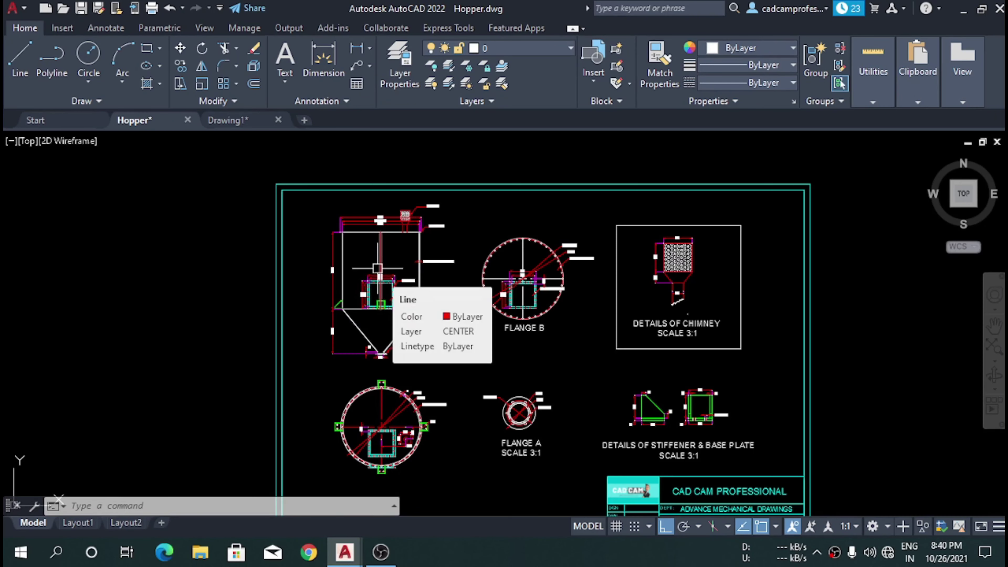
# - Zoom and pan around the reference hopper drawing to inspect it
pyautogui.scroll(-2, 378, 269)
pyautogui.scroll(8, 386, 281)
pyautogui.scroll(-4, 384, 271)
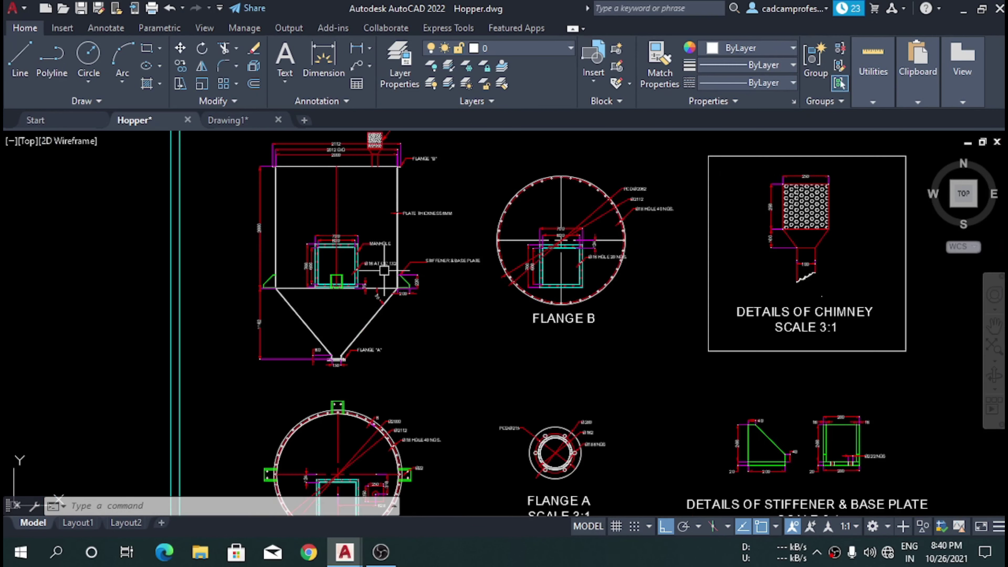
pyautogui.scroll(-5, 381, 270)
pyautogui.scroll(5, 381, 263)
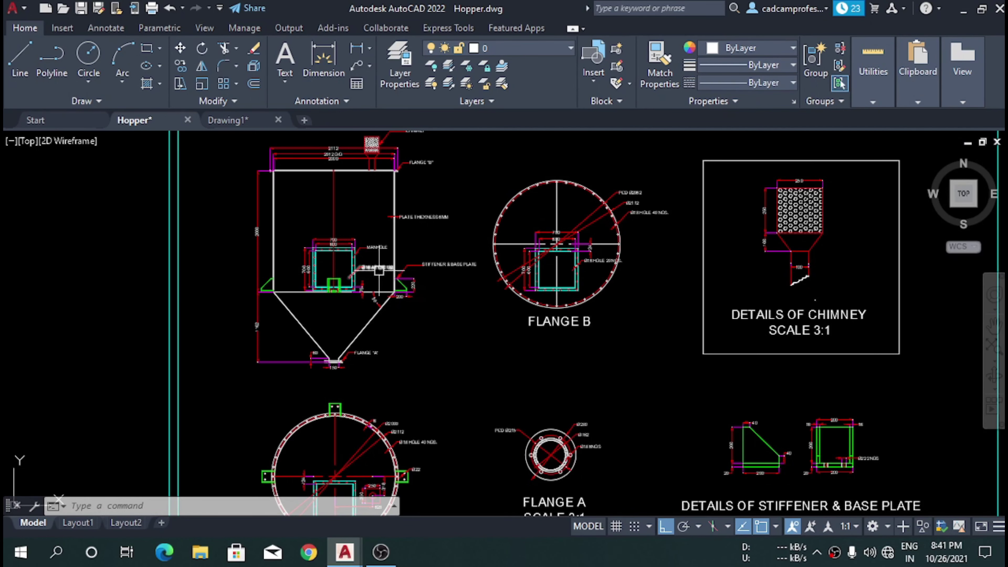
pyautogui.scroll(-3, 333, 232)
pyautogui.hotkey('ctrl', 'a')
pyautogui.press('Escape')
pyautogui.scroll(6, 641, 324)
pyautogui.scroll(-3, 624, 352)
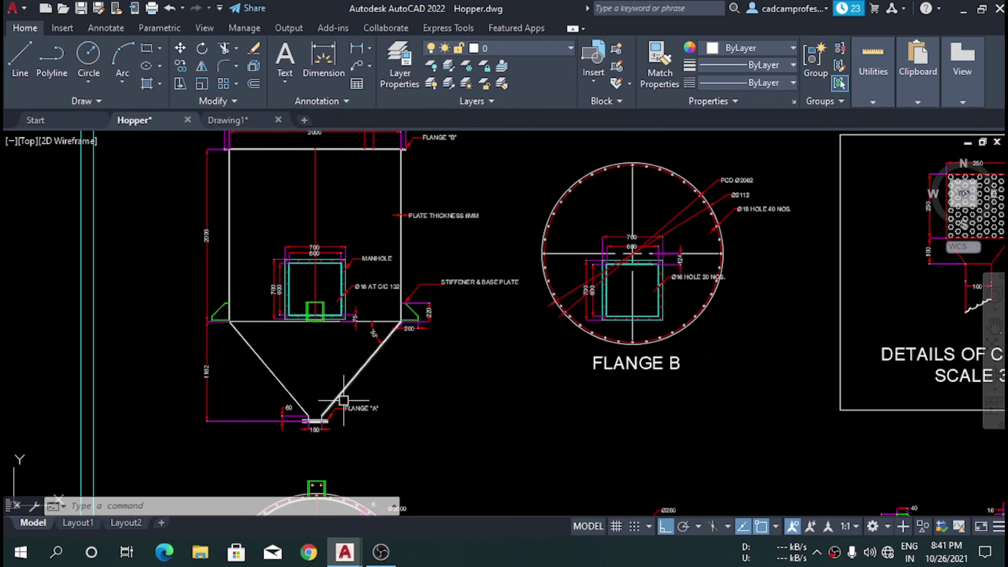
pyautogui.scroll(-5, 397, 385)
pyautogui.scroll(10, 372, 365)
pyautogui.scroll(-3, 372, 366)
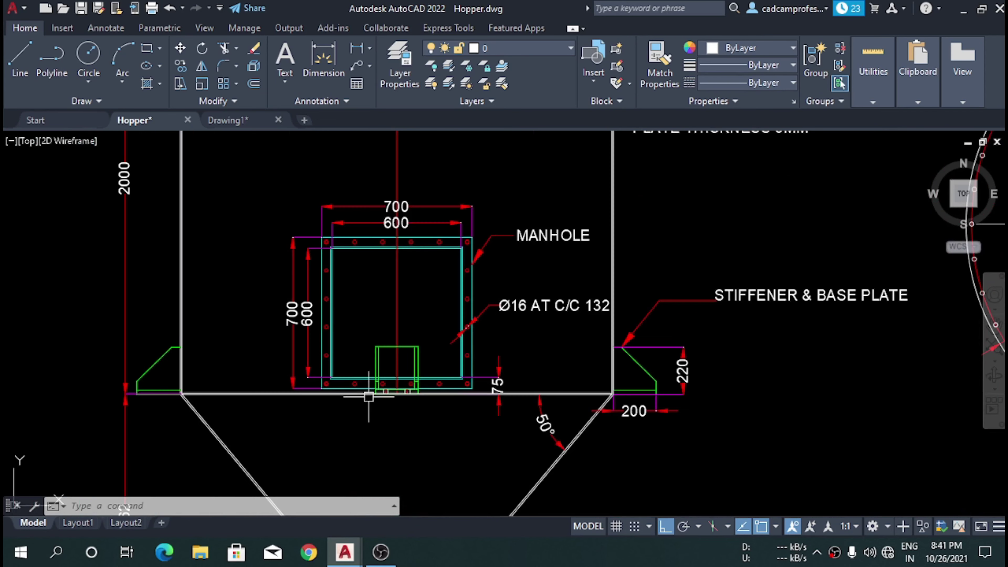
pyautogui.scroll(5, 496, 278)
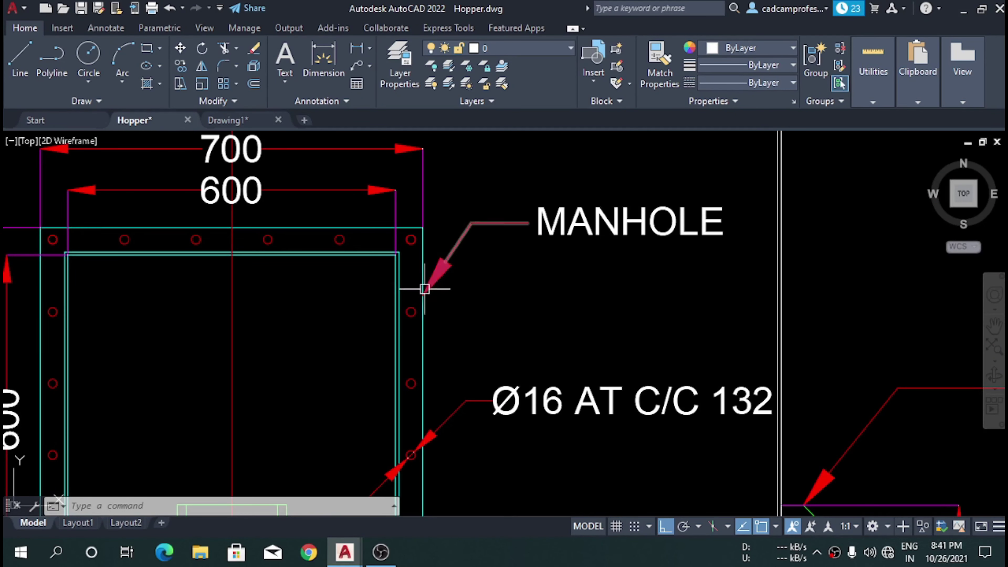
pyautogui.scroll(-2, 471, 282)
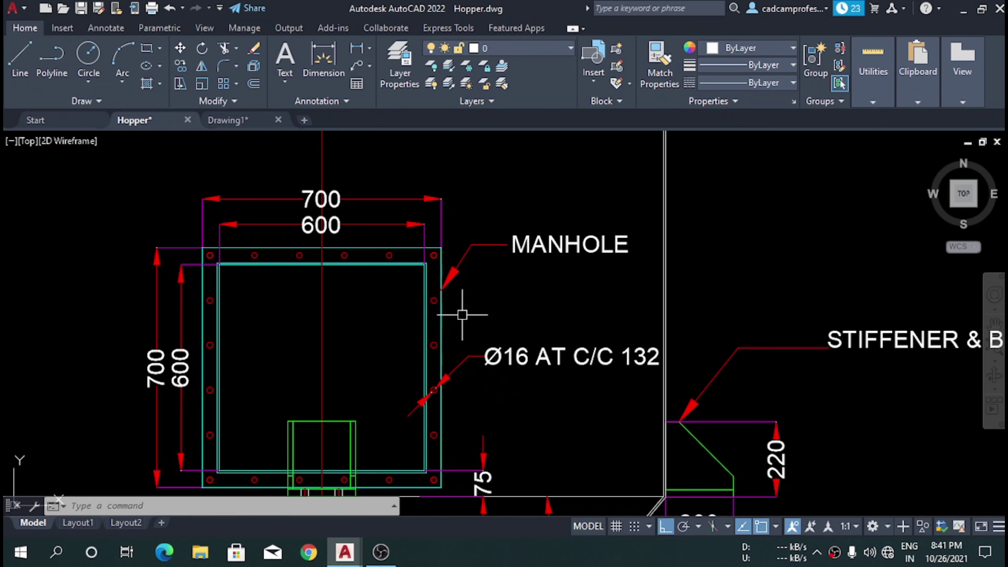
pyautogui.scroll(2, 512, 371)
pyautogui.scroll(-4, 515, 369)
pyautogui.scroll(-2, 561, 378)
pyautogui.scroll(8, 637, 286)
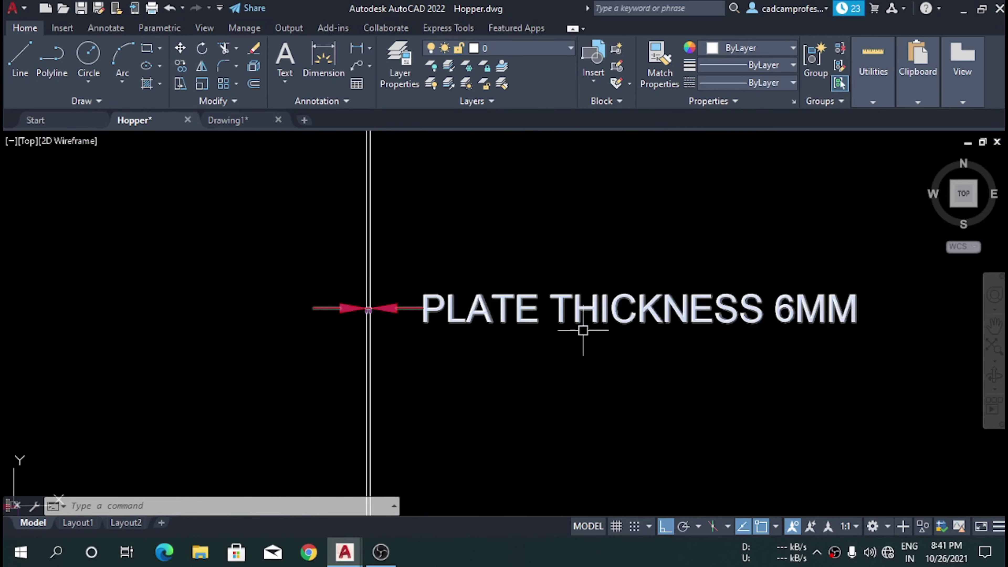
pyautogui.scroll(-2, 582, 330)
pyautogui.scroll(-4, 496, 338)
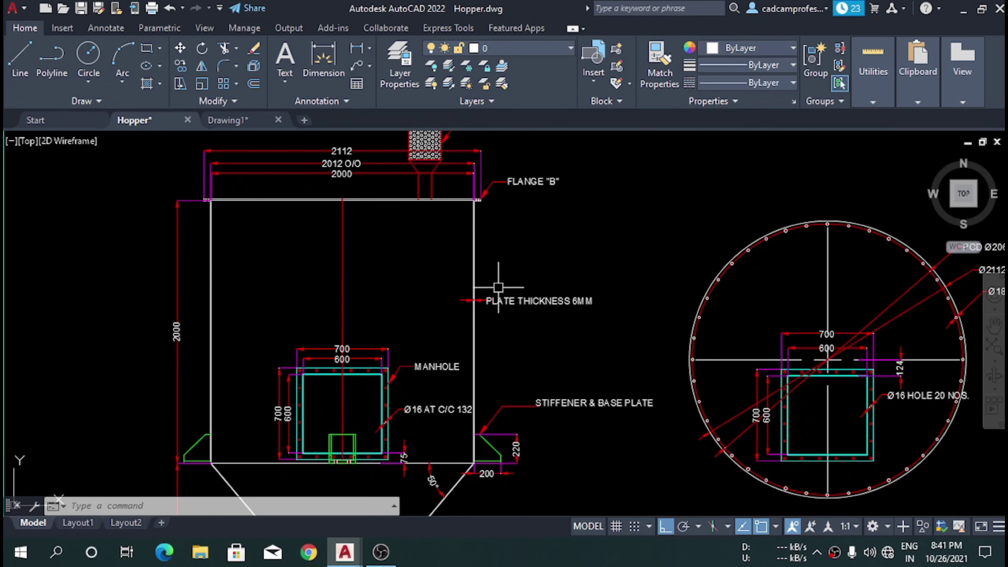
pyautogui.scroll(-2, 466, 288)
pyautogui.scroll(-5, 393, 188)
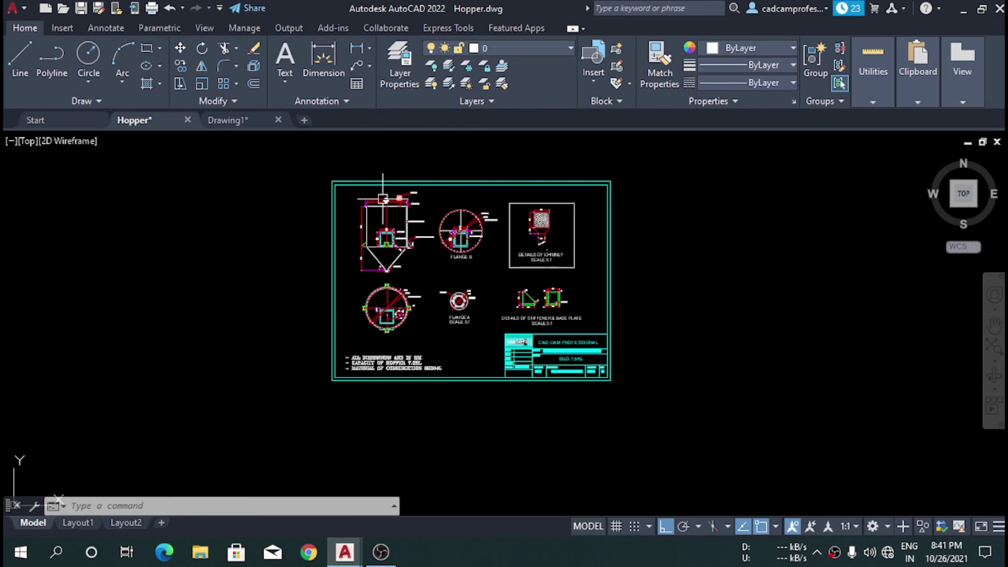
pyautogui.scroll(6, 580, 349)
pyautogui.scroll(-2, 651, 449)
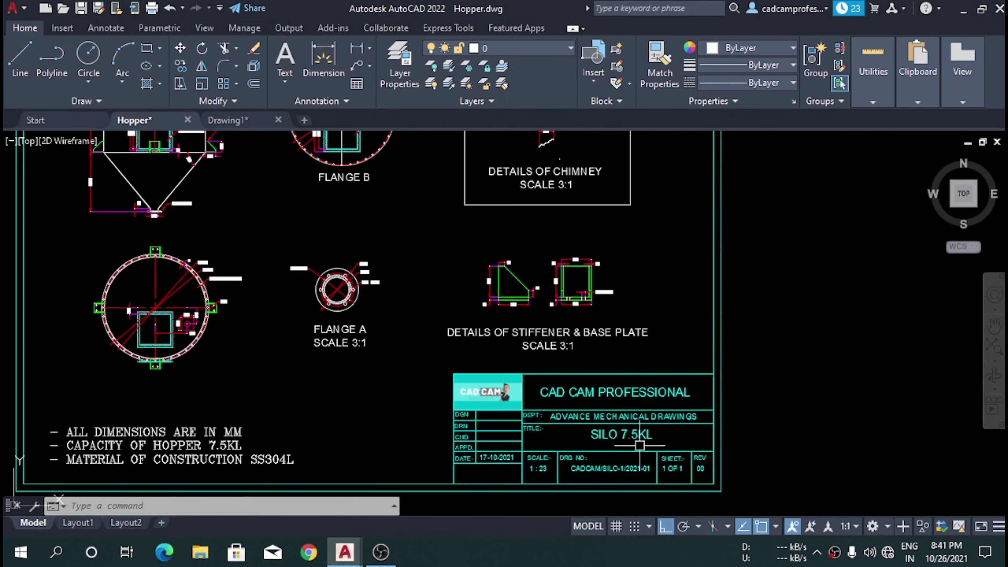
pyautogui.scroll(-2, 489, 409)
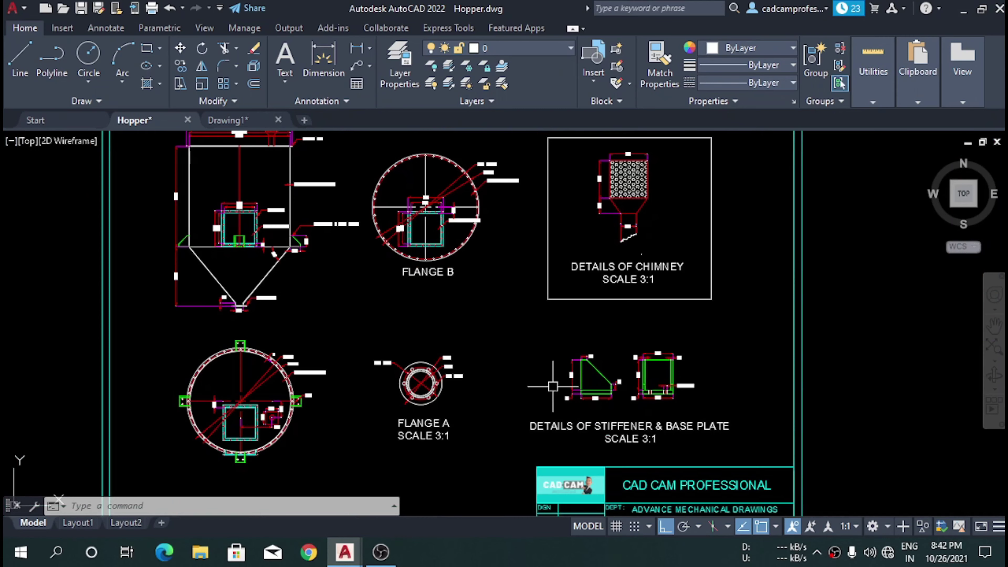
pyautogui.scroll(-2, 452, 314)
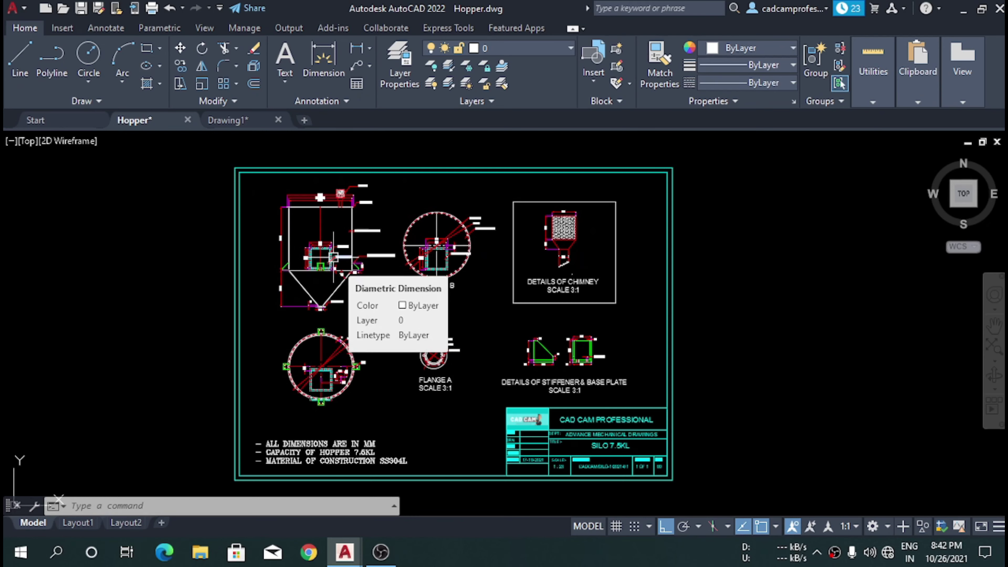
pyautogui.scroll(5, 334, 257)
pyautogui.scroll(-2, 341, 278)
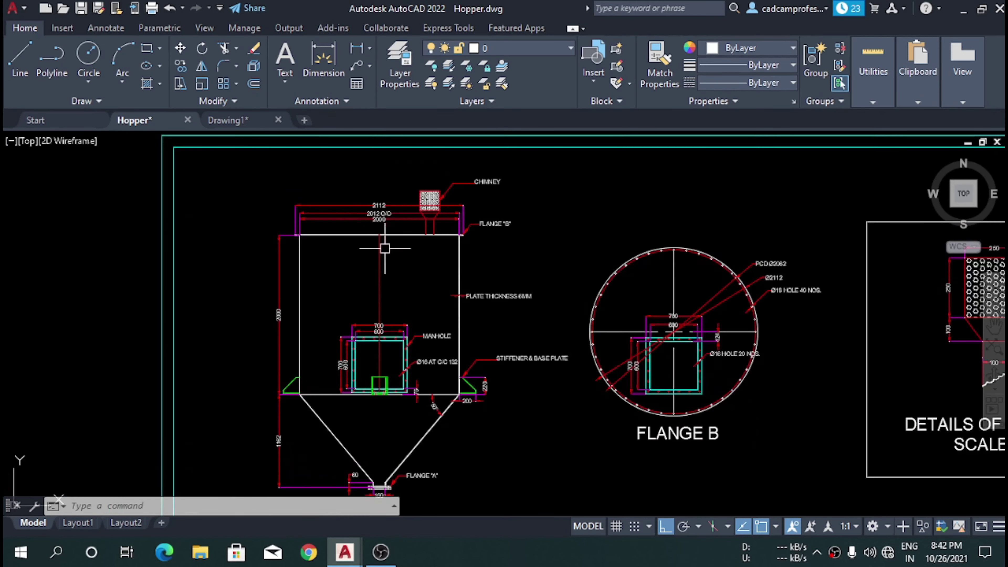
pyautogui.scroll(-2, 353, 318)
pyautogui.scroll(2, 361, 355)
pyautogui.scroll(2, 361, 354)
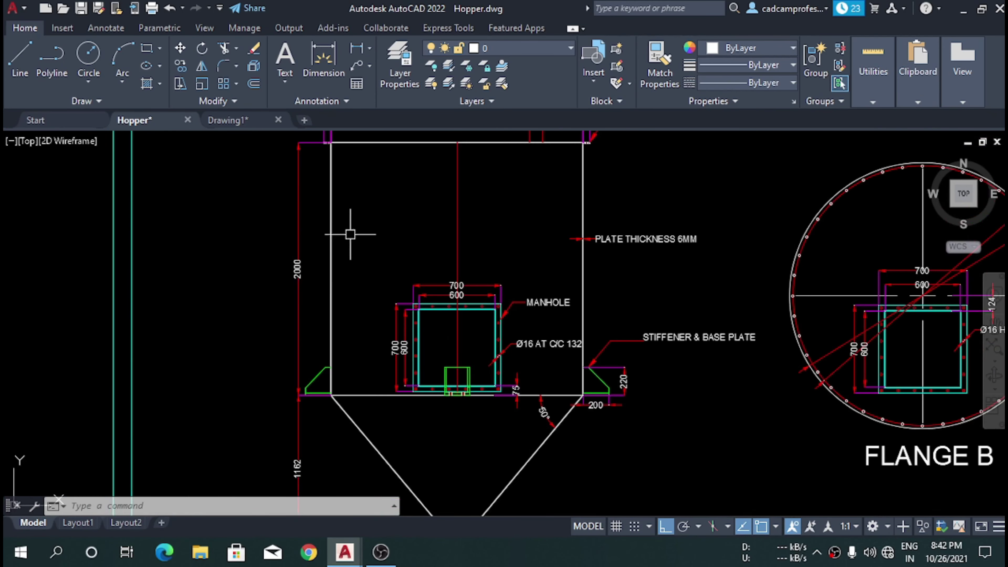
pyautogui.scroll(-2, 344, 227)
pyautogui.scroll(4, 456, 366)
pyautogui.scroll(-4, 484, 329)
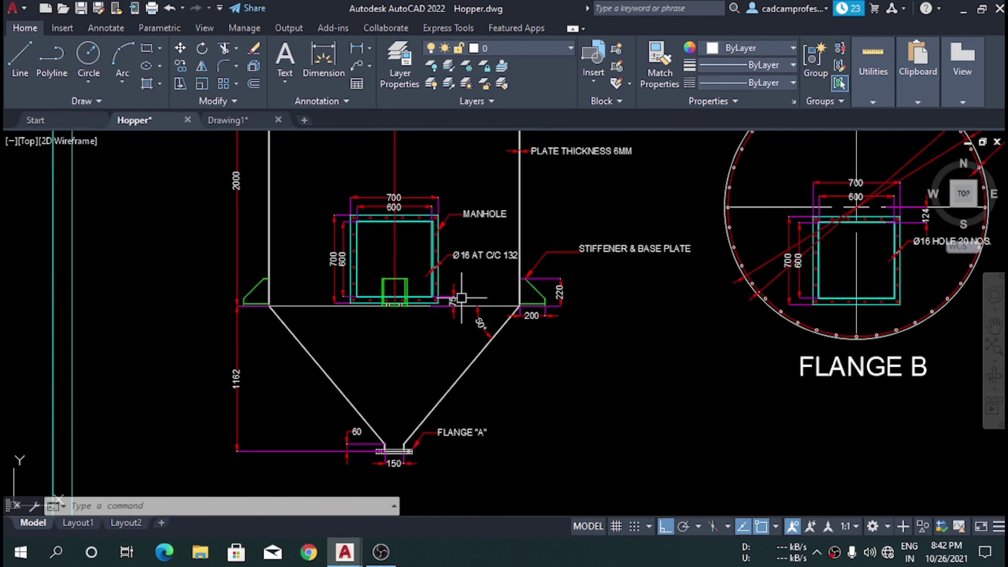
pyautogui.scroll(5, 360, 427)
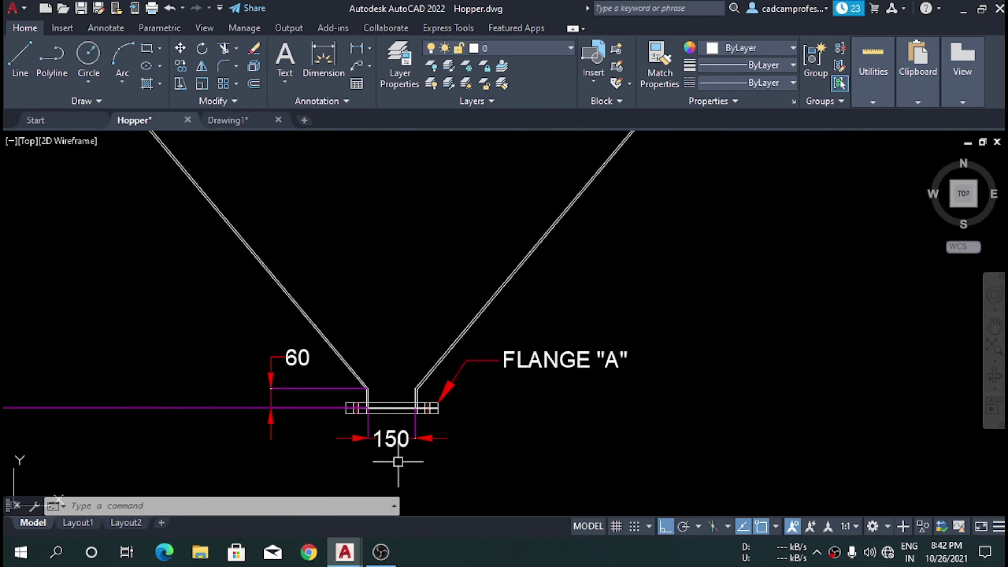
pyautogui.scroll(-2, 397, 462)
pyautogui.scroll(-2, 396, 456)
pyautogui.scroll(5, 365, 202)
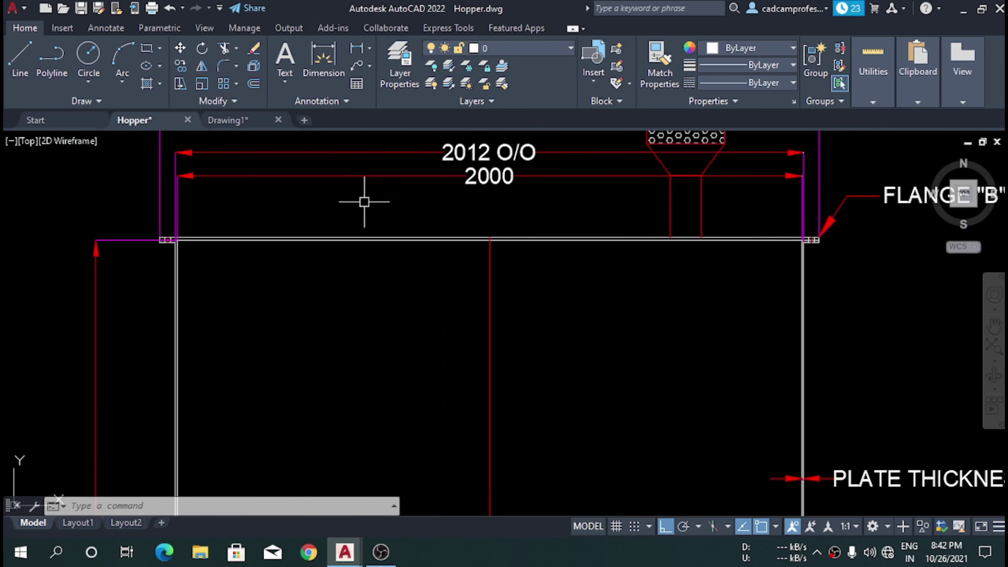
pyautogui.scroll(-2, 420, 248)
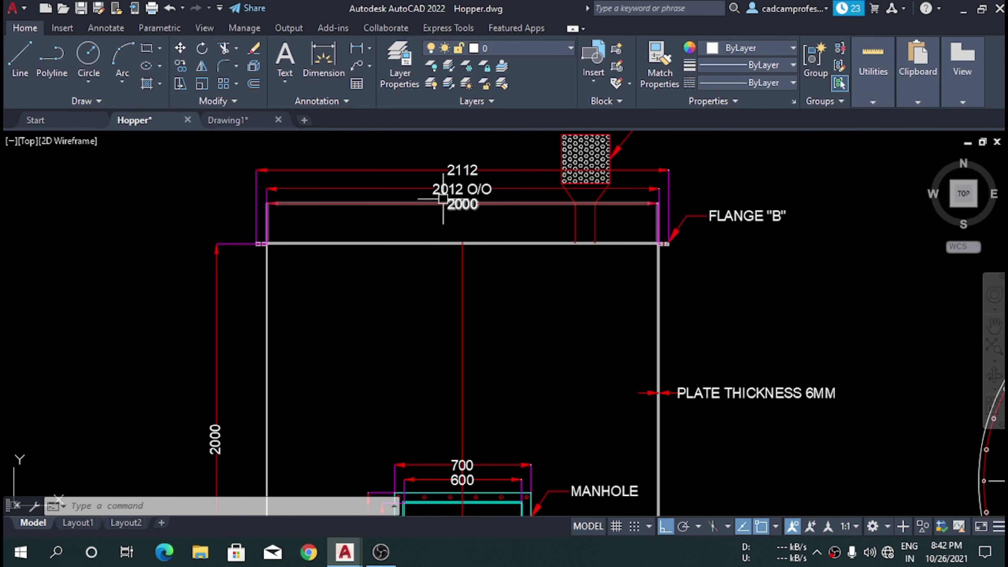
pyautogui.scroll(3, 441, 195)
pyautogui.scroll(-1, 424, 287)
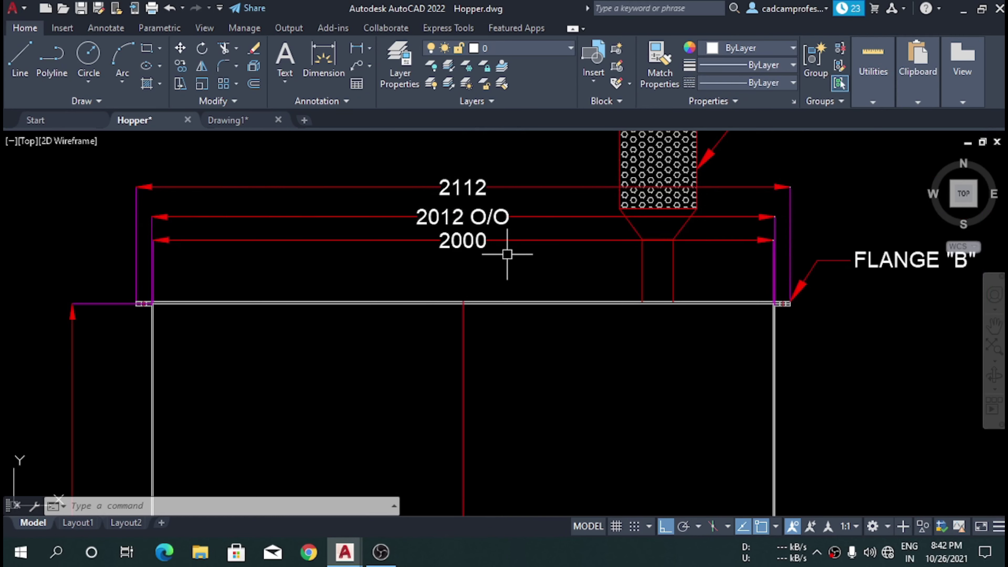
pyautogui.scroll(-2, 507, 254)
pyautogui.scroll(-2, 399, 183)
pyautogui.moveTo(516, 255); pyautogui.dragTo(536, 218, button='middle')
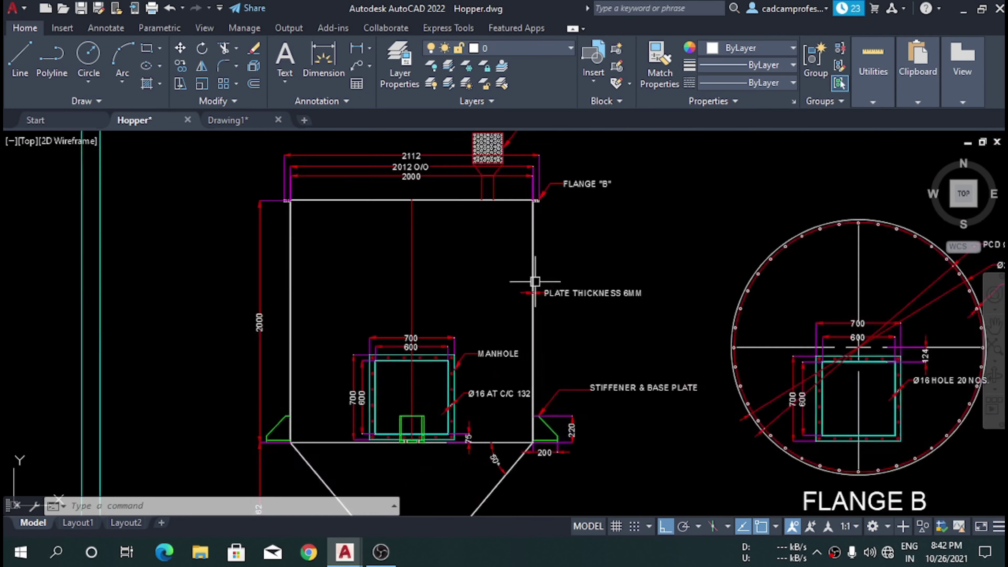
pyautogui.scroll(2, 635, 294)
pyautogui.scroll(-2, 619, 310)
pyautogui.scroll(3, 482, 382)
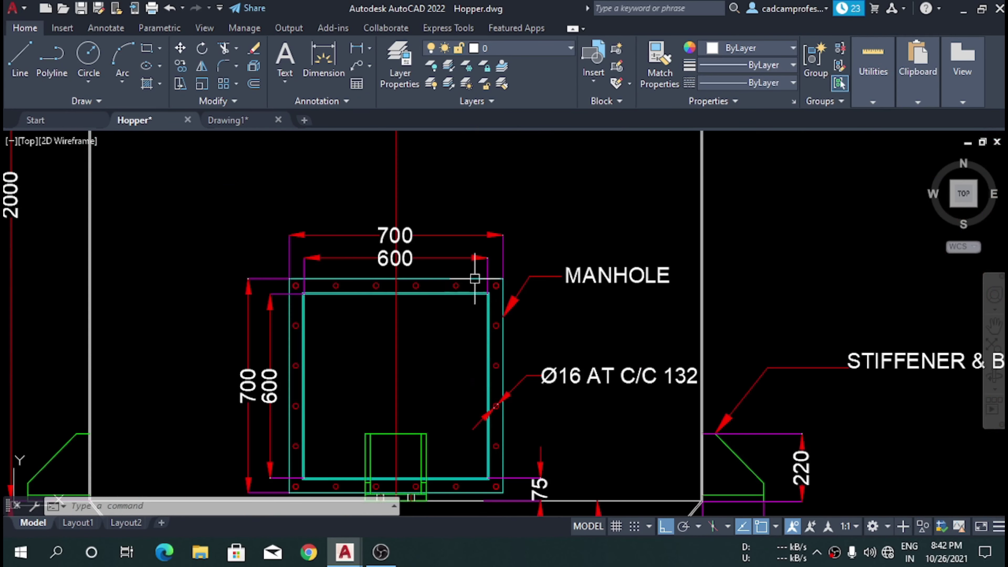
pyautogui.scroll(-1, 436, 369)
pyautogui.scroll(3, 474, 423)
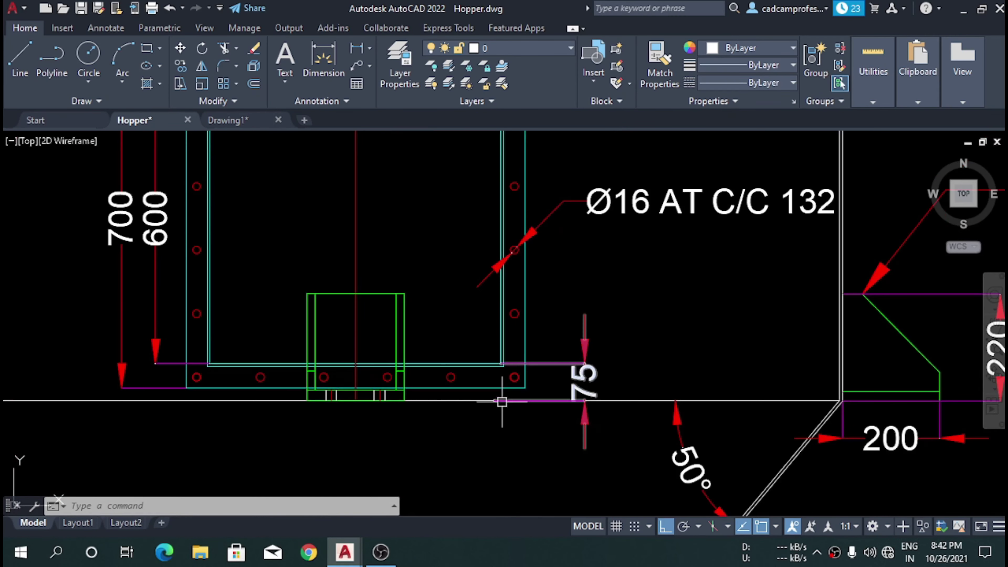
pyautogui.scroll(-3, 559, 378)
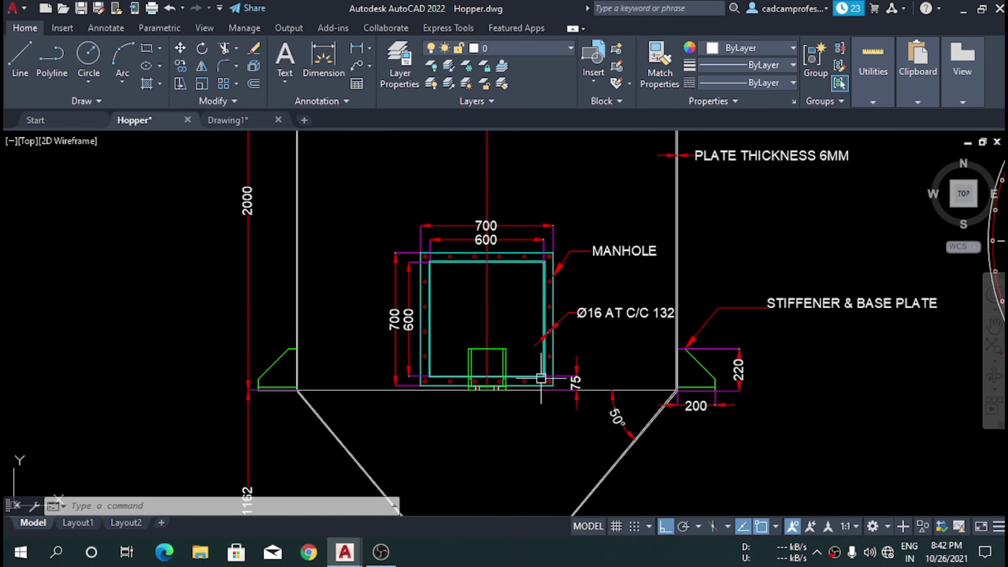
pyautogui.scroll(-2, 391, 401)
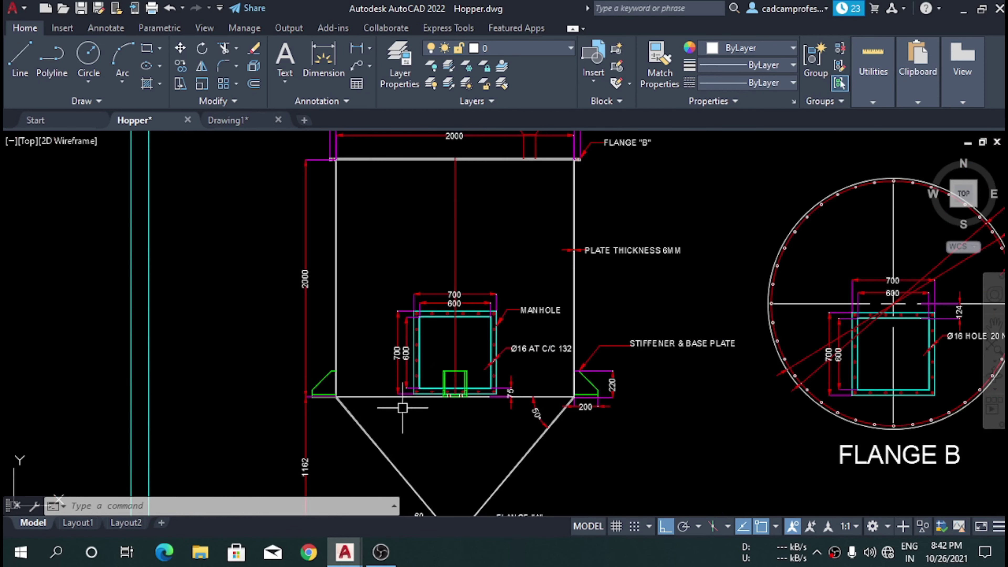
pyautogui.scroll(-3, 457, 302)
pyautogui.scroll(3, 468, 296)
pyautogui.scroll(-2, 448, 297)
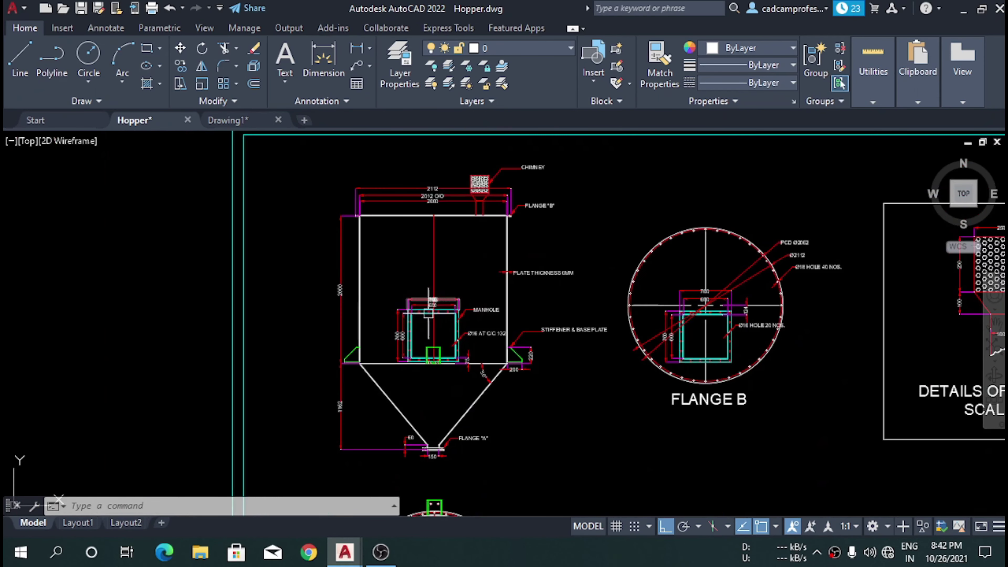
# - In the blank Drawing1, draw a 2000-long vertical line
pyautogui.click(255, 121)
pyautogui.click(435, 328)
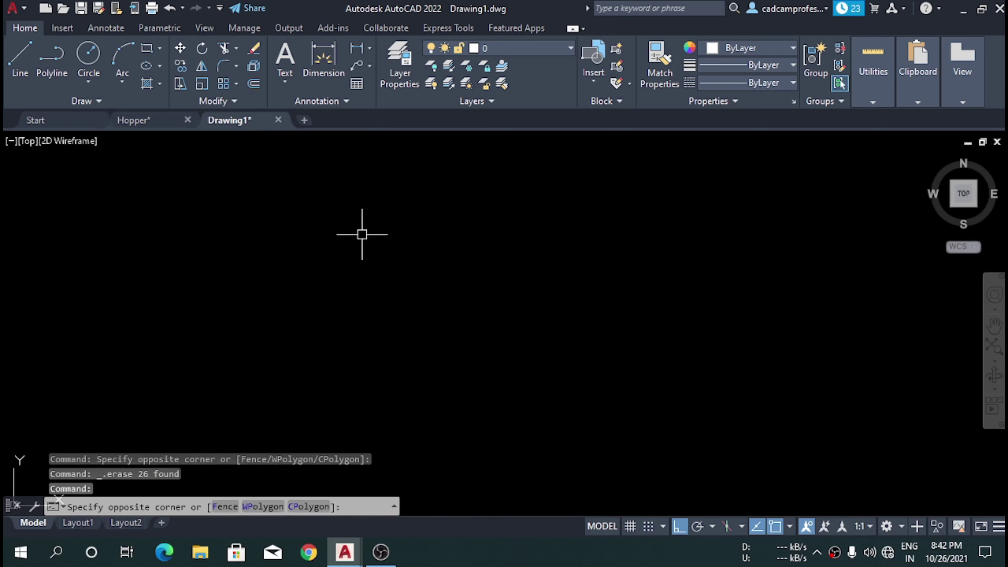
pyautogui.click(453, 313)
pyautogui.press('Return')
pyautogui.click(411, 206)
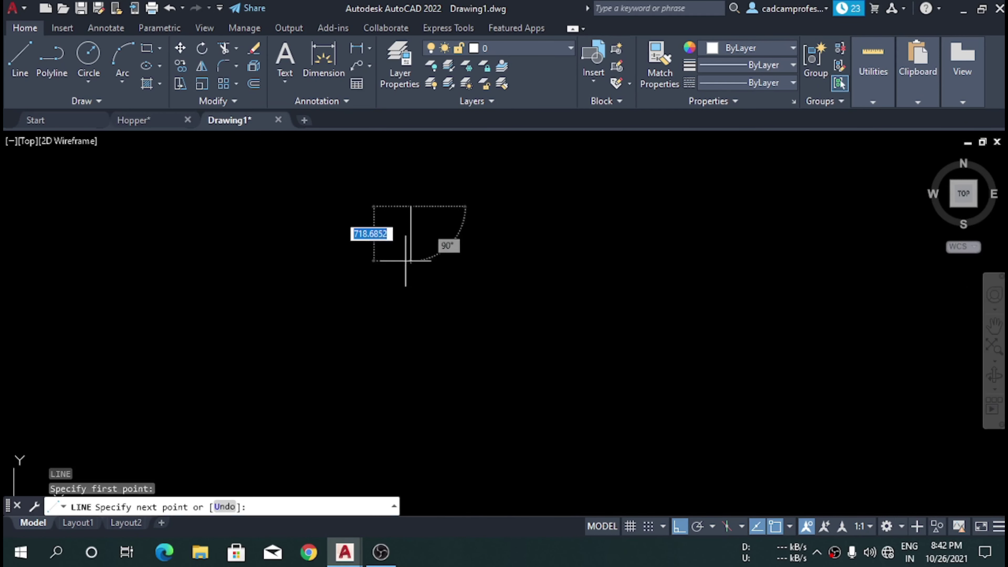
pyautogui.write('2000')
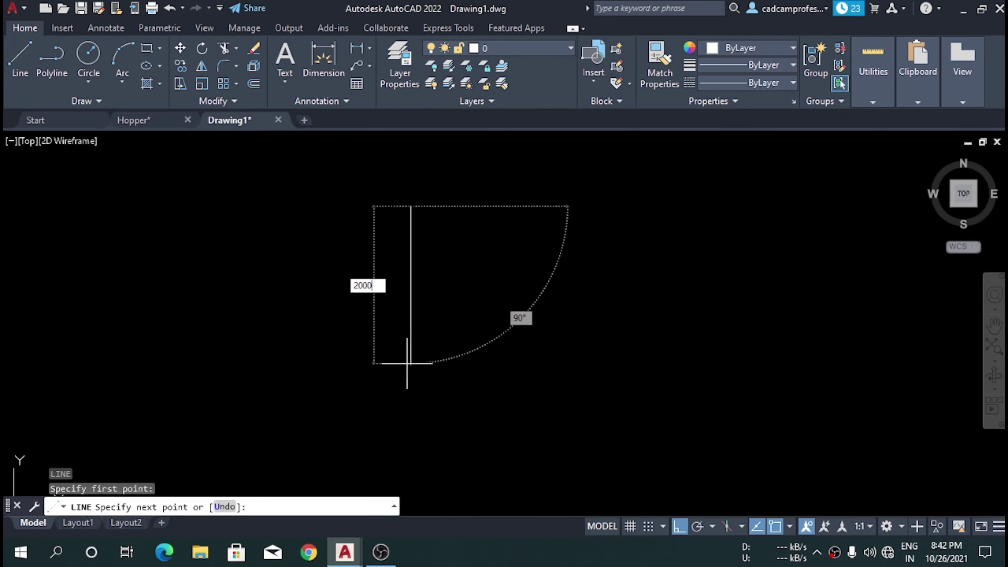
pyautogui.press('Return')
pyautogui.press('Escape')
# - Offset the vertical line 2000 to the right
pyautogui.moveTo(469, 283); pyautogui.dragTo(386, 265)
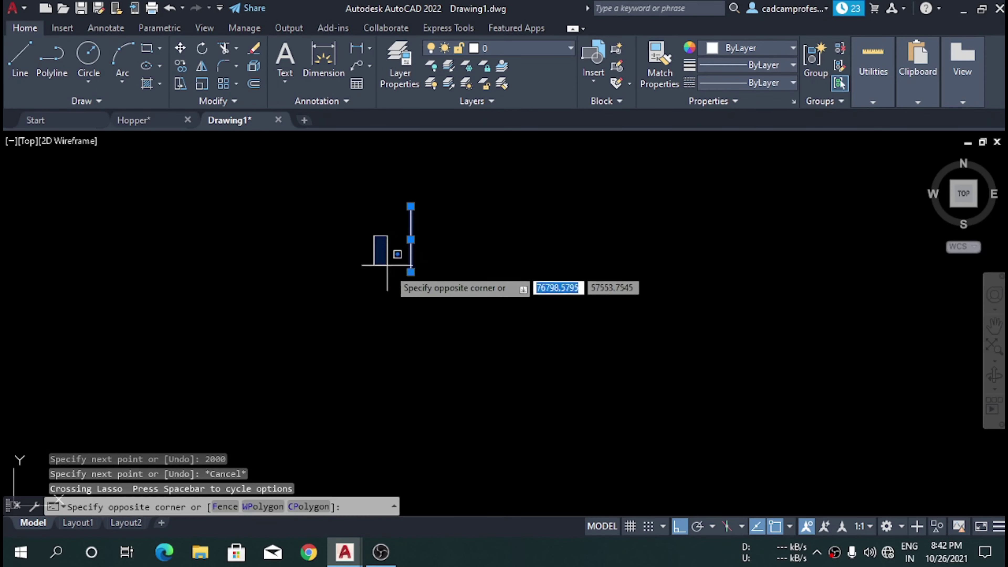
pyautogui.click(402, 296)
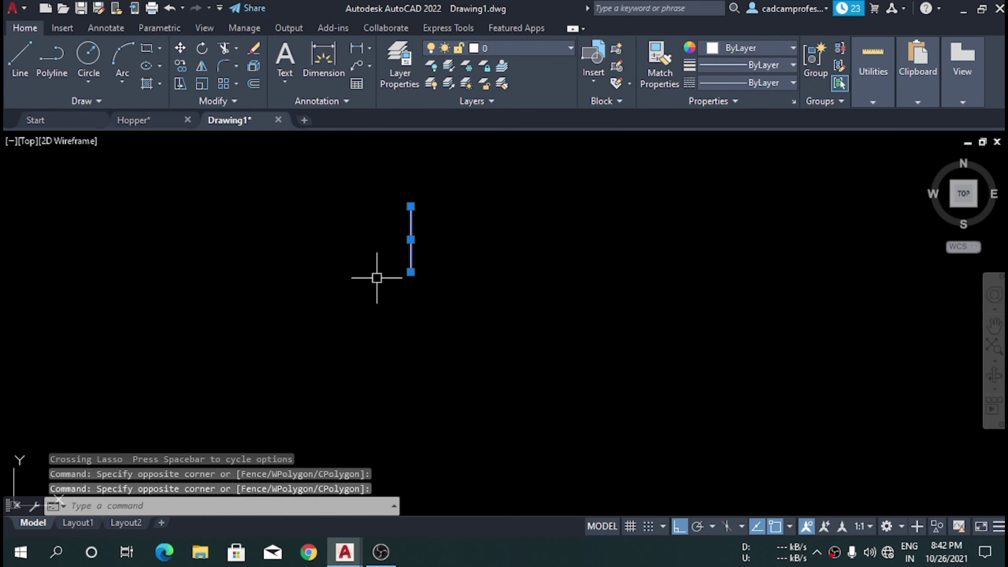
pyautogui.write('o')
pyautogui.press('Return')
pyautogui.write('20')
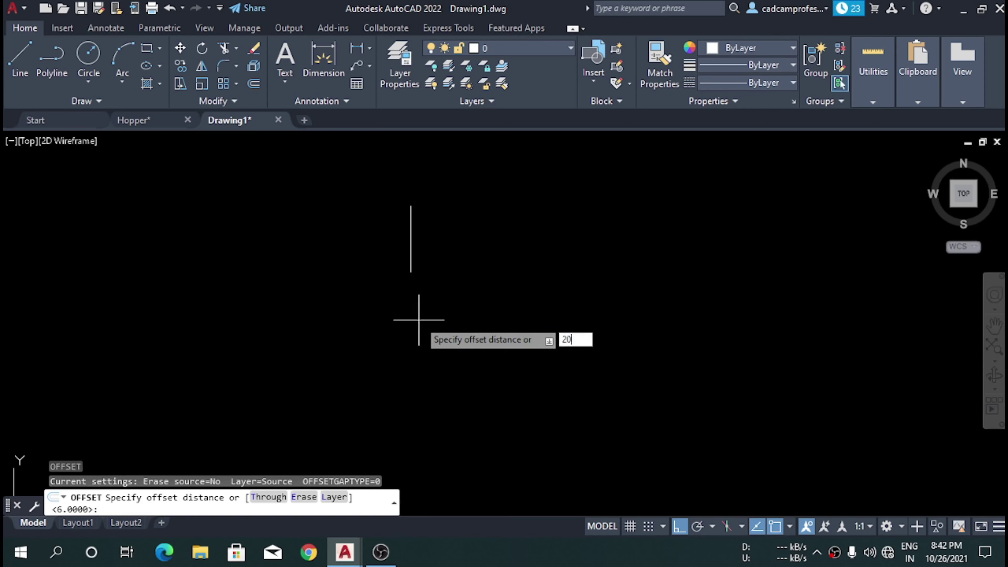
pyautogui.write('0')
pyautogui.press('Return')
pyautogui.click(411, 258)
pyautogui.click(460, 290)
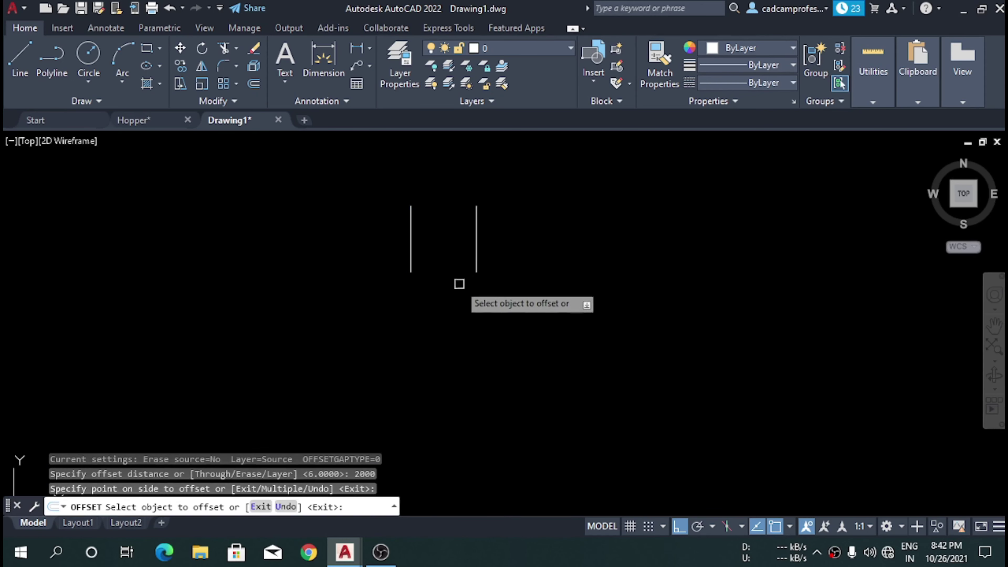
pyautogui.scroll(4, 460, 286)
pyautogui.scroll(2, 471, 332)
pyautogui.press('Escape')
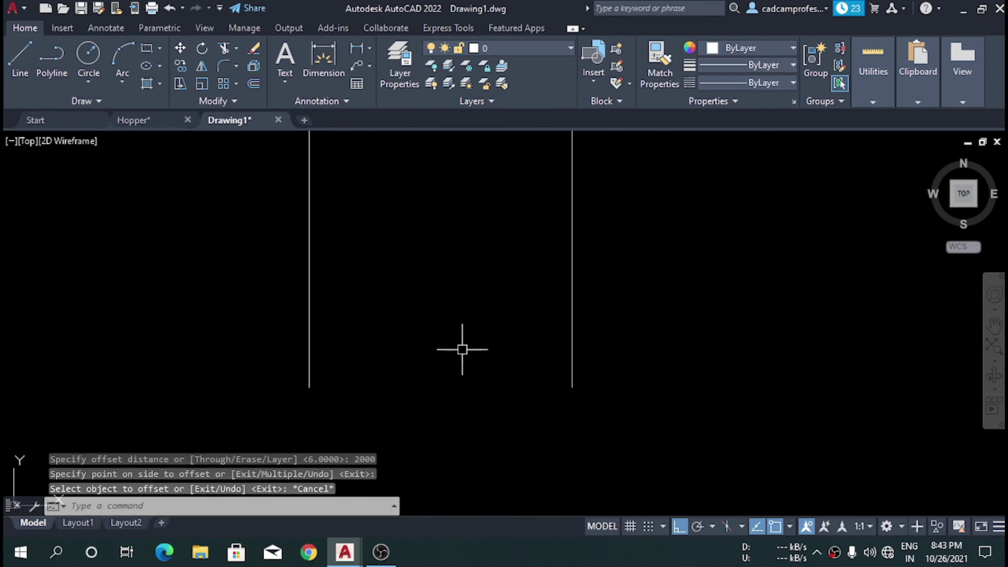
# - Draw a horizontal line joining the bottom ends of the two vertical lines
pyautogui.press('Return')
pyautogui.click(309, 387)
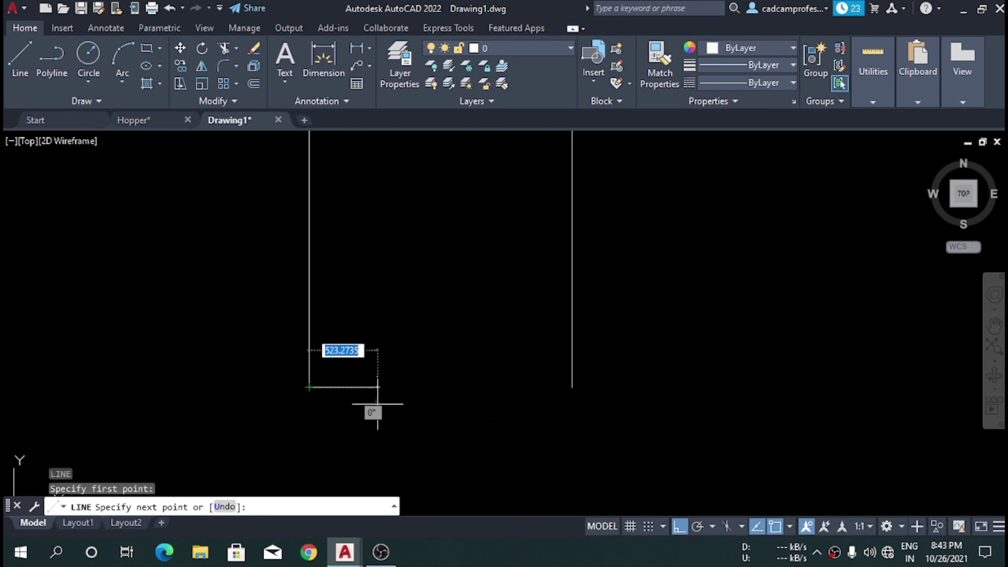
pyautogui.click(572, 387)
pyautogui.press('Escape')
pyautogui.press('Return')
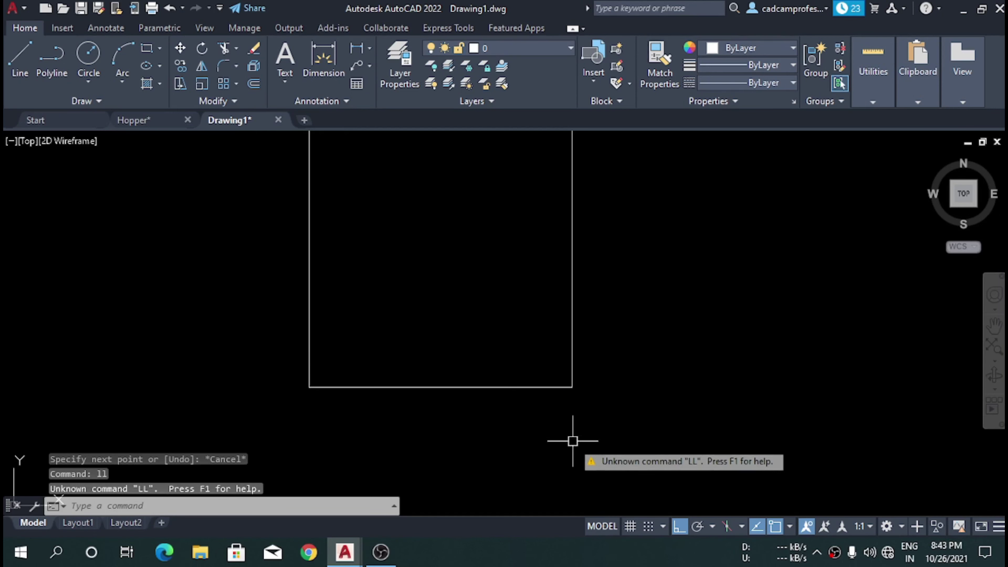
pyautogui.press('Escape')
# - Draw a line from the bottom-right corner at 50°, sloping down below the outline
pyautogui.write('l')
pyautogui.press('Return')
pyautogui.scroll(2, 560, 381)
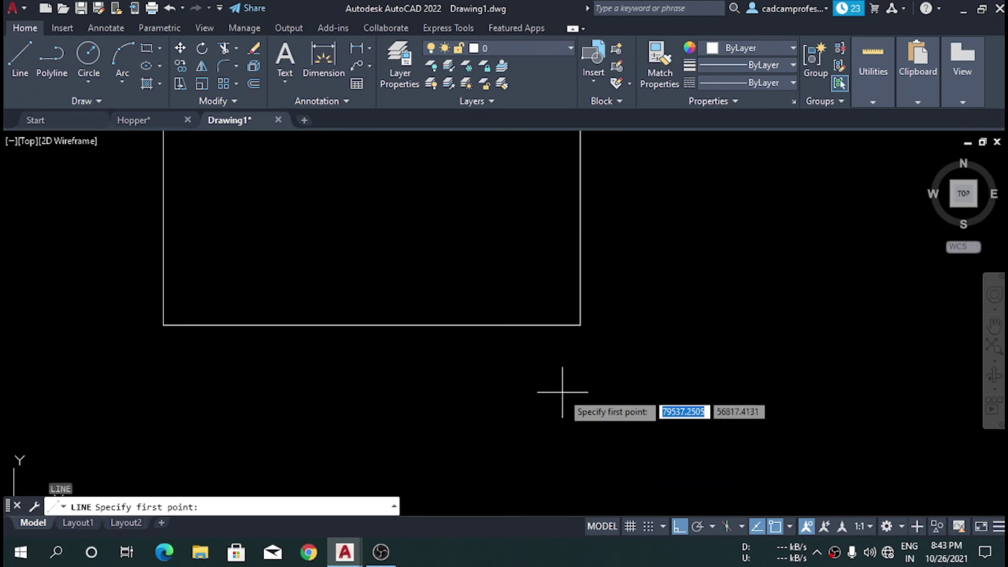
pyautogui.click(579, 324)
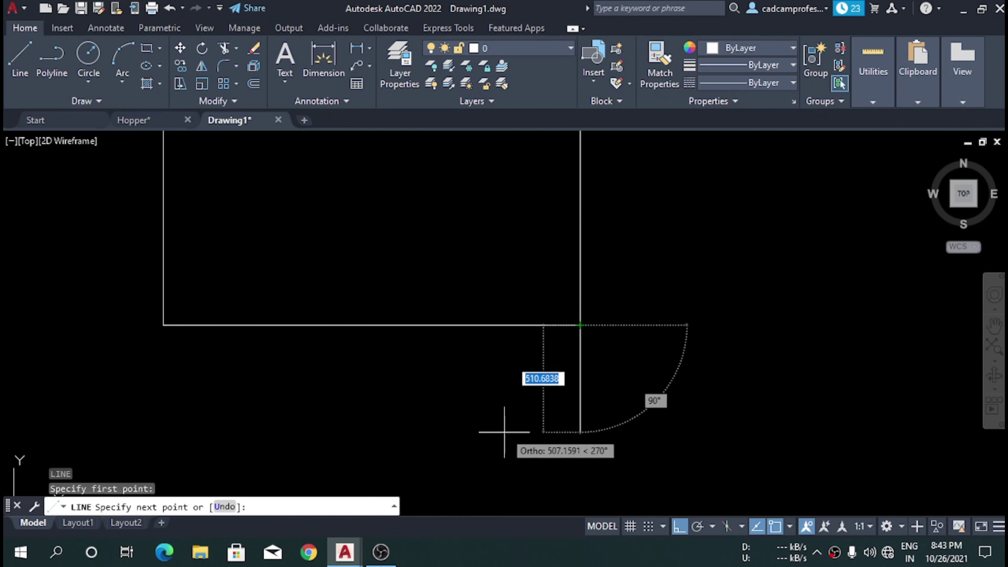
pyautogui.press('F8')
pyautogui.write('<50')
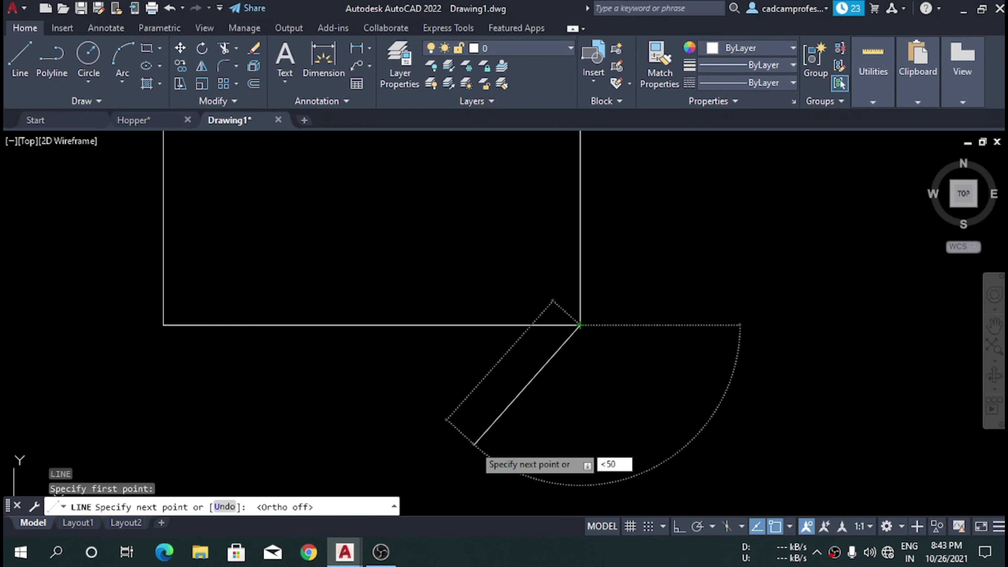
pyautogui.press('Return')
pyautogui.scroll(-2, 466, 413)
pyautogui.scroll(1, 457, 437)
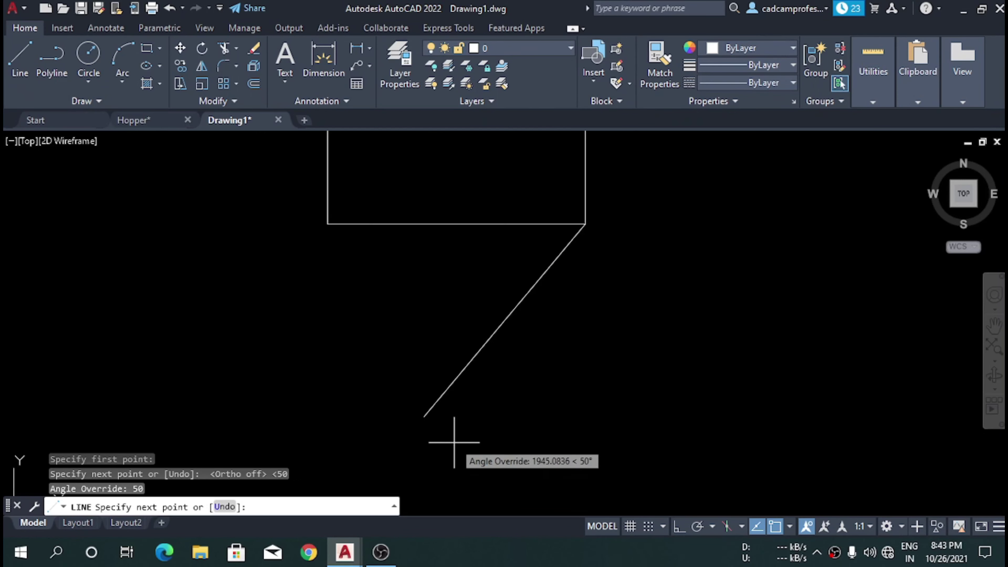
pyautogui.click(428, 447)
pyautogui.press('Escape')
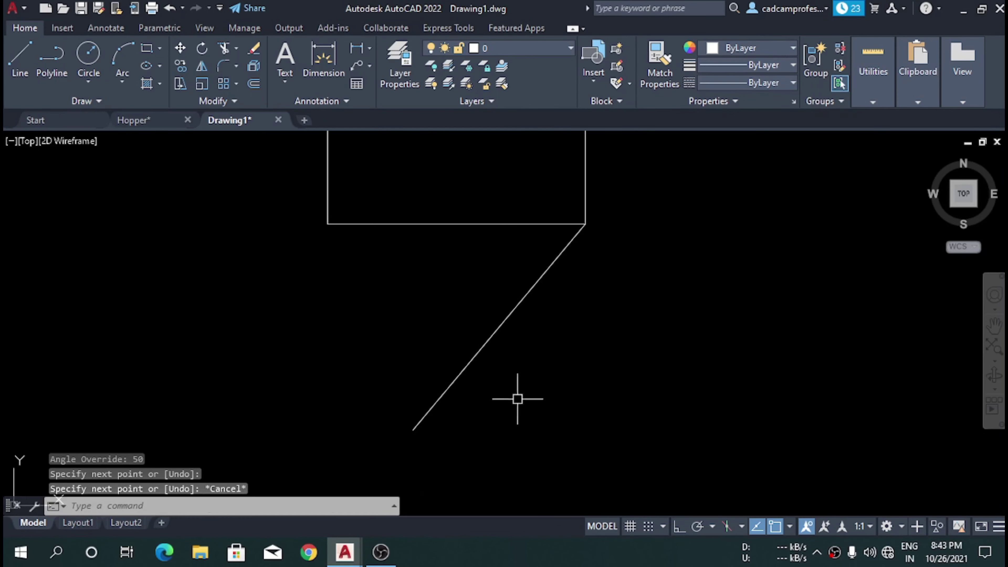
pyautogui.click(517, 399)
pyautogui.click(445, 338)
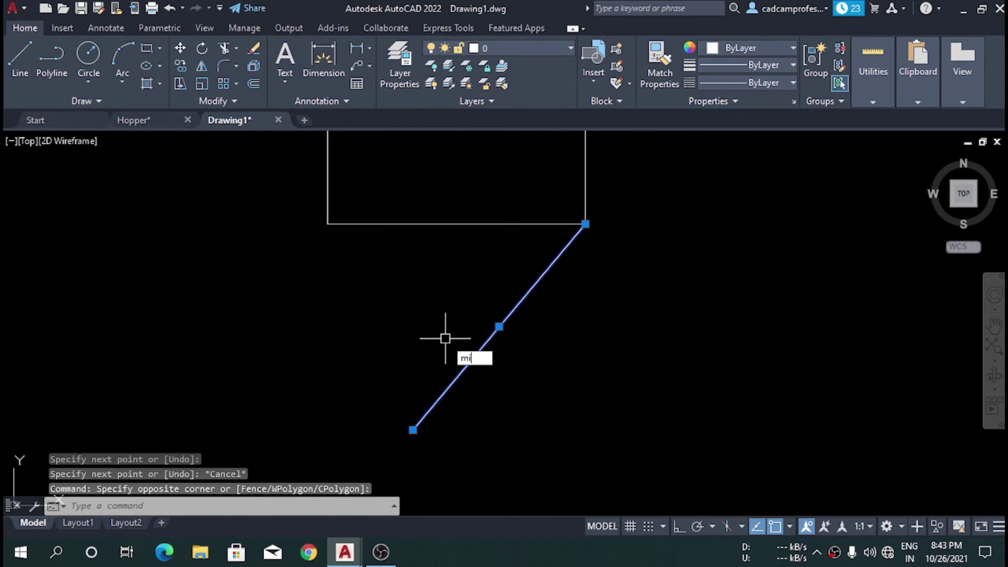
pyautogui.press('Return')
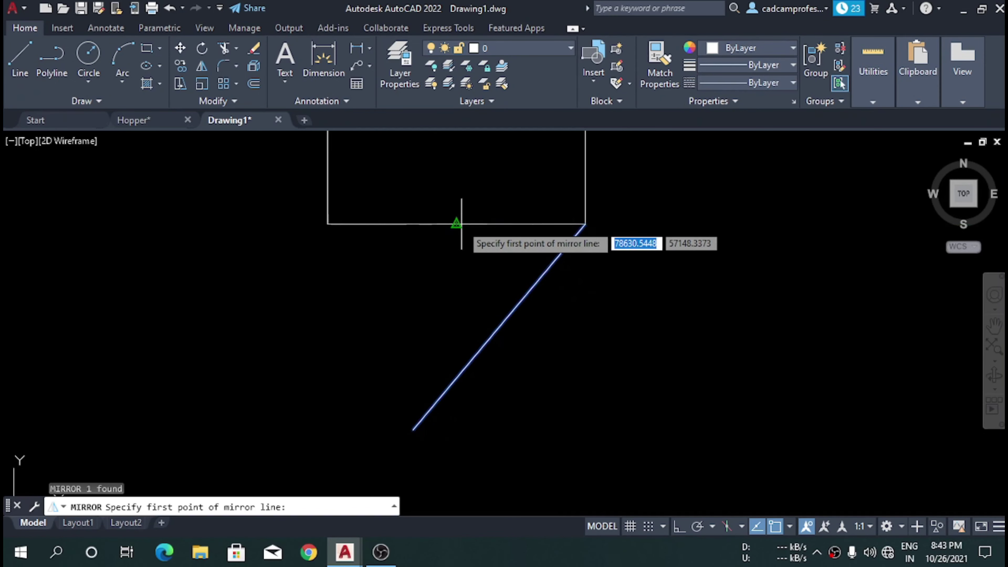
# - Mirror the sloping line about a vertical axis through the bottom-edge midpoint, keeping the original
pyautogui.click(456, 223)
pyautogui.press('F8')
pyautogui.click(461, 314)
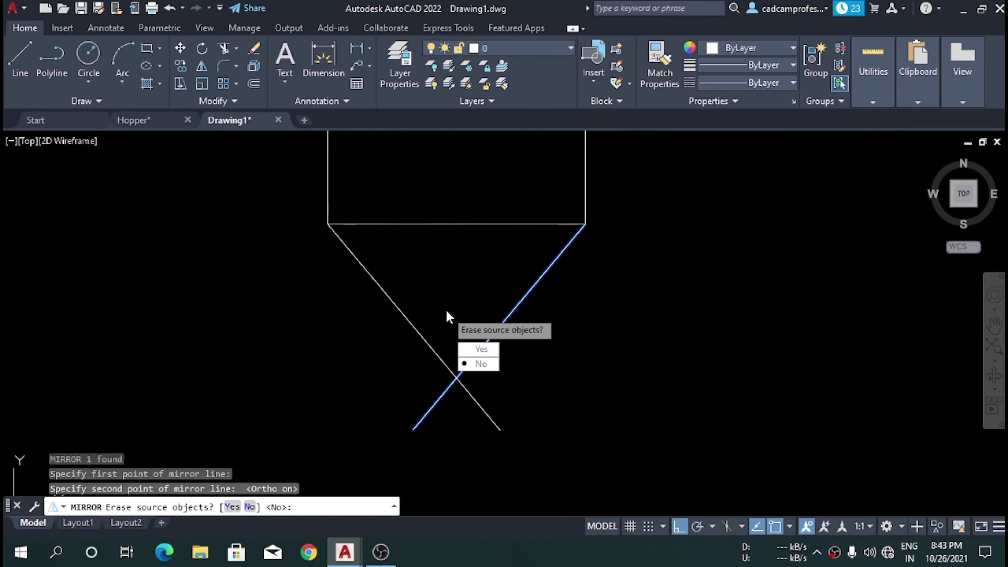
pyautogui.press('Return')
# - Trim the line ends below where the two slopes cross, forming a V
pyautogui.scroll(2, 456, 397)
pyautogui.write('yt')
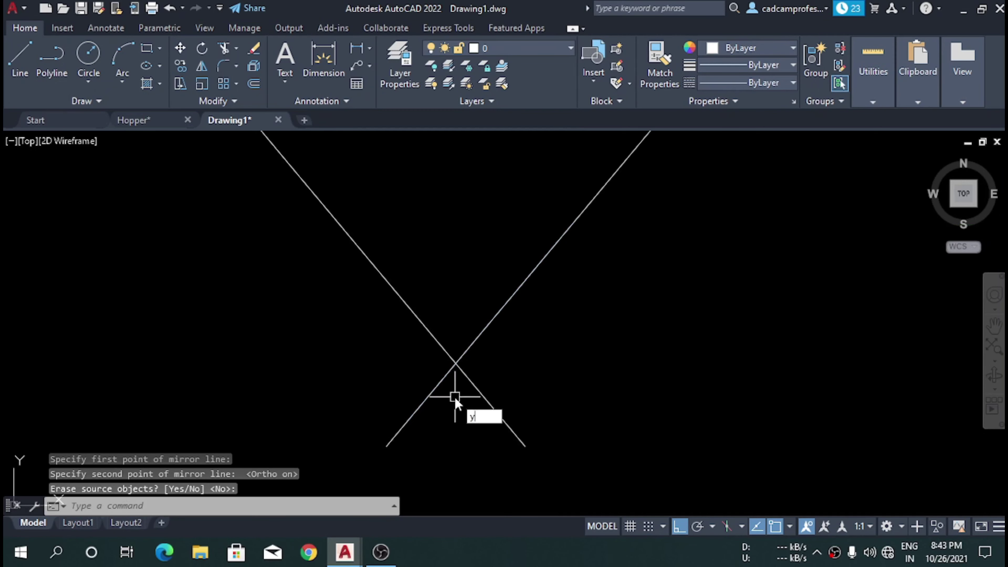
pyautogui.press('Escape')
pyautogui.write('tr')
pyautogui.press('Return')
pyautogui.moveTo(556, 379); pyautogui.dragTo(400, 387)
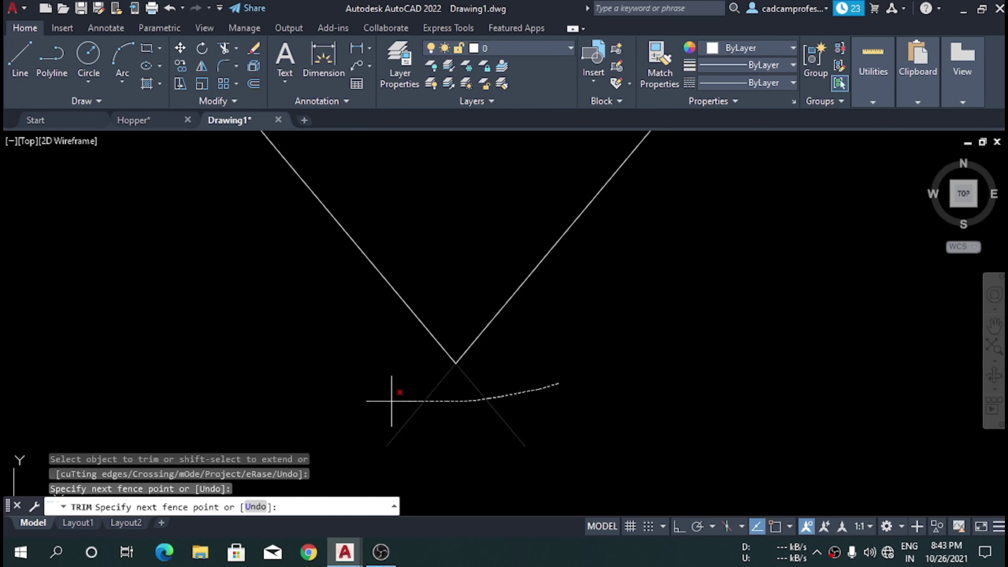
pyautogui.moveTo(455, 346); pyautogui.dragTo(465, 444, button='middle')
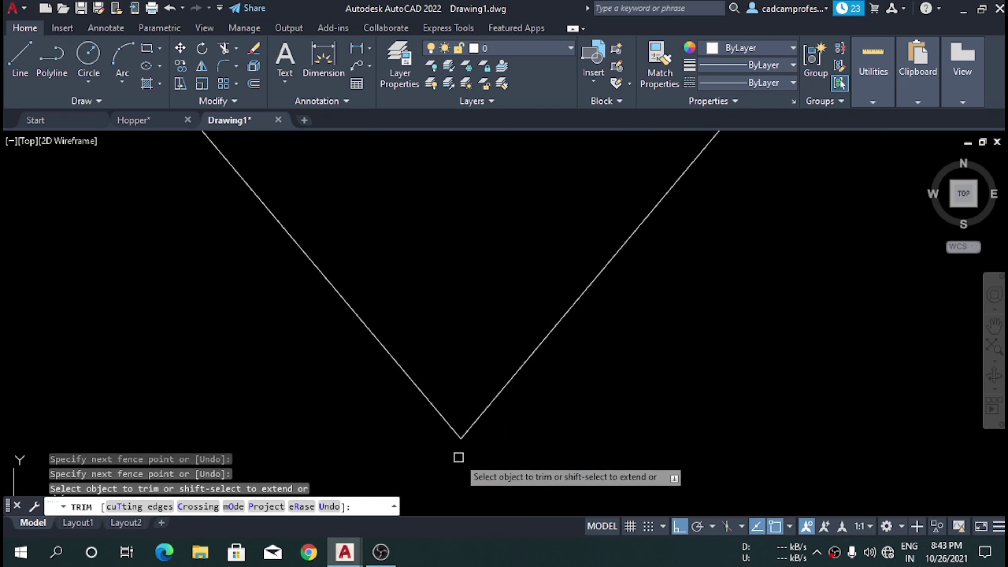
pyautogui.press('Escape')
pyautogui.write('l')
pyautogui.press('Return')
# - Draw a vertical centre line from the V's apex and offset it 75 to each side
pyautogui.click(460, 439)
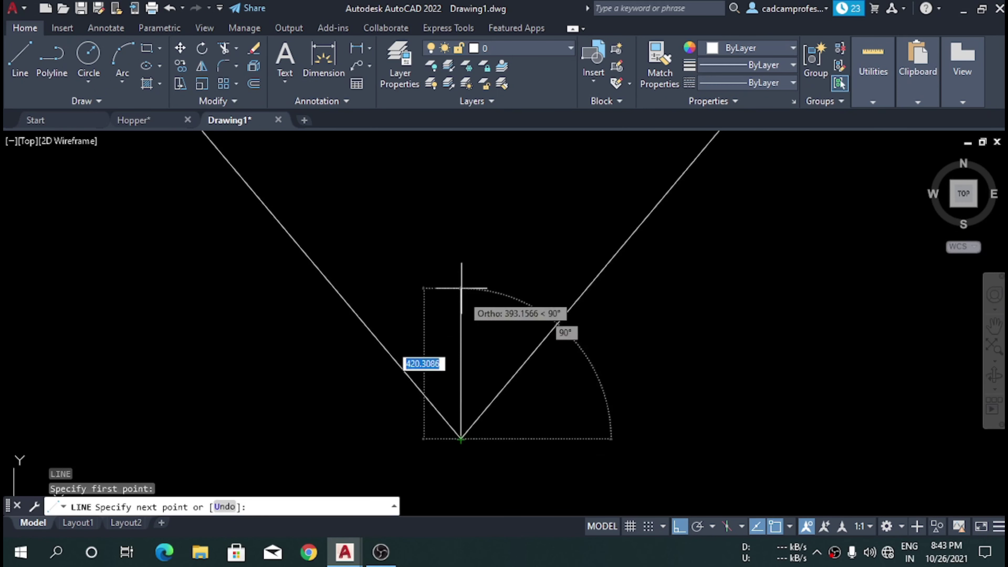
pyautogui.press('Escape')
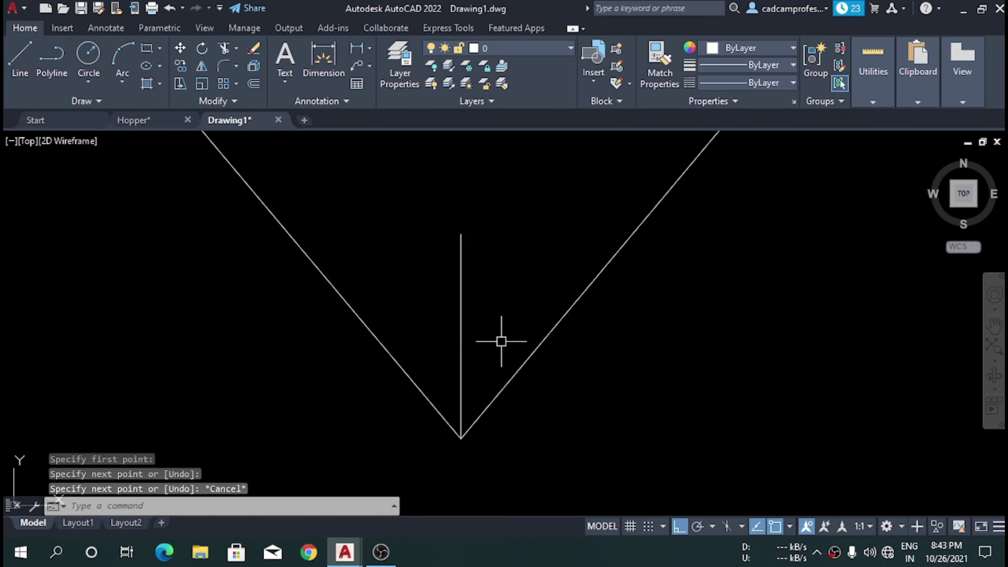
pyautogui.click(501, 341)
pyautogui.click(410, 243)
pyautogui.write('O')
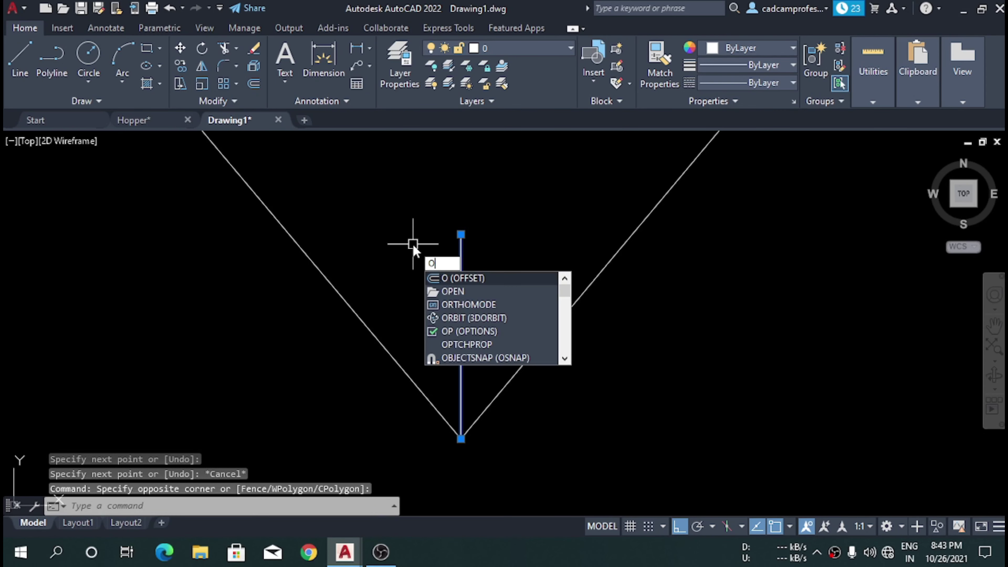
pyautogui.press('Return')
pyautogui.write('7')
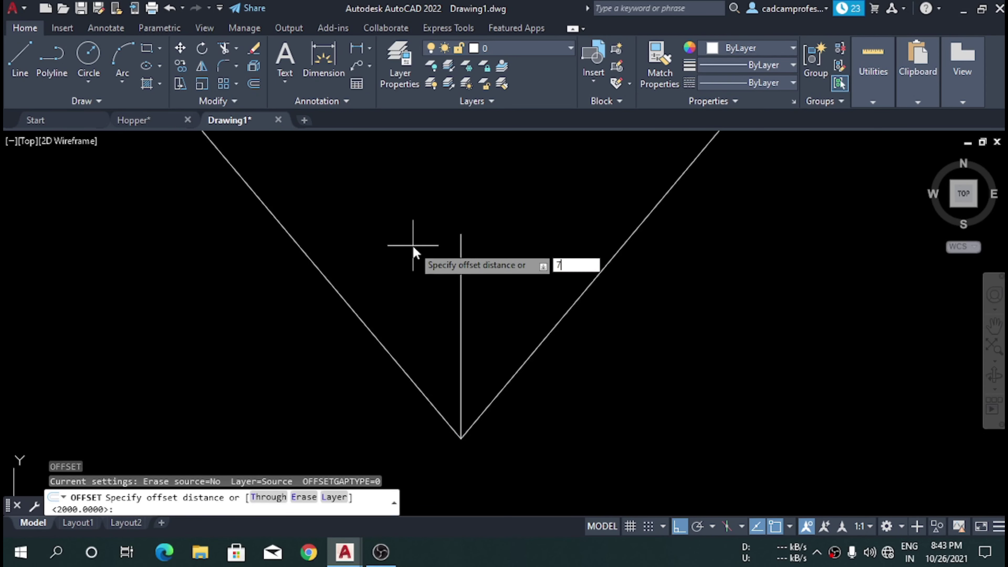
pyautogui.write('5')
pyautogui.press('Return')
pyautogui.click(461, 248)
pyautogui.click(402, 244)
pyautogui.click(461, 302)
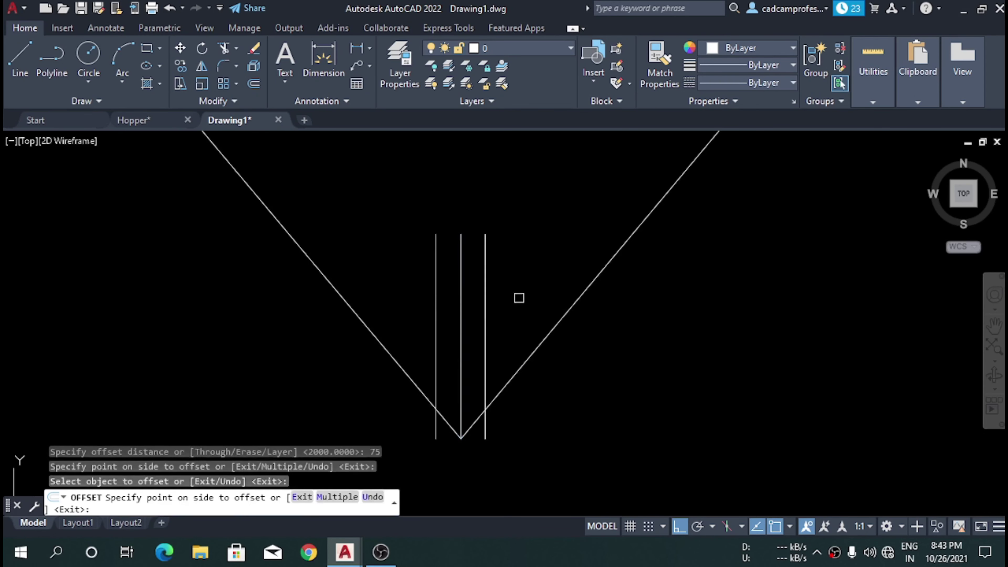
pyautogui.click(519, 298)
pyautogui.scroll(3, 467, 408)
pyautogui.press('Escape')
# - Draw a horizontal line between where the offset guides meet the two slopes
pyautogui.scroll(2, 472, 361)
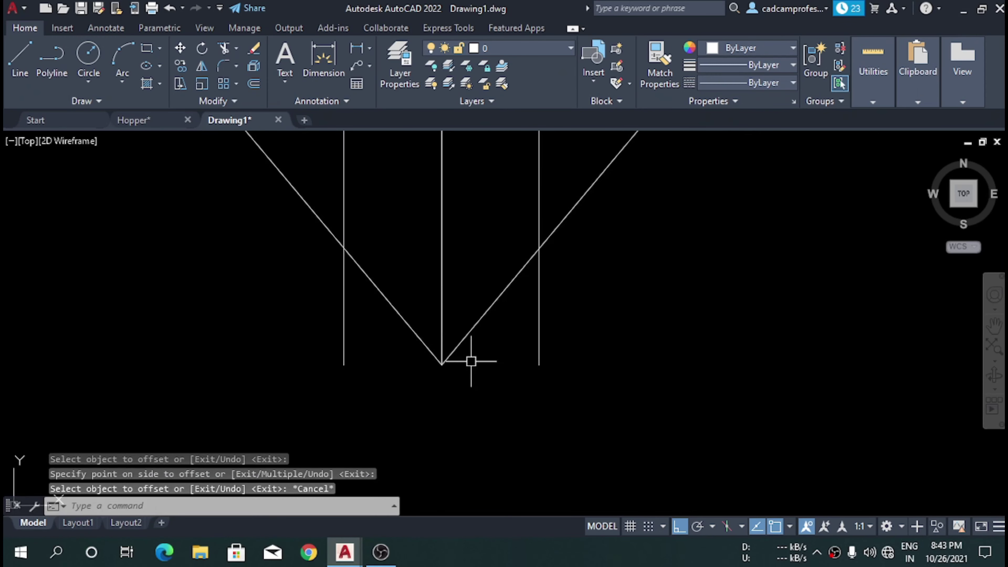
pyautogui.press('Return')
pyautogui.click(343, 247)
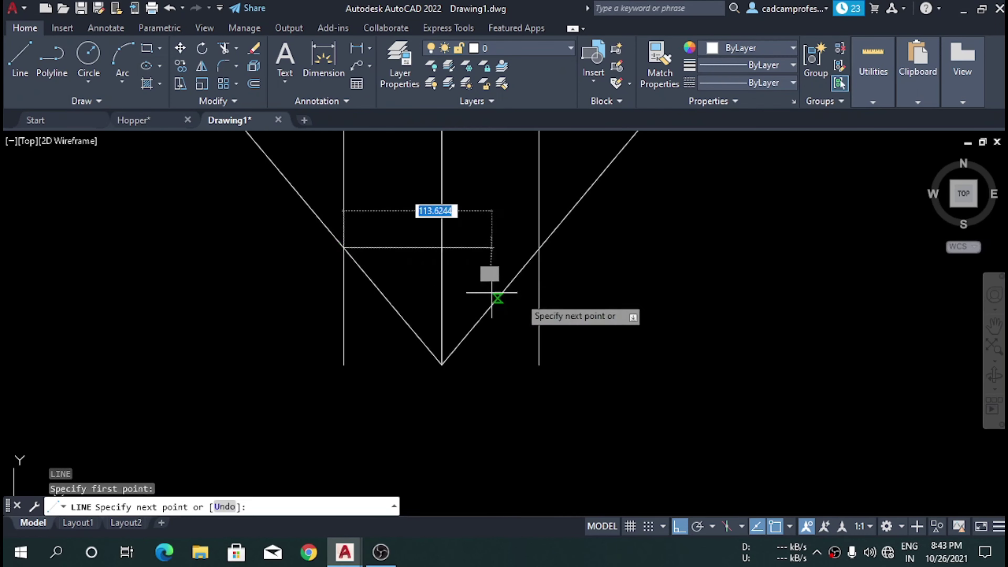
pyautogui.click(539, 248)
pyautogui.press('Escape')
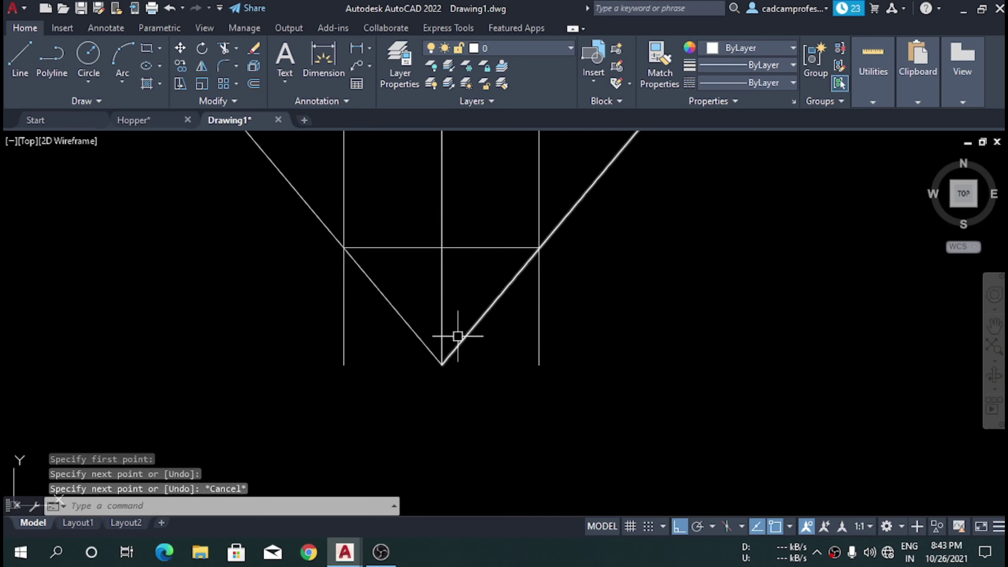
# - Trim away the V tip and leftover guide lines below the flat bottom
pyautogui.write('tr')
pyautogui.press('Return')
pyautogui.moveTo(595, 339); pyautogui.dragTo(254, 317)
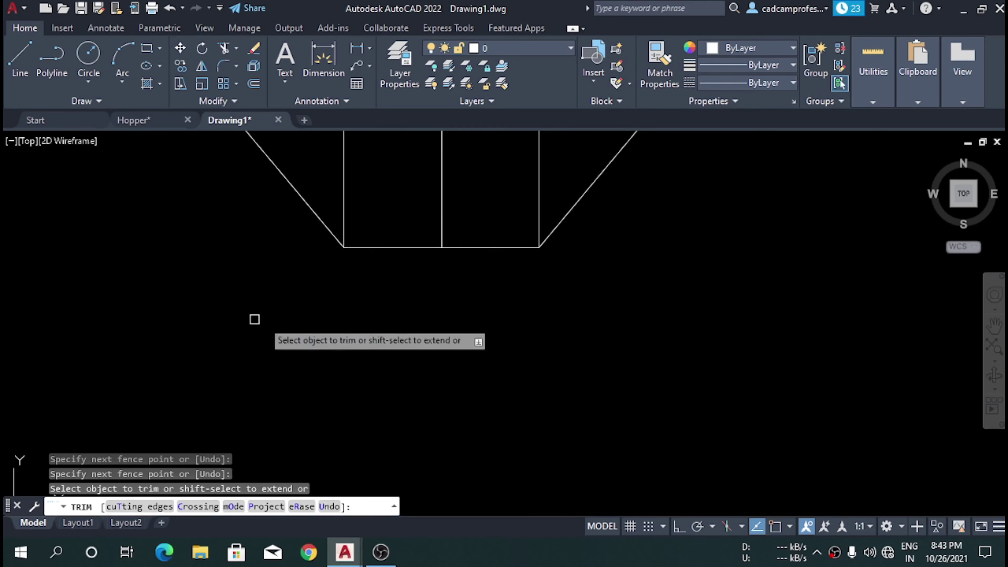
pyautogui.scroll(3, 524, 295)
pyautogui.click(541, 247)
pyautogui.click(174, 226)
pyautogui.press('Return')
pyautogui.scroll(-6, 477, 318)
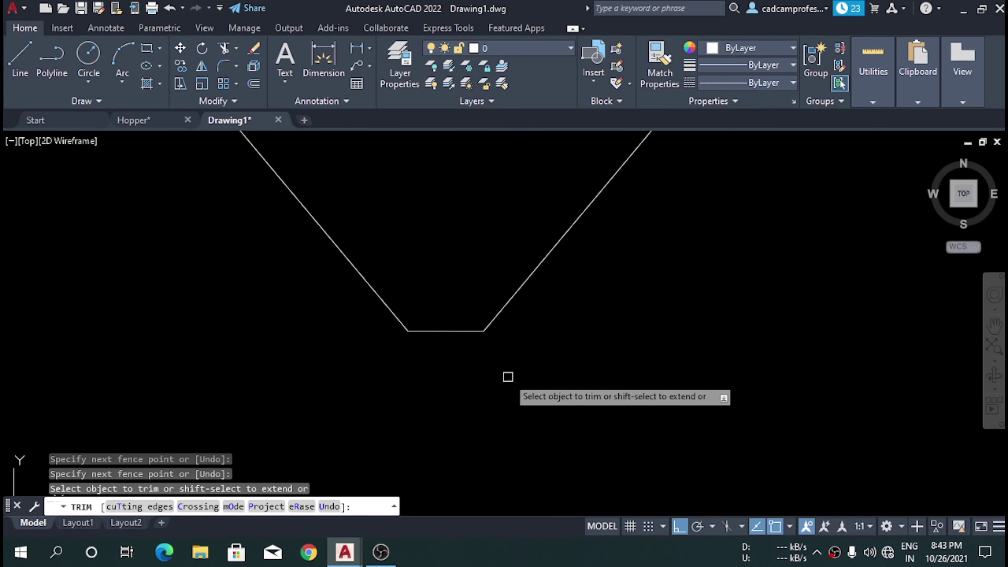
pyautogui.press('Escape')
pyautogui.scroll(5, 478, 339)
# - Draw a 60-unit vertical outlet line down from the cone's bottom-right corner
pyautogui.write('l')
pyautogui.press('Return')
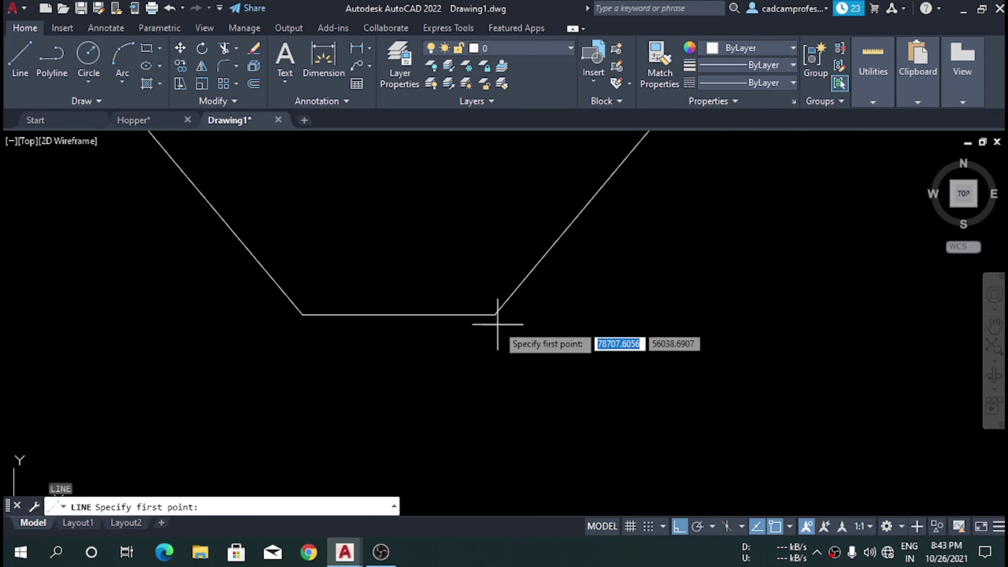
pyautogui.click(495, 315)
pyautogui.write('60')
pyautogui.press('Return')
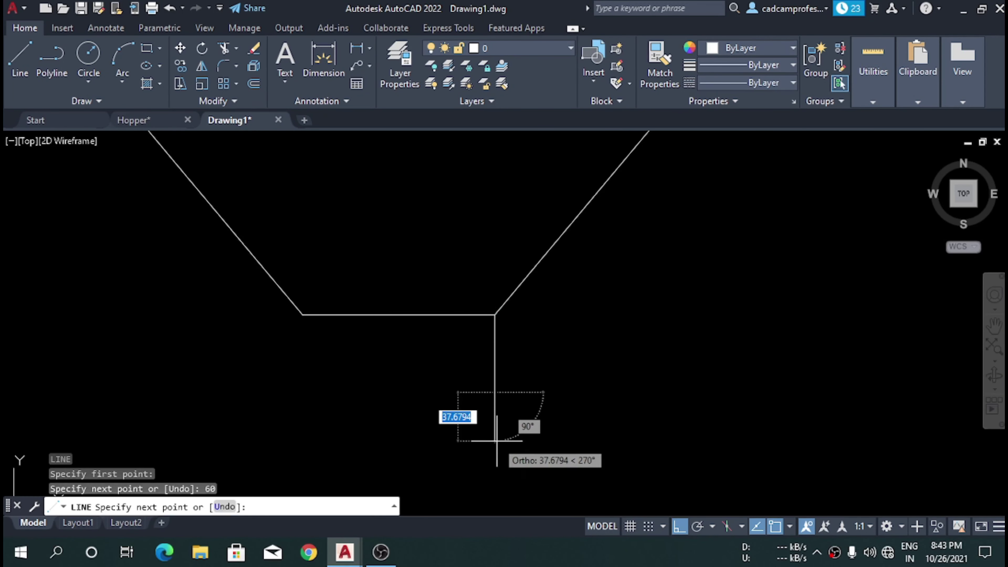
pyautogui.scroll(2, 486, 397)
pyautogui.press('Escape')
pyautogui.scroll(-2, 529, 458)
# - Draw the matching 60-unit line down from the cone's bottom-left corner, fixing a mistyped 602
pyautogui.write('l')
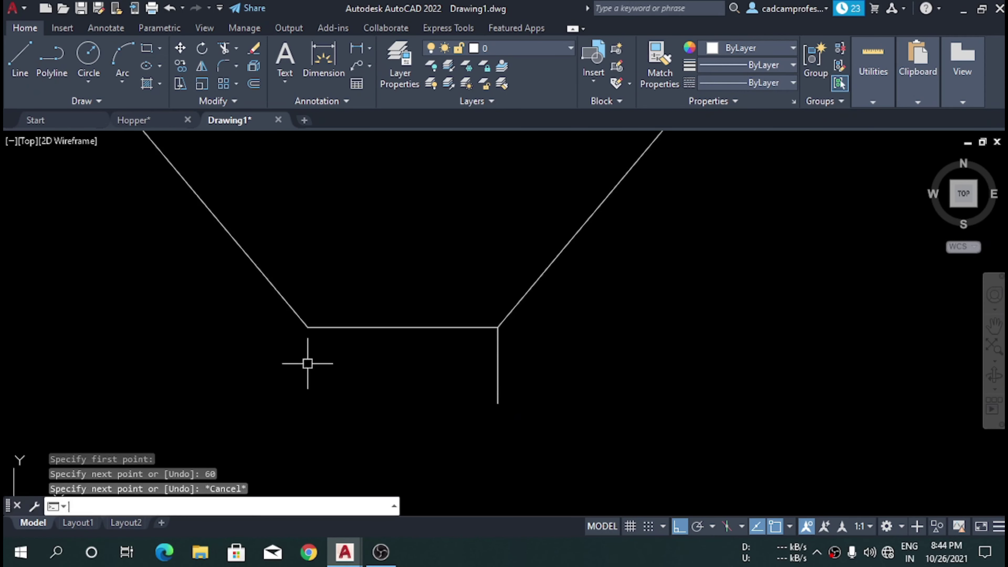
pyautogui.press('Return')
pyautogui.click(308, 327)
pyautogui.write('602')
pyautogui.press('Return')
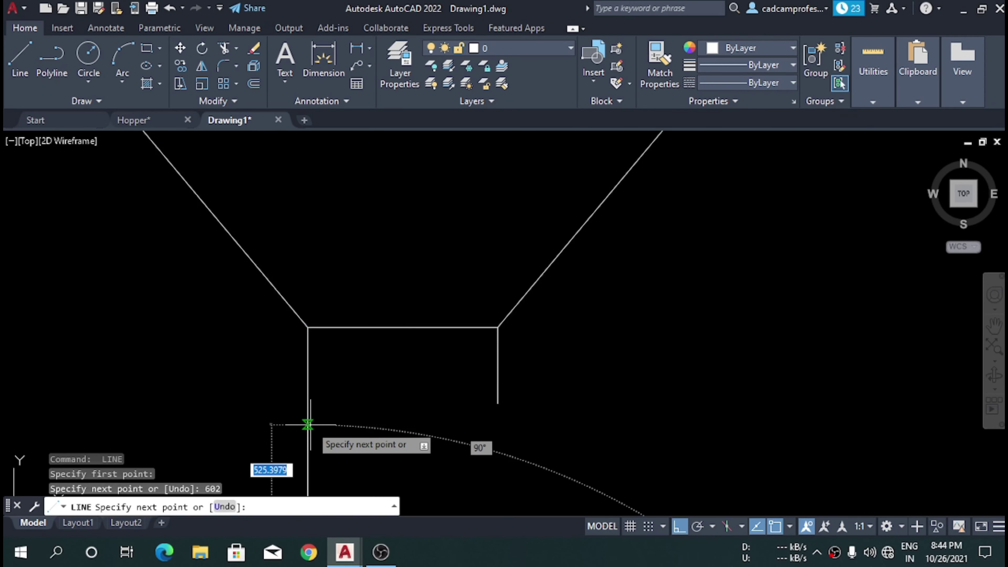
pyautogui.hotkey('ctrl', 'z')
pyautogui.write('60')
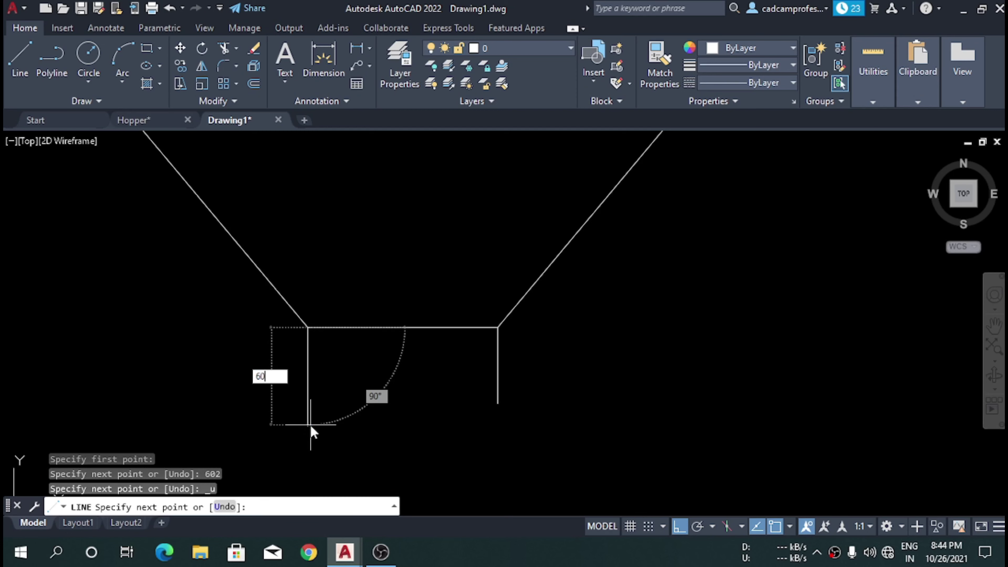
pyautogui.press('Return')
pyautogui.press('Escape')
pyautogui.scroll(-5, 448, 444)
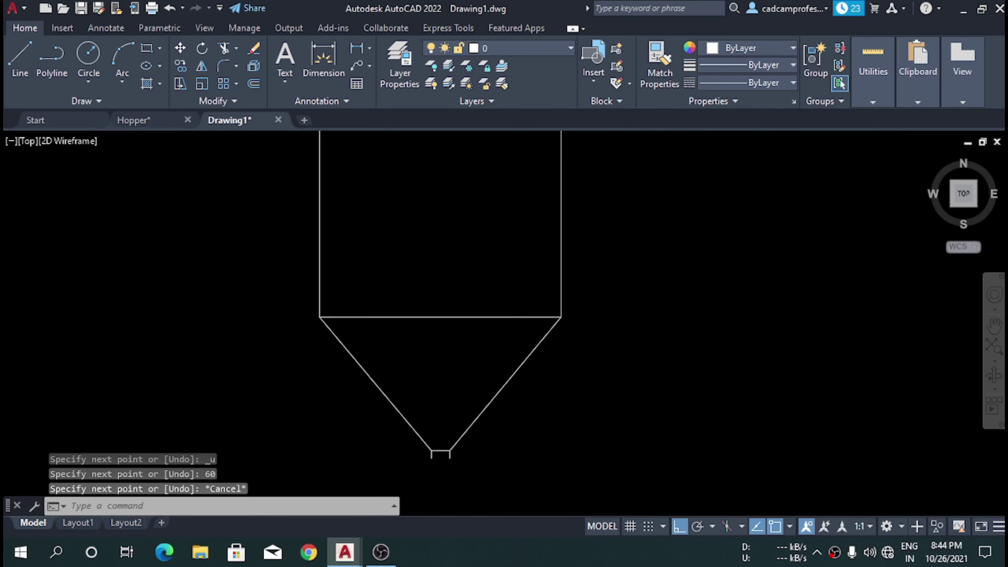
pyautogui.scroll(-2, 436, 441)
pyautogui.scroll(1, 419, 386)
# - Draw a line across the tops of the left and right hopper walls
pyautogui.press('Return')
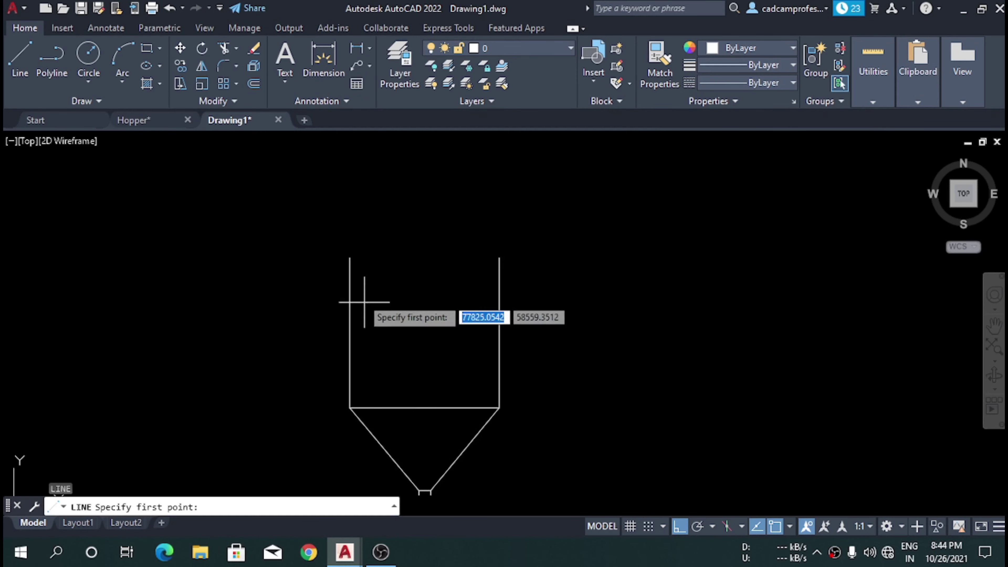
pyautogui.click(350, 258)
pyautogui.click(500, 258)
pyautogui.press('Escape')
# - Select the hopper's right wall line
pyautogui.scroll(6, 417, 274)
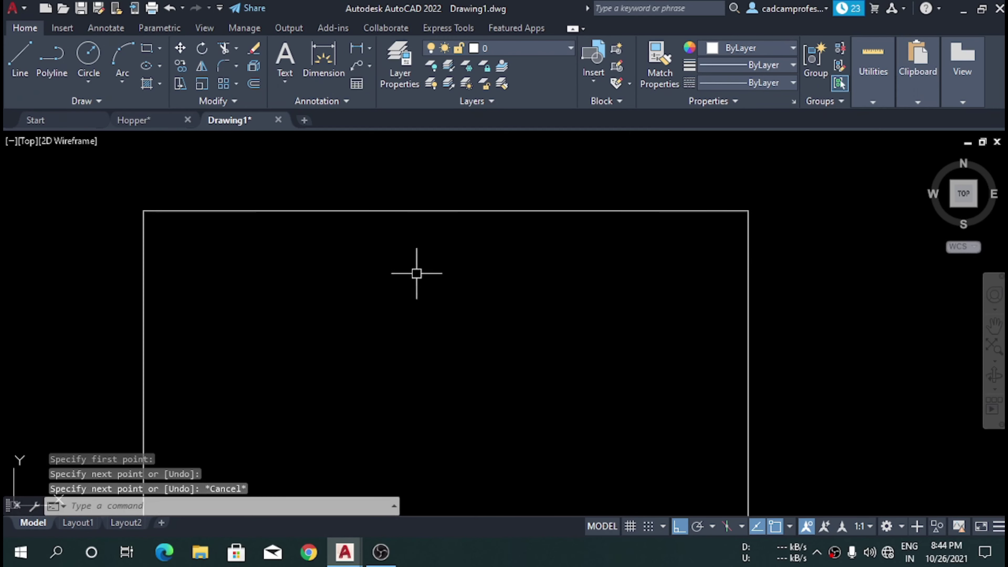
pyautogui.scroll(-2, 428, 278)
pyautogui.scroll(-4, 436, 294)
pyautogui.scroll(4, 470, 308)
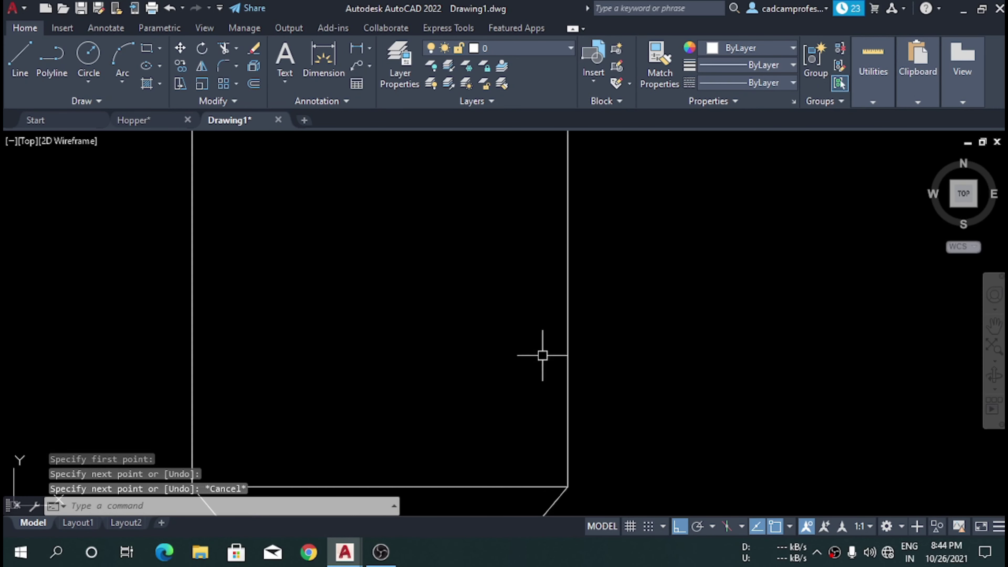
pyautogui.scroll(-2, 542, 354)
pyautogui.click(557, 357)
pyautogui.click(503, 327)
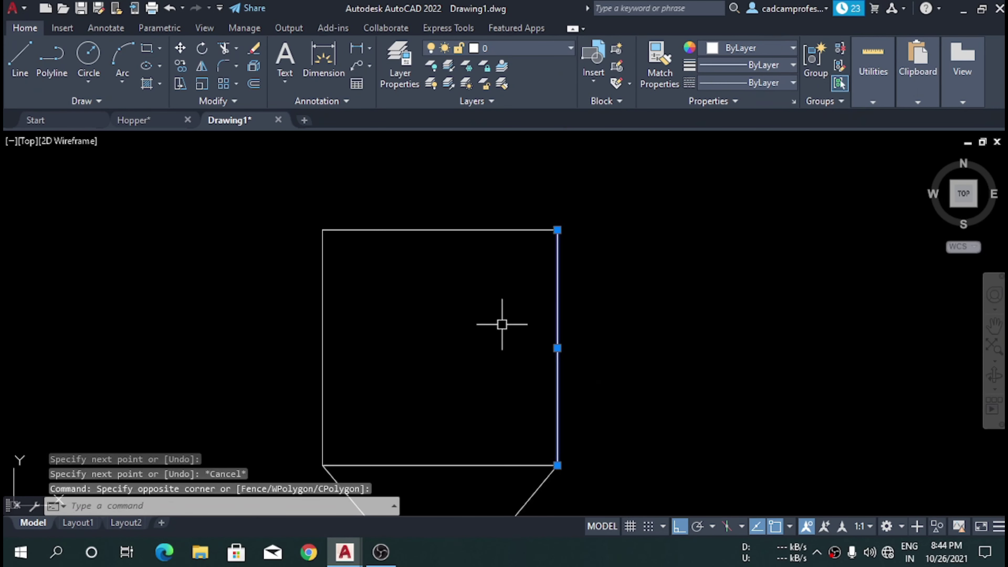
# - Offset the right wall and right cone slope 6 units outward
pyautogui.write('o')
pyautogui.press('Return')
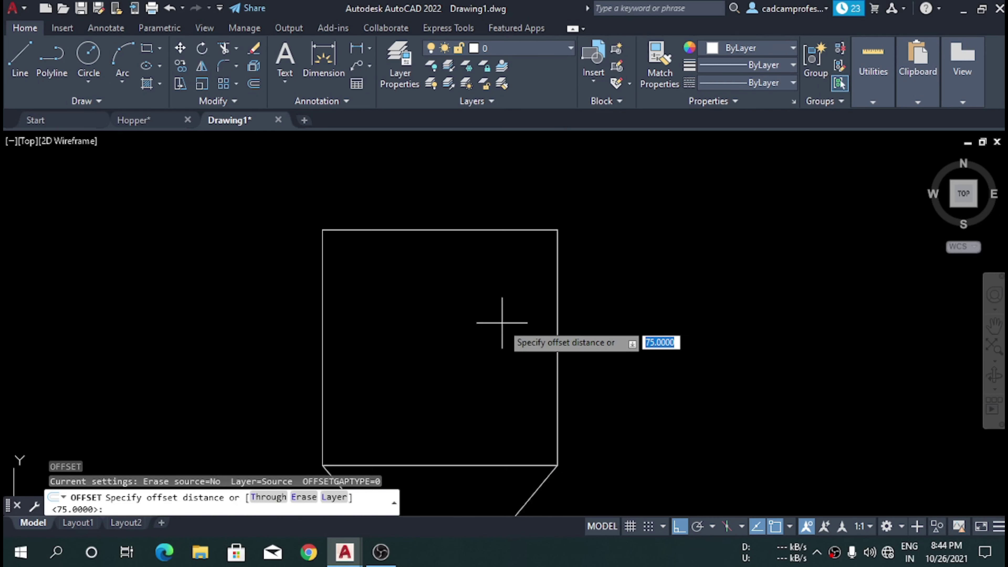
pyautogui.write('6')
pyautogui.press('Return')
pyautogui.click(557, 327)
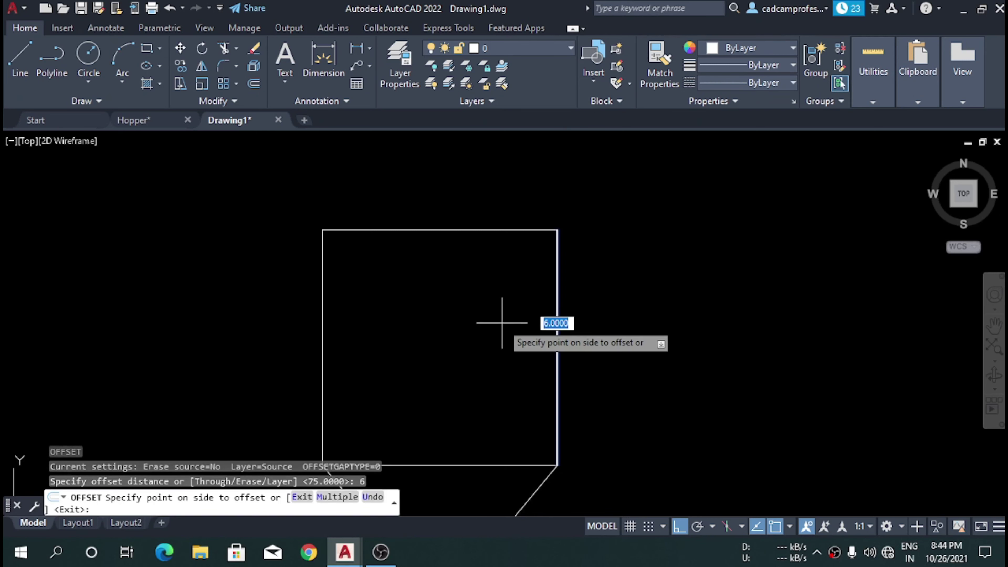
pyautogui.click(635, 358)
pyautogui.scroll(-5, 586, 477)
pyautogui.scroll(8, 501, 299)
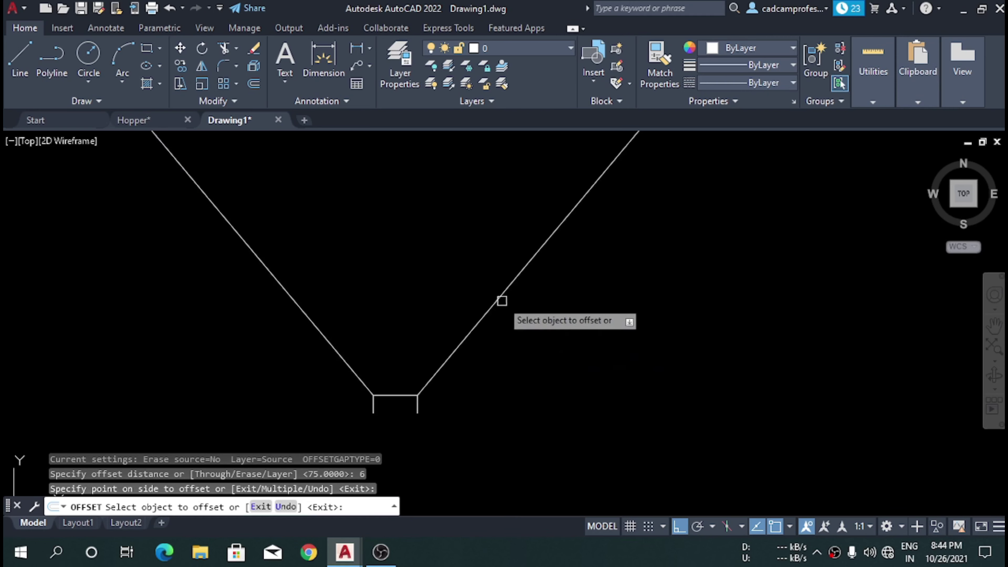
pyautogui.click(512, 301)
pyautogui.click(540, 344)
pyautogui.scroll(-2, 457, 336)
pyautogui.scroll(5, 457, 336)
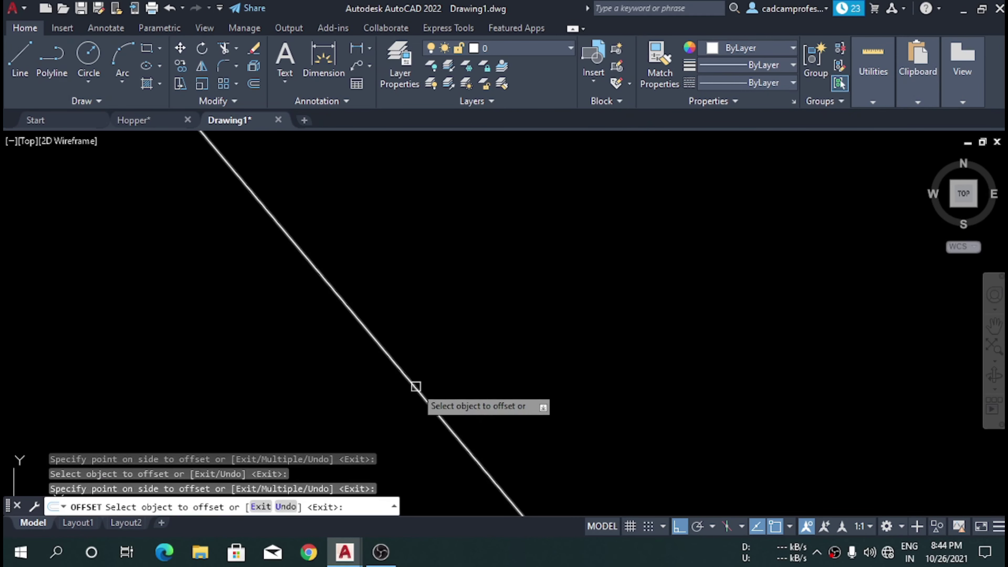
# - Offset the left cone slope 6 units outward
pyautogui.click(416, 382)
pyautogui.click(389, 423)
pyautogui.scroll(-3, 389, 422)
pyautogui.scroll(2, 377, 313)
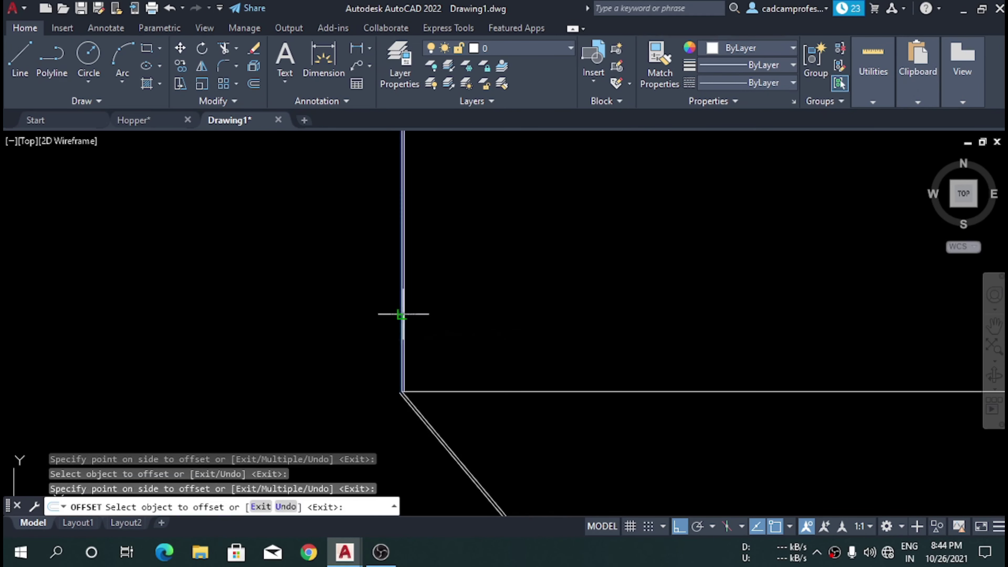
pyautogui.scroll(-4, 400, 315)
pyautogui.scroll(-3, 384, 457)
pyautogui.scroll(3, 444, 337)
pyautogui.scroll(1, 383, 270)
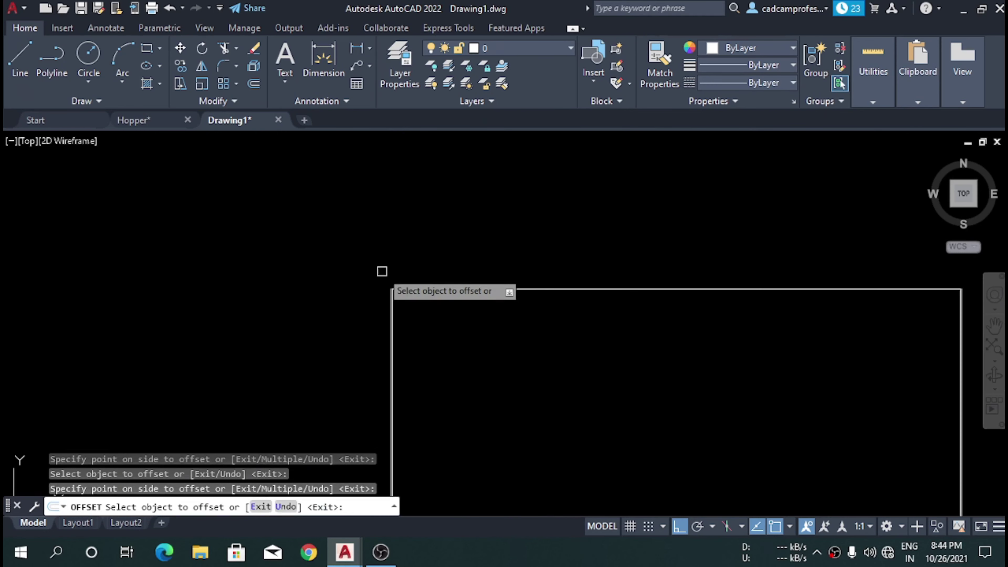
pyautogui.scroll(-3, 423, 367)
pyautogui.scroll(5, 455, 490)
pyautogui.scroll(-5, 460, 463)
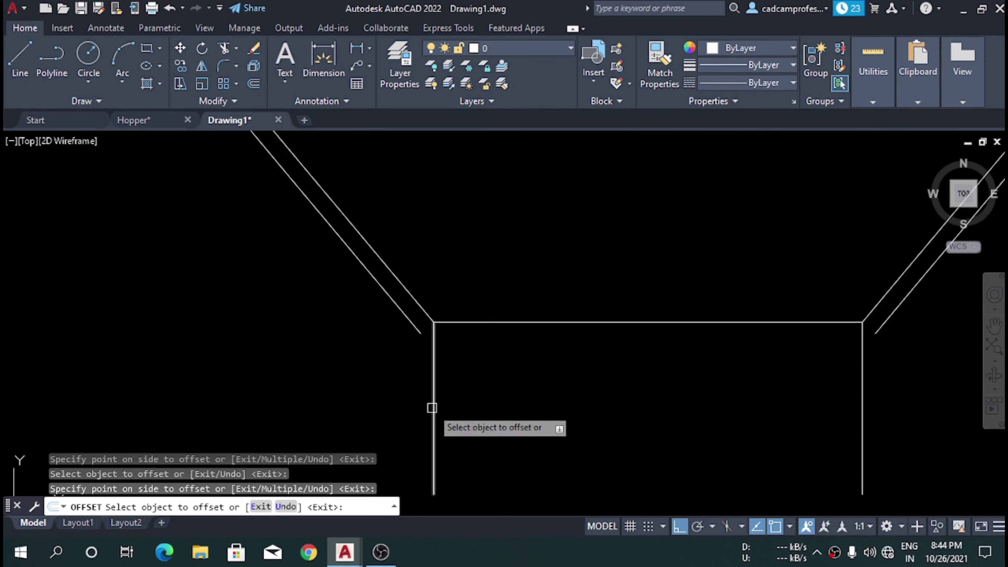
pyautogui.scroll(-5, 508, 380)
# - Offset the short right outlet line 6 units outward
pyautogui.click(510, 371)
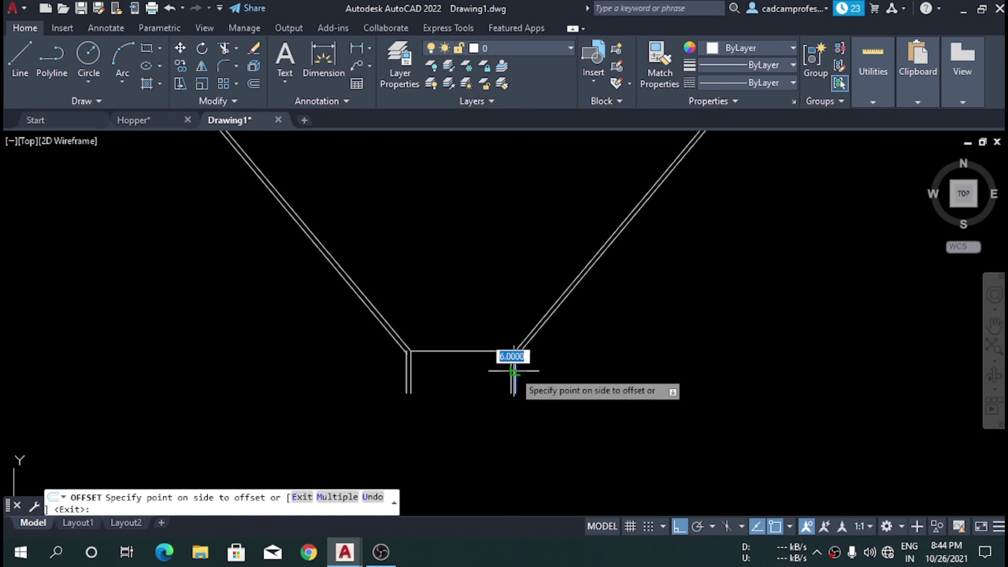
pyautogui.click(516, 353)
pyautogui.scroll(7, 512, 353)
pyautogui.press('Escape')
pyautogui.scroll(-1, 611, 451)
pyautogui.scroll(5, 635, 438)
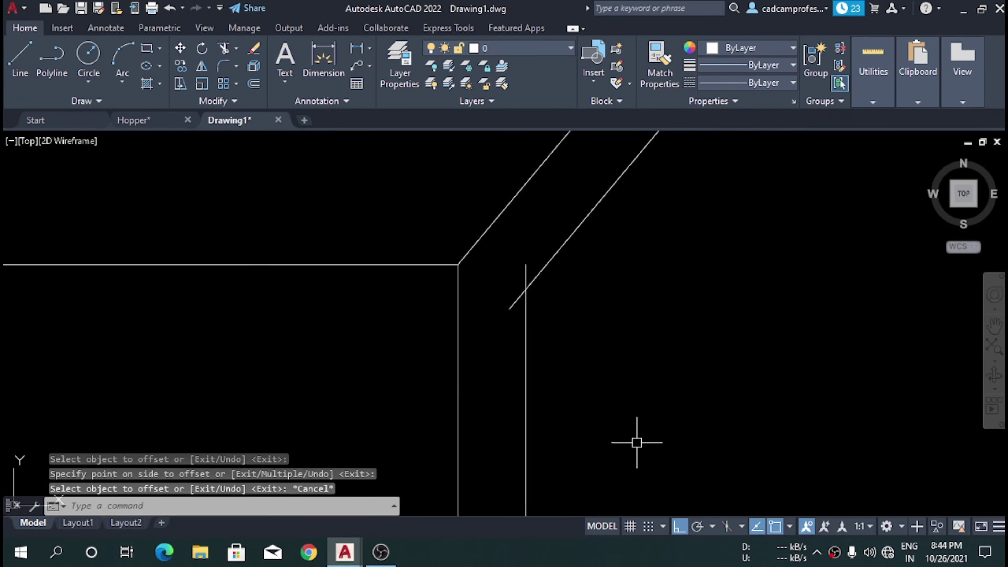
pyautogui.write('f')
pyautogui.press('Return')
pyautogui.write('r')
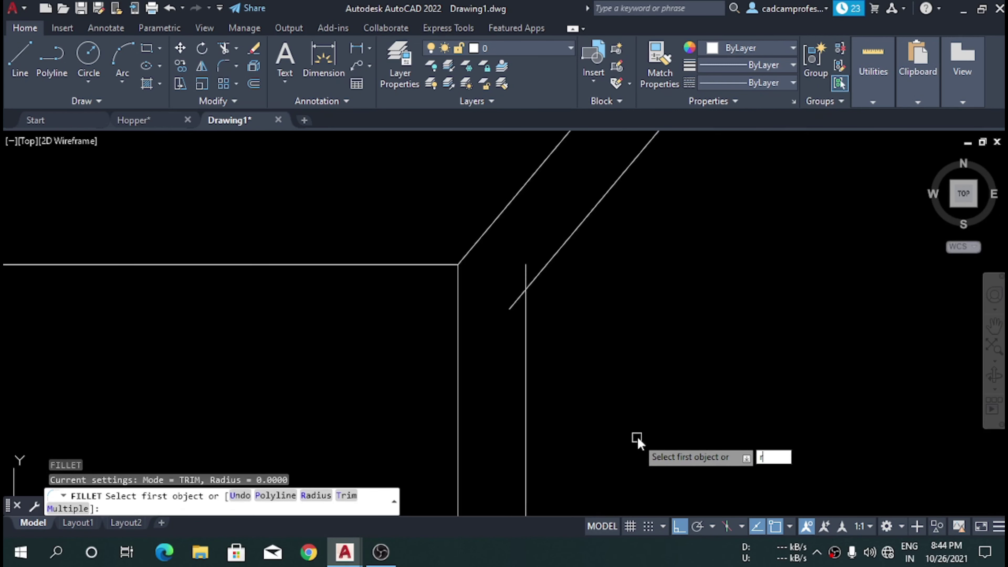
# - Set a zero fillet radius and join the first pair of shell lines into a sharp corner
pyautogui.press('Return')
pyautogui.press('Return')
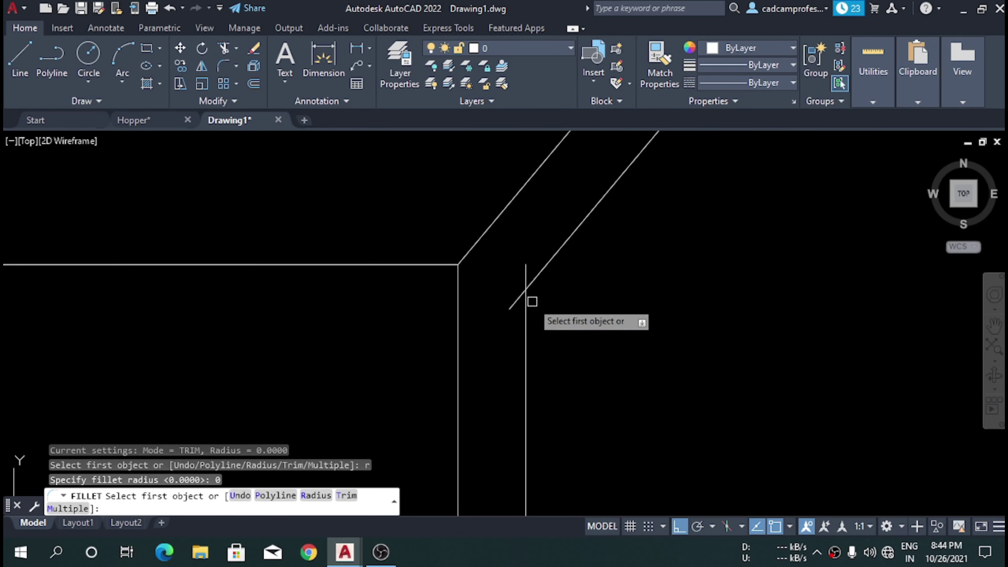
pyautogui.moveTo(486, 264); pyautogui.dragTo(434, 268, button='middle')
pyautogui.click(475, 314)
pyautogui.scroll(-5, 466, 399)
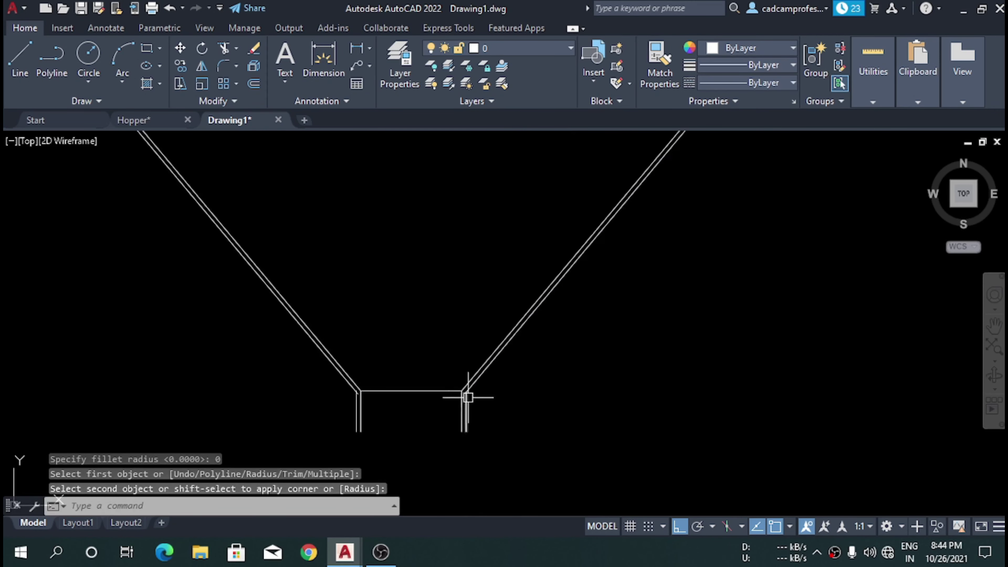
pyautogui.scroll(-2, 561, 304)
pyautogui.scroll(5, 663, 261)
pyautogui.click(586, 383)
# - Square the outer cone slopes into the outer walls on both sides
pyautogui.press('Return')
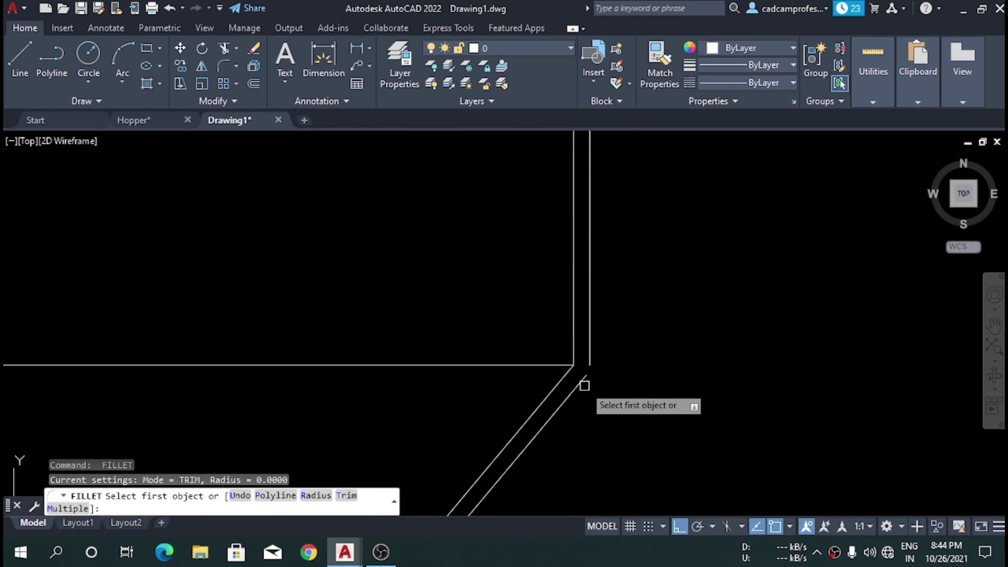
pyautogui.scroll(6, 582, 385)
pyautogui.click(549, 363)
pyautogui.click(595, 269)
pyautogui.scroll(-3, 594, 269)
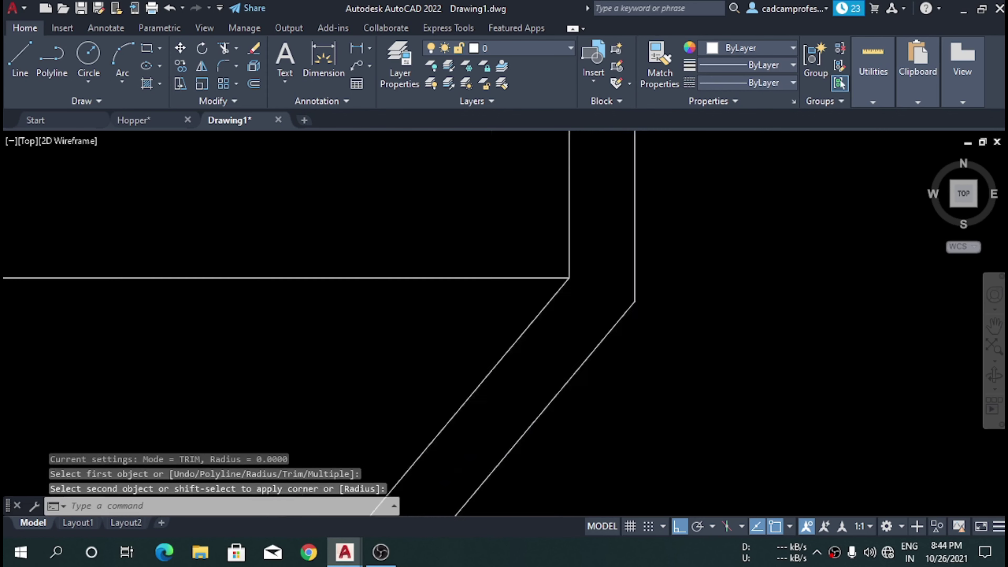
pyautogui.scroll(-3, 601, 308)
pyautogui.scroll(5, 435, 294)
pyautogui.scroll(3, 416, 270)
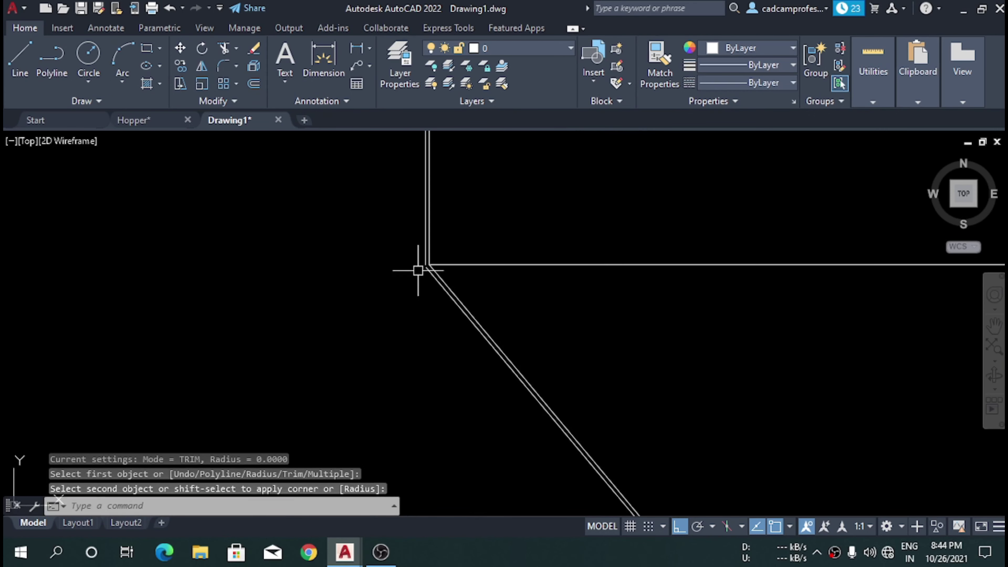
pyautogui.press('Return')
pyautogui.click(489, 322)
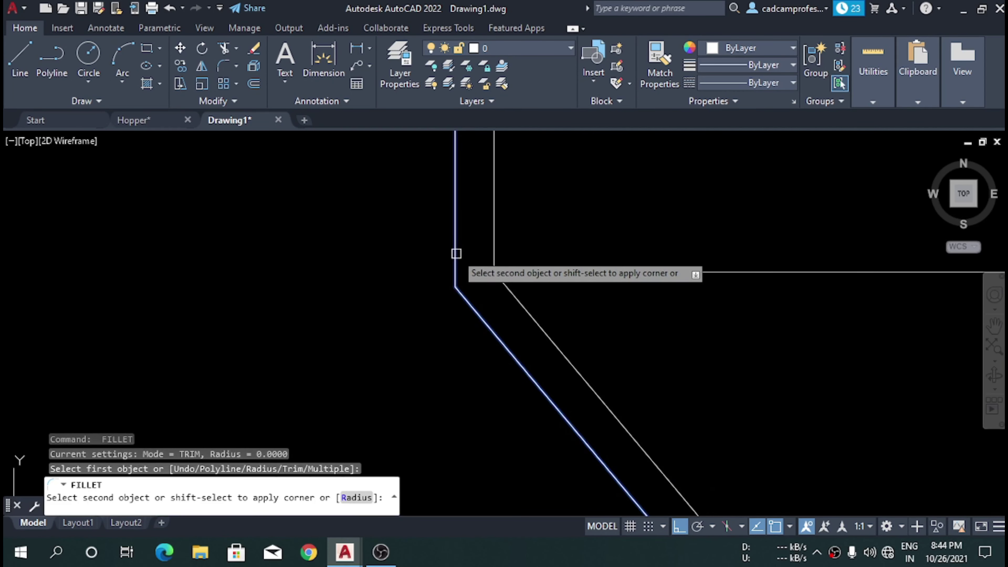
pyautogui.click(456, 256)
pyautogui.scroll(-4, 452, 265)
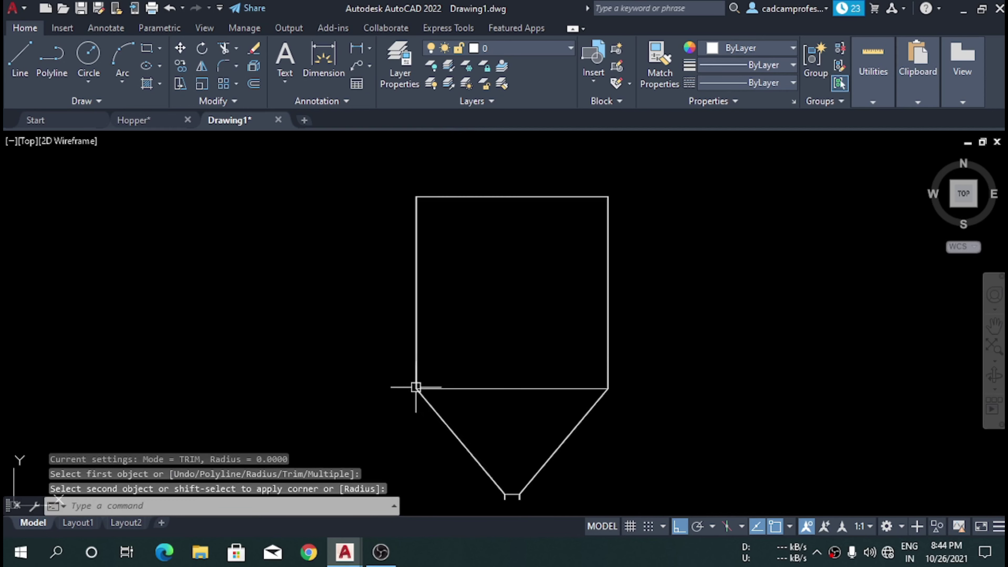
pyautogui.scroll(3, 611, 188)
pyautogui.scroll(2, 544, 316)
# - Square the top edge into the outer right and left walls
pyautogui.press('Return')
pyautogui.click(619, 189)
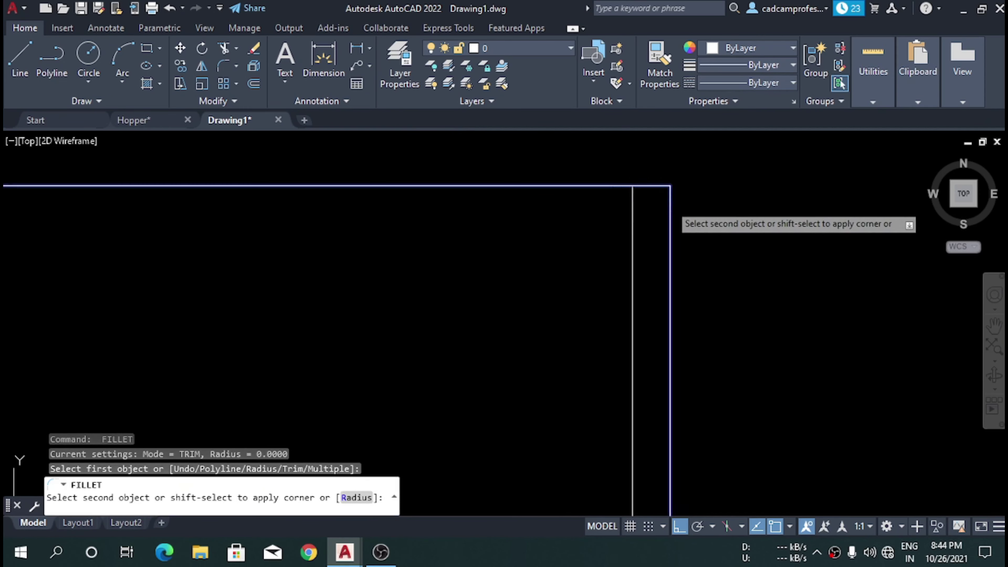
pyautogui.click(670, 216)
pyautogui.scroll(-3, 497, 228)
pyautogui.scroll(-2, 394, 253)
pyautogui.scroll(5, 197, 302)
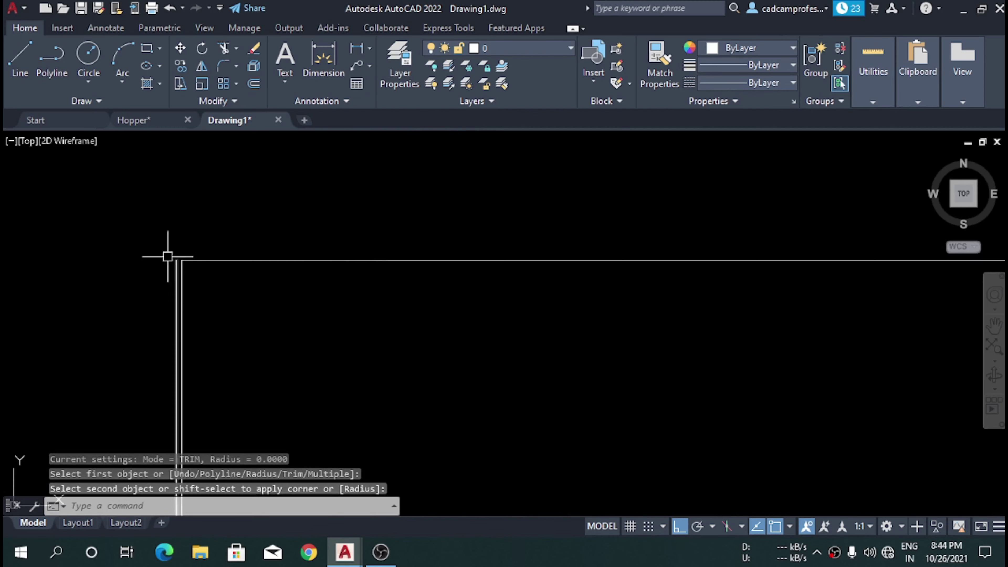
pyautogui.scroll(-2, 175, 278)
pyautogui.press('Return')
pyautogui.click(218, 288)
pyautogui.click(288, 246)
pyautogui.scroll(-2, 296, 238)
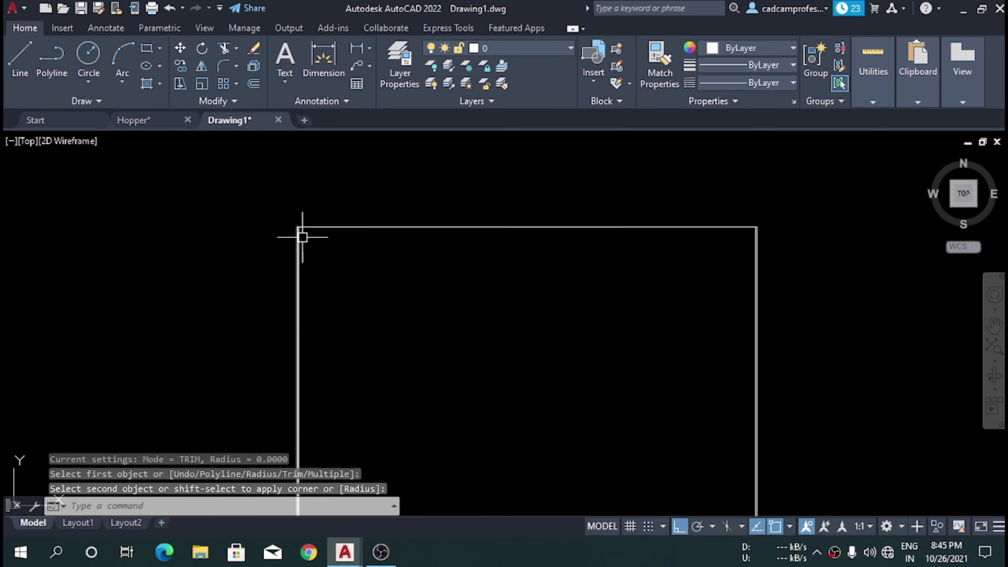
pyautogui.scroll(-3, 302, 237)
pyautogui.scroll(8, 464, 206)
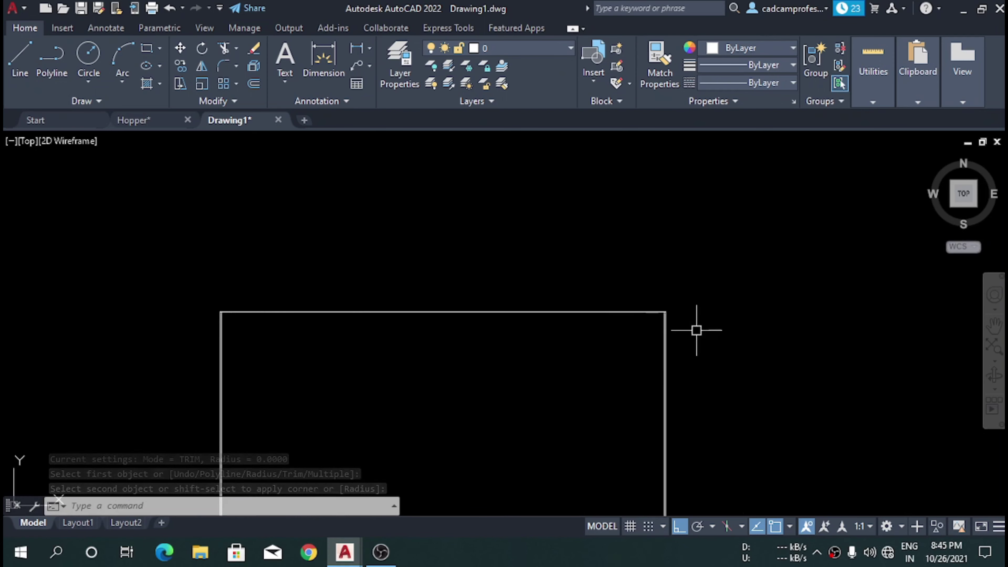
pyautogui.scroll(6, 690, 325)
# - Draw a lip from the shell's top-right corner: 50 across, 8 down, back to the shell
pyautogui.write('l')
pyautogui.press('Return')
pyautogui.scroll(3, 515, 302)
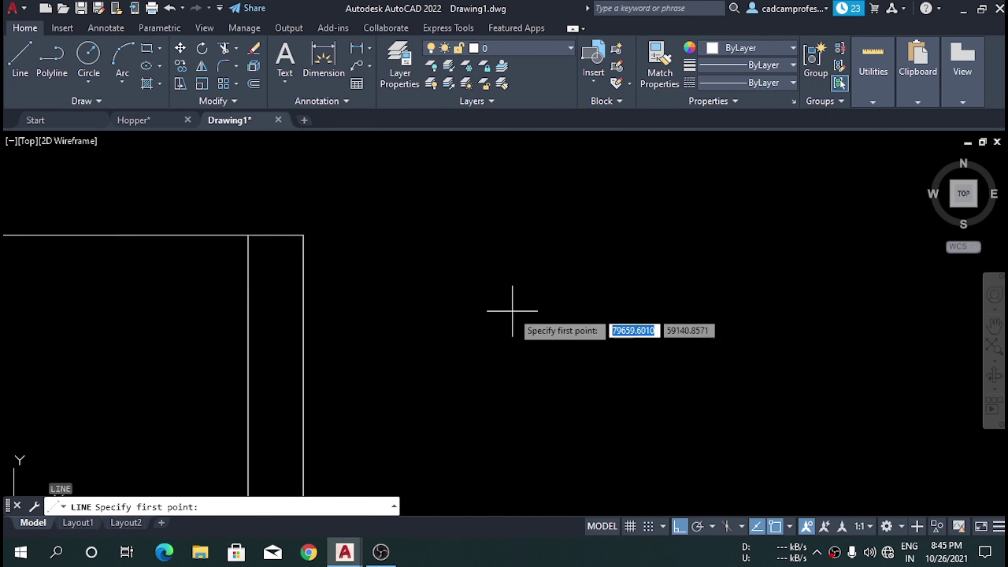
pyautogui.scroll(3, 457, 302)
pyautogui.scroll(2, 439, 296)
pyautogui.click(439, 296)
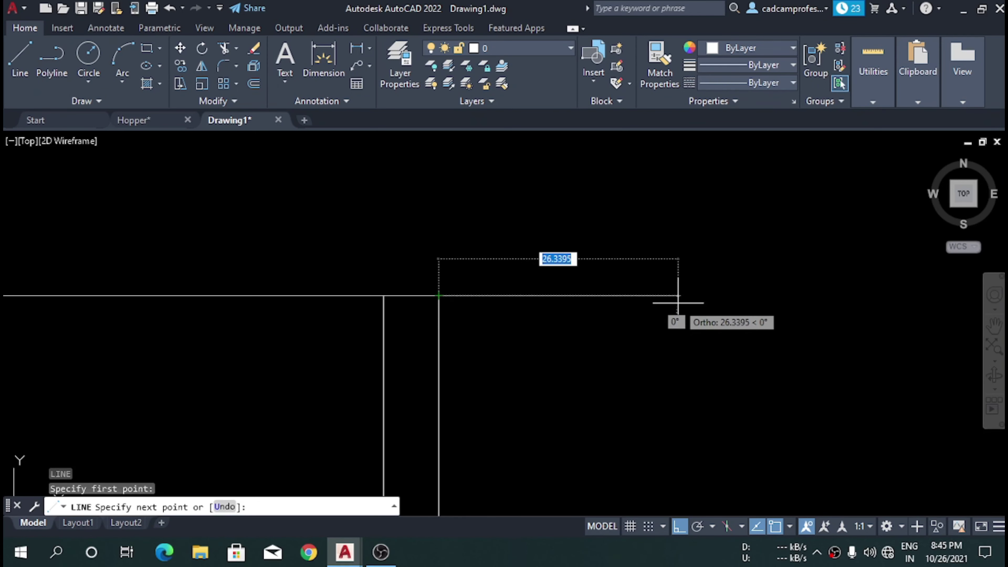
pyautogui.write('50')
pyautogui.press('Return')
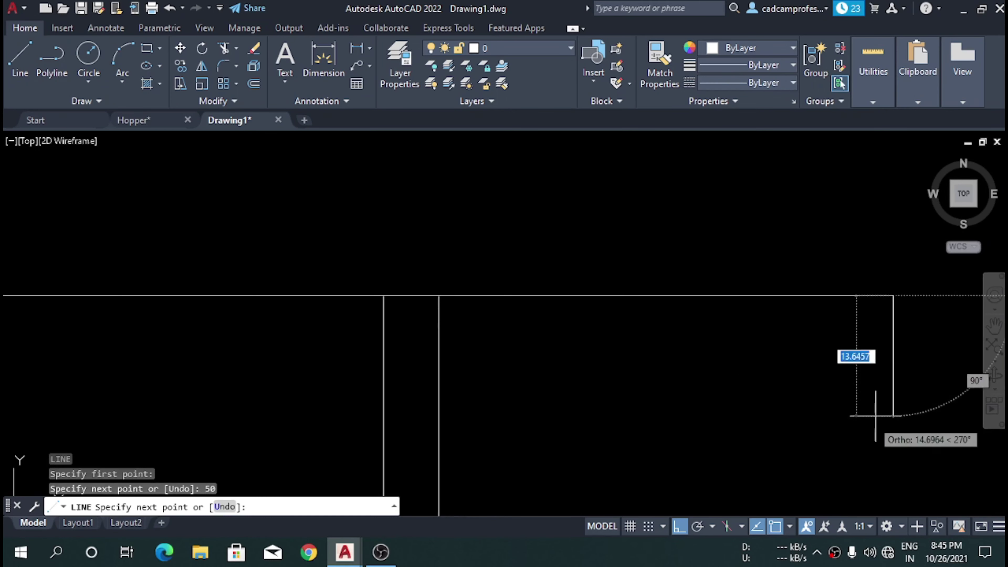
pyautogui.write('8')
pyautogui.press('Return')
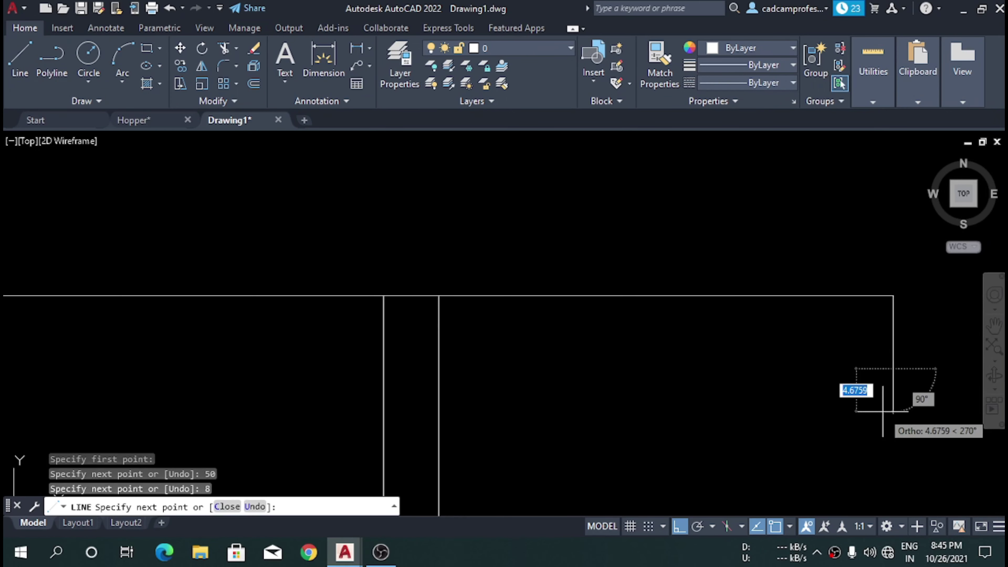
pyautogui.click(438, 368)
pyautogui.press('Escape')
pyautogui.scroll(-5, 623, 313)
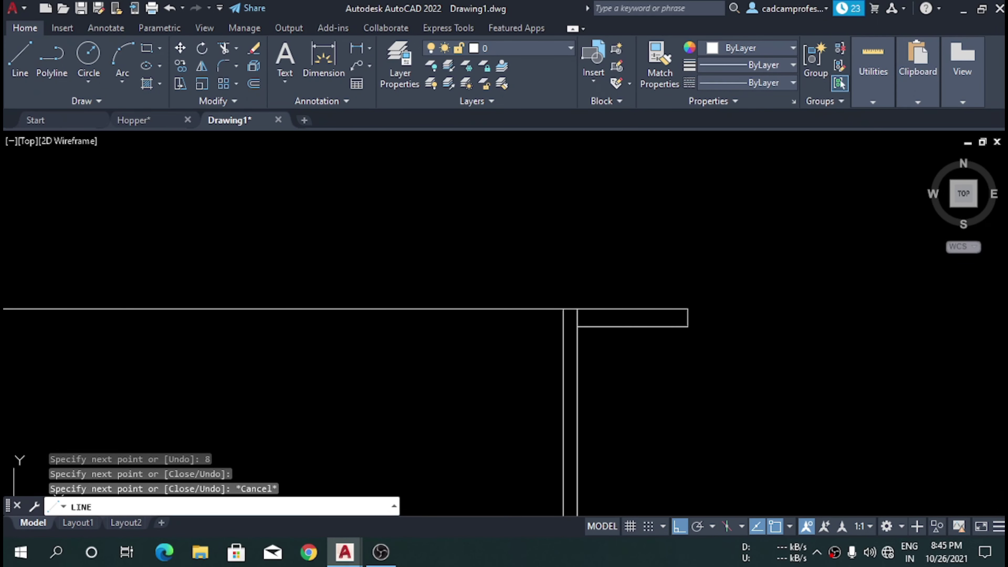
# - Window-select the lip's three lines for mirroring
pyautogui.click(507, 238)
pyautogui.click(758, 394)
pyautogui.write('mi')
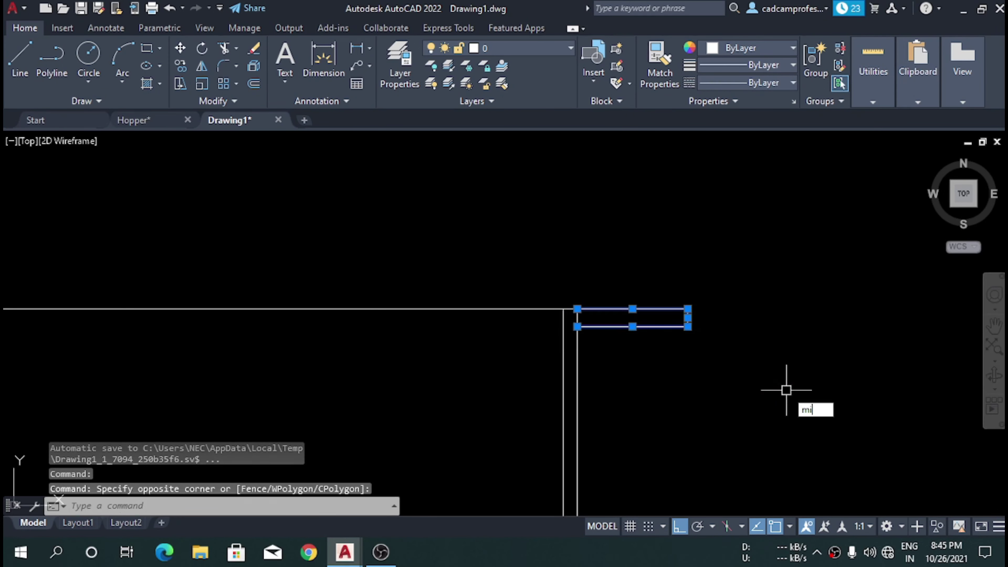
pyautogui.press('Return')
pyautogui.scroll(-5, 814, 321)
pyautogui.scroll(-4, 773, 351)
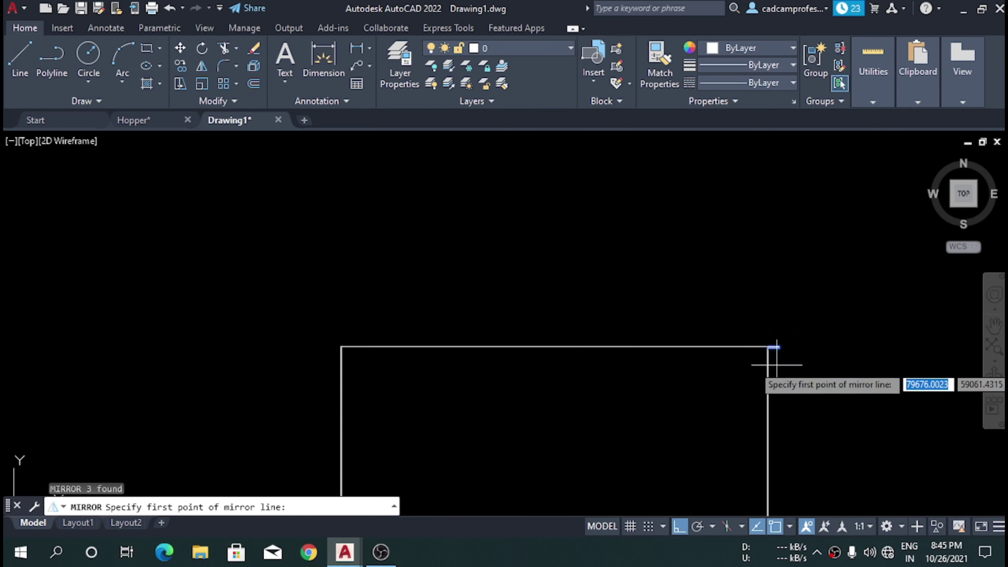
# - Mirror the lip about the shell's vertical centre line, keeping the original
pyautogui.click(555, 345)
pyautogui.click(556, 287)
pyautogui.press('Return')
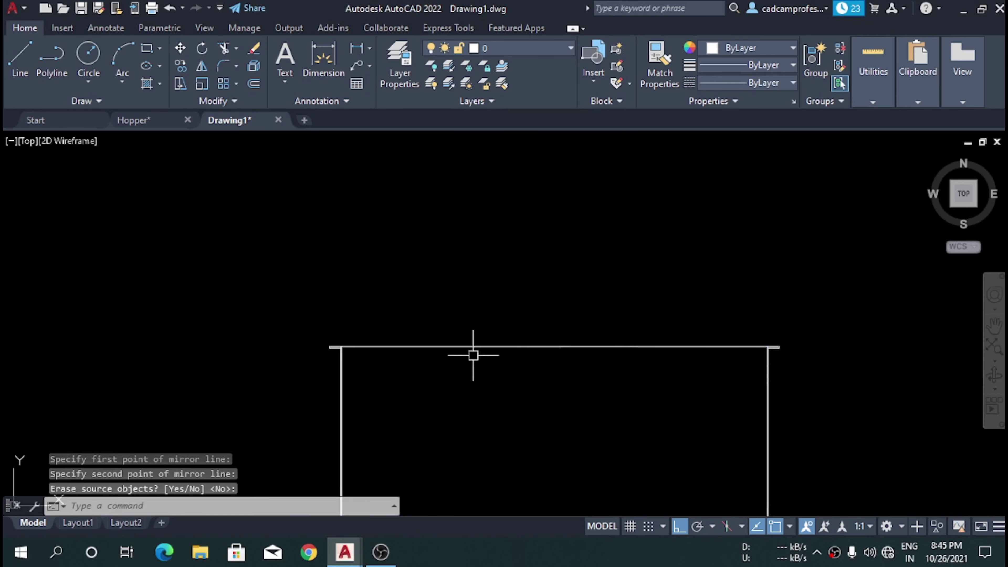
pyautogui.scroll(3, 475, 353)
pyautogui.scroll(-2, 261, 360)
pyautogui.scroll(6, 283, 367)
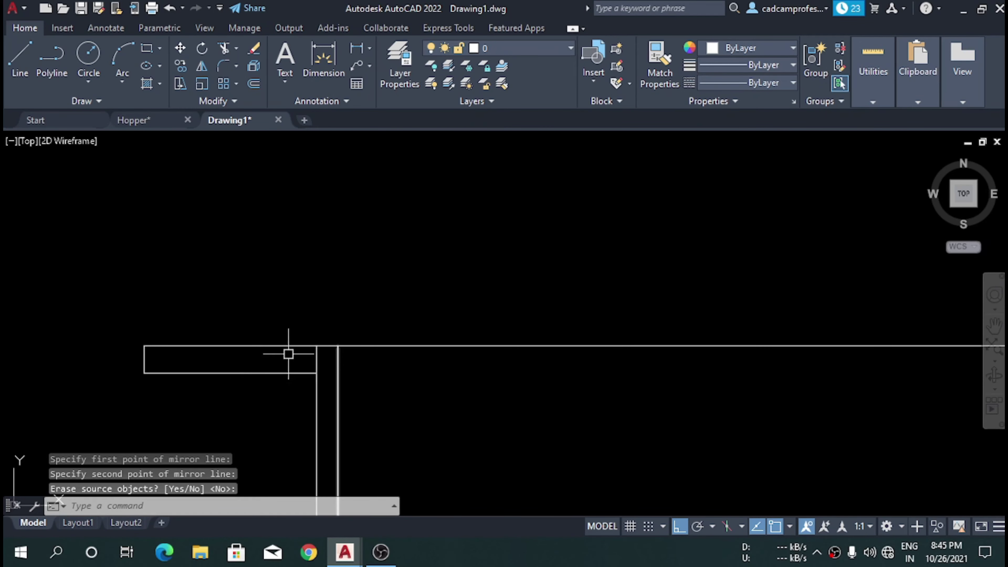
pyautogui.scroll(-2, 288, 353)
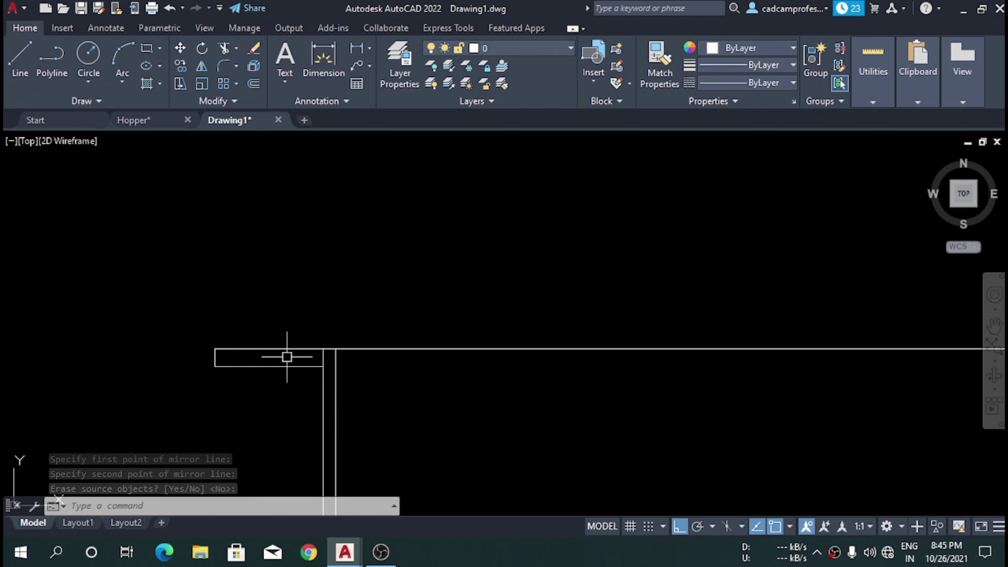
# - Draw the 8-high flange strip from the left lip corner across to the right lip
pyautogui.write('l')
pyautogui.press('Return')
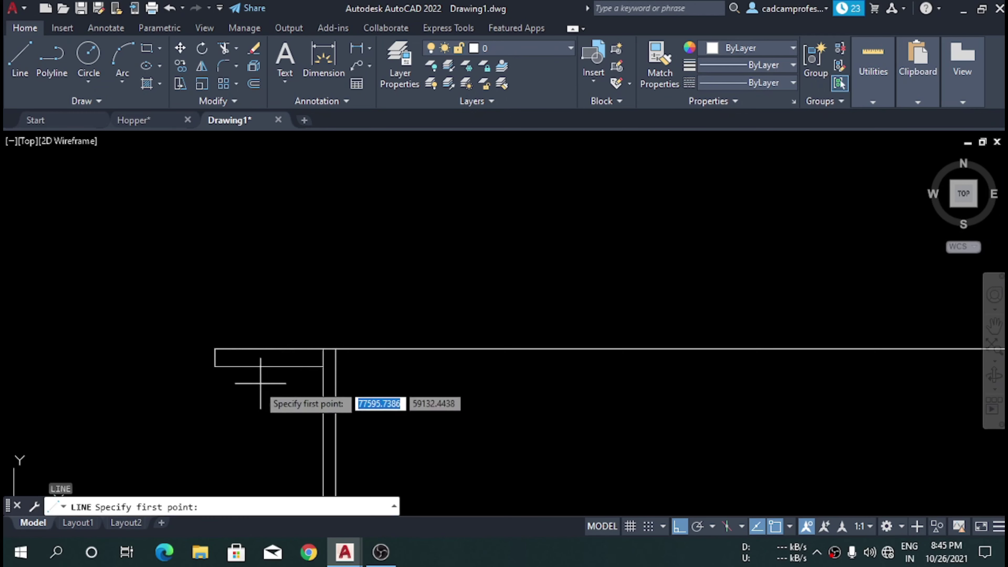
pyautogui.click(214, 350)
pyautogui.write('8')
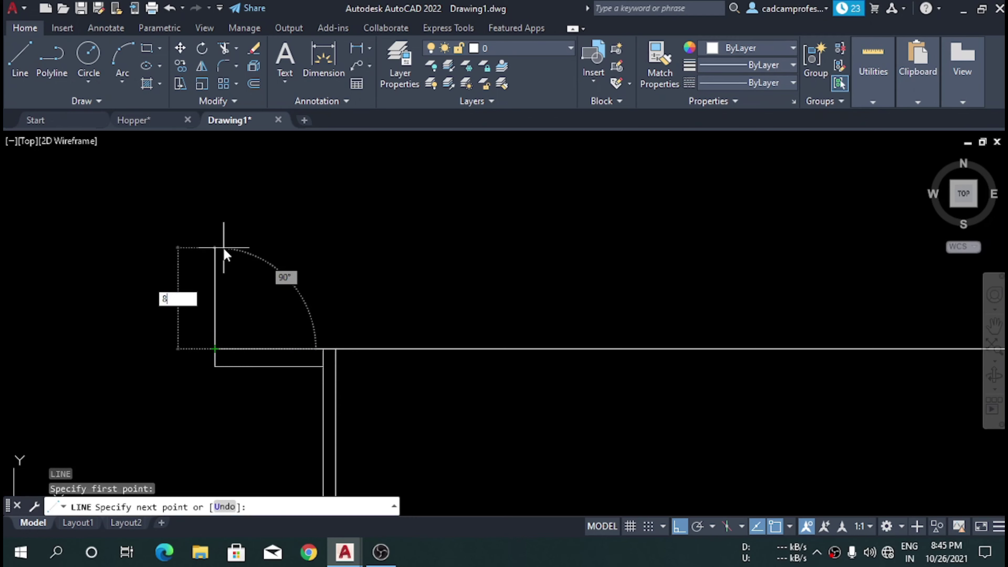
pyautogui.press('Return')
pyautogui.scroll(-5, 112, 259)
pyautogui.scroll(-2, 630, 266)
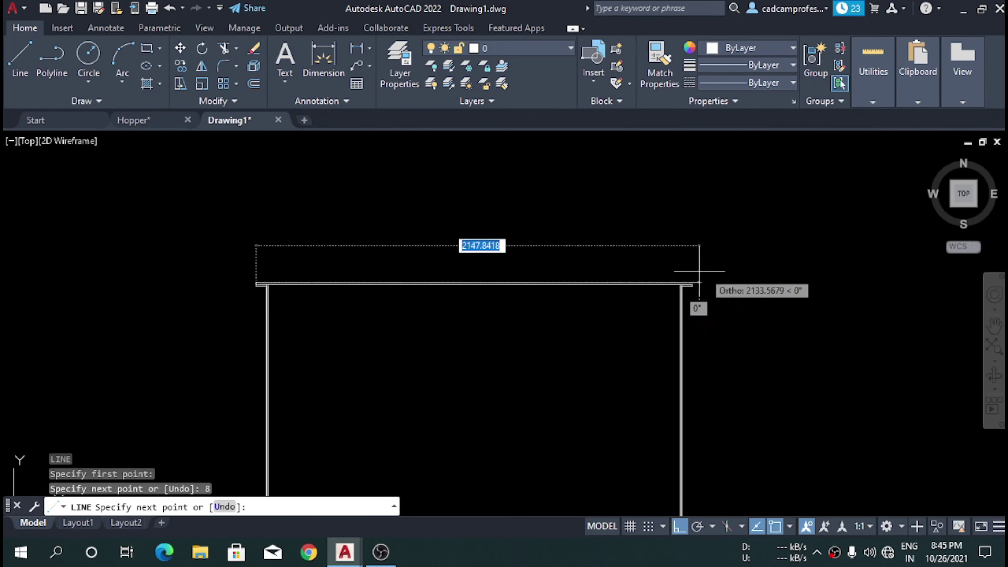
pyautogui.scroll(5, 675, 282)
pyautogui.scroll(3, 597, 405)
pyautogui.scroll(2, 581, 405)
pyautogui.click(579, 408)
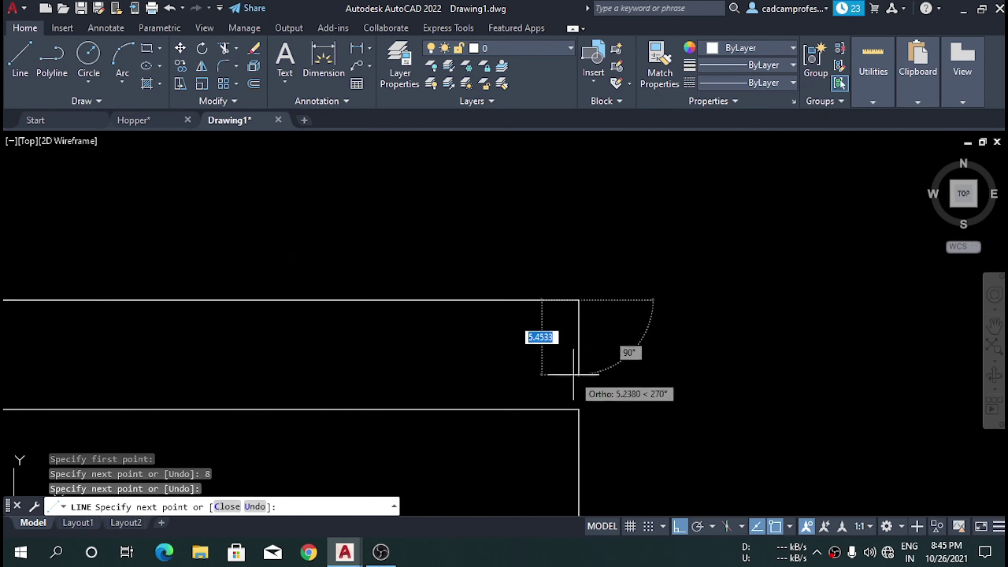
pyautogui.scroll(-5, 581, 405)
pyautogui.press('Escape')
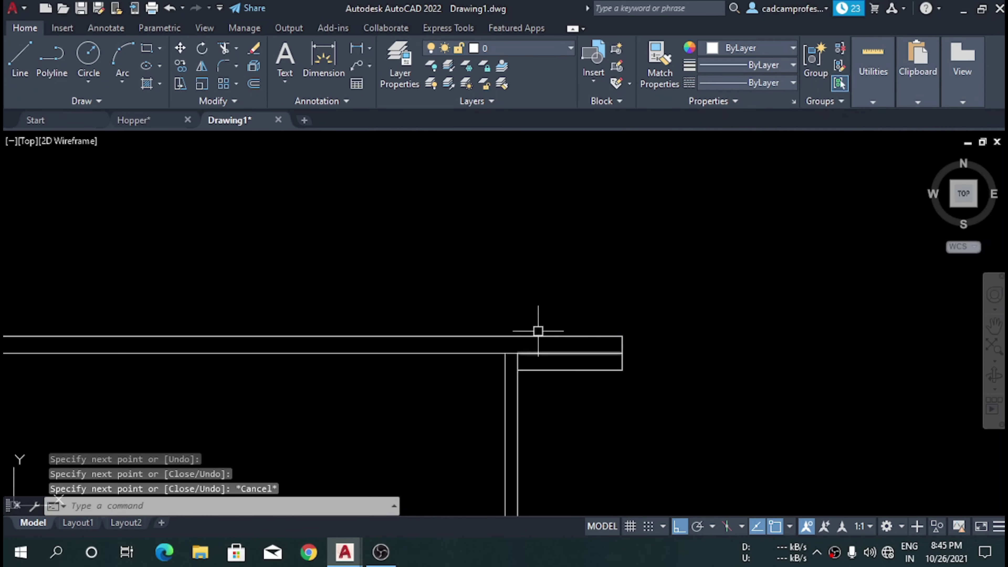
pyautogui.scroll(2, 607, 348)
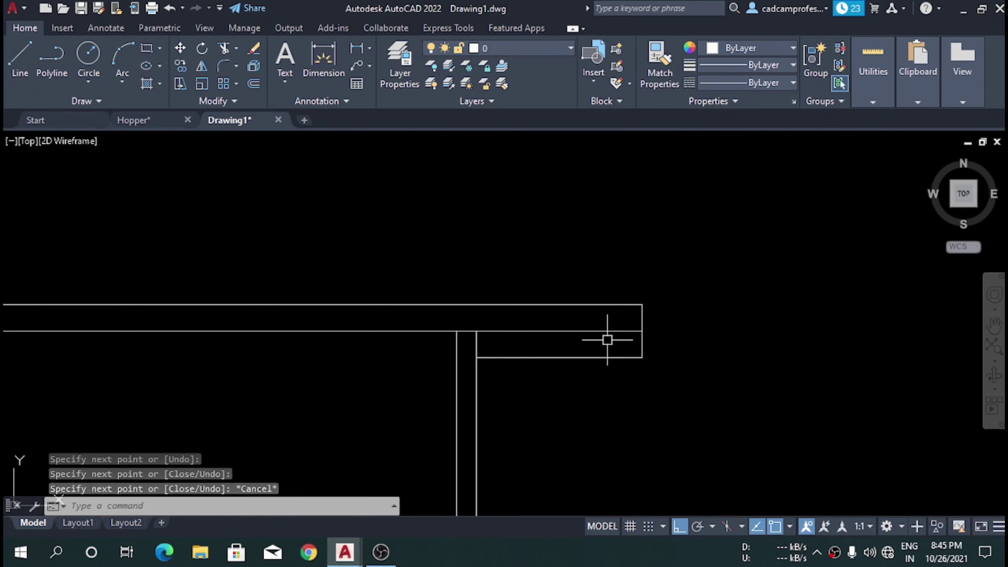
pyautogui.moveTo(643, 389); pyautogui.dragTo(683, 402, button='middle')
pyautogui.press('alt')
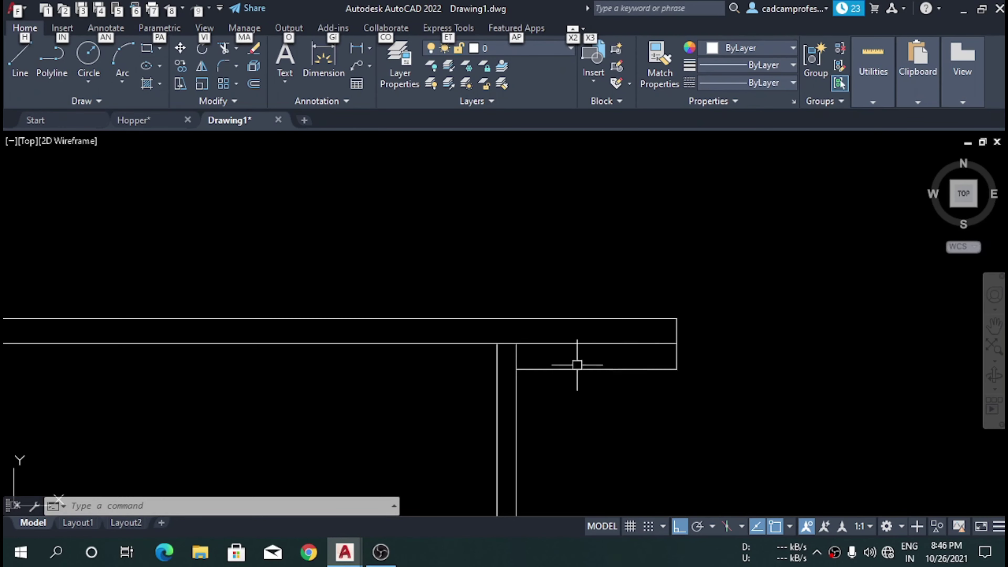
pyautogui.click(131, 120)
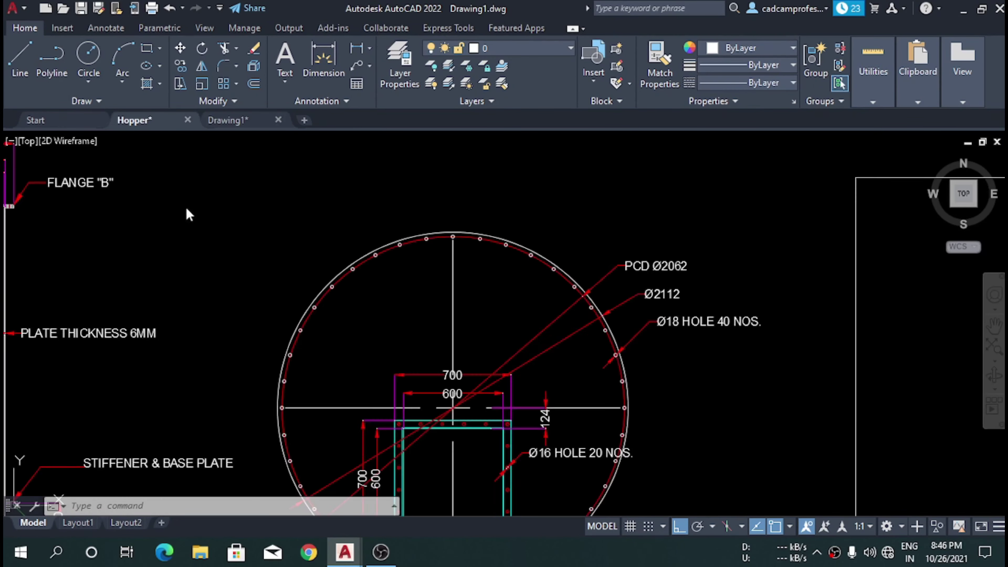
pyautogui.scroll(-4, 329, 258)
pyautogui.scroll(-4, 329, 258)
pyautogui.scroll(8, 353, 265)
pyautogui.scroll(6, 160, 220)
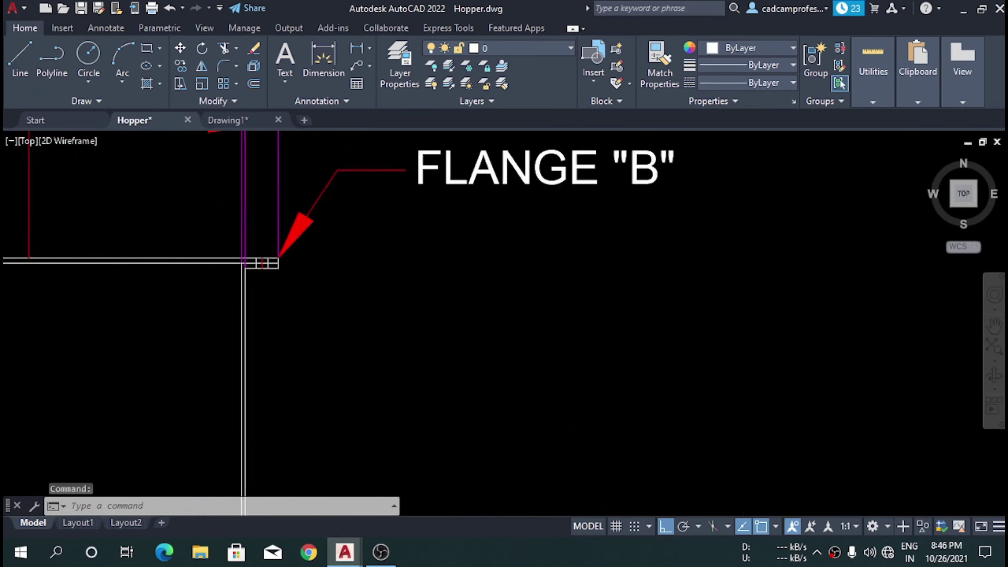
pyautogui.scroll(2, 357, 306)
pyautogui.scroll(-2, 314, 280)
pyautogui.scroll(-6, 312, 280)
pyautogui.scroll(-2, 491, 321)
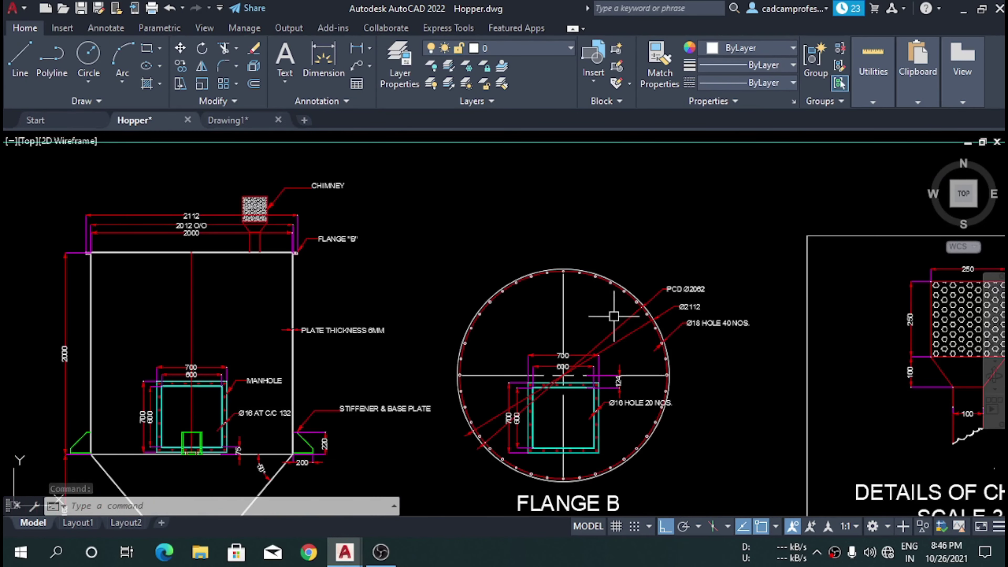
pyautogui.scroll(8, 616, 316)
pyautogui.scroll(-3, 580, 303)
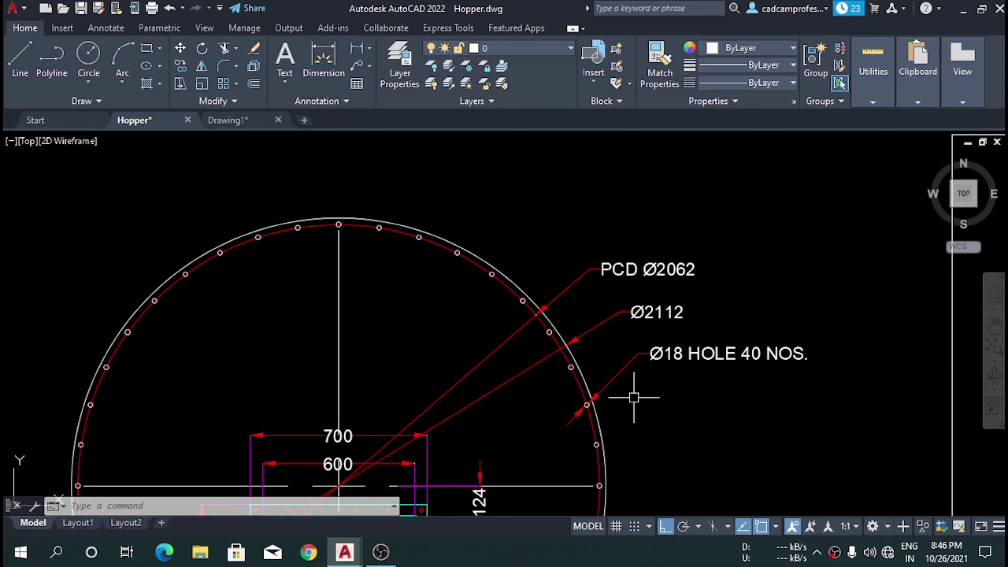
# - Draw a short vertical line rising from the top flange's edge in Drawing1
pyautogui.click(226, 121)
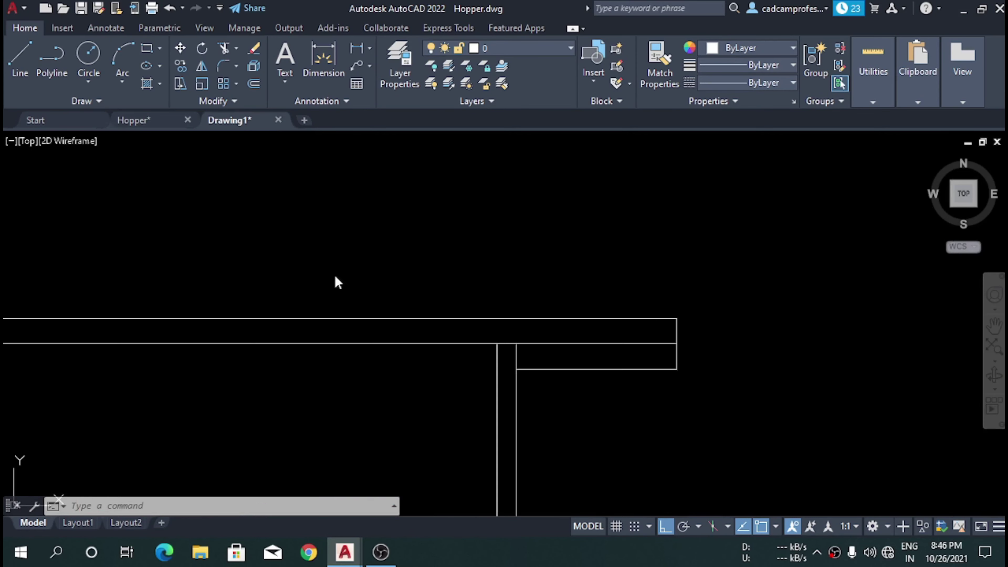
pyautogui.scroll(2, 659, 302)
pyautogui.scroll(-3, 690, 306)
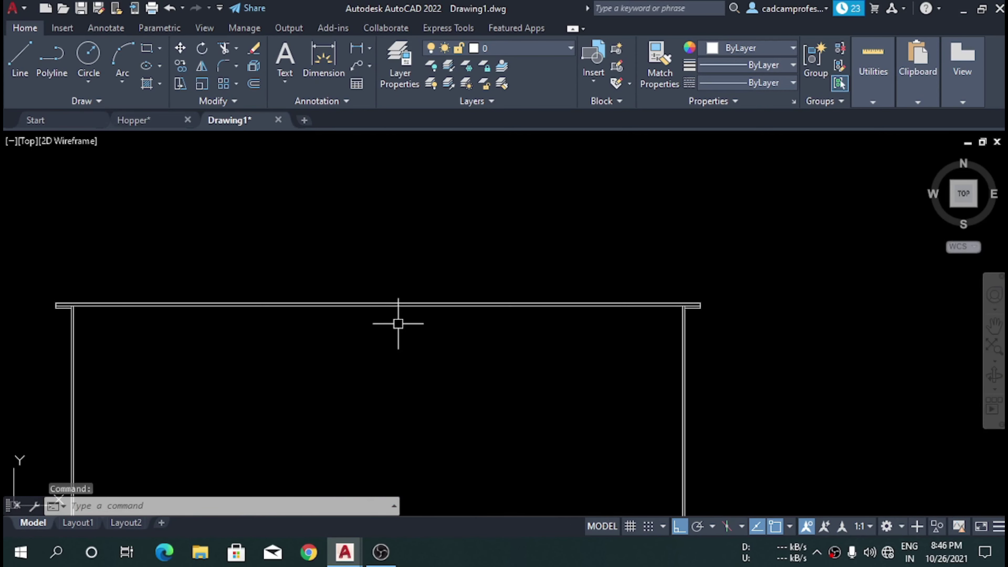
pyautogui.press('Return')
pyautogui.click(377, 304)
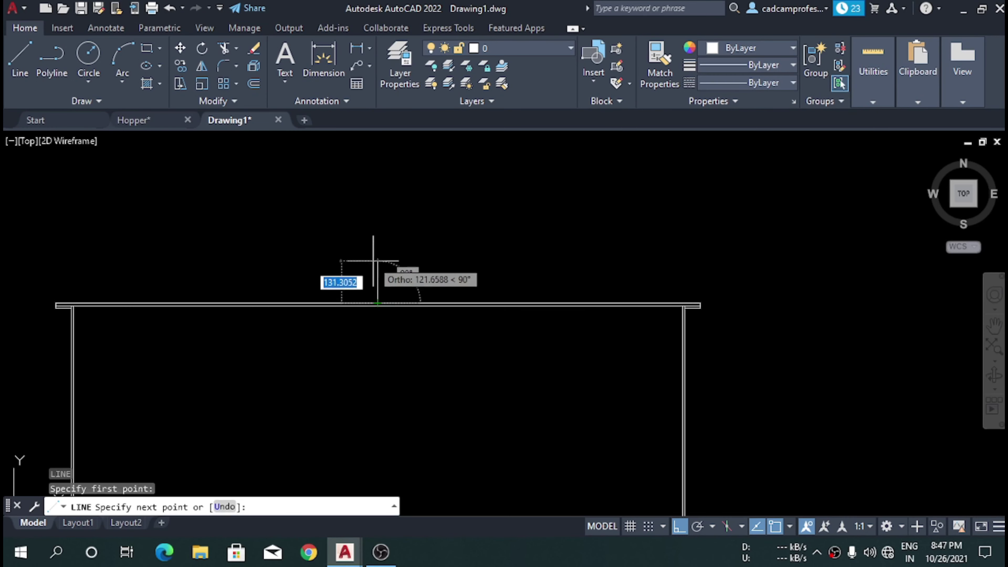
pyautogui.click(377, 256)
pyautogui.press('Escape')
# - Select the new vertical line for OFFSET, dismissing an accidental save dialog
pyautogui.moveTo(421, 280); pyautogui.dragTo(308, 240)
pyautogui.write('o')
pyautogui.press('Return')
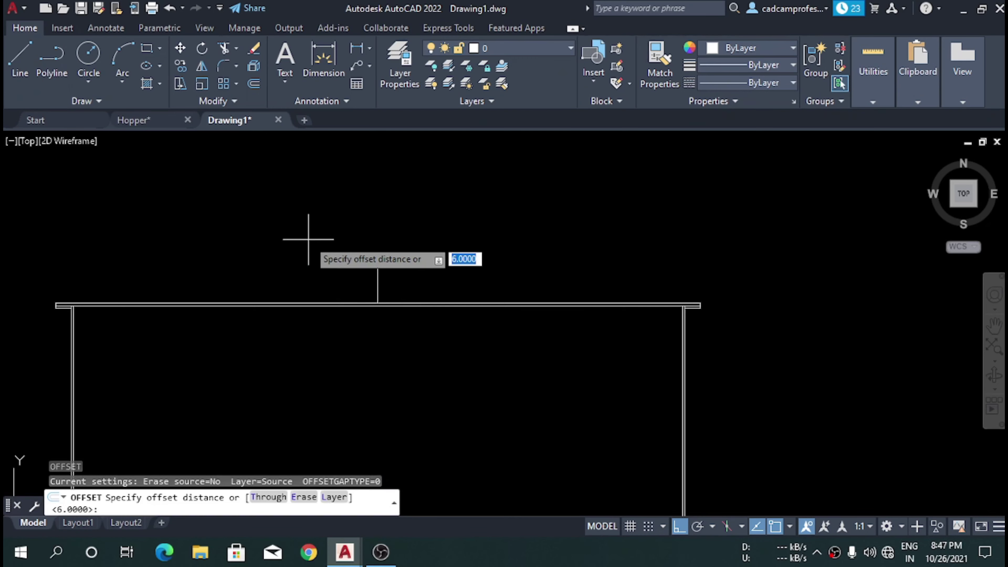
pyautogui.press('alt')
pyautogui.write('1')
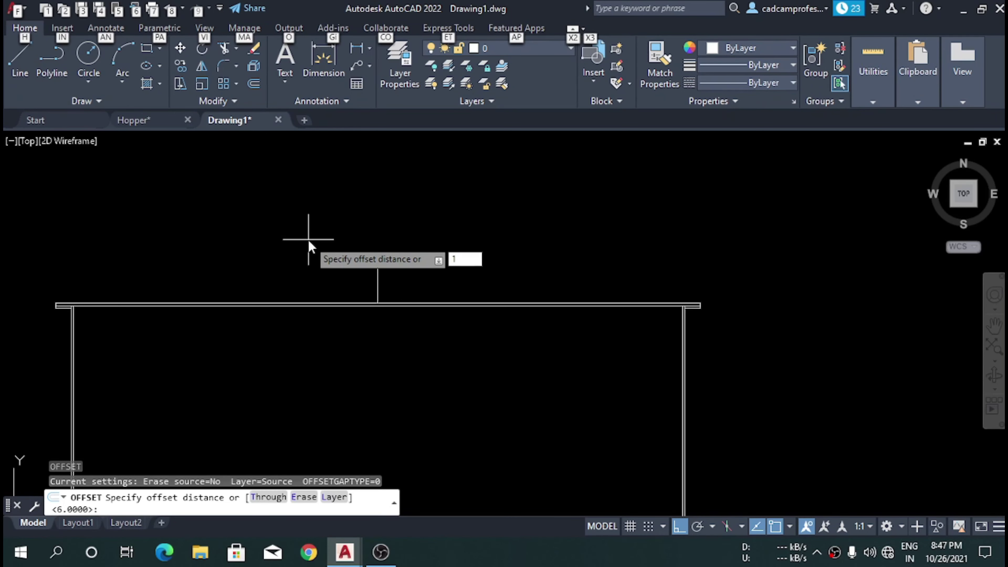
pyautogui.press('3')
pyautogui.press('Escape')
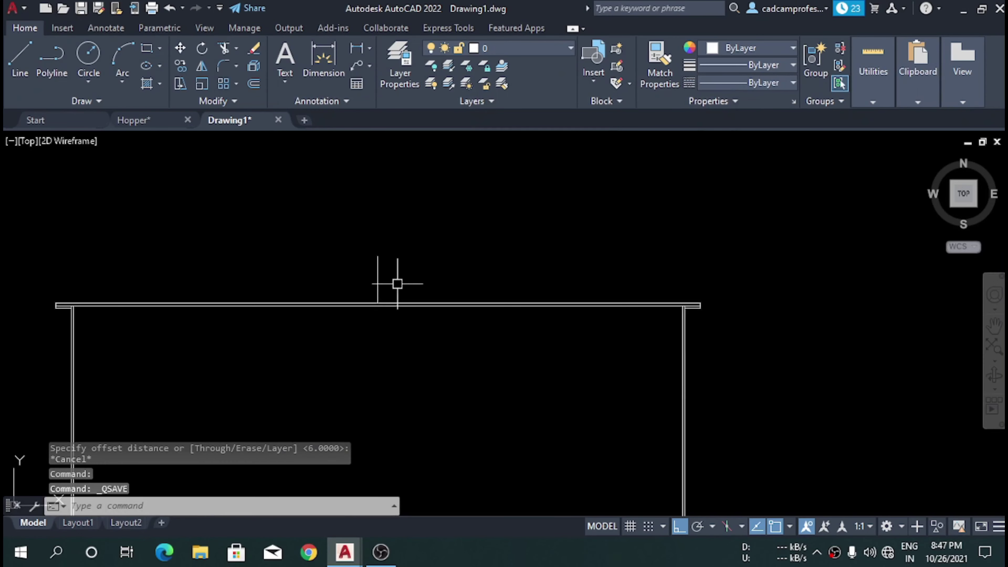
# - Offset the vertical line above the flange 1031 to the right
pyautogui.click(397, 284)
pyautogui.click(316, 249)
pyautogui.write('o')
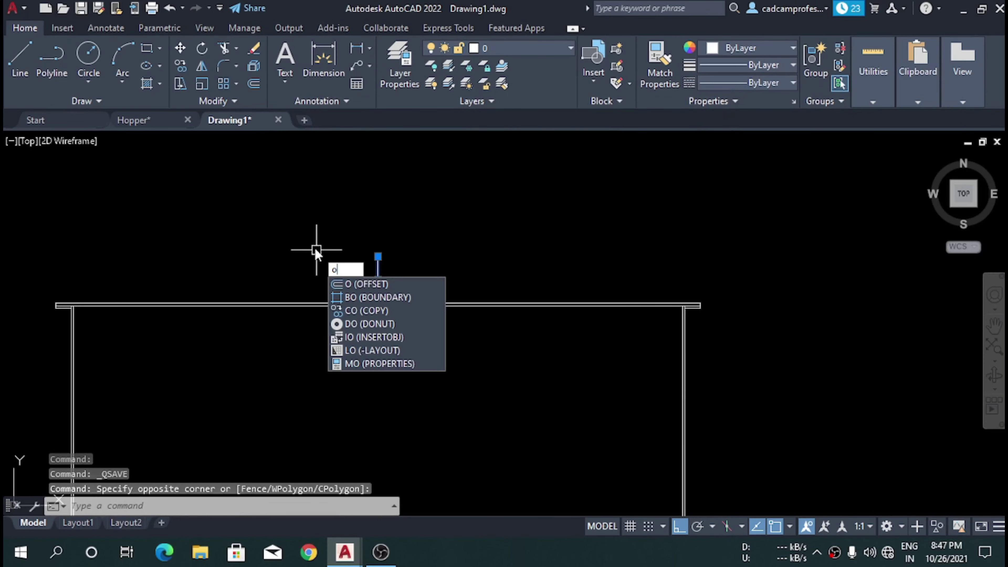
pyautogui.press('Return')
pyautogui.write('103')
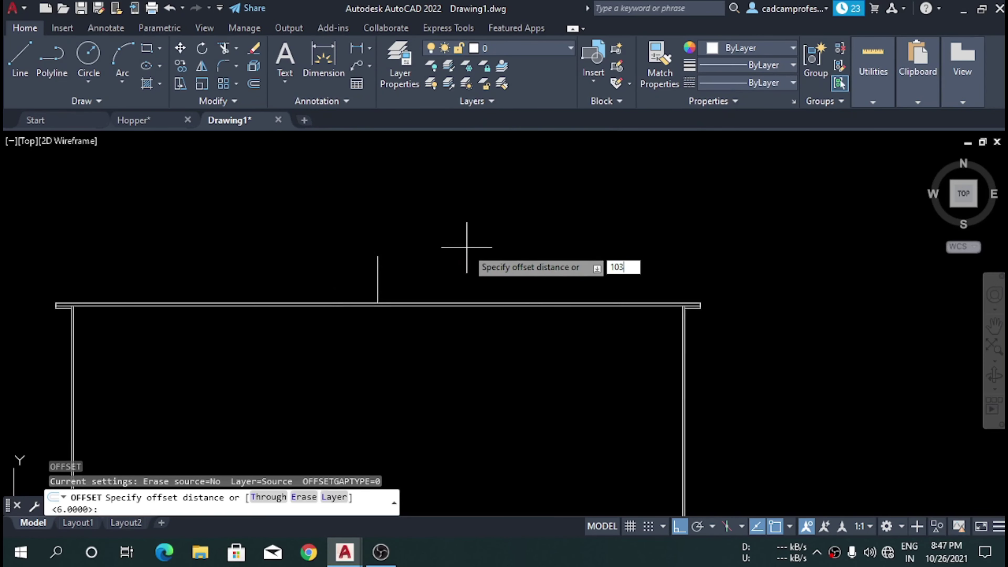
pyautogui.write('1')
pyautogui.press('Return')
pyautogui.click(532, 254)
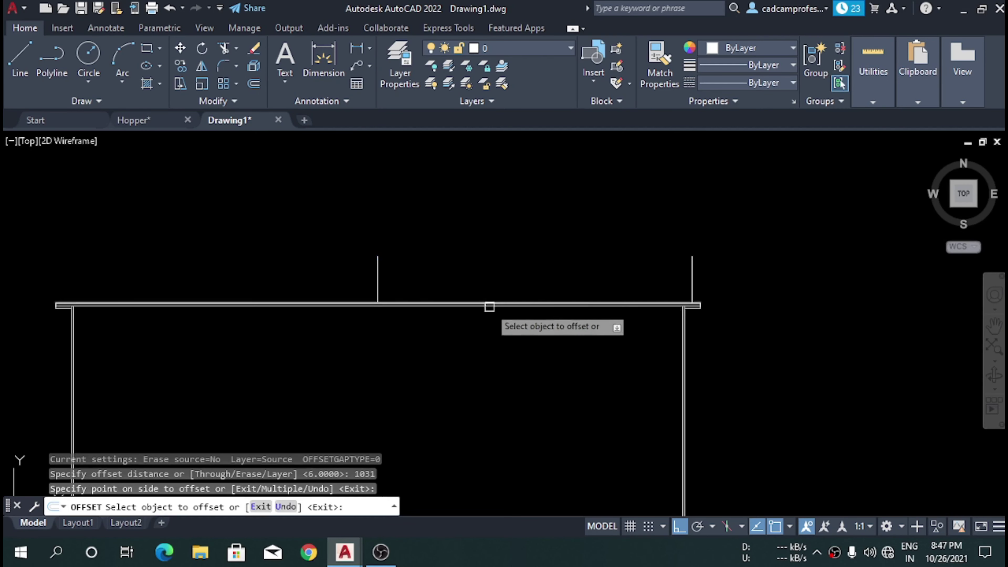
pyautogui.click(378, 266)
pyautogui.click(262, 258)
# - Erase the stray vertical line above the flange
pyautogui.press('Escape')
pyautogui.scroll(5, 713, 307)
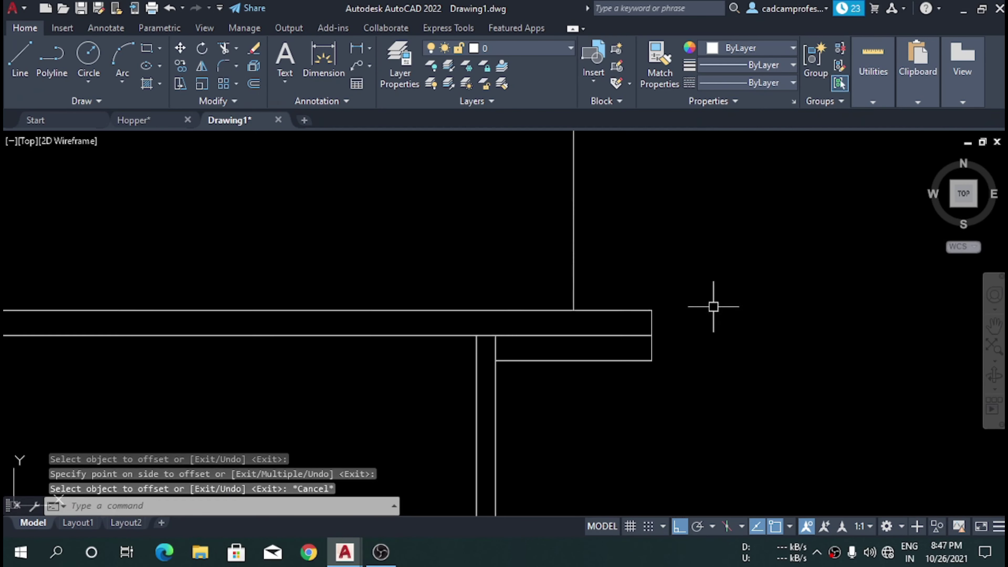
pyautogui.scroll(-1, 563, 223)
pyautogui.scroll(3, 560, 407)
pyautogui.scroll(4, 491, 293)
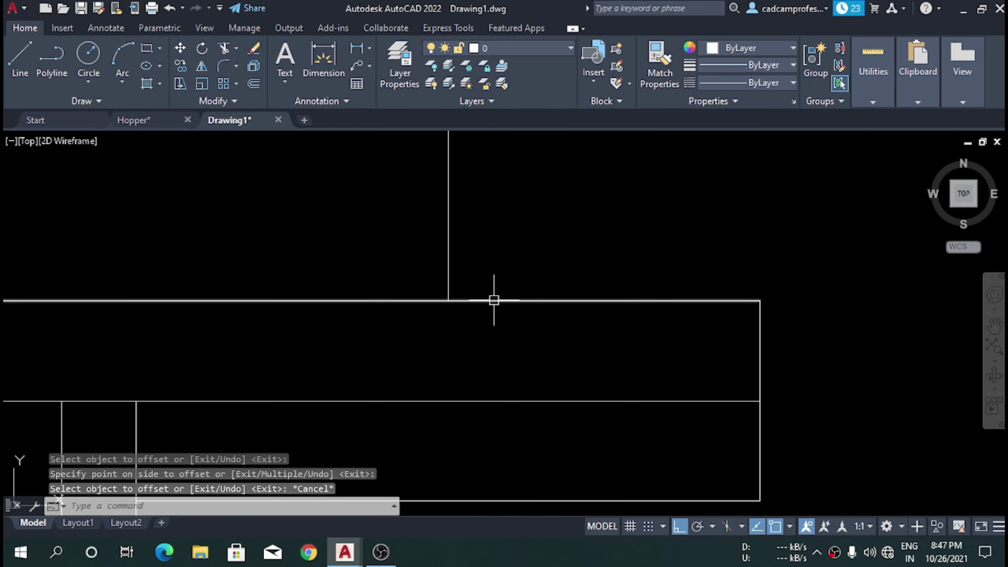
pyautogui.write('l')
pyautogui.press('Return')
pyautogui.click(449, 299)
pyautogui.scroll(-2, 449, 353)
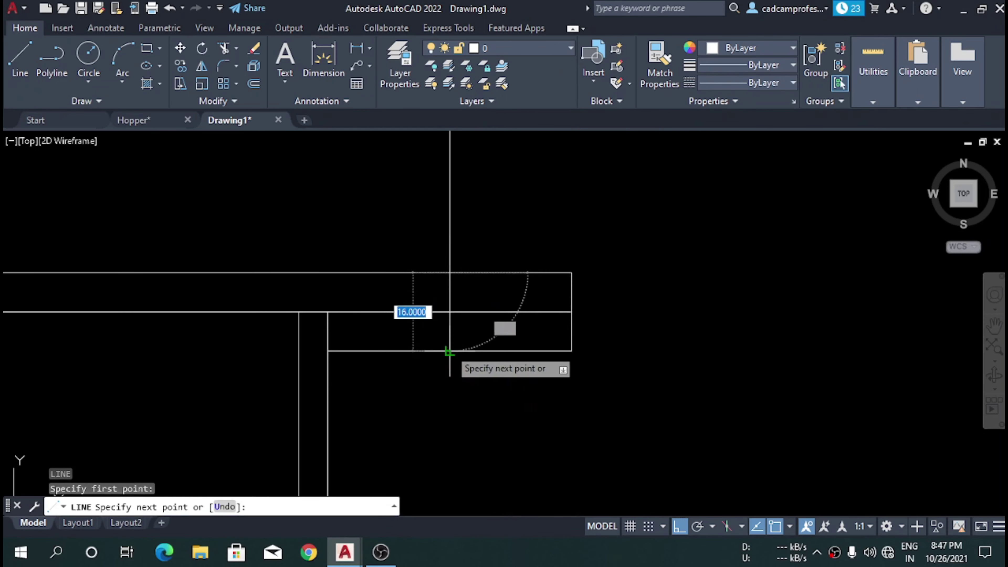
pyautogui.press('Escape')
pyautogui.click(494, 225)
pyautogui.click(375, 181)
pyautogui.press('Delete')
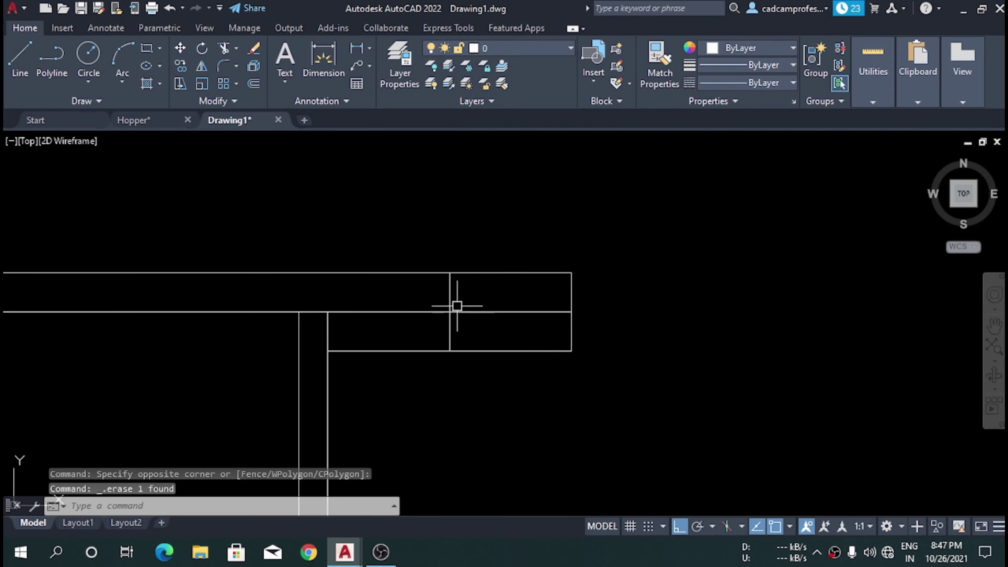
# - Offset the flange-end vertical line 9 to each side for the bolt hole
pyautogui.scroll(4, 443, 247)
pyautogui.scroll(-2, 397, 198)
pyautogui.click(383, 169)
pyautogui.click(496, 356)
pyautogui.write('o')
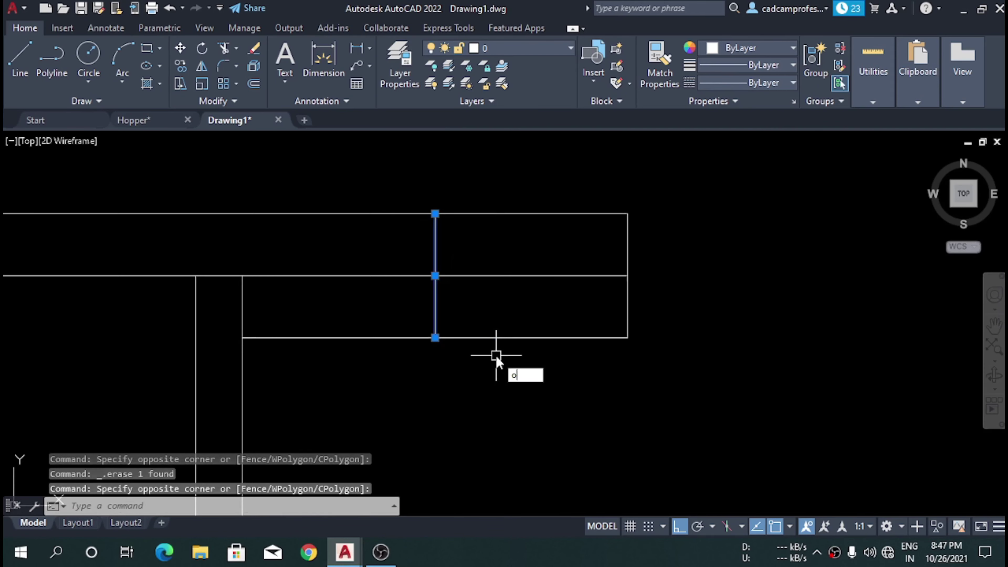
pyautogui.press('Return')
pyautogui.press('Return')
pyautogui.click(435, 325)
pyautogui.click(480, 352)
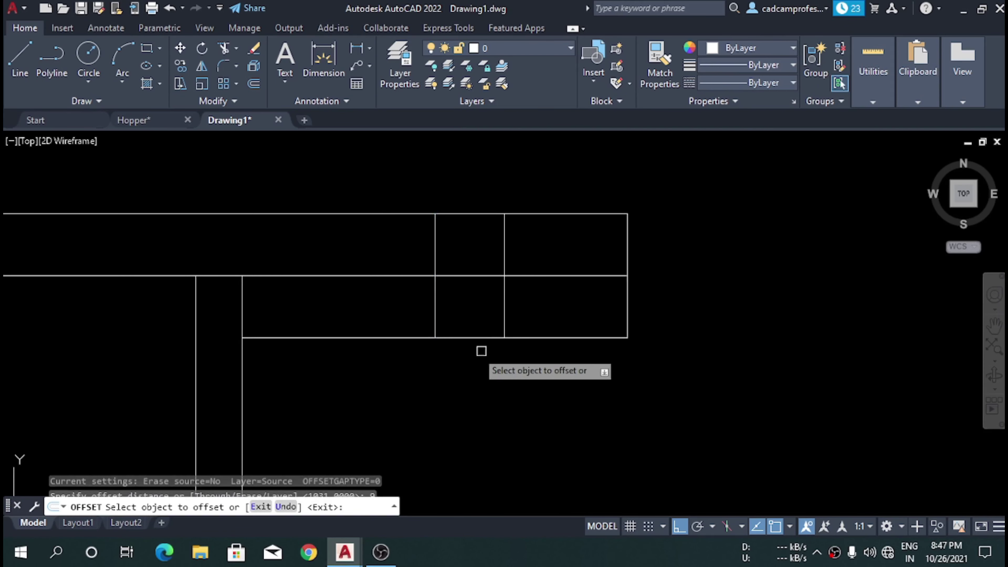
pyautogui.click(435, 248)
pyautogui.click(424, 311)
pyautogui.press('Escape')
# - Put the middle bolt-hole line on the CENTER layer
pyautogui.click(459, 250)
pyautogui.click(424, 239)
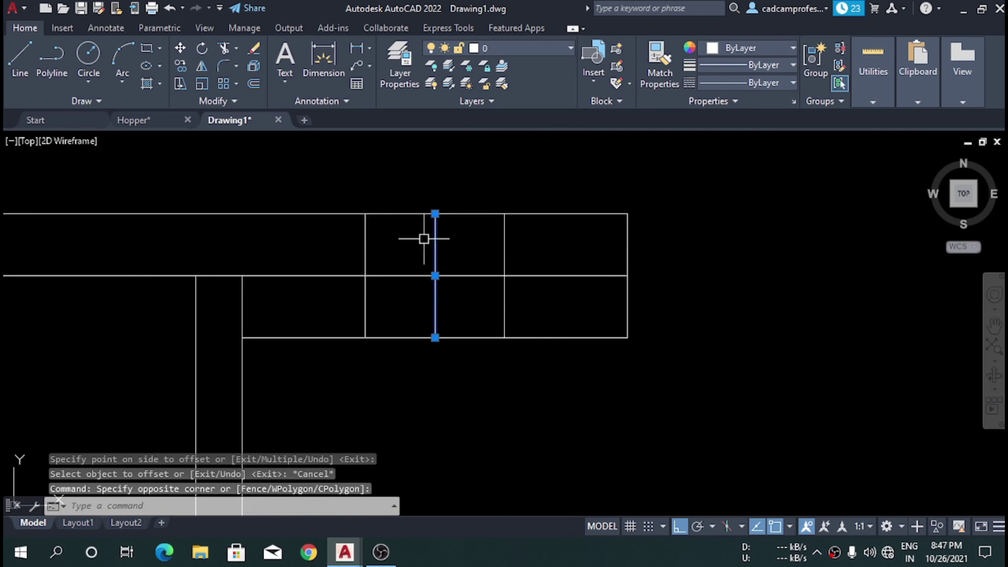
pyautogui.click(533, 49)
pyautogui.click(528, 85)
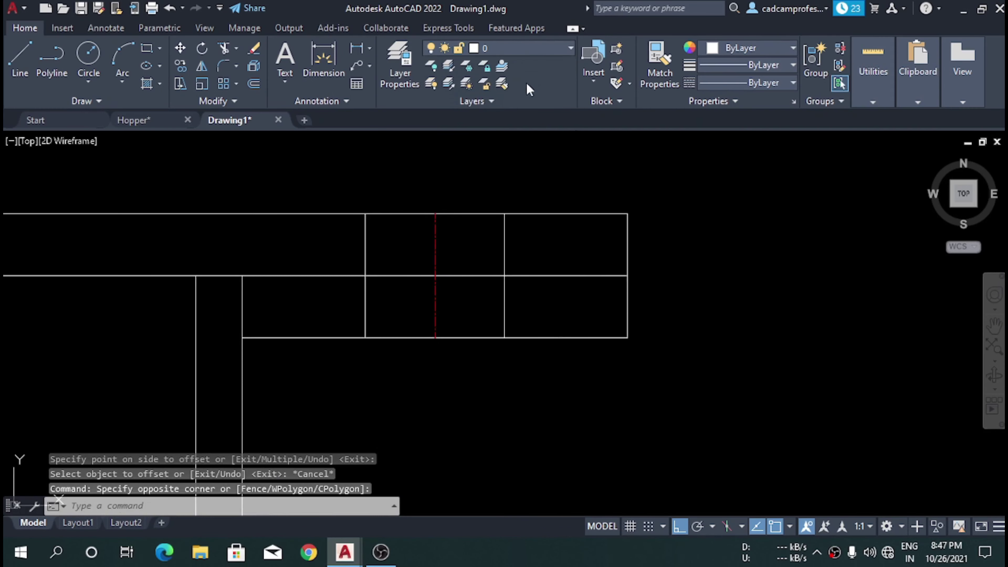
pyautogui.press('Escape')
pyautogui.scroll(-2, 479, 283)
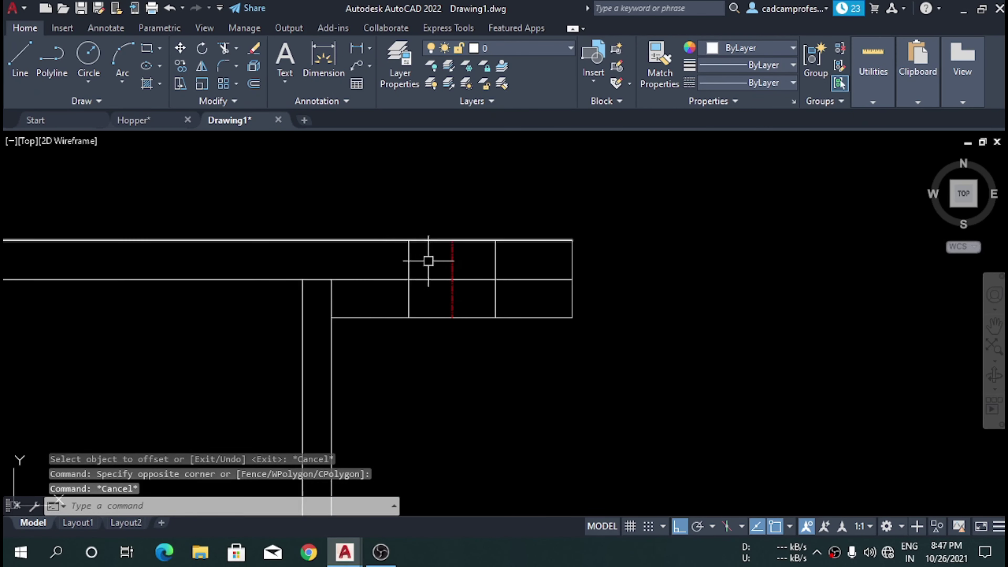
pyautogui.scroll(2, 501, 299)
pyautogui.scroll(2, 500, 293)
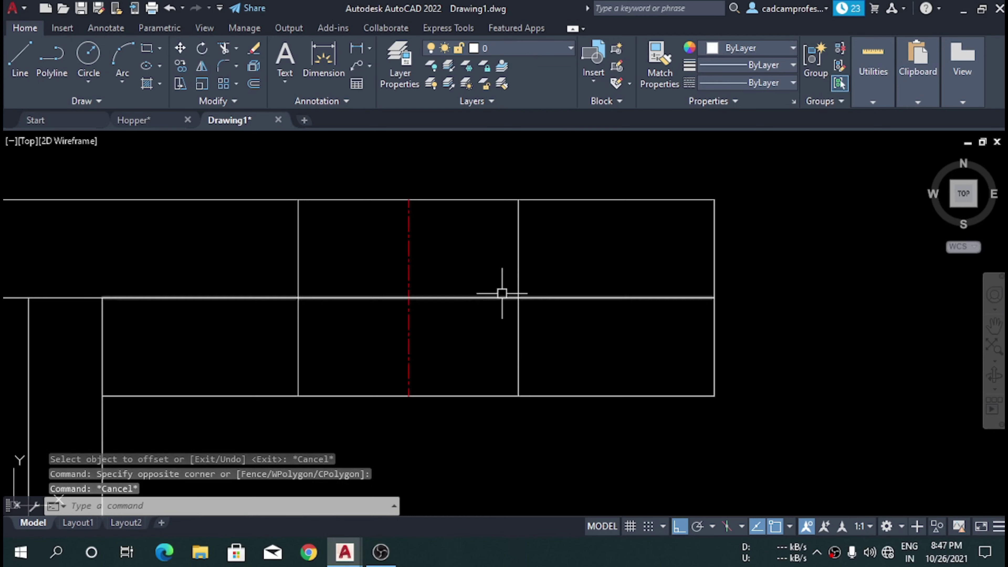
pyautogui.scroll(-2, 503, 286)
pyautogui.scroll(4, 512, 267)
# - Give the two outer bolt-hole lines the DASHED linetype
pyautogui.click(532, 290)
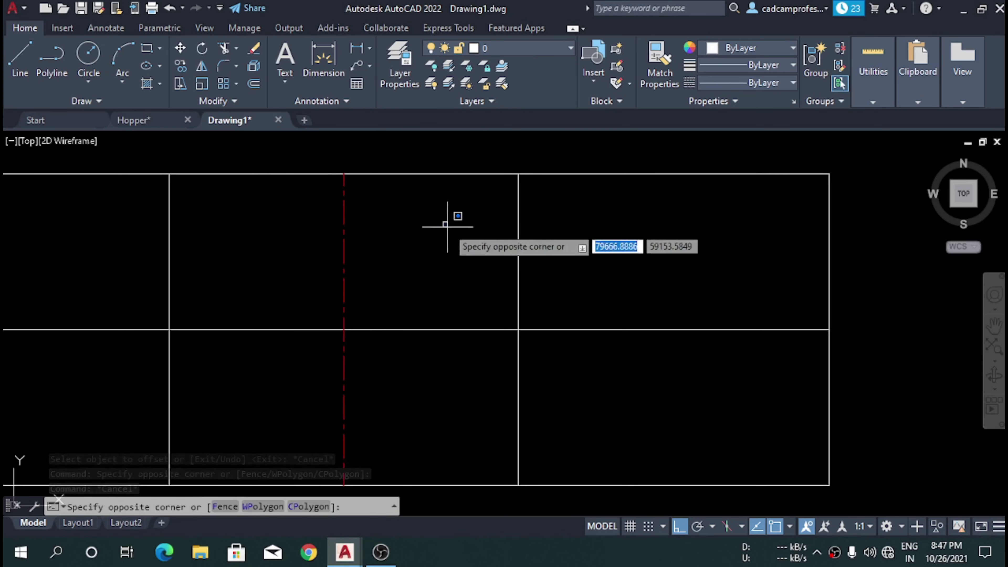
pyautogui.click(450, 218)
pyautogui.click(198, 250)
pyautogui.click(158, 206)
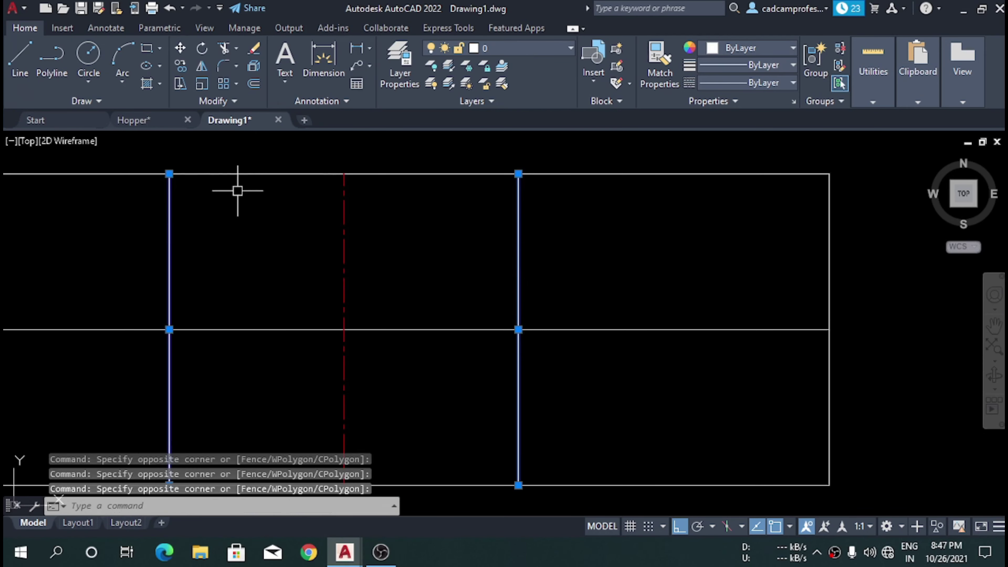
pyautogui.click(484, 48)
pyautogui.click(492, 49)
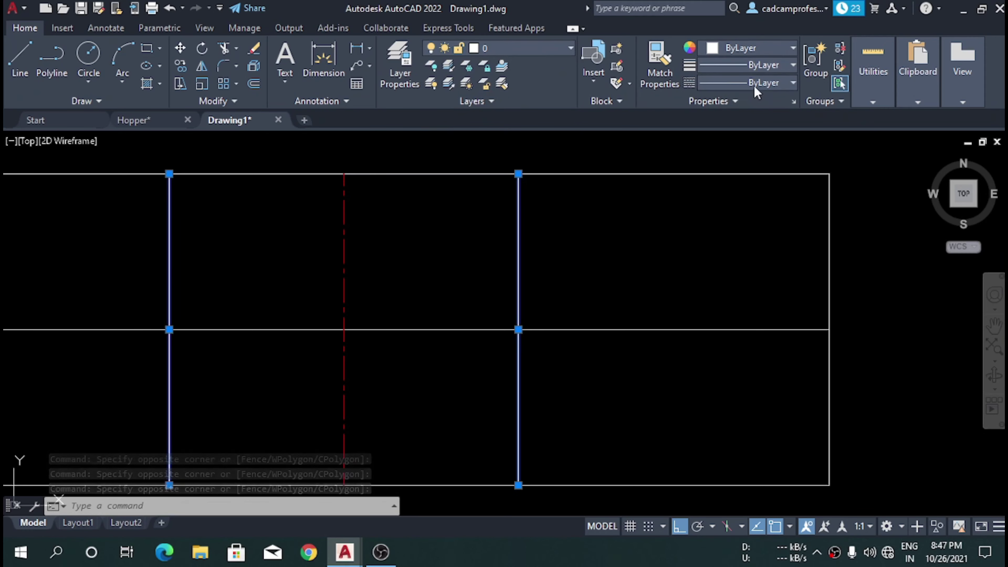
pyautogui.click(765, 82)
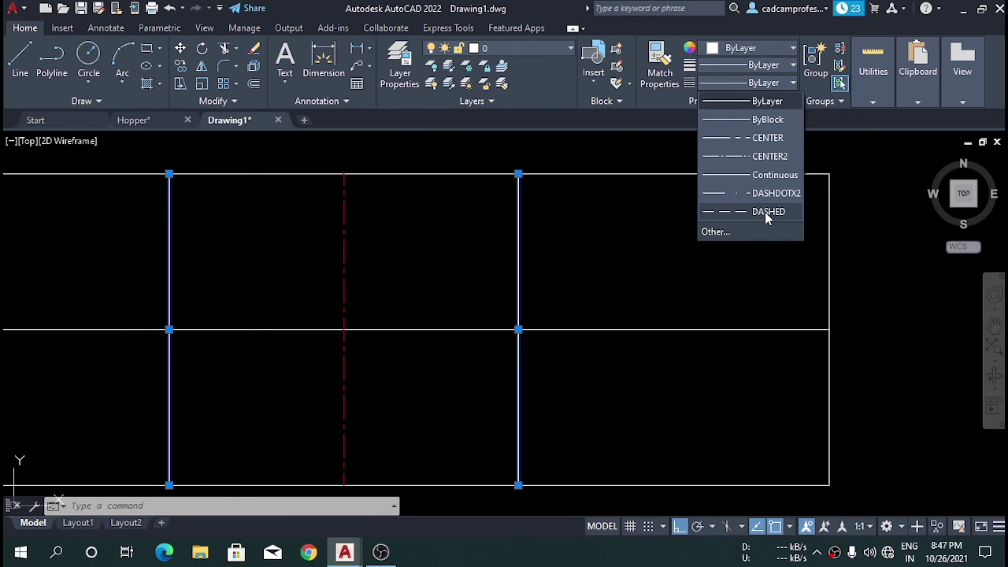
pyautogui.click(765, 212)
pyautogui.scroll(-3, 544, 273)
pyautogui.press('Escape')
pyautogui.scroll(3, 609, 271)
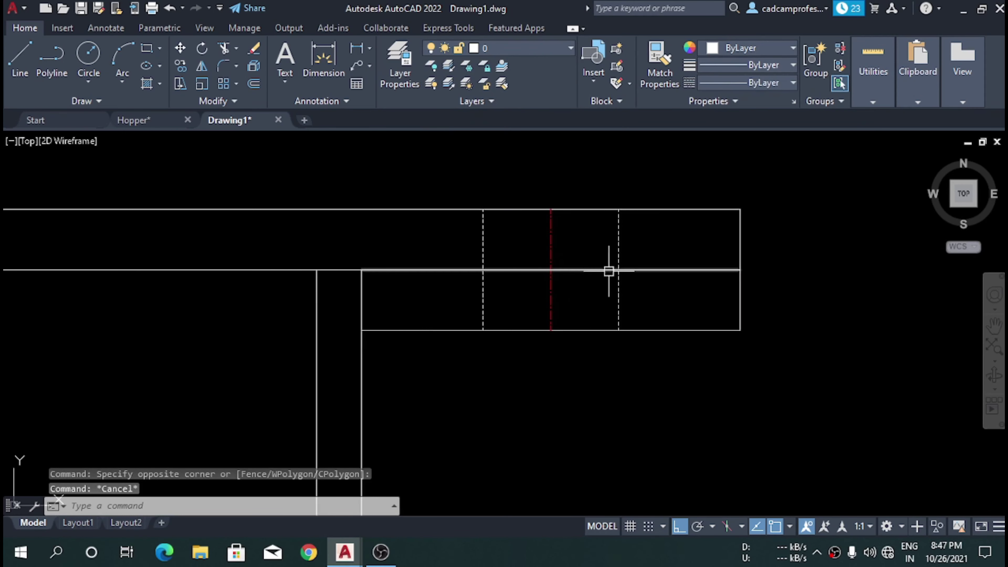
# - Select the three bolt-hole lines and start MIRROR
pyautogui.click(397, 147)
pyautogui.click(672, 358)
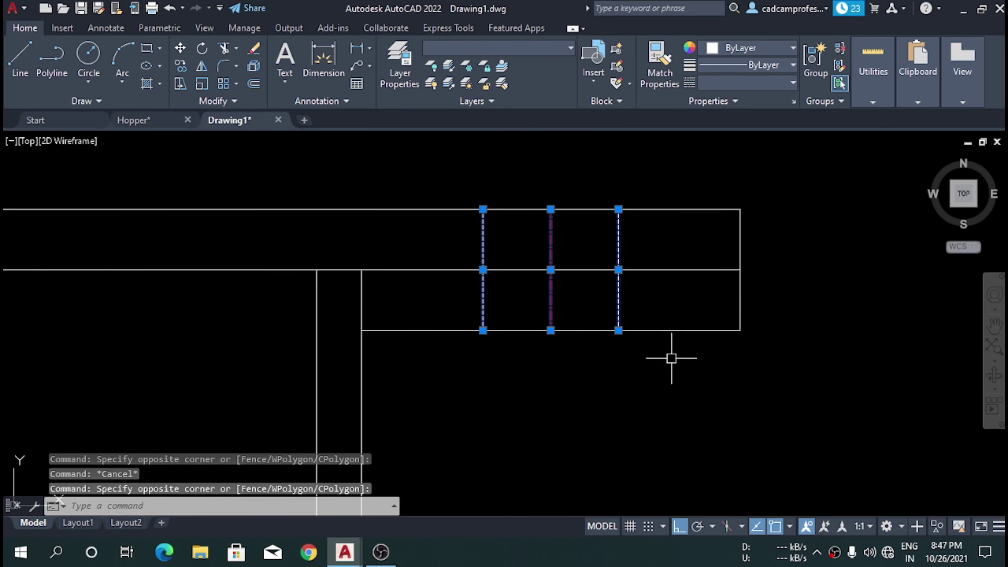
pyautogui.write('mi')
pyautogui.press('Return')
pyautogui.scroll(-5, 539, 349)
# - Mirror the three bolt-hole lines across a vertical axis, keeping the originals
pyautogui.scroll(-2, 539, 349)
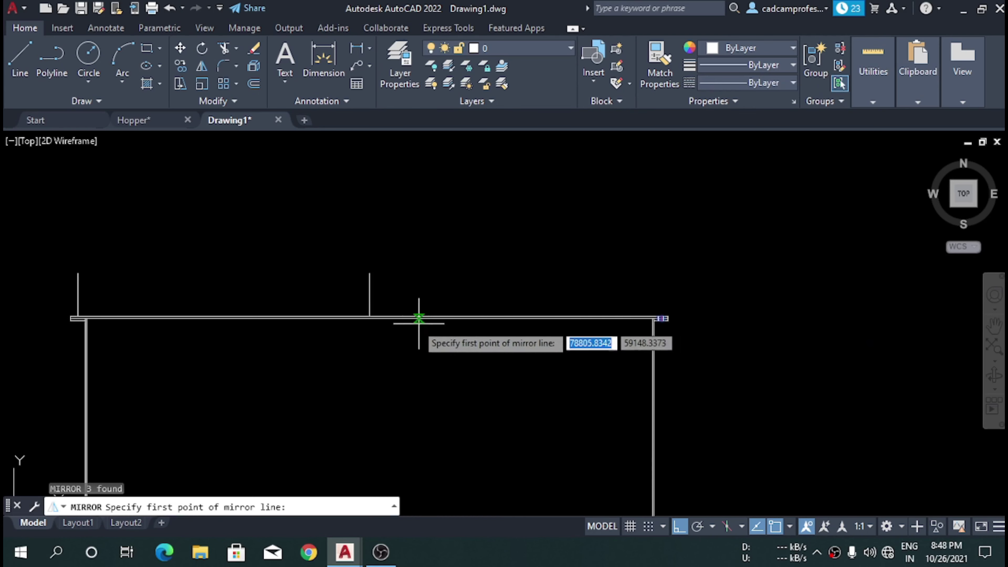
pyautogui.click(369, 318)
pyautogui.click(370, 214)
pyautogui.press('Return')
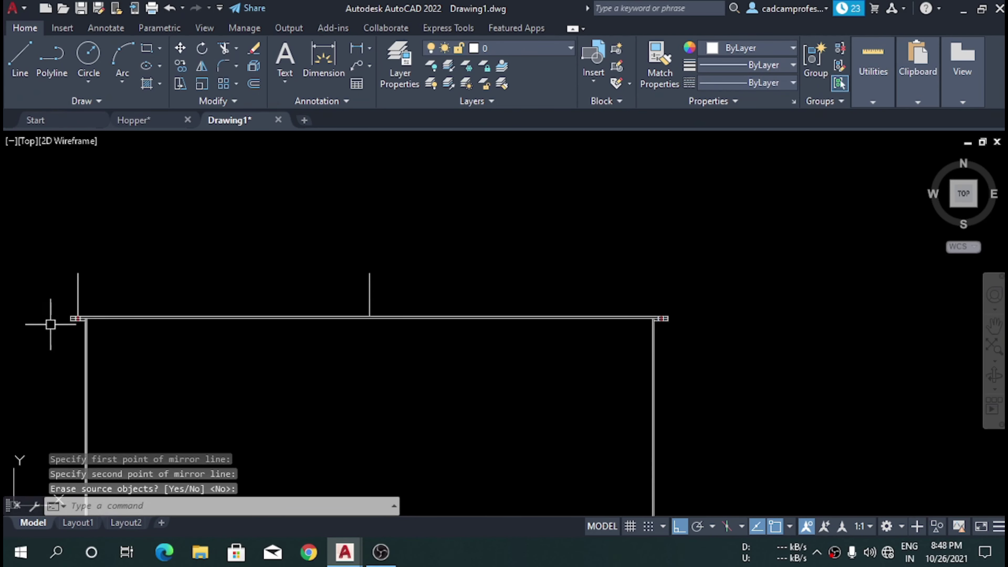
# - Delete the extra line near the frame corner and the vertical line above the flange
pyautogui.scroll(3, 50, 325)
pyautogui.scroll(3, 50, 189)
pyautogui.scroll(2, 354, 435)
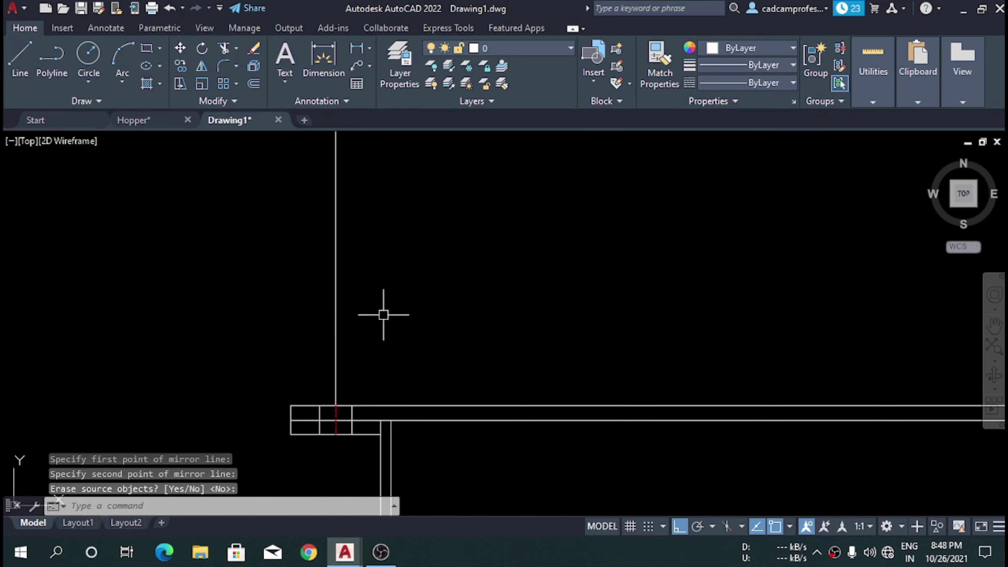
pyautogui.moveTo(383, 314); pyautogui.dragTo(219, 315)
pyautogui.scroll(-5, 218, 315)
pyautogui.press('Delete')
pyautogui.scroll(2, 560, 311)
pyautogui.click(484, 283)
pyautogui.click(394, 256)
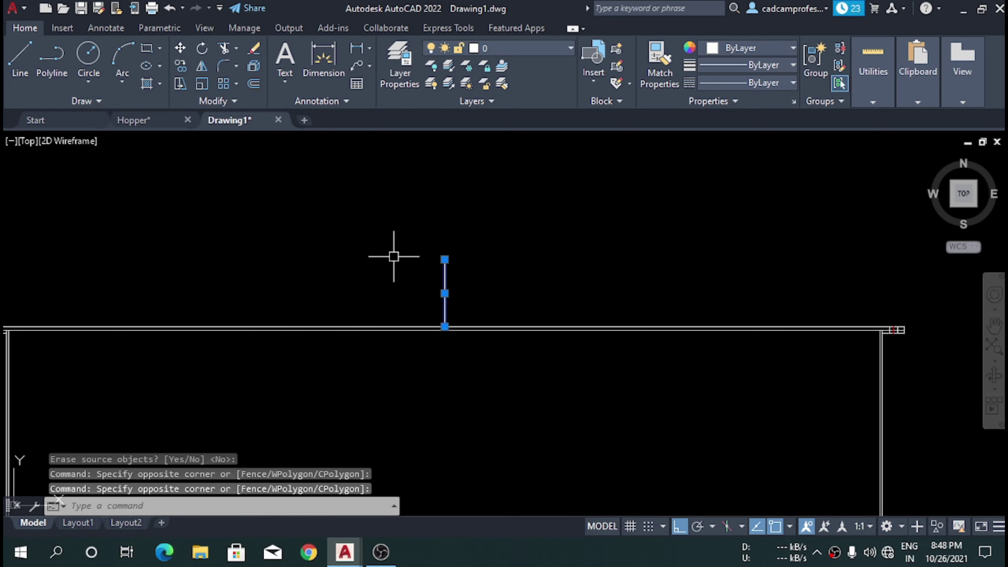
pyautogui.press('Delete')
pyautogui.scroll(-5, 361, 255)
pyautogui.scroll(1, 404, 462)
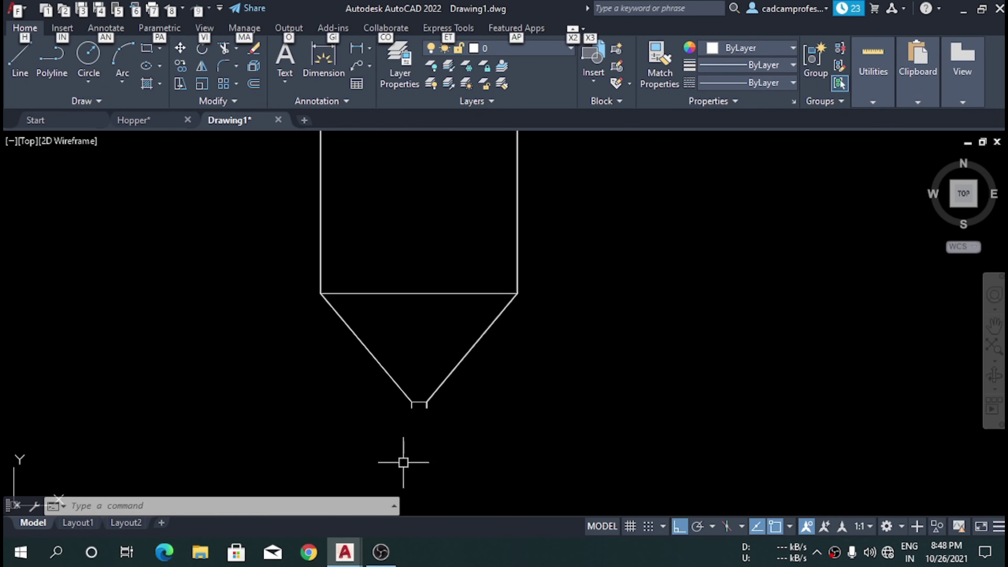
pyautogui.scroll(4, 472, 378)
pyautogui.scroll(4, 456, 338)
pyautogui.scroll(-4, 452, 376)
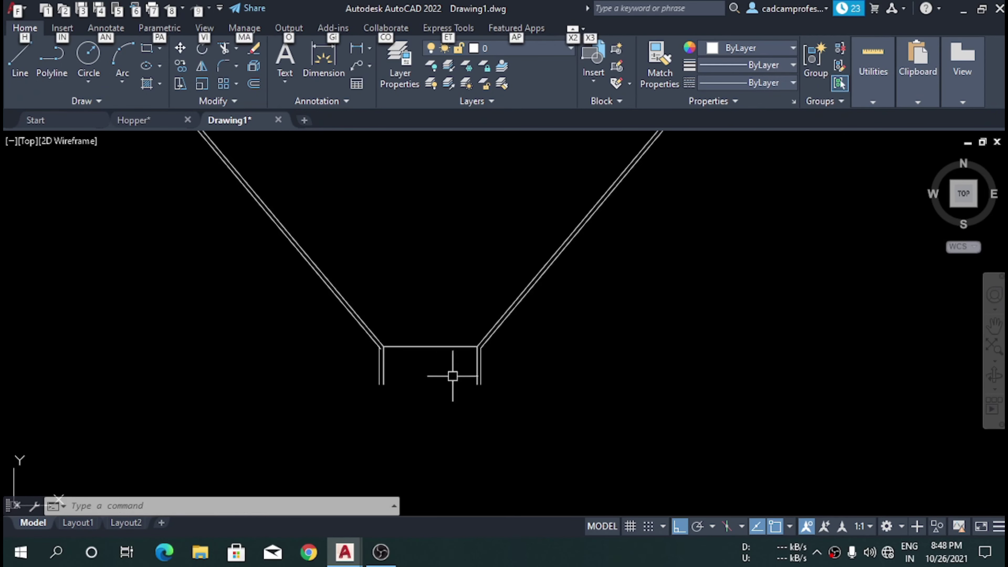
# - Check Flange A's PCD Ø215, Ø280, Ø162 and Ø18 6NOS callouts in Hopper.dwg, then return to Drawing1
pyautogui.click(148, 120)
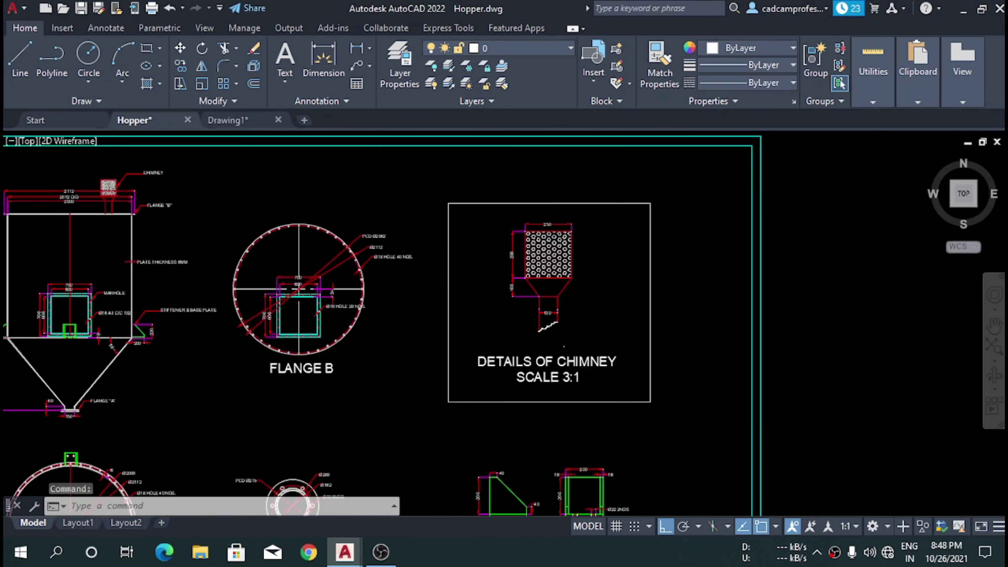
pyautogui.scroll(-5, 289, 233)
pyautogui.scroll(6, 199, 303)
pyautogui.scroll(6, 345, 350)
pyautogui.scroll(-4, 349, 326)
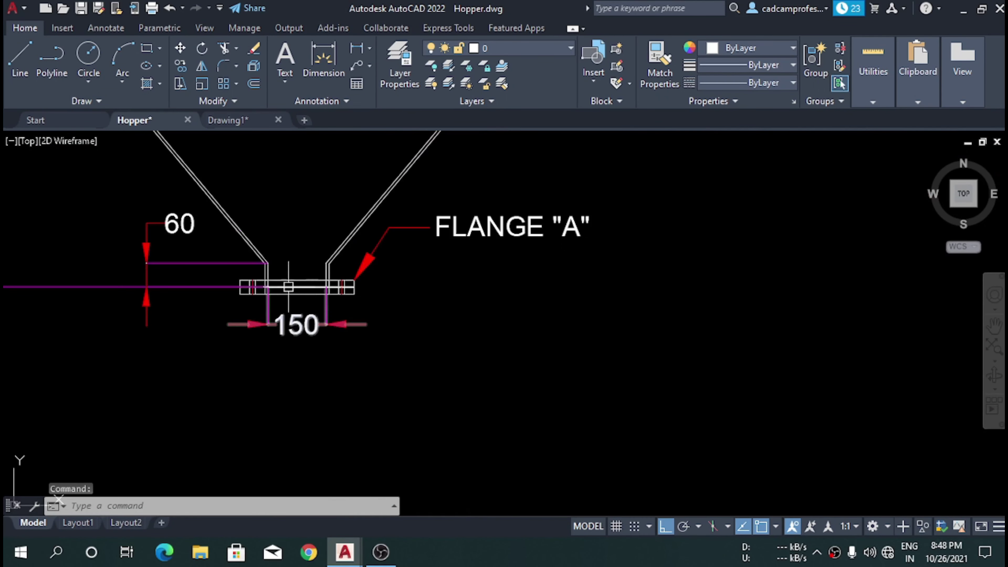
pyautogui.scroll(4, 293, 281)
pyautogui.scroll(-2, 293, 293)
pyautogui.scroll(2, 255, 278)
pyautogui.scroll(-5, 238, 270)
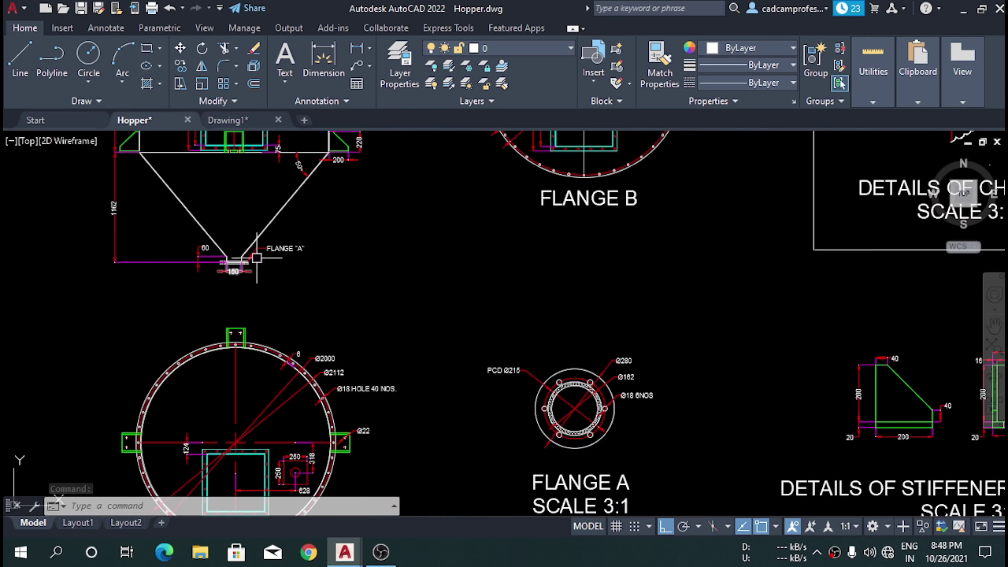
pyautogui.scroll(-2, 514, 412)
pyautogui.scroll(6, 461, 343)
pyautogui.scroll(-3, 522, 350)
pyautogui.scroll(3, 491, 288)
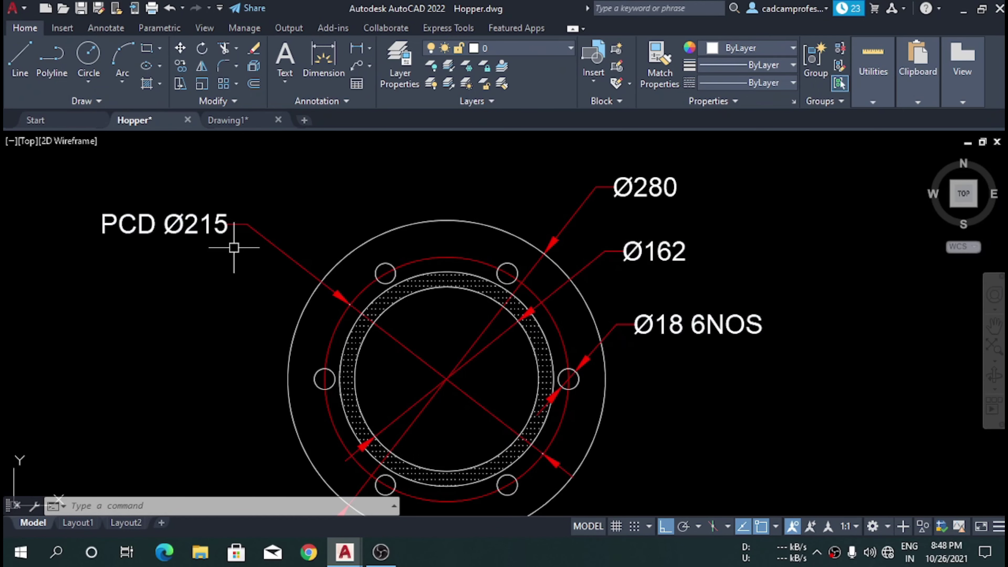
pyautogui.scroll(-8, 451, 256)
pyautogui.scroll(6, 339, 230)
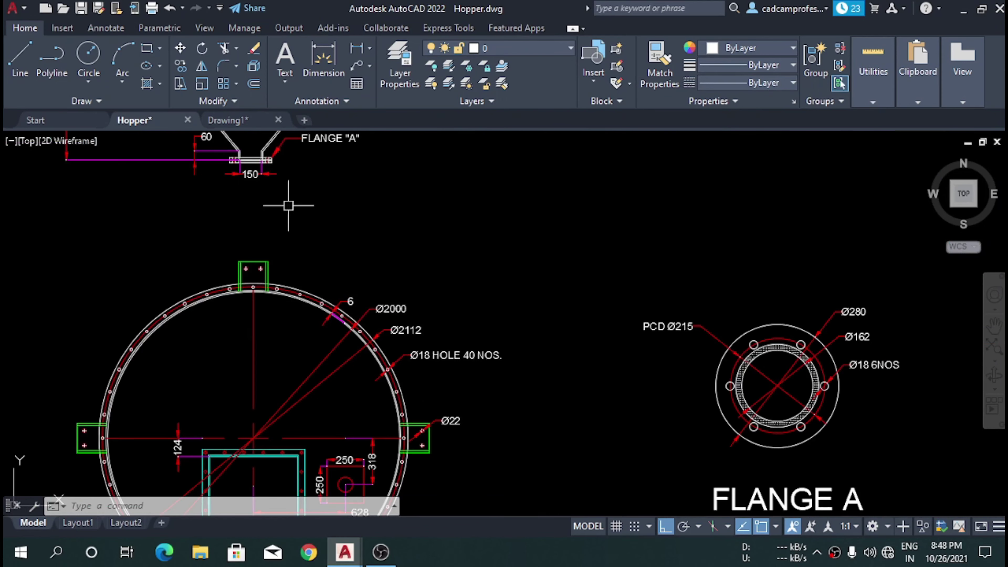
pyautogui.scroll(5, 288, 202)
pyautogui.scroll(-3, 243, 153)
pyautogui.scroll(-2, 319, 247)
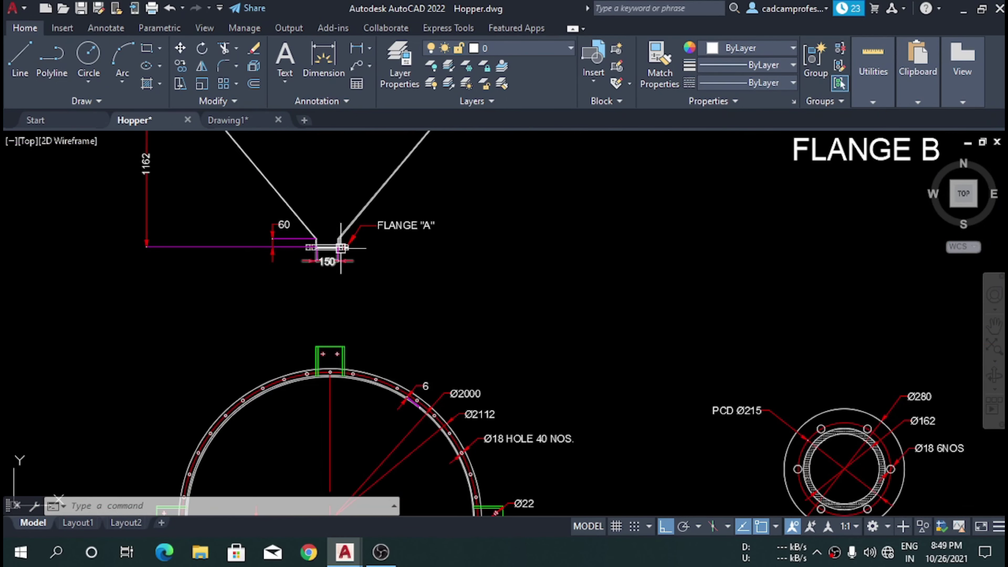
pyautogui.click(246, 124)
# - Draw a vertical centre line down from the outlet bottom's midpoint
pyautogui.press('alt')
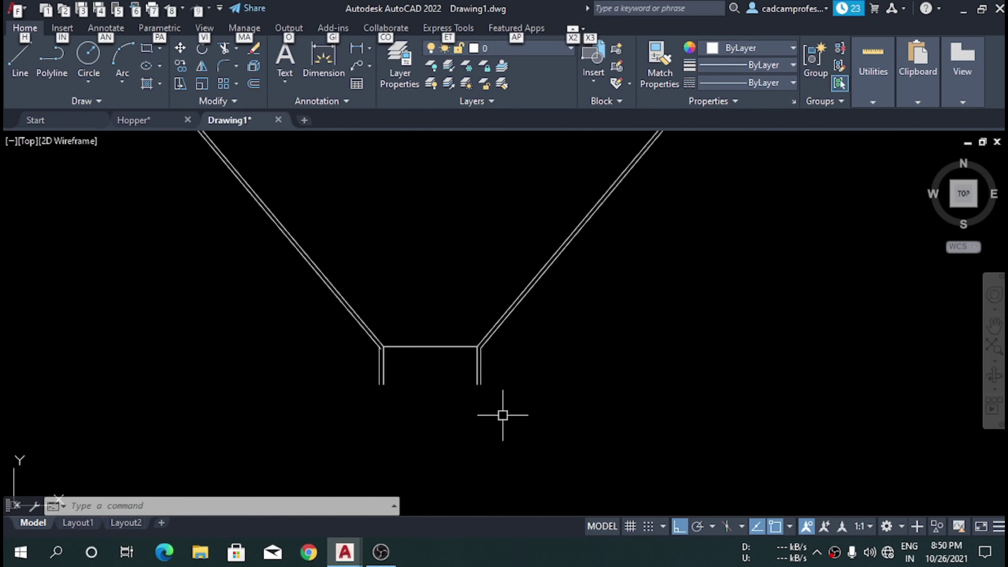
pyautogui.scroll(2, 424, 416)
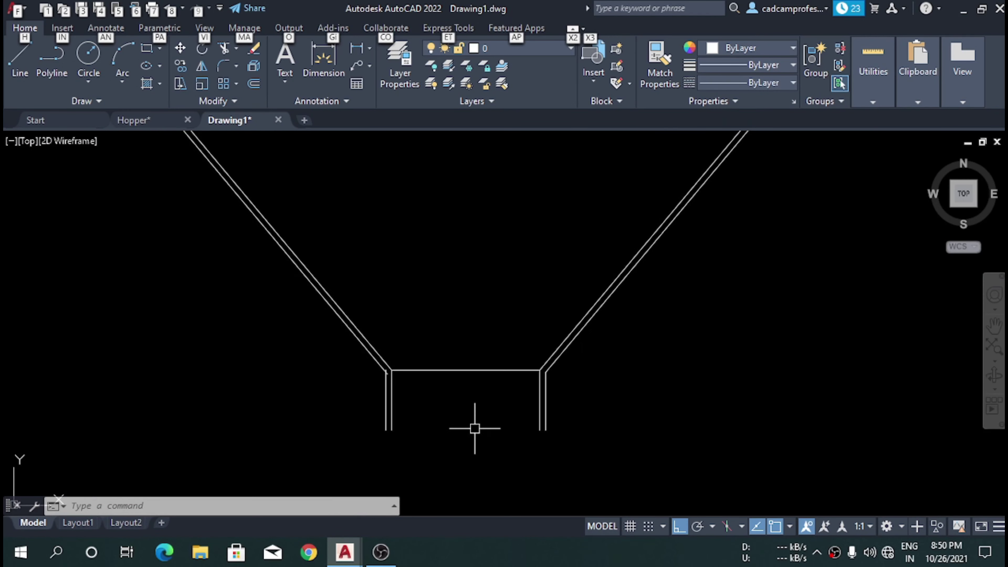
pyautogui.scroll(2, 475, 428)
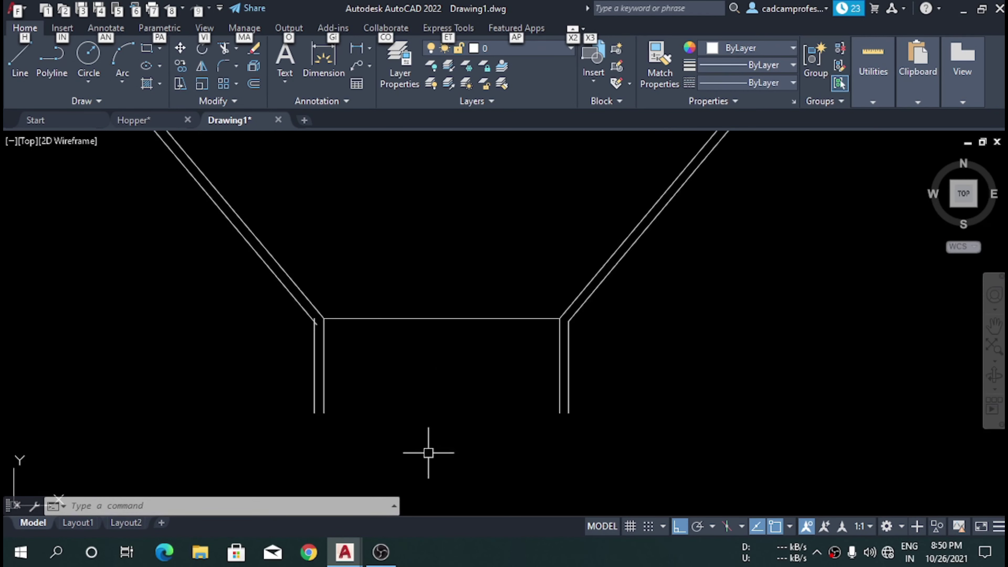
pyautogui.click(397, 446)
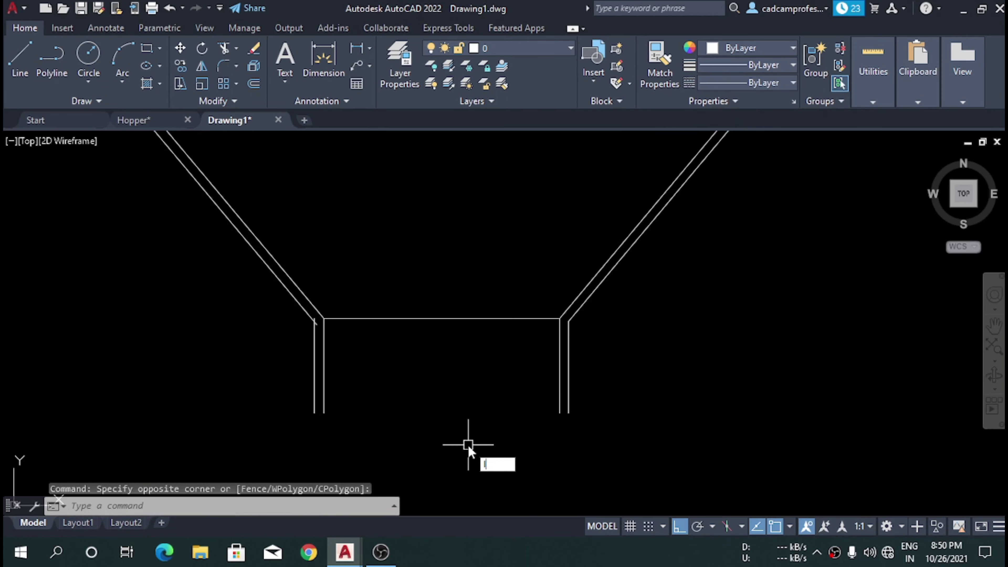
pyautogui.press('Escape')
pyautogui.write('l')
pyautogui.press('Return')
pyautogui.click(442, 318)
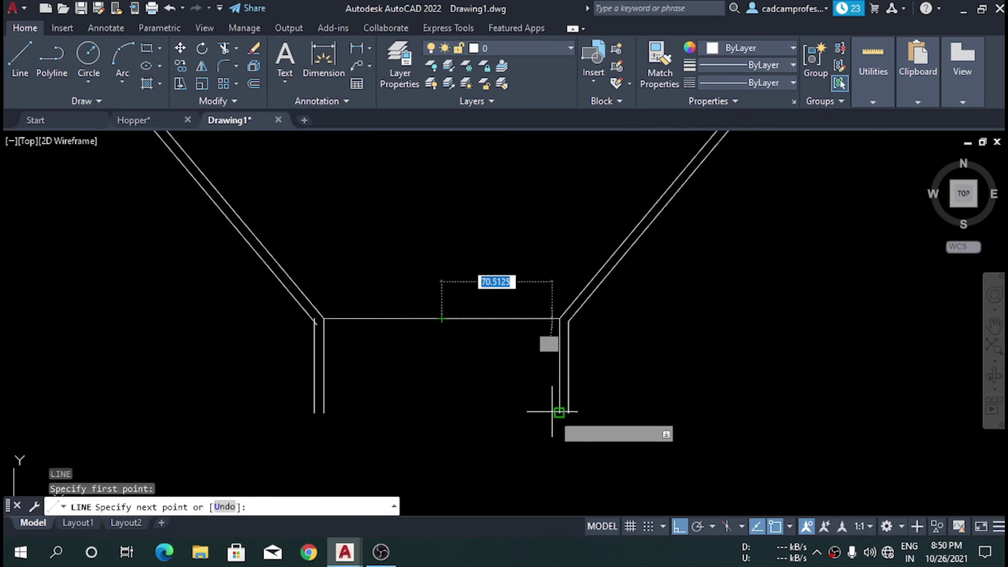
pyautogui.click(477, 413)
pyautogui.press('Escape')
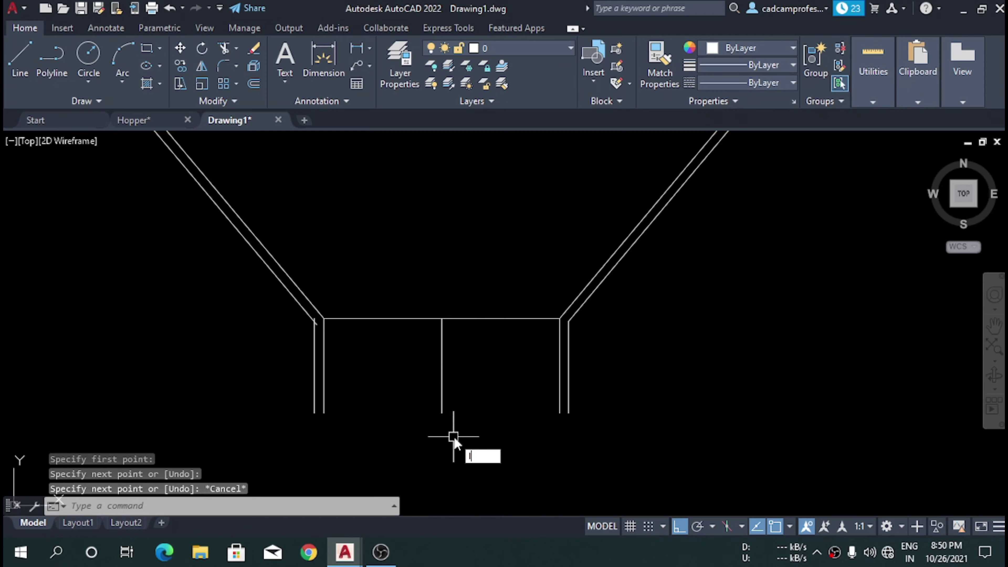
# - Draw a 280-long horizontal line from the centre line's lower end
pyautogui.press('Return')
pyautogui.click(442, 413)
pyautogui.write('2')
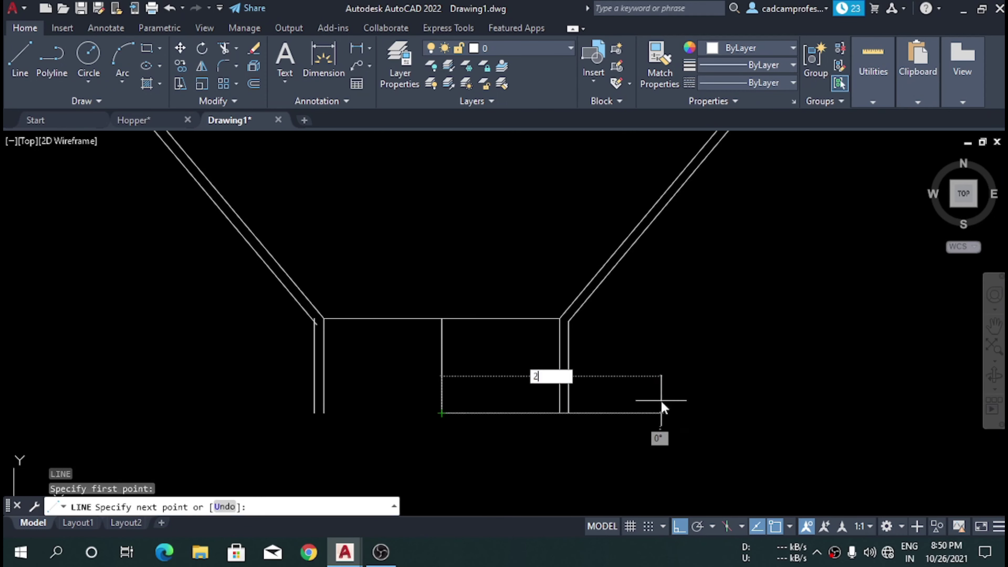
pyautogui.write('80')
pyautogui.press('Return')
pyautogui.press('Escape')
pyautogui.scroll(-2, 614, 361)
# - Move the 280 line so its midpoint sits on the vertical centre line
pyautogui.moveTo(709, 435); pyautogui.dragTo(679, 360)
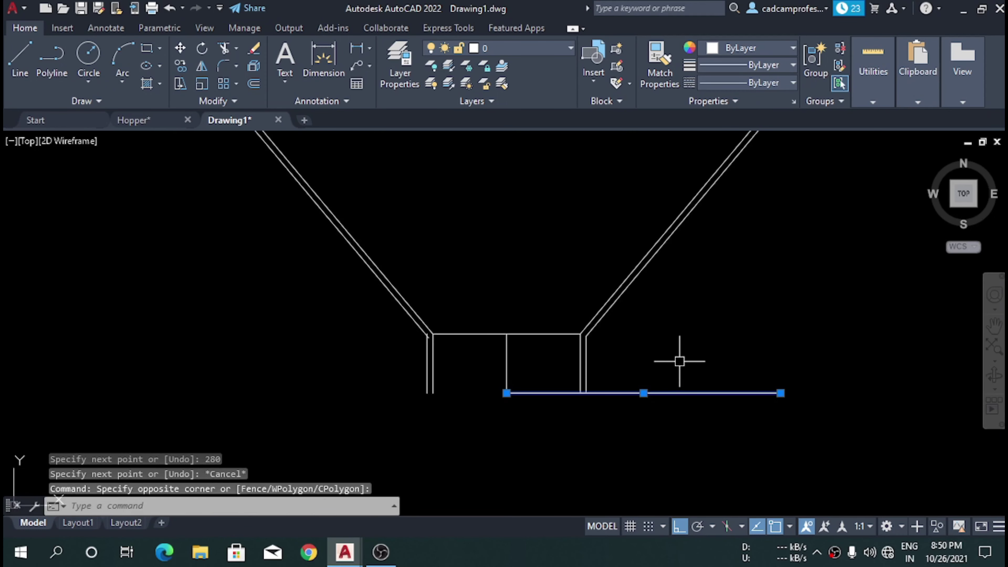
pyautogui.write('m')
pyautogui.press('Return')
pyautogui.click(644, 393)
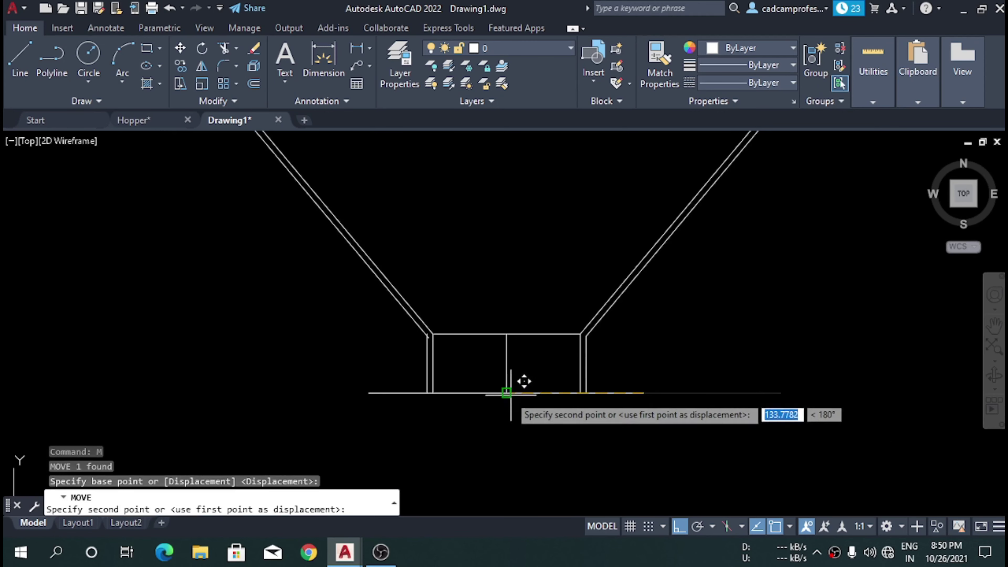
pyautogui.click(506, 393)
pyautogui.scroll(2, 572, 394)
pyautogui.press('Escape')
pyautogui.write('tr')
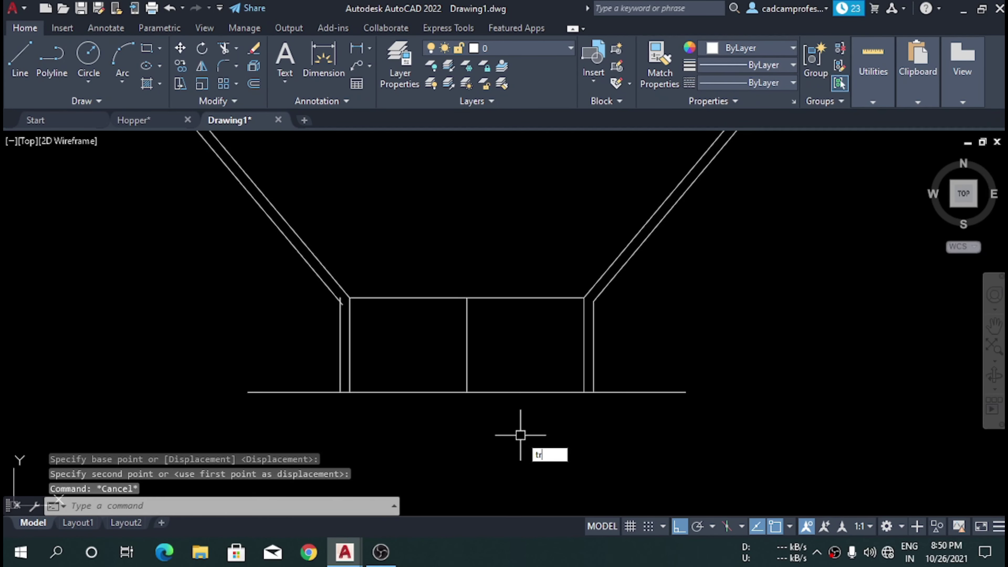
# - Trim away the centre line and the inner bottom line between the outlet walls
pyautogui.press('Return')
pyautogui.click(540, 434)
pyautogui.press('Return')
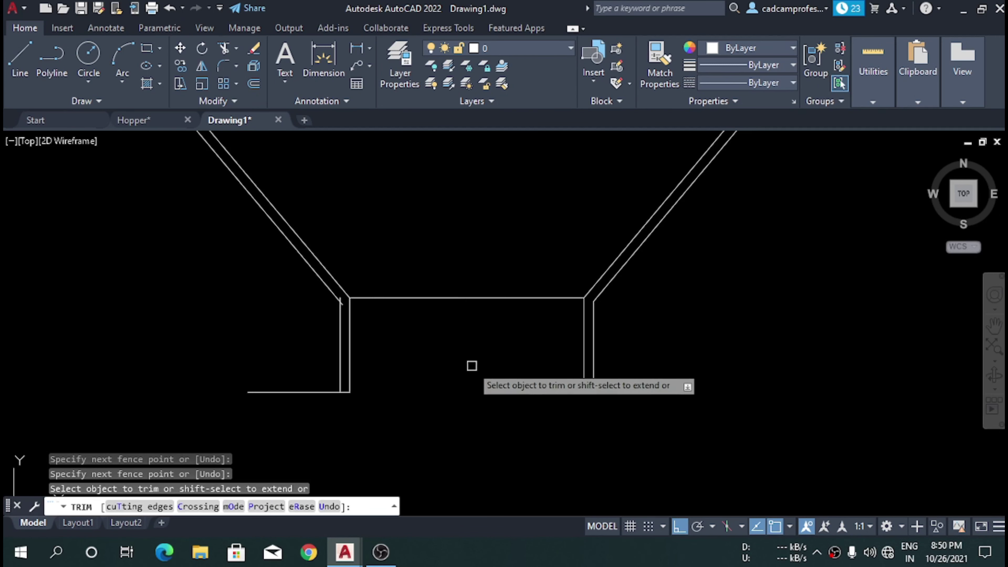
pyautogui.press('Escape')
pyautogui.click(663, 444)
pyautogui.click(663, 391)
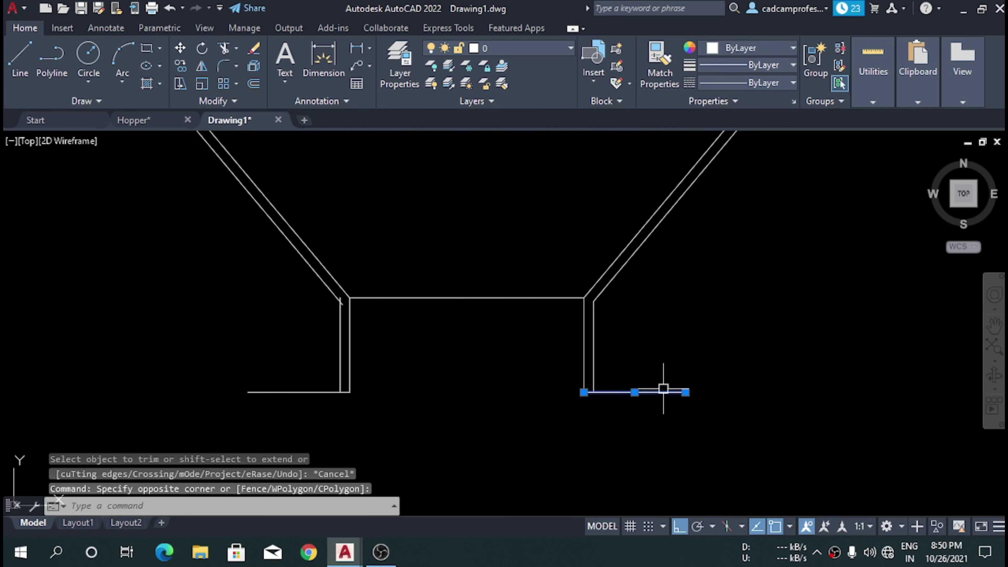
pyautogui.press('Escape')
# - Close the flange into a 12-thick strip from the right end to the left end
pyautogui.click(685, 392)
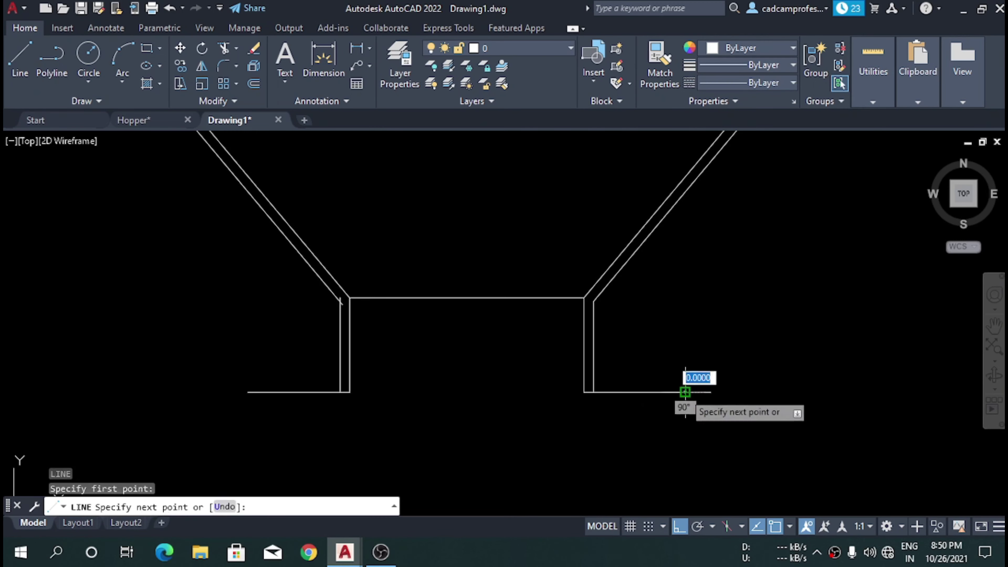
pyautogui.write('2')
pyautogui.press('Return')
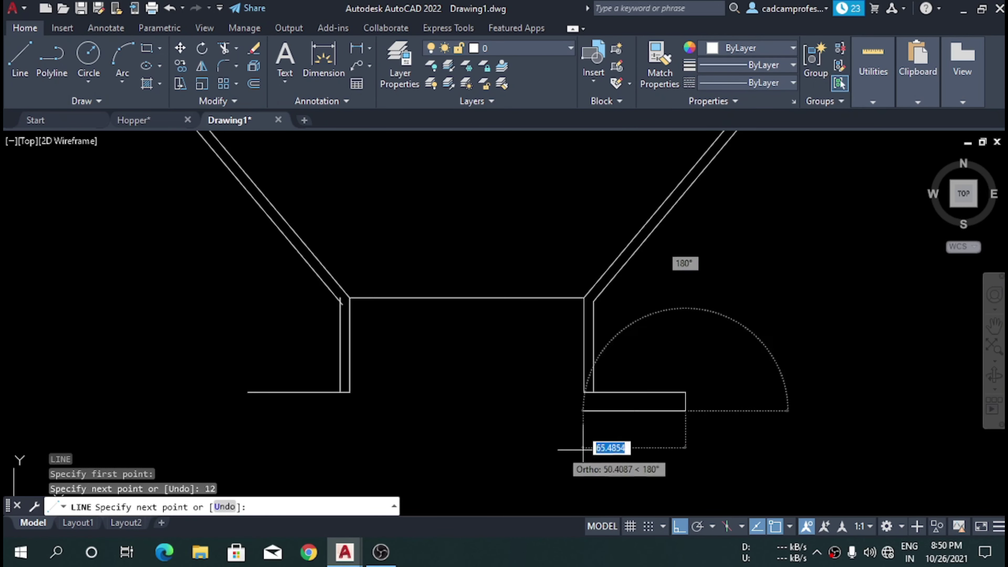
pyautogui.scroll(2, 246, 401)
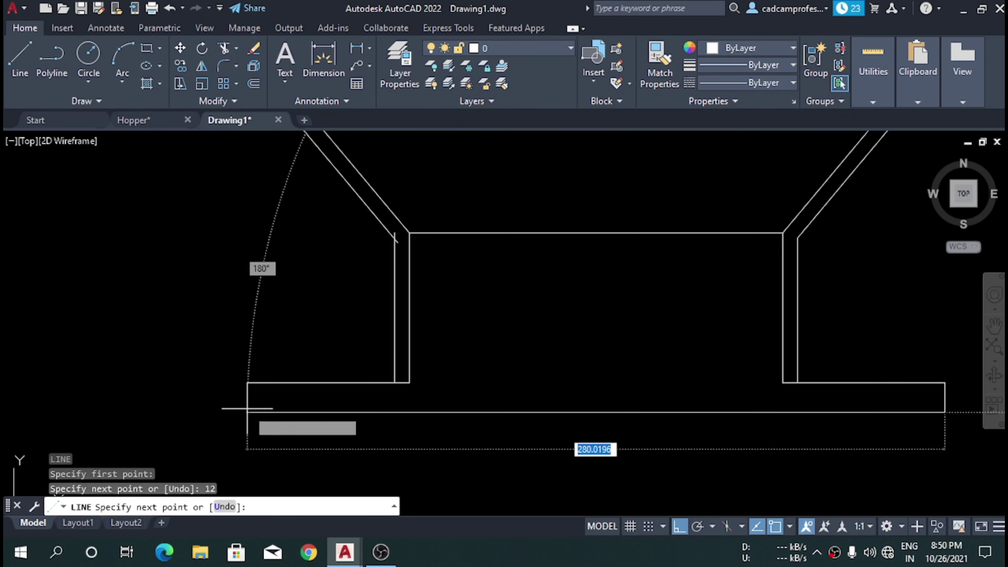
pyautogui.click(245, 397)
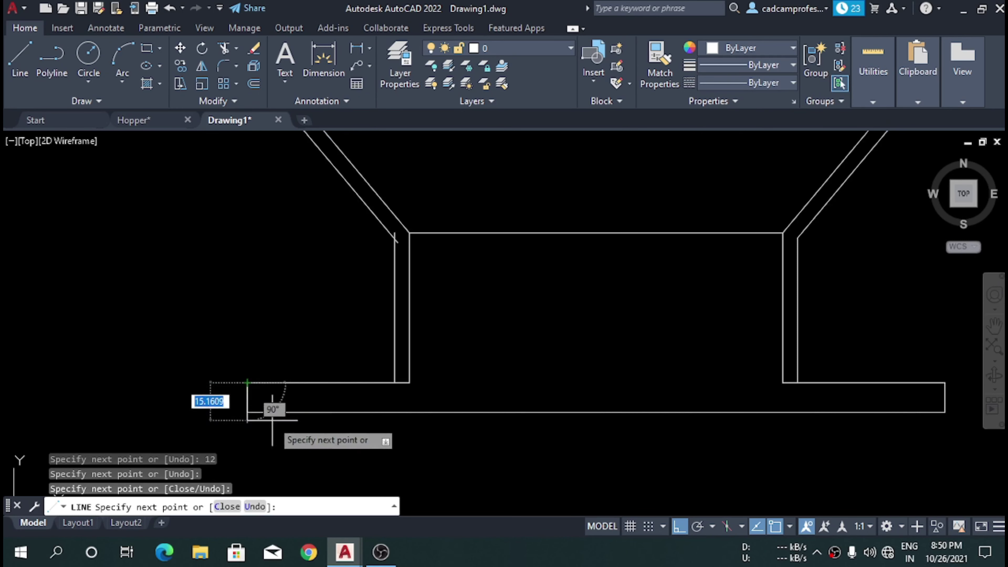
pyautogui.press('Escape')
pyautogui.scroll(-2, 293, 407)
pyautogui.scroll(2, 336, 396)
pyautogui.scroll(2, 335, 396)
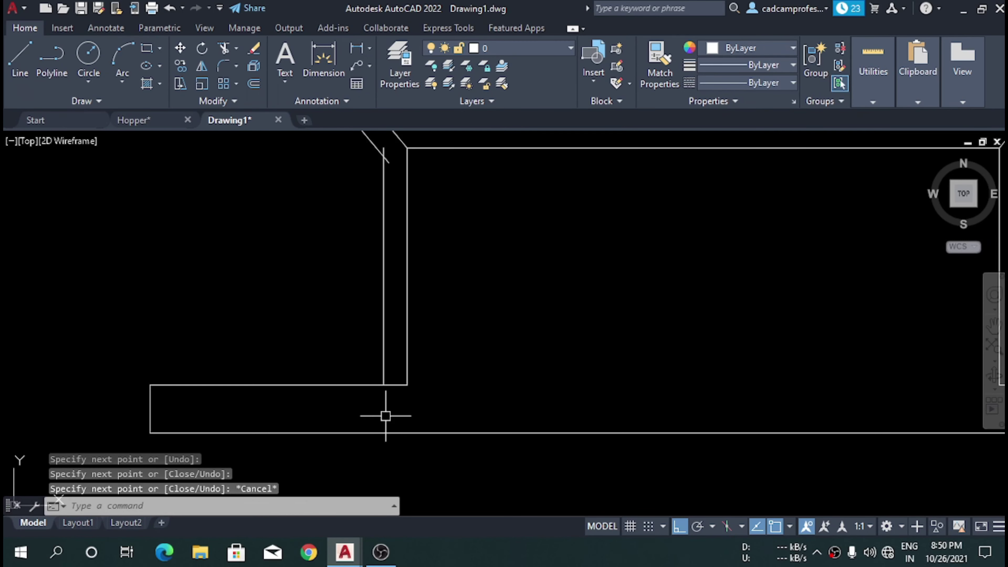
pyautogui.scroll(-2, 385, 416)
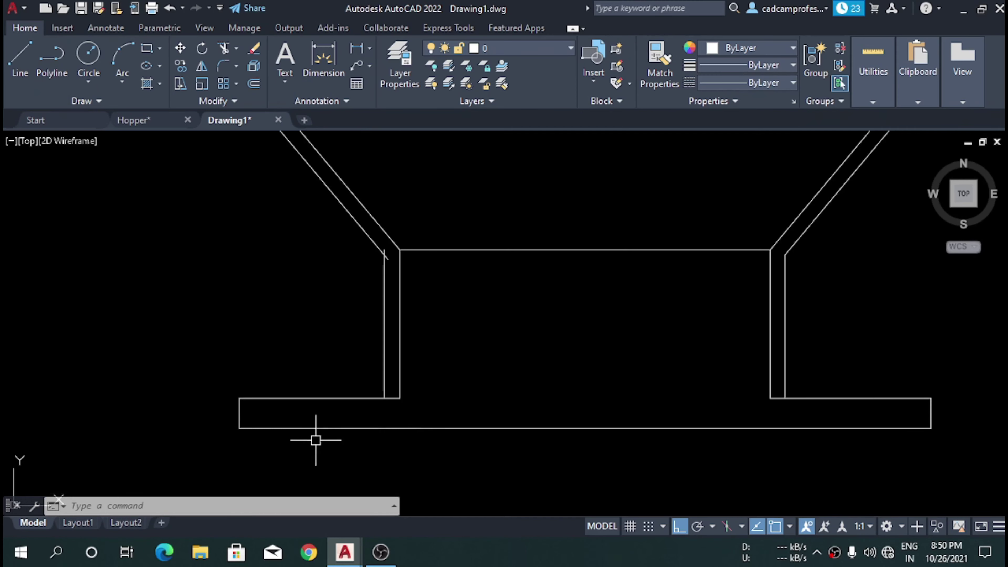
# - Move the whole flange strip up 12 units into place under the outlet
pyautogui.moveTo(316, 440); pyautogui.dragTo(245, 381)
pyautogui.click(283, 418)
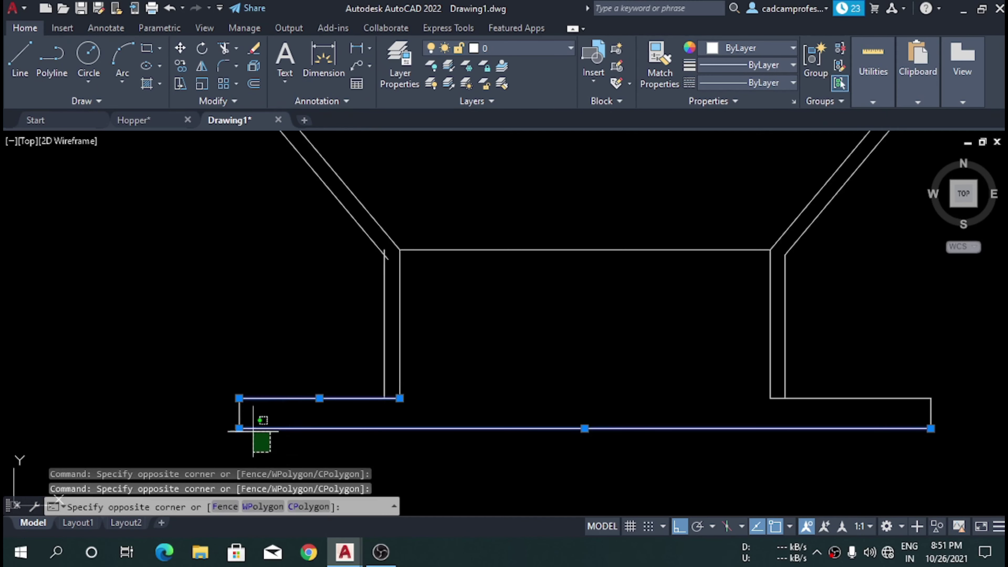
pyautogui.scroll(-2, 351, 410)
pyautogui.scroll(5, 570, 407)
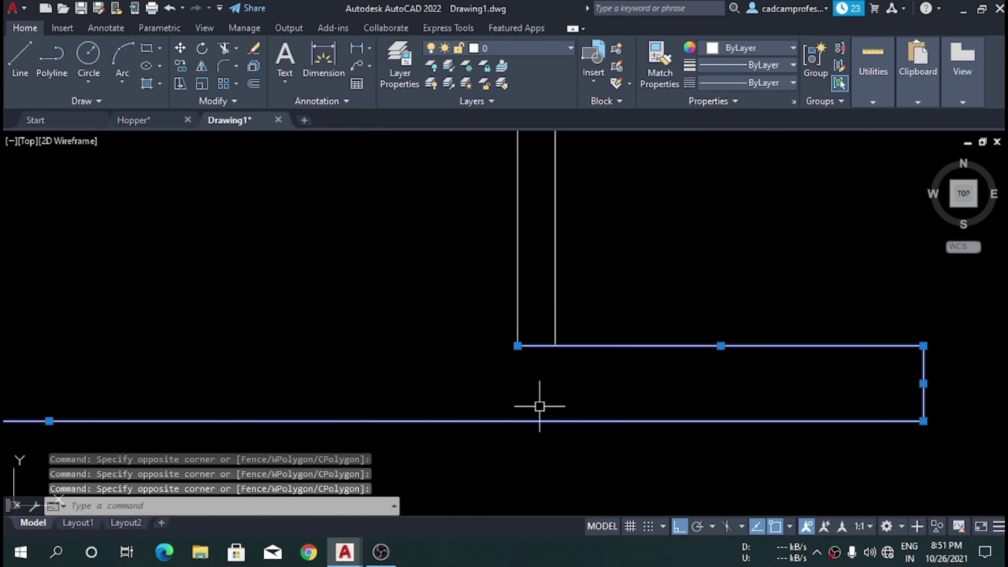
pyautogui.write('m')
pyautogui.press('Return')
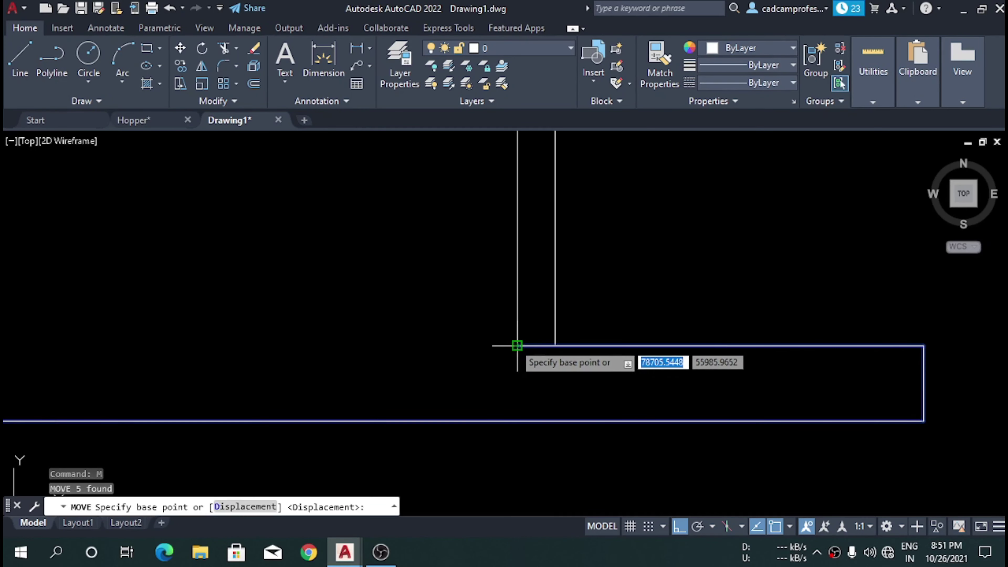
pyautogui.click(518, 420)
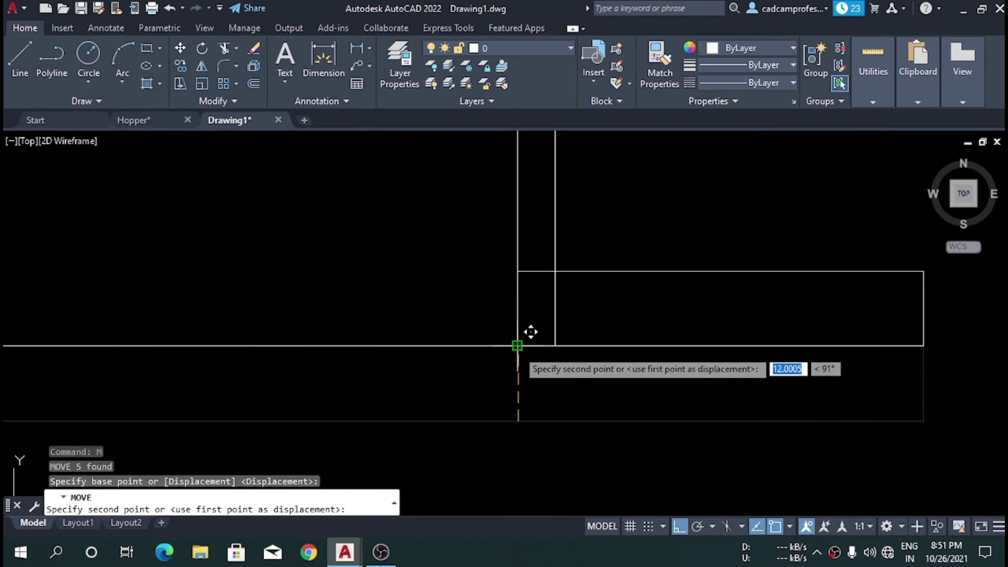
pyautogui.click(518, 345)
pyautogui.scroll(-6, 555, 336)
pyautogui.scroll(4, 516, 343)
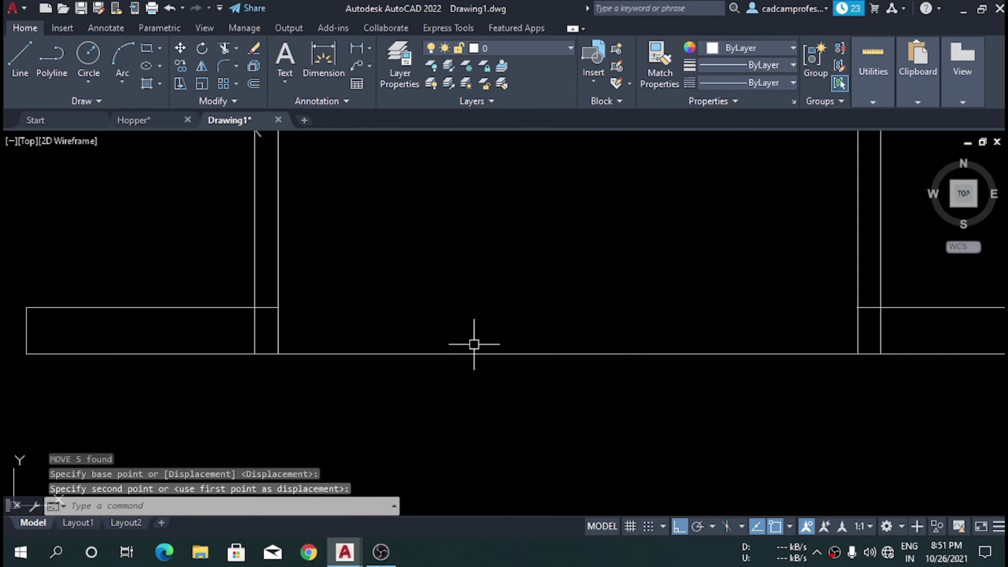
pyautogui.scroll(-2, 456, 352)
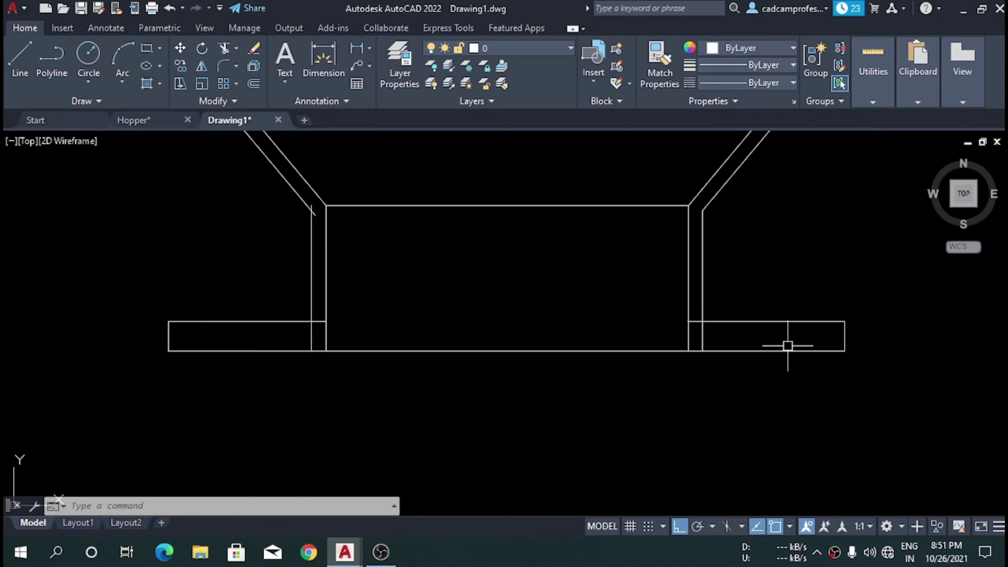
# - Draw a vertical centre line up from the flange bottom centre
pyautogui.write('l')
pyautogui.press('Return')
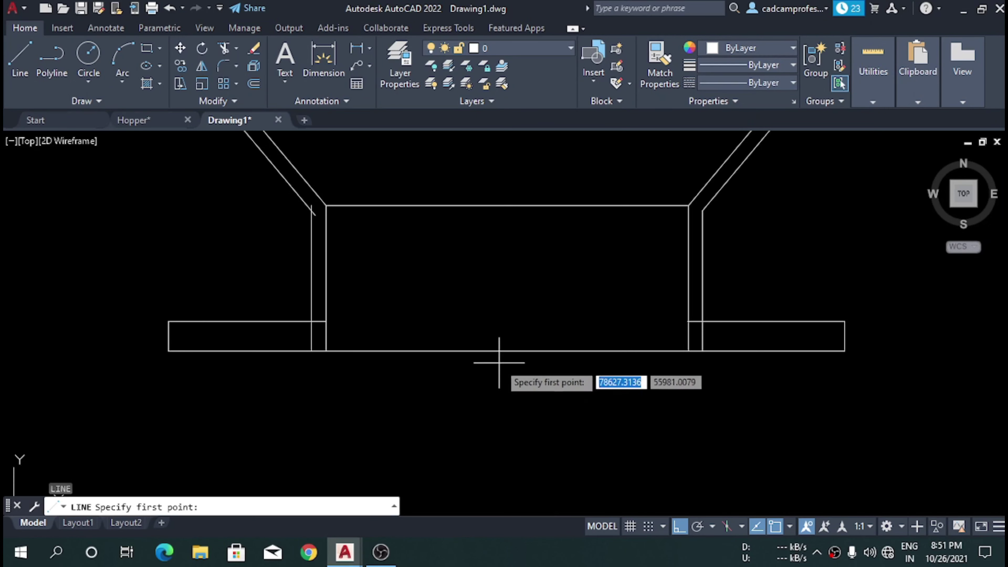
pyautogui.click(507, 269)
pyautogui.click(507, 351)
pyautogui.press('Escape')
pyautogui.moveTo(527, 314); pyautogui.dragTo(463, 282)
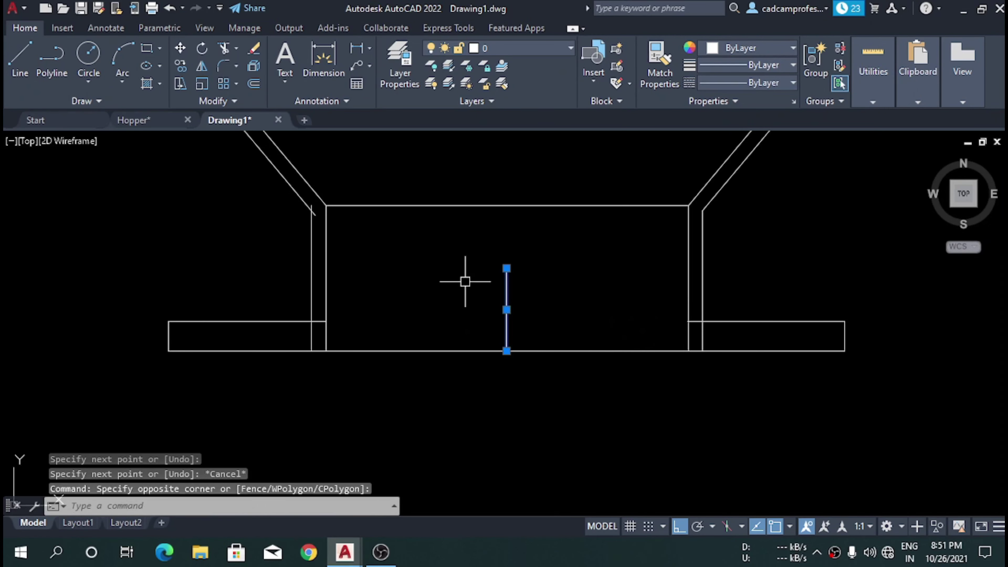
pyautogui.click(556, 320)
pyautogui.press('Escape')
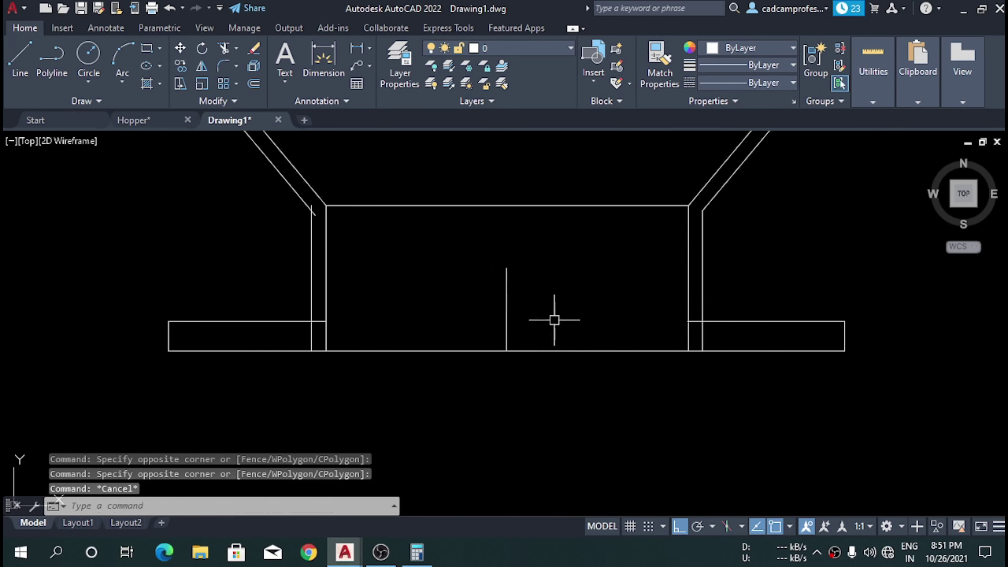
pyautogui.click(551, 320)
pyautogui.click(478, 272)
# - Offset the centre line 107.5 to both the left and the right
pyautogui.press('Return')
pyautogui.write('107')
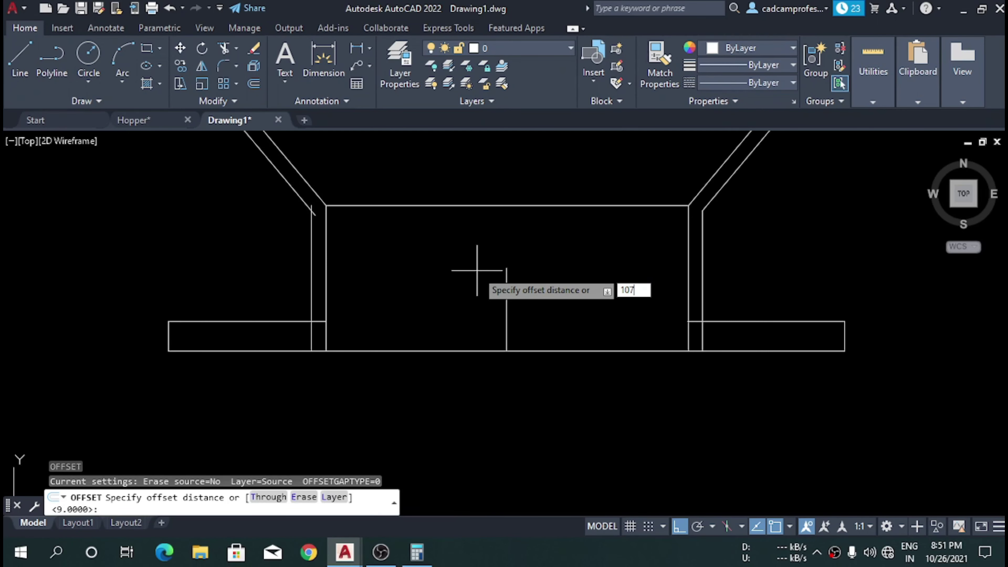
pyautogui.write('.5')
pyautogui.press('Return')
pyautogui.click(507, 278)
pyautogui.click(478, 280)
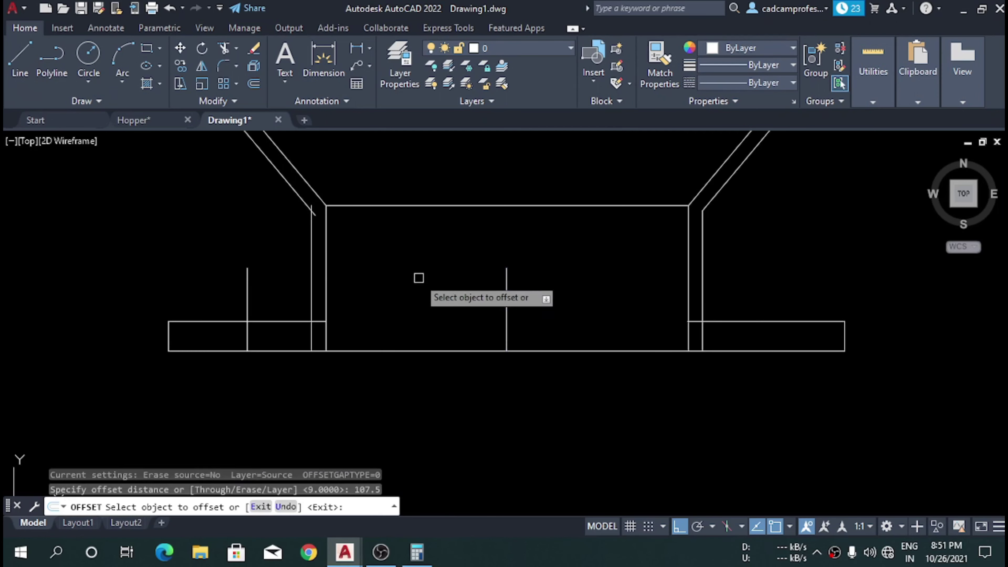
pyautogui.click(509, 309)
pyautogui.click(608, 313)
pyautogui.scroll(2, 792, 317)
pyautogui.press('Escape')
pyautogui.scroll(2, 724, 318)
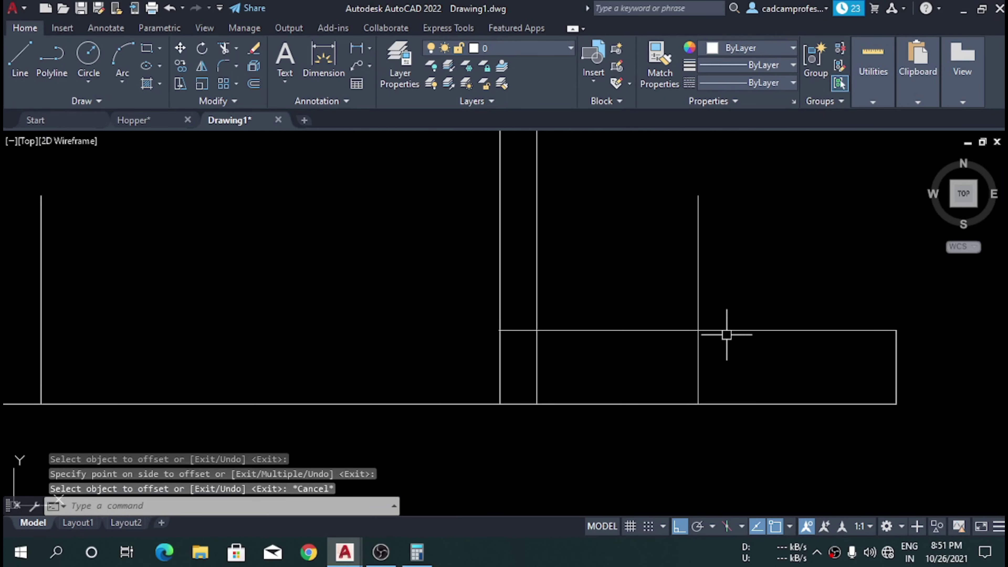
# - Trim the excess length off the offset lines
pyautogui.write('tr')
pyautogui.press('Return')
pyautogui.scroll(-3, 670, 349)
pyautogui.scroll(2, 620, 426)
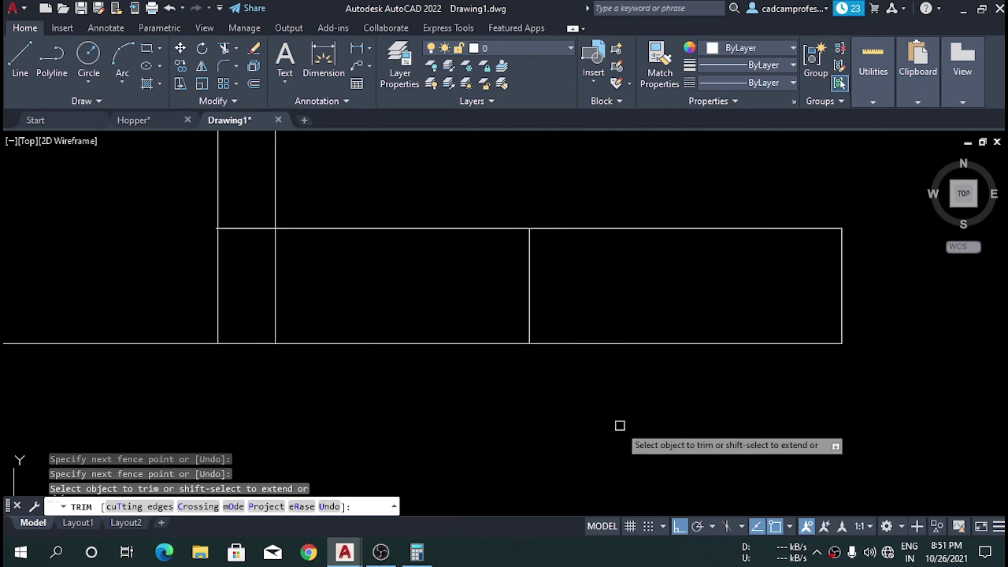
pyautogui.scroll(-2, 555, 385)
pyautogui.scroll(2, 583, 356)
pyautogui.scroll(-1, 480, 390)
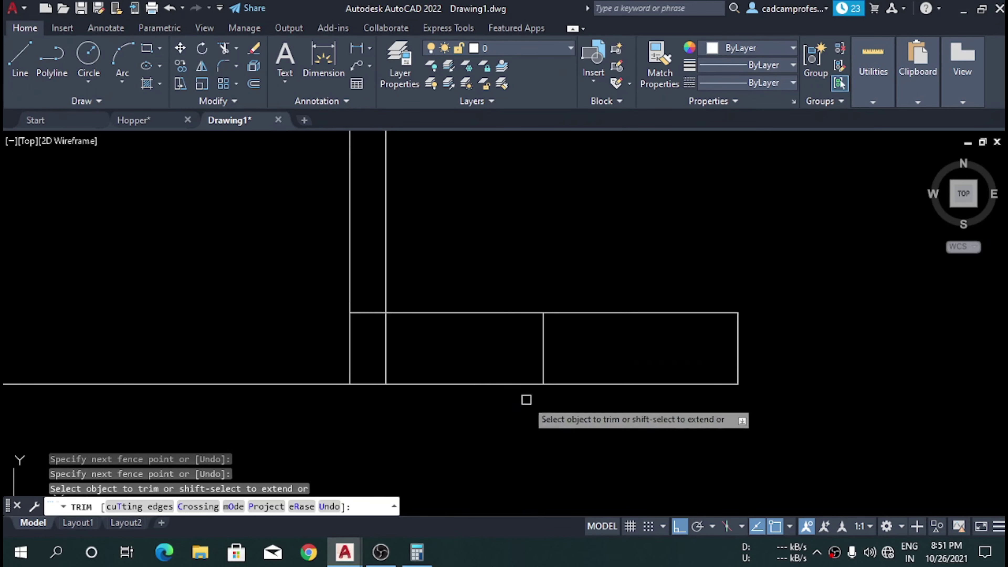
pyautogui.press('Escape')
# - Offset the right bolt-hole line 9 units to either side
pyautogui.click(507, 272)
pyautogui.click(606, 403)
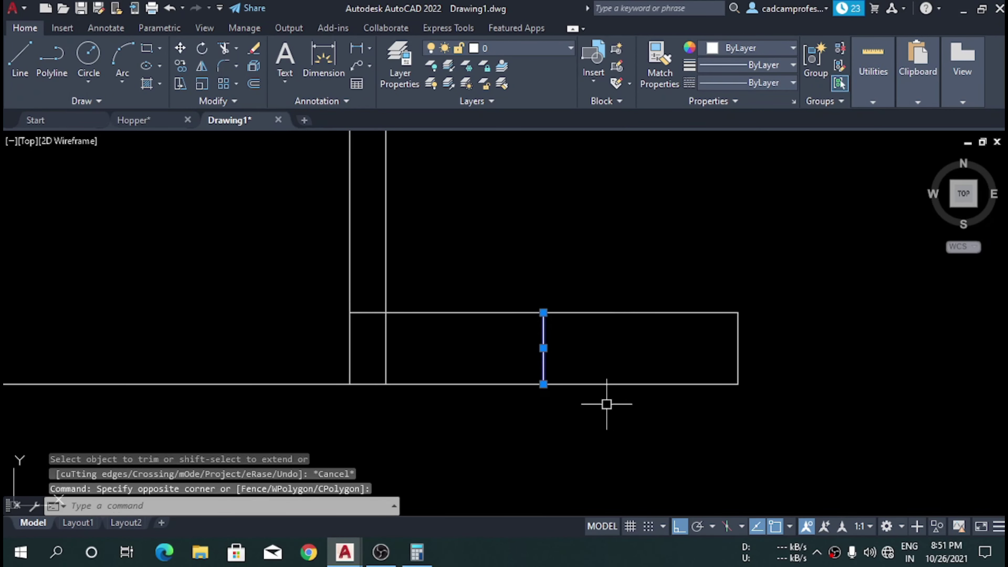
pyautogui.write('o')
pyautogui.press('Return')
pyautogui.press('Return')
pyautogui.click(544, 377)
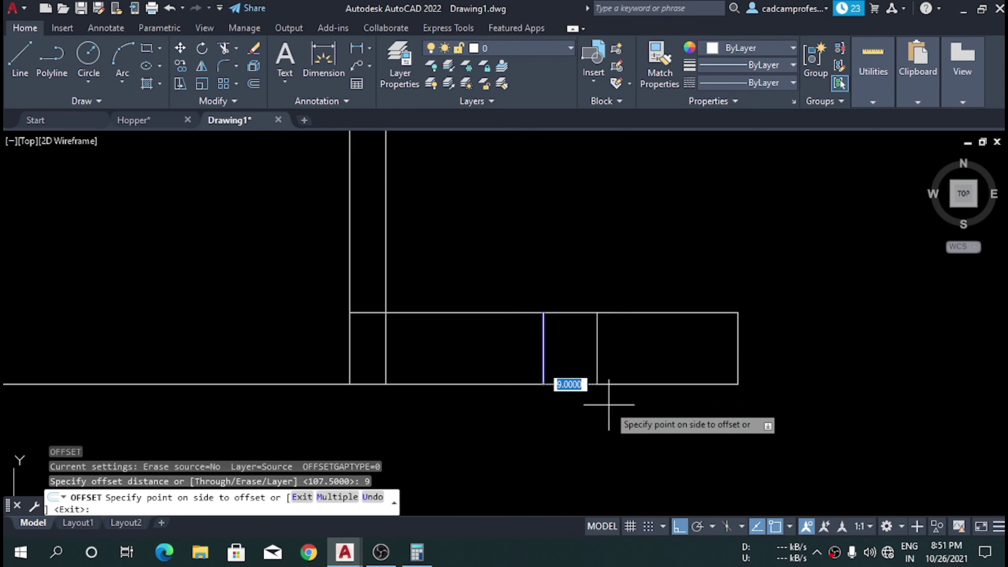
pyautogui.click(607, 406)
pyautogui.click(544, 354)
pyautogui.click(539, 397)
pyautogui.press('Escape')
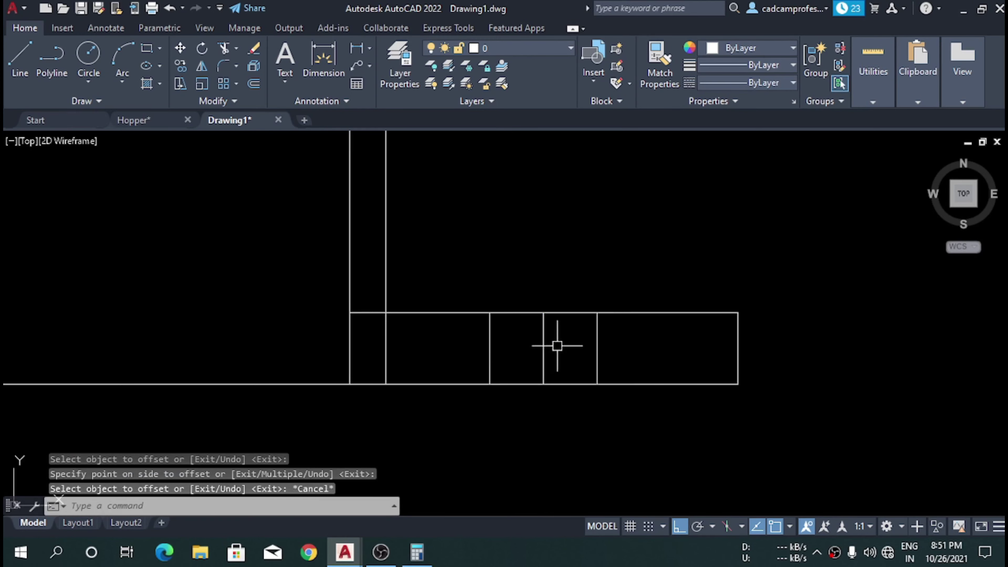
# - Put the middle bolt-hole line on the red CENTER layer
pyautogui.click(557, 345)
pyautogui.click(530, 330)
pyautogui.click(756, 60)
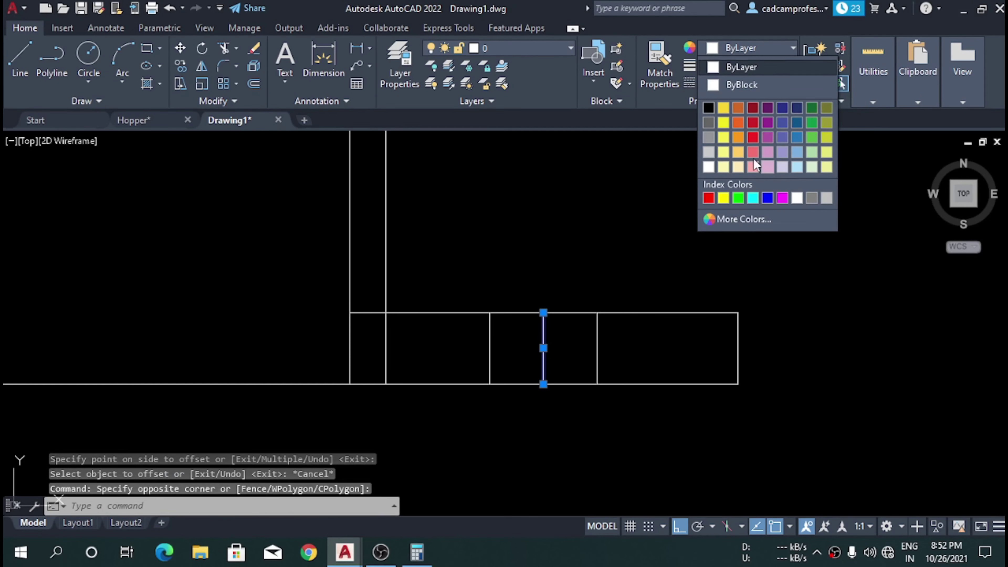
pyautogui.click(630, 149)
pyautogui.click(523, 53)
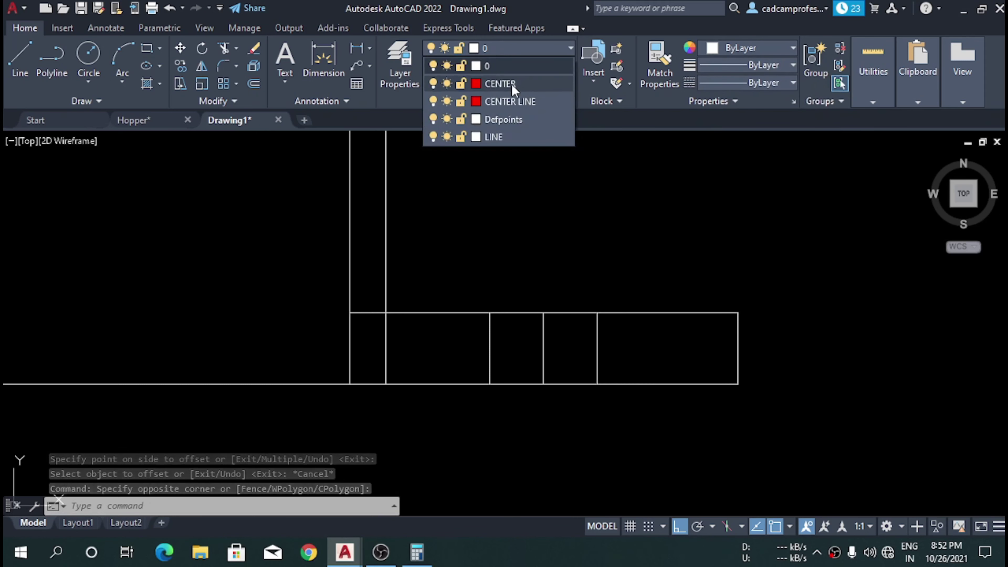
pyautogui.click(496, 83)
pyautogui.press('Escape')
# - Give the two side lines a dashed linetype
pyautogui.click(606, 344)
pyautogui.click(444, 381)
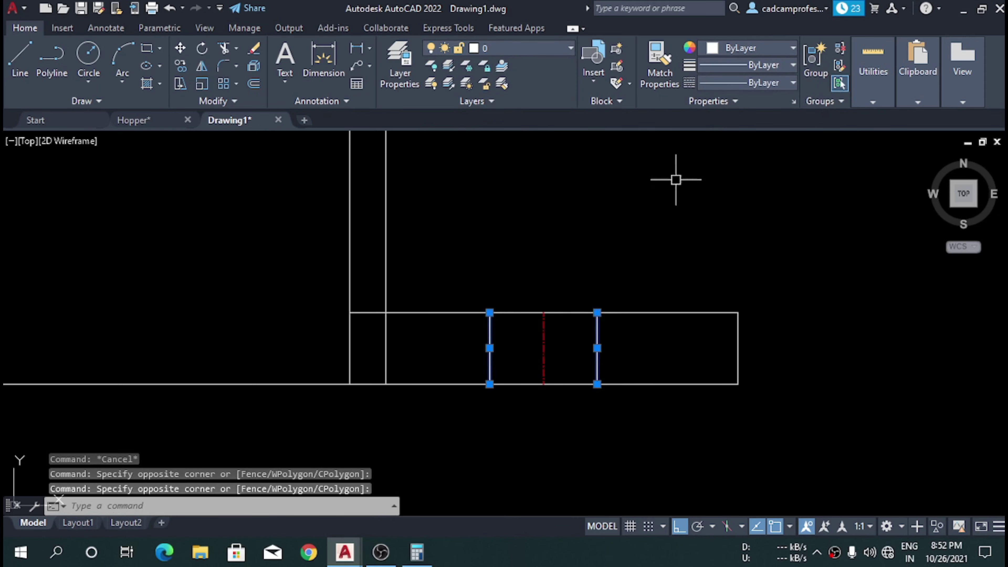
pyautogui.click(752, 84)
pyautogui.click(754, 212)
pyautogui.press('Escape')
# - Mirror the three bolt-hole lines across the vertical centre line to the other flange
pyautogui.click(446, 259)
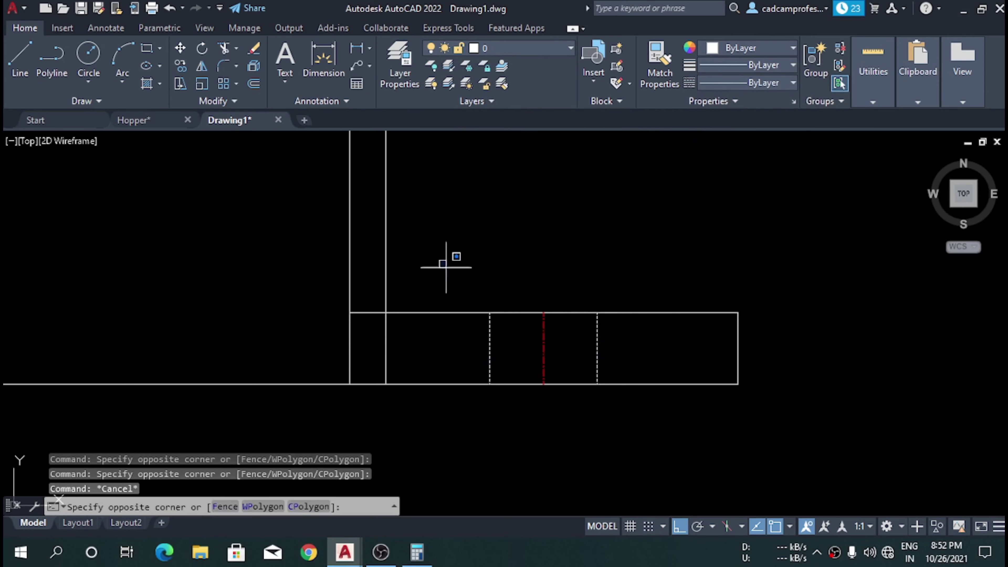
pyautogui.click(616, 409)
pyautogui.write('i')
pyautogui.press('Return')
pyautogui.scroll(-3, 674, 361)
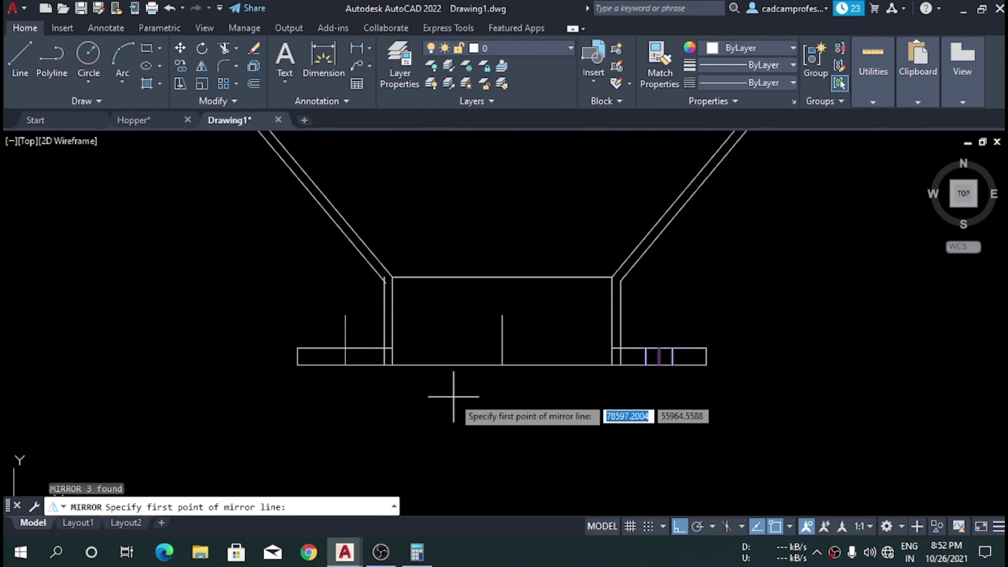
pyautogui.click(502, 364)
pyautogui.click(509, 409)
pyautogui.press('Return')
pyautogui.scroll(5, 360, 353)
# - Delete the two leftover vertical lines on the flange
pyautogui.click(236, 272)
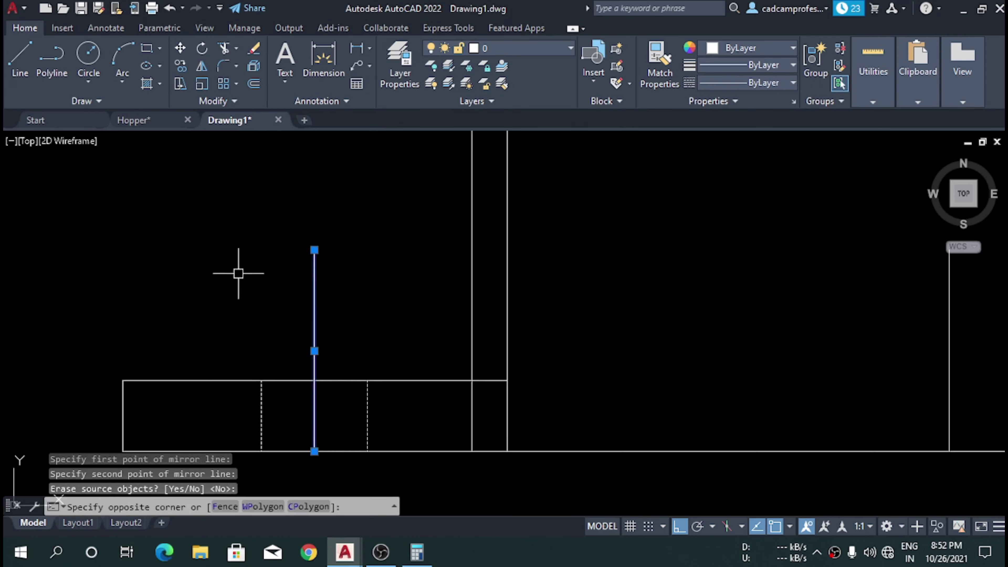
pyautogui.scroll(-5, 441, 349)
pyautogui.scroll(3, 394, 348)
pyautogui.click(395, 347)
pyautogui.press('Delete')
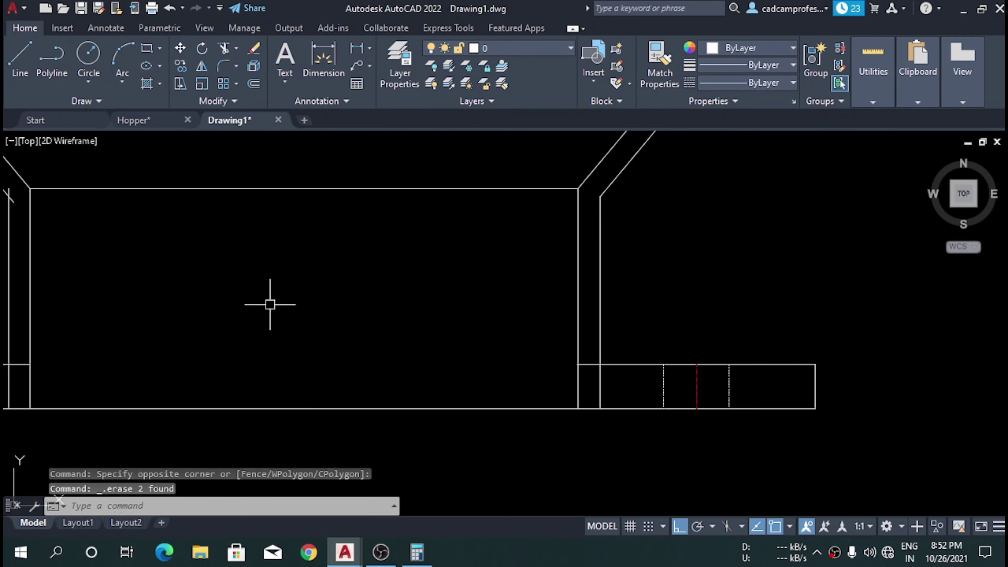
pyautogui.scroll(-4, 522, 320)
pyautogui.scroll(4, 365, 319)
# - Mirror both flanges about their bottom edge, keeping the originals
pyautogui.scroll(-2, 373, 357)
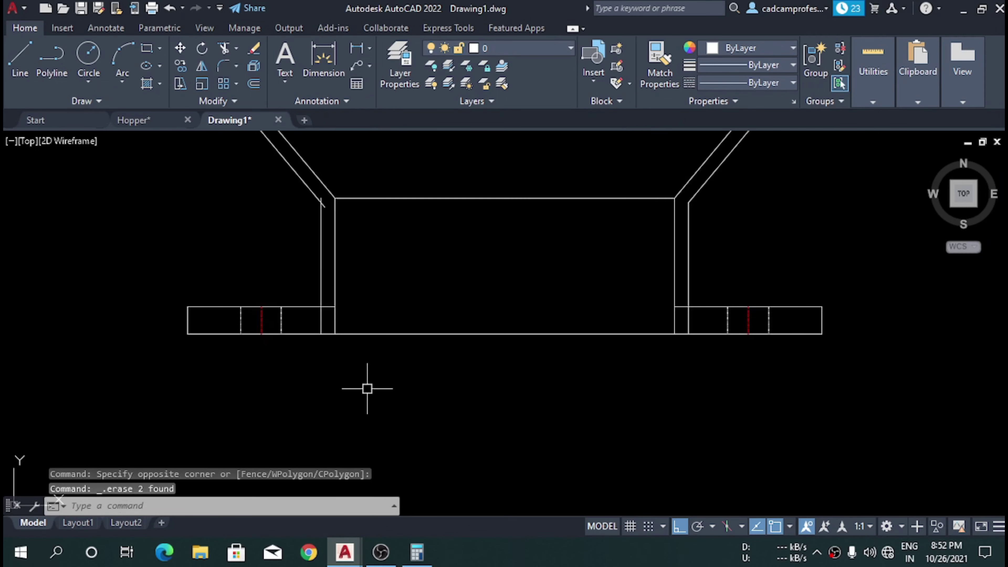
pyautogui.scroll(-1, 342, 366)
pyautogui.scroll(1, 326, 349)
pyautogui.click(148, 250)
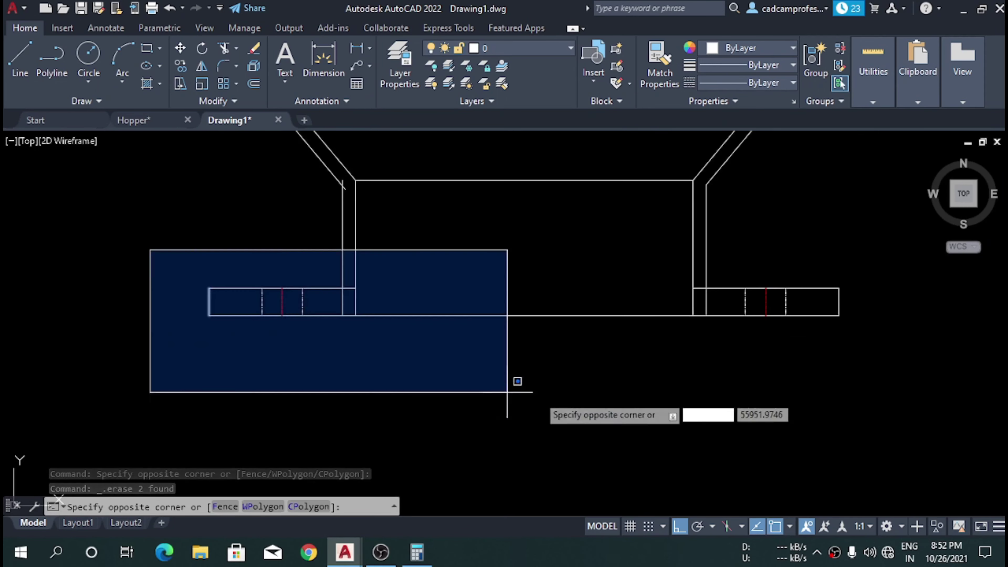
pyautogui.click(890, 352)
pyautogui.press('Escape')
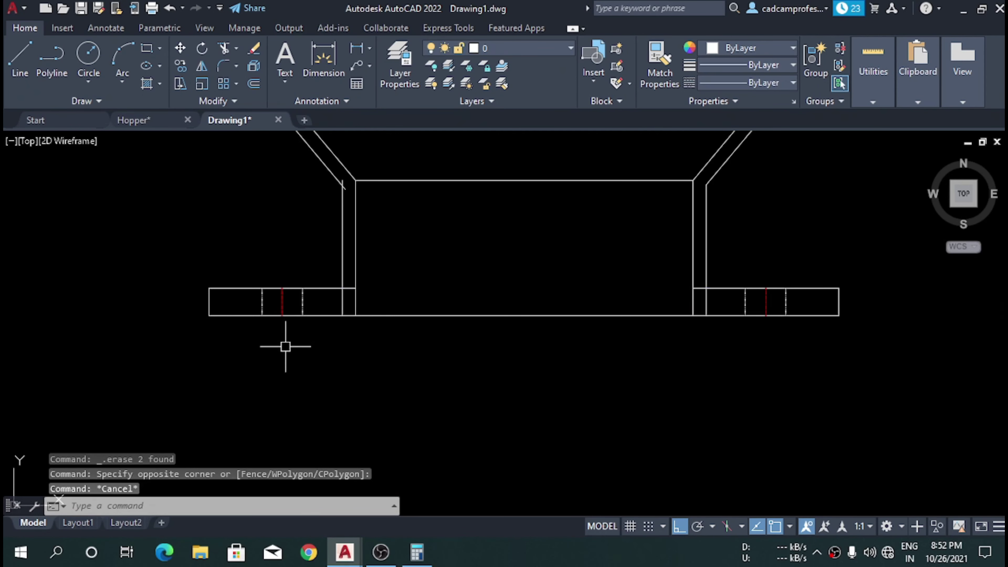
pyautogui.click(155, 274)
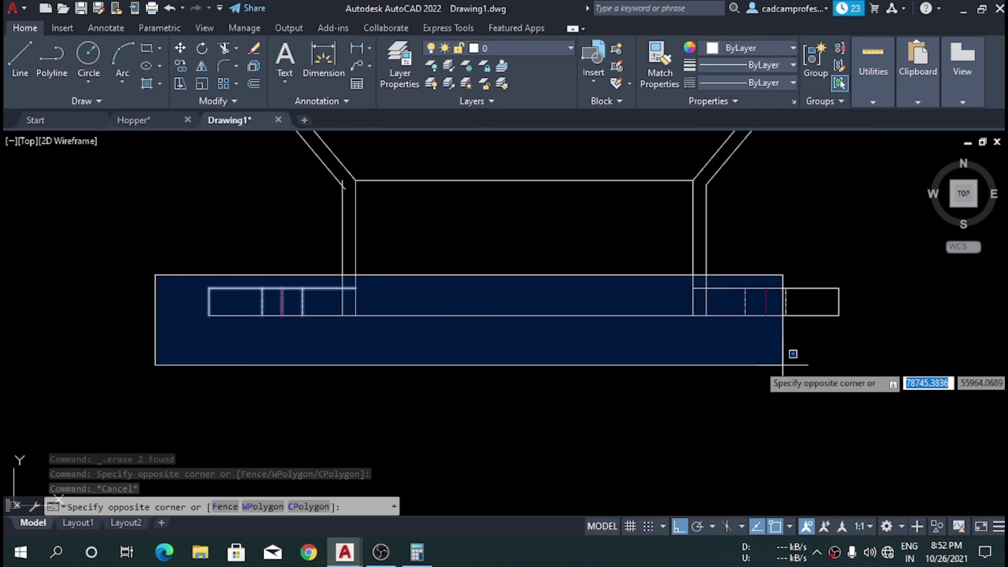
pyautogui.click(890, 348)
pyautogui.write('i')
pyautogui.press('Return')
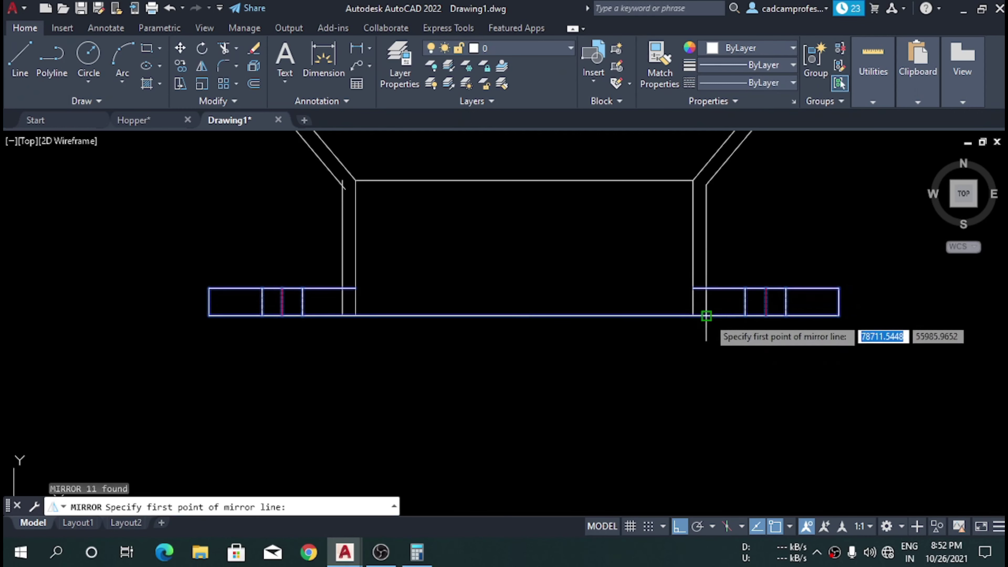
pyautogui.click(839, 316)
pyautogui.click(865, 316)
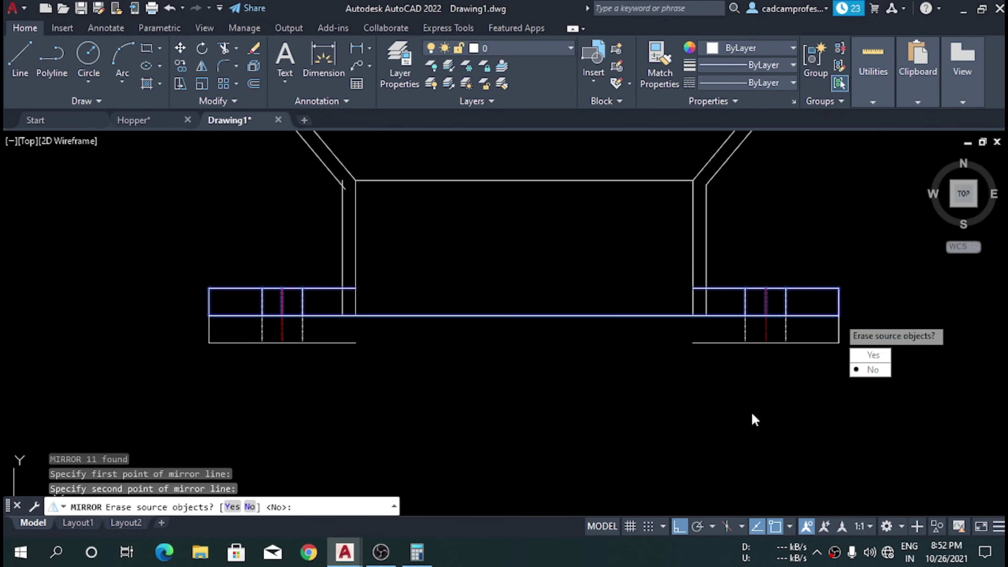
pyautogui.press('Return')
pyautogui.write('ex')
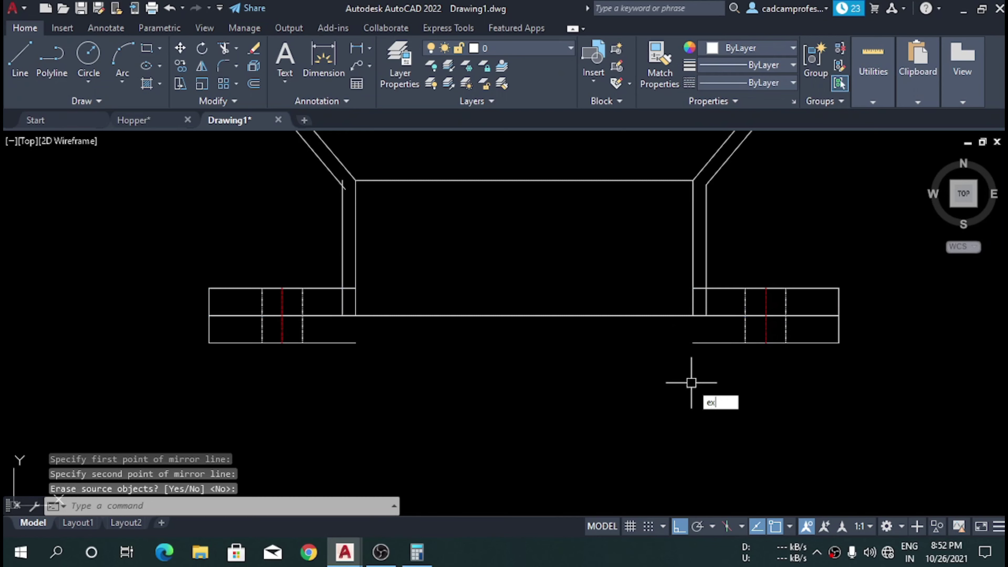
# - Extend the bottom flange line across the gap between the flanges
pyautogui.press('Return')
pyautogui.moveTo(717, 378); pyautogui.dragTo(702, 342)
pyautogui.scroll(-4, 468, 405)
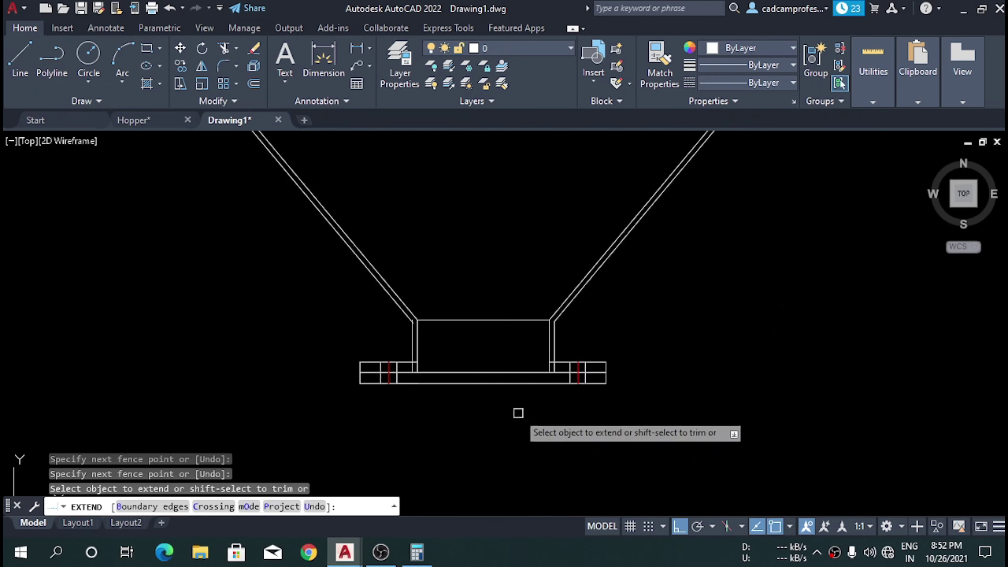
pyautogui.press('Escape')
pyautogui.scroll(5, 578, 382)
pyautogui.scroll(-2, 730, 348)
pyautogui.scroll(-4, 623, 394)
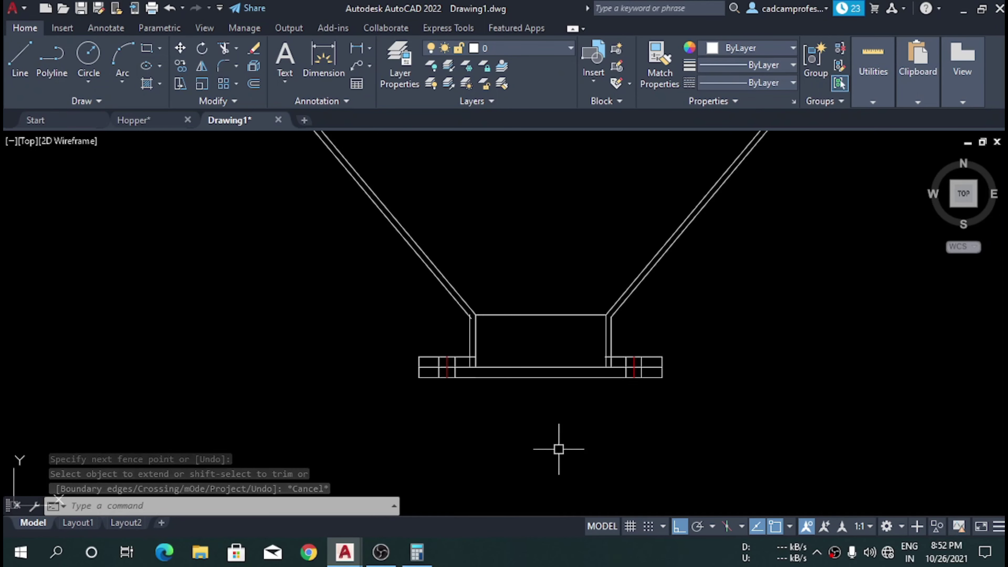
# - Trim the bottom outlet flange's plate lines so they run cleanly across
pyautogui.write('tr')
pyautogui.press('Return')
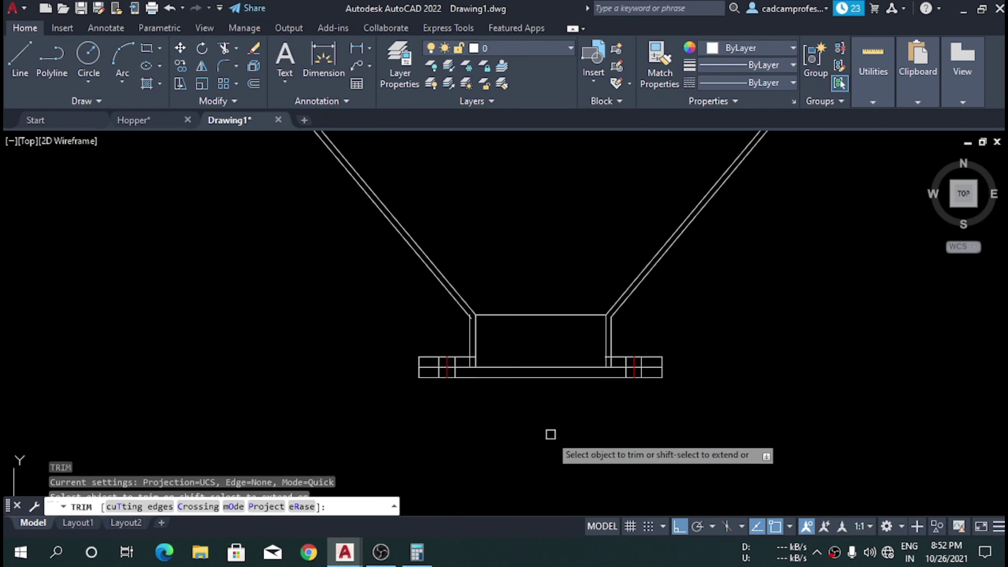
pyautogui.scroll(2, 501, 399)
pyautogui.scroll(-3, 496, 419)
pyautogui.press('Escape')
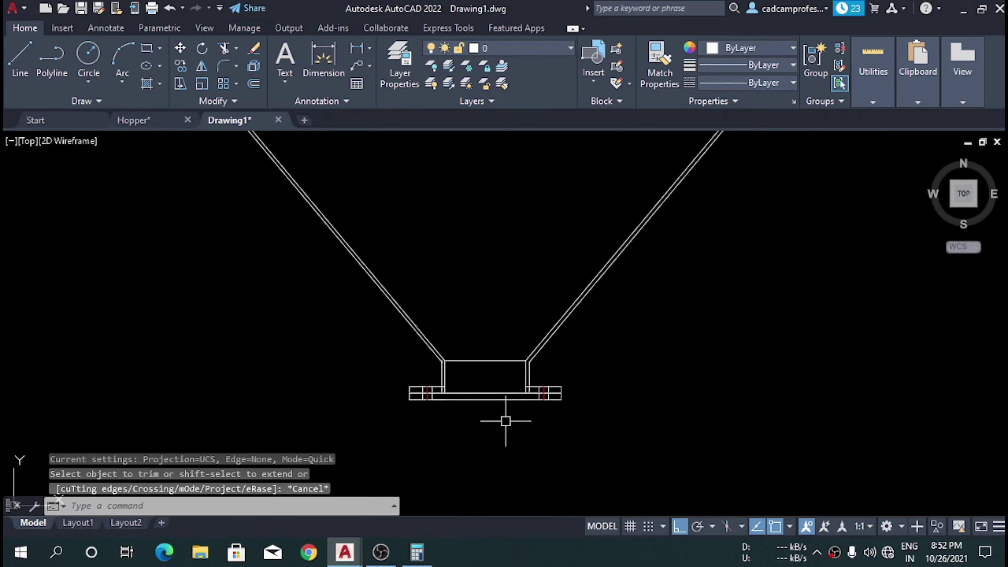
pyautogui.scroll(2, 475, 396)
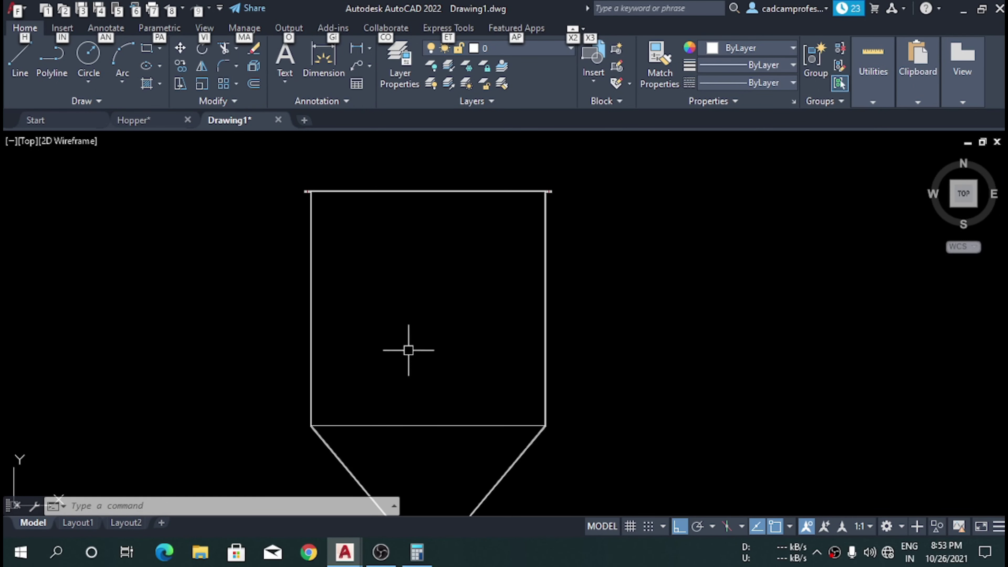
# - Inspect Hopper.dwg's manhole detail (700 and 600 sizes, Ø16 holes at C/C 132), then return to Drawing1
pyautogui.click(164, 127)
pyautogui.scroll(-5, 325, 270)
pyautogui.scroll(5, 326, 270)
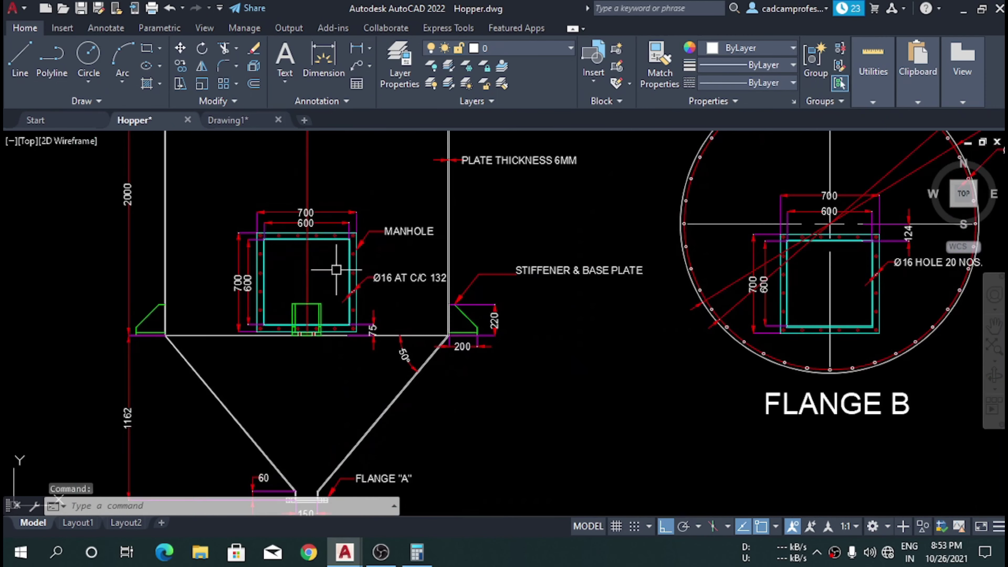
pyautogui.scroll(3, 258, 222)
pyautogui.scroll(-3, 286, 216)
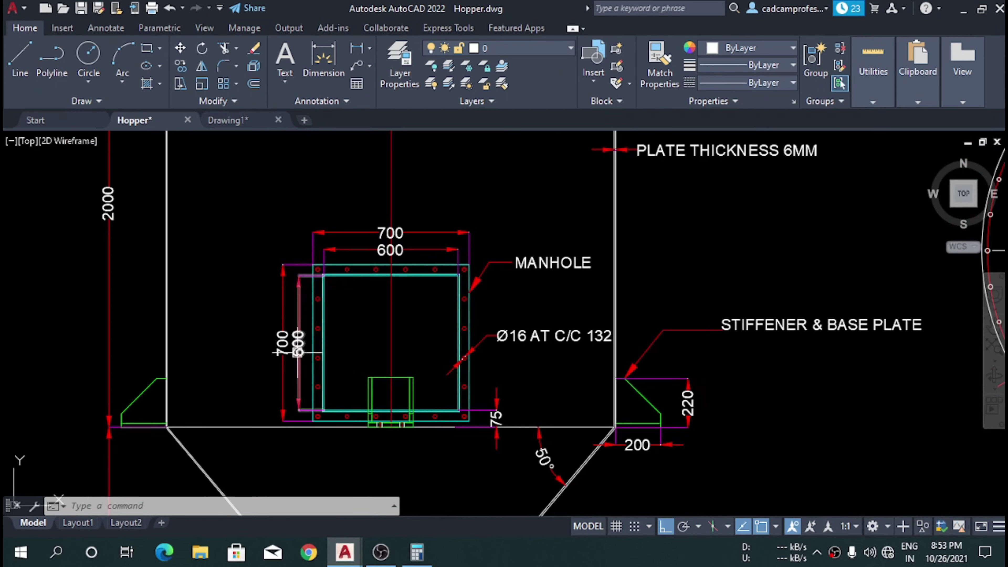
pyautogui.scroll(4, 330, 295)
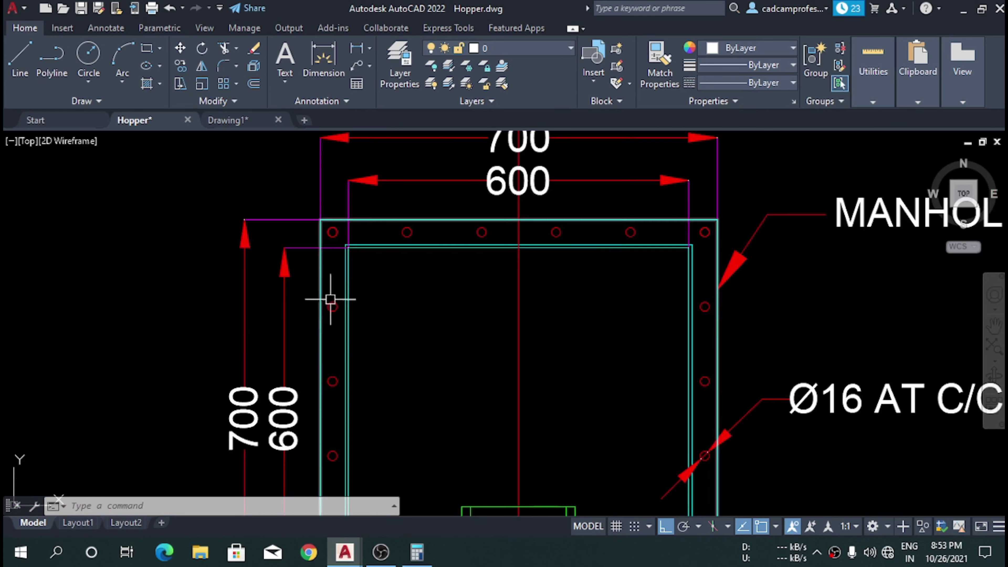
pyautogui.scroll(4, 355, 279)
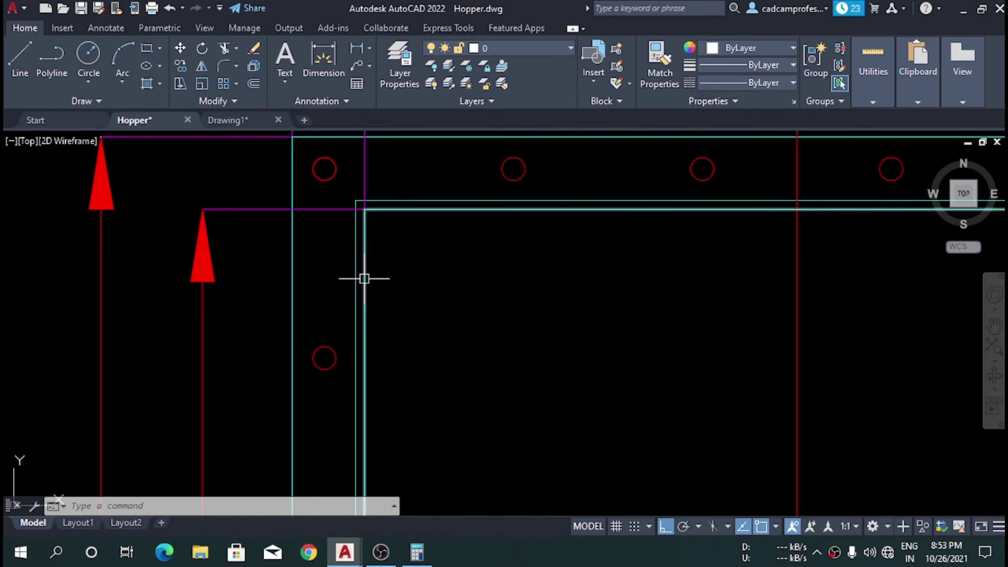
pyautogui.scroll(-6, 358, 278)
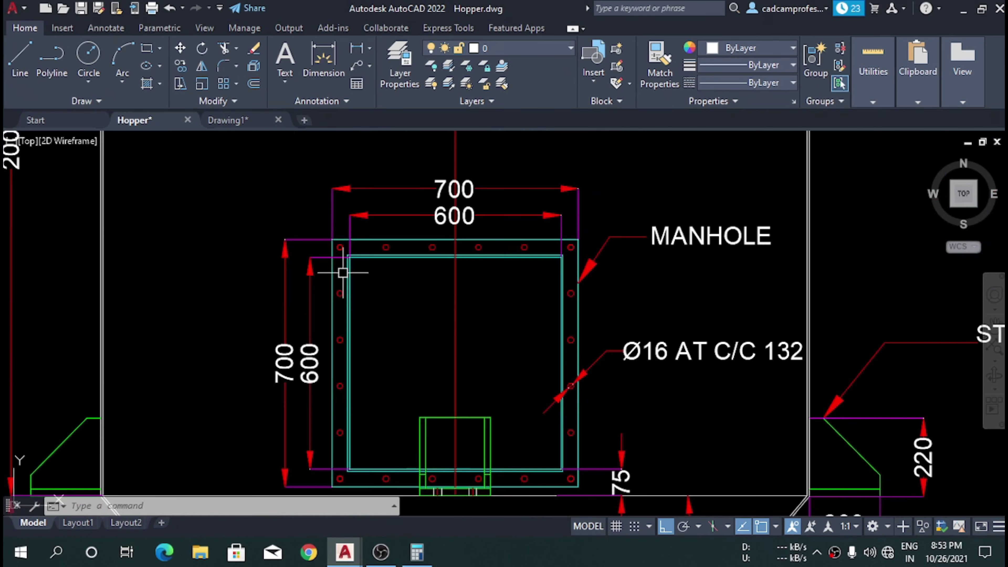
pyautogui.click(237, 123)
pyautogui.click(166, 126)
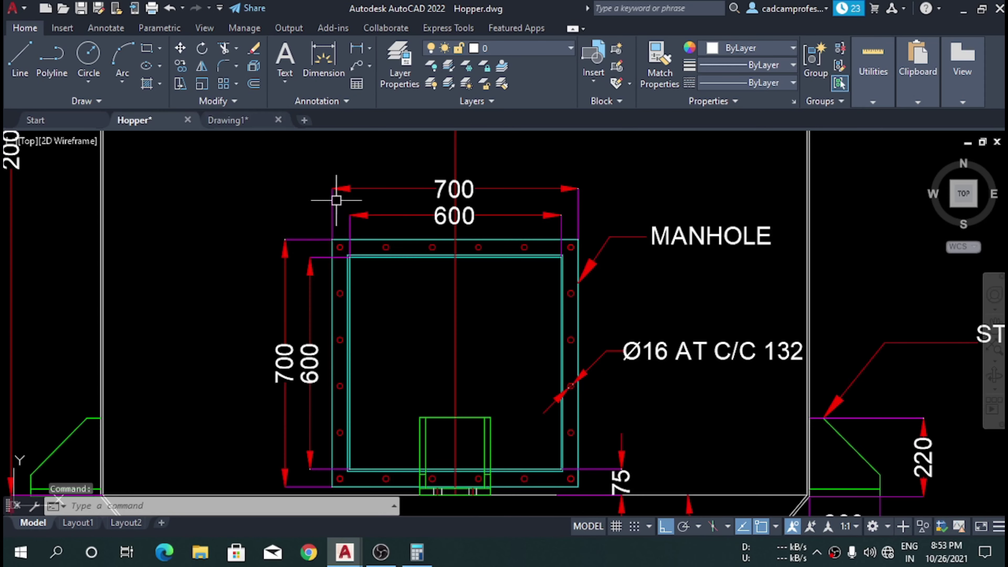
pyautogui.scroll(-2, 338, 199)
pyautogui.scroll(5, 393, 373)
pyautogui.scroll(-2, 381, 393)
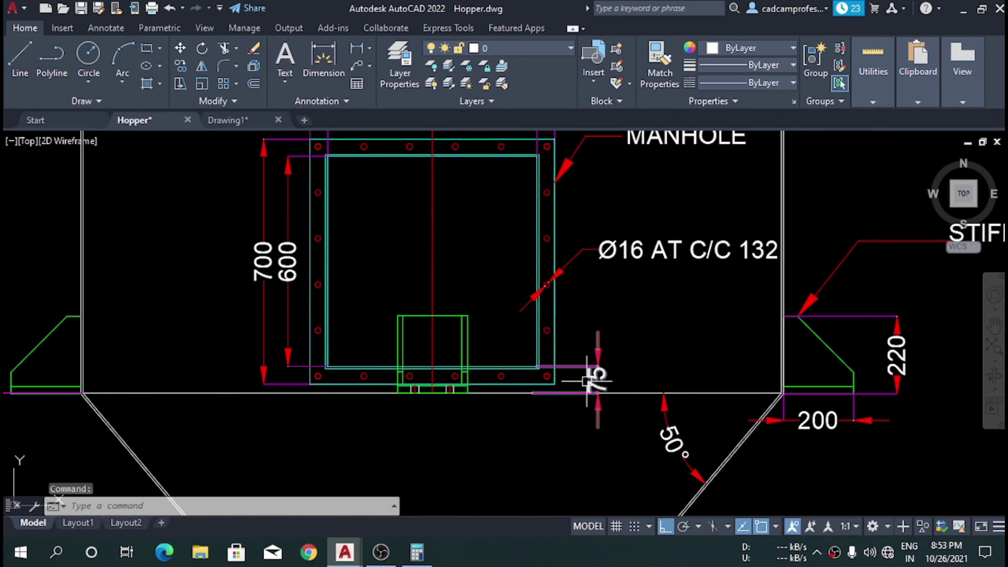
pyautogui.scroll(-2, 402, 378)
pyautogui.click(239, 126)
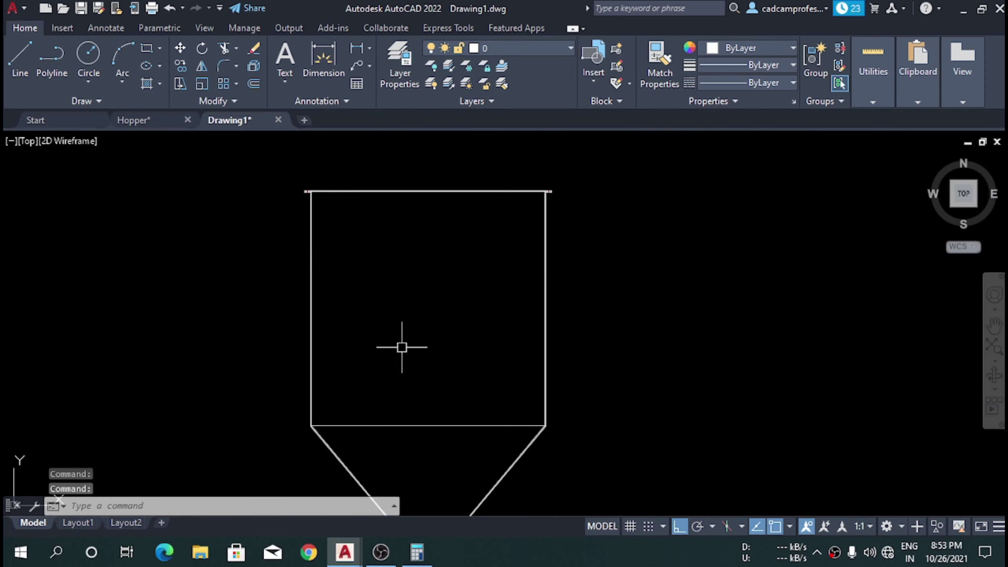
# - Draw a 600 × 600 square inside the hopper shell
pyautogui.scroll(4, 405, 381)
pyautogui.scroll(-2, 421, 383)
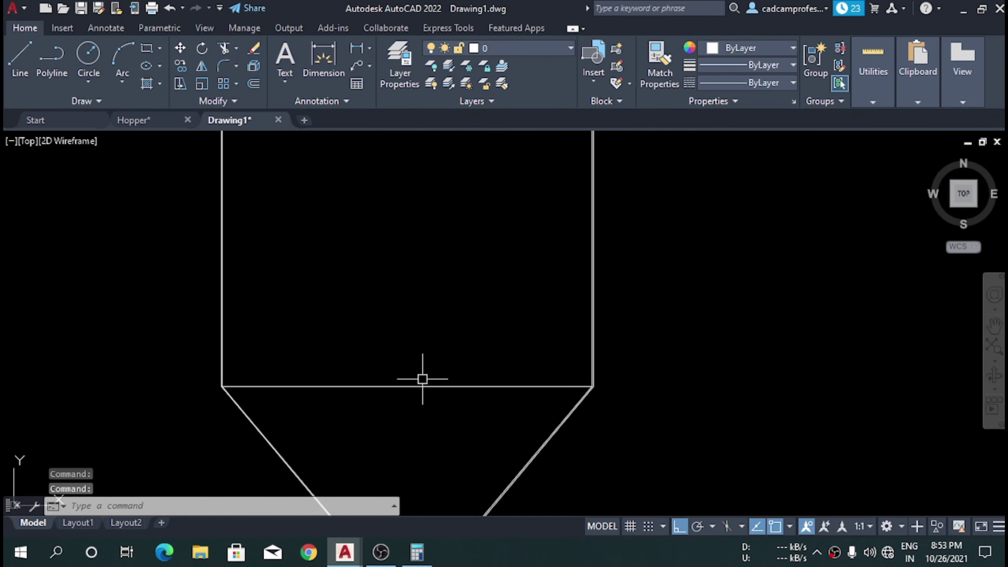
pyautogui.write('rr')
pyautogui.press('BackSpace')
pyautogui.write('r')
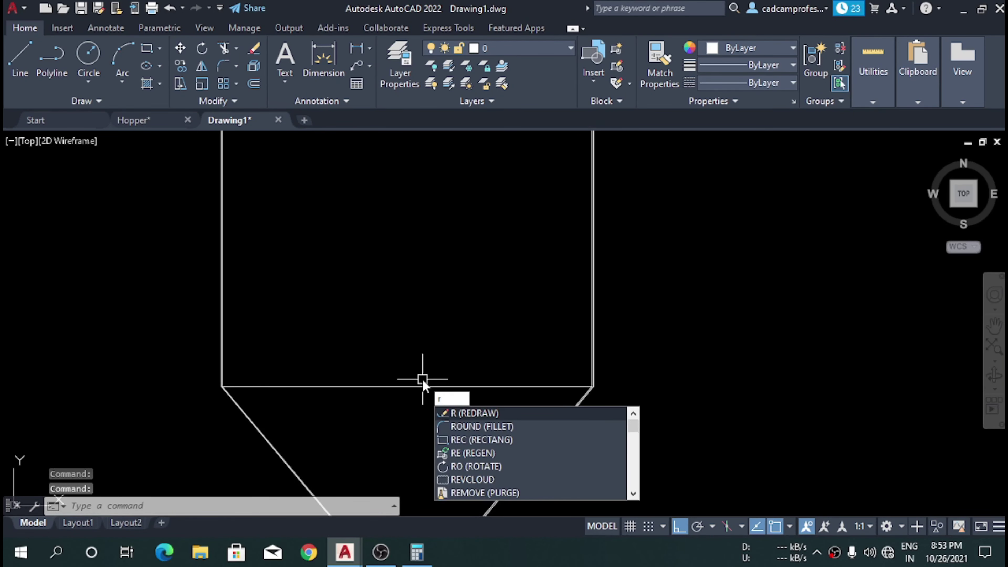
pyautogui.write('e')
pyautogui.press('Return')
pyautogui.click(342, 224)
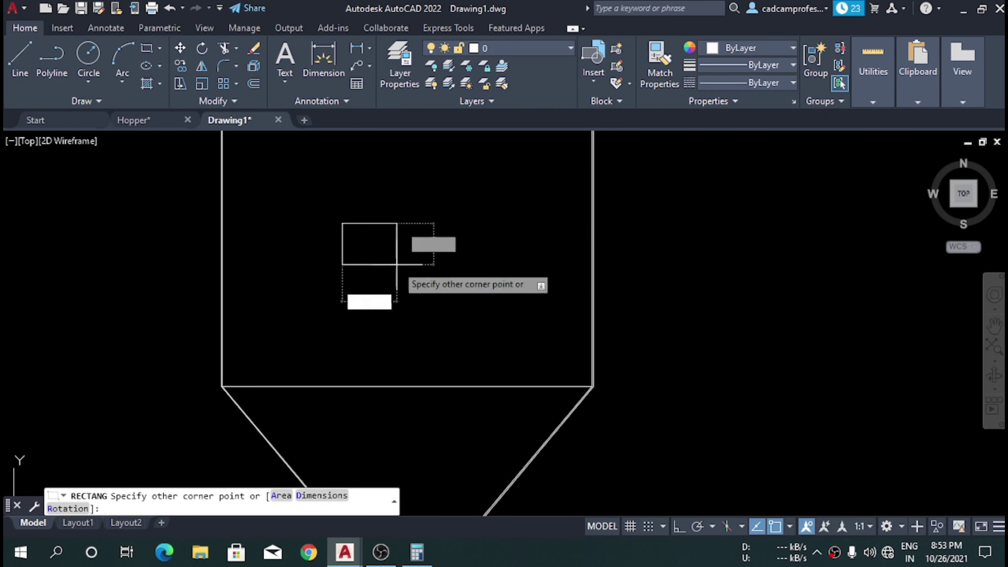
pyautogui.write('600')
pyautogui.press('Tab')
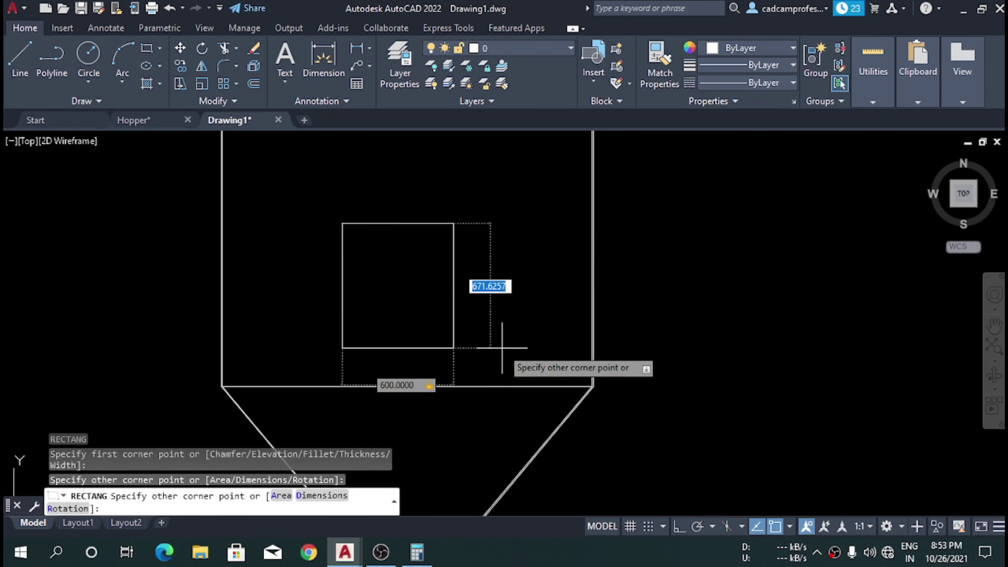
pyautogui.write('600')
pyautogui.press('Return')
# - Move the square so its bottom midpoint sits on the shell's bottom midpoint
pyautogui.click(516, 343)
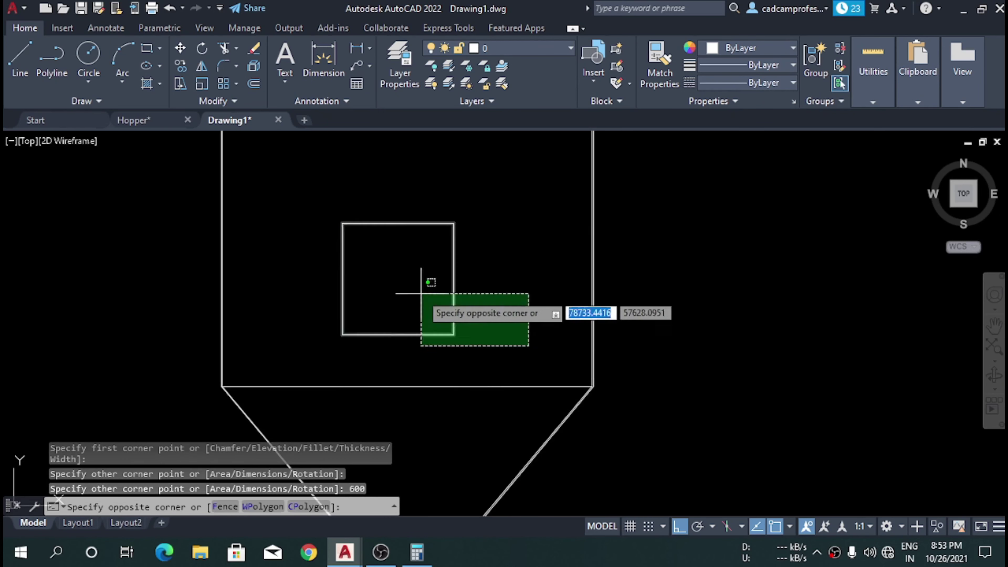
pyautogui.click(440, 311)
pyautogui.press('Return')
pyautogui.click(397, 335)
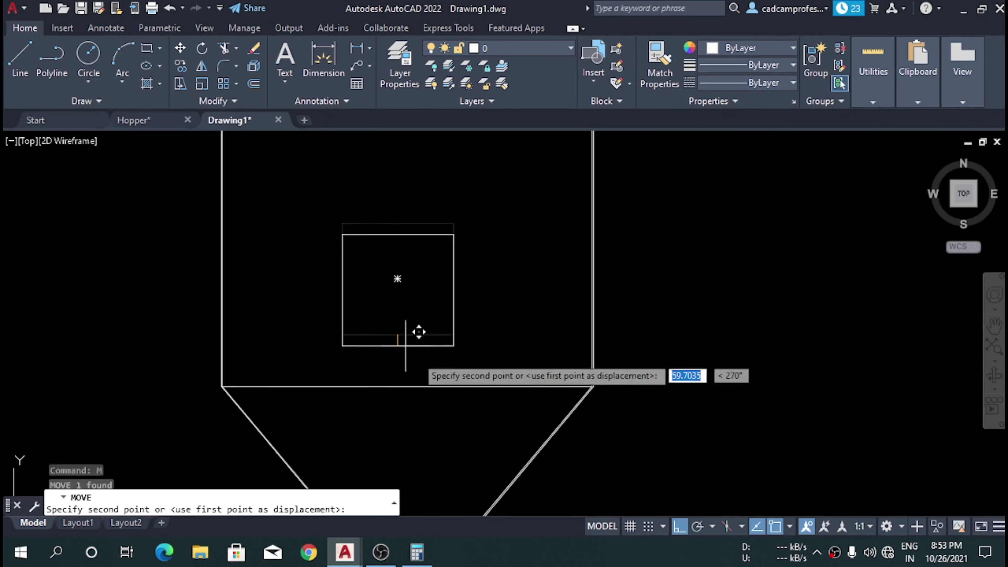
pyautogui.click(407, 386)
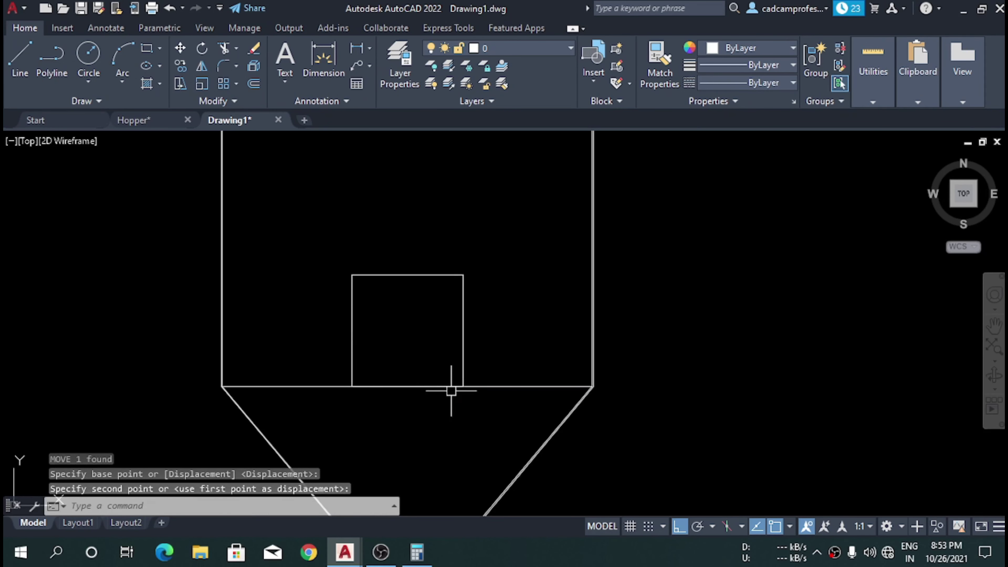
# - Move the square 75 straight up from the shell's lower line
pyautogui.click(476, 355)
pyautogui.click(443, 332)
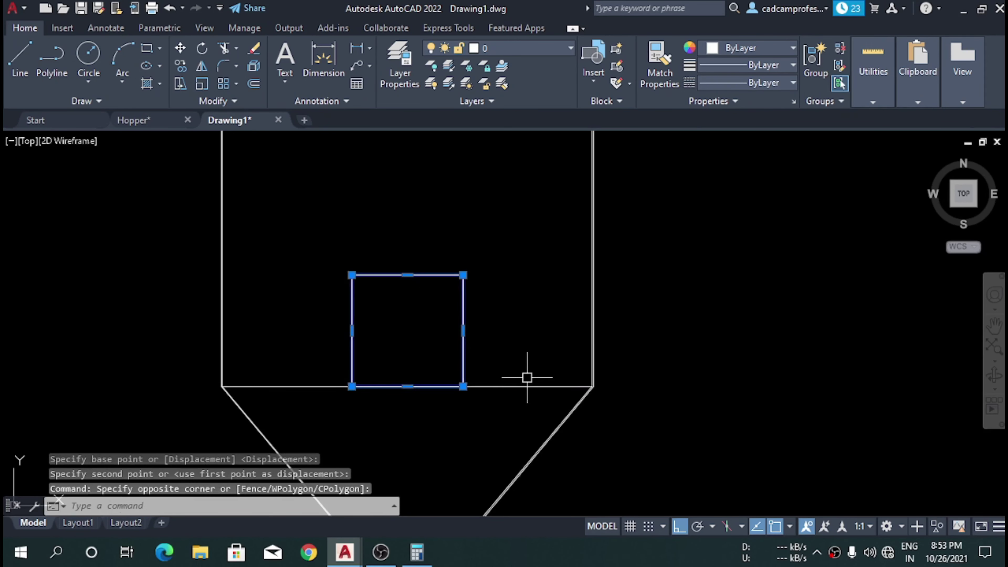
pyautogui.write('m')
pyautogui.press('Return')
pyautogui.click(708, 402)
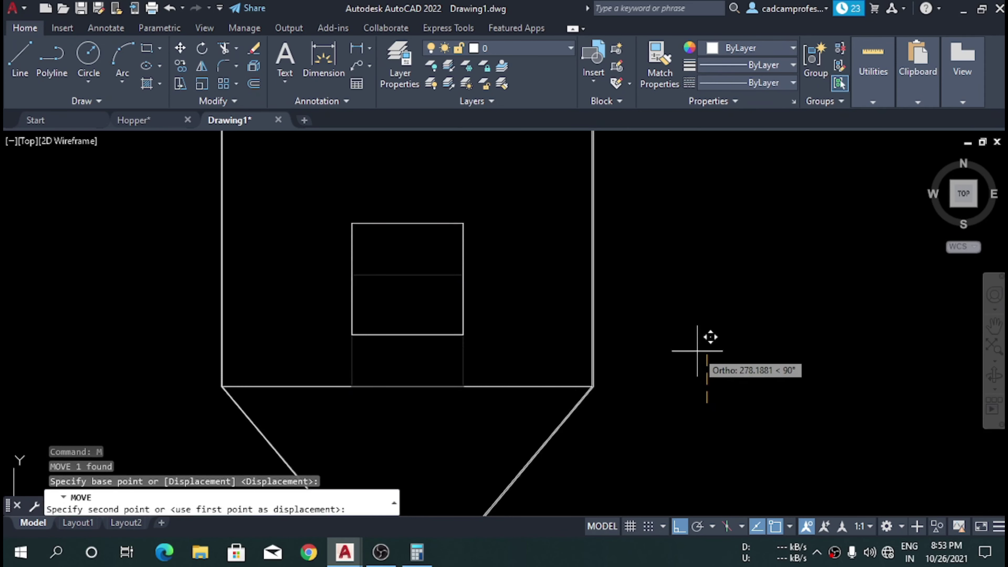
pyautogui.write('75')
pyautogui.press('Return')
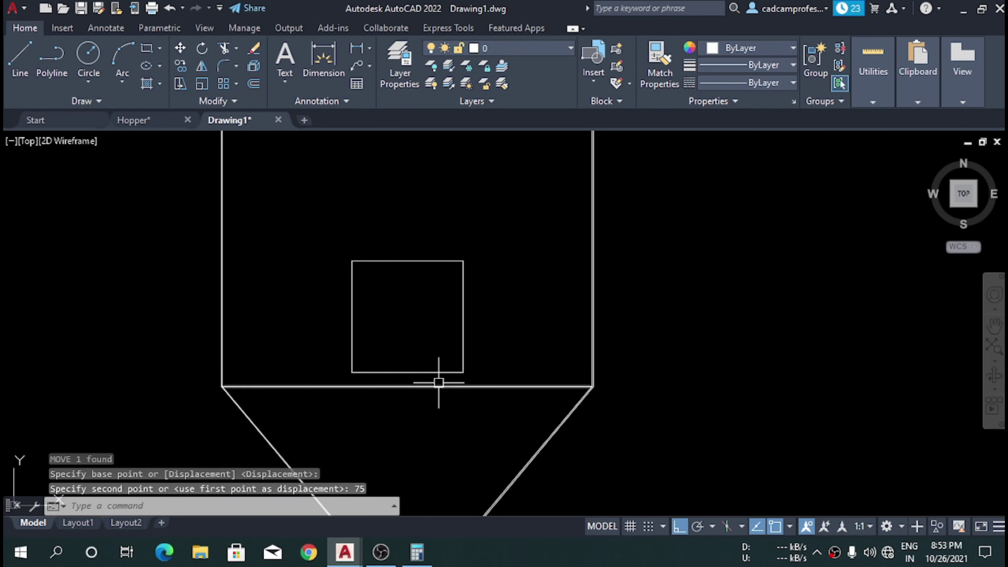
# - Verify the 75 gap below the square with a temporary linear dimension
pyautogui.scroll(6, 439, 383)
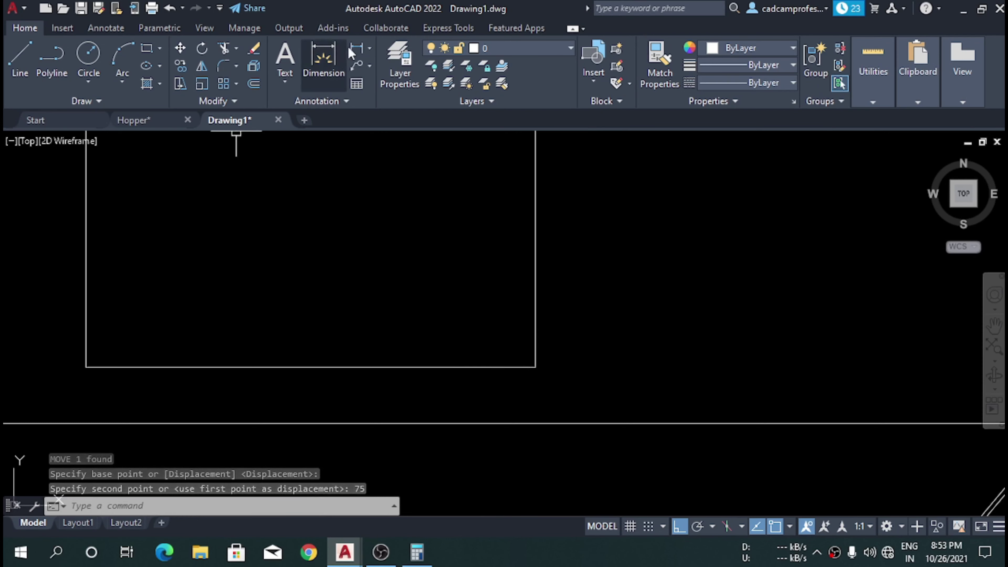
pyautogui.click(355, 48)
pyautogui.click(533, 419)
pyautogui.click(534, 362)
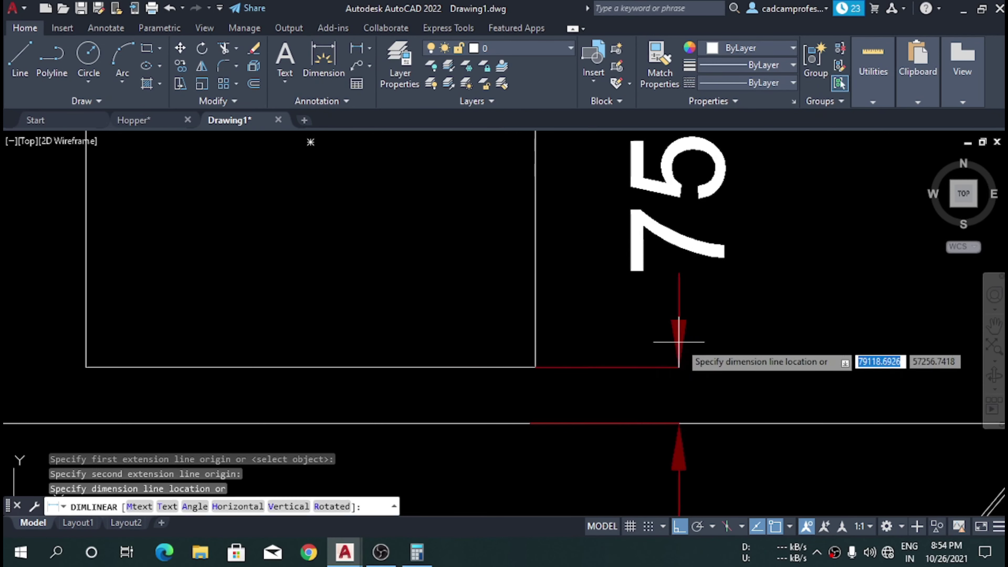
pyautogui.press('Escape')
pyautogui.scroll(-4, 594, 423)
pyautogui.scroll(2, 614, 366)
# - Offset the manhole square by 6 to create the inner frame
pyautogui.scroll(-4, 511, 338)
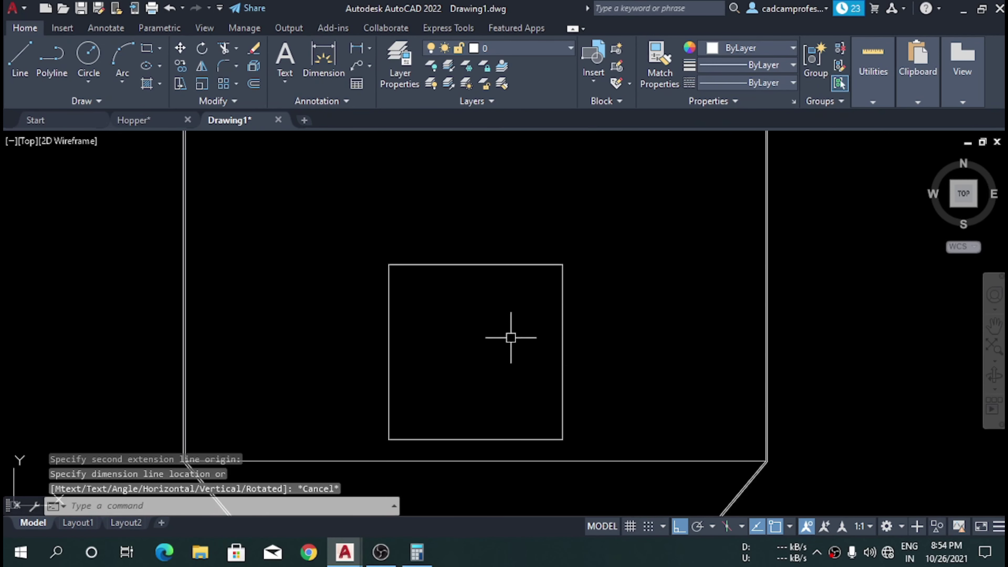
pyautogui.scroll(2, 601, 371)
pyautogui.click(562, 349)
pyautogui.click(555, 329)
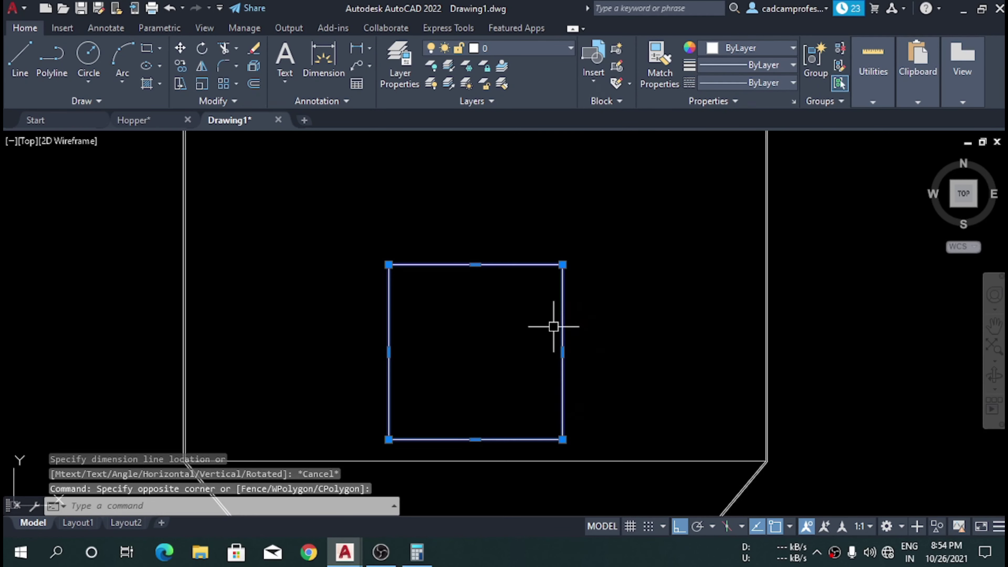
pyautogui.write('o')
pyautogui.press('Return')
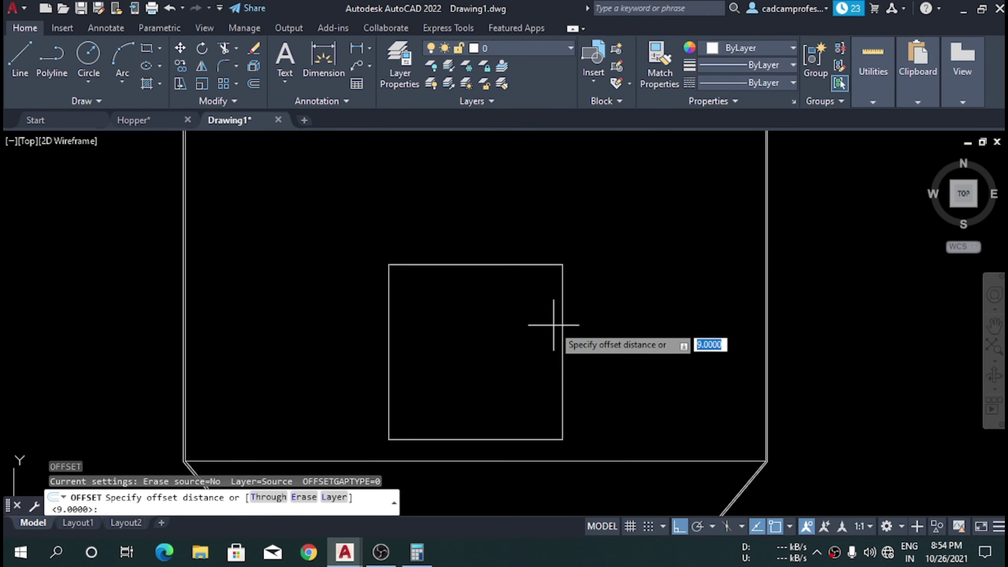
pyautogui.write('6')
pyautogui.press('Return')
pyautogui.click(563, 322)
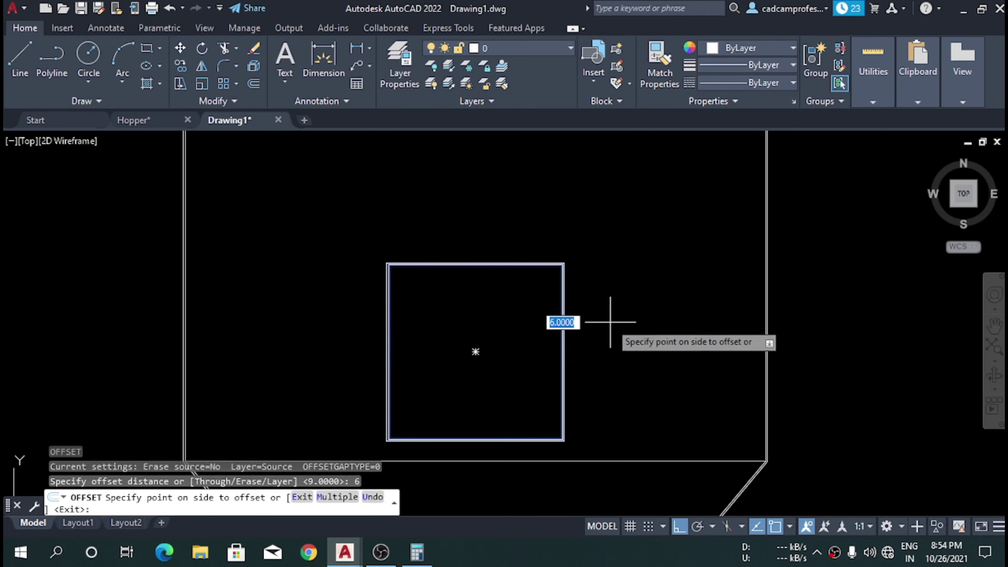
pyautogui.click(607, 328)
pyautogui.scroll(3, 569, 365)
pyautogui.click(579, 360)
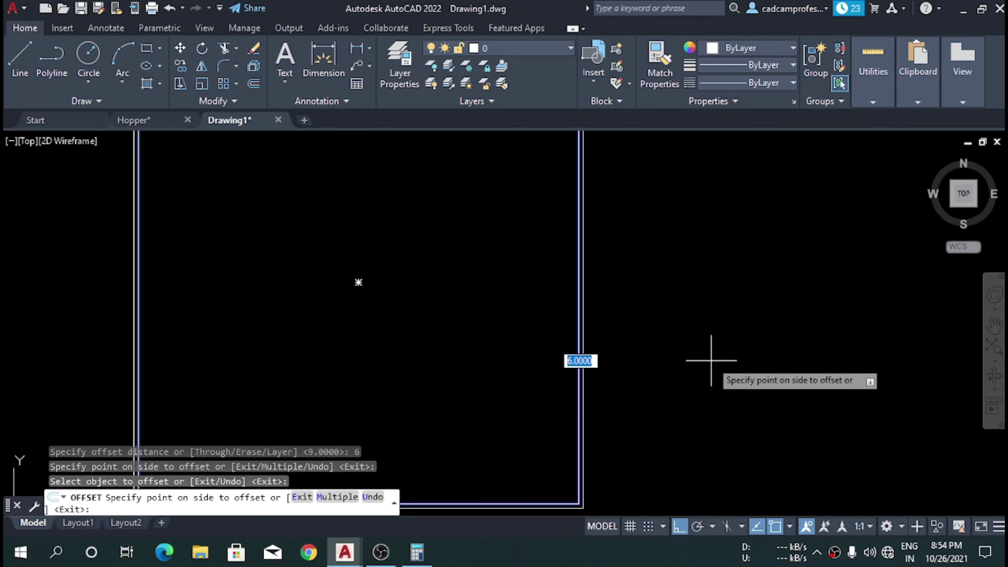
# - Offset the manhole outline by 50 to create the outer frame
pyautogui.write('50')
pyautogui.press('Return')
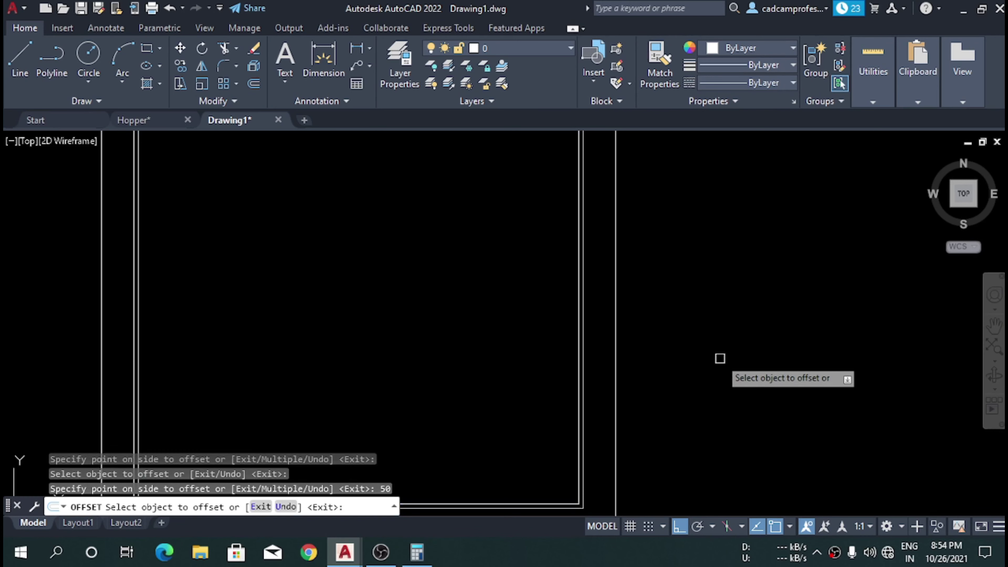
pyautogui.scroll(-5, 532, 373)
pyautogui.press('Escape')
pyautogui.scroll(2, 520, 317)
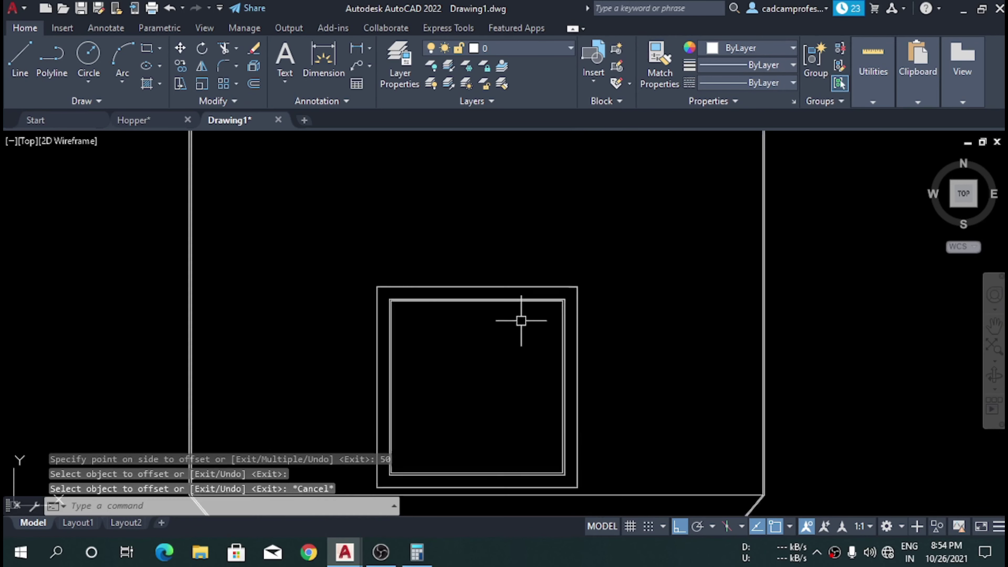
pyautogui.scroll(4, 520, 318)
# - Check the outer frame measures 700 across, then return to Hopper.dwg
pyautogui.click(356, 48)
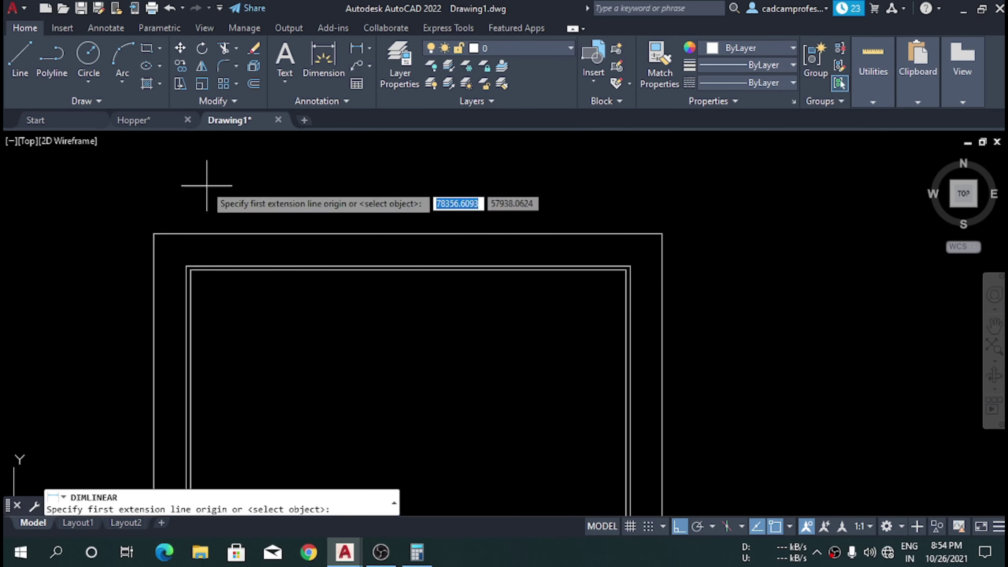
pyautogui.click(154, 233)
pyautogui.click(671, 237)
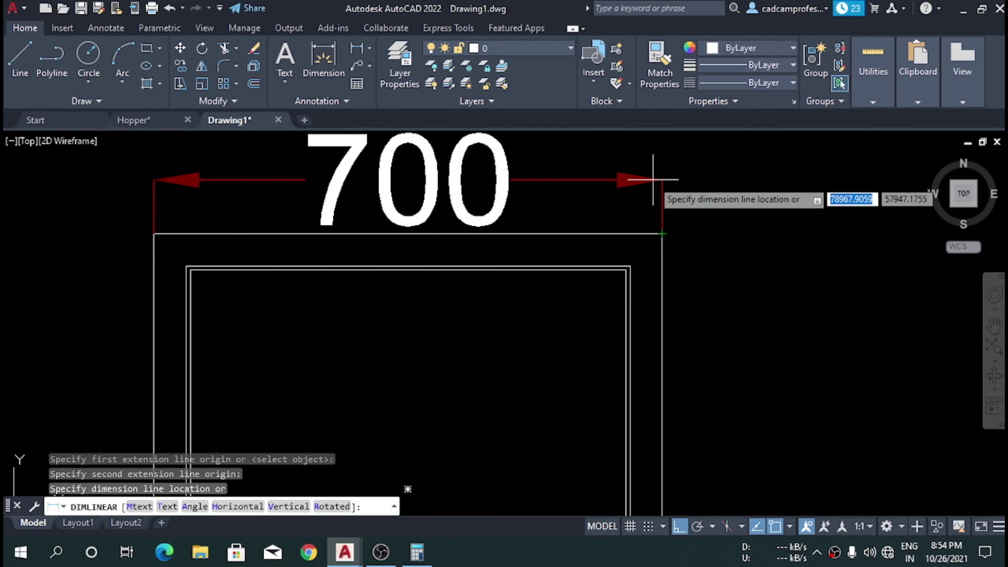
pyautogui.scroll(-3, 461, 323)
pyautogui.scroll(2, 496, 191)
pyautogui.press('Escape')
pyautogui.scroll(-2, 486, 191)
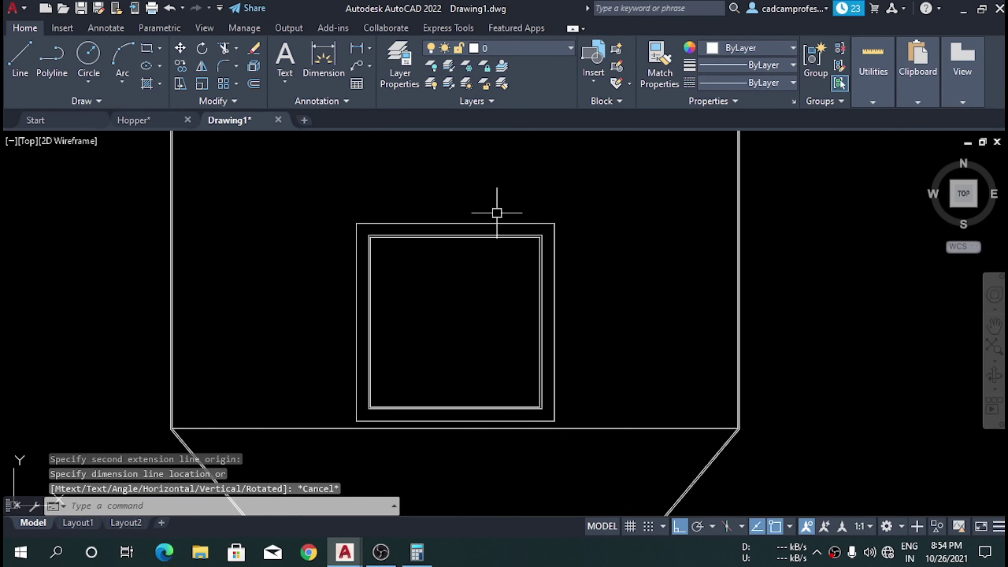
pyautogui.click(141, 124)
pyautogui.scroll(2, 476, 345)
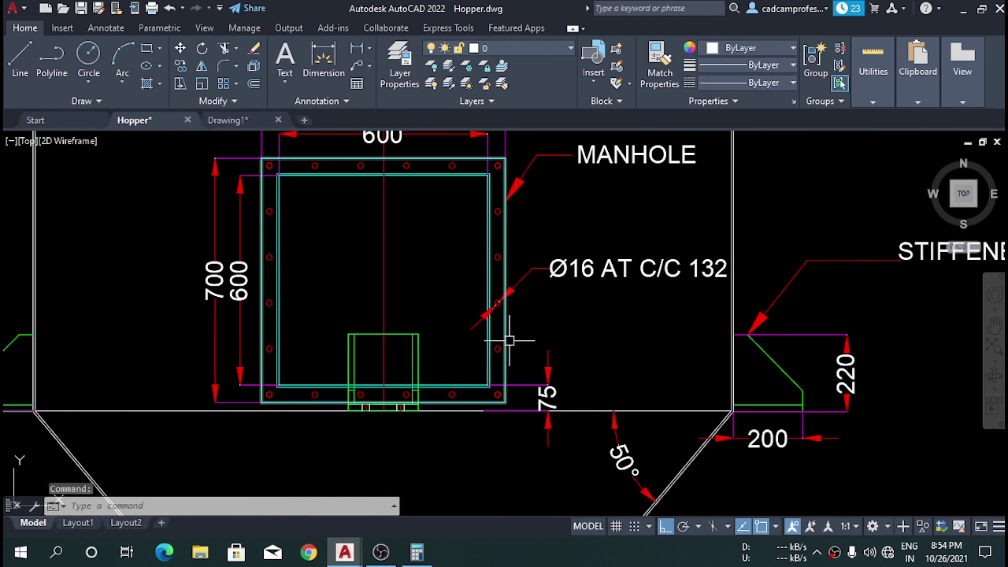
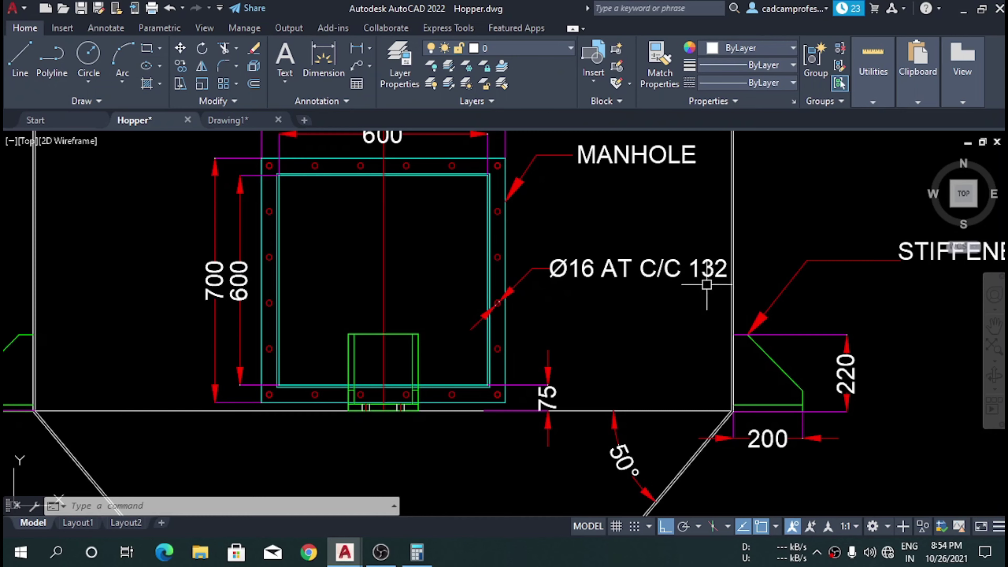
# - Switch to the Drawing1 drawing and abandon a first line attempt at the lower-right corner
pyautogui.click(233, 120)
pyautogui.scroll(4, 556, 229)
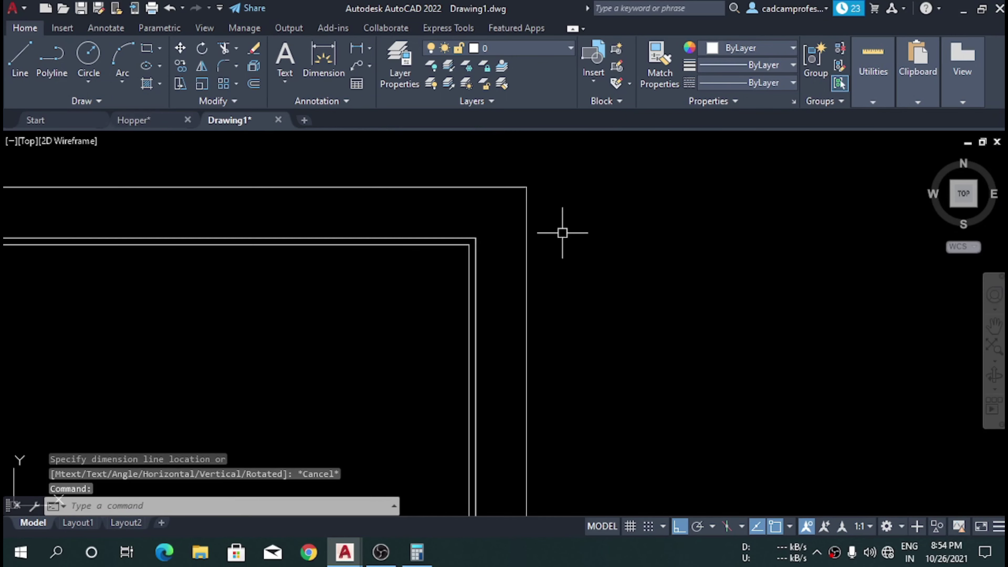
pyautogui.press('Return')
pyautogui.scroll(3, 515, 235)
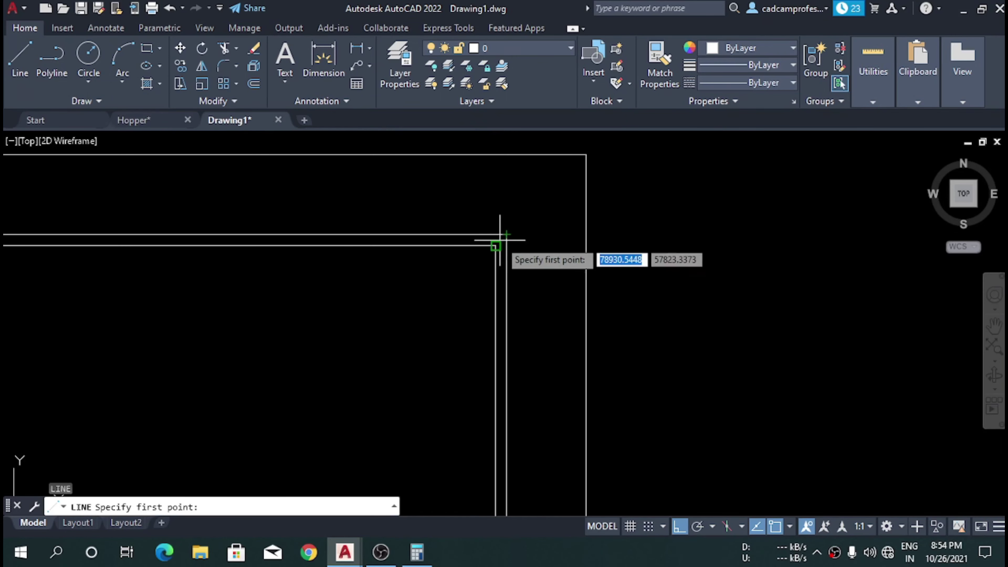
pyautogui.click(501, 234)
pyautogui.scroll(-5, 567, 190)
pyautogui.press('Escape')
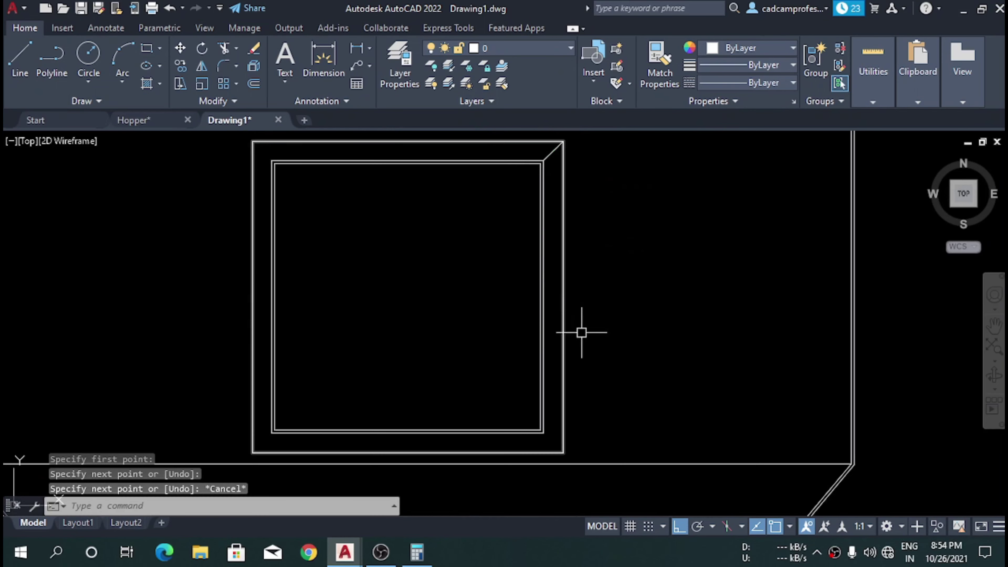
pyautogui.scroll(4, 588, 437)
# - Draw a diagonal line from the flange's inner lower-right corner to its outer lower-right corner
pyautogui.press('Return')
pyautogui.click(566, 393)
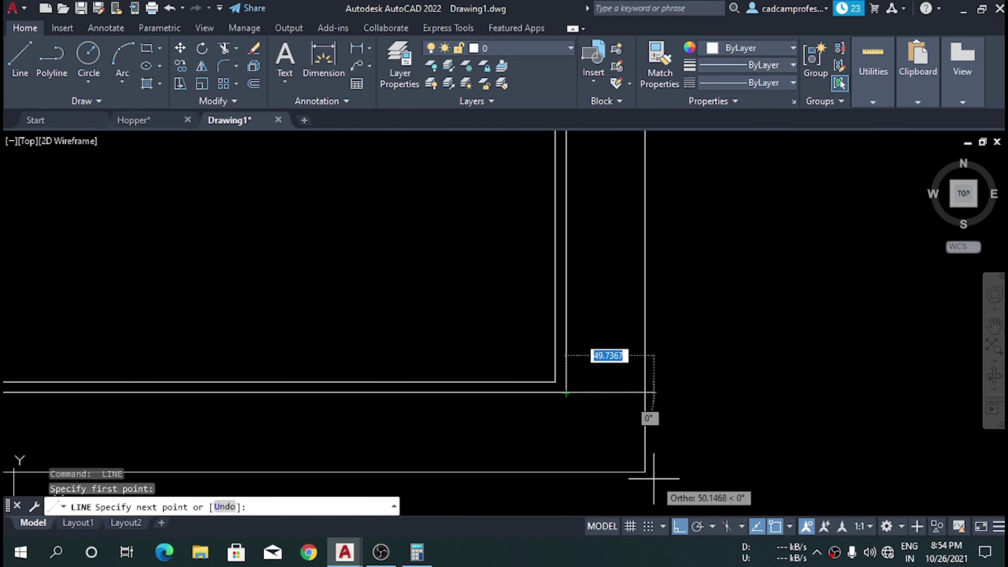
pyautogui.click(645, 472)
pyautogui.press('Escape')
pyautogui.click(629, 428)
pyautogui.press('Escape')
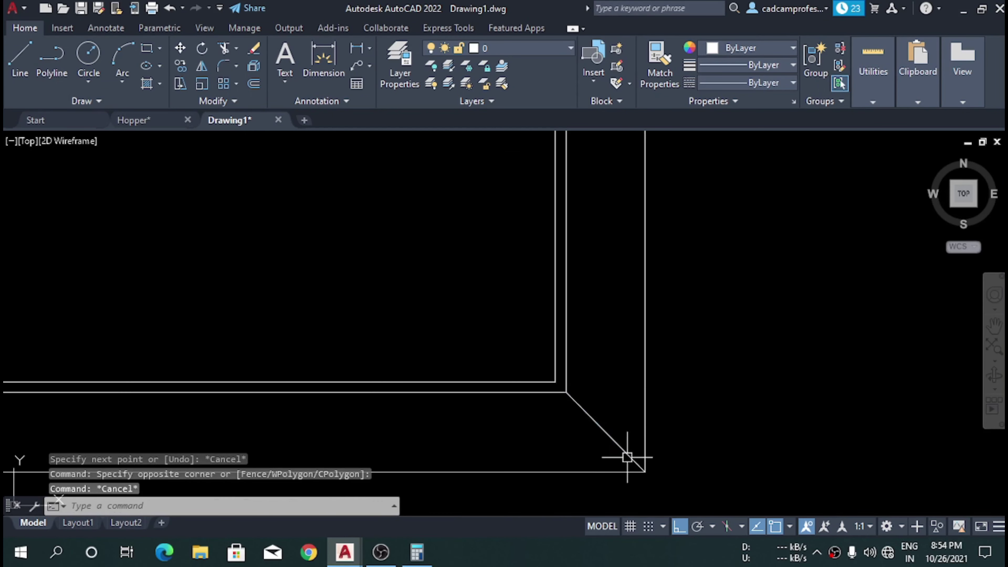
# - Draw a 16-diameter circle centred on the corner diagonal's midpoint
pyautogui.write('c')
pyautogui.press('Return')
pyautogui.click(605, 432)
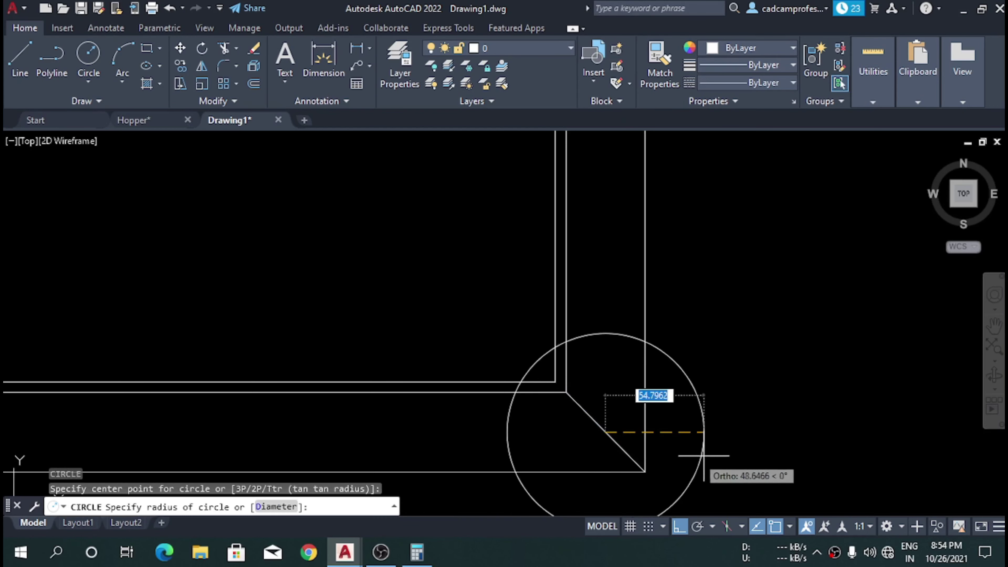
pyautogui.write('d')
pyautogui.press('Return')
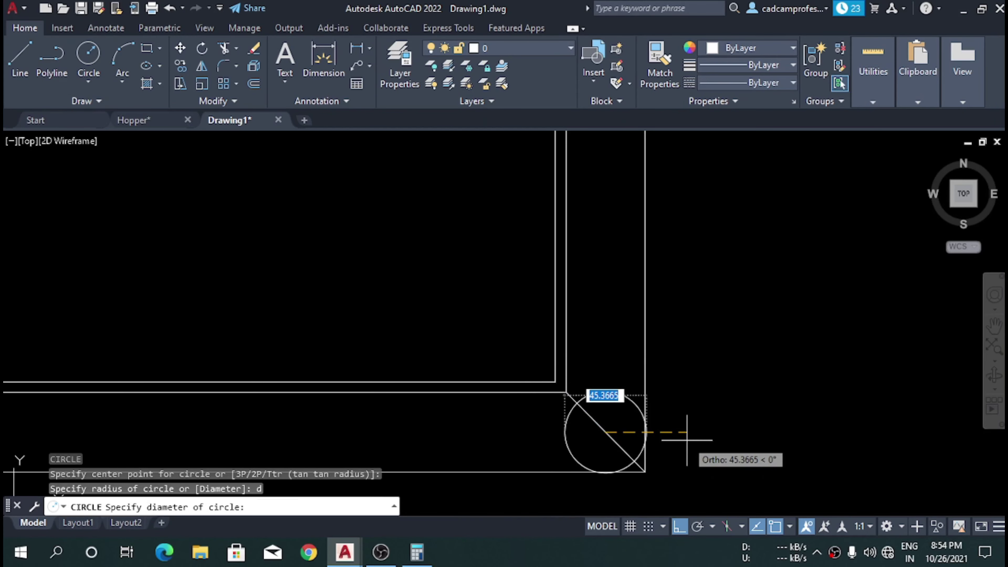
pyautogui.write('16')
pyautogui.press('Return')
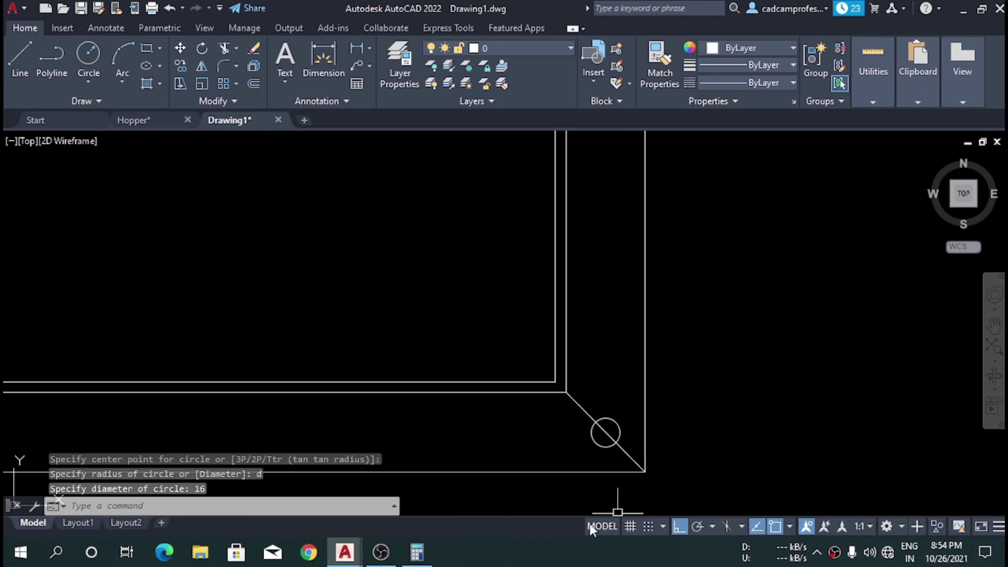
pyautogui.scroll(4, 610, 449)
# - Set the new circle's colour to Red, correcting an initial Yellow, then reselect it
pyautogui.click(661, 406)
pyautogui.click(563, 439)
pyautogui.scroll(-2, 548, 451)
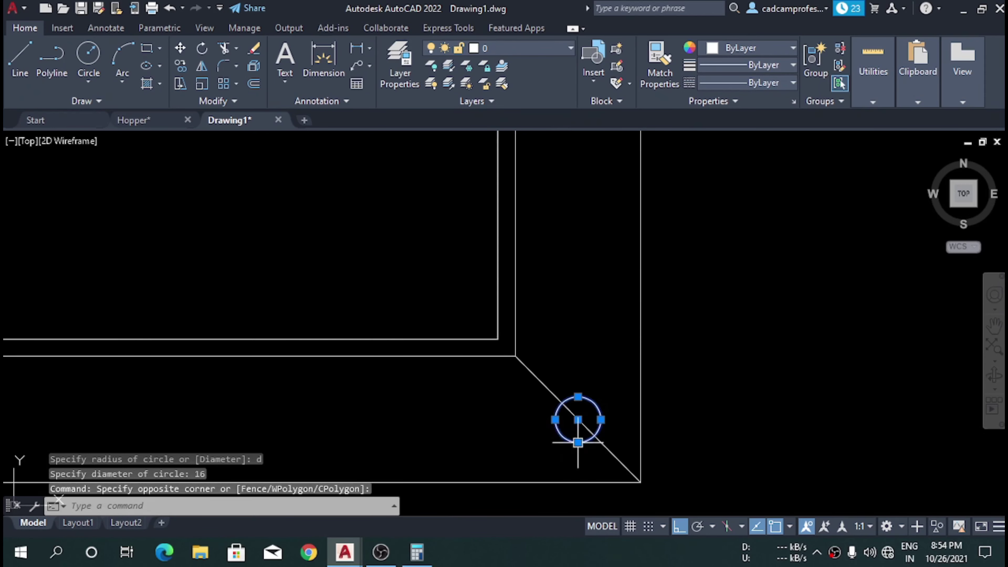
pyautogui.click(741, 52)
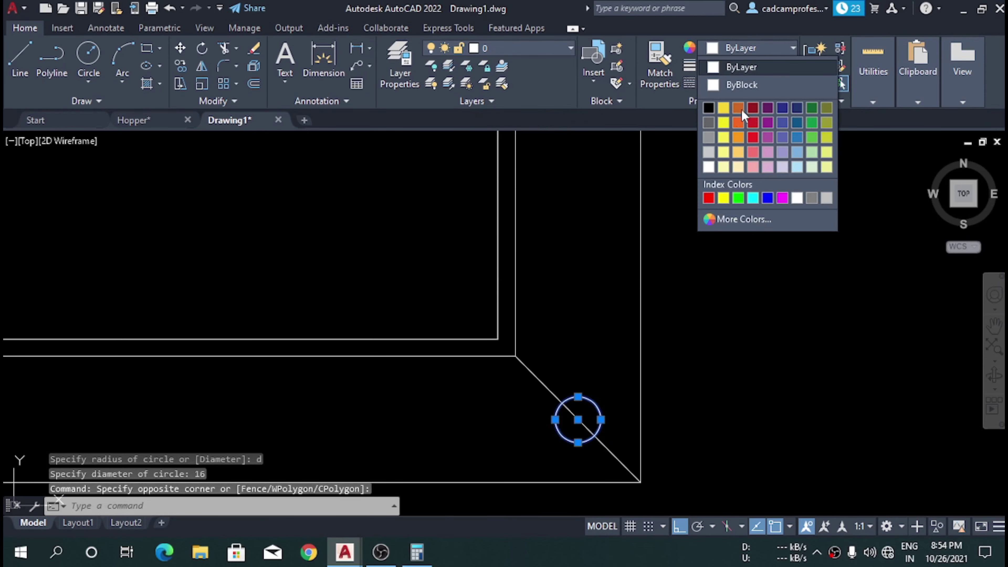
pyautogui.click(717, 189)
pyautogui.click(741, 48)
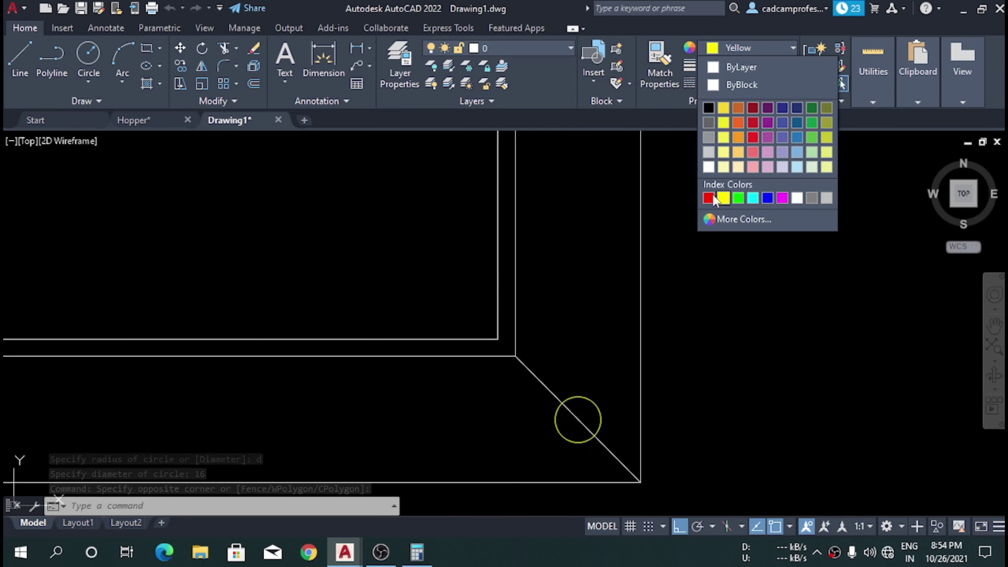
pyautogui.click(705, 190)
pyautogui.press('Escape')
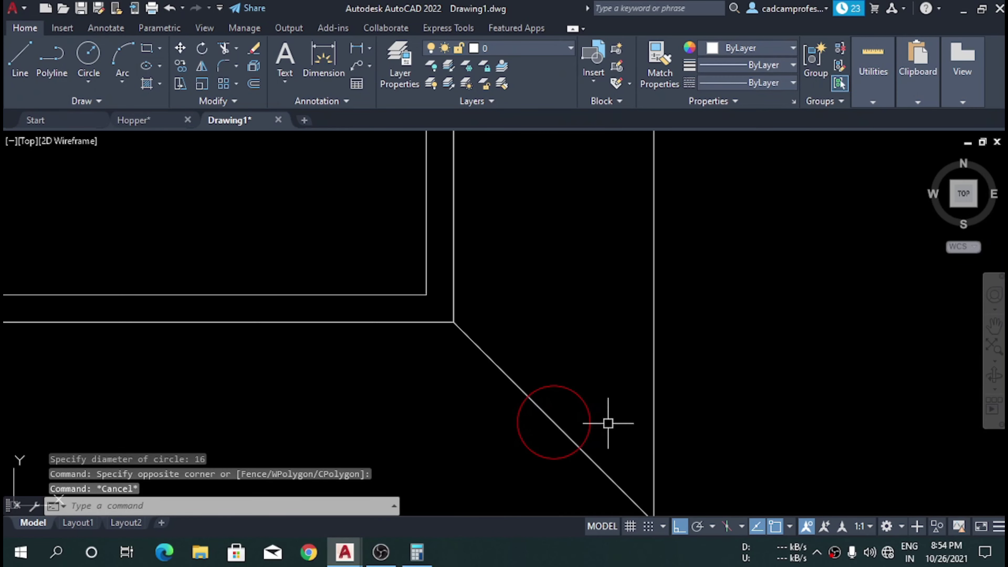
pyautogui.click(707, 461)
pyautogui.click(576, 384)
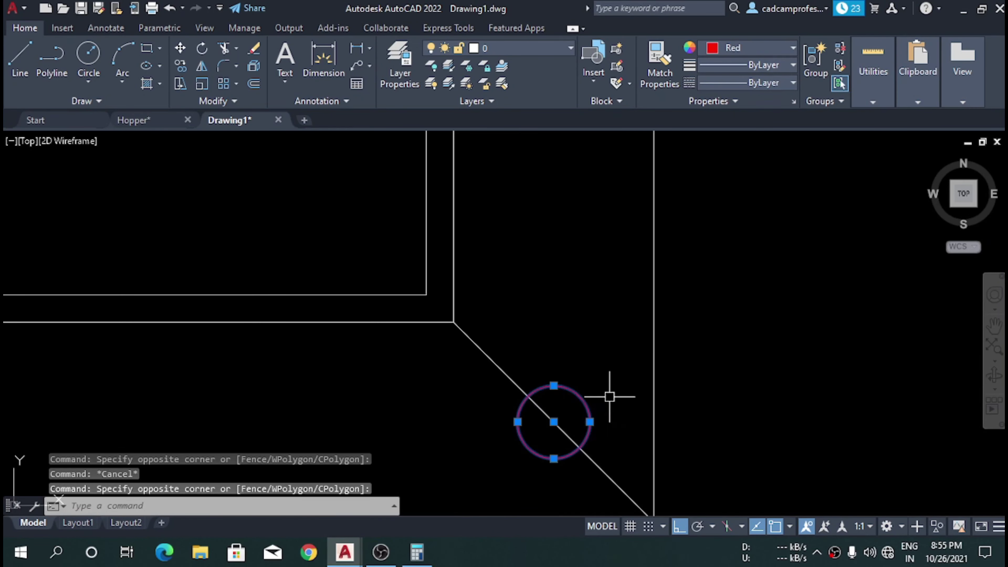
# - Copy the red circle 132 units above the original
pyautogui.write('co')
pyautogui.press('Return')
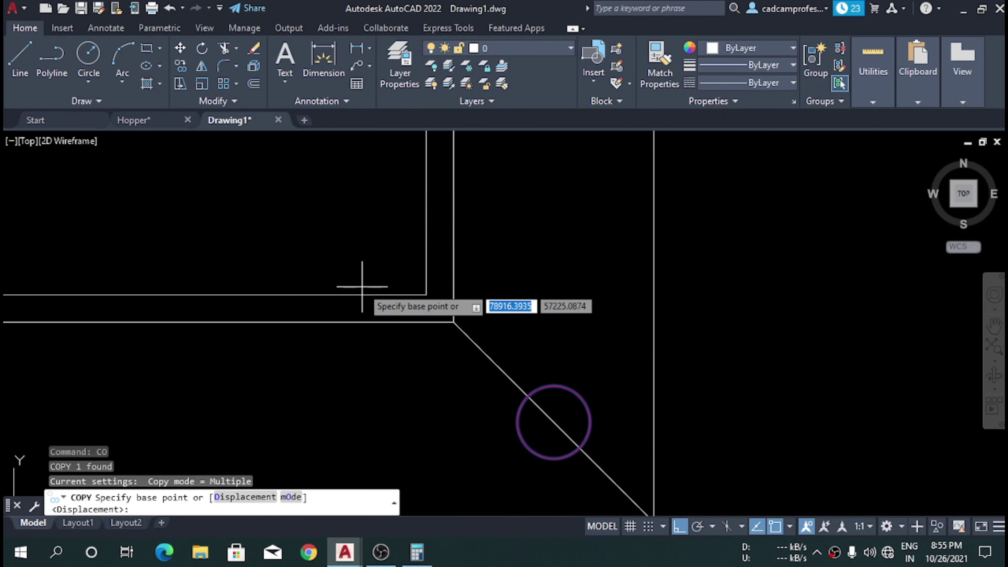
pyautogui.scroll(-1, 362, 286)
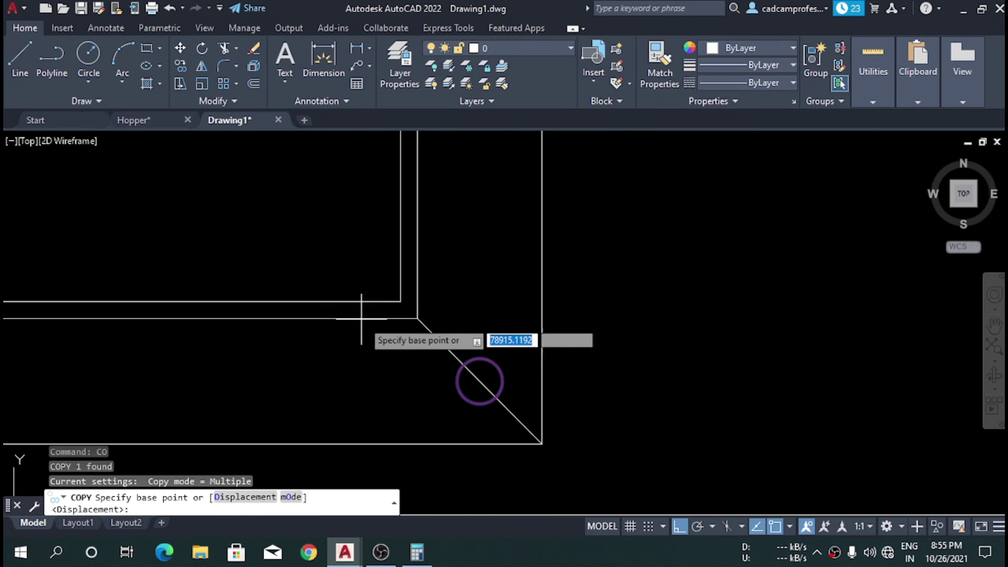
pyautogui.click(480, 381)
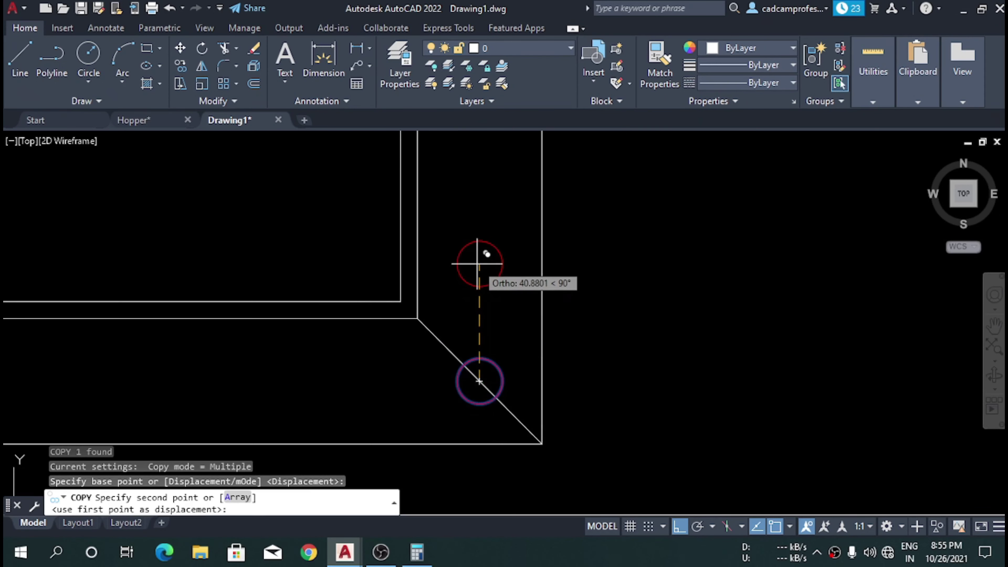
pyautogui.write('132')
pyautogui.press('Return')
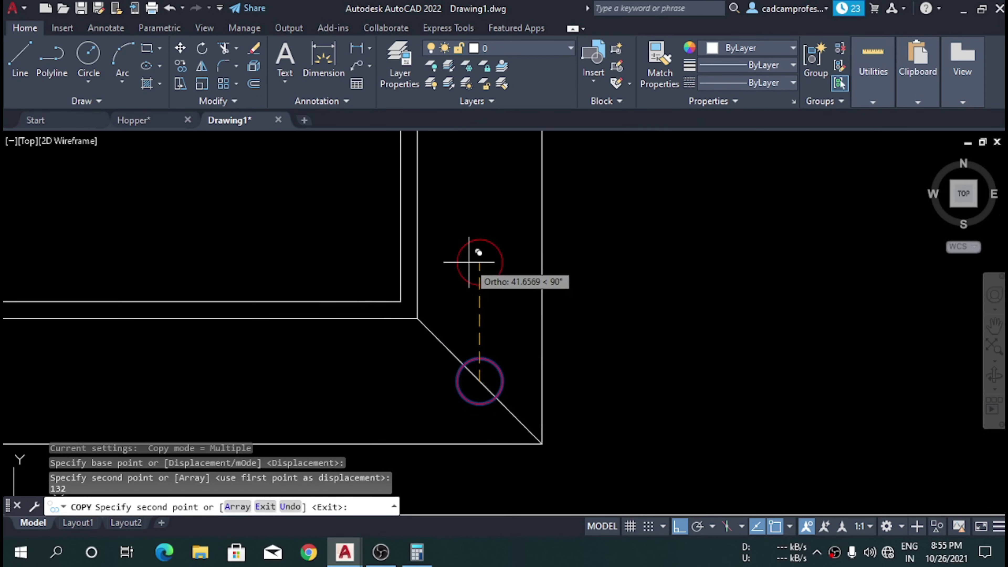
pyautogui.scroll(-4, 472, 306)
pyautogui.press('Escape')
# - Copy the upper circle four more times up the flange's right edge
pyautogui.scroll(2, 470, 256)
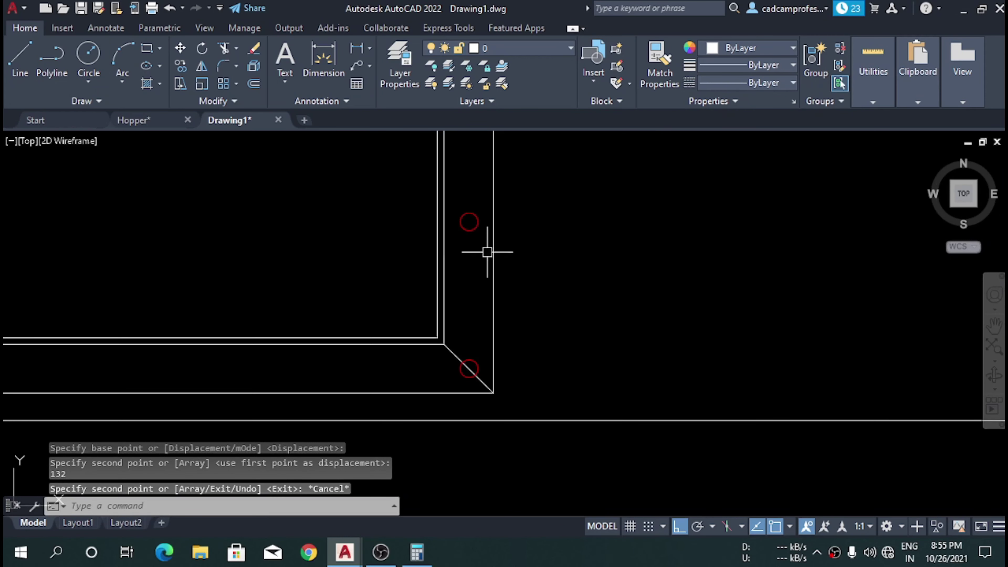
pyautogui.moveTo(587, 206); pyautogui.dragTo(460, 250)
pyautogui.press('Return')
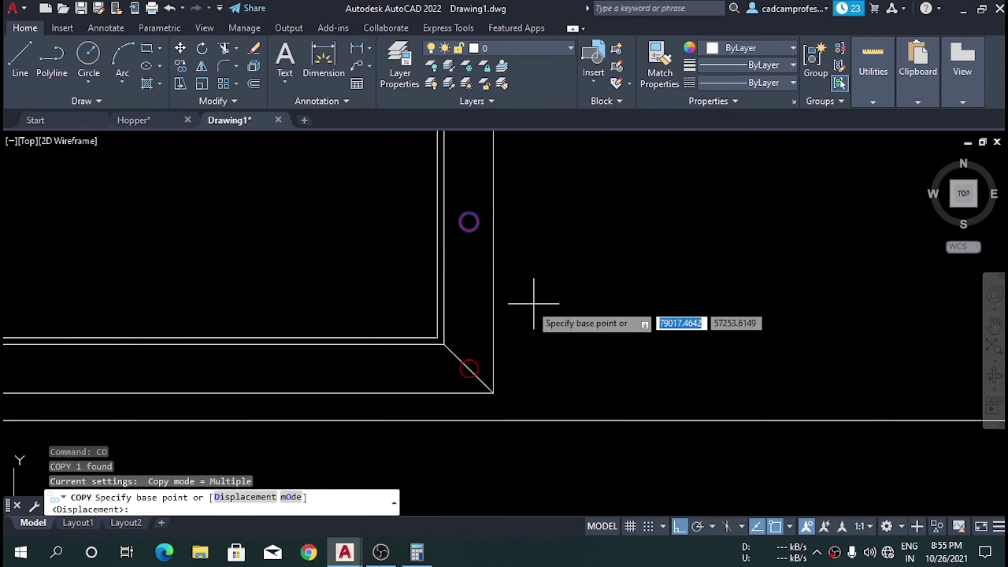
pyautogui.scroll(5, 461, 367)
pyautogui.scroll(-2, 510, 459)
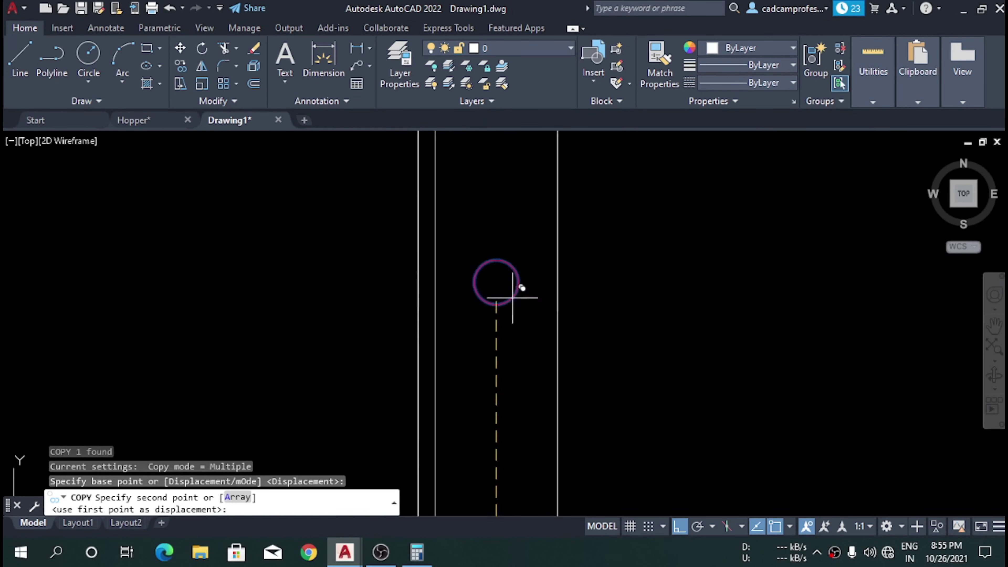
pyautogui.click(488, 272)
pyautogui.scroll(2, 522, 286)
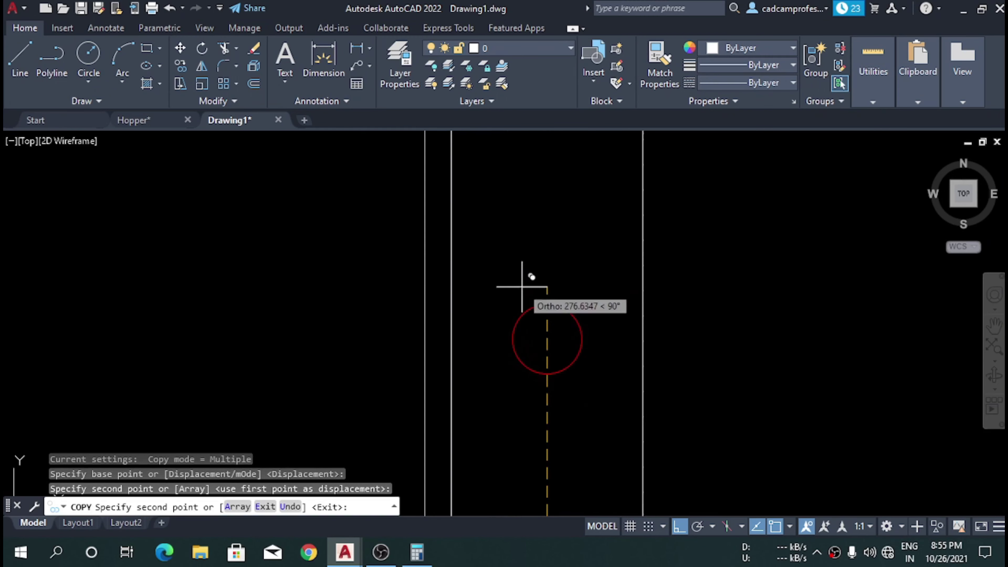
pyautogui.click(547, 337)
pyautogui.scroll(-2, 556, 393)
pyautogui.click(561, 236)
pyautogui.scroll(-2, 543, 360)
pyautogui.scroll(2, 543, 361)
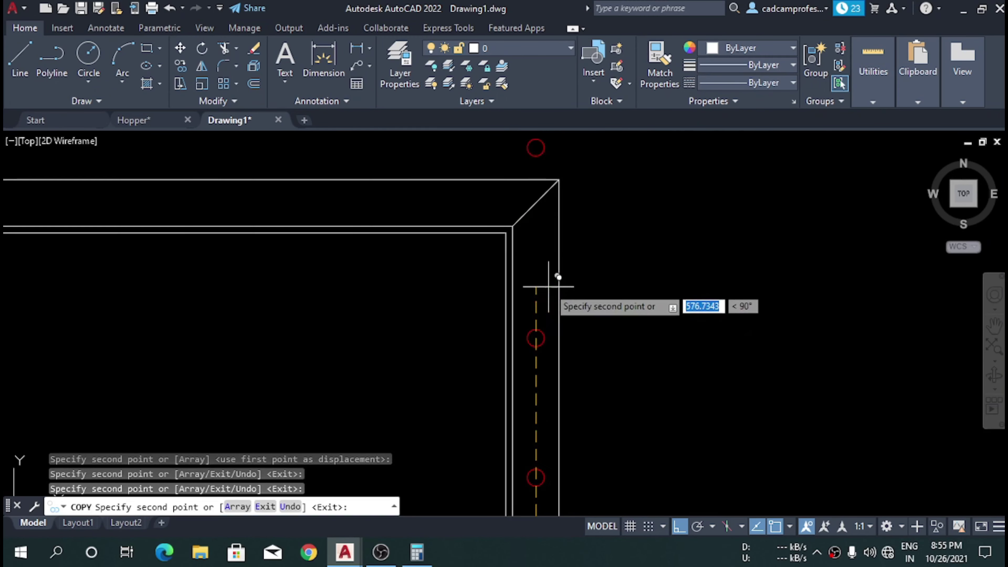
pyautogui.click(536, 339)
pyautogui.press('Return')
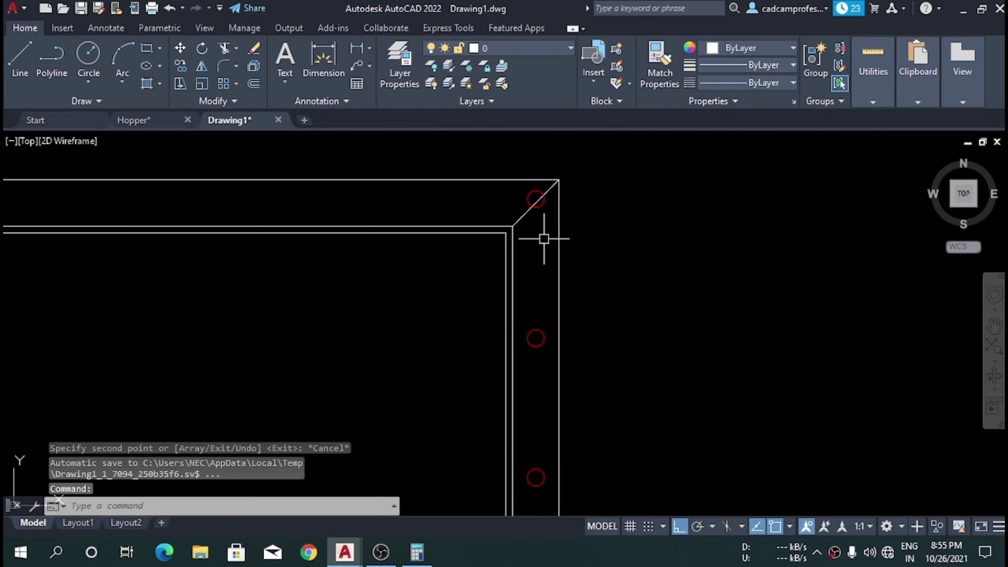
# - Delete the corner diagonal line
pyautogui.scroll(2, 546, 234)
pyautogui.click(456, 191)
pyautogui.click(408, 187)
pyautogui.click(495, 243)
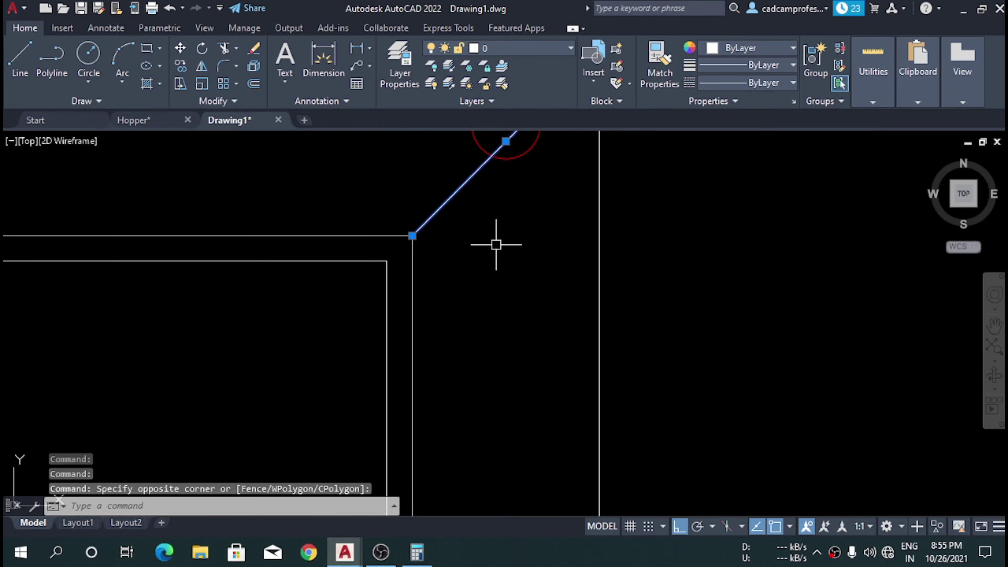
pyautogui.press('Delete')
pyautogui.scroll(-2, 488, 282)
pyautogui.scroll(2, 506, 257)
# - Move the top circle to the flange's upper corner
pyautogui.click(506, 256)
pyautogui.click(502, 223)
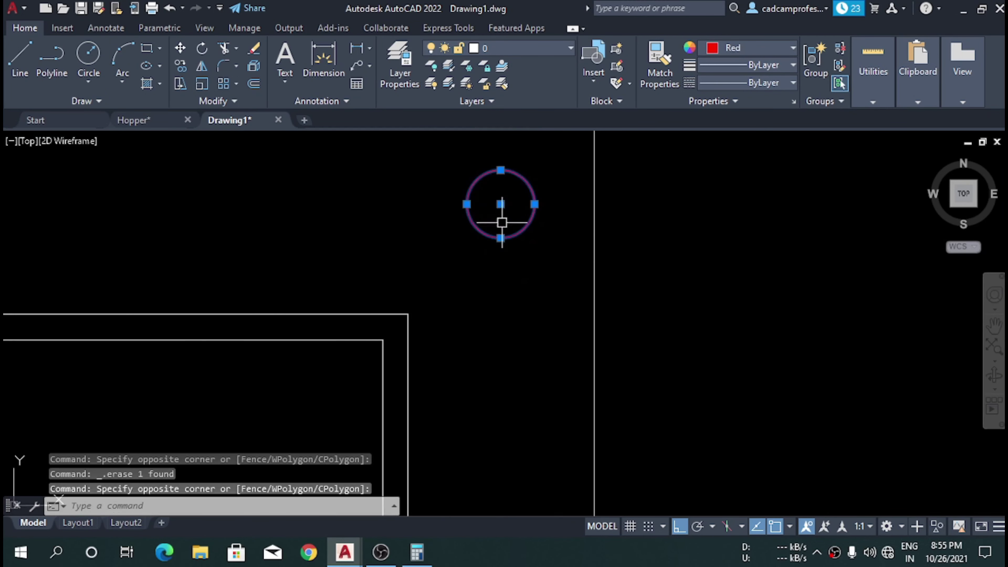
pyautogui.write('m')
pyautogui.press('Return')
pyautogui.click(724, 363)
pyautogui.scroll(-5, 623, 302)
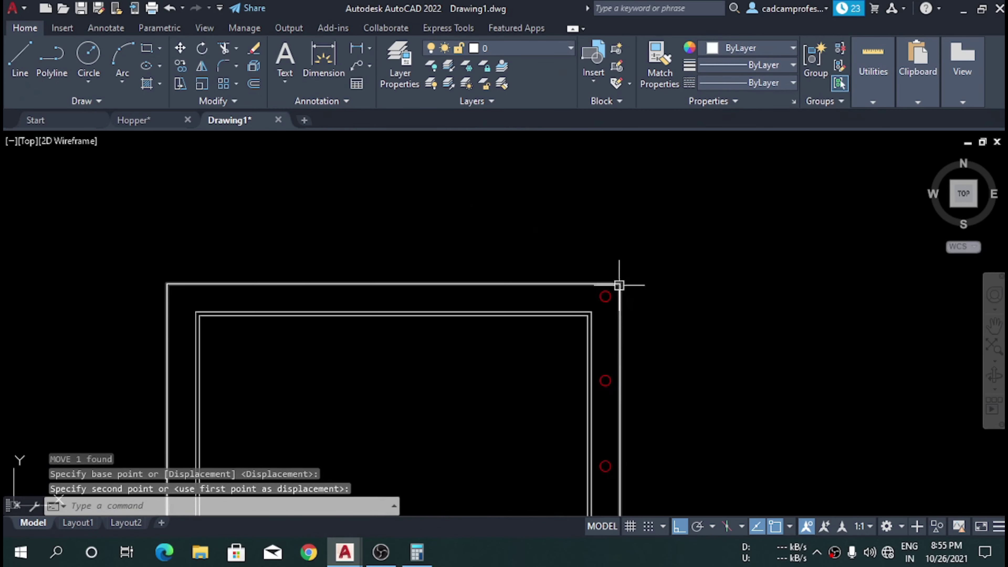
pyautogui.scroll(-3, 544, 219)
pyautogui.scroll(-2, 552, 224)
pyautogui.scroll(2, 556, 401)
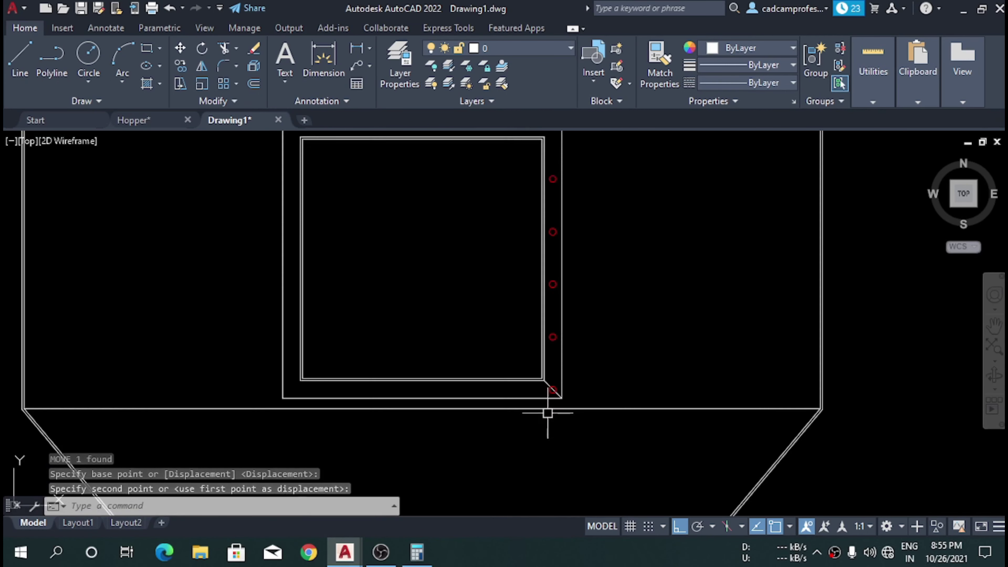
pyautogui.scroll(-2, 540, 441)
pyautogui.click(543, 278)
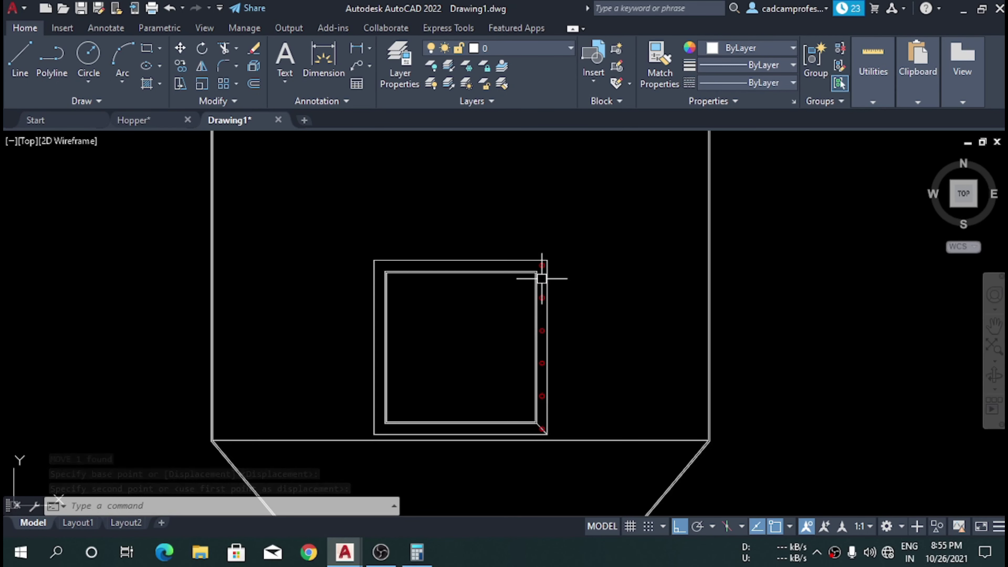
pyautogui.scroll(2, 545, 303)
pyautogui.scroll(-2, 534, 223)
# - Window-select the right-edge red circles, excluding the corner diagonal
pyautogui.click(479, 180)
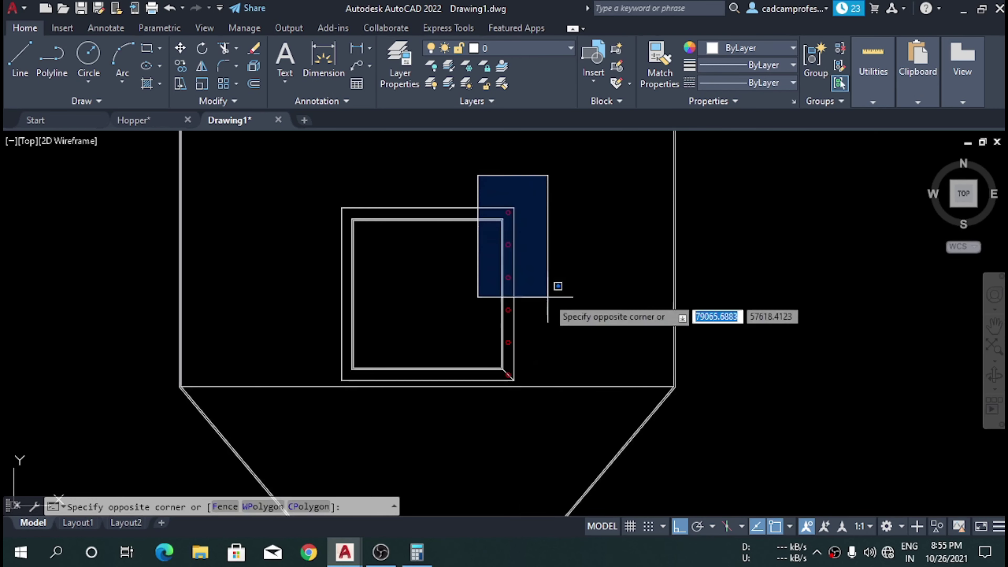
pyautogui.click(573, 395)
pyautogui.scroll(3, 512, 391)
pyautogui.scroll(4, 500, 347)
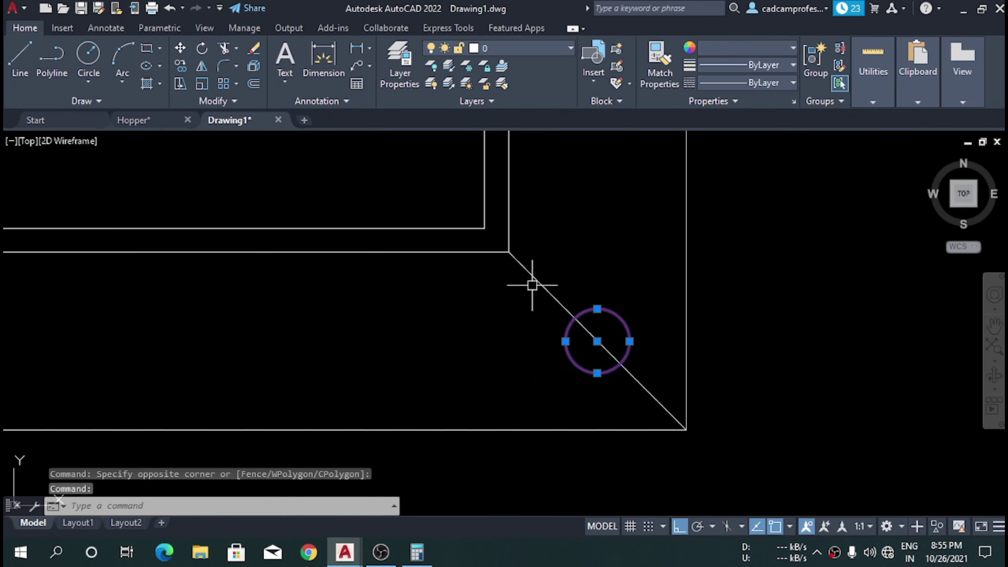
pyautogui.keyDown('shift'); pyautogui.click(470, 331); pyautogui.keyUp('shift')
pyautogui.keyDown('shift'); pyautogui.click(571, 274); pyautogui.keyUp('shift')
pyautogui.scroll(-4, 443, 400)
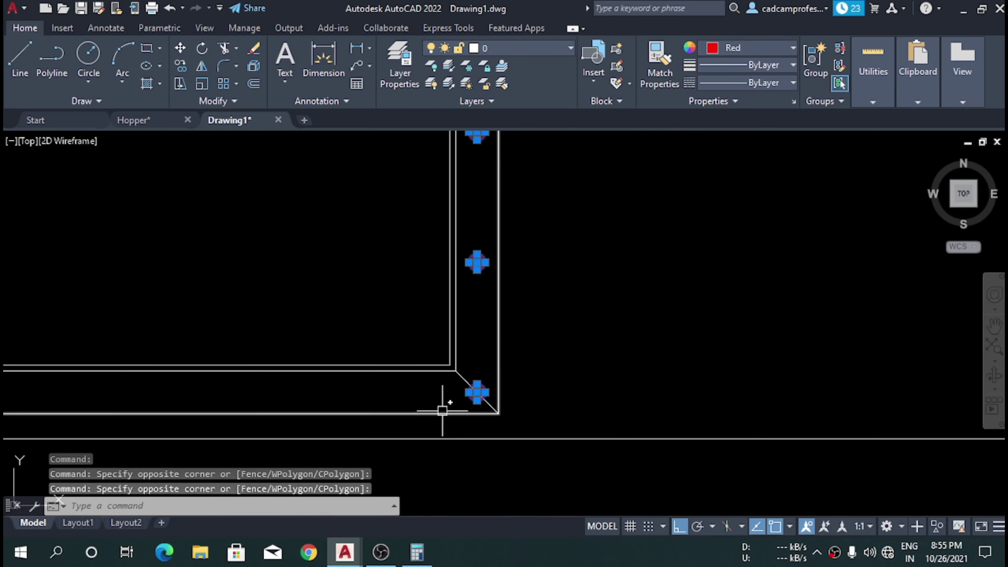
pyautogui.scroll(-3, 479, 432)
# - Polar-array the edge holes as 4 items around the square's centre
pyautogui.write('ar')
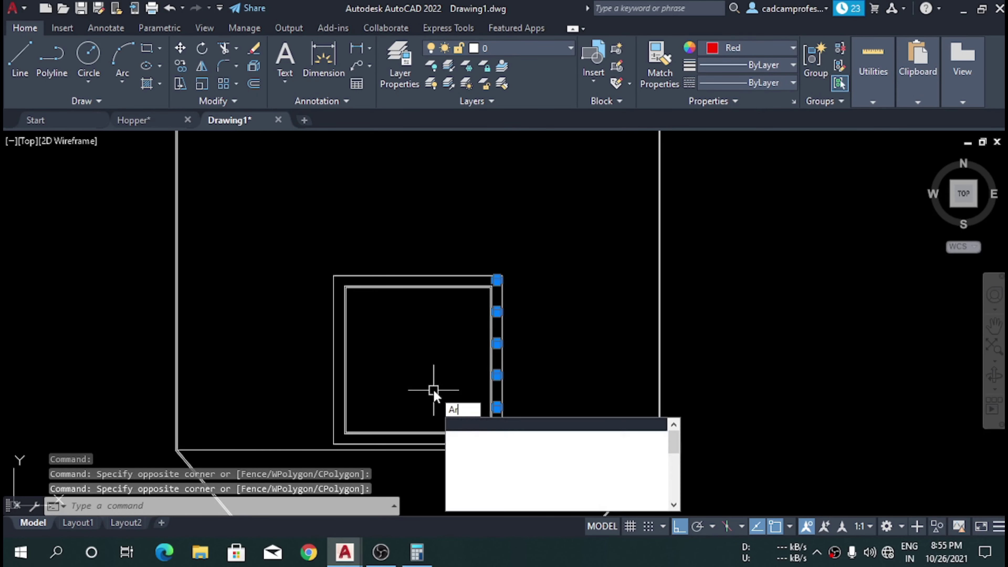
pyautogui.press('Return')
pyautogui.write('po')
pyautogui.press('Return')
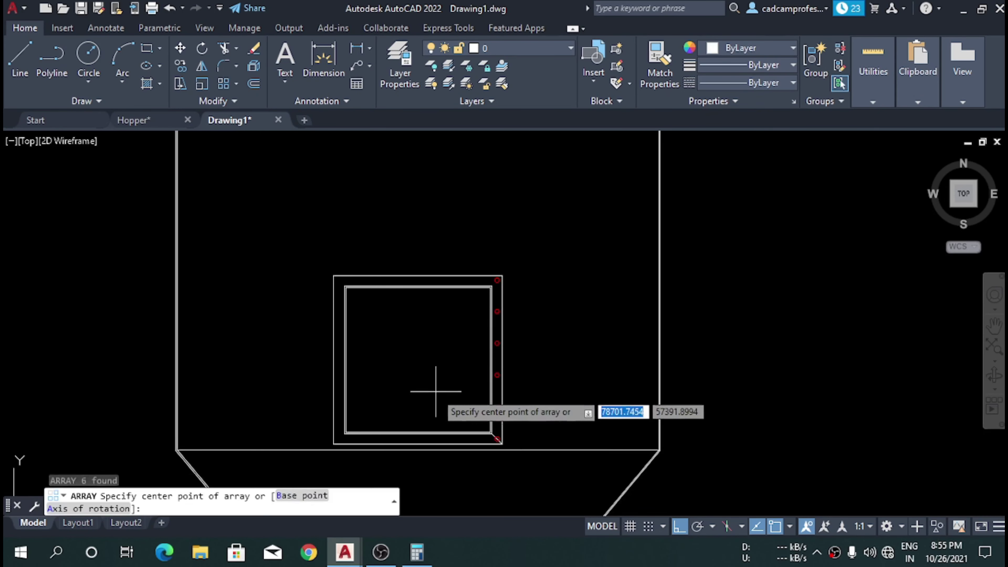
pyautogui.click(418, 359)
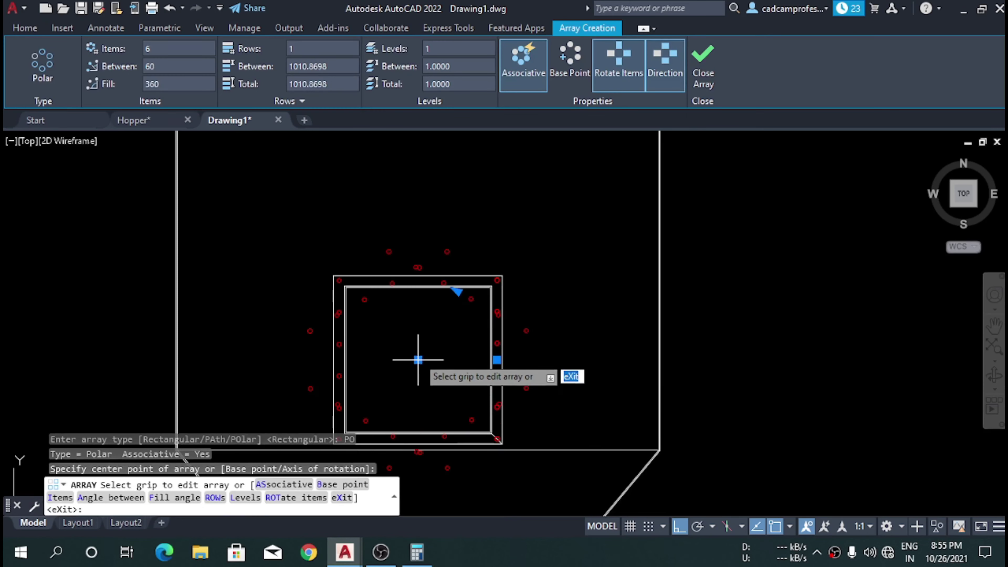
pyautogui.write('i')
pyautogui.press('Return')
pyautogui.write('4')
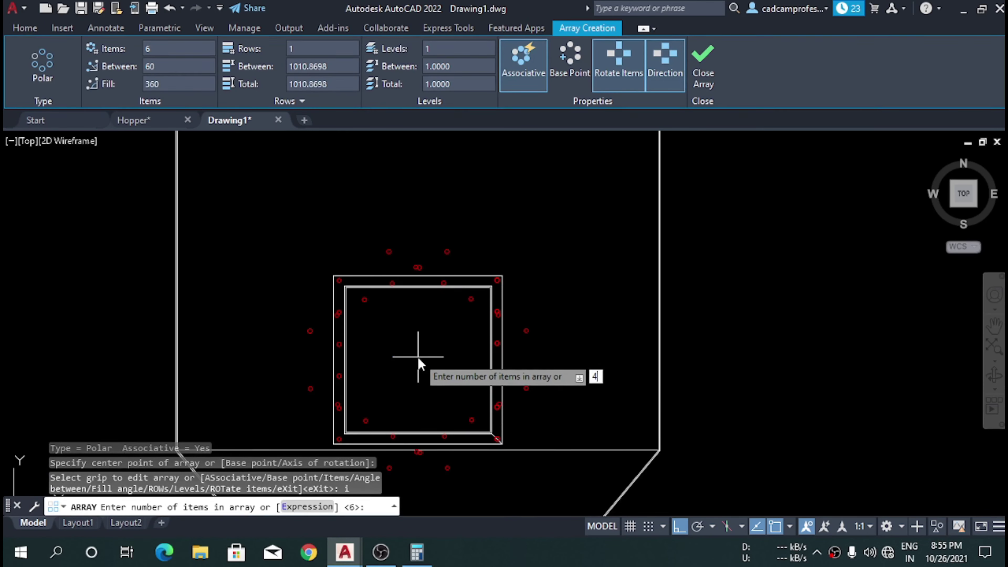
pyautogui.press('Return')
pyautogui.press('Return')
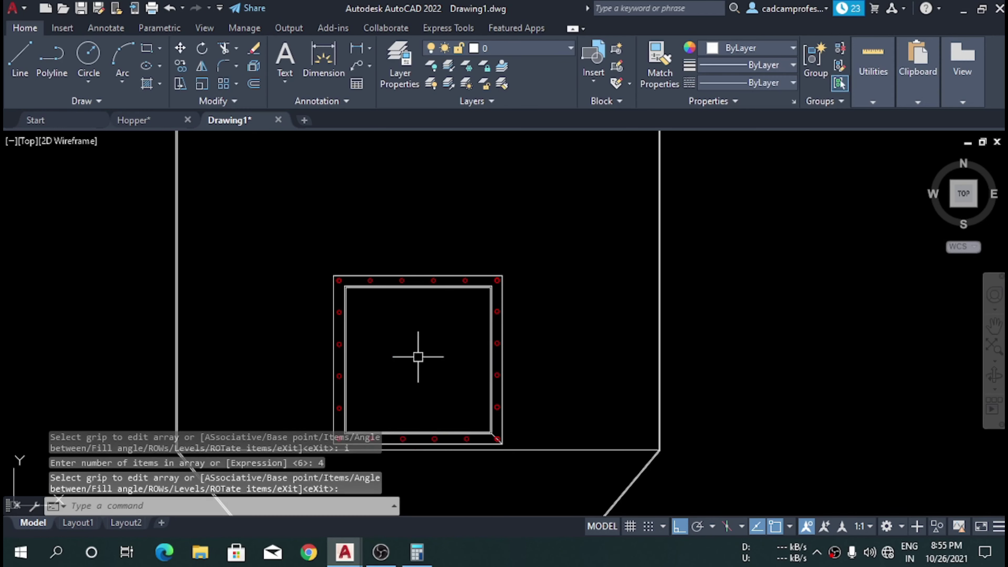
pyautogui.scroll(-2, 473, 405)
pyautogui.scroll(4, 417, 420)
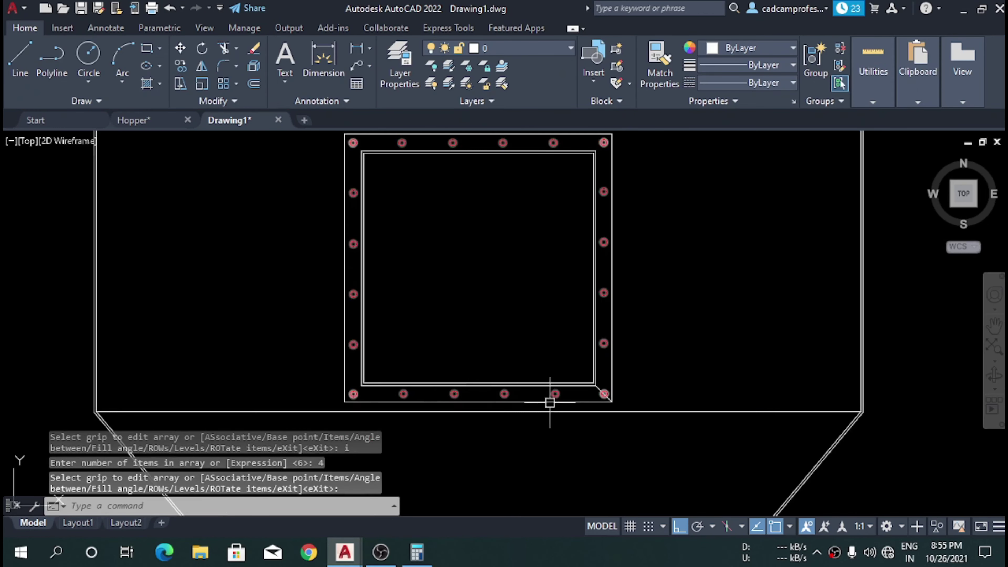
pyautogui.scroll(-2, 586, 431)
pyautogui.scroll(2, 602, 334)
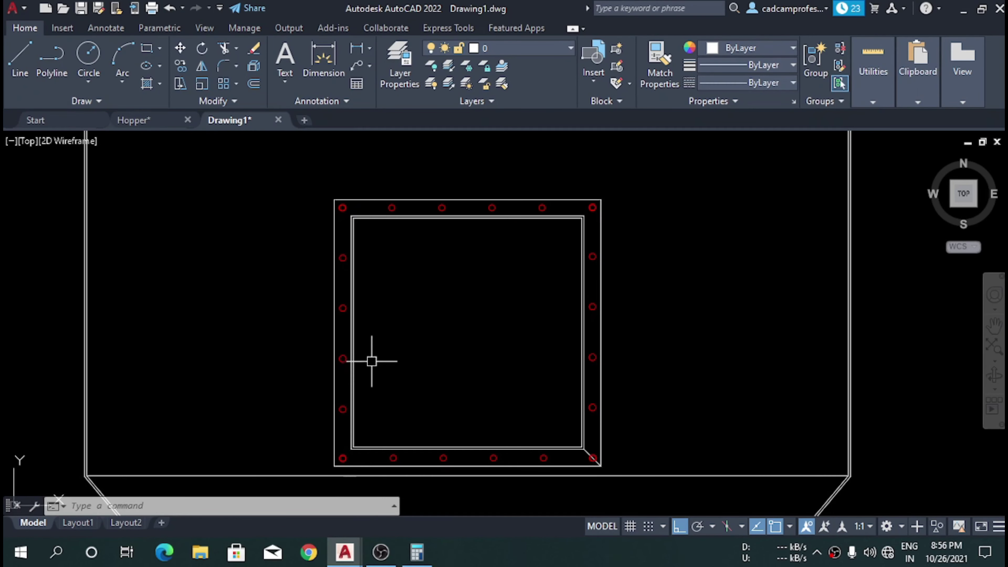
pyautogui.scroll(-2, 513, 367)
pyautogui.scroll(5, 540, 367)
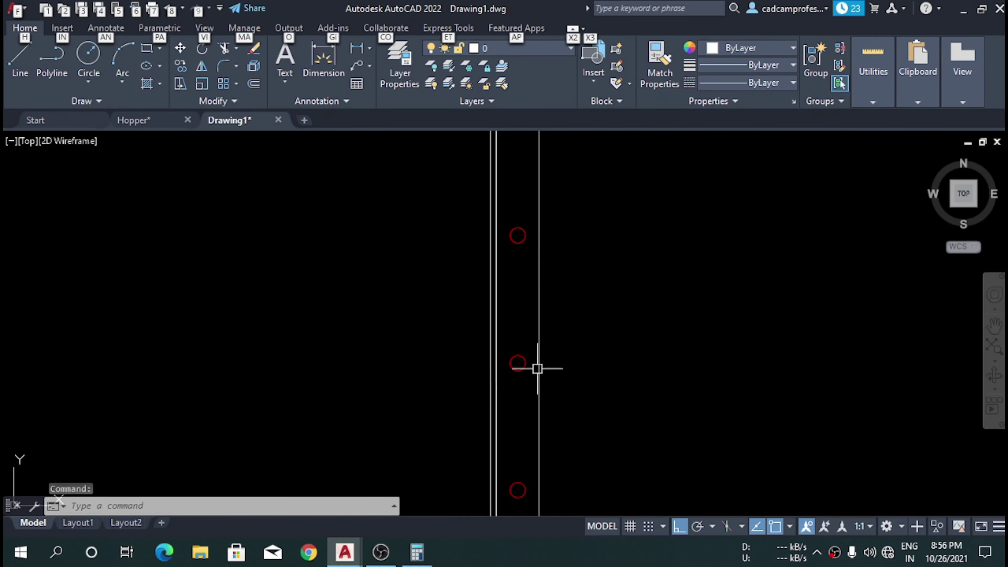
# - Make the square flange outlines Cyan and switch to the Hopper drawing
pyautogui.moveTo(582, 299); pyautogui.dragTo(417, 269)
pyautogui.click(760, 48)
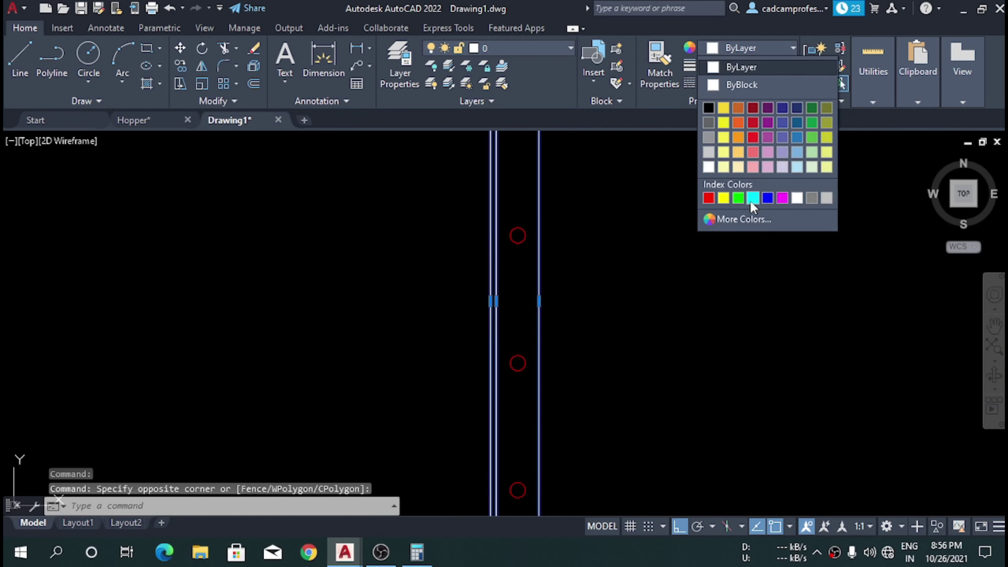
pyautogui.click(746, 196)
pyautogui.press('Escape')
pyautogui.scroll(-4, 495, 320)
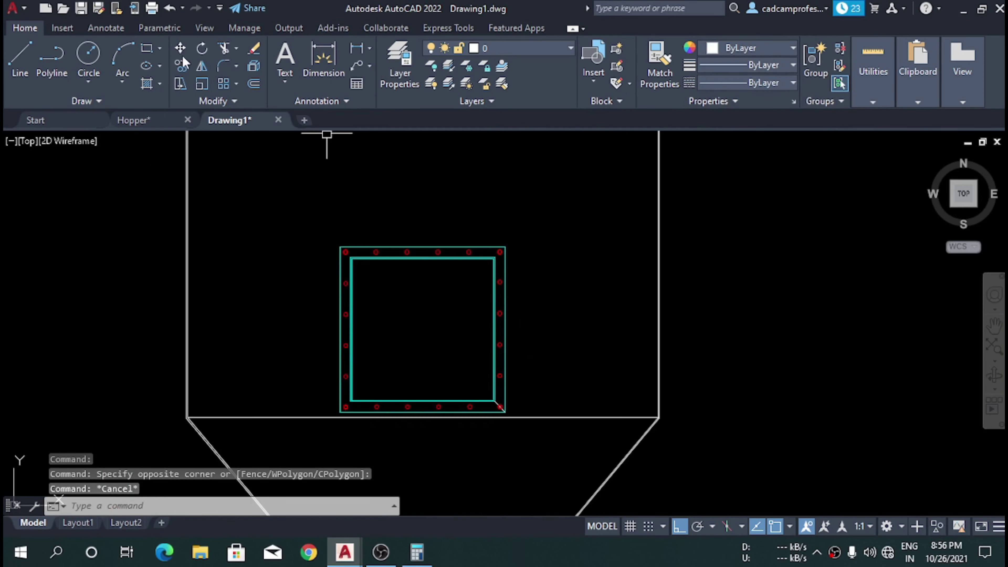
pyautogui.click(141, 122)
pyautogui.scroll(-5, 296, 322)
# - Zoom around the Hopper drawing to frame the Flange "B" chimney section
pyautogui.scroll(6, 331, 204)
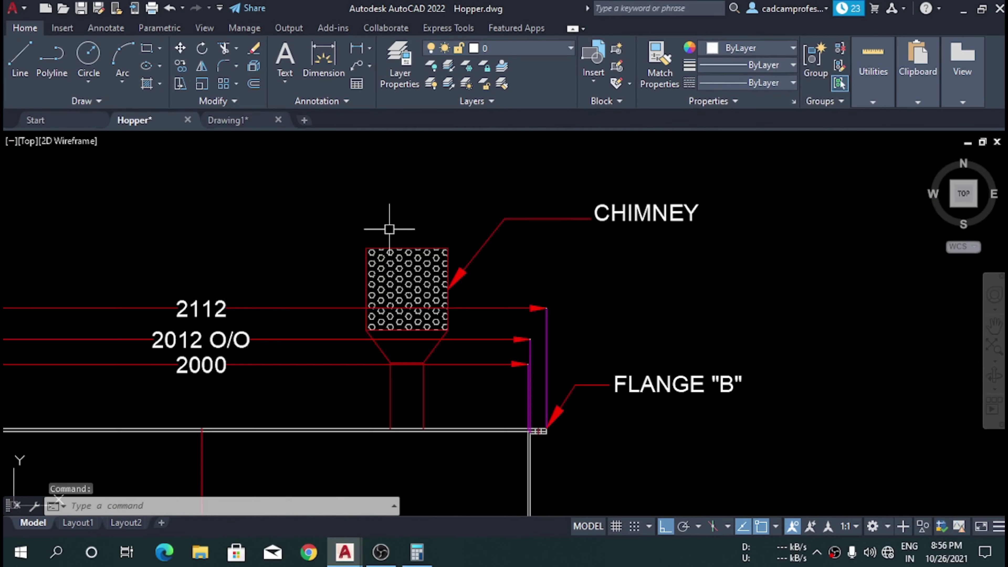
pyautogui.scroll(-3, 432, 235)
pyautogui.scroll(1, 437, 326)
pyautogui.scroll(2, 457, 290)
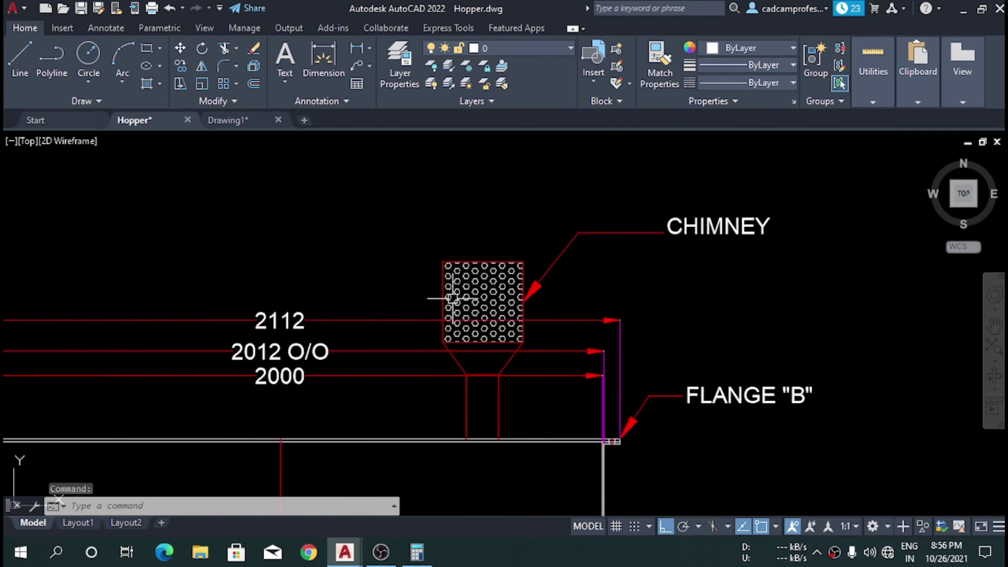
pyautogui.scroll(2, 468, 258)
pyautogui.scroll(1, 479, 224)
pyautogui.scroll(-5, 479, 224)
pyautogui.scroll(6, 783, 342)
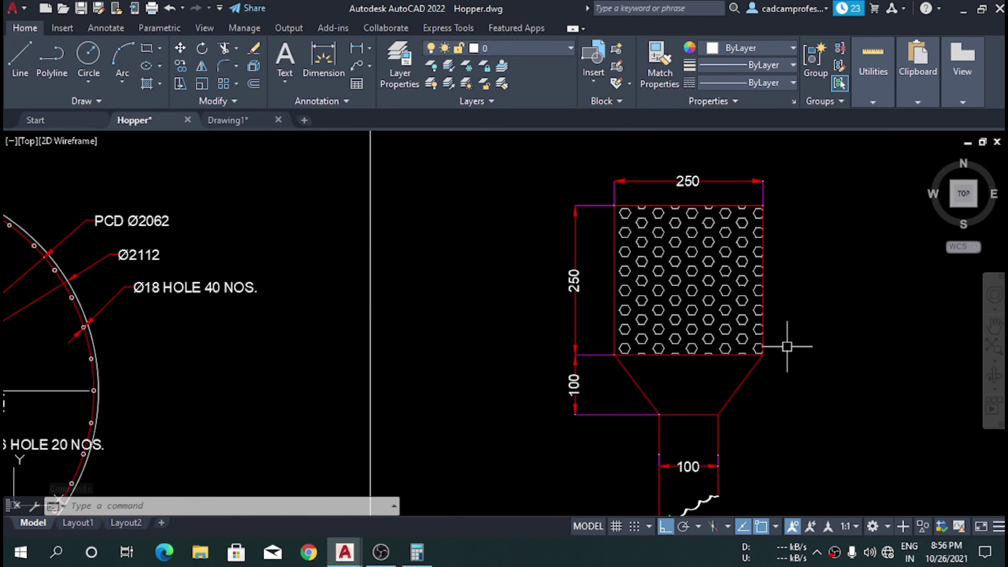
pyautogui.scroll(-1, 754, 334)
pyautogui.scroll(4, 693, 243)
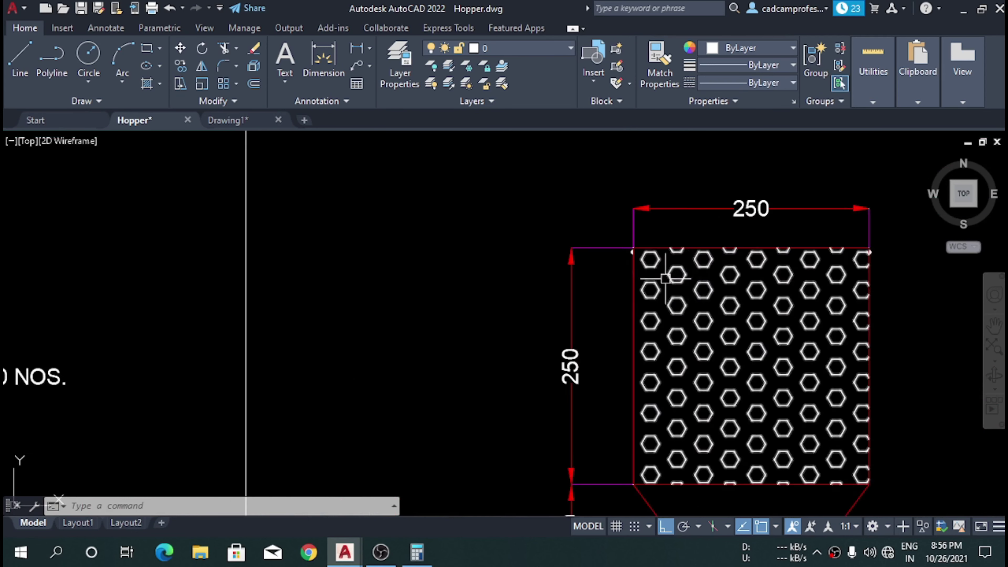
pyautogui.scroll(-2, 692, 244)
pyautogui.scroll(-4, 659, 295)
pyautogui.scroll(6, 673, 351)
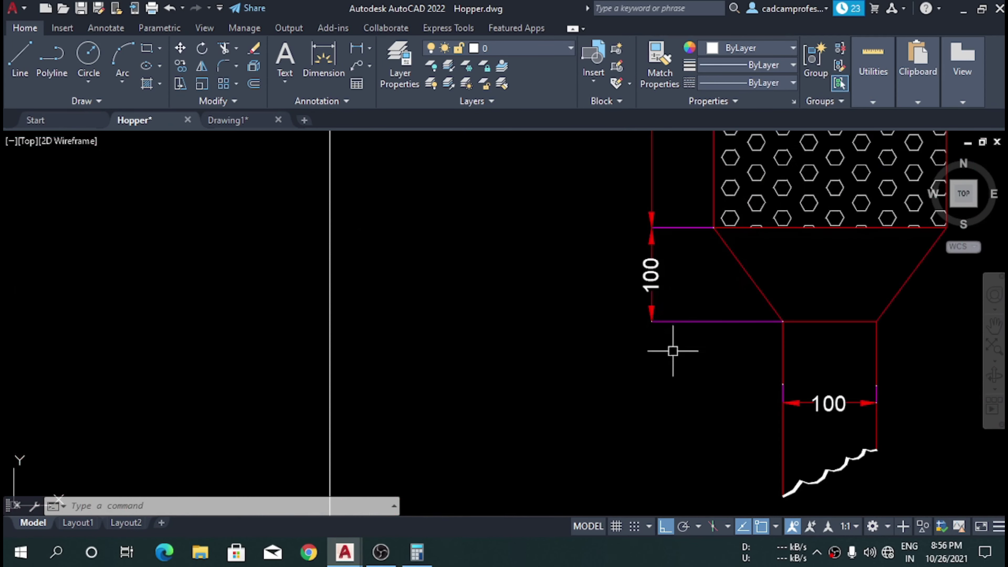
pyautogui.scroll(-2, 694, 334)
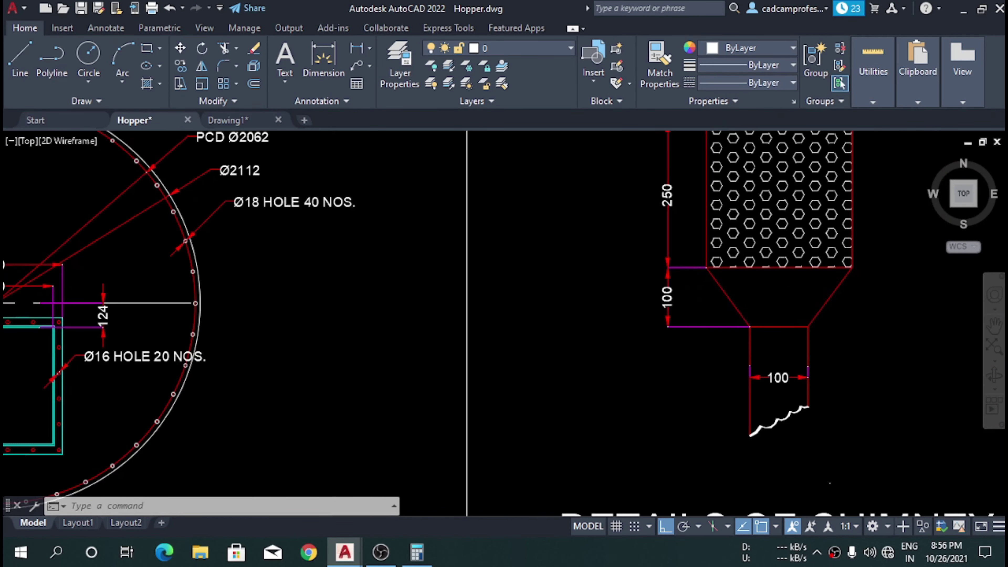
pyautogui.scroll(-5, 694, 334)
pyautogui.scroll(6, 472, 276)
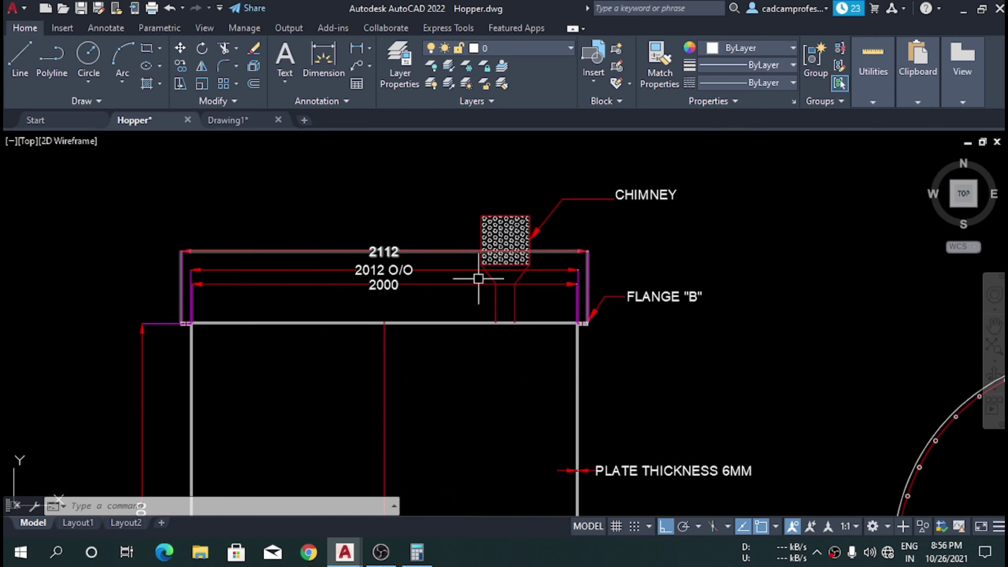
# - Add a vertical 550 linear dimension from Flange "B" to the chimney top, placed right
pyautogui.click(353, 47)
pyautogui.scroll(5, 461, 282)
pyautogui.click(686, 438)
pyautogui.scroll(-7, 583, 442)
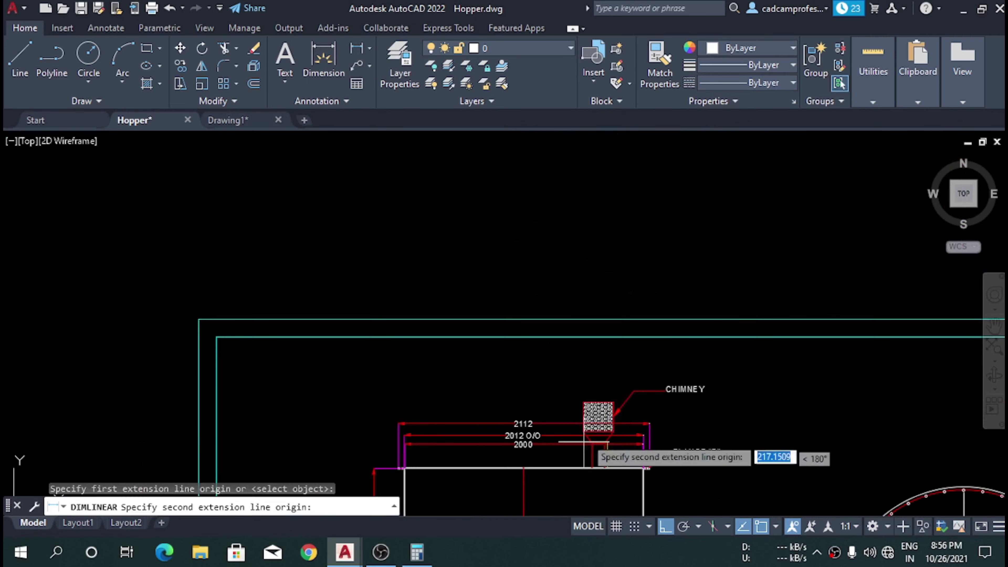
pyautogui.scroll(5, 583, 442)
pyautogui.click(531, 392)
pyautogui.scroll(-5, 531, 392)
pyautogui.scroll(7, 623, 428)
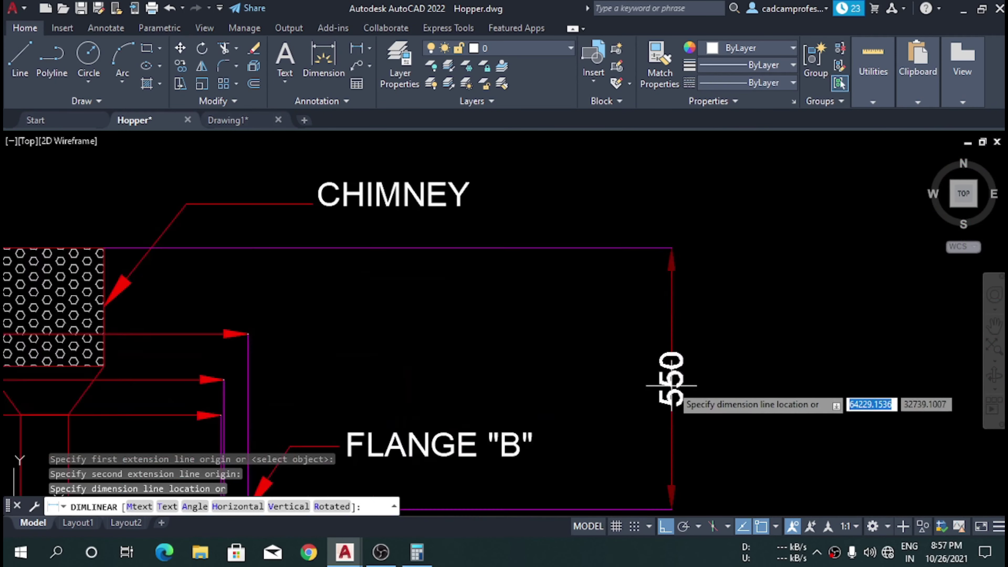
pyautogui.click(670, 385)
pyautogui.scroll(-5, 670, 385)
pyautogui.scroll(4, 362, 333)
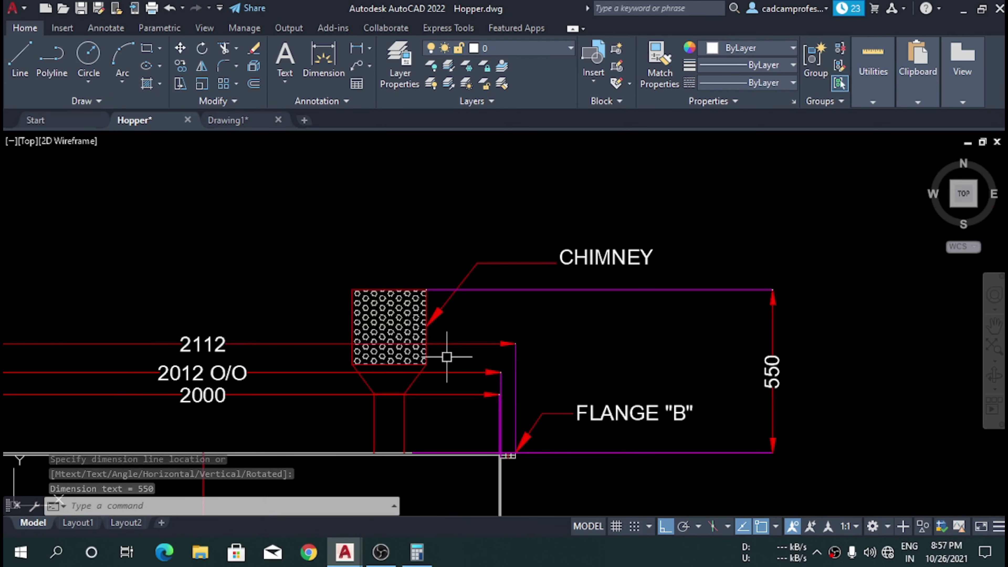
pyautogui.scroll(-6, 423, 213)
pyautogui.scroll(8, 423, 213)
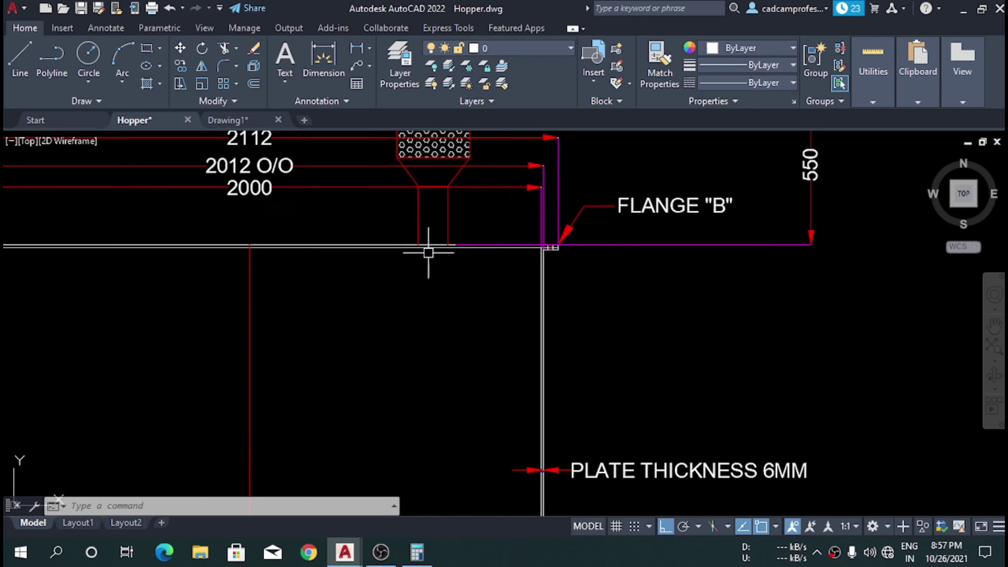
pyautogui.scroll(-8, 427, 252)
pyautogui.scroll(4, 442, 459)
pyautogui.scroll(2, 409, 437)
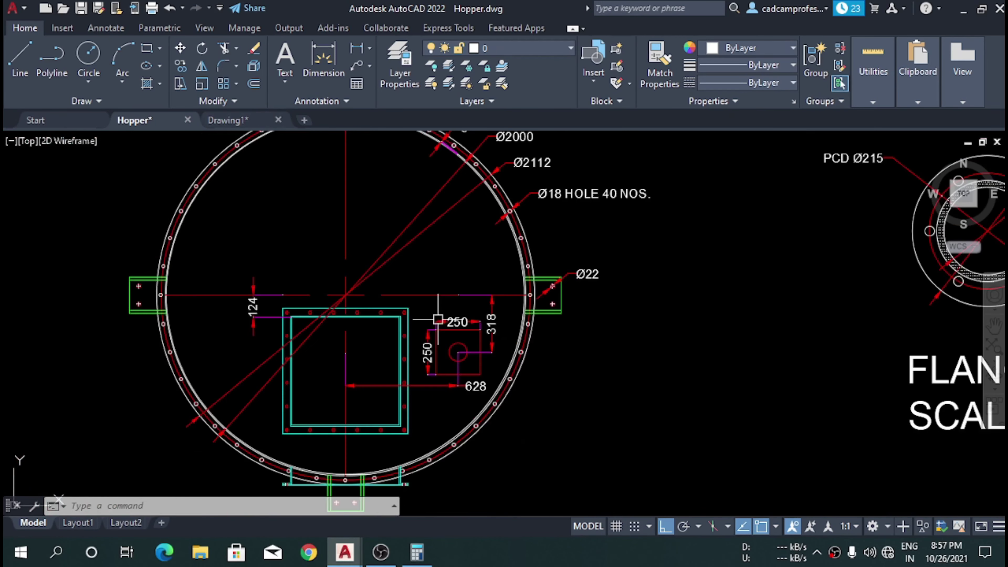
pyautogui.scroll(5, 478, 403)
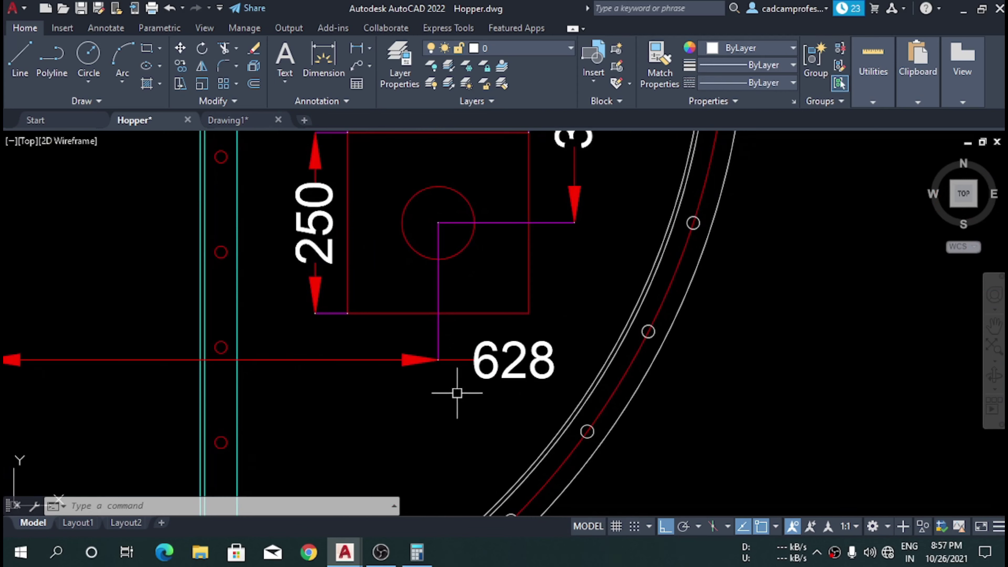
# - Return to Drawing1 and bring the flange's top edge into view, starting then abandoning a line
pyautogui.click(229, 121)
pyautogui.scroll(-5, 425, 331)
pyautogui.scroll(4, 428, 307)
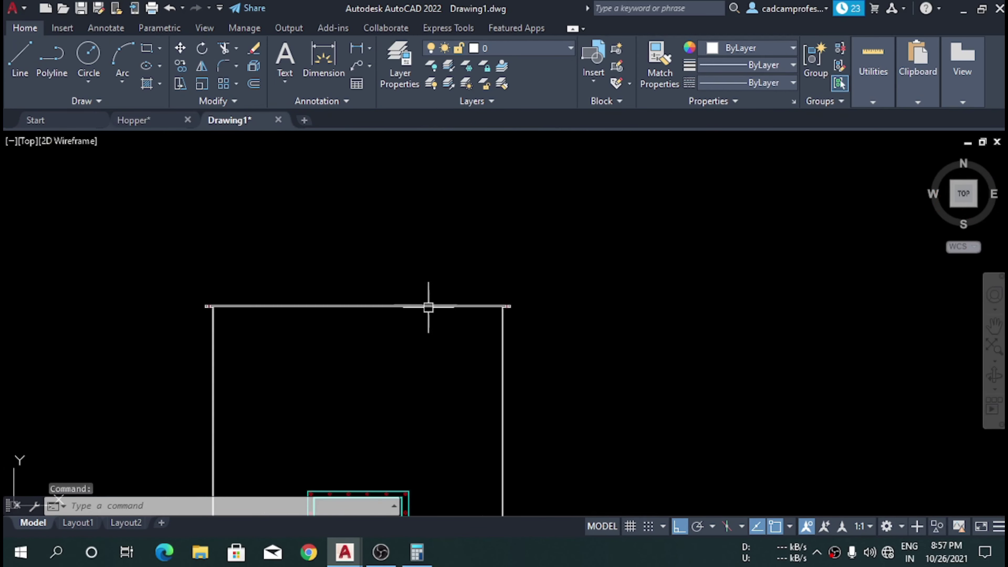
pyautogui.moveTo(429, 306); pyautogui.dragTo(433, 268, button='middle')
pyautogui.press('Return')
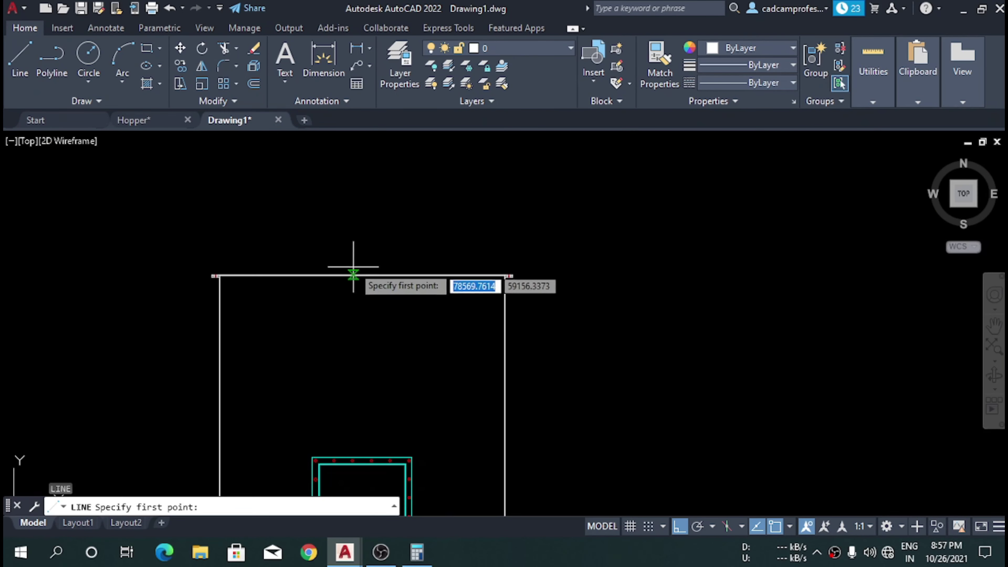
pyautogui.click(362, 274)
pyautogui.scroll(-3, 372, 225)
pyautogui.scroll(5, 357, 266)
pyautogui.scroll(-3, 357, 267)
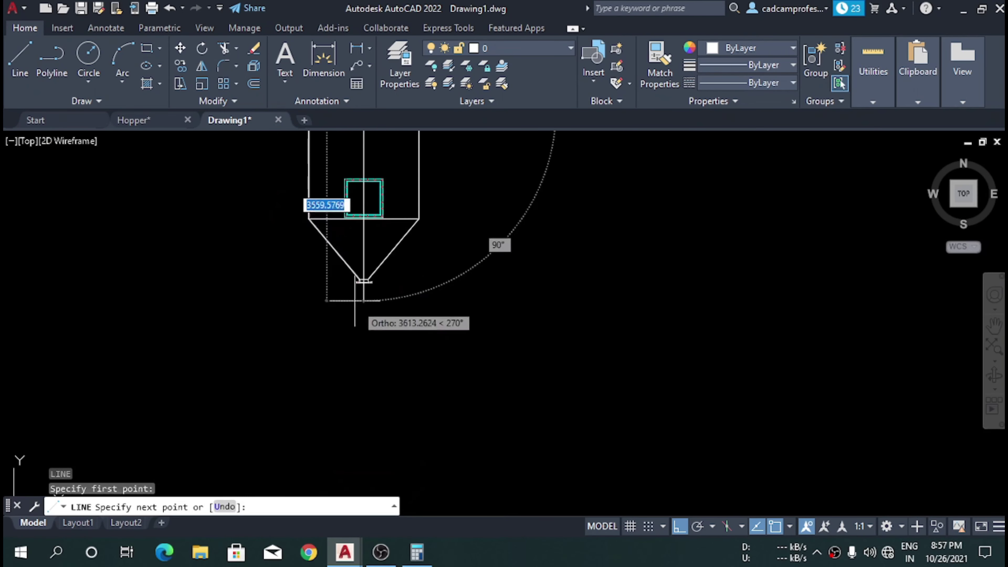
pyautogui.scroll(3, 360, 293)
pyautogui.scroll(-3, 427, 367)
pyautogui.press('Escape')
pyautogui.scroll(3, 424, 293)
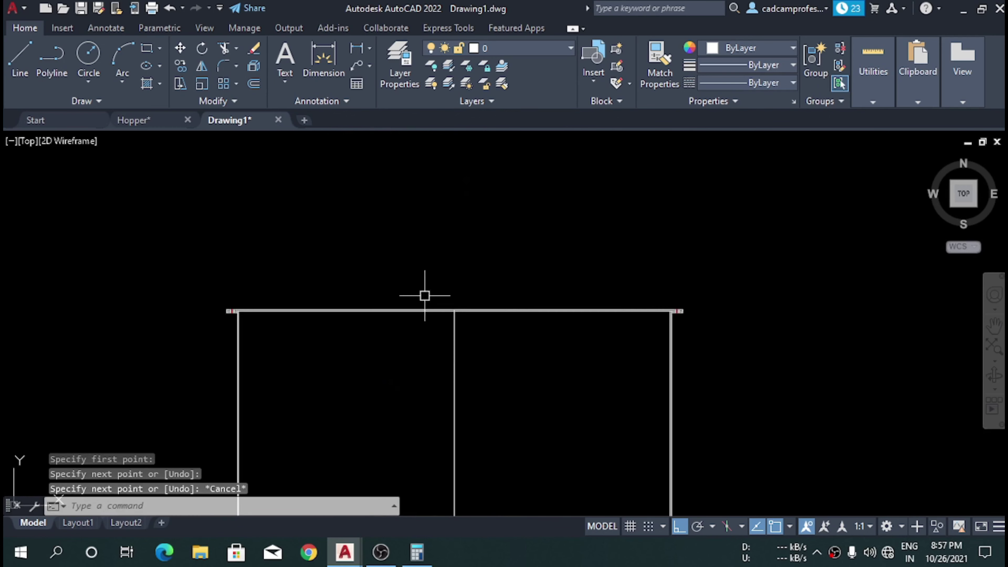
# - Move the middle vertical line onto the red centre layer
pyautogui.moveTo(500, 405); pyautogui.dragTo(407, 337)
pyautogui.click(532, 49)
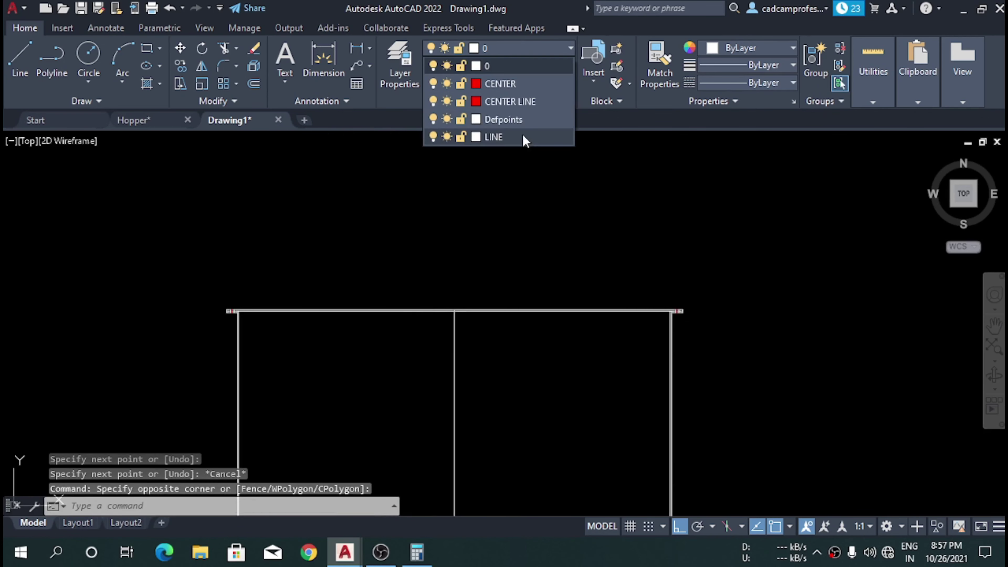
pyautogui.click(520, 88)
pyautogui.press('Escape')
pyautogui.scroll(3, 469, 312)
pyautogui.scroll(-2, 413, 250)
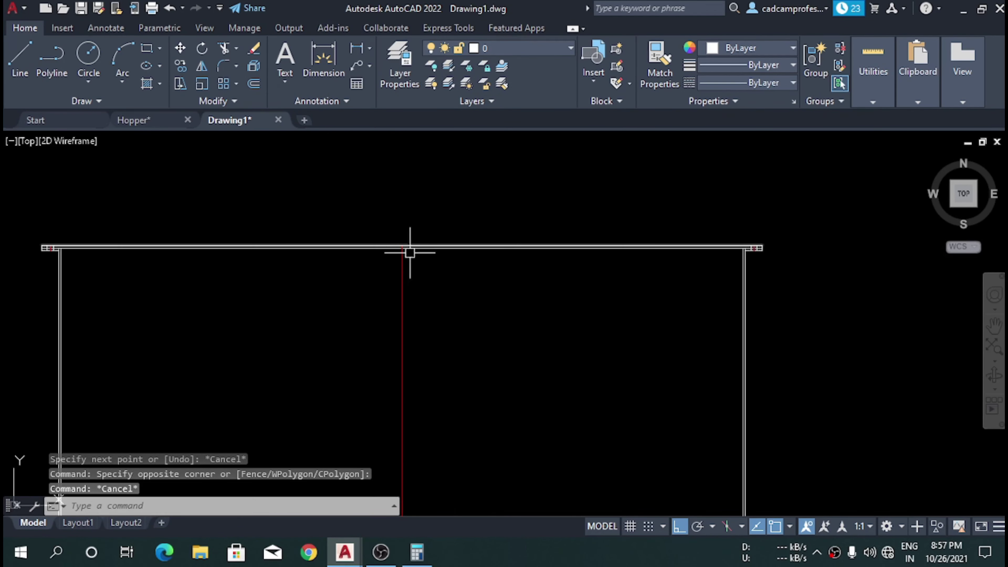
# - Draw a 628-long line from where the centre line meets the top edge
pyautogui.write('l')
pyautogui.press('Return')
pyautogui.scroll(3, 436, 258)
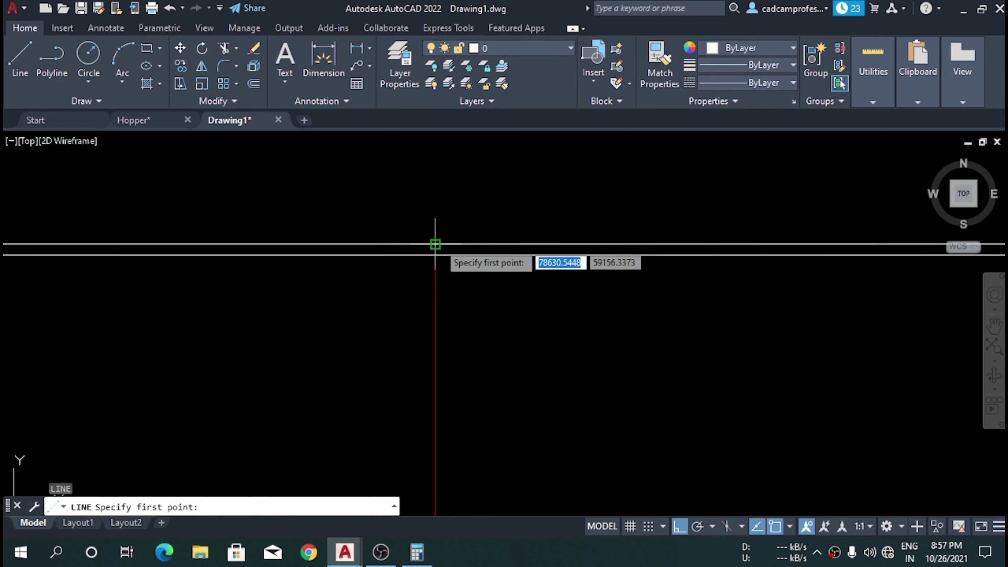
pyautogui.click(436, 244)
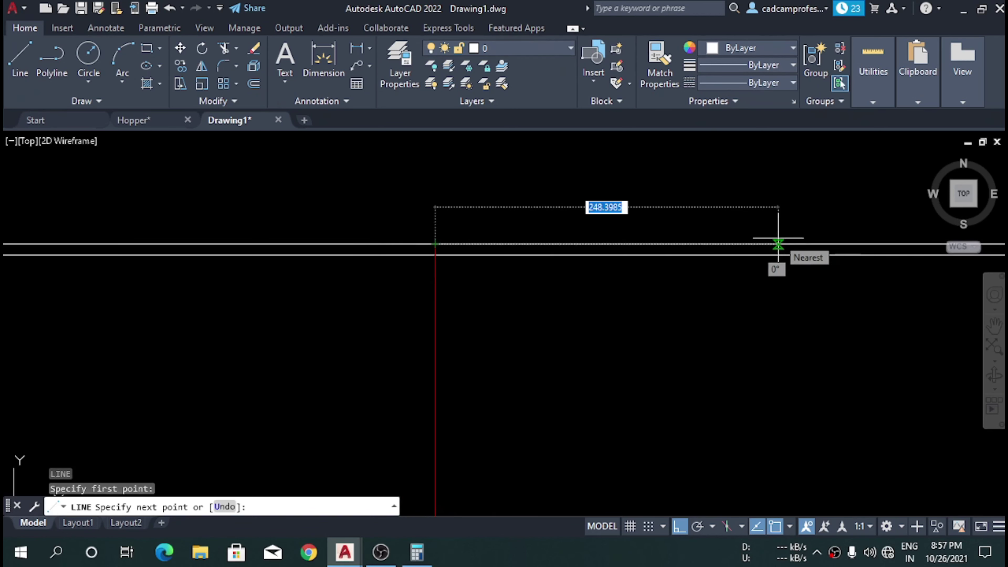
pyautogui.press('Return')
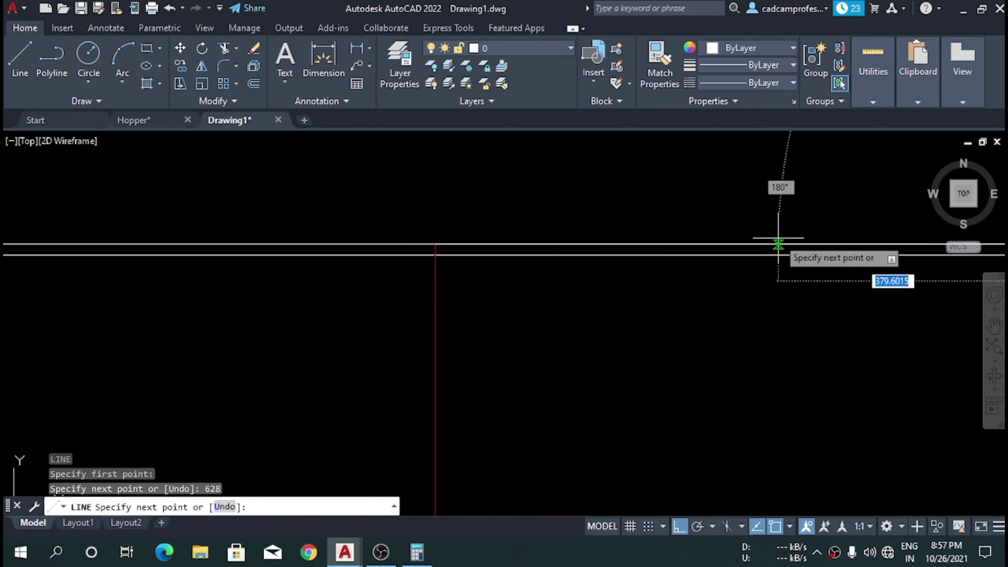
pyautogui.scroll(-2, 777, 244)
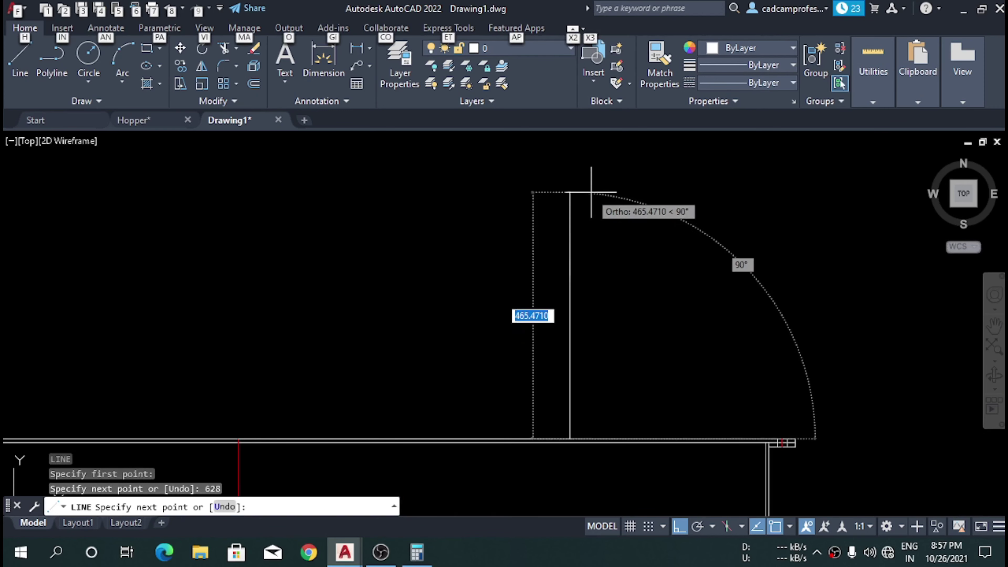
# - Dismiss the connection error message and select the long top-edge line
pyautogui.hotkey('ctrl', 'shift', 'o')
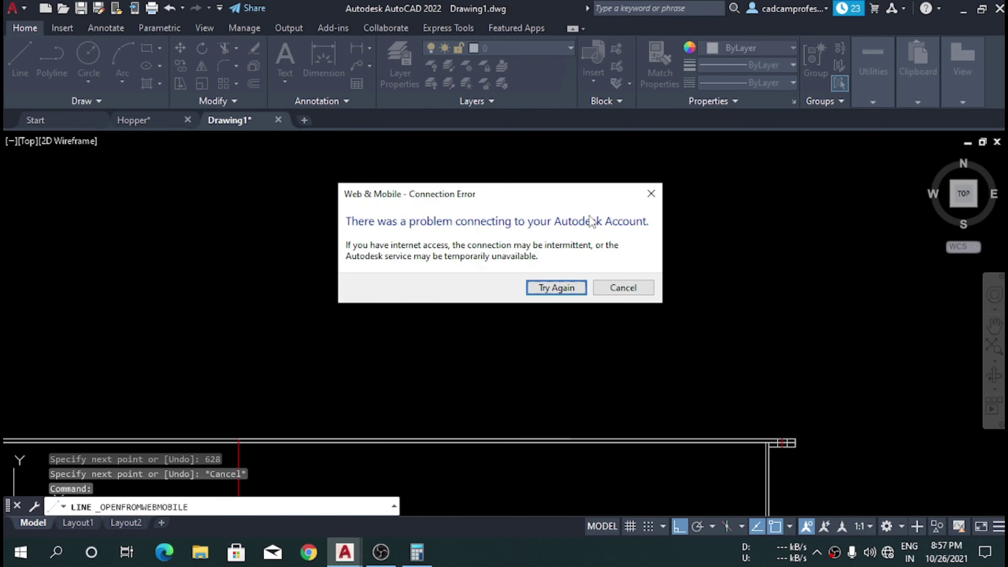
pyautogui.click(623, 287)
pyautogui.click(563, 315)
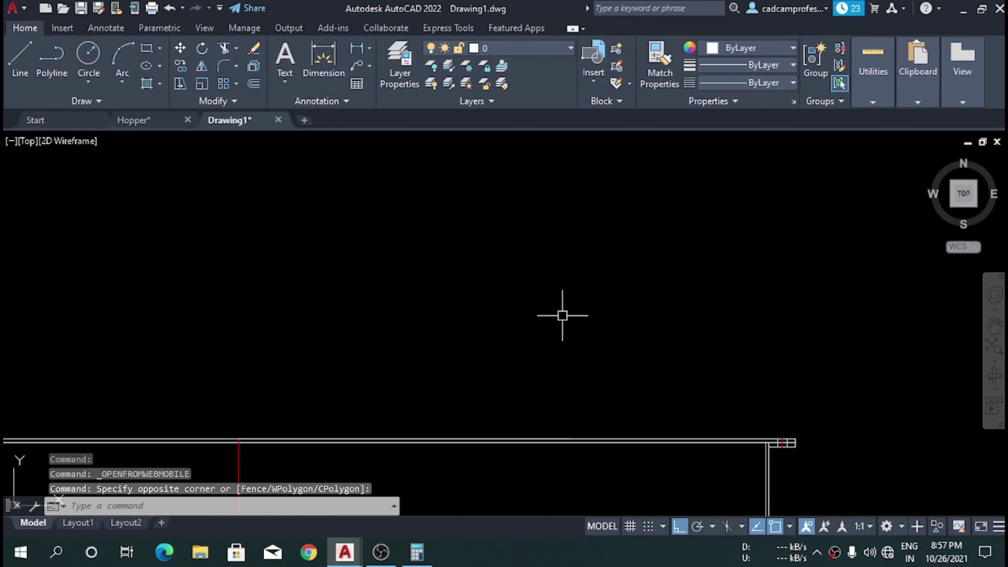
pyautogui.press('Escape')
pyautogui.click(185, 346)
pyautogui.click(643, 466)
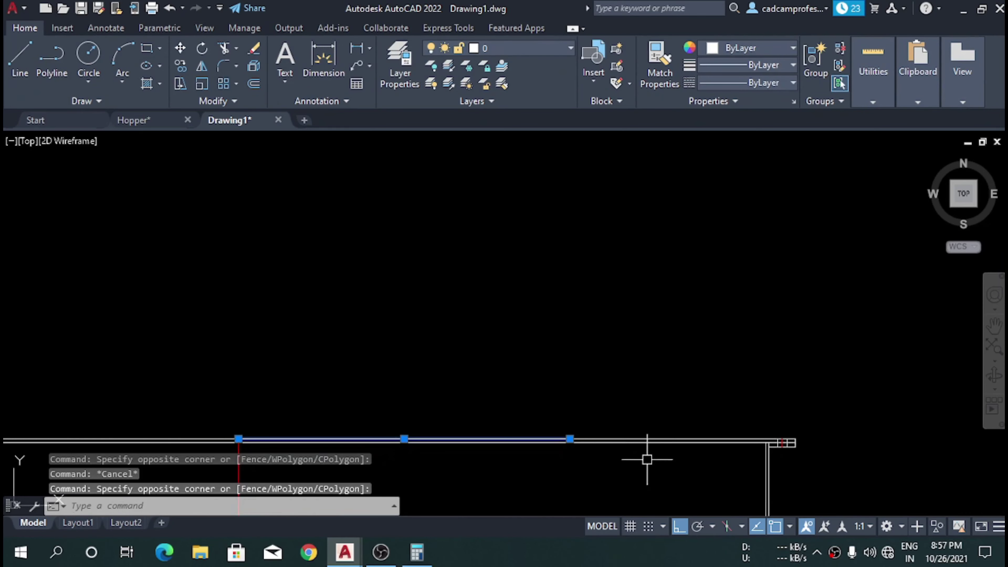
# - Draw a 550-long vertical line rising from the long line's end
pyautogui.press('Return')
pyautogui.click(569, 439)
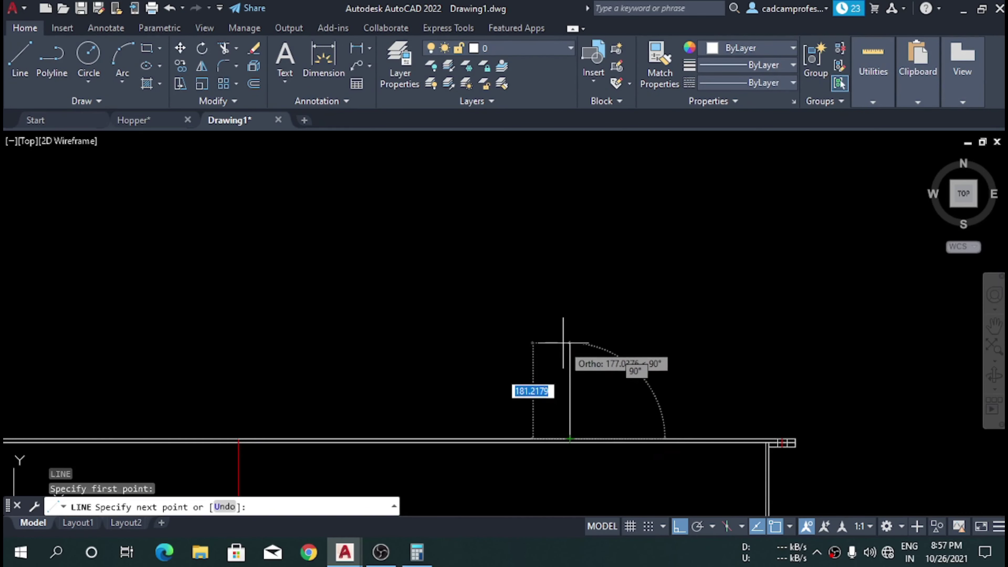
pyautogui.write('0')
pyautogui.press('Return')
pyautogui.press('Escape')
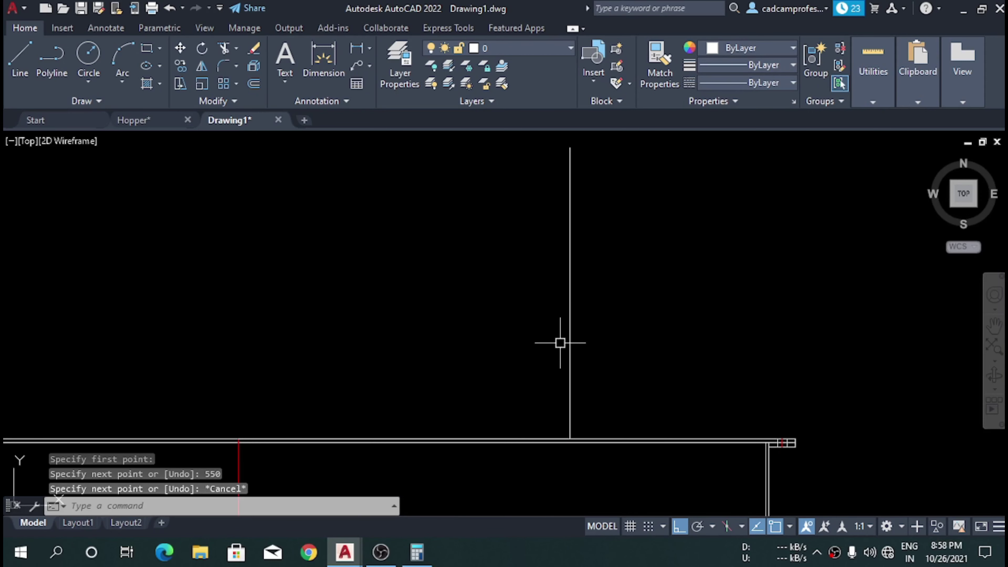
pyautogui.scroll(-2, 551, 346)
pyautogui.scroll(2, 606, 238)
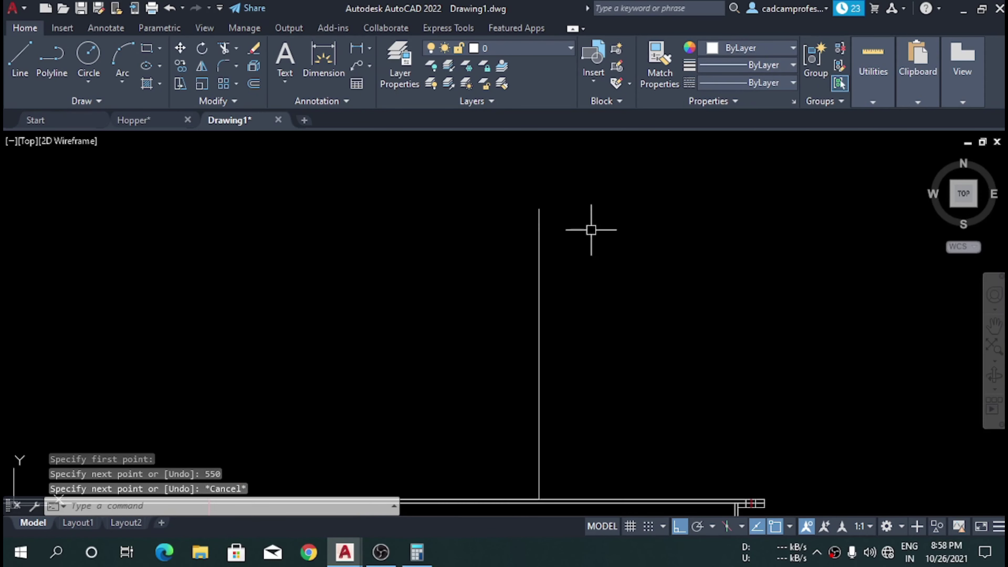
# - Draw a 250 by 250 square above the vertical line
pyautogui.write('c')
pyautogui.press('Return')
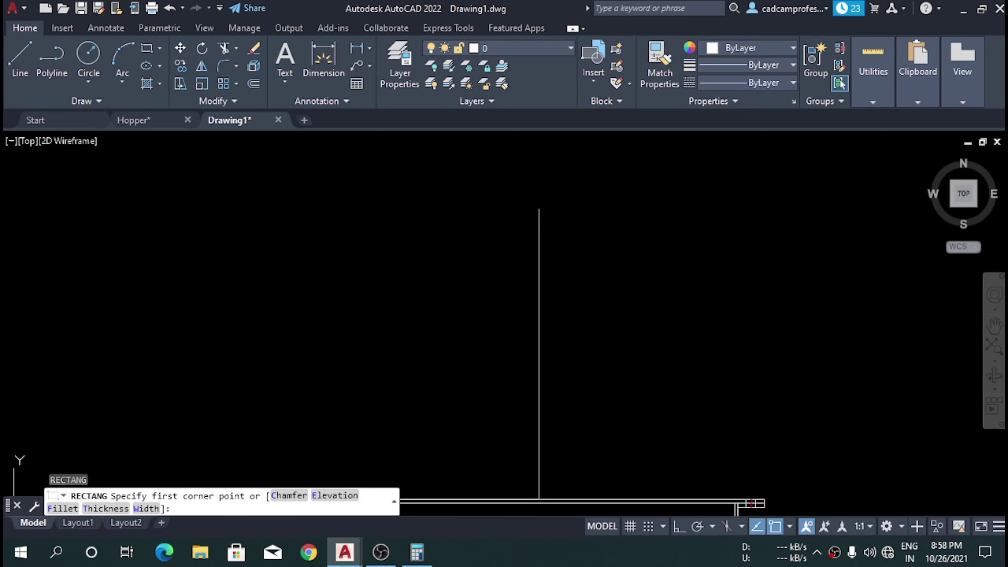
pyautogui.click(587, 212)
pyautogui.write('50')
pyautogui.press('Tab')
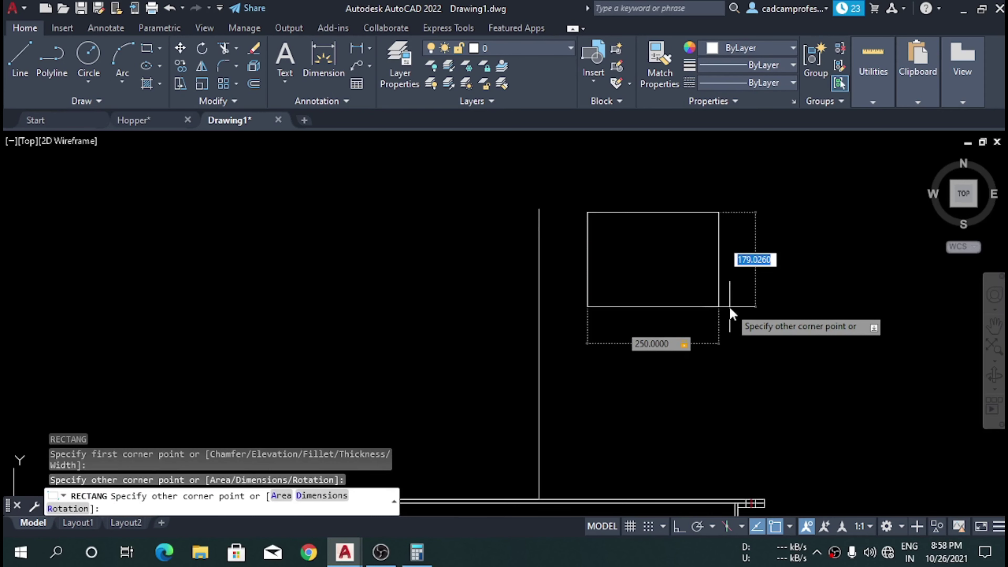
pyautogui.write('250')
pyautogui.press('Return')
# - Move the square by its midpoint so it sits centred on the vertical line
pyautogui.moveTo(726, 387); pyautogui.dragTo(694, 326)
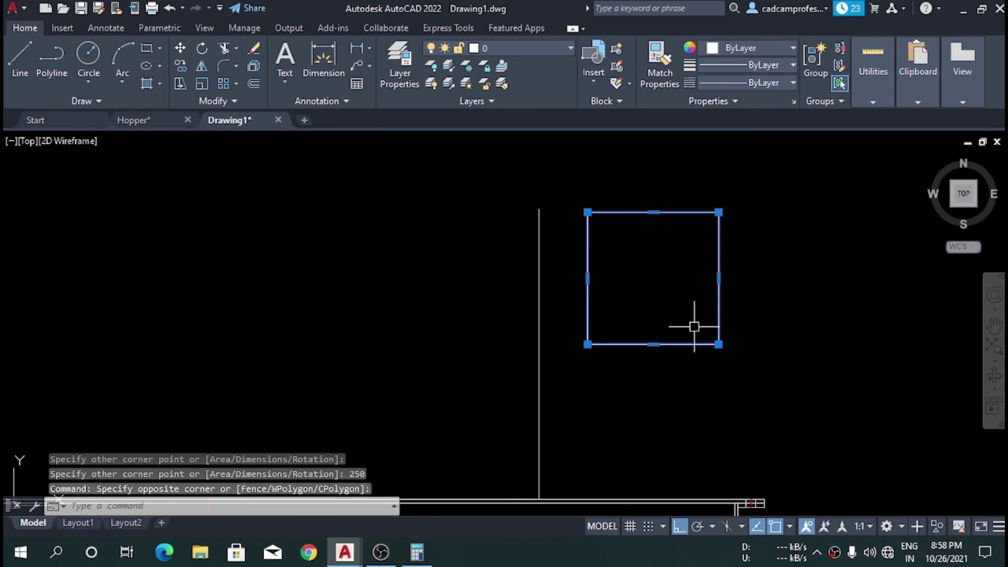
pyautogui.write('m')
pyautogui.press('Return')
pyautogui.click(653, 212)
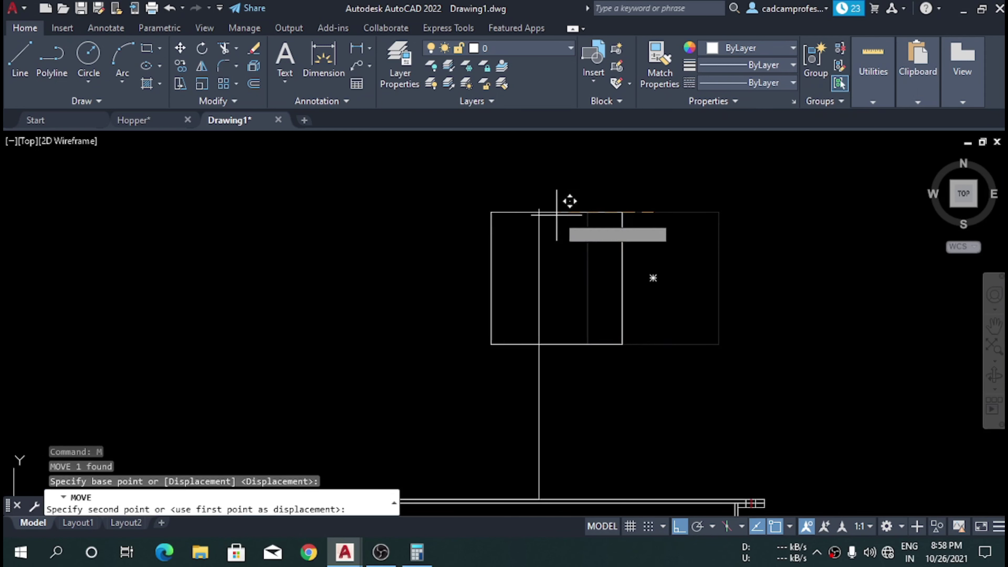
pyautogui.click(539, 209)
pyautogui.scroll(-5, 540, 203)
pyautogui.scroll(7, 538, 231)
pyautogui.scroll(-2, 538, 230)
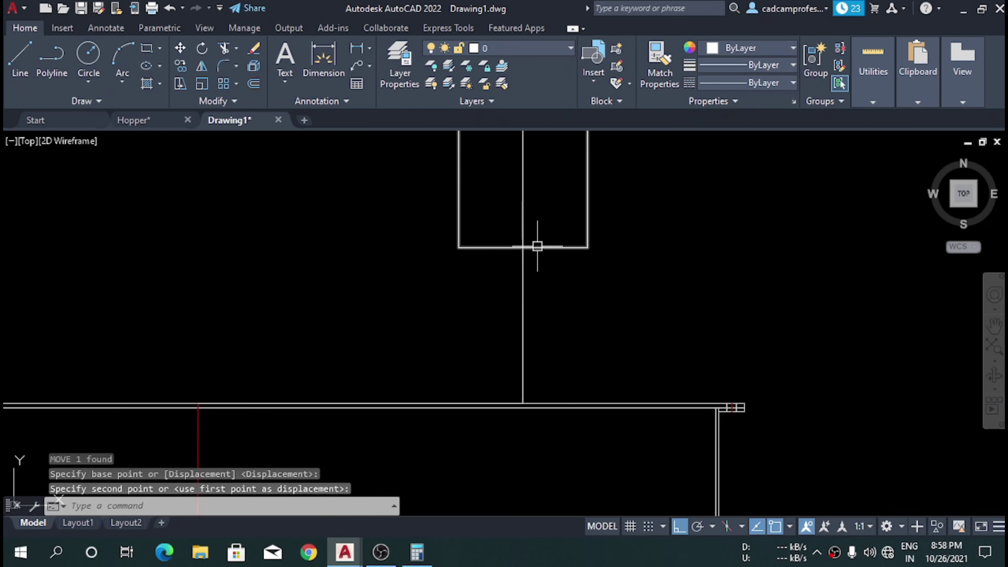
pyautogui.press('Escape')
pyautogui.scroll(3, 549, 263)
pyautogui.click(603, 274)
pyautogui.click(582, 239)
pyautogui.press('Escape')
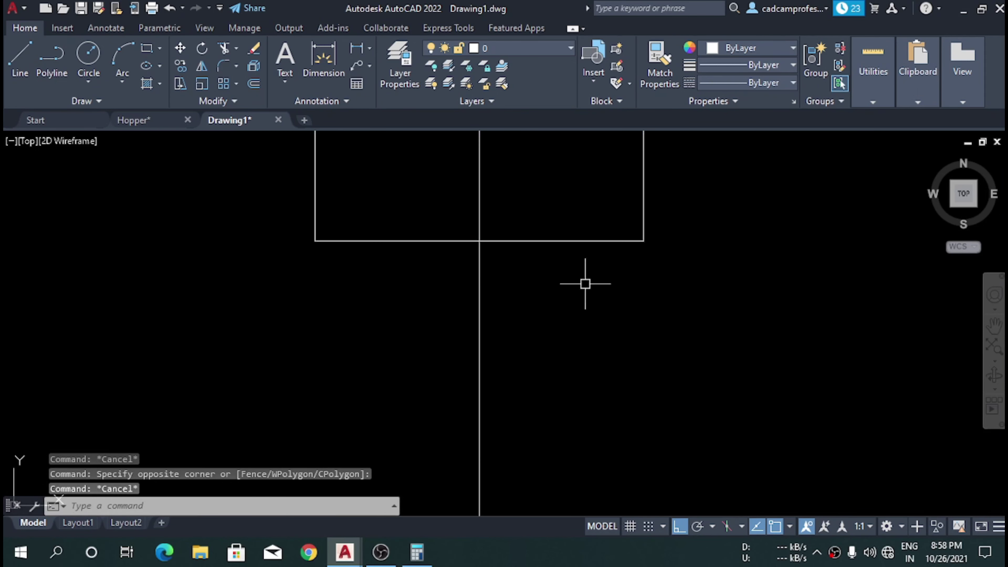
# - Explode the square into separate lines
pyautogui.write('l')
pyautogui.press('Return')
pyautogui.click(315, 241)
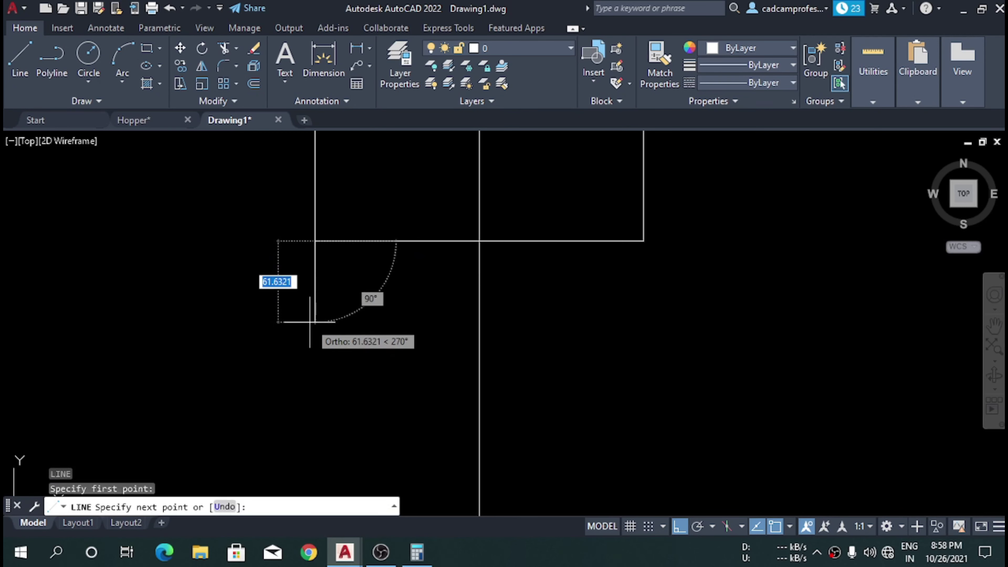
pyautogui.press('Escape')
pyautogui.scroll(-2, 310, 321)
pyautogui.scroll(2, 434, 353)
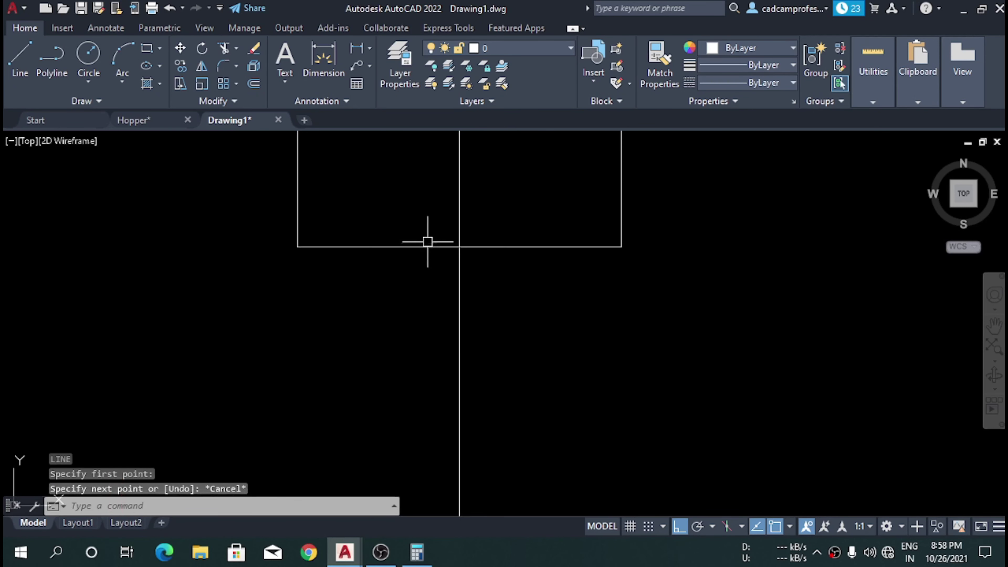
pyautogui.scroll(-2, 427, 242)
pyautogui.click(485, 282)
pyautogui.click(466, 232)
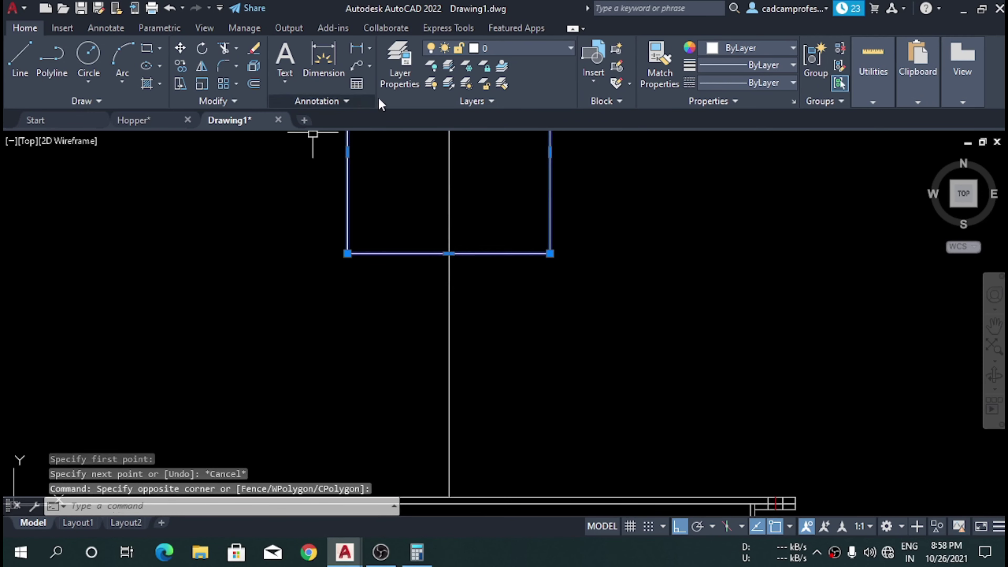
pyautogui.click(253, 77)
# - Offset the square's bottom edge 100 downward
pyautogui.click(512, 266)
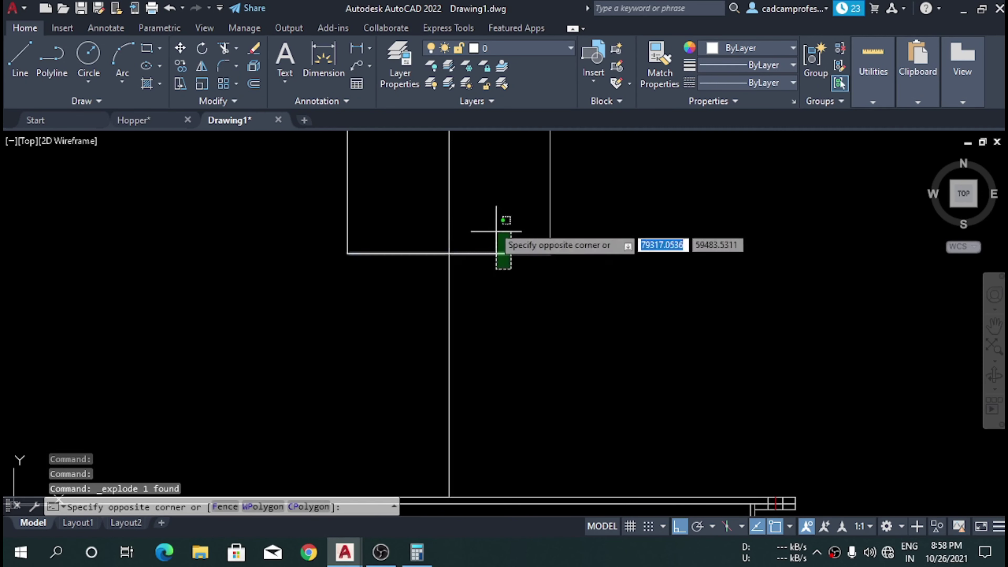
pyautogui.click(495, 232)
pyautogui.press('Return')
pyautogui.write('100')
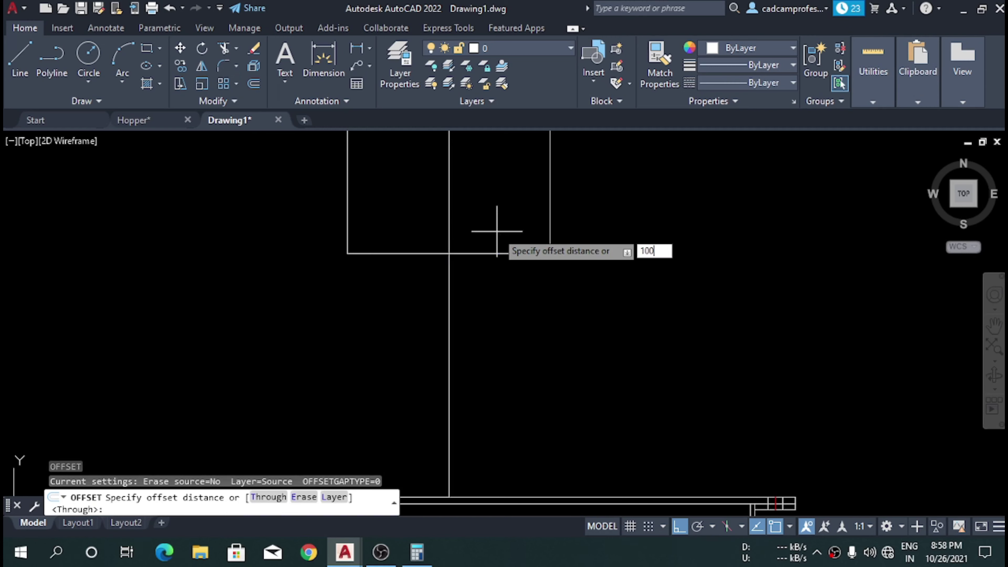
pyautogui.press('Return')
pyautogui.click(496, 252)
pyautogui.click(516, 335)
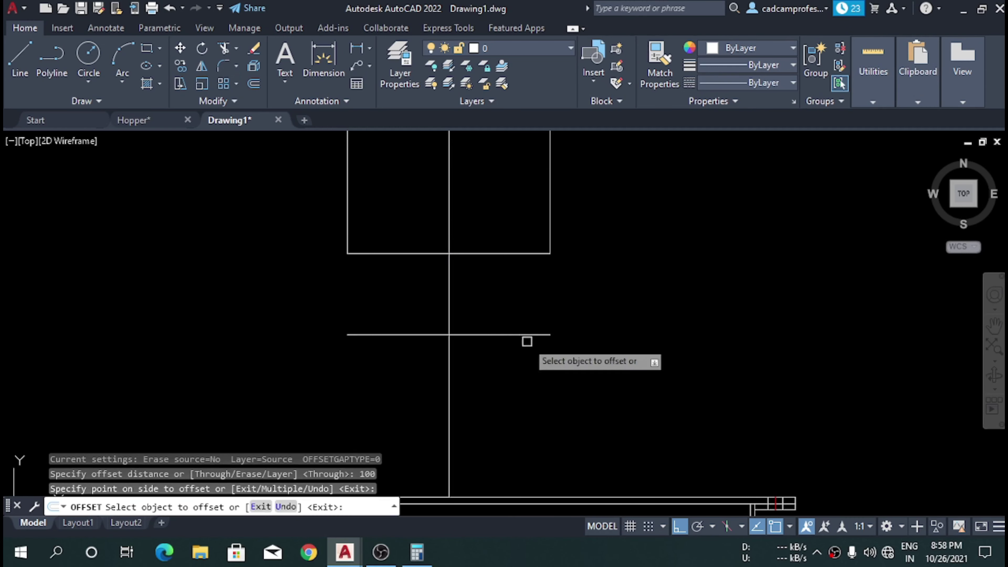
pyautogui.scroll(4, 511, 280)
pyautogui.scroll(-4, 511, 280)
pyautogui.press('Escape')
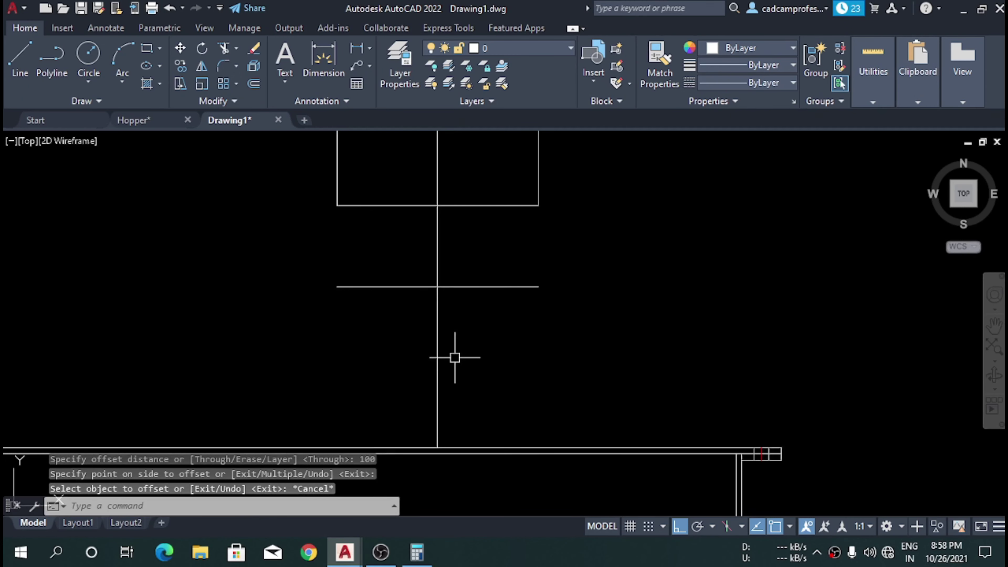
# - Draw a short vertical line from the offset line down to the flange's top edge
pyautogui.write('l')
pyautogui.press('Return')
pyautogui.click(437, 286)
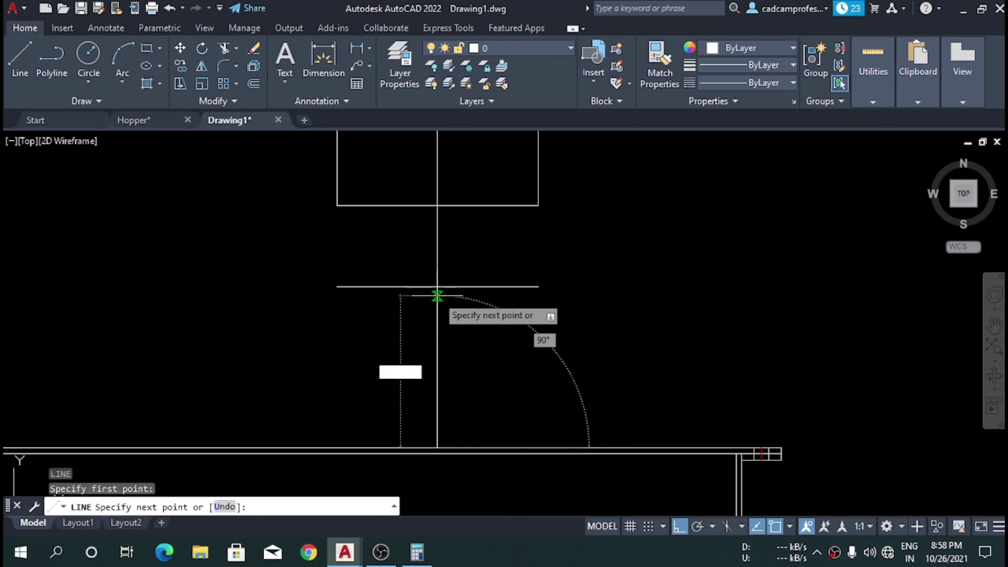
pyautogui.click(446, 329)
pyautogui.press('Escape')
# - Offset that vertical segment 50 to each side and delete the horizontal offset line
pyautogui.click(438, 373)
pyautogui.write('o')
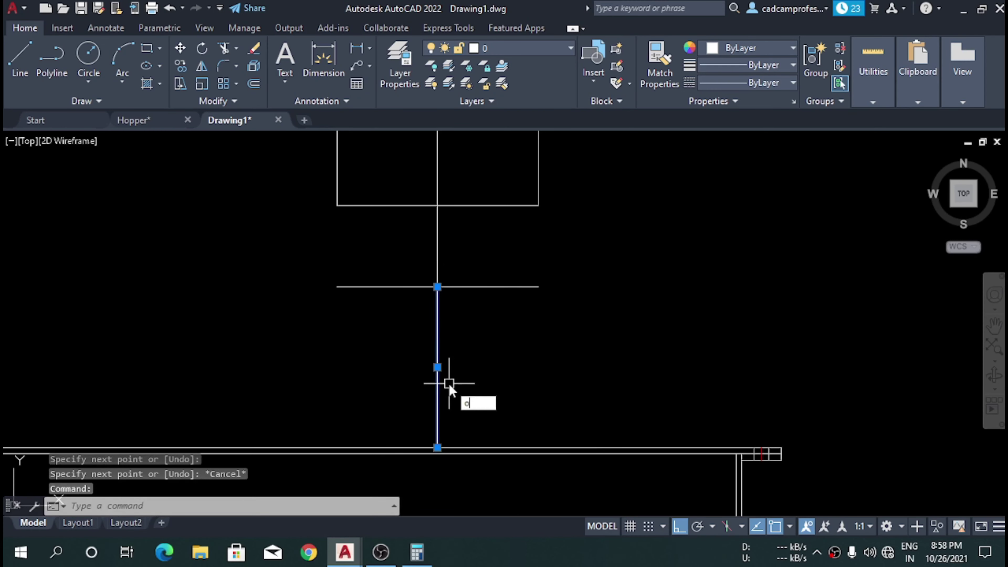
pyautogui.press('Return')
pyautogui.write('50')
pyautogui.press('Return')
pyautogui.click(437, 368)
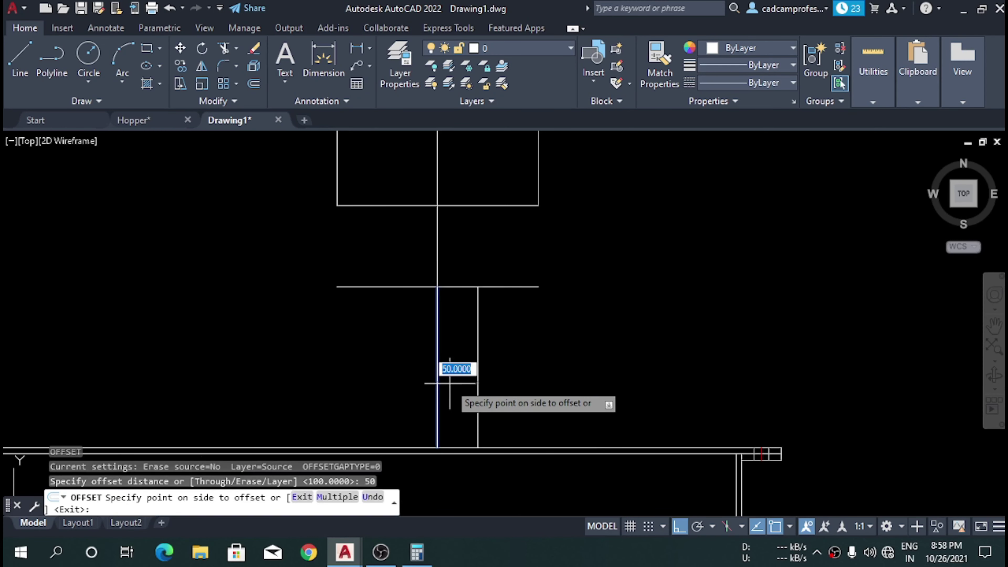
pyautogui.click(438, 368)
pyautogui.click(362, 358)
pyautogui.press('Escape')
pyautogui.click(578, 310)
pyautogui.click(536, 268)
pyautogui.press('Delete')
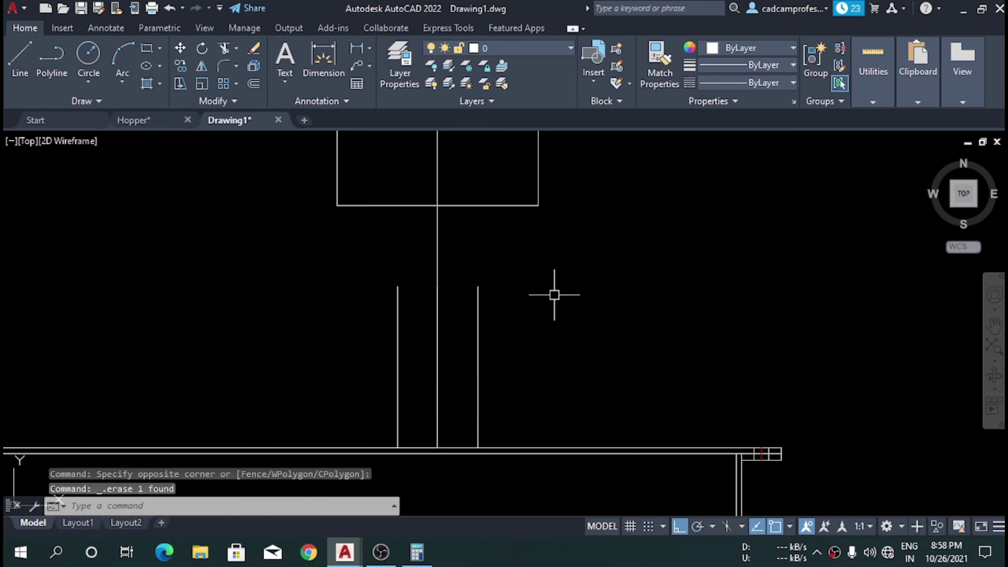
# - Draw the slanted lines joining the square's lower corners to the neck
pyautogui.write('l')
pyautogui.press('Return')
pyautogui.click(539, 206)
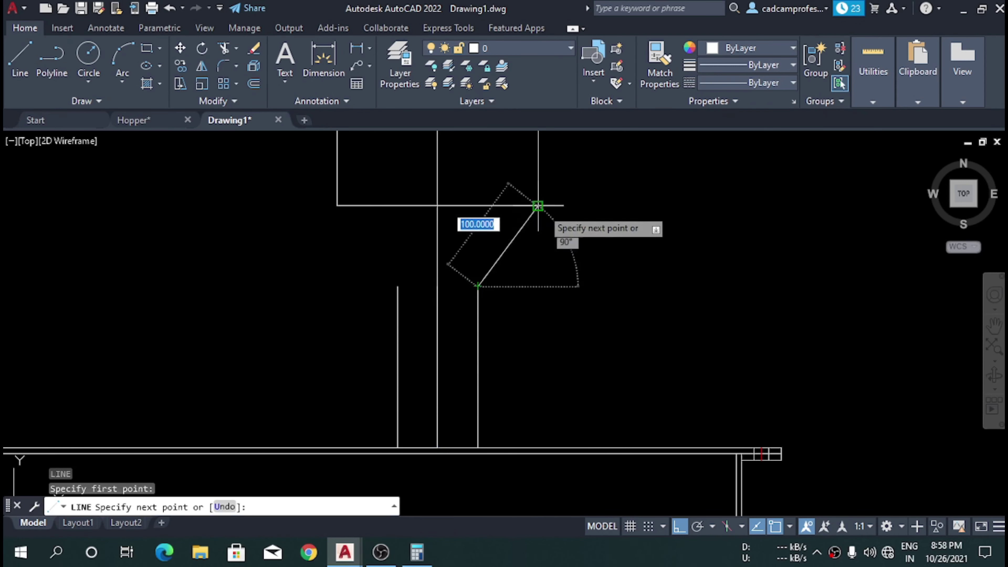
pyautogui.press('Escape')
pyautogui.press('Return')
pyautogui.click(397, 286)
pyautogui.scroll(-2, 334, 218)
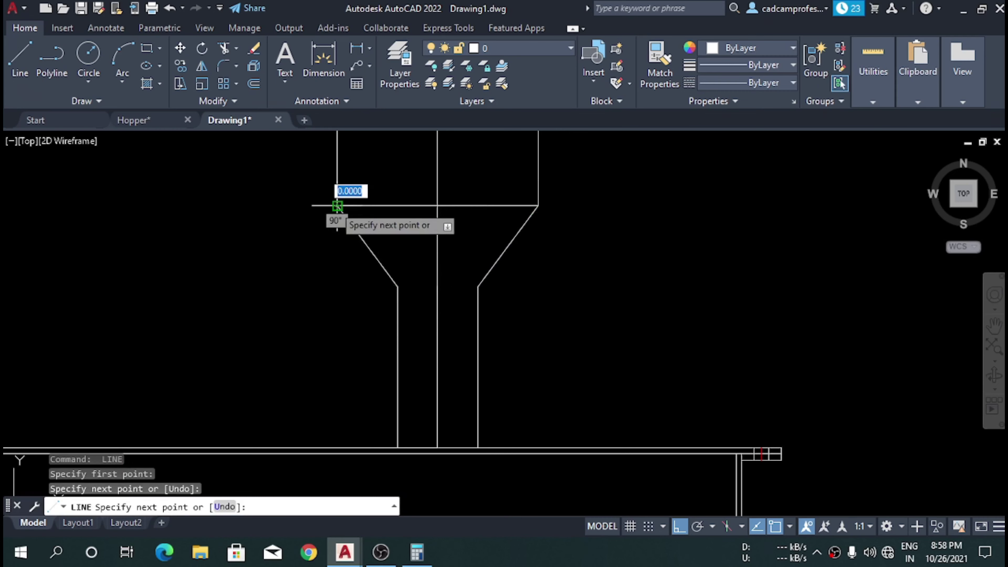
pyautogui.scroll(-3, 437, 322)
pyautogui.press('Escape')
pyautogui.scroll(8, 437, 322)
pyautogui.scroll(-4, 488, 345)
# - Delete both centre line pieces and window-select the whole hopper outline
pyautogui.click(488, 331)
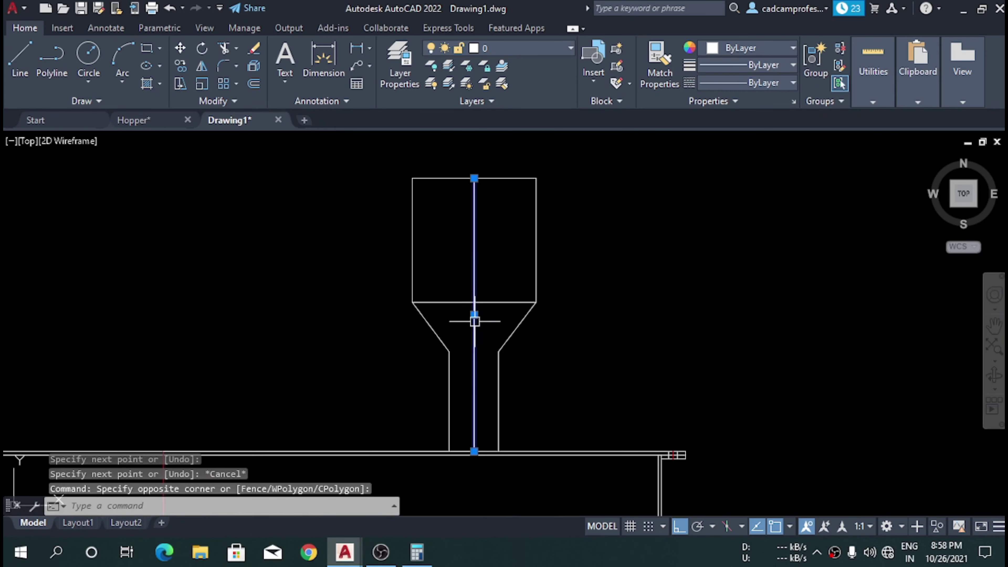
pyautogui.press('Delete')
pyautogui.click(472, 355)
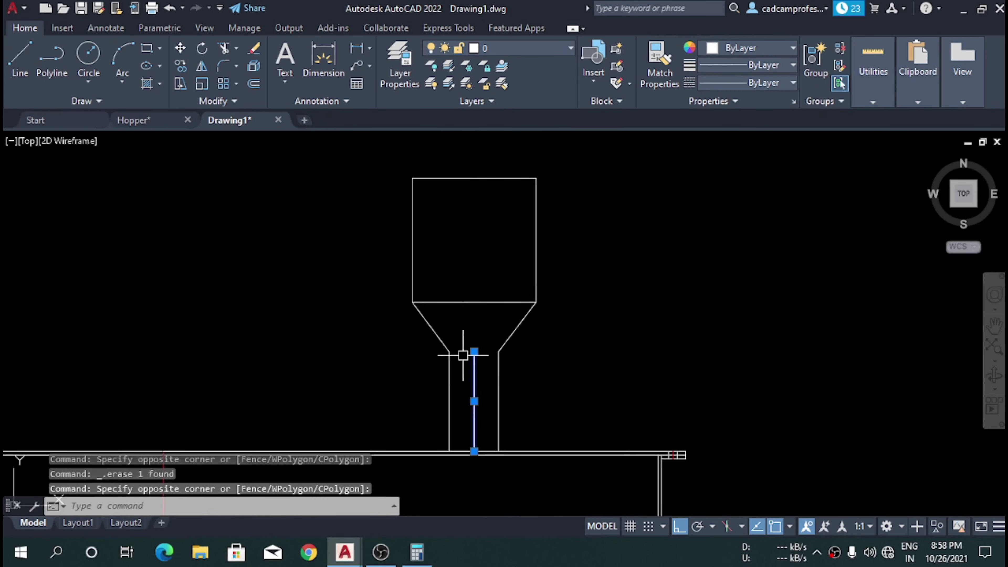
pyautogui.press('Delete')
pyautogui.click(584, 402)
pyautogui.click(379, 162)
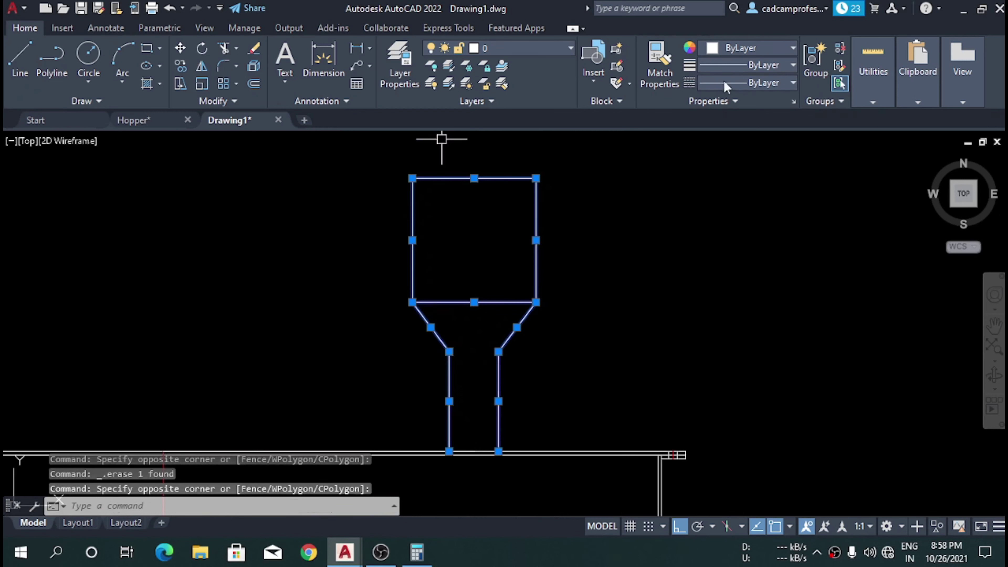
# - Set the selected hopper outline's colour to Red
pyautogui.click(513, 49)
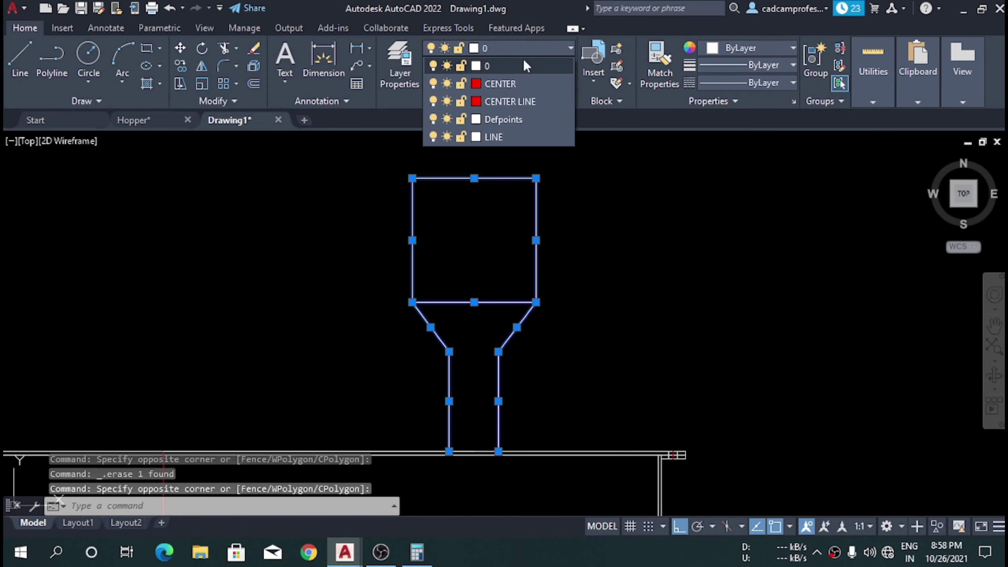
pyautogui.click(756, 48)
pyautogui.click(709, 198)
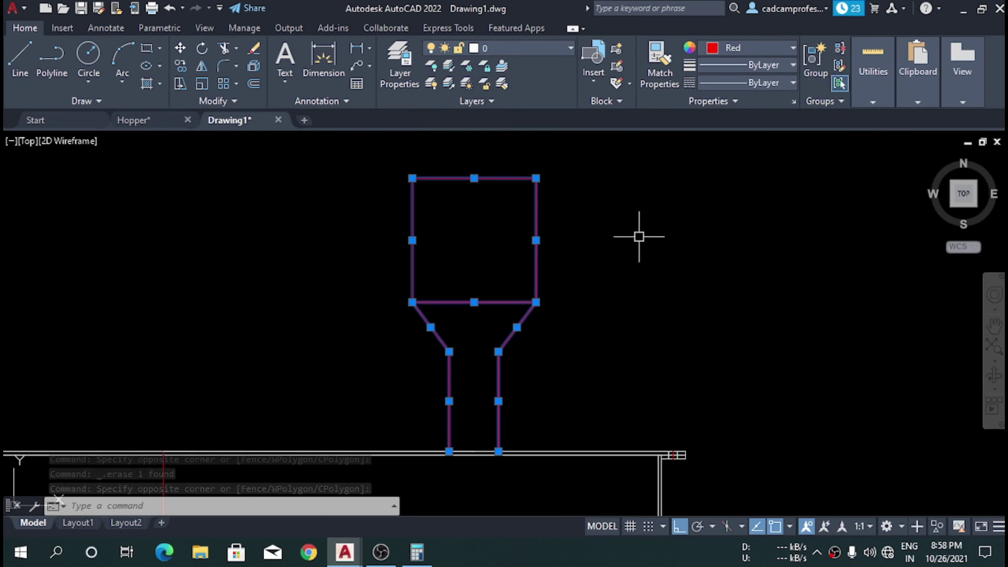
pyautogui.press('Escape')
pyautogui.scroll(2, 504, 252)
pyautogui.scroll(-4, 515, 286)
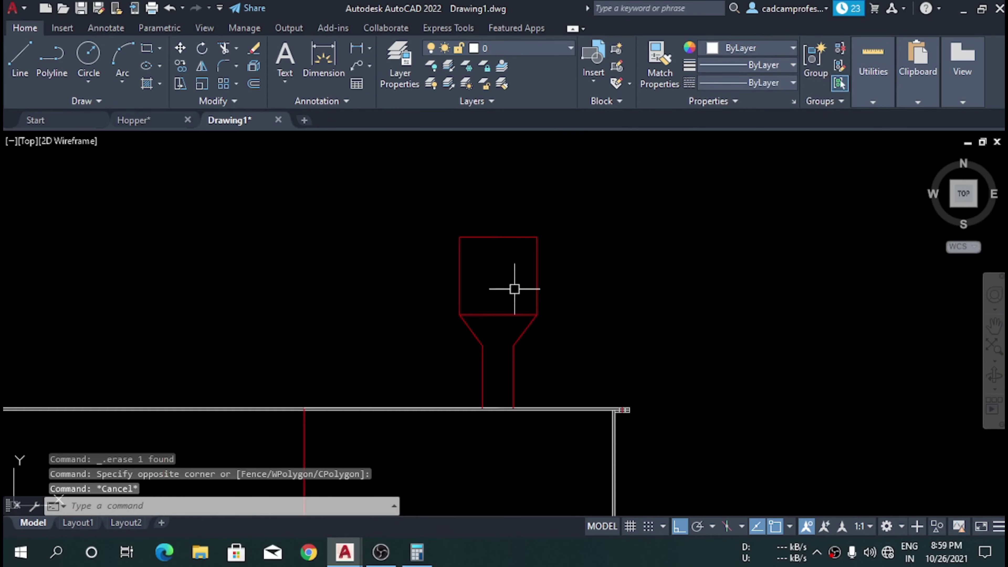
pyautogui.scroll(6, 490, 296)
pyautogui.scroll(-2, 534, 261)
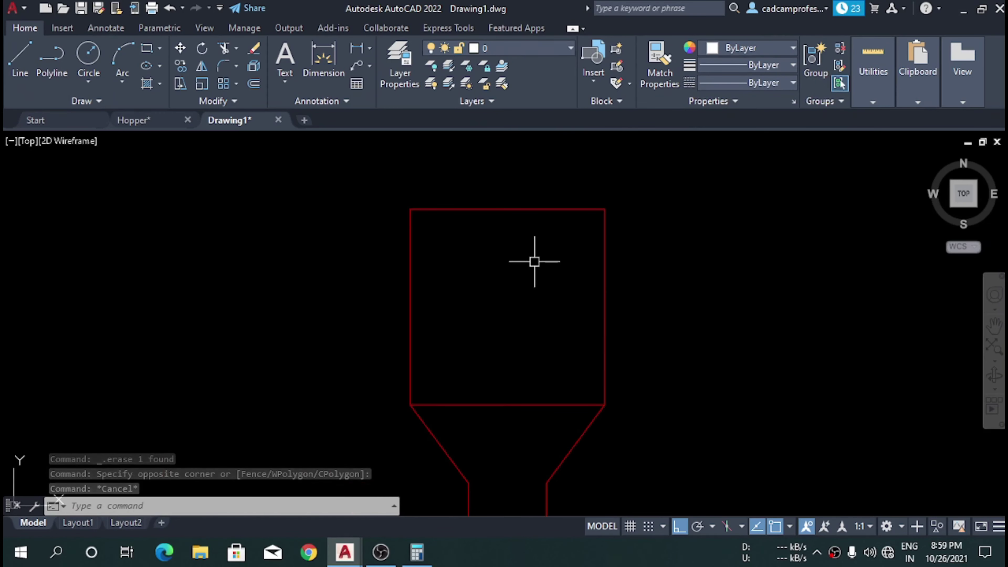
# - Hatch the top square with the HEX pattern
pyautogui.write('h')
pyautogui.press('Return')
pyautogui.write('t')
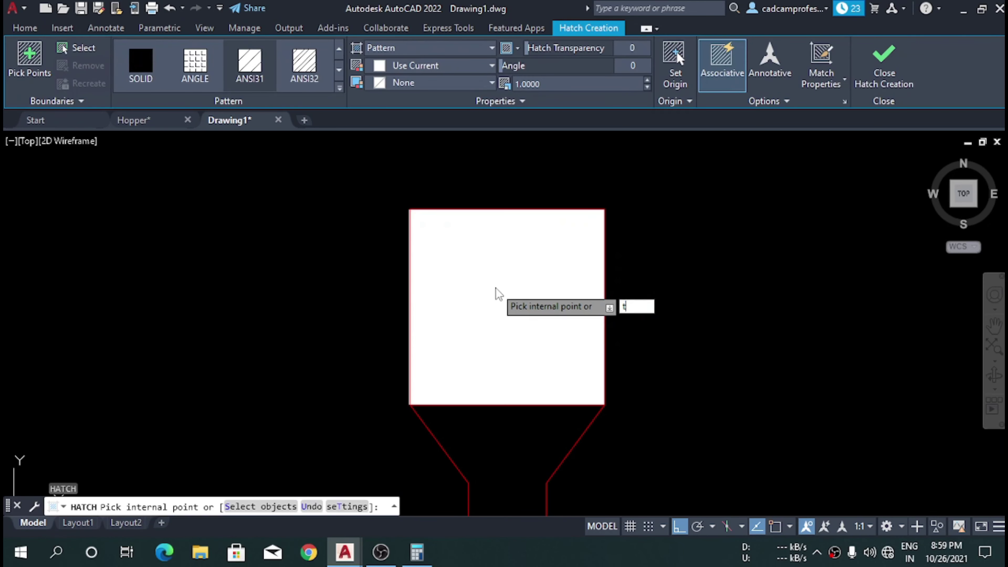
pyautogui.press('Return')
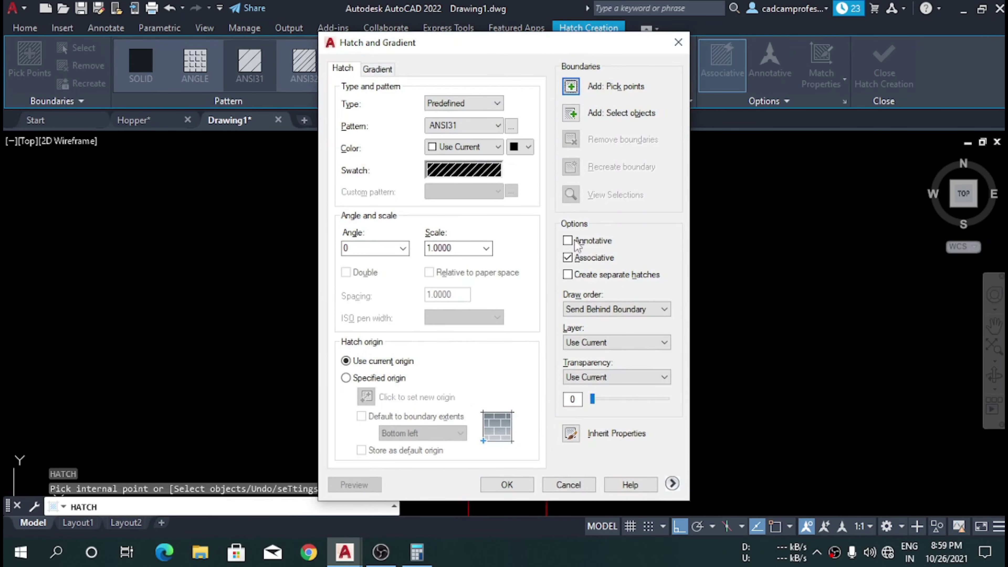
pyautogui.click(480, 170)
pyautogui.click(458, 143)
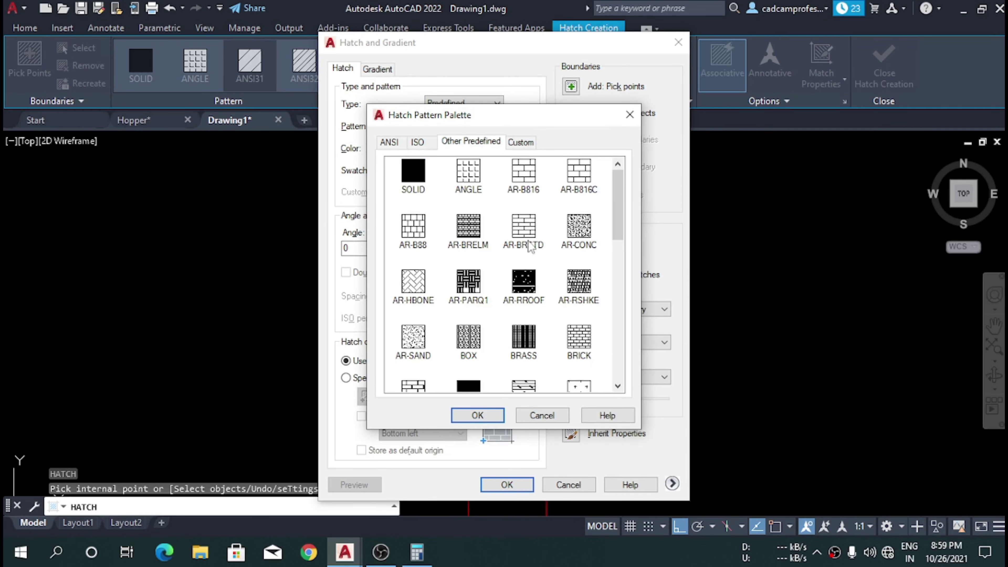
pyautogui.moveTo(625, 200); pyautogui.dragTo(624, 297)
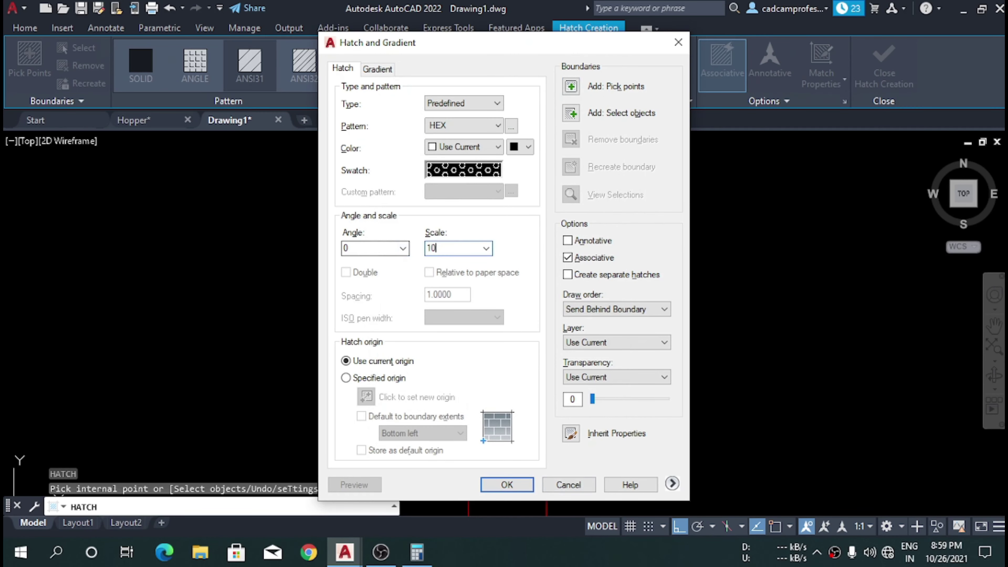
pyautogui.click(571, 86)
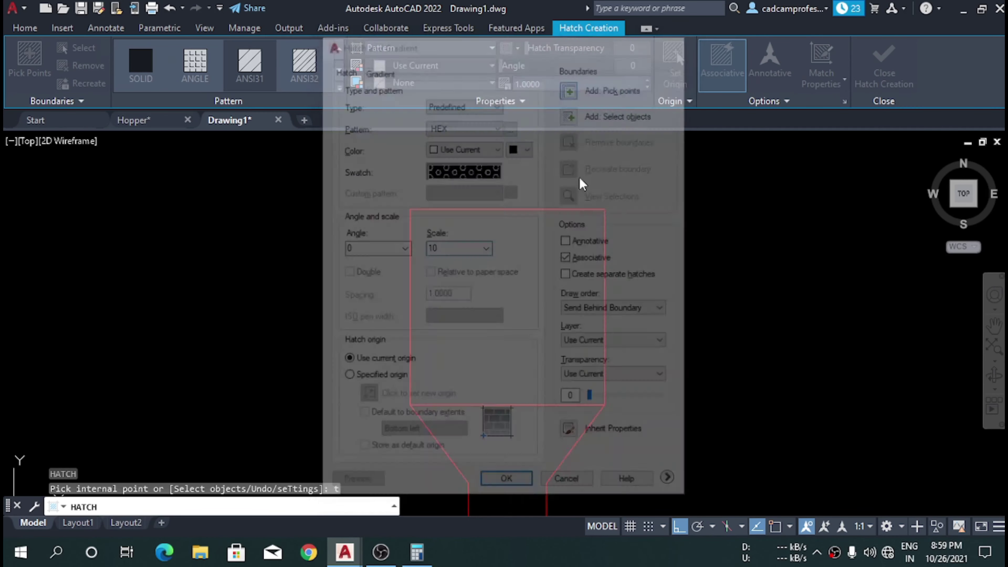
pyautogui.click(490, 289)
pyautogui.press('Return')
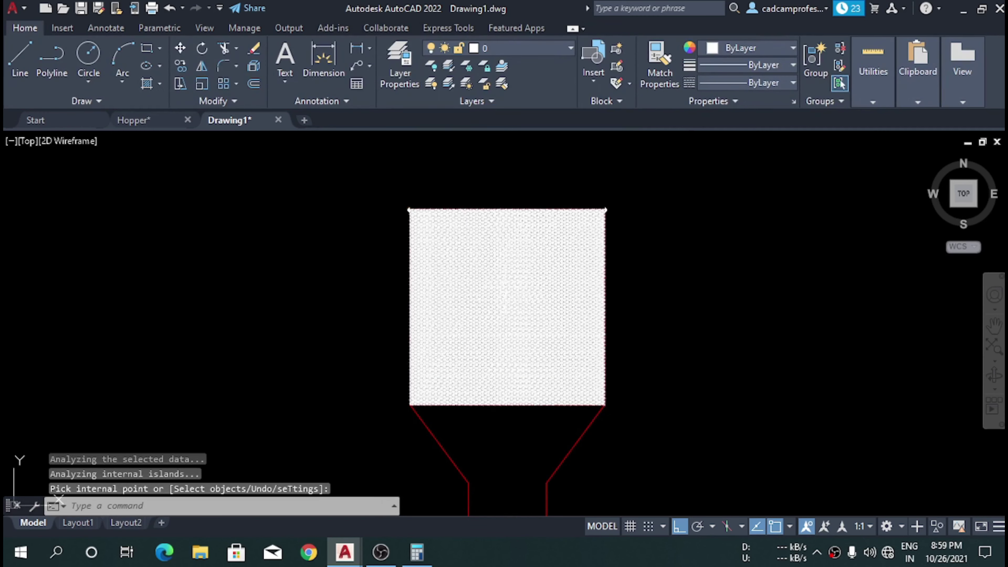
# - Edit the HEX hatch to change its scale to 100
pyautogui.click(506, 281)
pyautogui.rightClick(510, 282)
pyautogui.click(573, 124)
pyautogui.write('100')
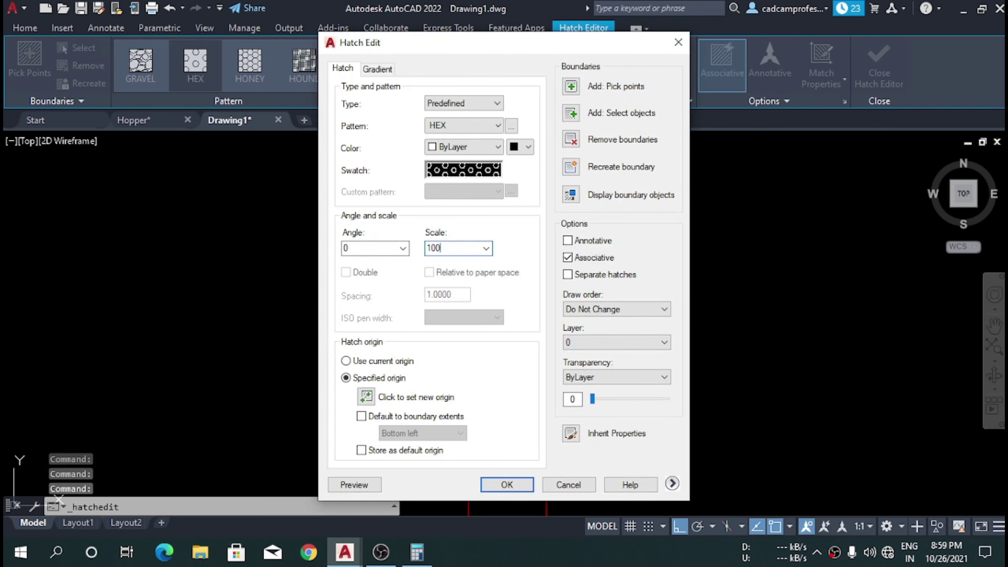
pyautogui.click(380, 489)
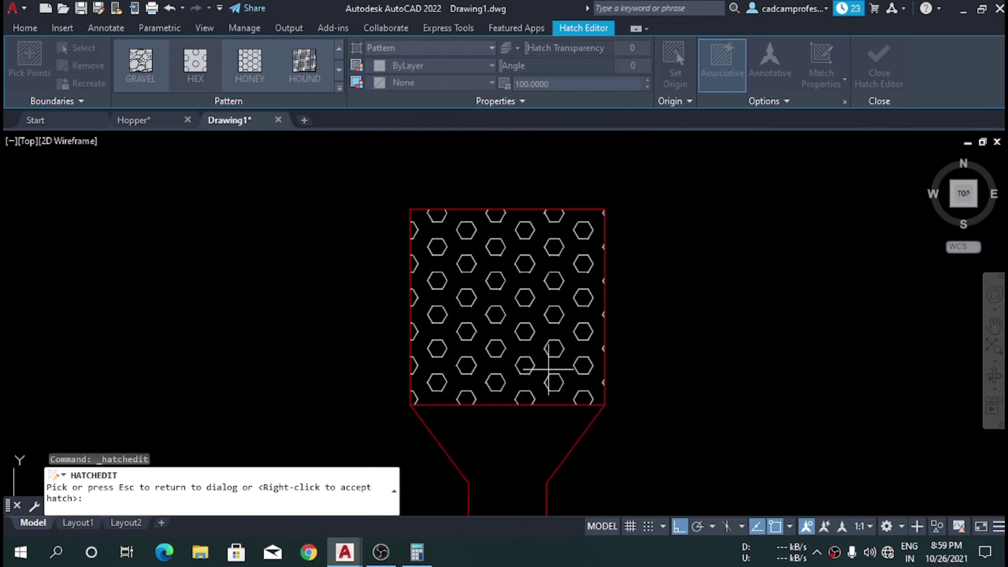
pyautogui.click(549, 369)
pyautogui.click(506, 485)
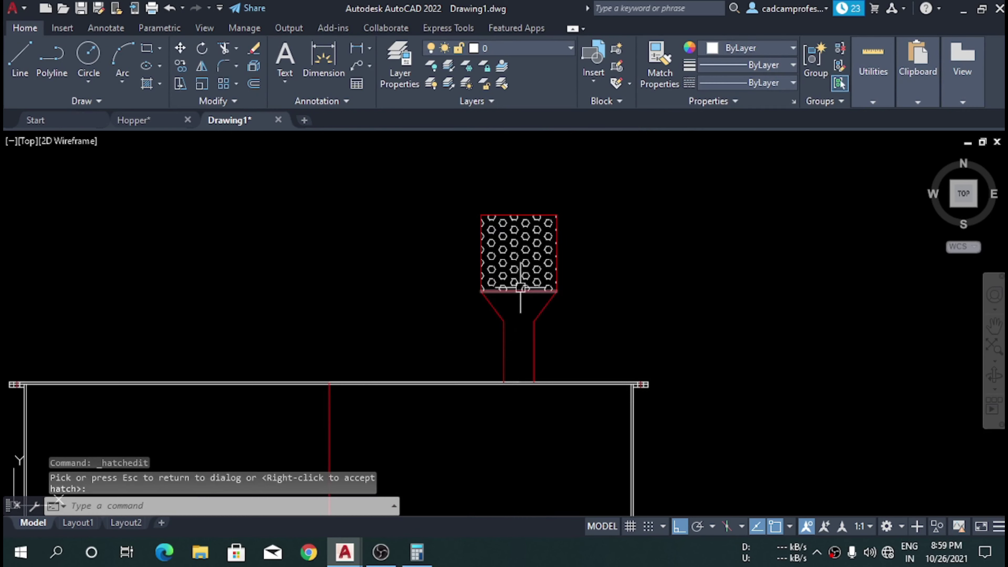
pyautogui.click(137, 120)
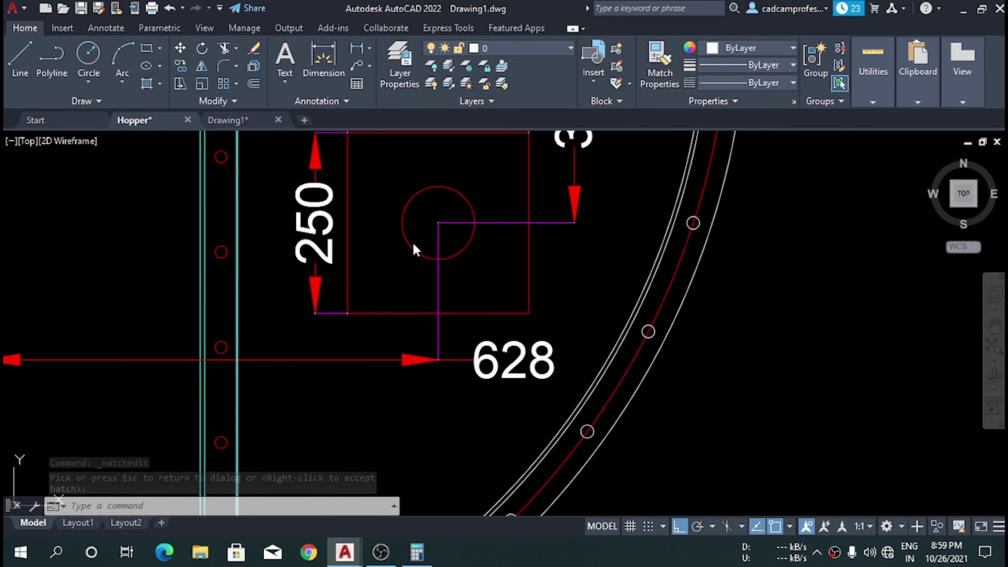
pyautogui.scroll(-5, 479, 303)
pyautogui.scroll(-3, 468, 286)
pyautogui.scroll(4, 460, 270)
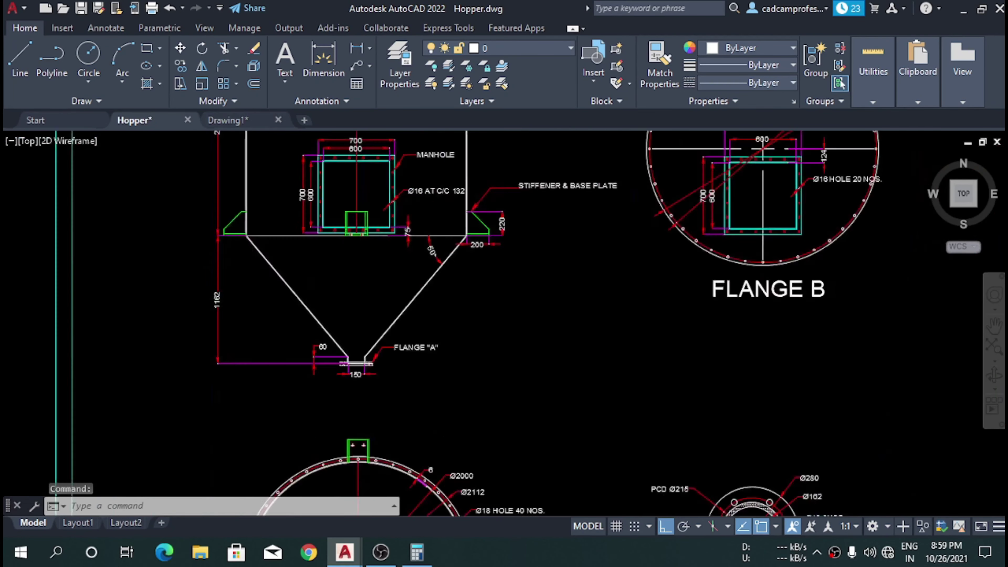
pyautogui.scroll(4, 456, 261)
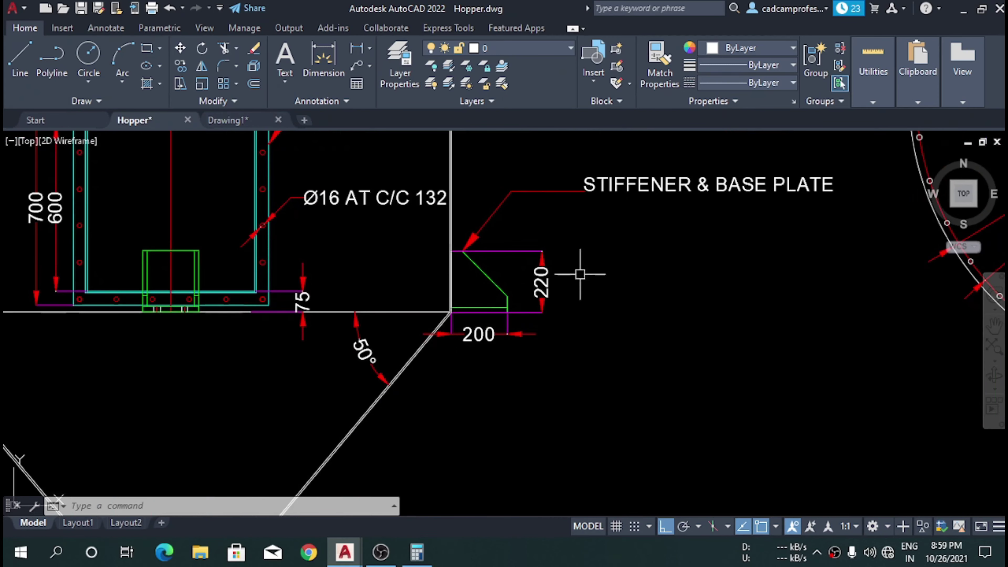
pyautogui.scroll(3, 482, 302)
pyautogui.scroll(-2, 473, 293)
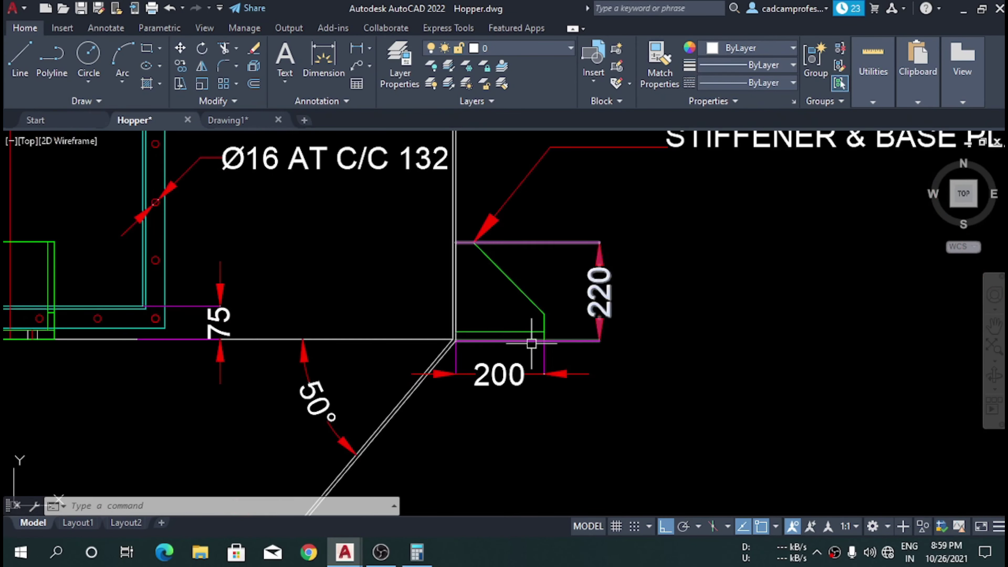
pyautogui.scroll(-5, 533, 371)
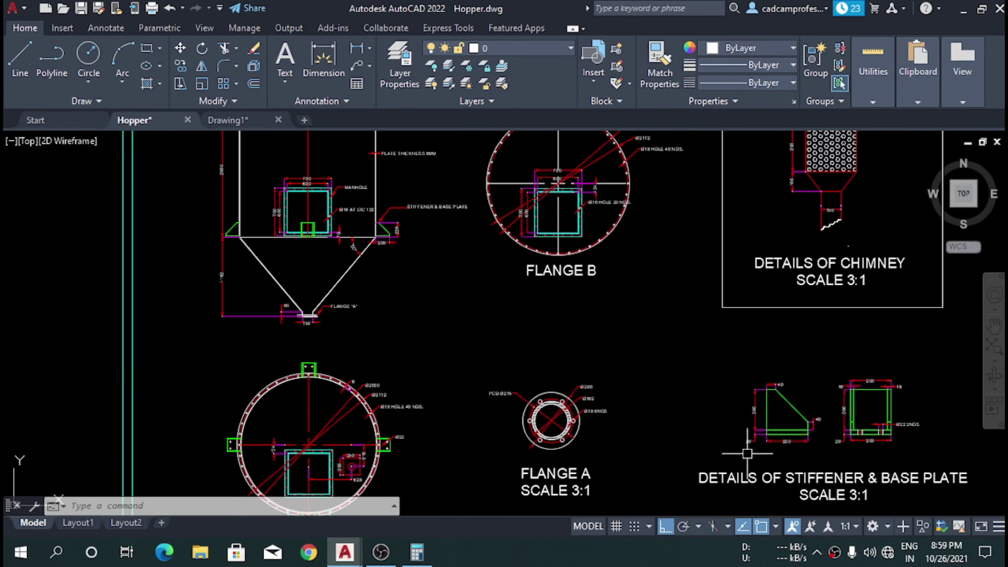
pyautogui.scroll(6, 794, 441)
pyautogui.scroll(-3, 754, 449)
pyautogui.scroll(3, 650, 413)
pyautogui.scroll(-2, 639, 437)
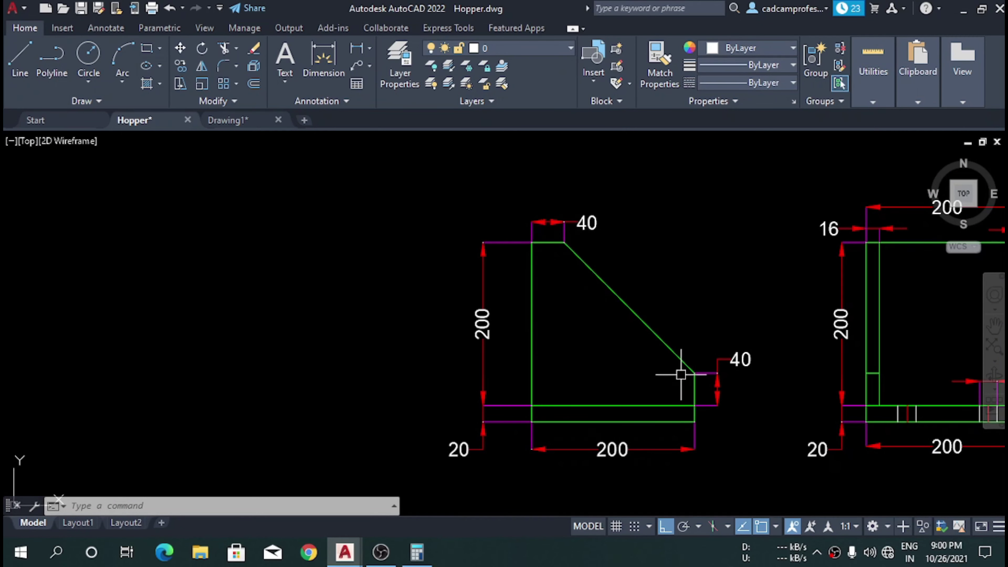
pyautogui.press('alt')
# - Back in Drawing1, draw a 200-unit line from the hopper's right base corner
pyautogui.click(239, 121)
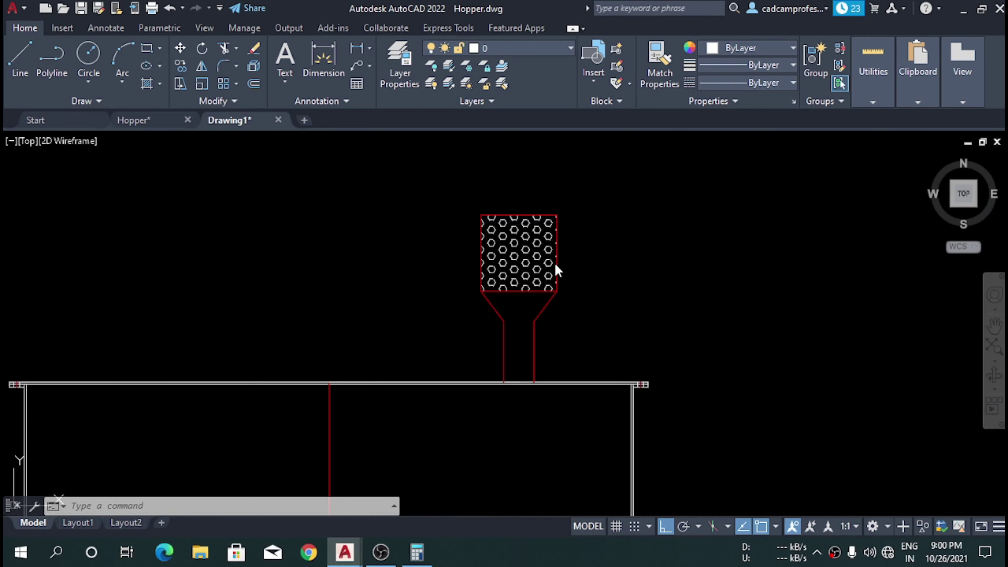
pyautogui.scroll(-3, 555, 258)
pyautogui.scroll(3, 557, 354)
pyautogui.scroll(2, 550, 388)
pyautogui.scroll(-2, 476, 322)
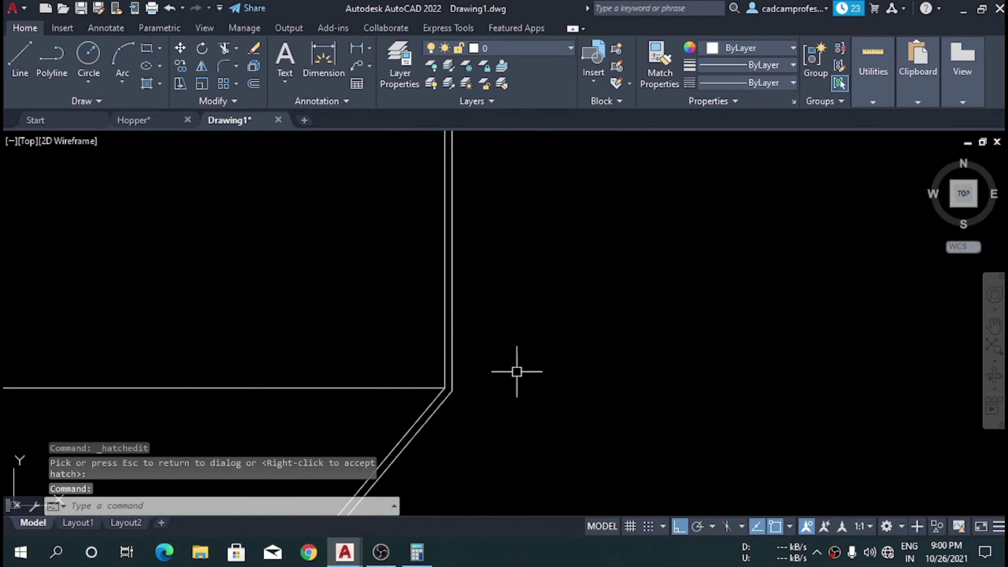
pyautogui.write('l')
pyautogui.press('Return')
pyautogui.scroll(2, 437, 399)
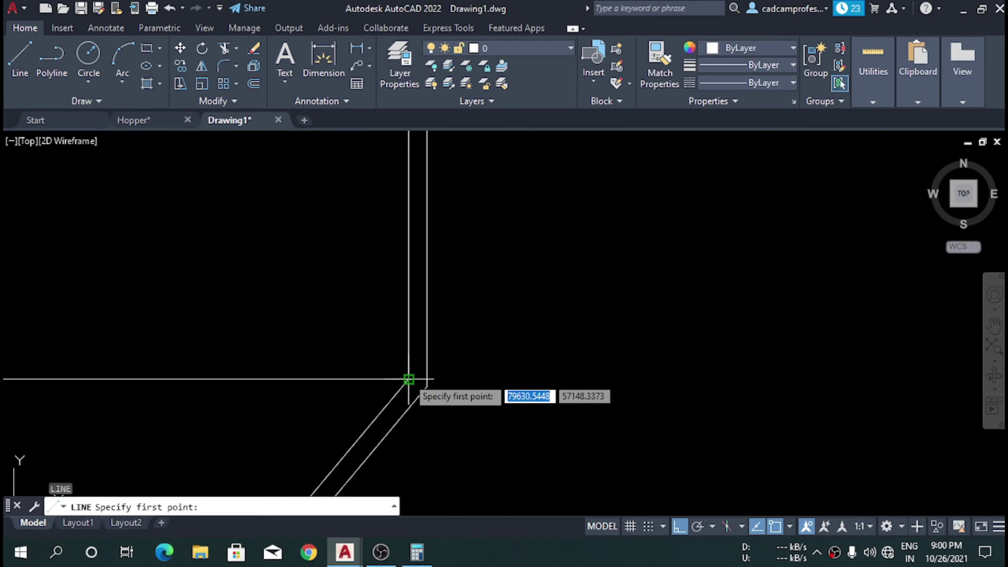
pyautogui.scroll(3, 429, 379)
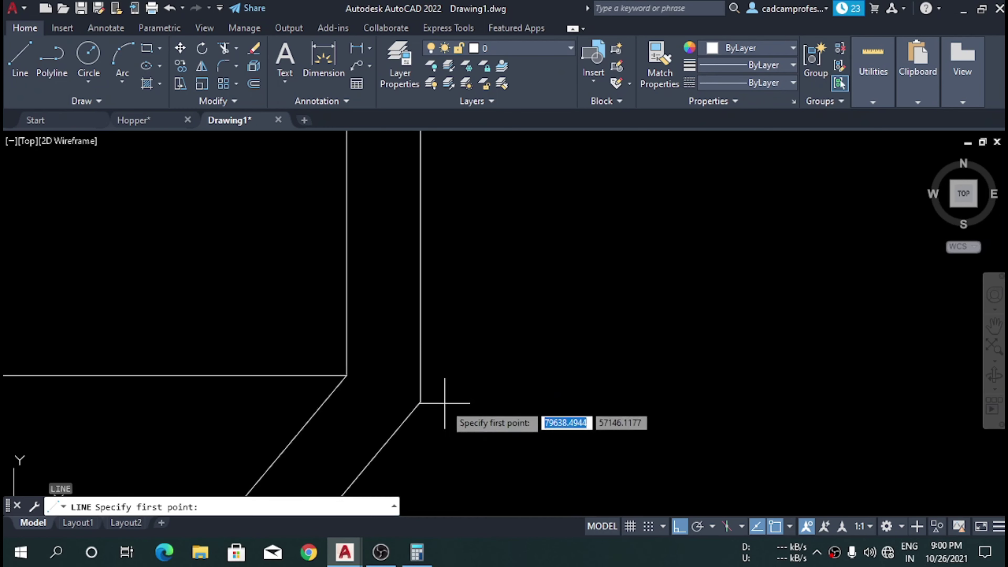
pyautogui.click(421, 402)
pyautogui.scroll(-4, 397, 349)
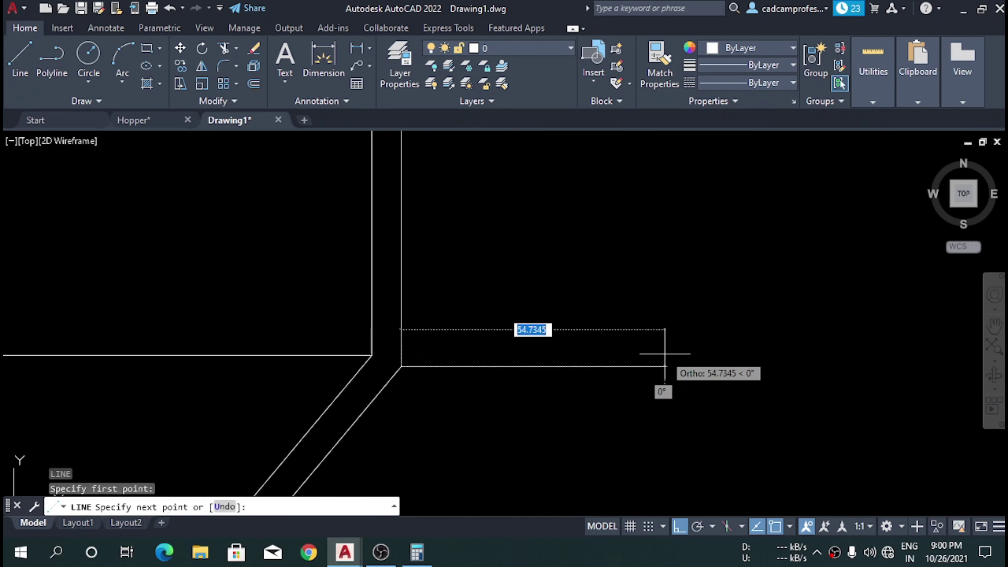
pyautogui.write('0')
pyautogui.press('Return')
pyautogui.scroll(-3, 665, 353)
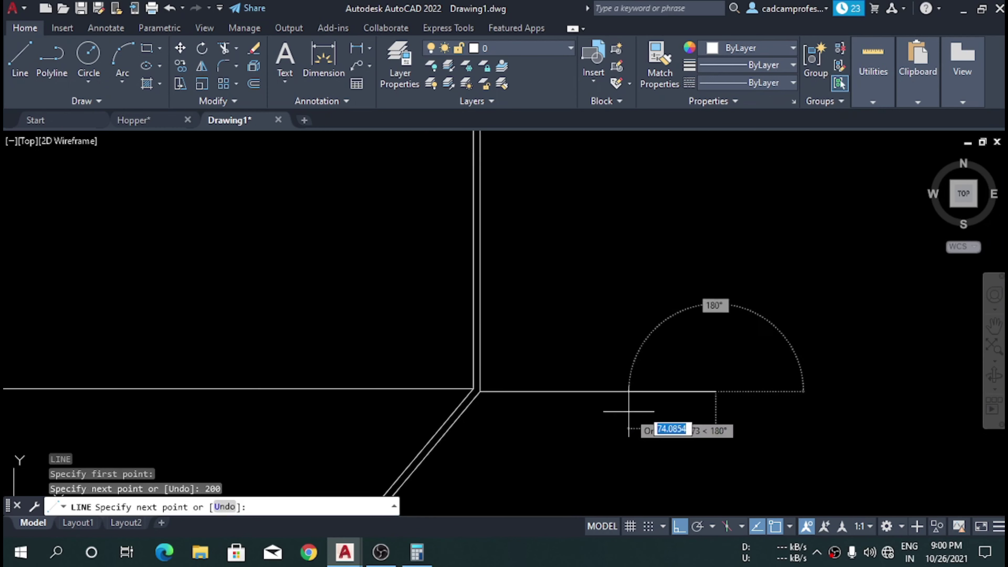
pyautogui.press('Escape')
# - Offset the 200-unit line 20 units upward
pyautogui.moveTo(711, 423); pyautogui.dragTo(643, 358)
pyautogui.write('o')
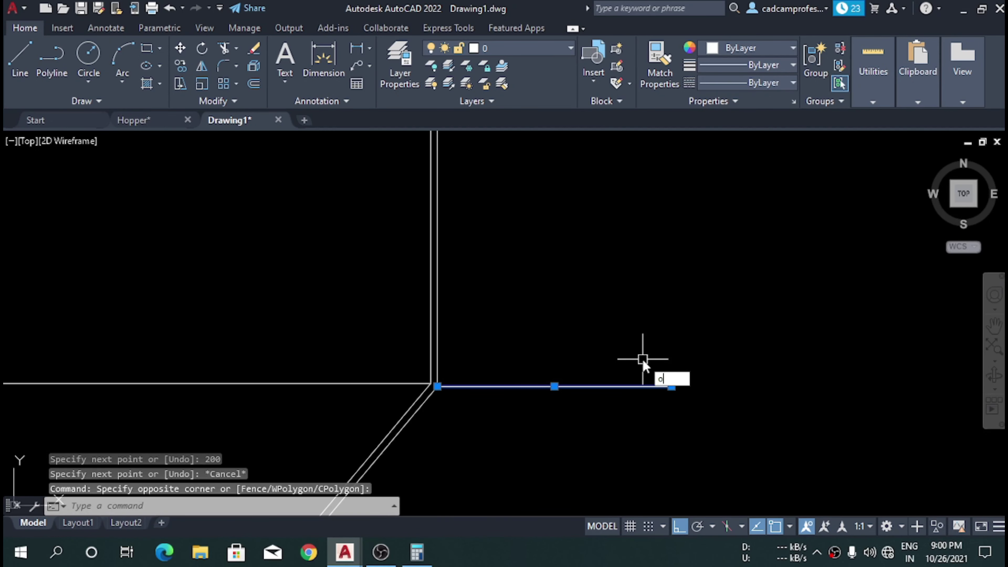
pyautogui.press('Return')
pyautogui.press('Return')
pyautogui.click(641, 385)
pyautogui.click(640, 360)
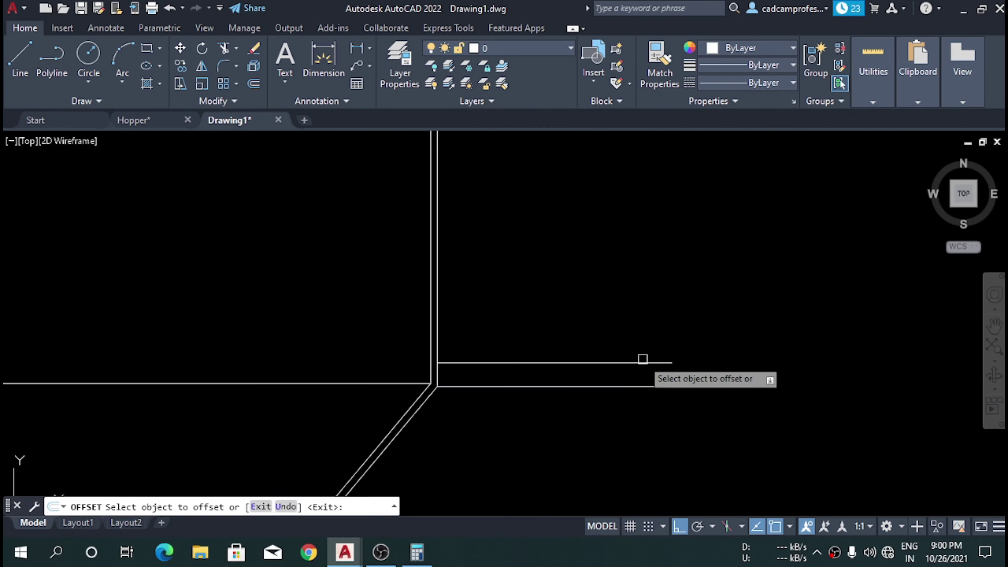
pyautogui.press('Escape')
# - Draw the bracket's 40-unit segments and its diagonal edge up to the hopper wall
pyautogui.press('Return')
pyautogui.click(437, 363)
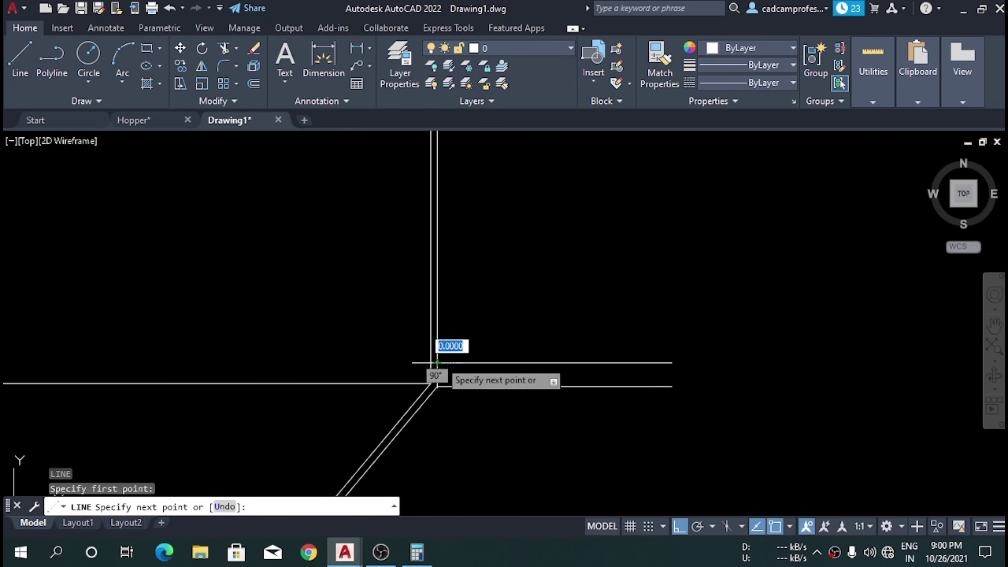
pyautogui.write('2')
pyautogui.press('Return')
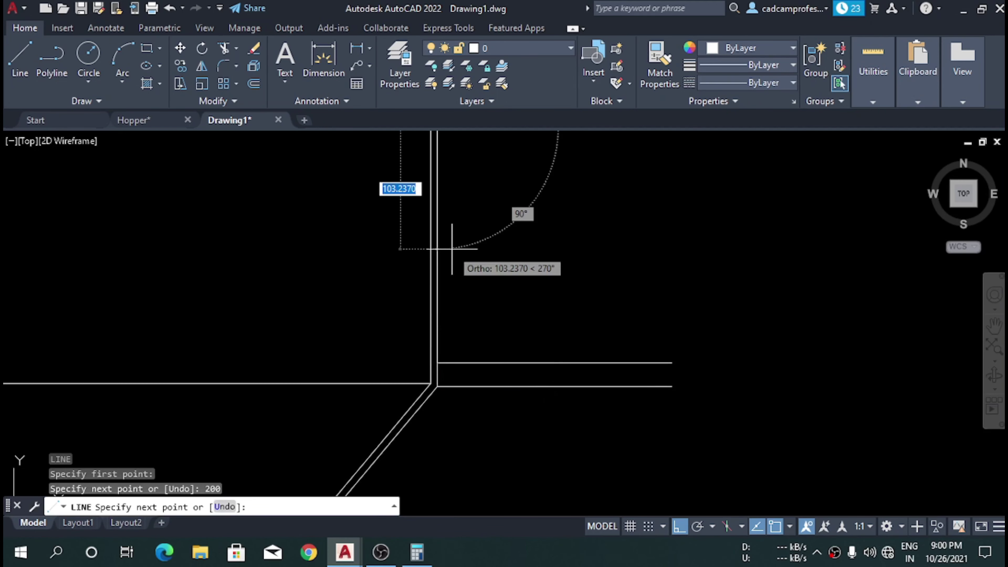
pyautogui.scroll(-4, 452, 248)
pyautogui.scroll(2, 490, 282)
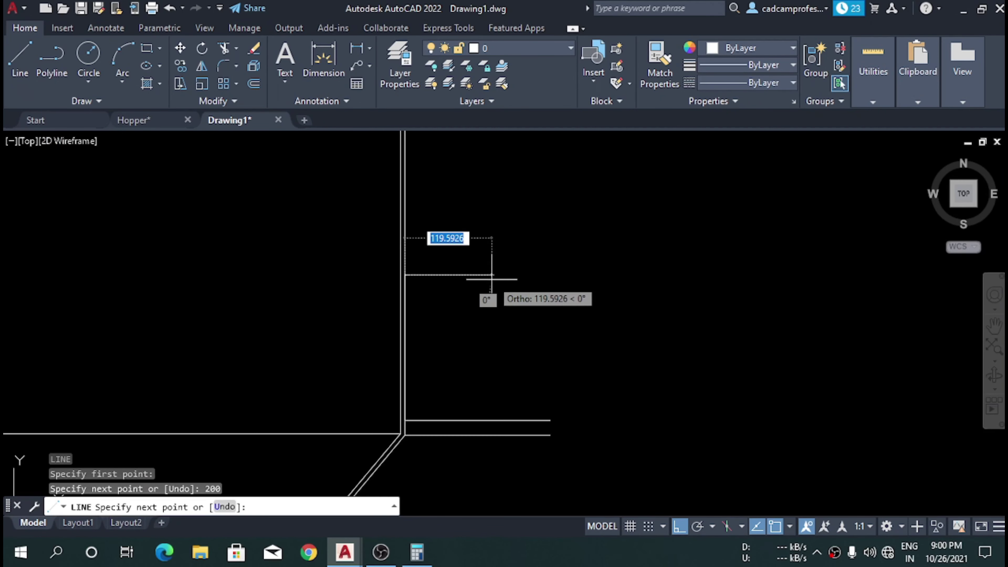
pyautogui.press('Return')
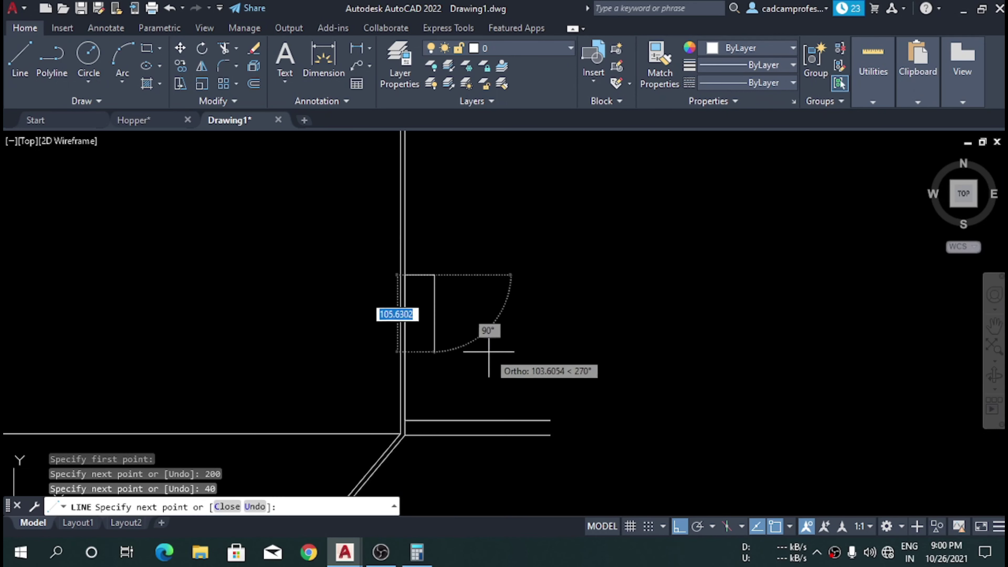
pyautogui.press('Escape')
pyautogui.press('Return')
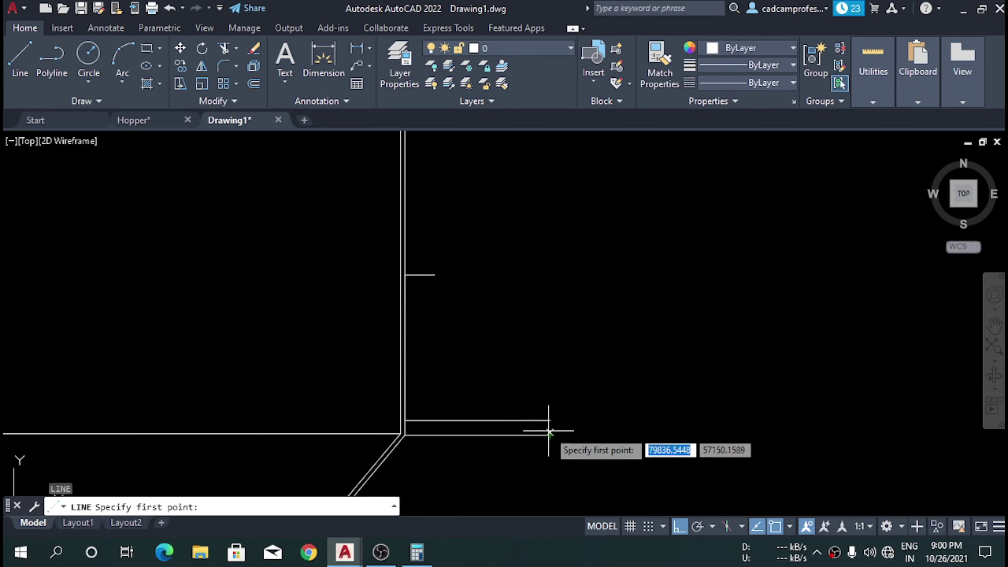
pyautogui.click(550, 420)
pyautogui.write('40')
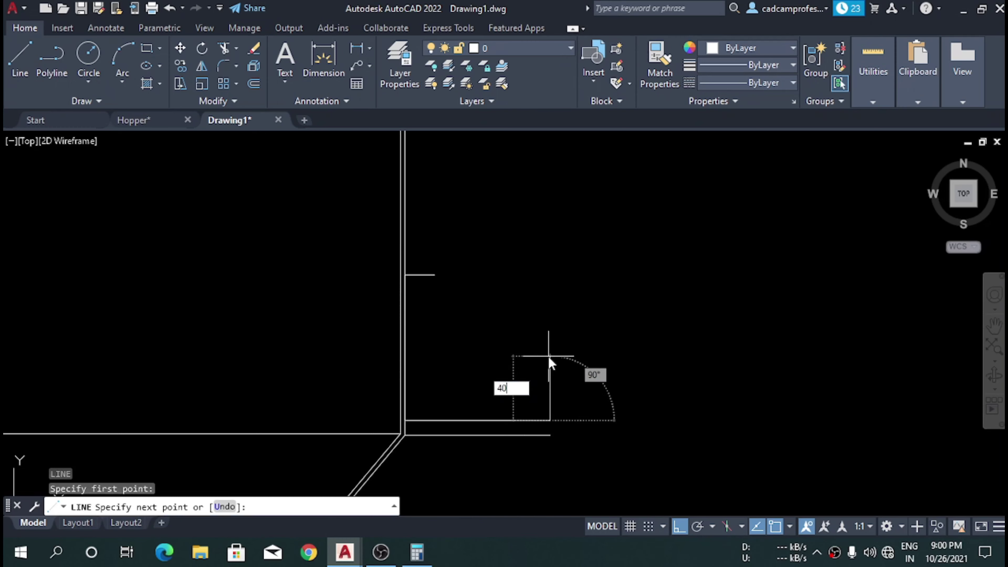
pyautogui.press('Return')
pyautogui.click(434, 275)
pyautogui.press('Escape')
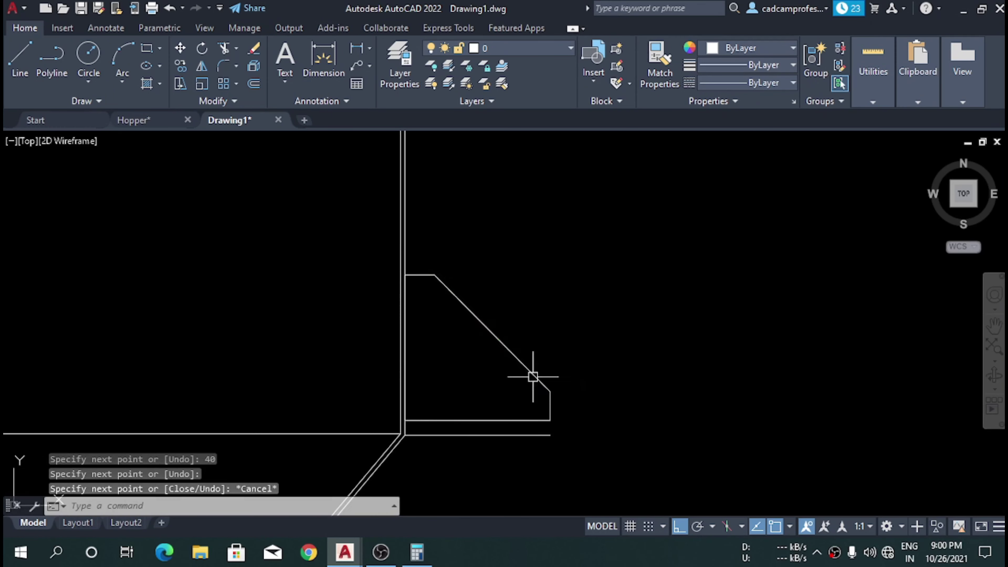
# - Extend the bracket lines to their boundary using a fence selection
pyautogui.scroll(5, 551, 448)
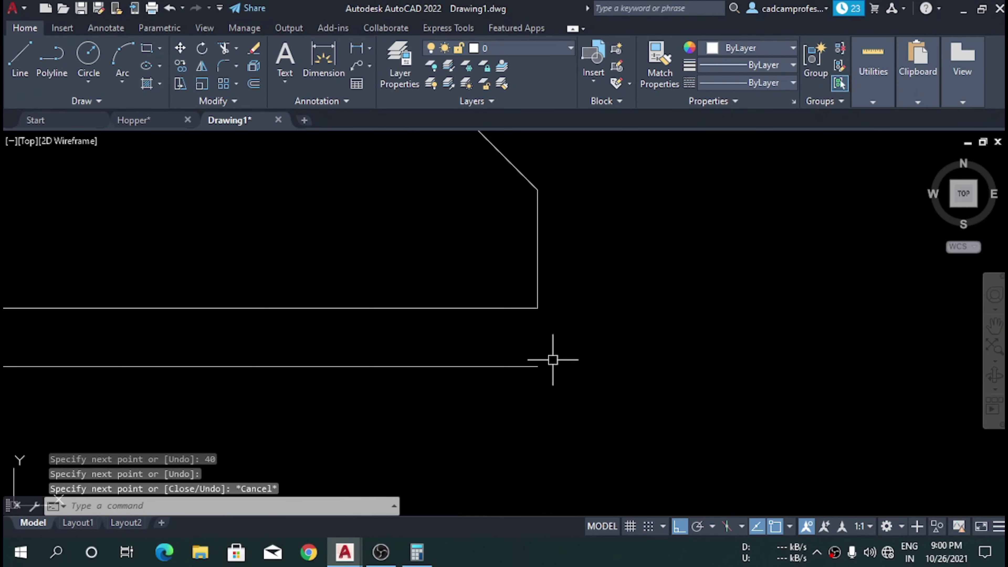
pyautogui.write('ex')
pyautogui.press('Return')
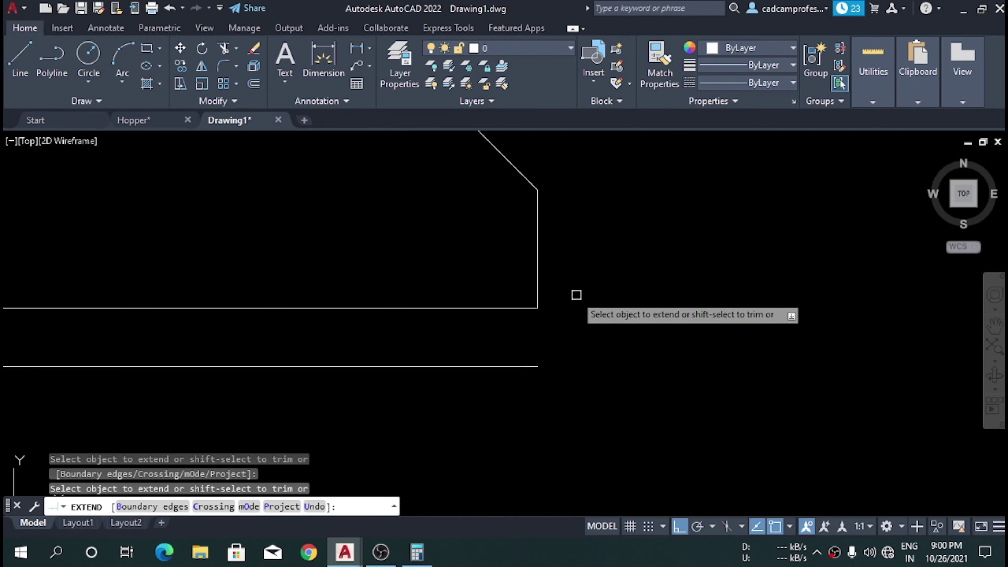
pyautogui.click(567, 292)
pyautogui.click(520, 271)
pyautogui.press('Return')
pyautogui.scroll(-5, 581, 342)
pyautogui.press('Escape')
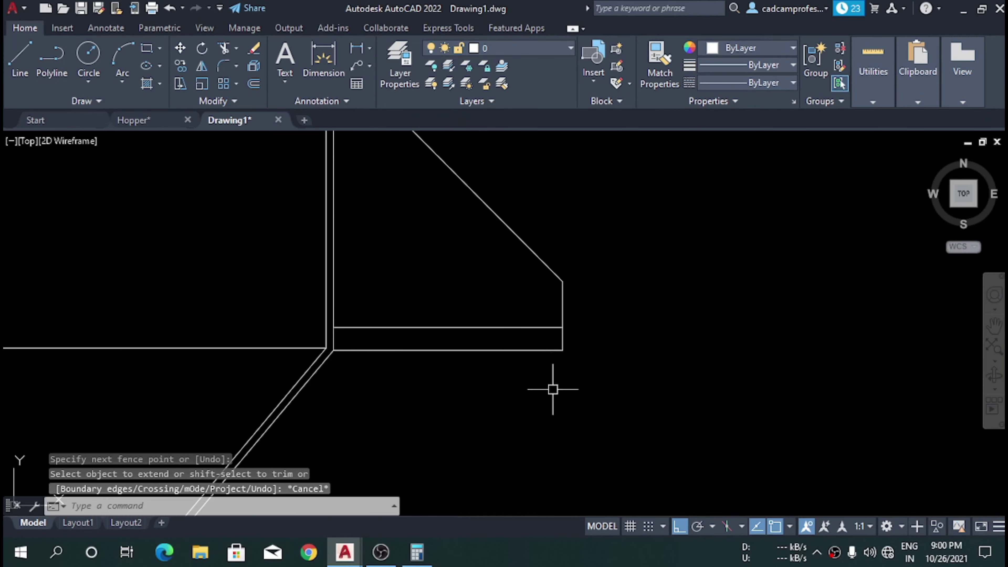
# - Set the bracket lines' colour to Green
pyautogui.click(595, 384)
pyautogui.click(487, 250)
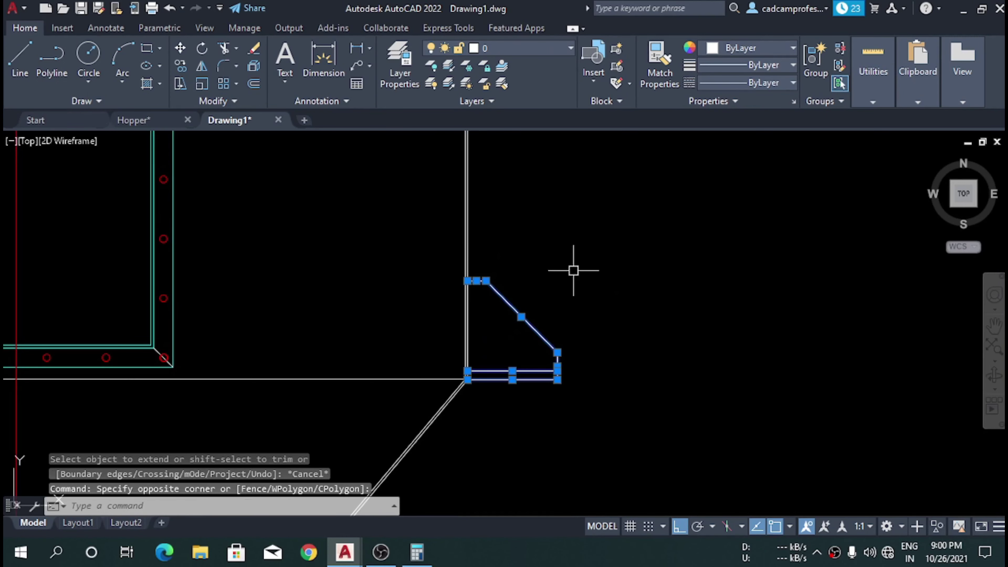
pyautogui.click(752, 48)
pyautogui.click(738, 198)
pyautogui.scroll(4, 504, 355)
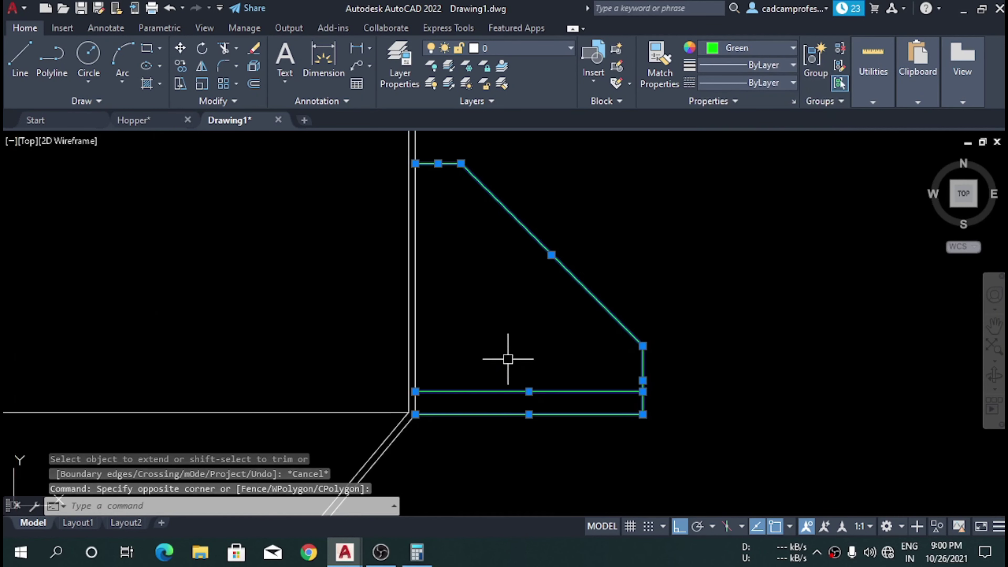
pyautogui.scroll(-4, 486, 362)
pyautogui.press('Escape')
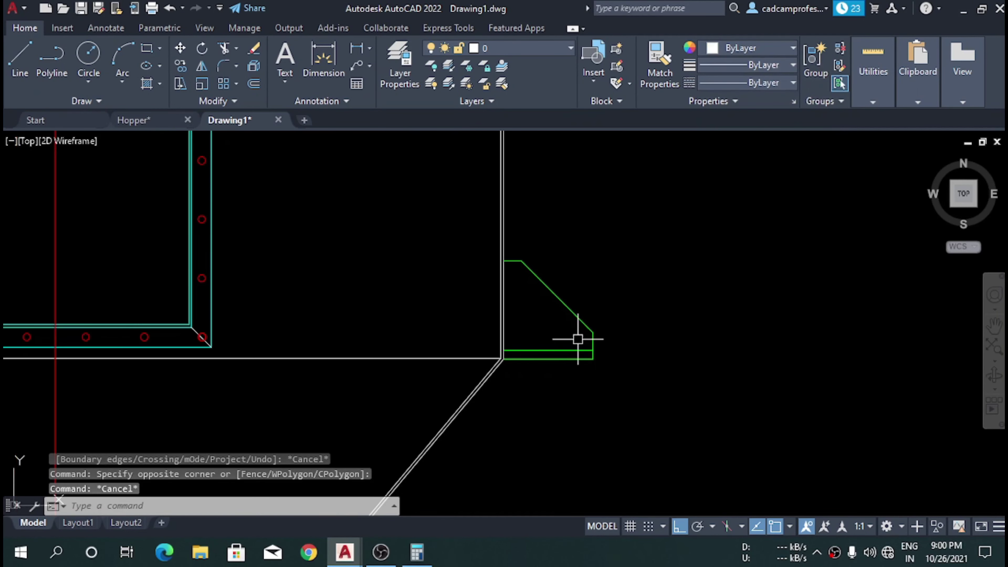
# - Mirror the green bracket across the vertical centerline, keeping the original
pyautogui.click(661, 390)
pyautogui.click(493, 203)
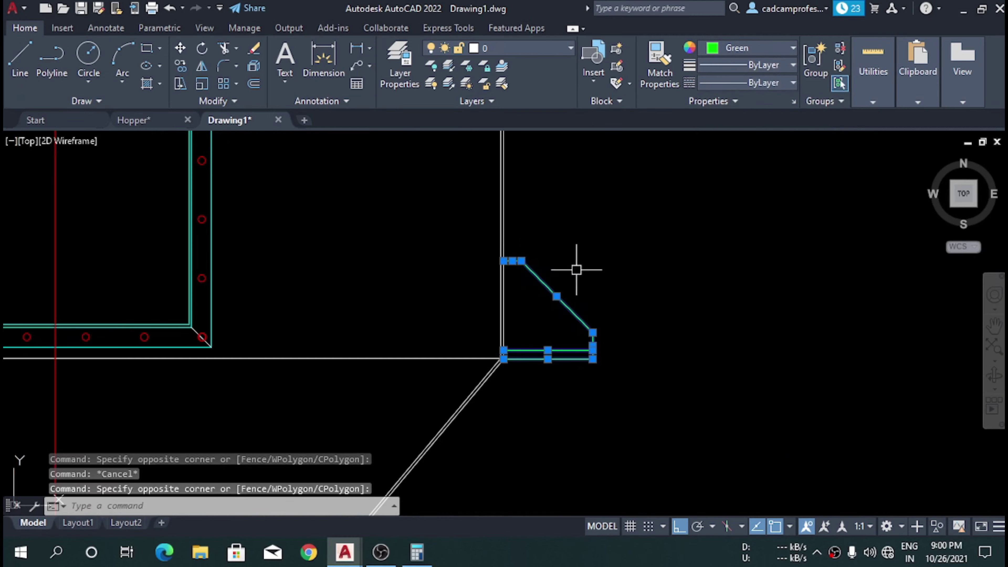
pyautogui.write('mi')
pyautogui.press('Return')
pyautogui.scroll(-2, 626, 292)
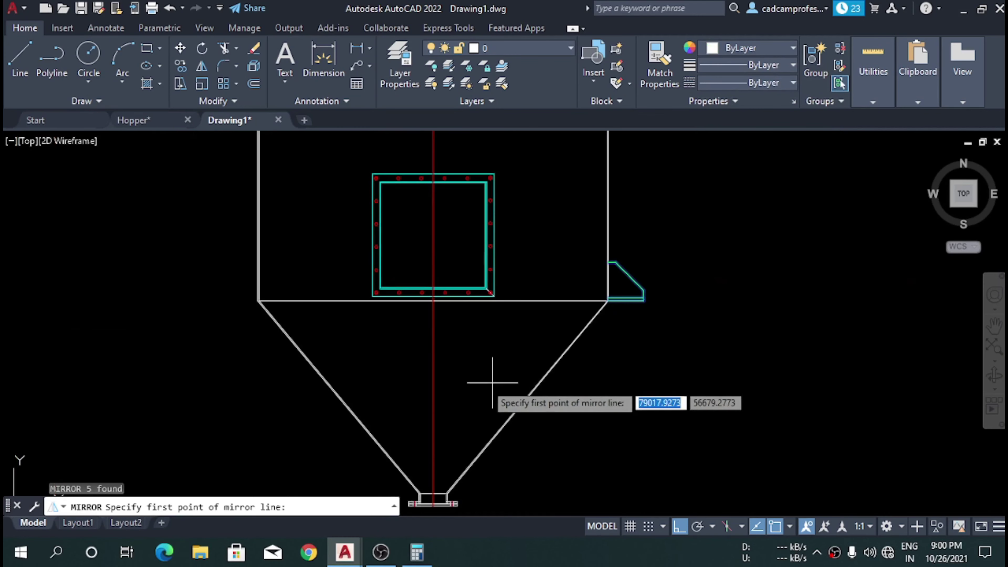
pyautogui.click(433, 379)
pyautogui.click(433, 326)
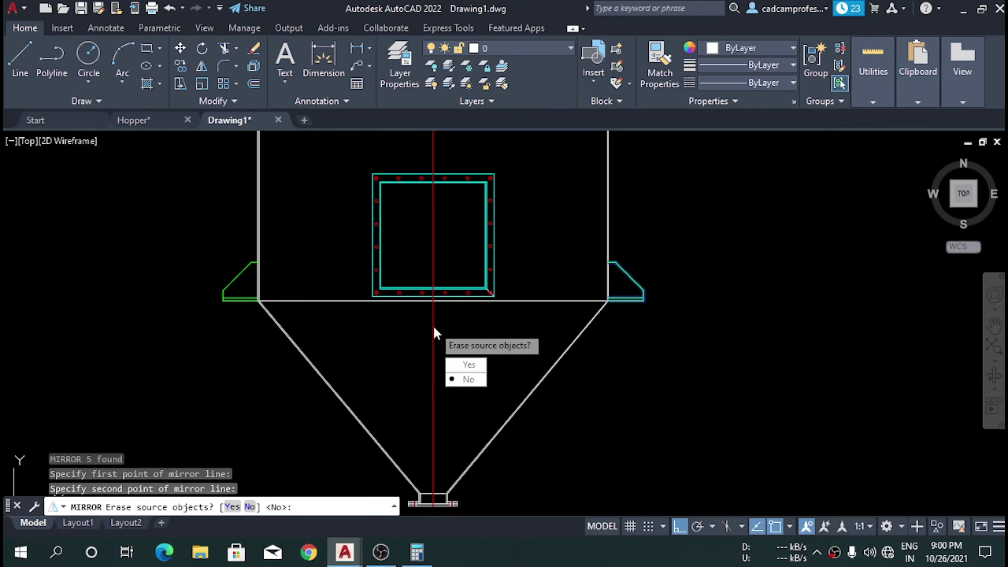
pyautogui.press('Return')
pyautogui.scroll(-2, 499, 334)
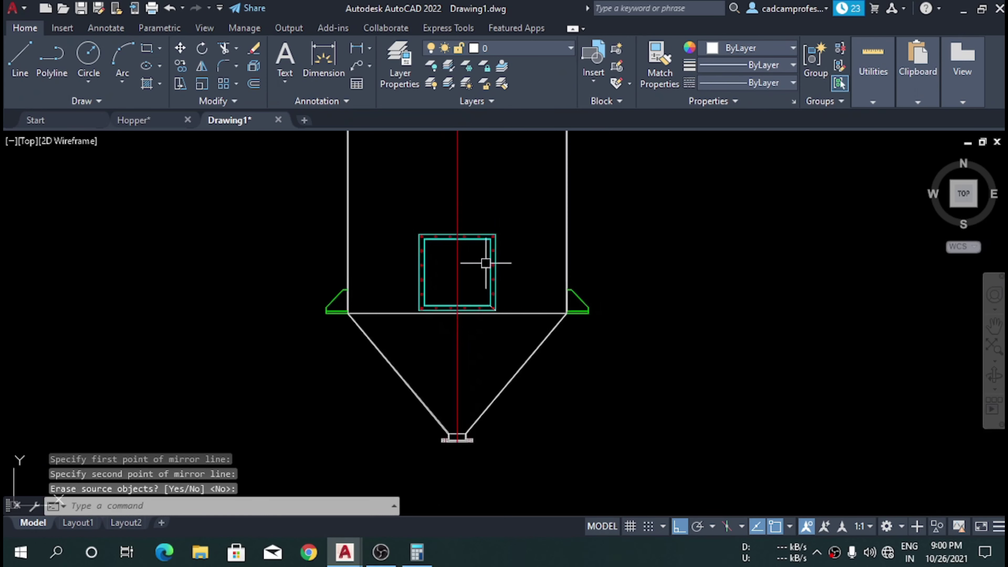
pyautogui.scroll(-3, 486, 278)
pyautogui.scroll(5, 488, 380)
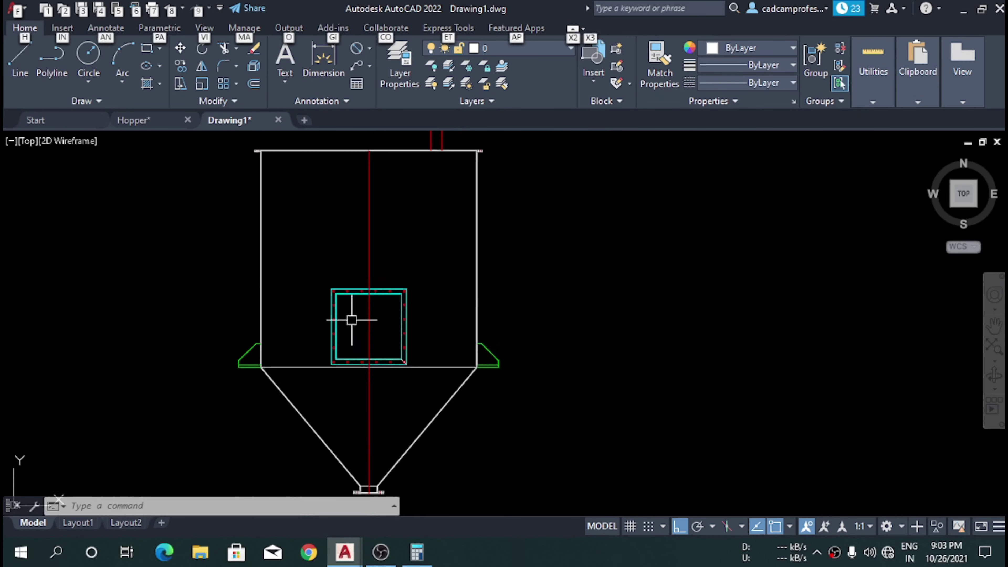
pyautogui.click(156, 121)
pyautogui.scroll(-3, 517, 361)
pyautogui.scroll(-2, 517, 360)
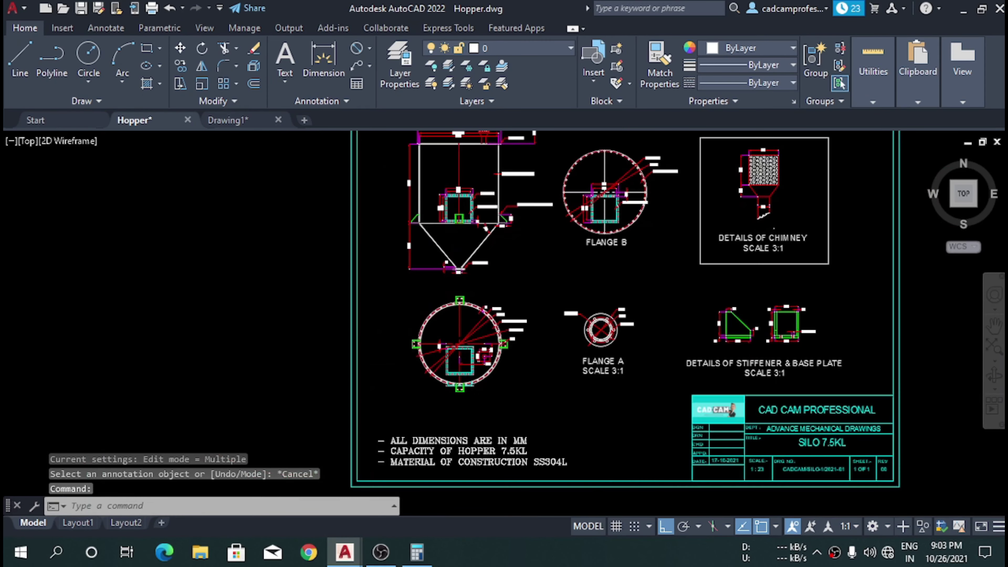
pyautogui.scroll(4, 444, 245)
pyautogui.scroll(-4, 360, 288)
pyautogui.scroll(4, 461, 288)
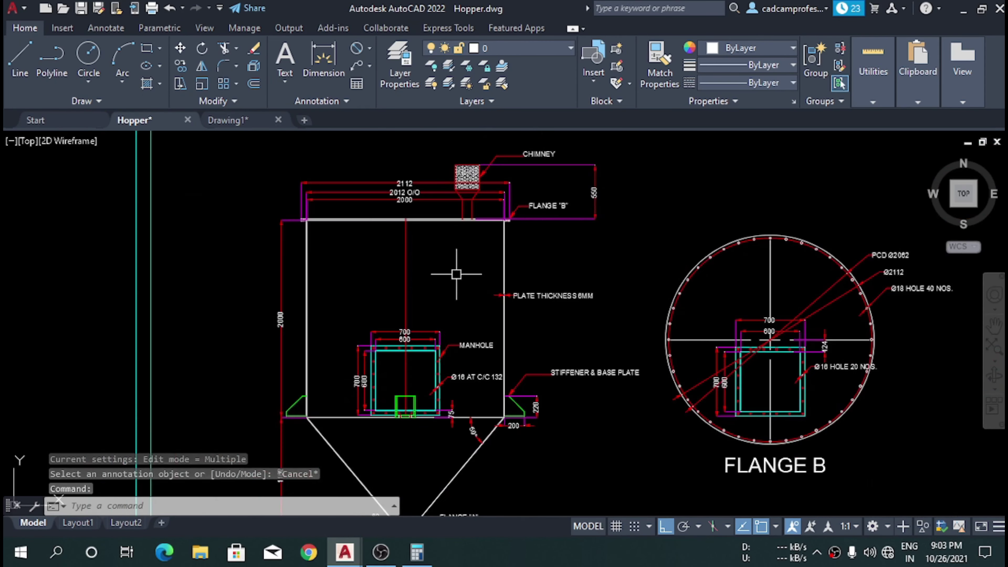
pyautogui.scroll(-4, 444, 272)
pyautogui.scroll(5, 436, 369)
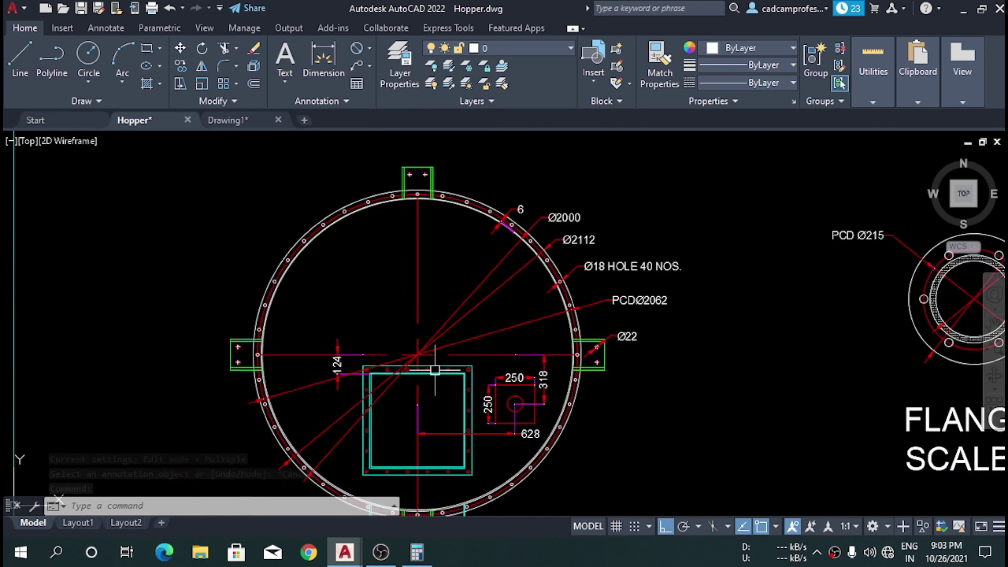
pyautogui.scroll(5, 413, 412)
pyautogui.scroll(-1, 421, 412)
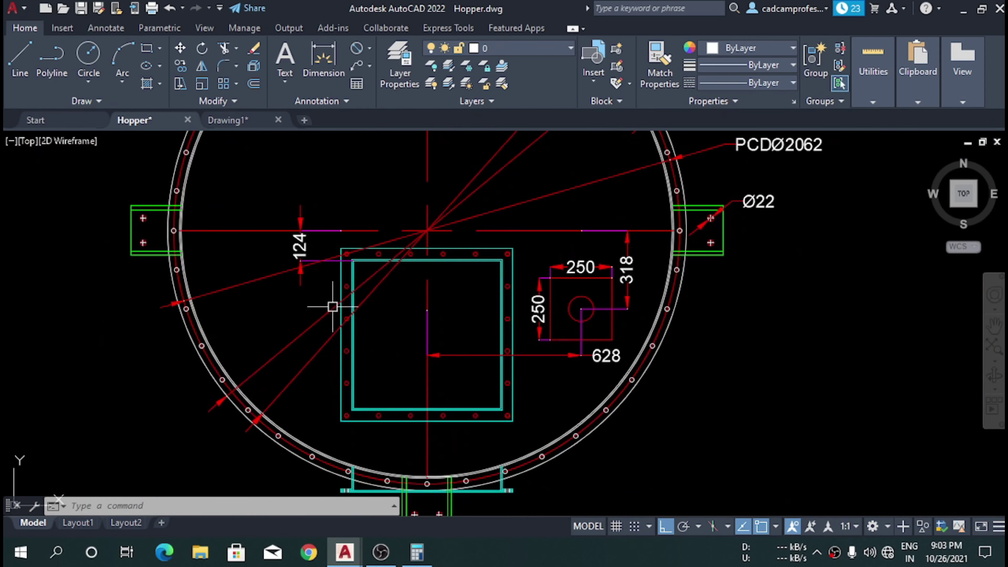
pyautogui.scroll(-2, 414, 413)
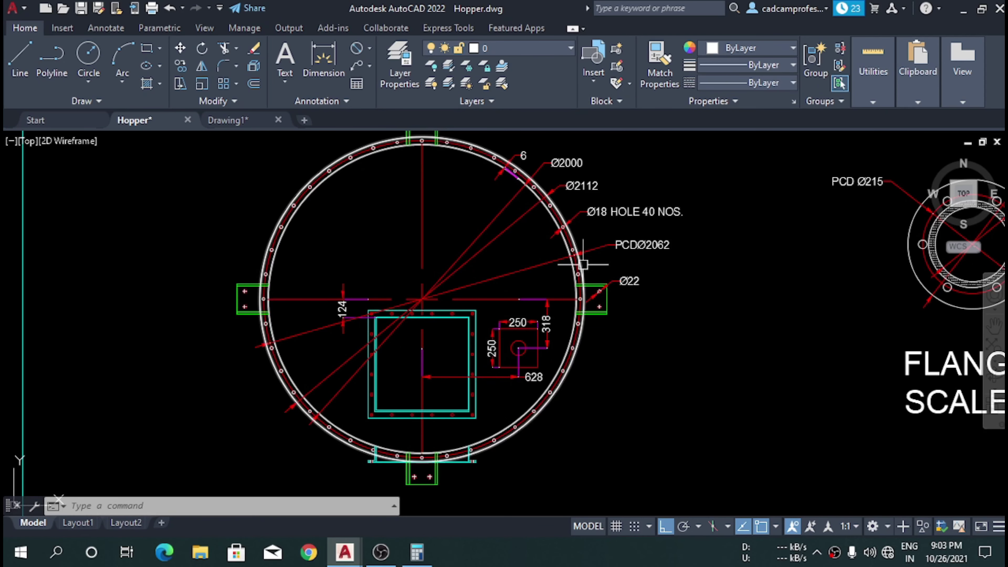
pyautogui.scroll(2, 565, 179)
pyautogui.scroll(5, 510, 230)
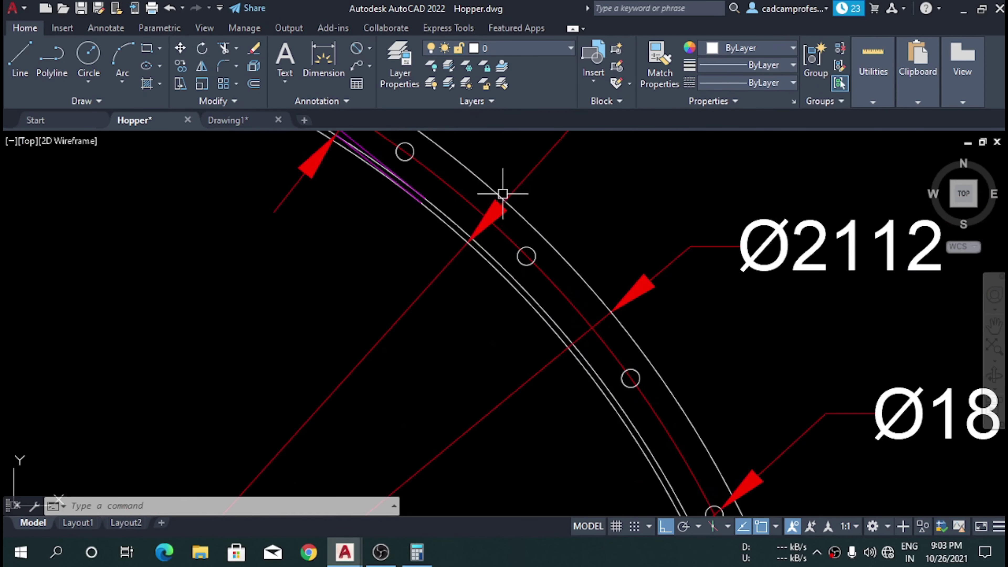
pyautogui.scroll(-5, 475, 273)
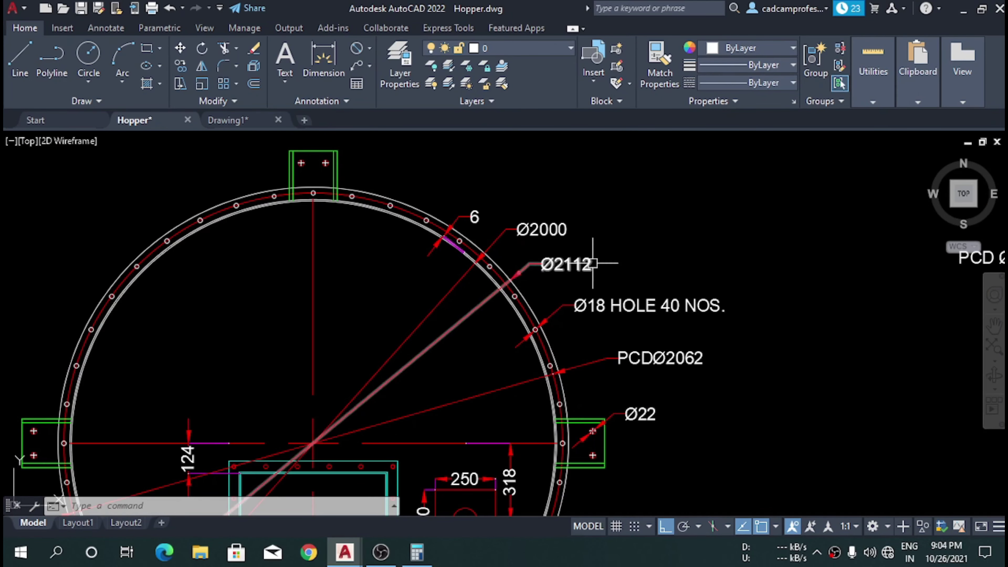
pyautogui.scroll(-3, 572, 270)
pyautogui.scroll(5, 603, 325)
pyautogui.scroll(-2, 607, 381)
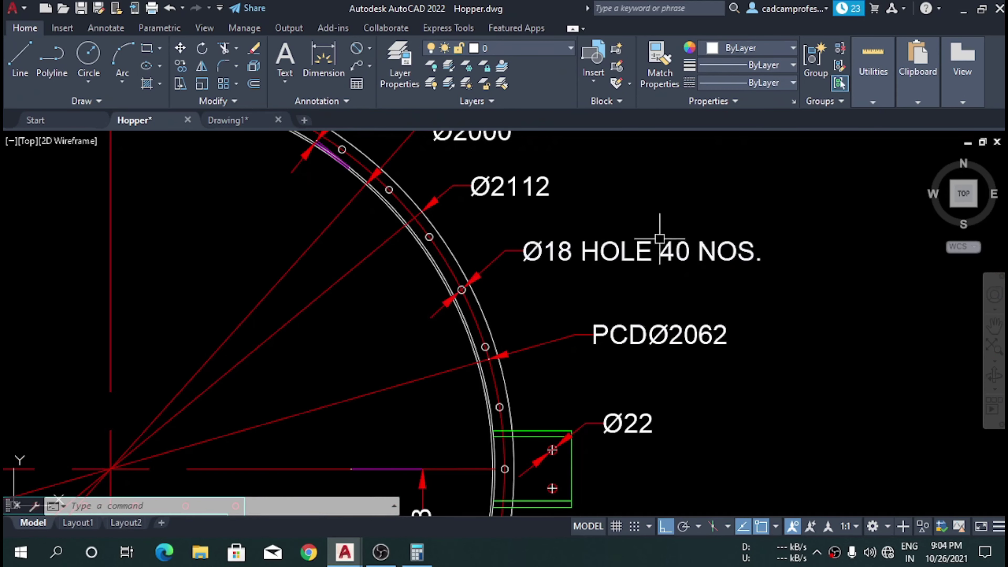
pyautogui.scroll(-2, 660, 239)
# - Draw a 2000-diameter circle centred below the hopper apex
pyautogui.click(228, 120)
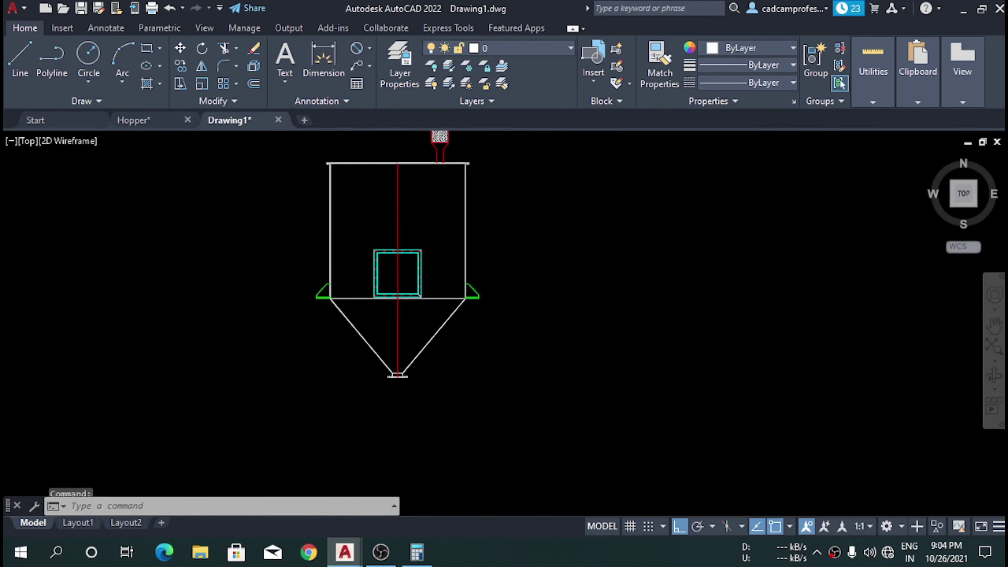
pyautogui.moveTo(335, 437); pyautogui.dragTo(317, 274, button='middle')
pyautogui.scroll(-2, 305, 282)
pyautogui.write('c')
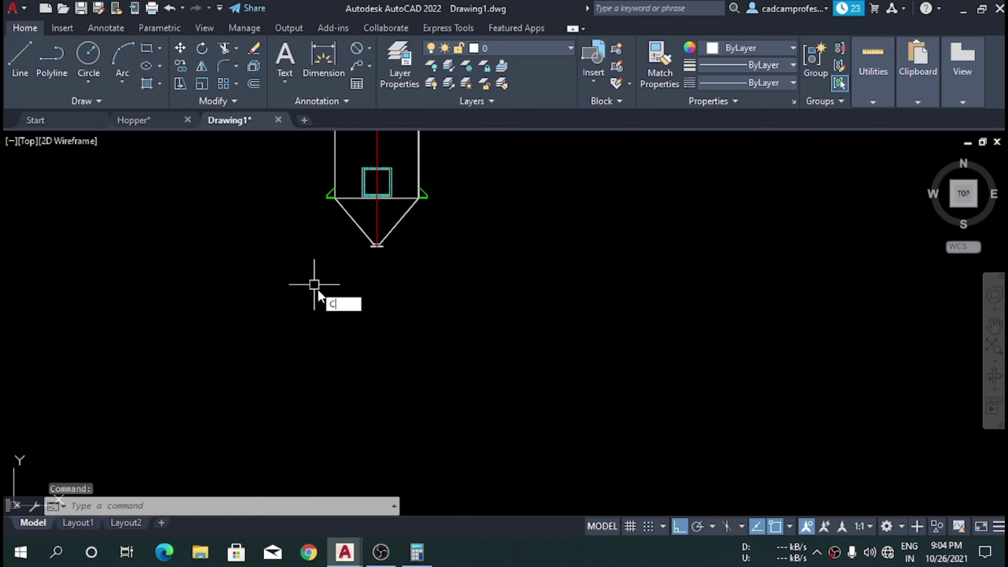
pyautogui.press('Return')
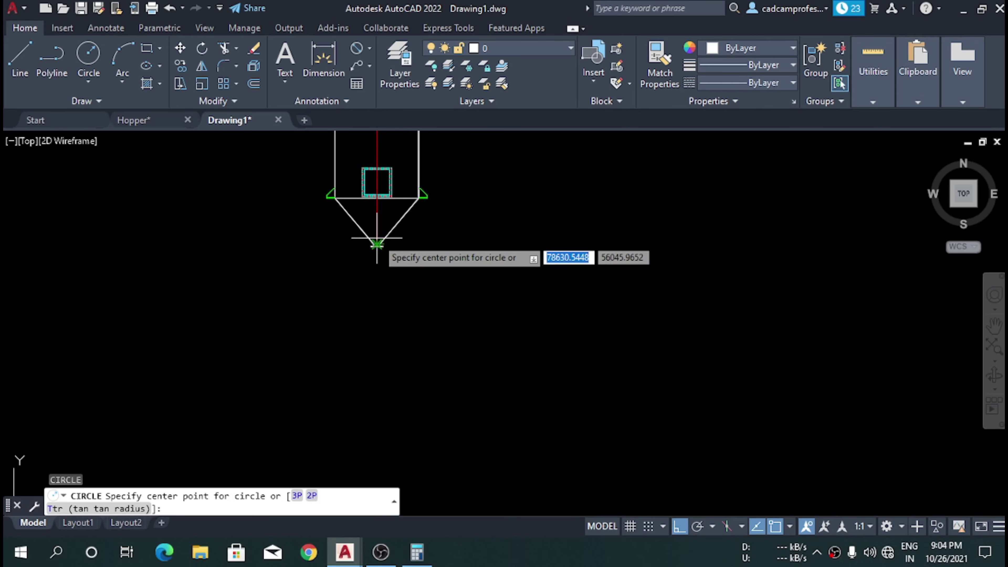
pyautogui.scroll(-4, 367, 282)
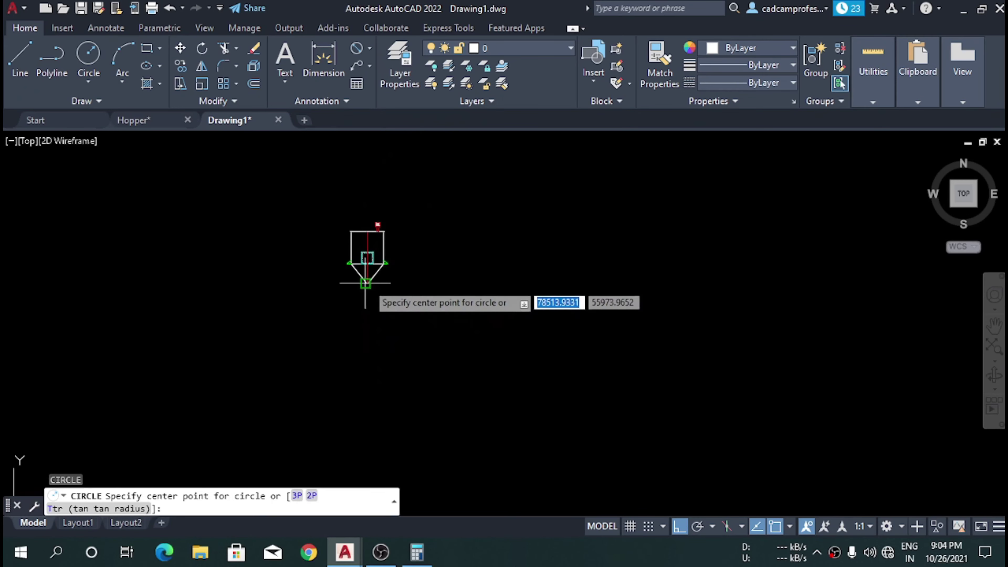
pyautogui.scroll(6, 367, 278)
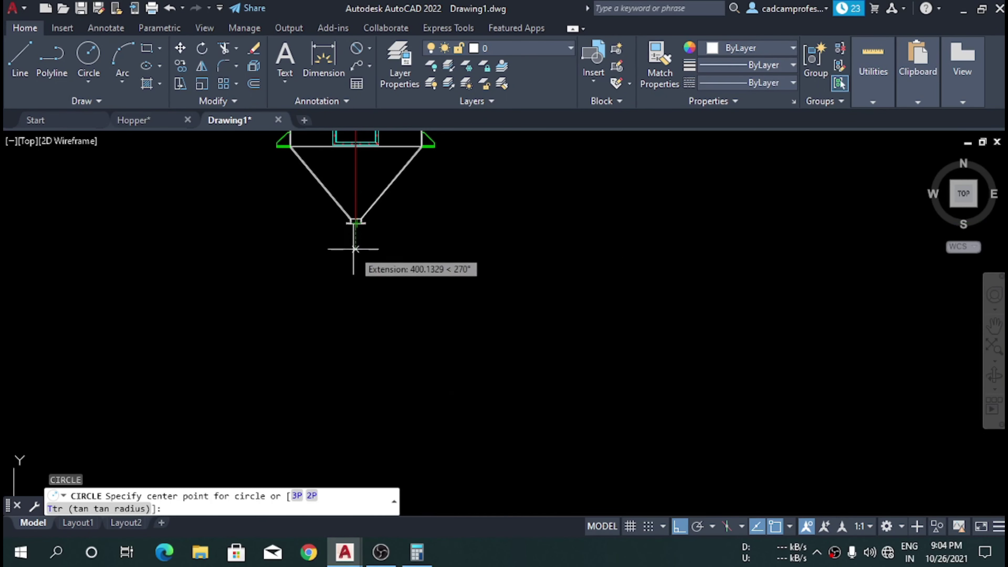
pyautogui.click(356, 405)
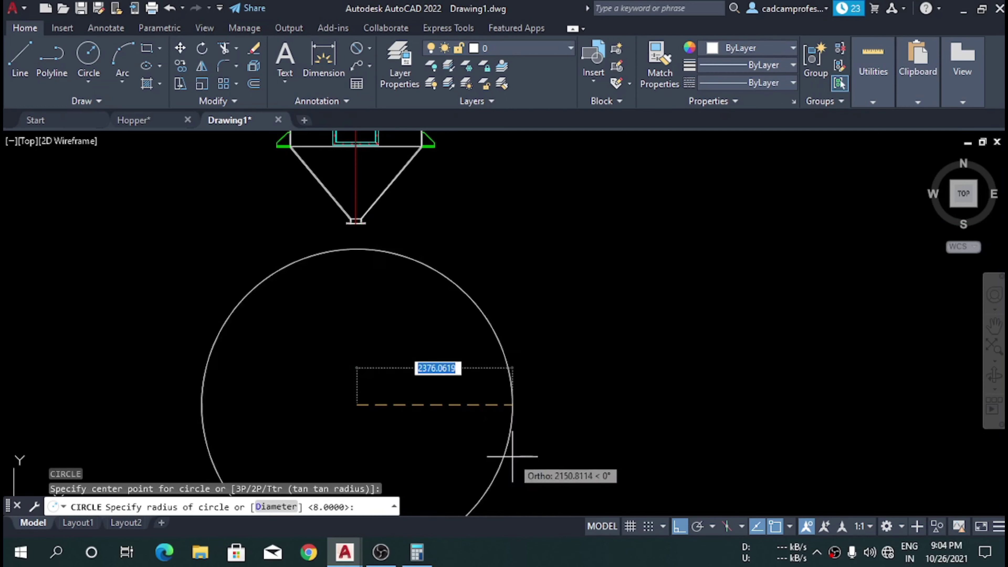
pyautogui.scroll(-4, 401, 337)
pyautogui.scroll(4, 407, 409)
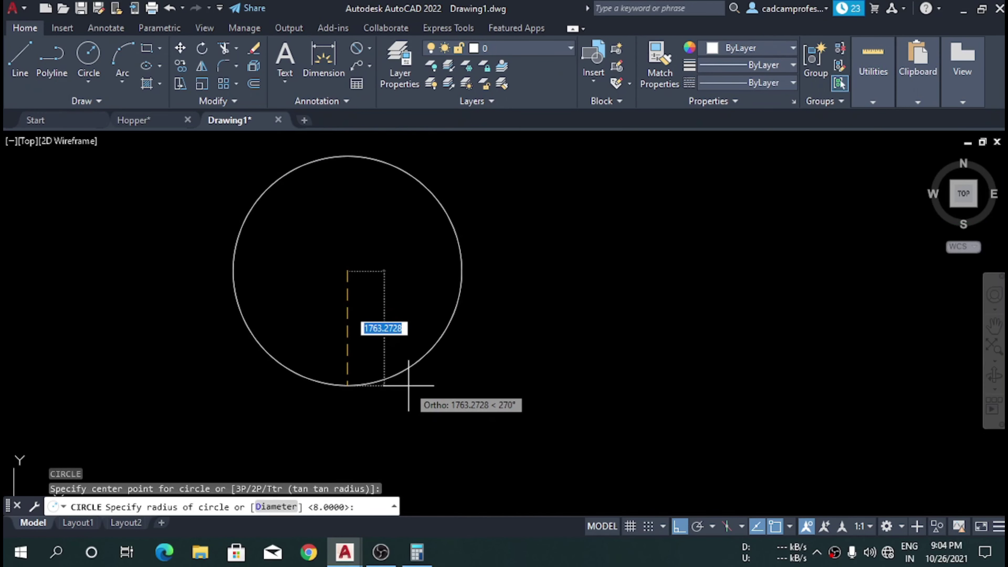
pyautogui.write('D')
pyautogui.press('Return')
pyautogui.write('2000')
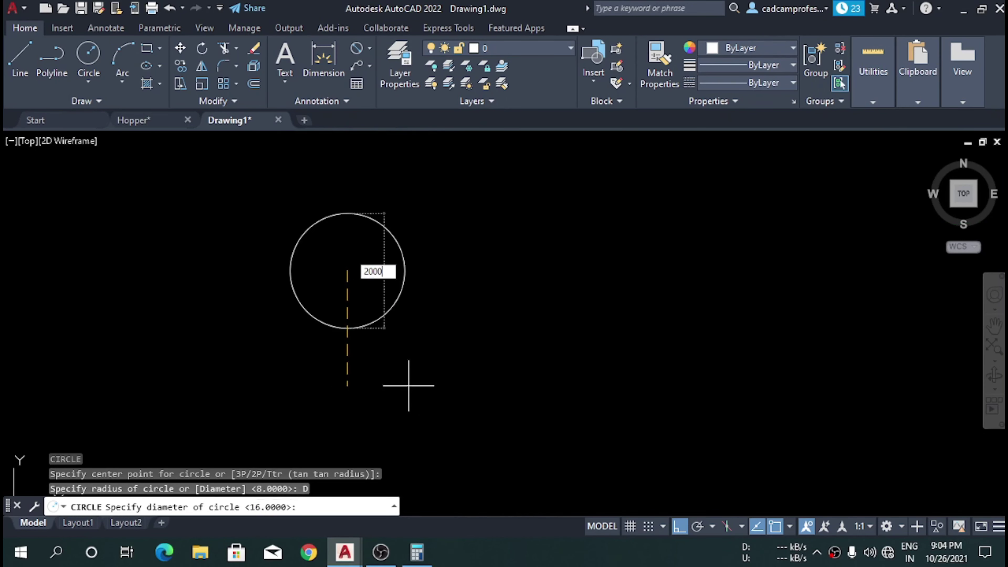
pyautogui.press('Return')
pyautogui.write('C')
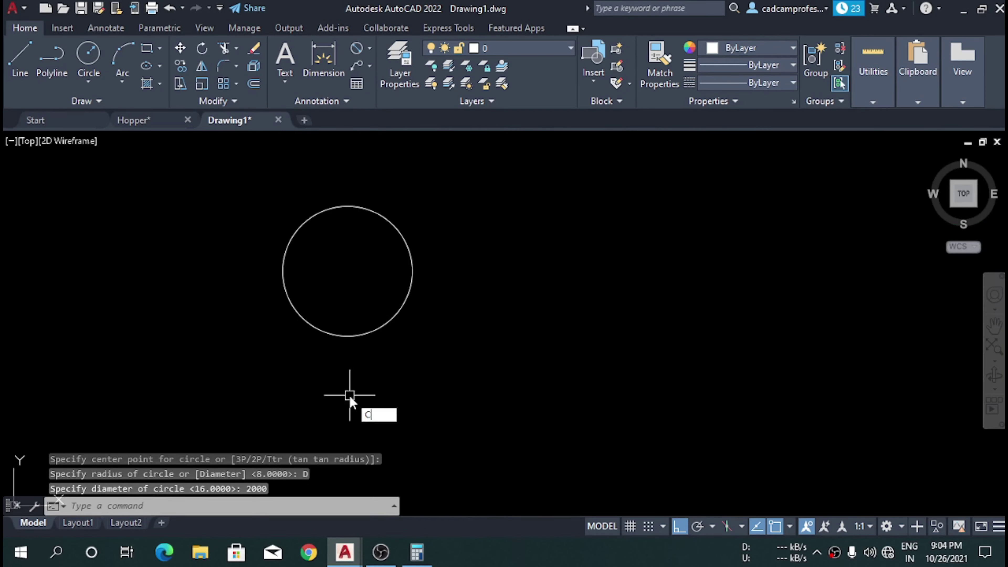
# - Add a concentric 2112-diameter outer circle at the same centre
pyautogui.press('Return')
pyautogui.click(347, 272)
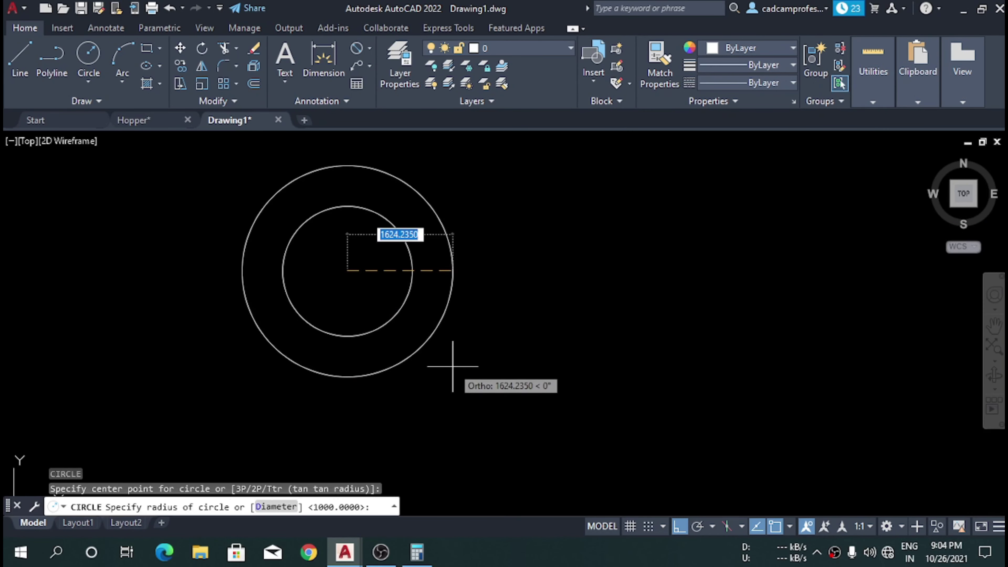
pyautogui.write('D')
pyautogui.press('Return')
pyautogui.write('2112')
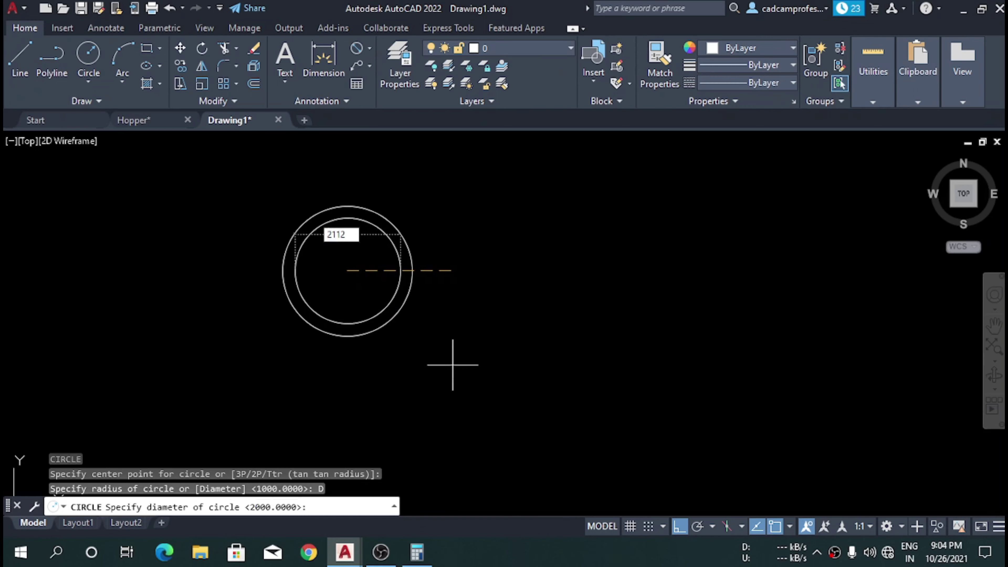
pyautogui.press('Return')
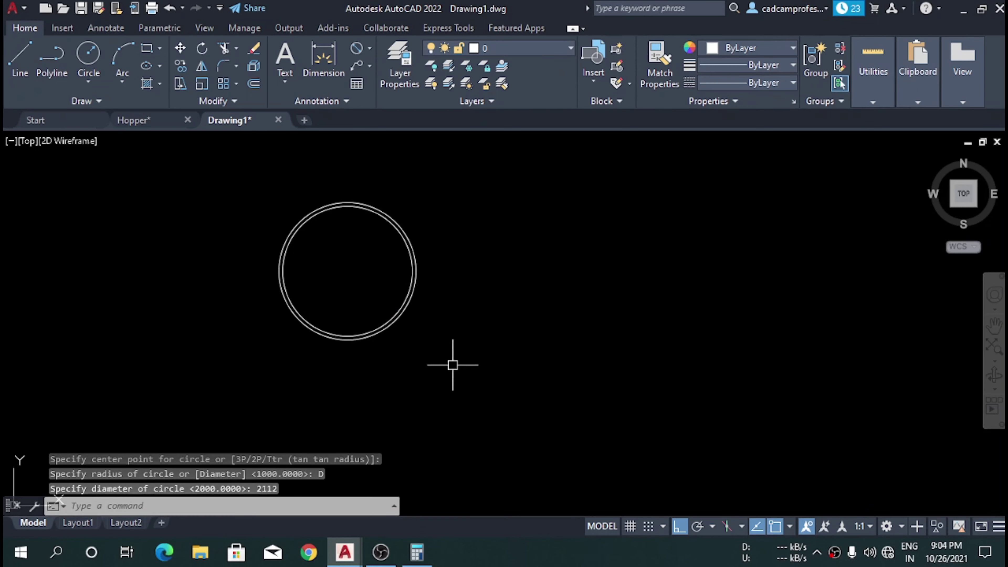
pyautogui.scroll(2, 317, 314)
pyautogui.scroll(-2, 380, 341)
pyautogui.scroll(4, 373, 318)
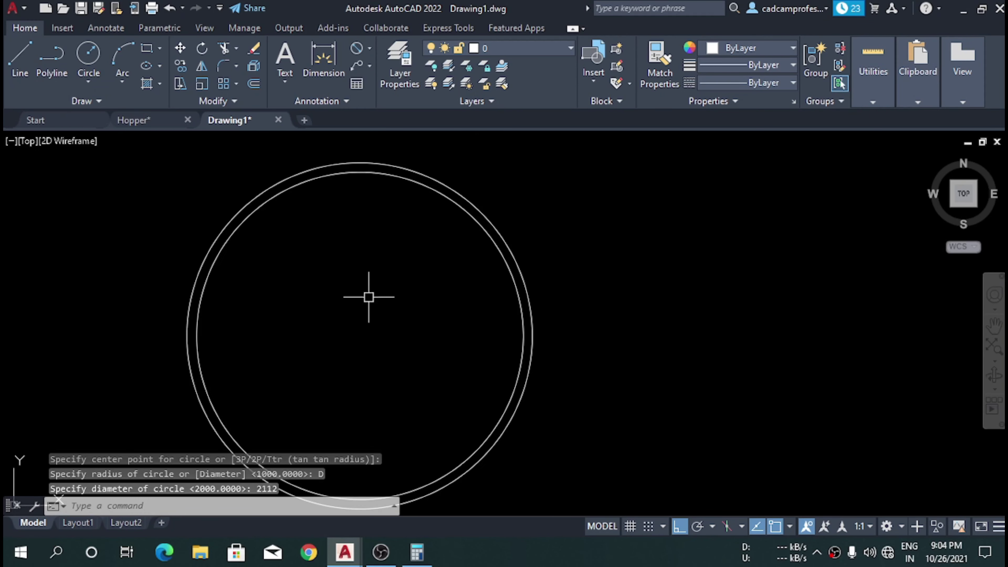
pyautogui.scroll(-2, 367, 318)
# - Add a concentric 2062-diameter middle circle at the same centre
pyautogui.press('Return')
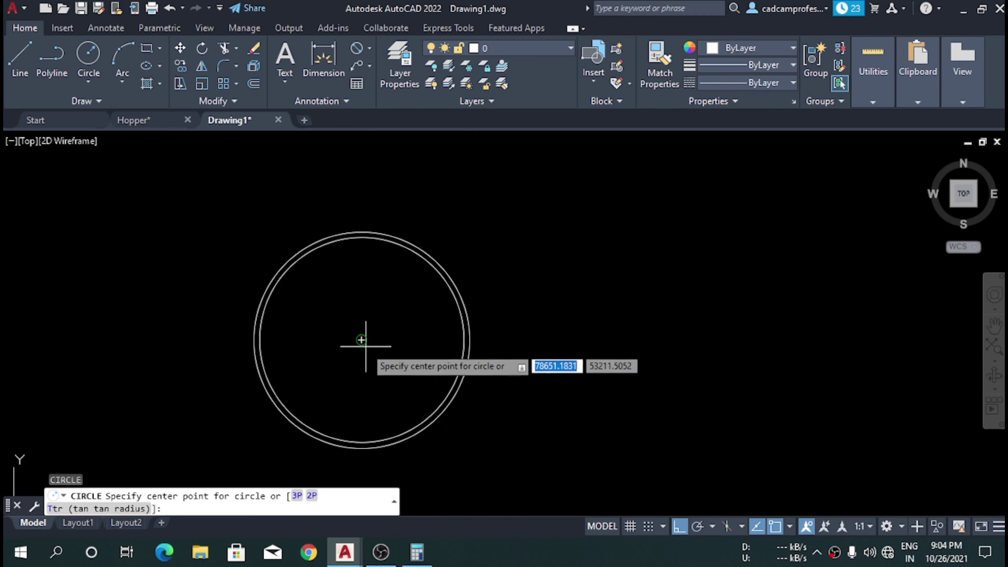
pyautogui.click(362, 339)
pyautogui.write('d')
pyautogui.press('Return')
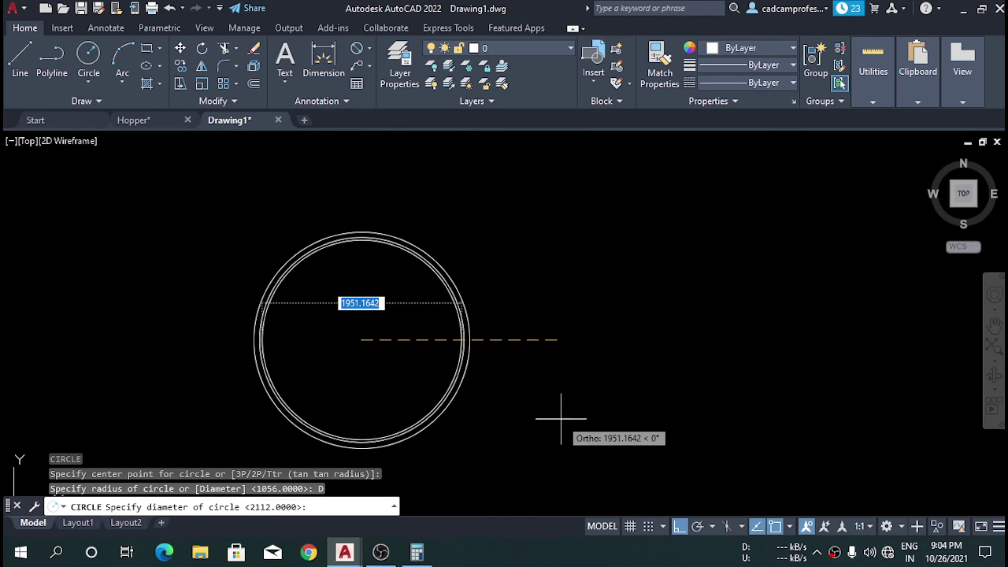
pyautogui.write('206')
pyautogui.press('Return')
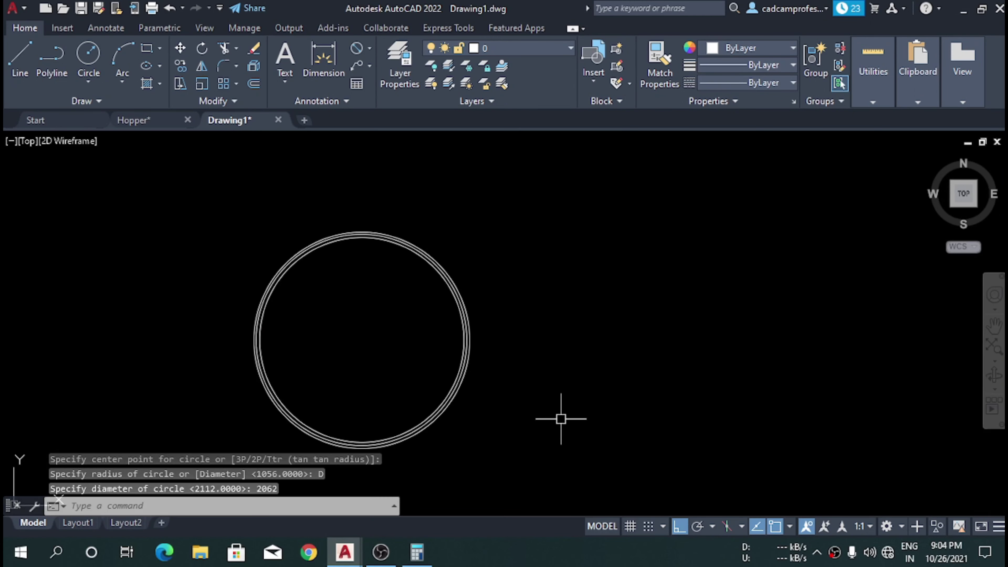
pyautogui.scroll(5, 476, 320)
# - Move the 2062 middle circle onto the CENTER layer
pyautogui.click(480, 322)
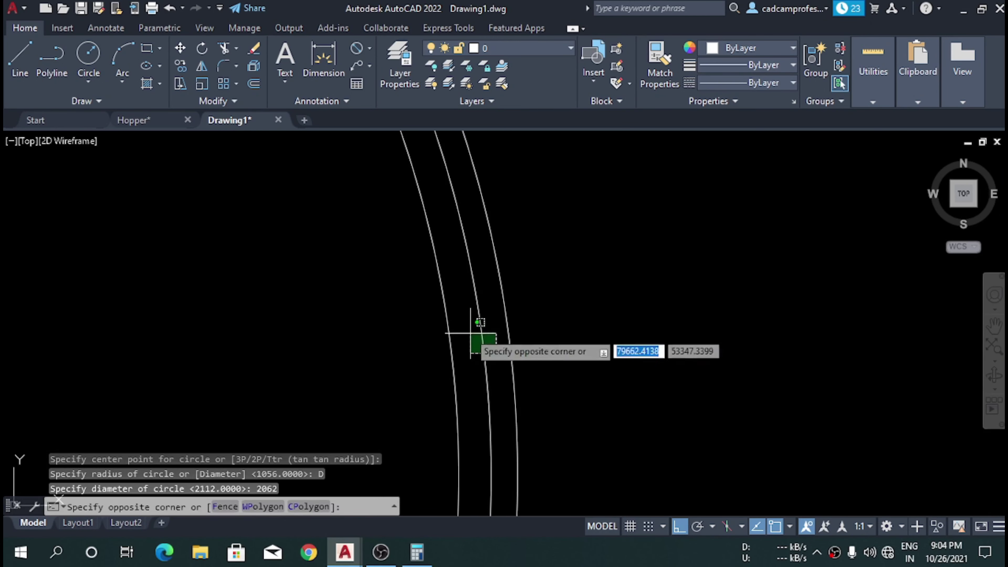
pyautogui.click(533, 135)
pyautogui.click(535, 50)
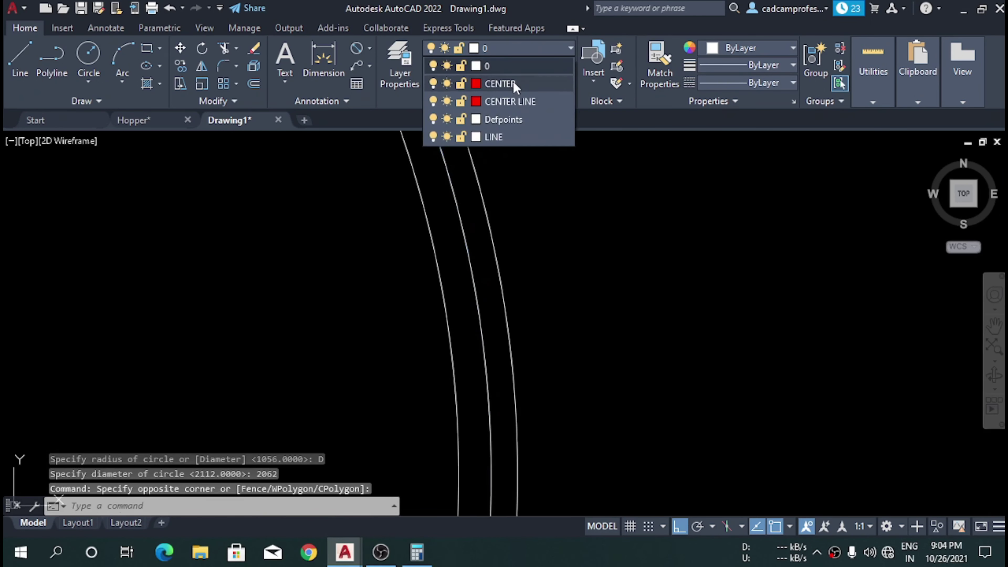
pyautogui.click(497, 84)
pyautogui.press('Escape')
pyautogui.scroll(-3, 558, 292)
pyautogui.scroll(-2, 547, 298)
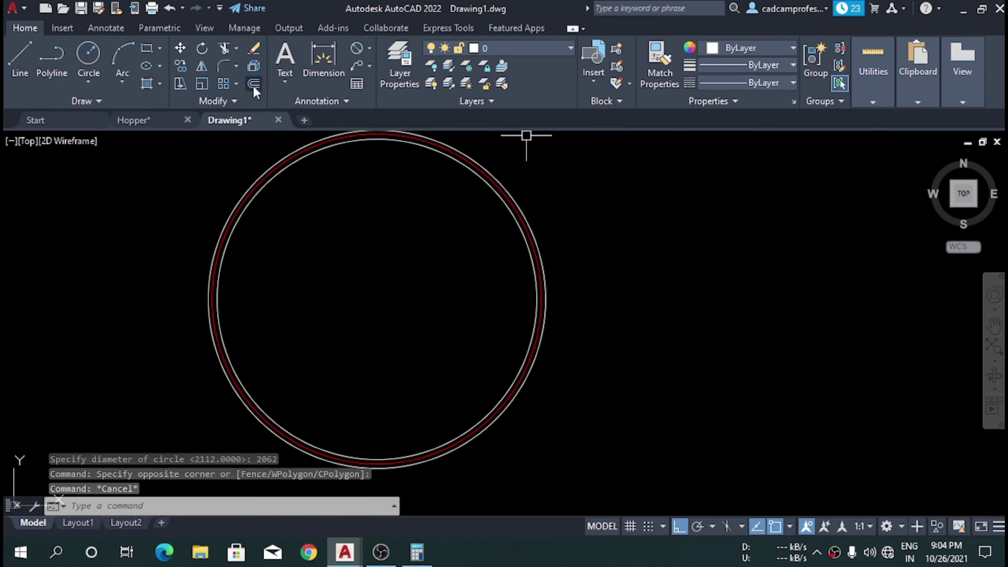
# - Add a center mark across the circles and colour it Red
pyautogui.click(106, 28)
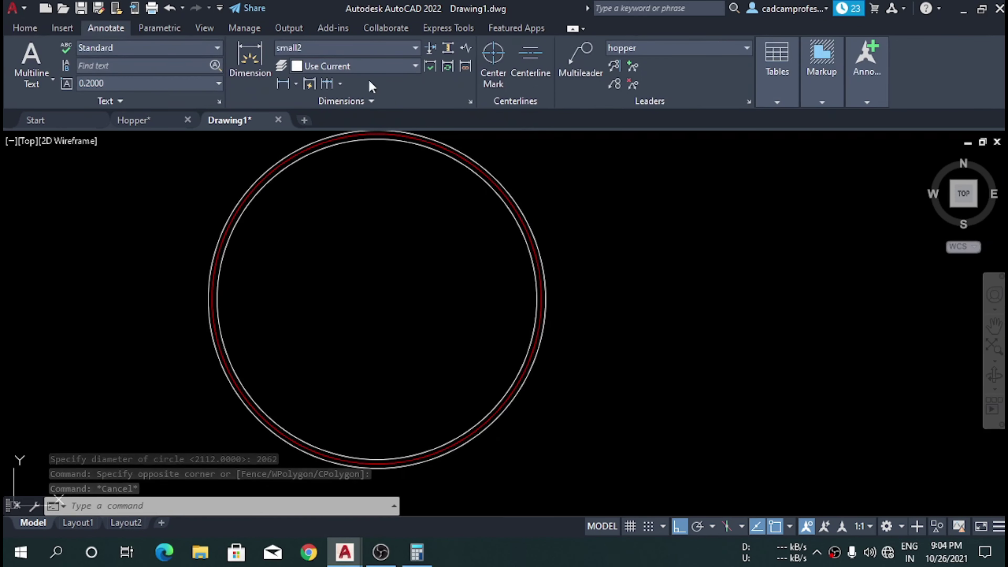
pyautogui.click(492, 62)
pyautogui.press('Escape')
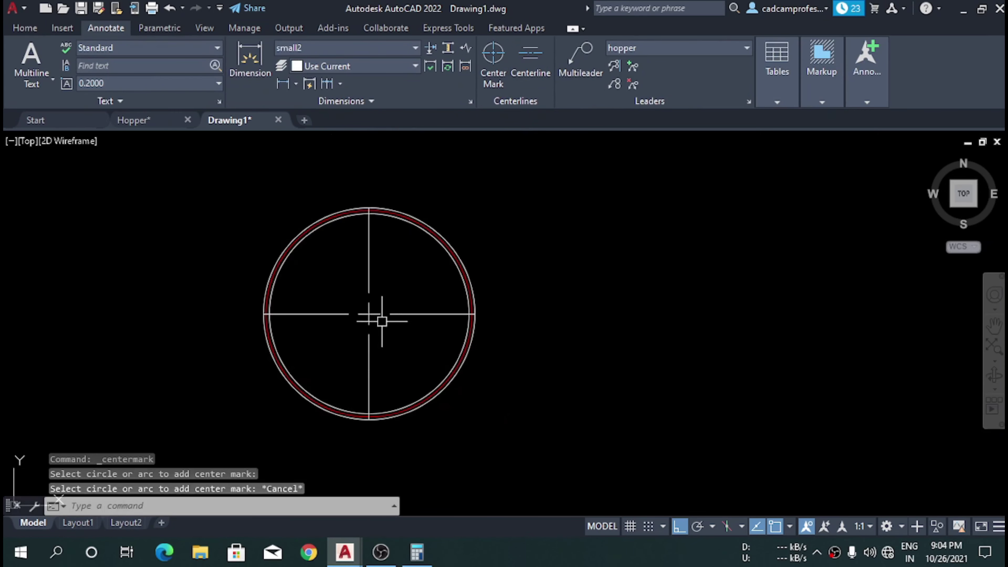
pyautogui.click(427, 354)
pyautogui.click(352, 314)
pyautogui.click(24, 28)
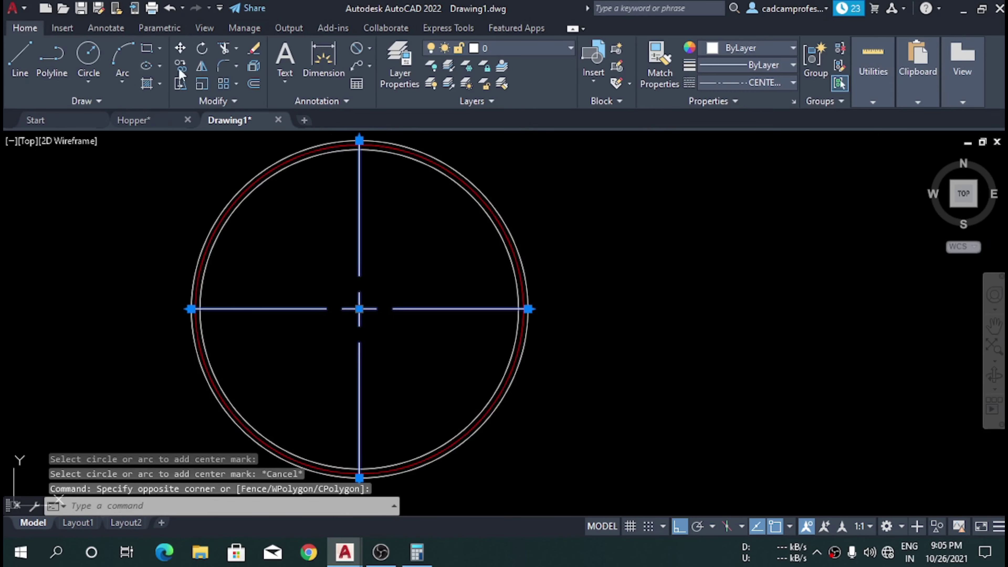
pyautogui.click(753, 47)
pyautogui.click(711, 197)
pyautogui.press('Escape')
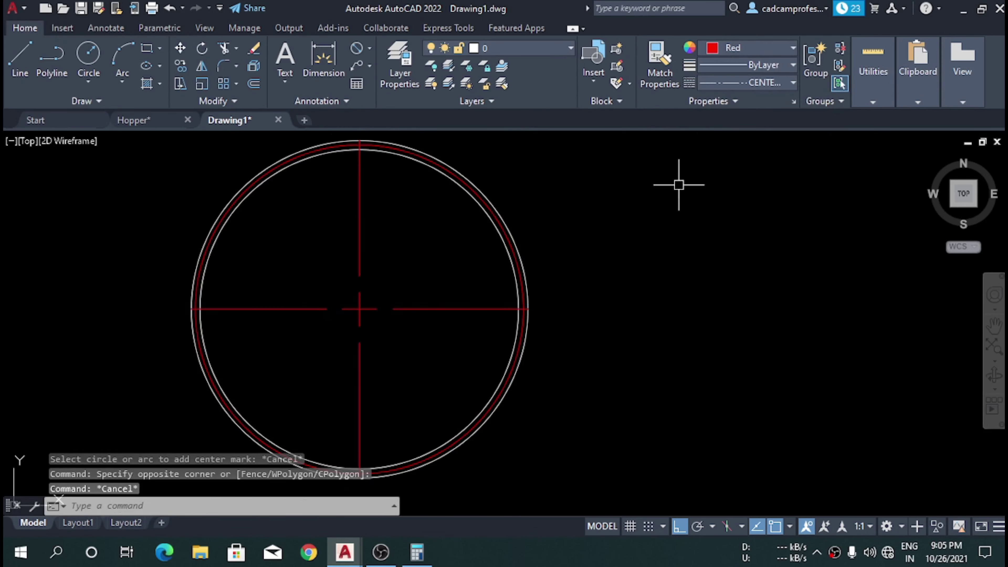
# - Draw an 18-diameter bolt hole where the red centerline crosses the pitch circle
pyautogui.scroll(4, 521, 301)
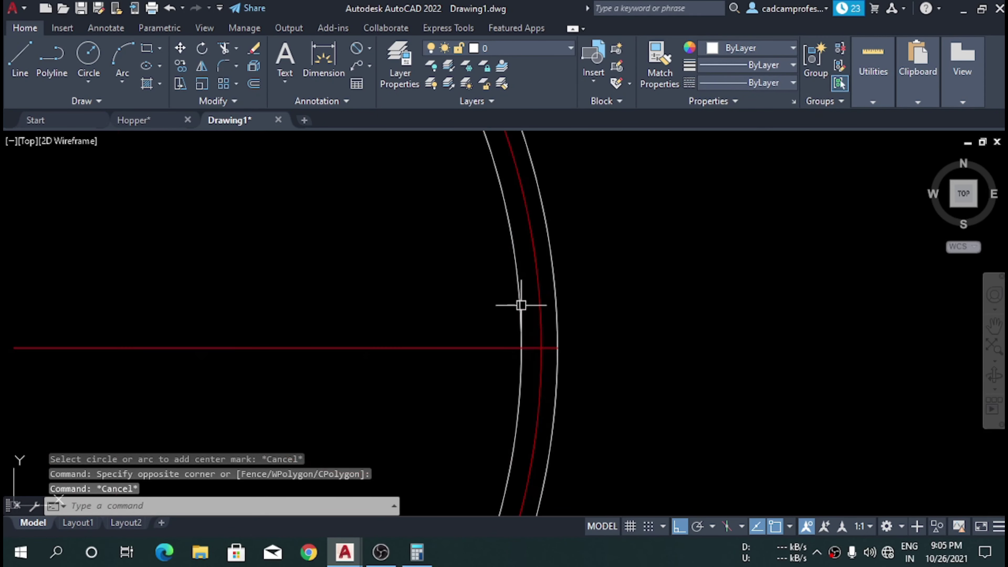
pyautogui.scroll(4, 540, 356)
pyautogui.scroll(3, 541, 361)
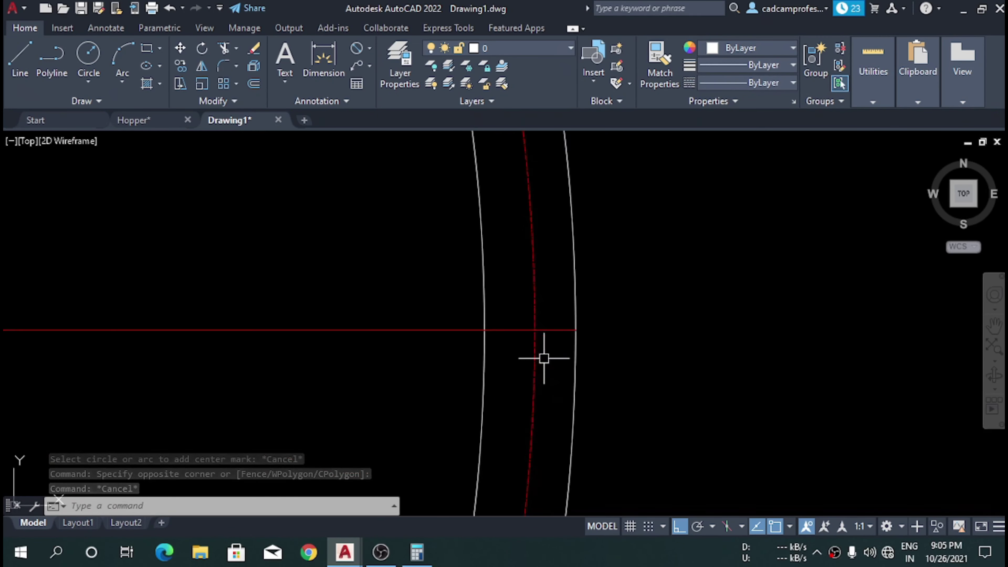
pyautogui.scroll(2, 541, 360)
pyautogui.write('c')
pyautogui.press('Return')
pyautogui.click(608, 307)
pyautogui.click(631, 320)
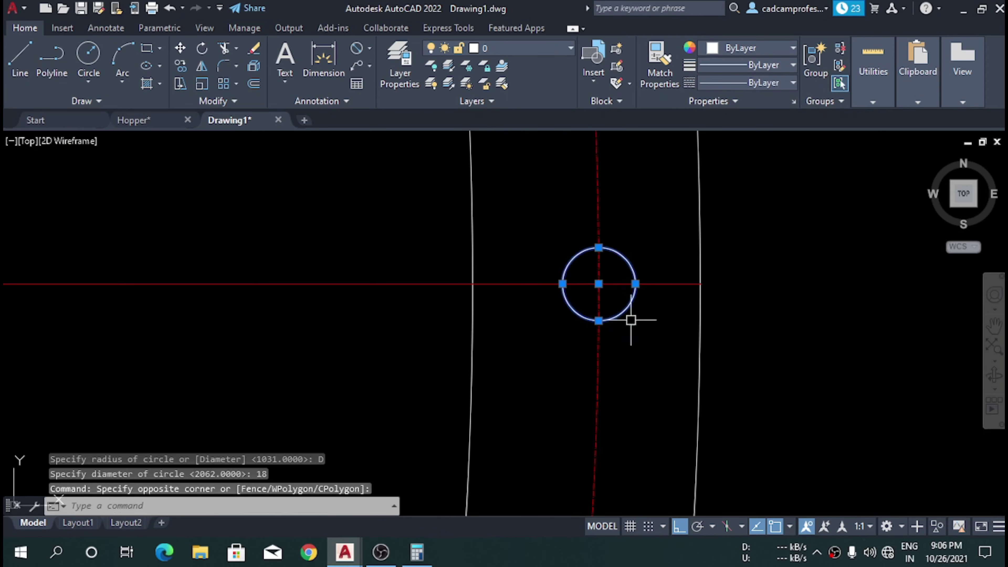
pyautogui.write('AR')
# - Polar-array the bolt hole into 40 items around the circles' centre
pyautogui.press('Return')
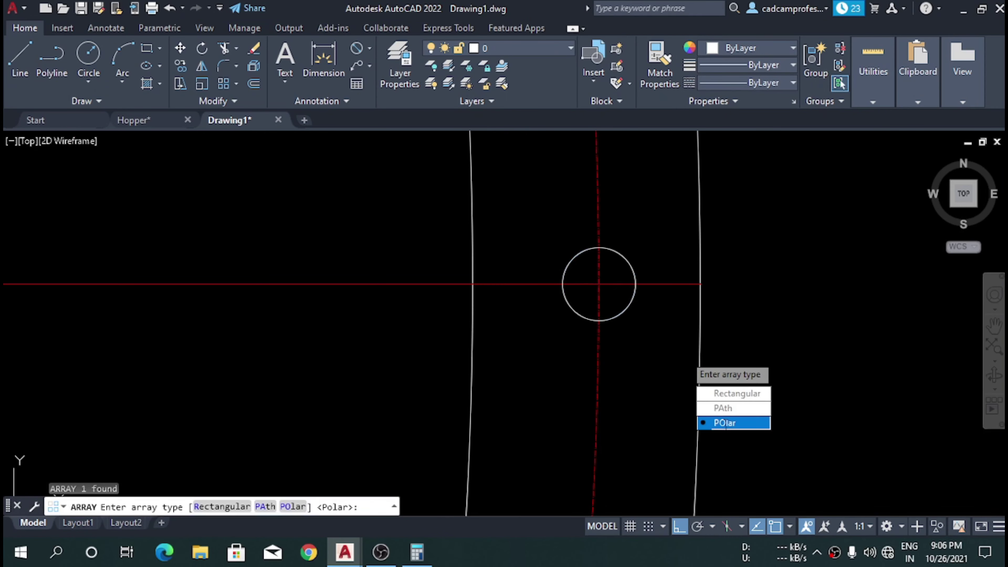
pyautogui.write('PO')
pyautogui.press('Return')
pyautogui.scroll(-3, 770, 277)
pyautogui.scroll(-2, 461, 332)
pyautogui.scroll(-3, 584, 350)
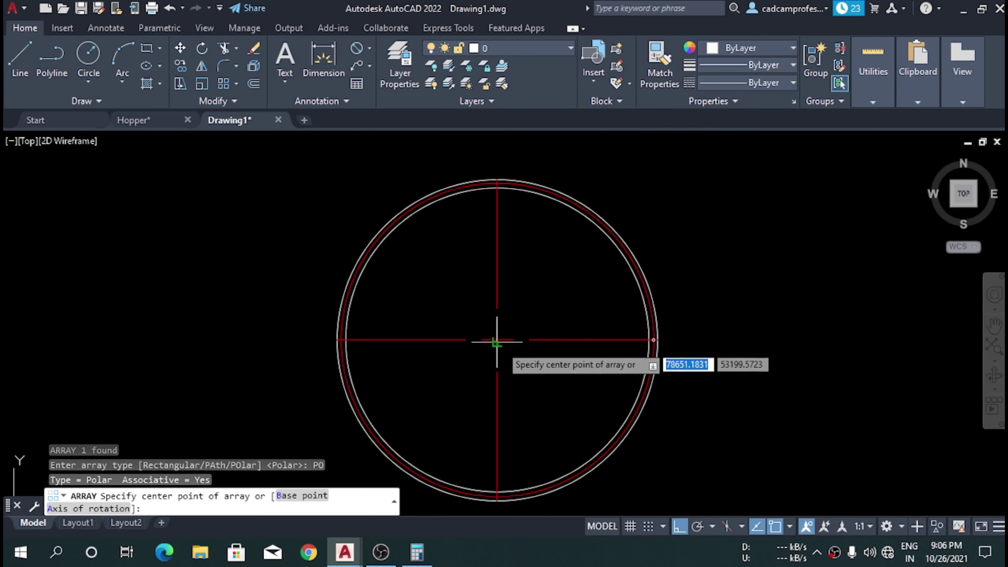
pyautogui.scroll(5, 492, 339)
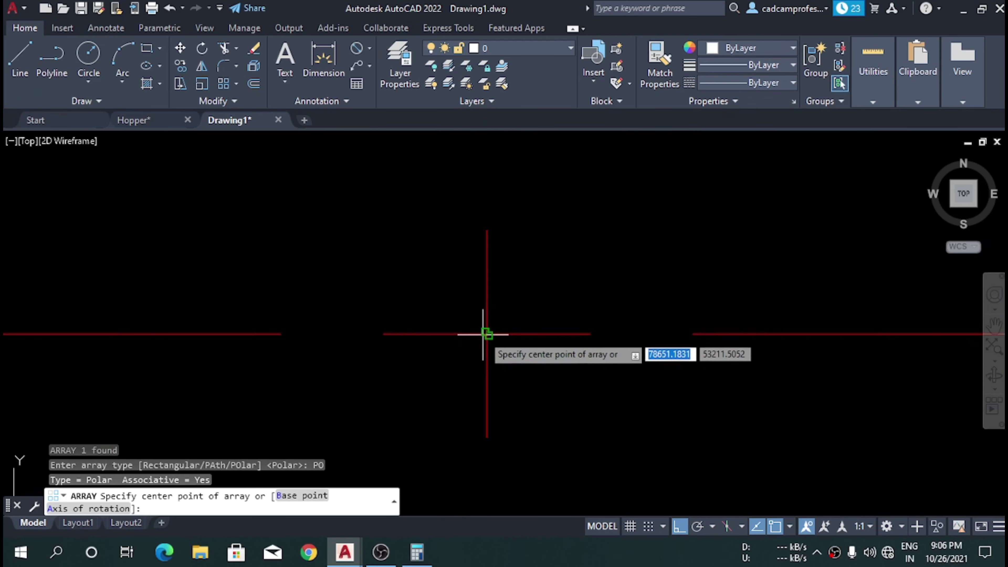
pyautogui.click(487, 334)
pyautogui.scroll(-5, 491, 336)
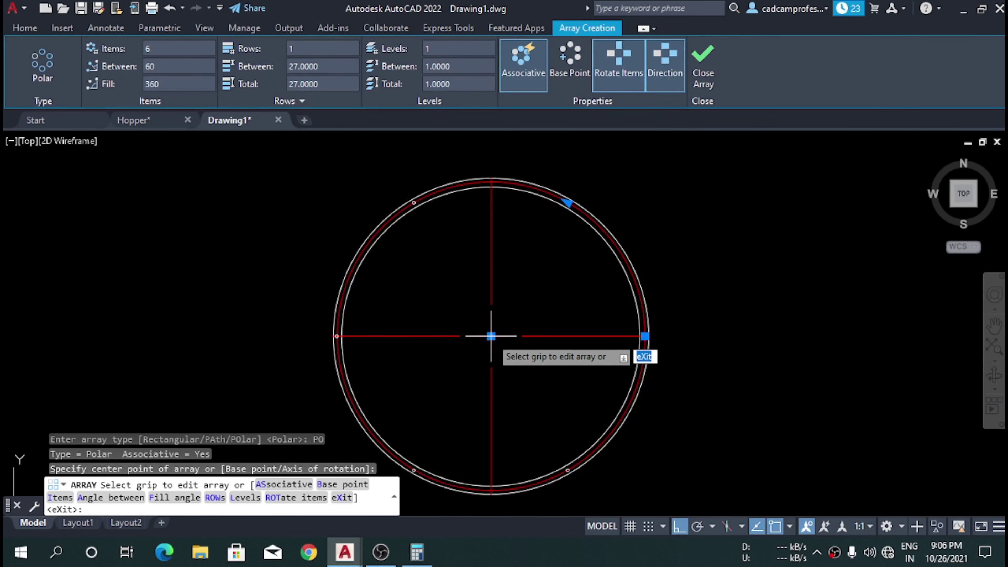
pyautogui.press('Return')
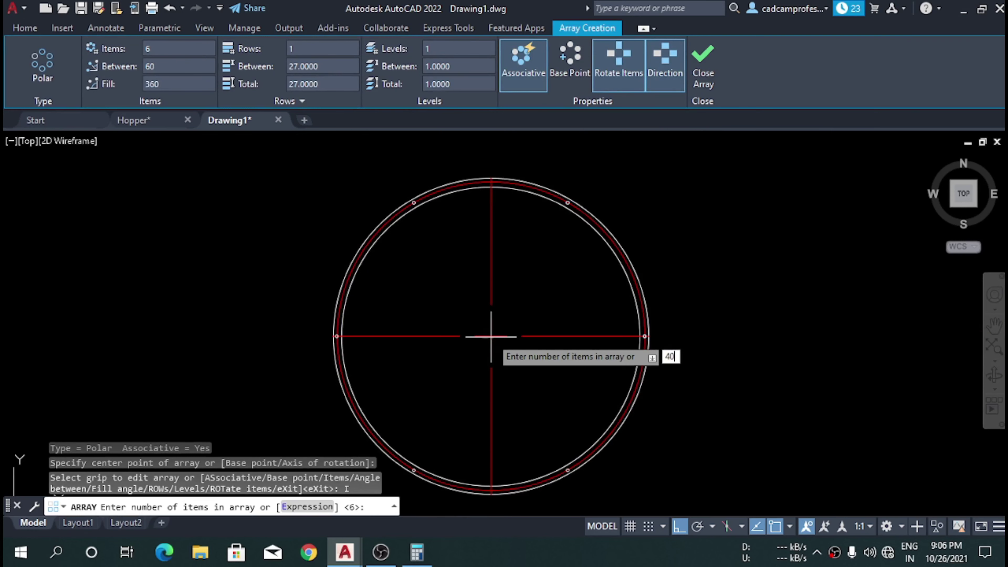
pyautogui.press('Return')
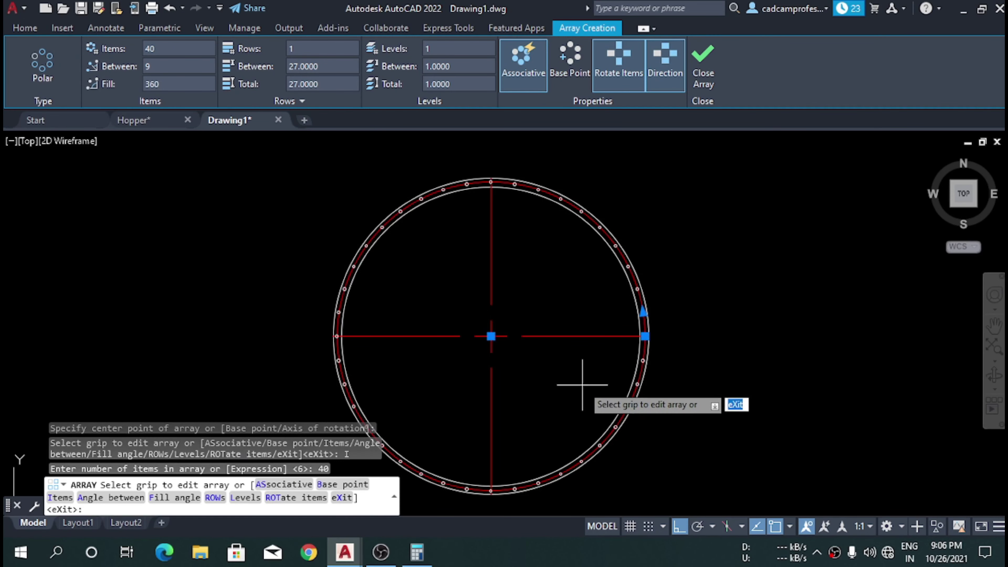
pyautogui.press('Return')
pyautogui.scroll(8, 614, 349)
pyautogui.scroll(-5, 625, 376)
pyautogui.scroll(4, 702, 339)
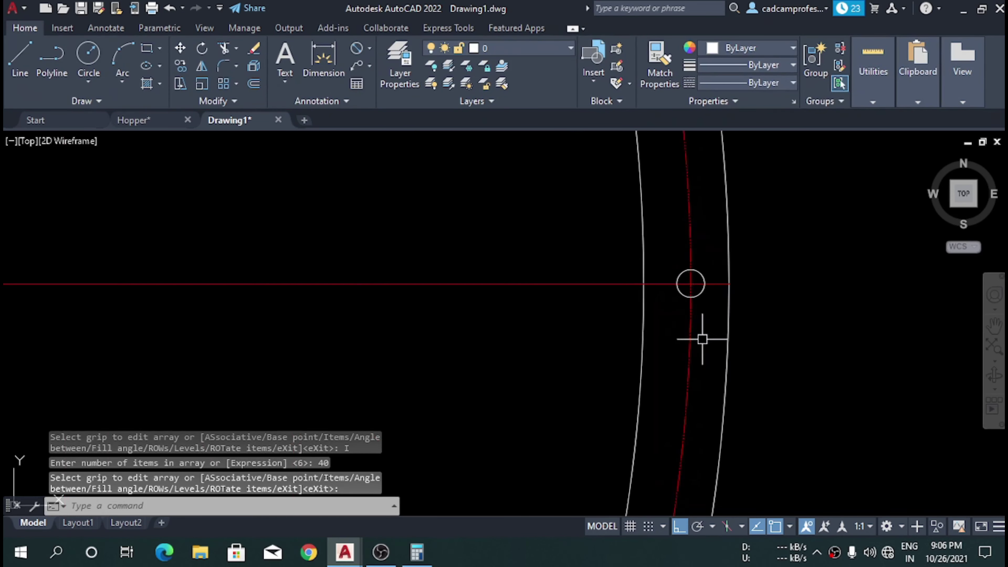
pyautogui.scroll(-4, 646, 289)
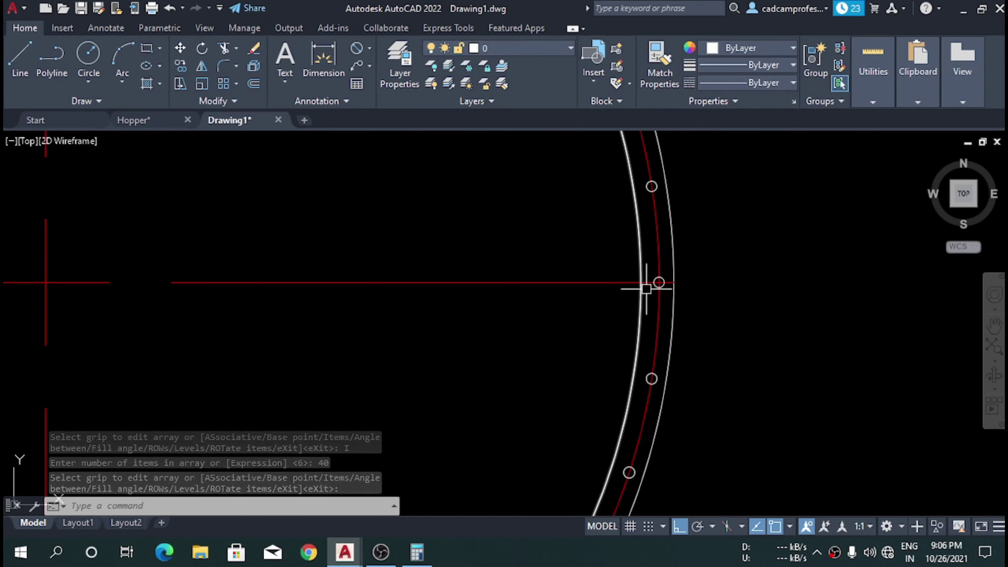
pyautogui.scroll(-4, 646, 289)
pyautogui.scroll(-2, 424, 391)
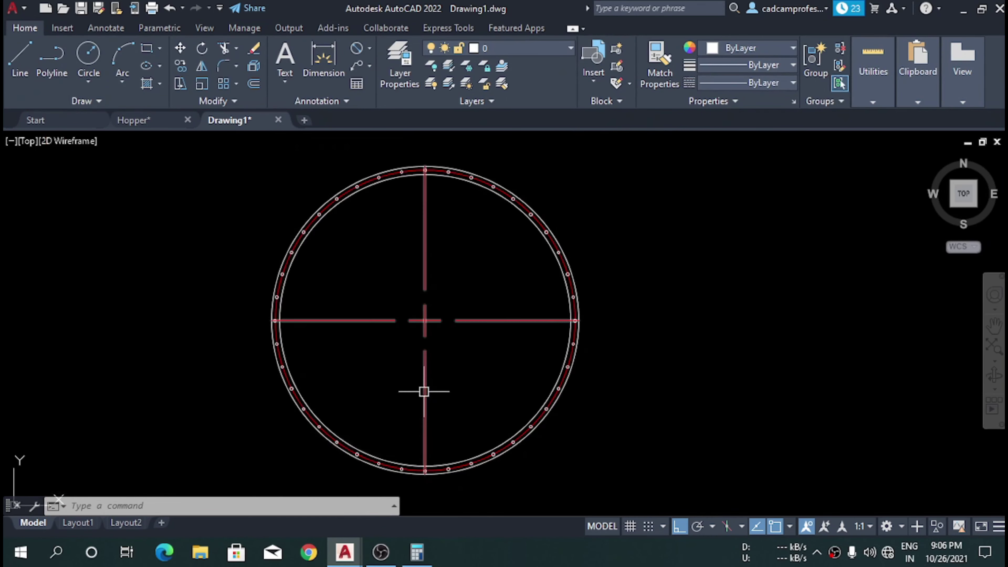
pyautogui.scroll(2, 437, 357)
pyautogui.write('REC')
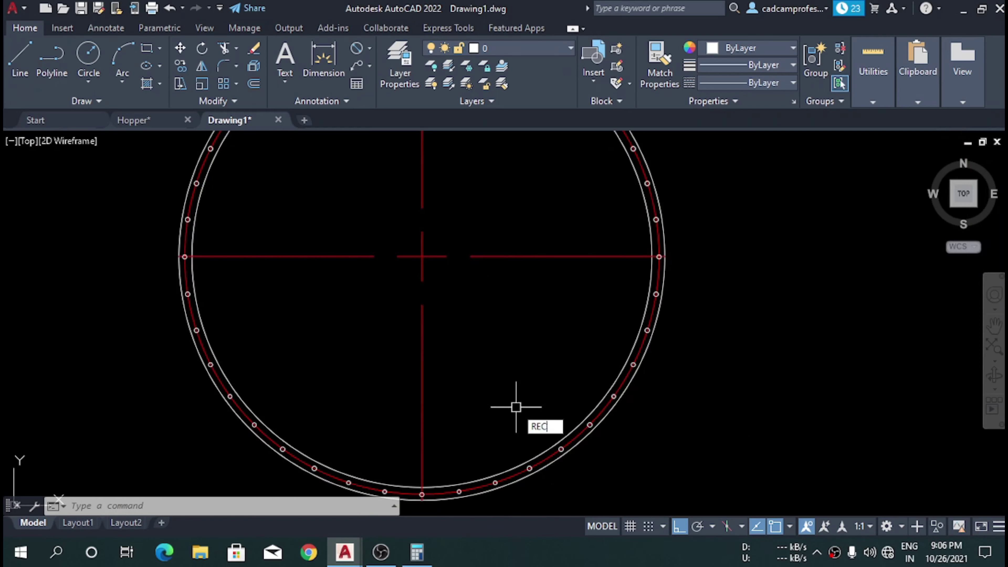
# - Draw a 600 by 600 square inside the flange ring
pyautogui.press('Return')
pyautogui.click(449, 305)
pyautogui.write('600')
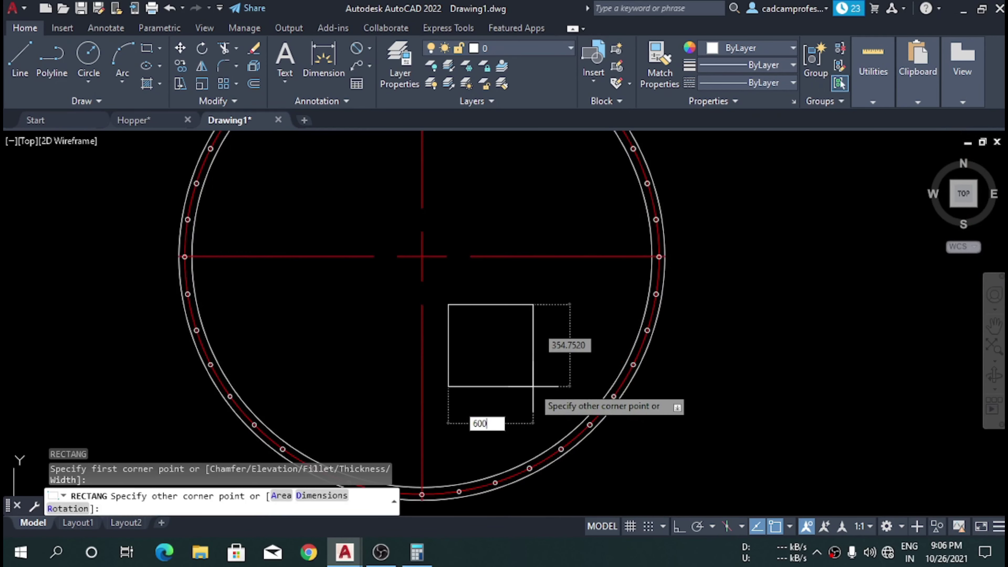
pyautogui.press('Tab')
pyautogui.write('0')
pyautogui.press('Return')
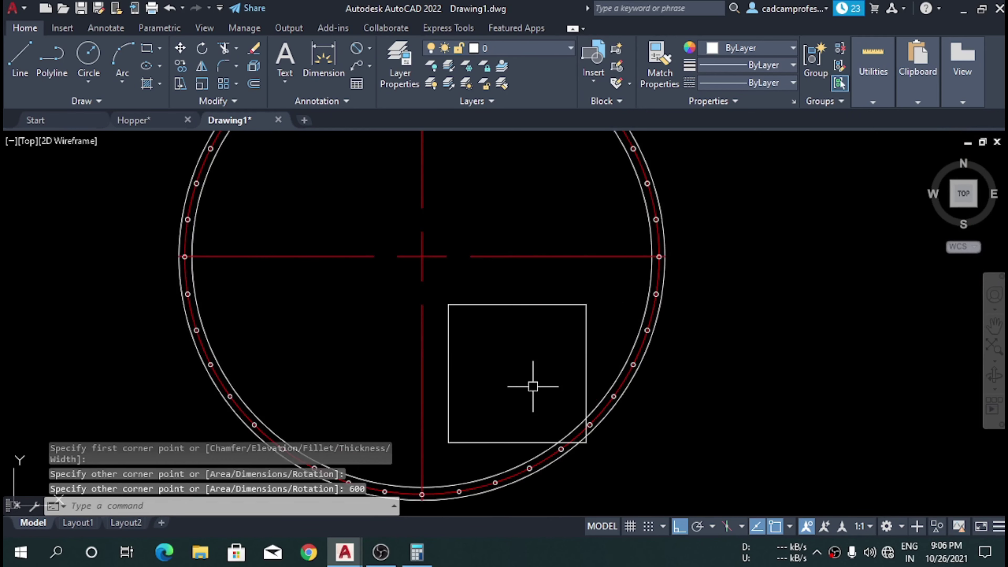
# - Move the square's top midpoint onto the circle centre, then shift it 124 down
pyautogui.click(502, 328)
pyautogui.write('M')
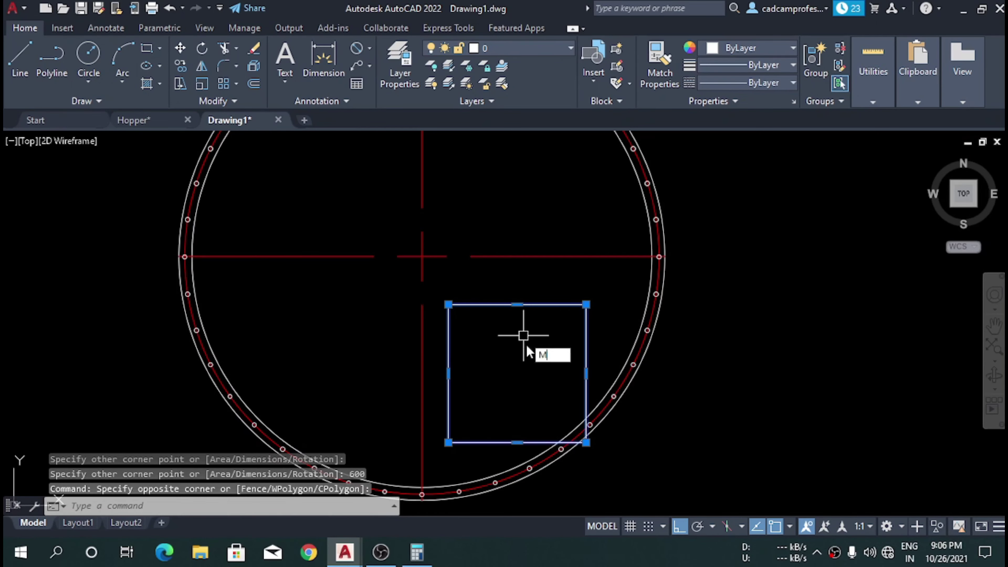
pyautogui.press('Return')
pyautogui.click(517, 304)
pyautogui.click(422, 256)
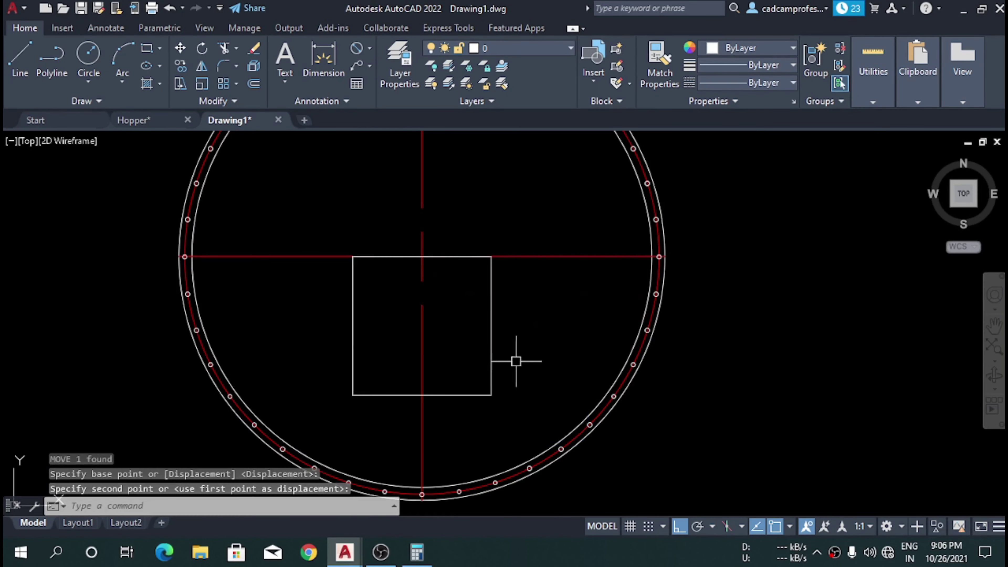
pyautogui.moveTo(515, 361); pyautogui.dragTo(476, 350)
pyautogui.write('m')
pyautogui.press('Return')
pyautogui.click(768, 285)
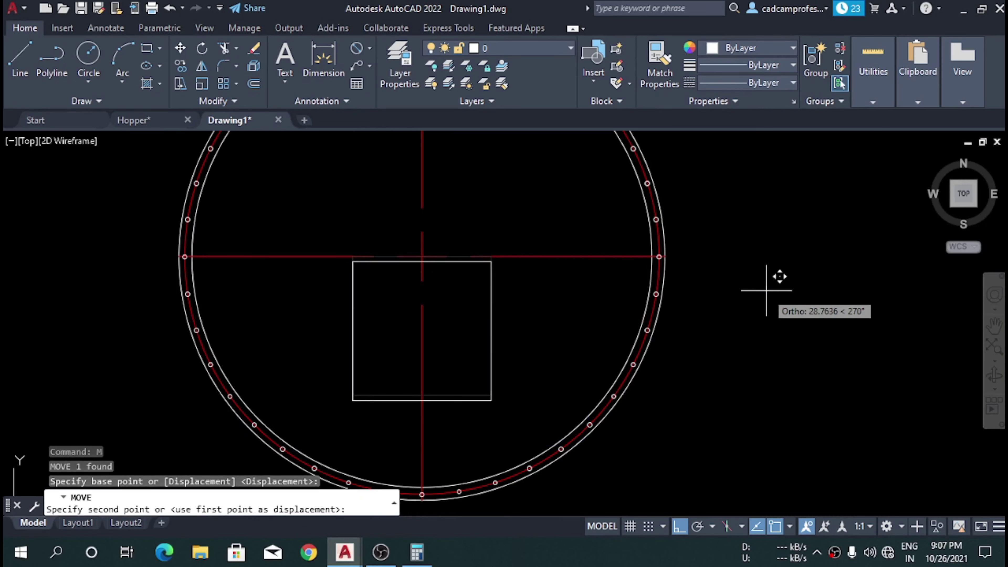
pyautogui.write('124')
pyautogui.press('Return')
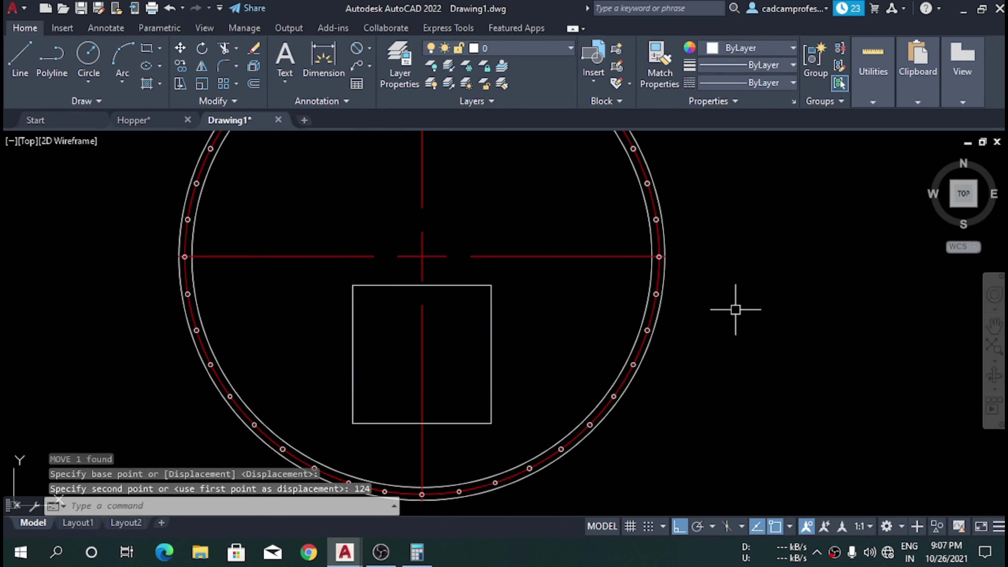
# - Add a temporary linear dimension confirming the 124 offset, and select it
pyautogui.click(370, 49)
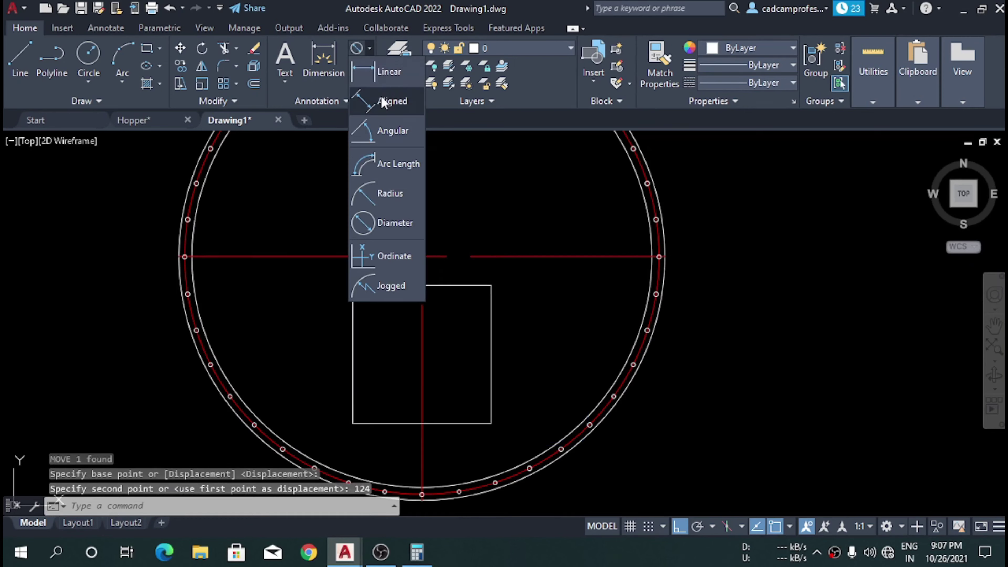
pyautogui.click(389, 72)
pyautogui.click(422, 256)
pyautogui.click(460, 285)
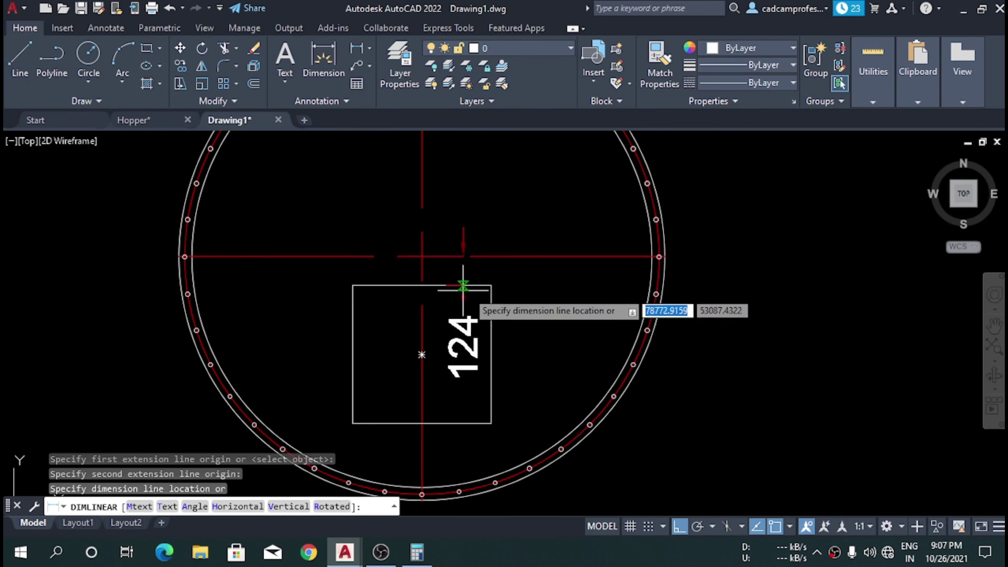
pyautogui.click(520, 292)
pyautogui.moveTo(560, 343); pyautogui.dragTo(520, 293)
# - Delete the 124 check dimension and offset the 600 square 50 outward
pyautogui.press('Delete')
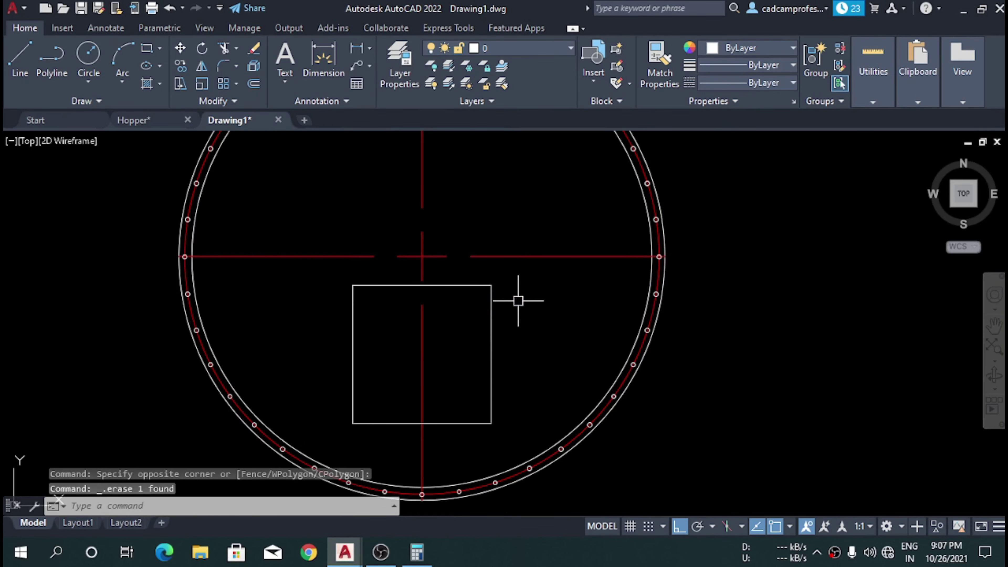
pyautogui.scroll(2, 473, 314)
pyautogui.click(579, 414)
pyautogui.click(517, 352)
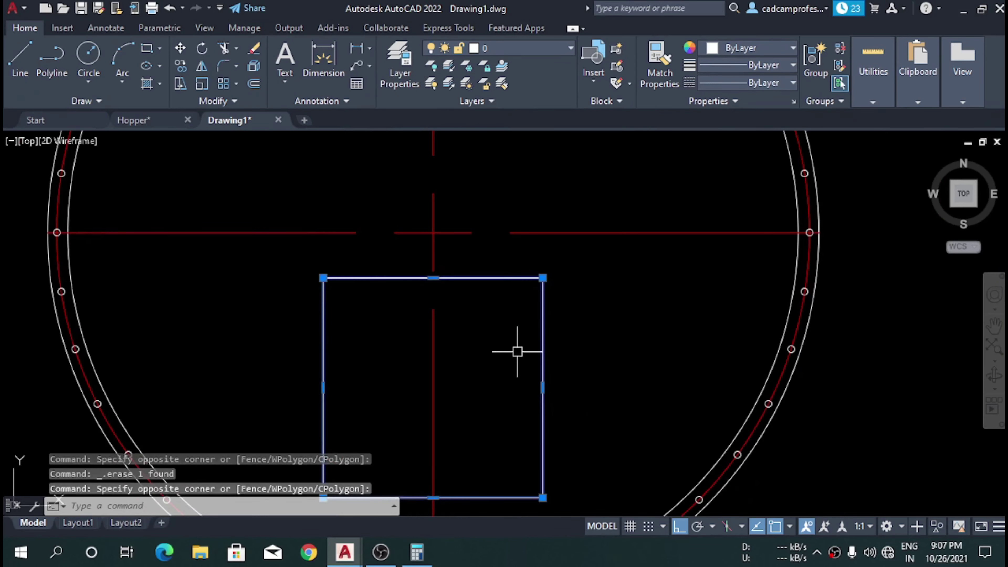
pyautogui.write('o')
pyautogui.press('Return')
pyautogui.press('Return')
pyautogui.click(541, 341)
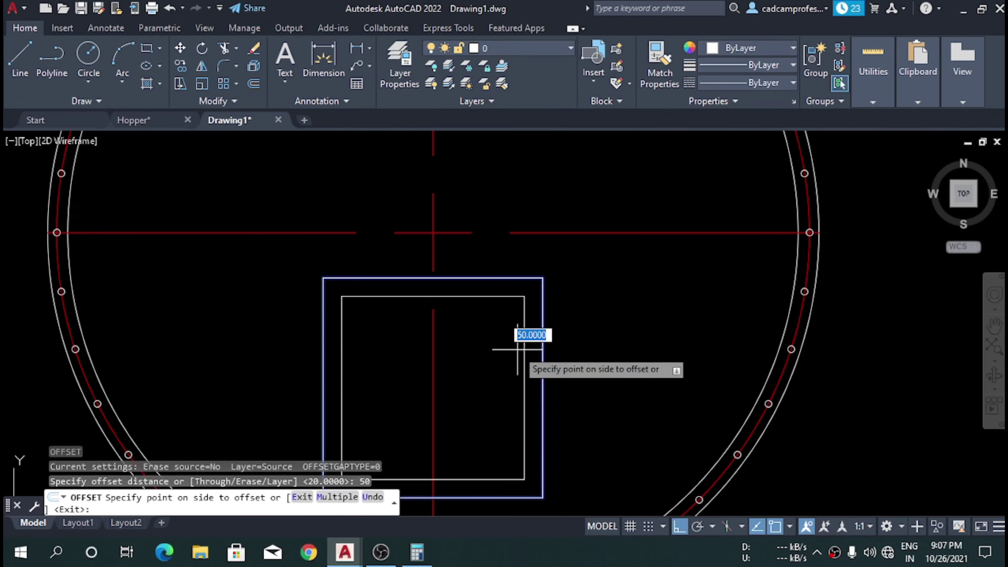
pyautogui.click(619, 356)
pyautogui.scroll(-2, 472, 253)
pyautogui.scroll(3, 522, 333)
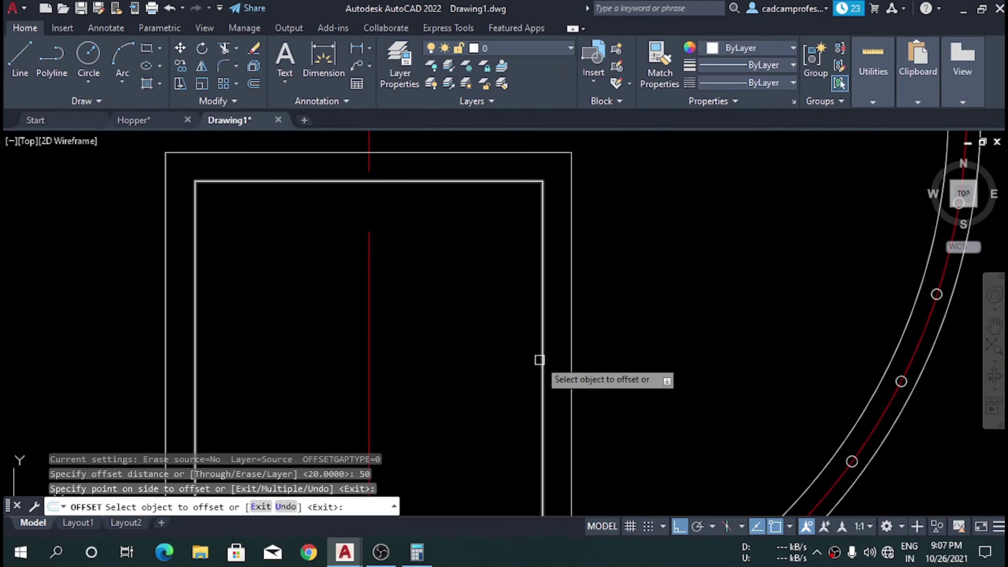
pyautogui.press('Escape')
# - Offset the 600 square 6 inward to form the inner wall
pyautogui.write('o')
pyautogui.press('Return')
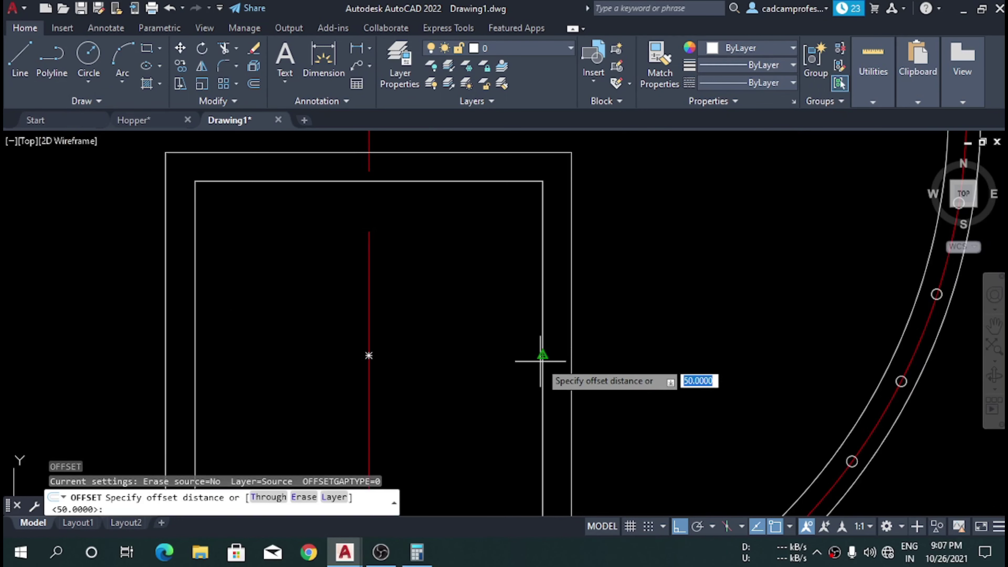
pyautogui.write('6')
pyautogui.press('Return')
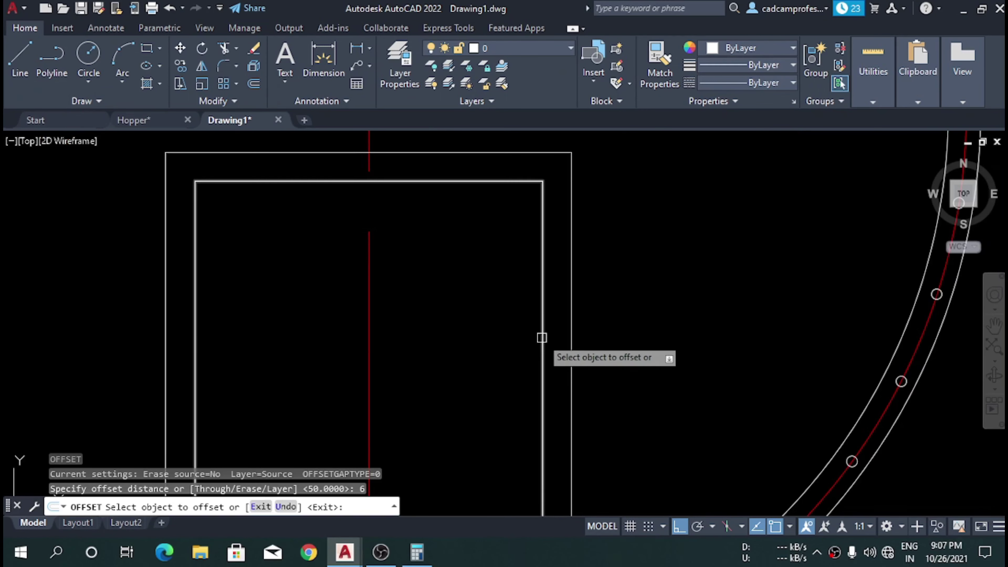
pyautogui.click(543, 339)
pyautogui.click(576, 338)
pyautogui.scroll(-2, 463, 285)
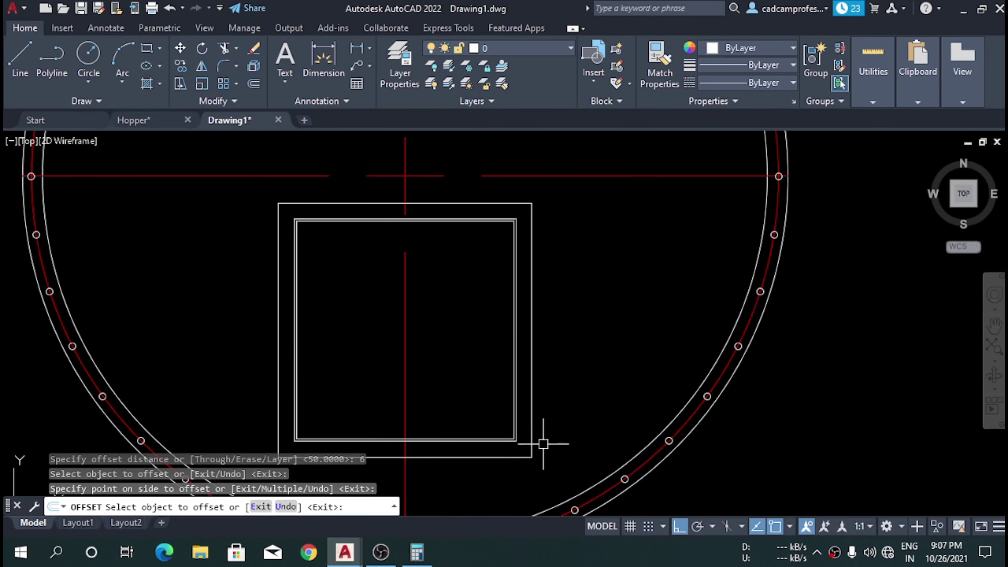
pyautogui.press('Escape')
pyautogui.scroll(-3, 514, 342)
pyautogui.scroll(3, 513, 342)
pyautogui.scroll(-3, 515, 270)
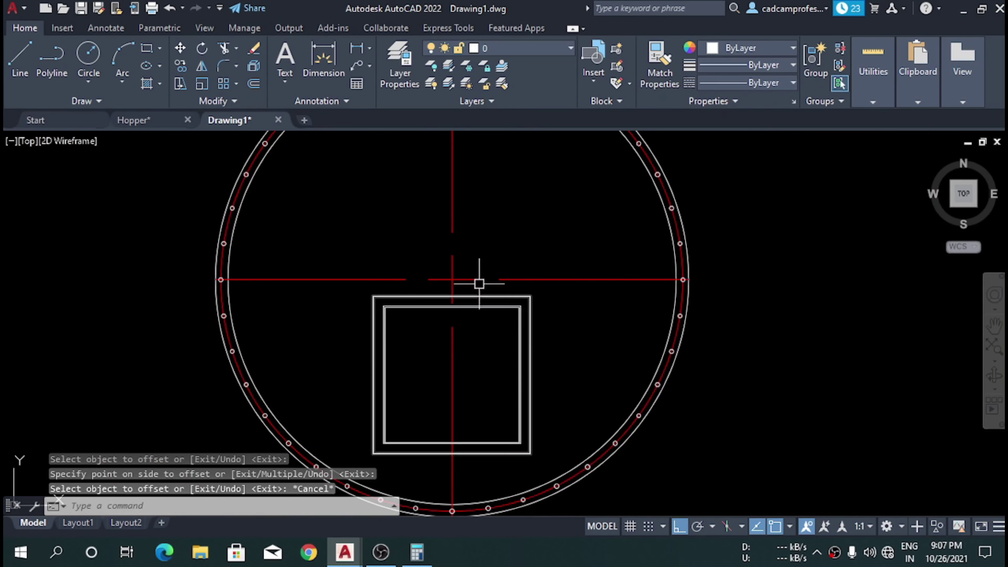
pyautogui.scroll(-3, 479, 279)
pyautogui.scroll(-3, 482, 325)
# - Window-select the teal outlet flange and its bolt holes
pyautogui.scroll(4, 477, 281)
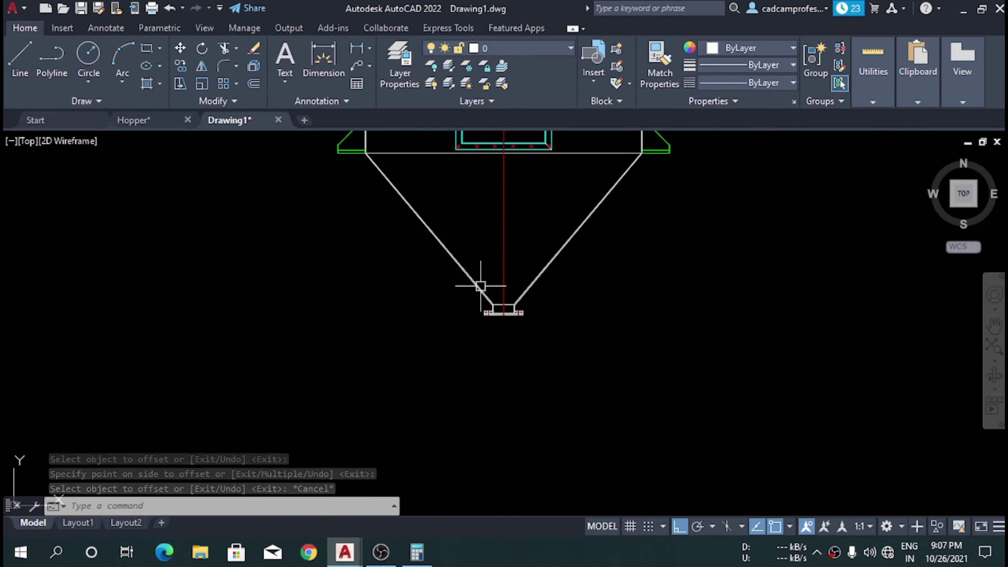
pyautogui.scroll(3, 488, 202)
pyautogui.scroll(5, 497, 228)
pyautogui.scroll(-2, 498, 228)
pyautogui.click(254, 150)
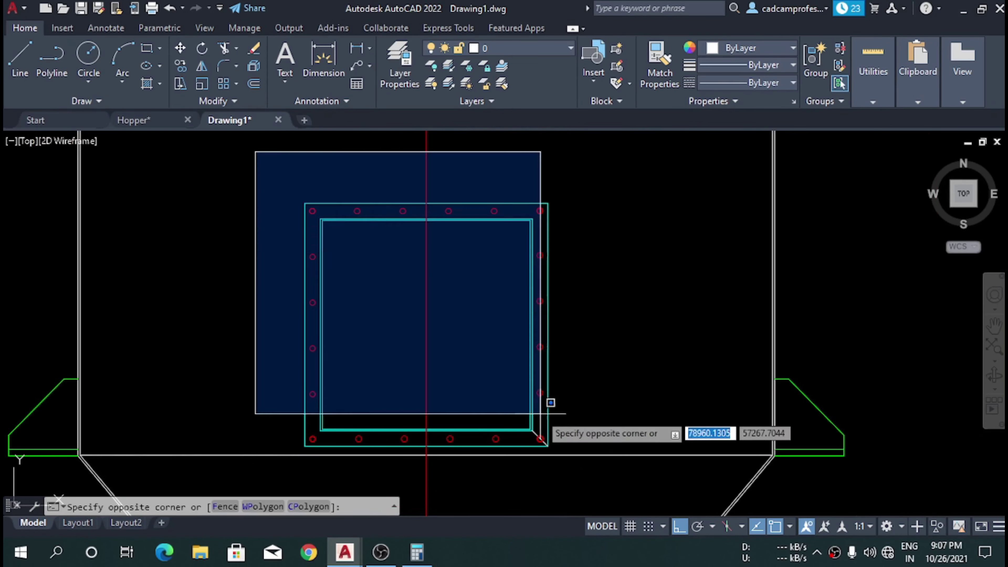
pyautogui.click(622, 468)
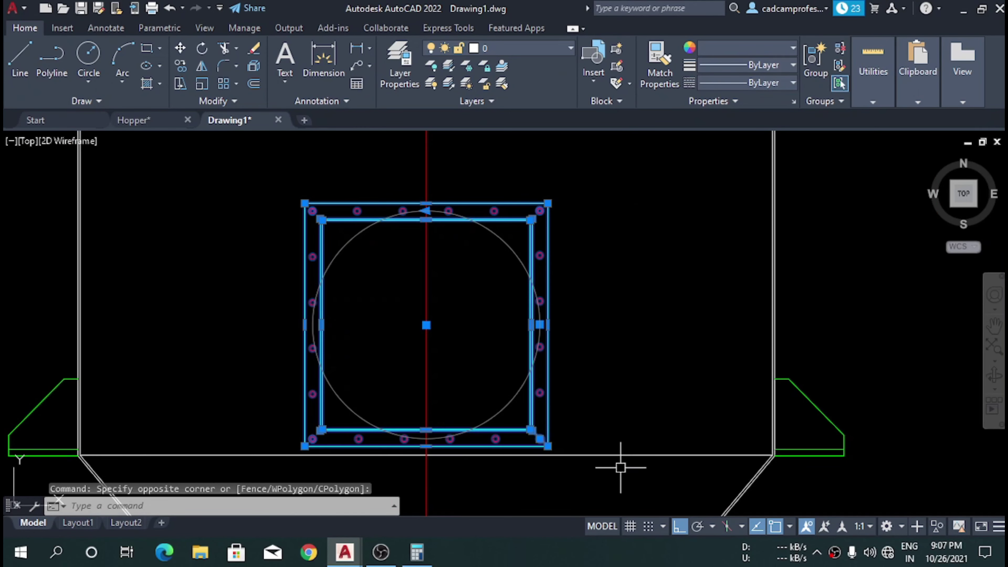
# - Copy the flange from its top-edge midpoint onto the square's top midpoint
pyautogui.write('co')
pyautogui.press('Return')
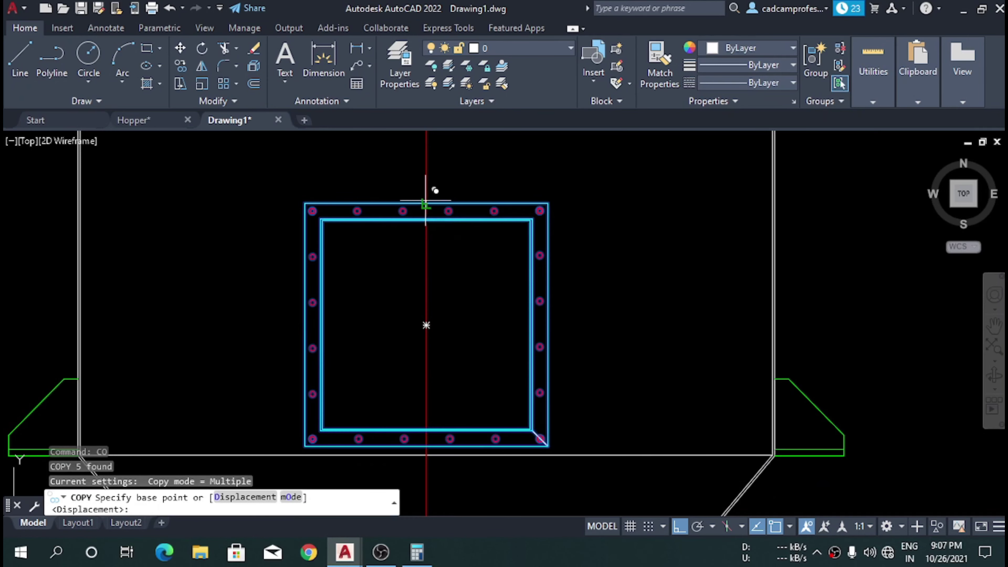
pyautogui.click(426, 203)
pyautogui.scroll(-4, 428, 190)
pyautogui.scroll(3, 432, 223)
pyautogui.scroll(2, 421, 207)
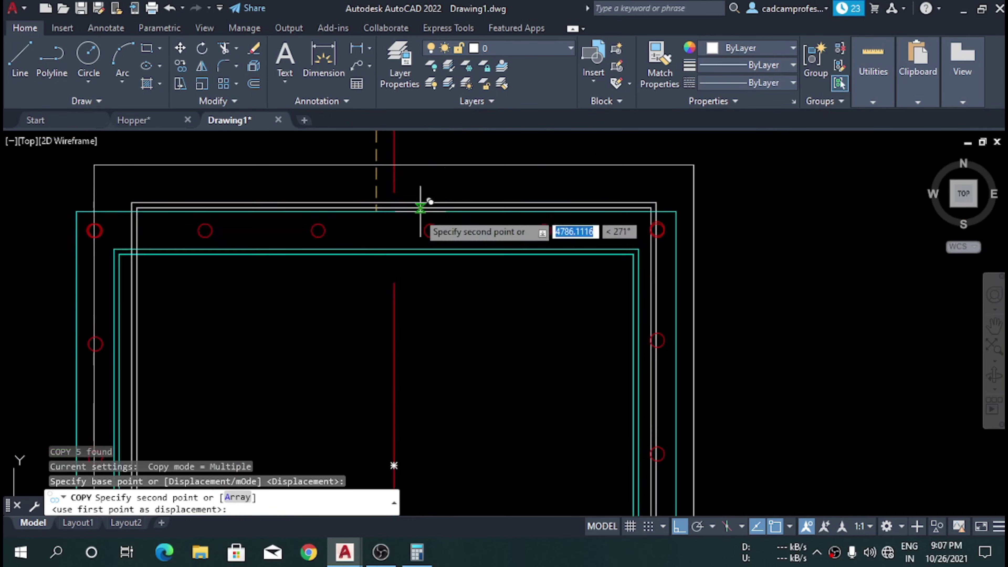
pyautogui.scroll(-4, 437, 171)
pyautogui.click(464, 175)
pyautogui.press('Escape')
pyautogui.scroll(2, 488, 285)
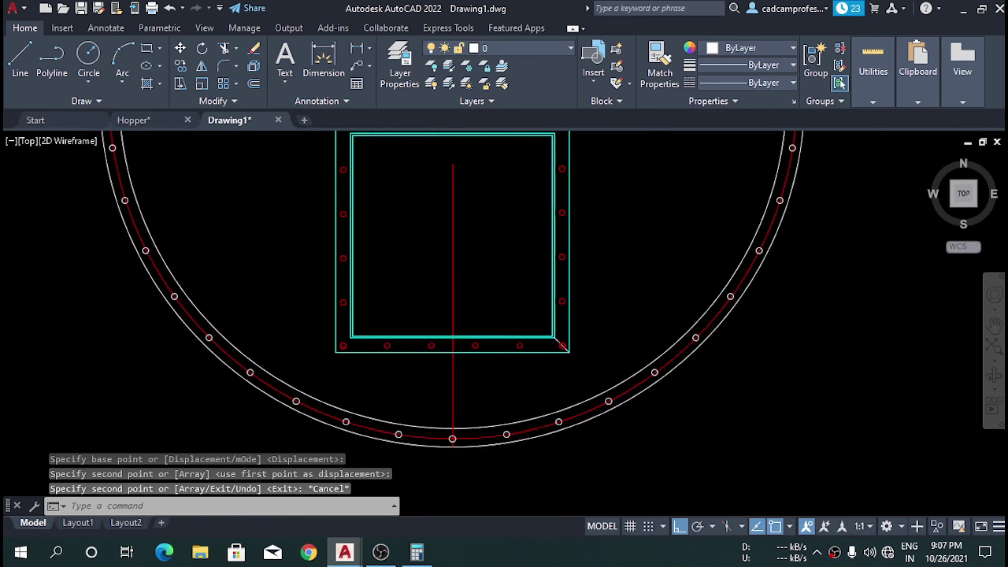
pyautogui.moveTo(430, 292); pyautogui.dragTo(429, 313, button='middle')
pyautogui.scroll(-3, 393, 347)
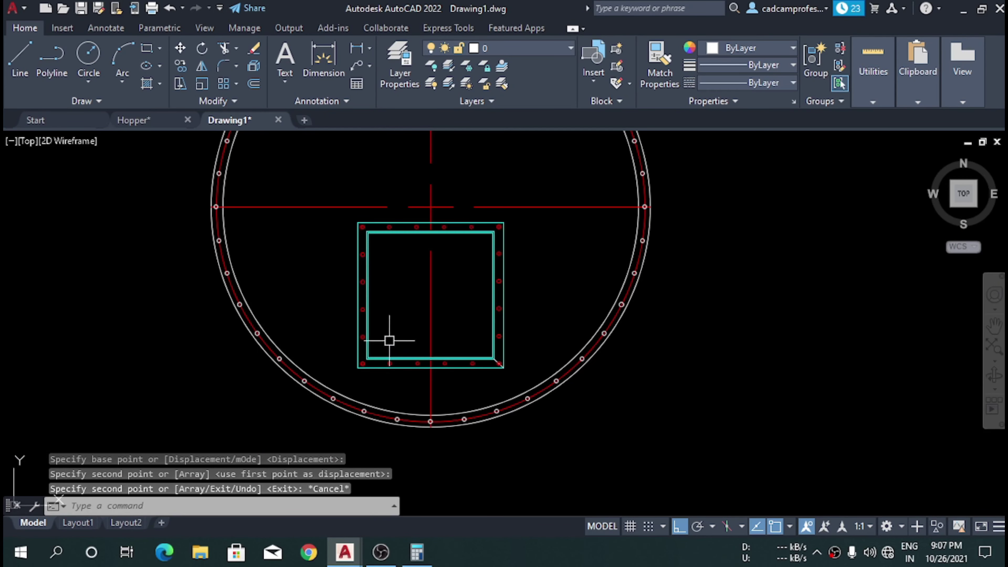
pyautogui.scroll(-2, 421, 349)
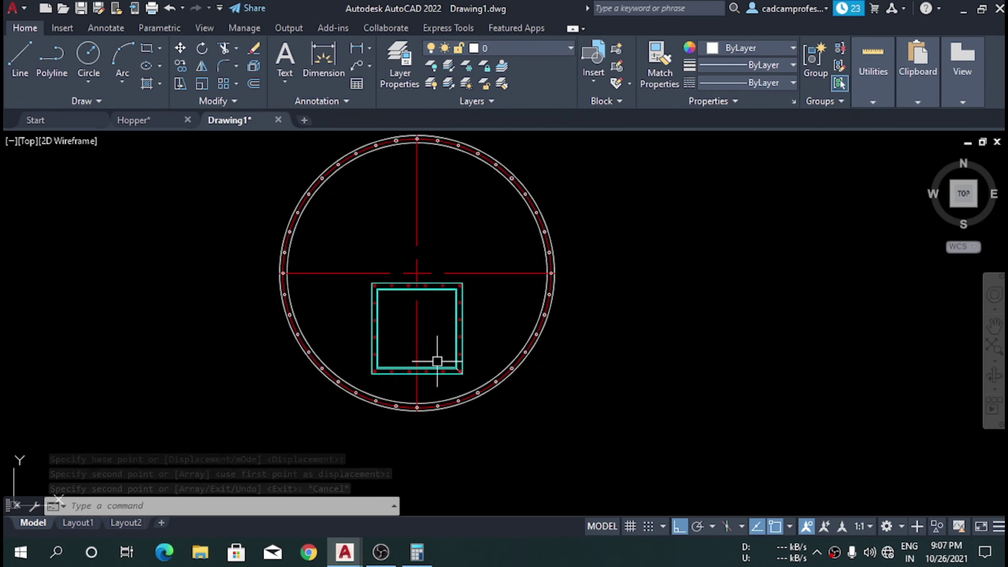
# - Look at the Hopper drawing, then return to Drawing1
pyautogui.click(133, 120)
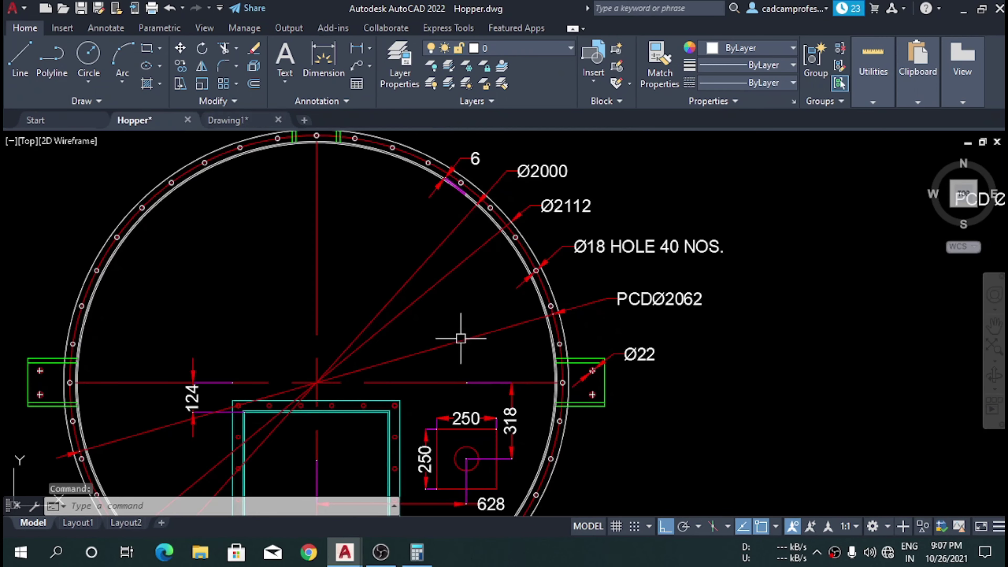
pyautogui.scroll(2, 461, 333)
pyautogui.scroll(-1, 485, 404)
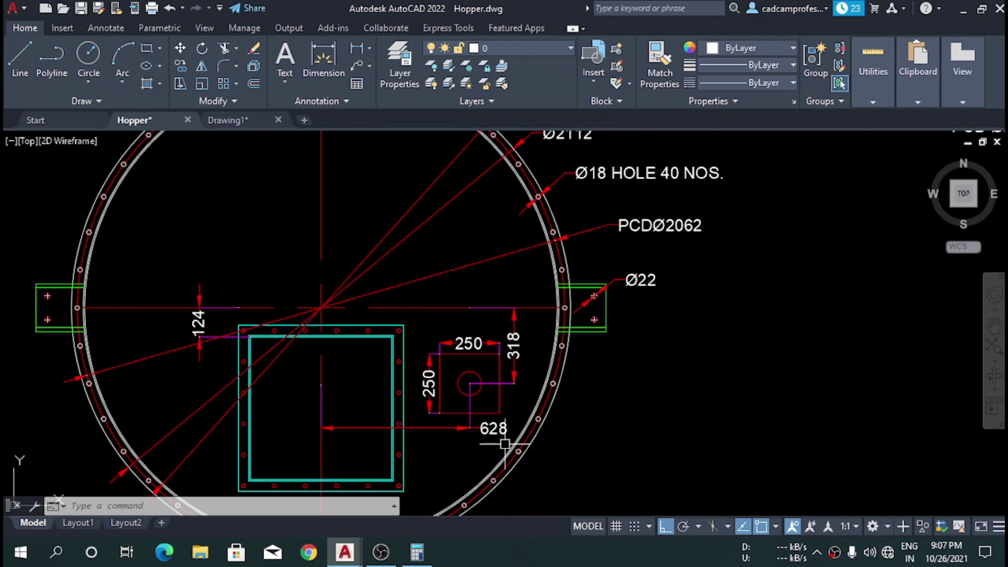
pyautogui.click(220, 124)
pyautogui.scroll(-2, 391, 234)
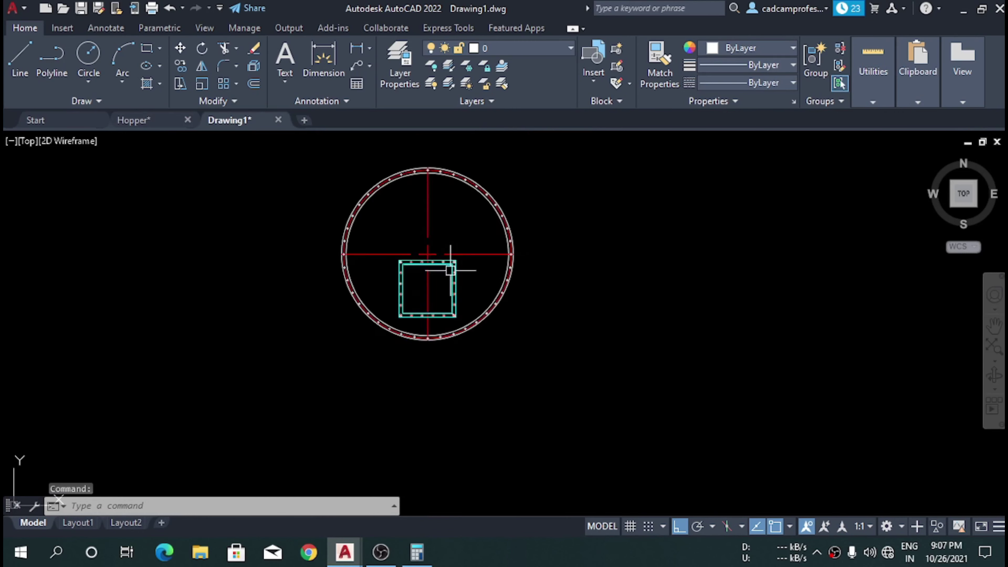
pyautogui.scroll(5, 413, 278)
# - Start a rectangle anchored at the circle centre with width 628
pyautogui.write('REC')
pyautogui.press('Return')
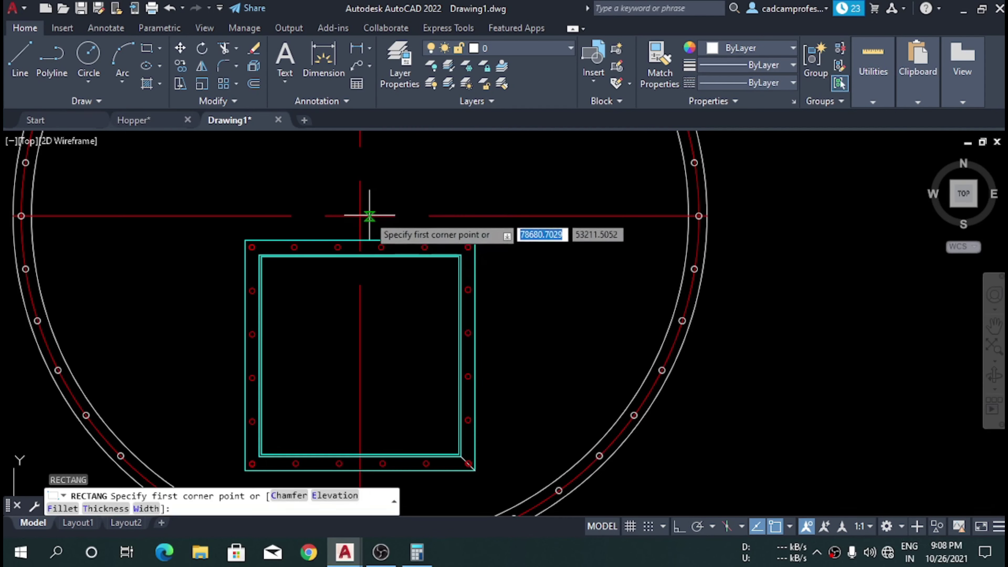
pyautogui.click(353, 215)
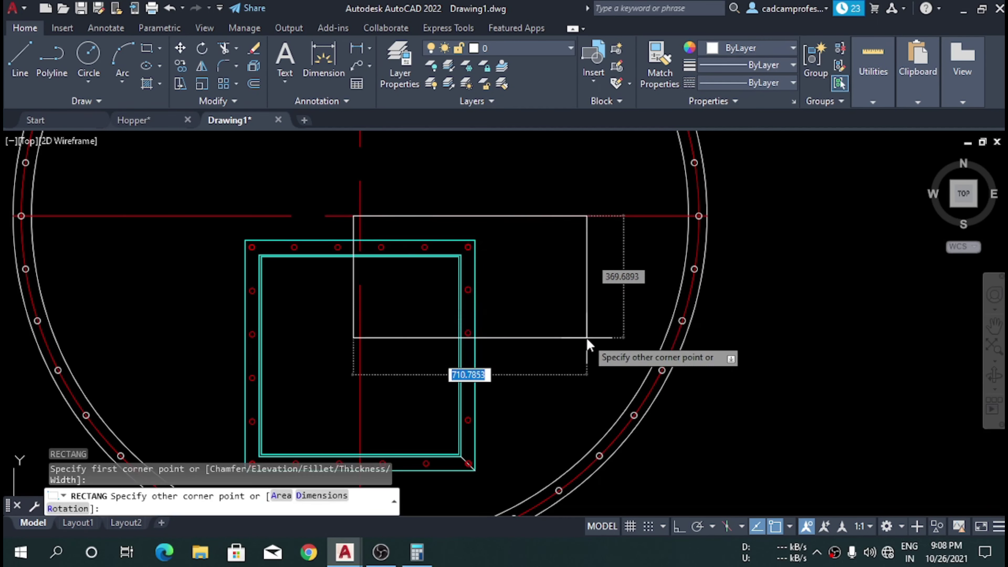
pyautogui.press('Tab')
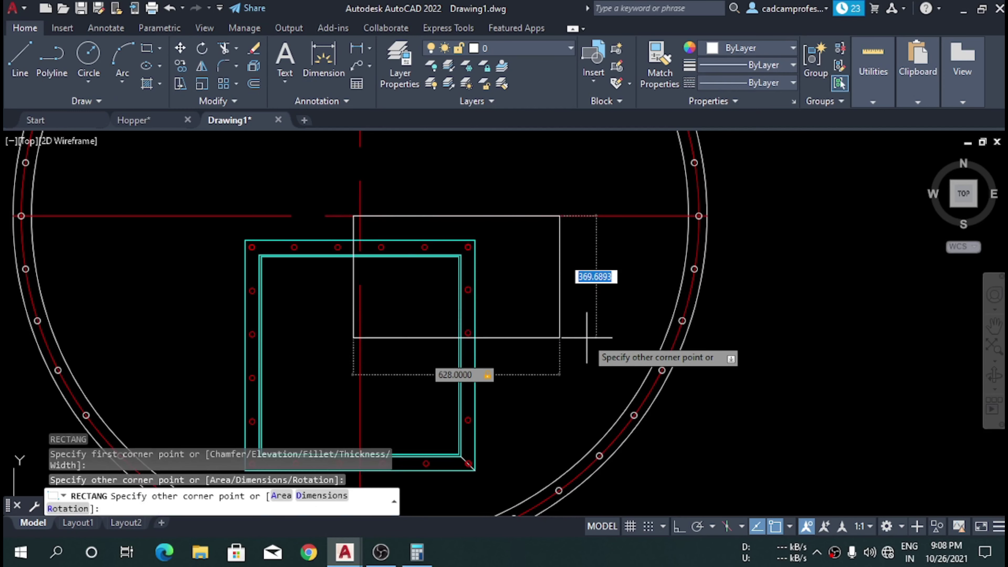
pyautogui.write('318')
# - Finish the 628×318 guide rectangle and draw a Ø100 circle at its far corner
pyautogui.press('Return')
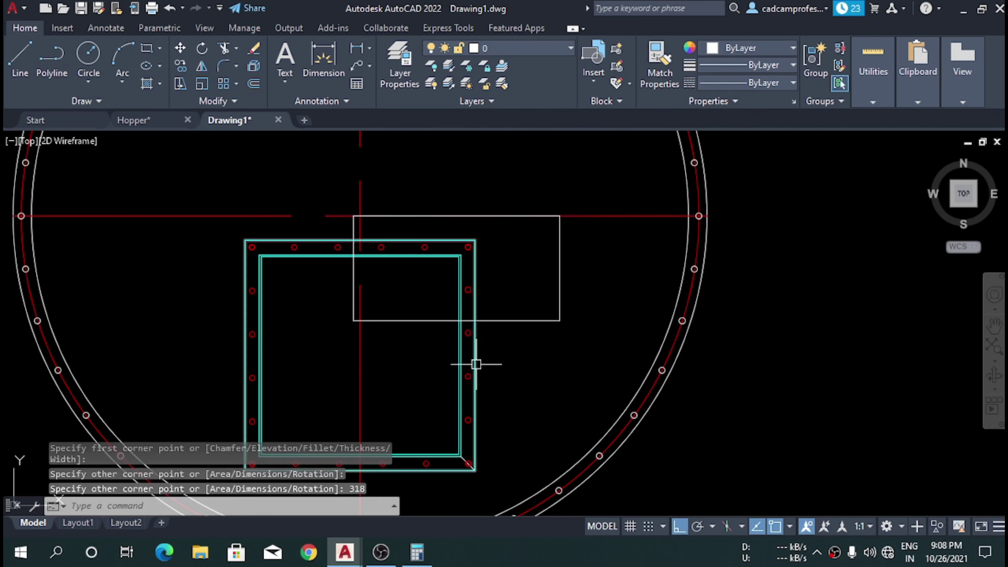
pyautogui.scroll(5, 585, 329)
pyautogui.scroll(-4, 527, 268)
pyautogui.write('c')
pyautogui.press('Return')
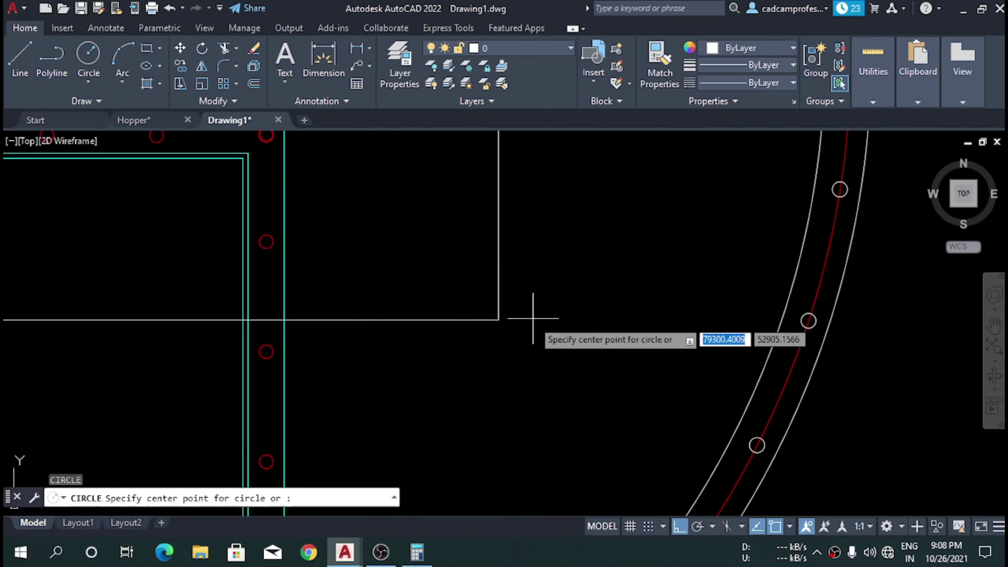
pyautogui.click(499, 320)
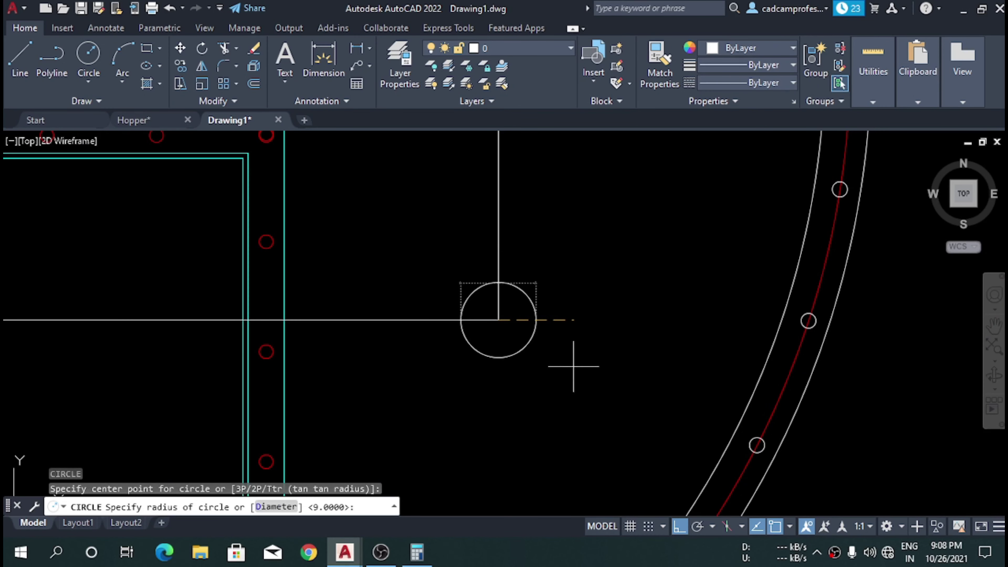
pyautogui.write('d')
pyautogui.press('Return')
pyautogui.write('100')
pyautogui.press('Return')
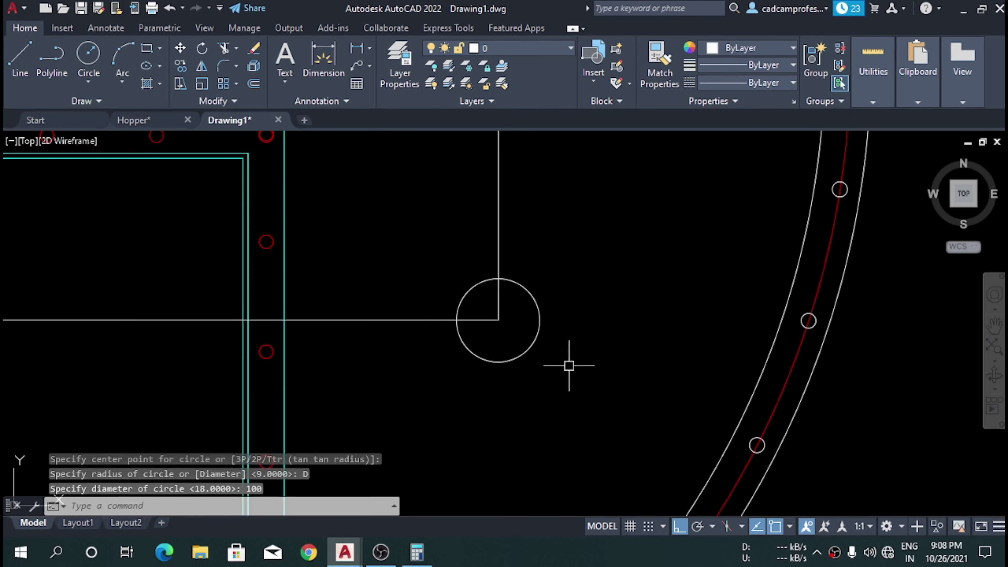
# - Draw a 250×250 square and centre it on the Ø100 circle
pyautogui.write('Rec')
pyautogui.press('Return')
pyautogui.click(568, 362)
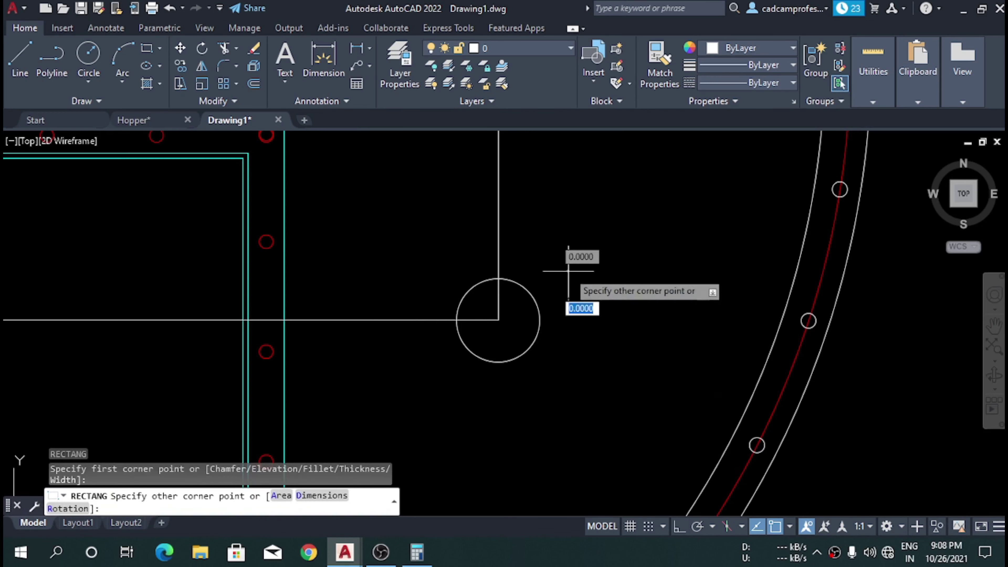
pyautogui.press('Tab')
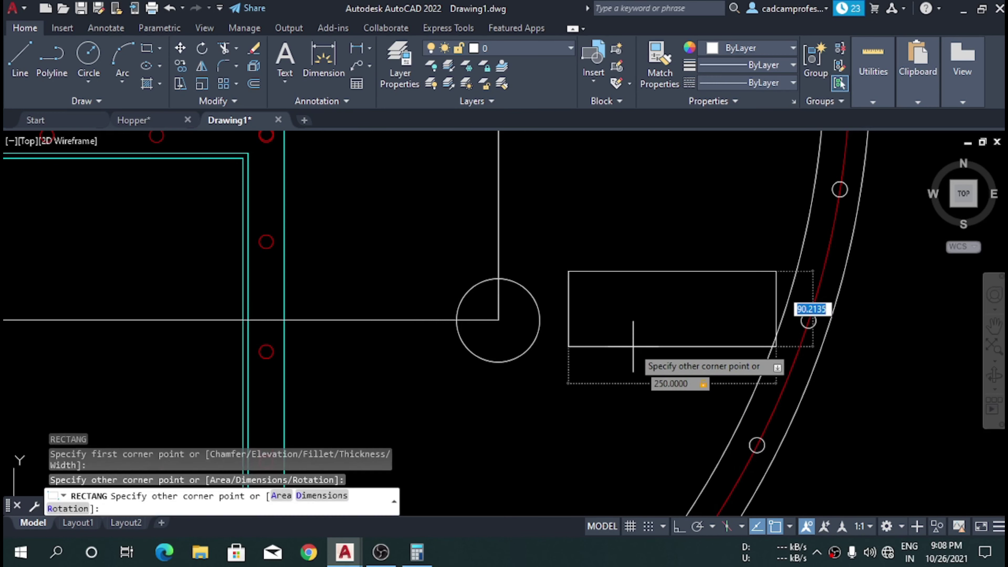
pyautogui.press('Return')
pyautogui.moveTo(646, 345); pyautogui.dragTo(646, 261)
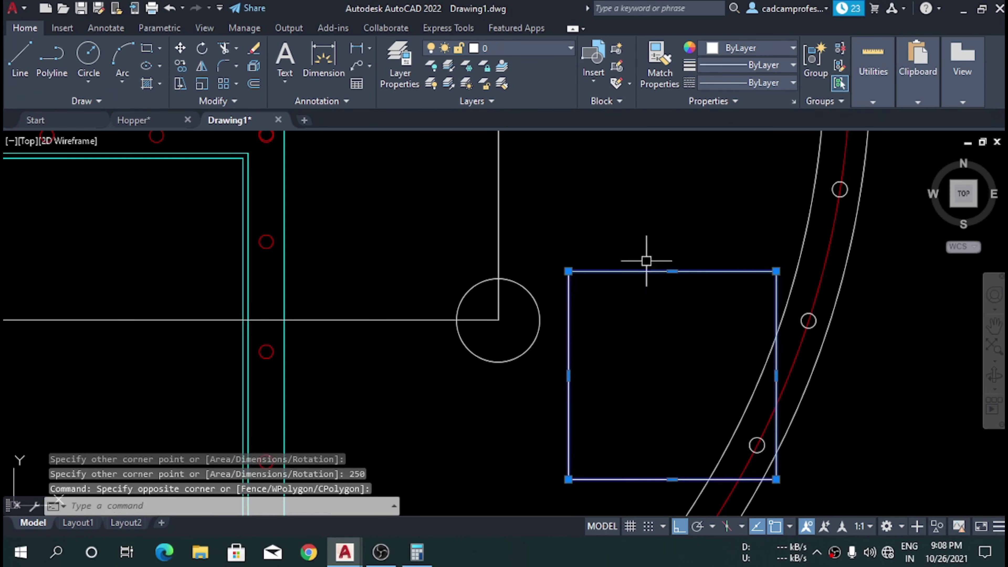
pyautogui.write('M')
pyautogui.press('Return')
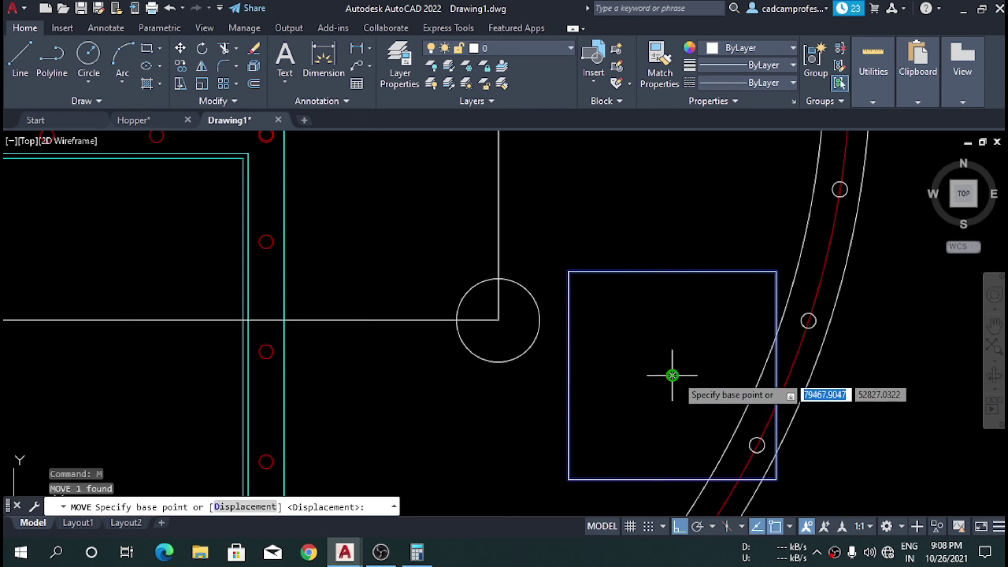
pyautogui.click(672, 375)
pyautogui.click(515, 303)
pyautogui.scroll(-6, 575, 377)
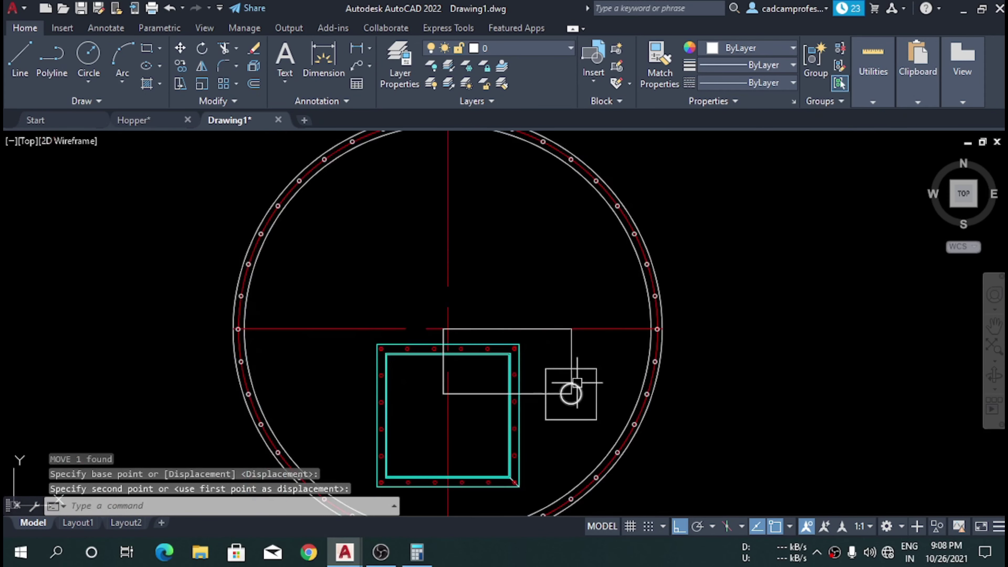
pyautogui.scroll(4, 625, 411)
pyautogui.press('Escape')
# - Delete the large 628×318 guide rectangle
pyautogui.moveTo(648, 387)
pyautogui.mouseDown()
pyautogui.moveTo(581, 353)
pyautogui.moveTo(504, 268)
pyautogui.mouseUp()
pyautogui.press('Delete')
pyautogui.scroll(-5, 544, 308)
pyautogui.scroll(5, 566, 368)
# - Make the 250 square and Ø100 circle red
pyautogui.click(730, 48)
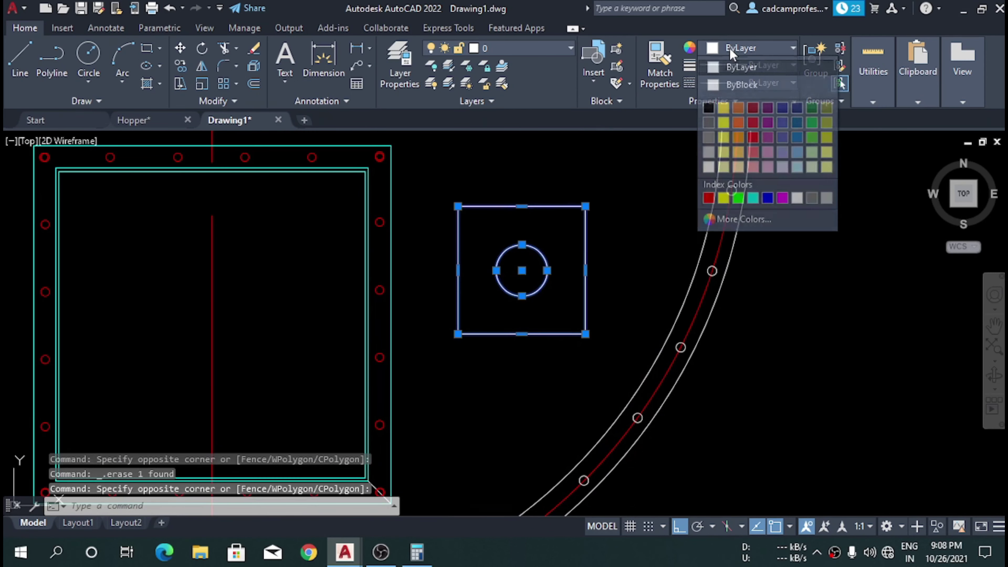
pyautogui.click(707, 199)
pyautogui.scroll(-5, 500, 314)
pyautogui.press('Escape')
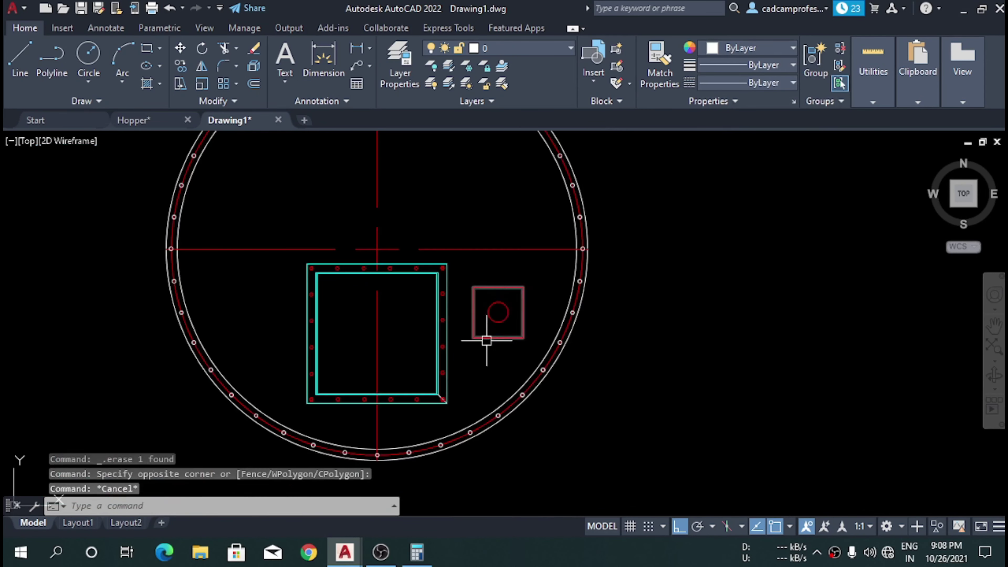
pyautogui.scroll(3, 516, 357)
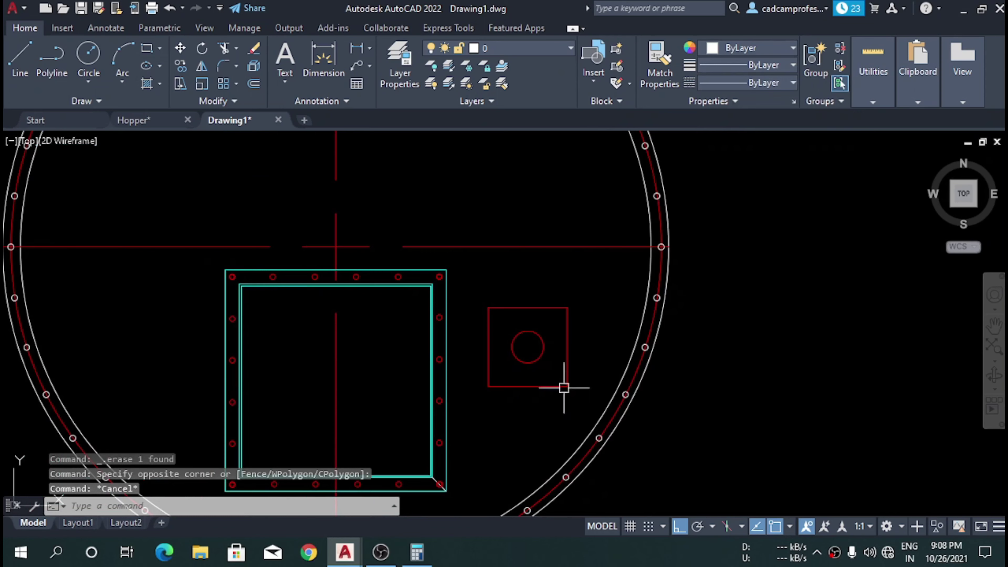
pyautogui.scroll(-4, 511, 357)
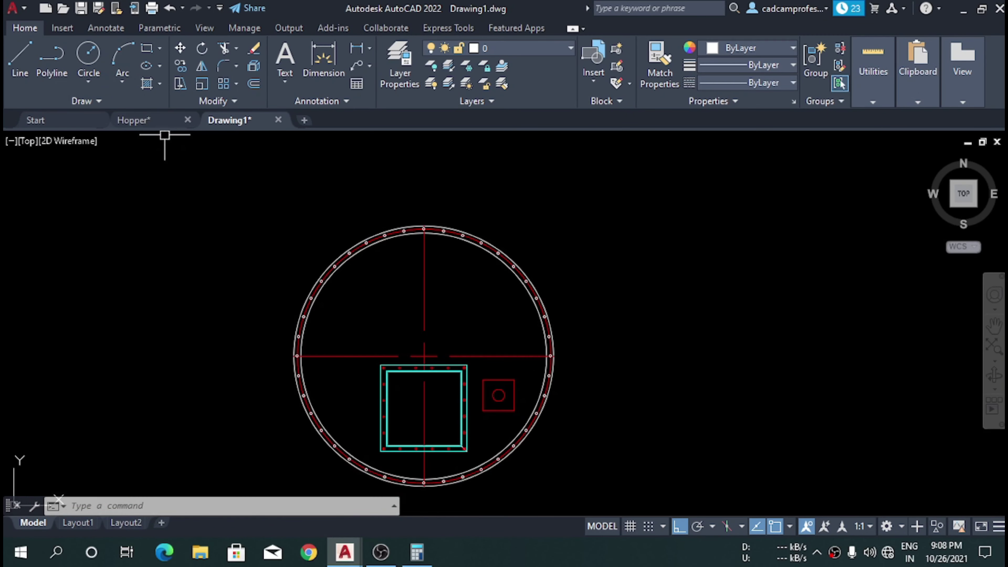
pyautogui.scroll(2, 511, 375)
# - Switch to the Hopper drawing and zoom to the right green bracket
pyautogui.click(135, 120)
pyautogui.scroll(3, 556, 338)
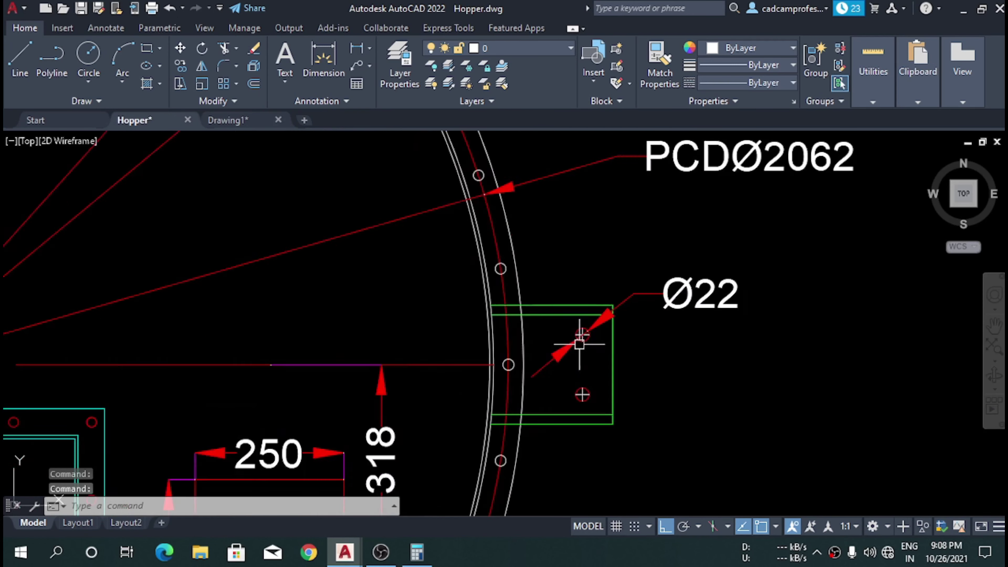
pyautogui.scroll(-1, 536, 318)
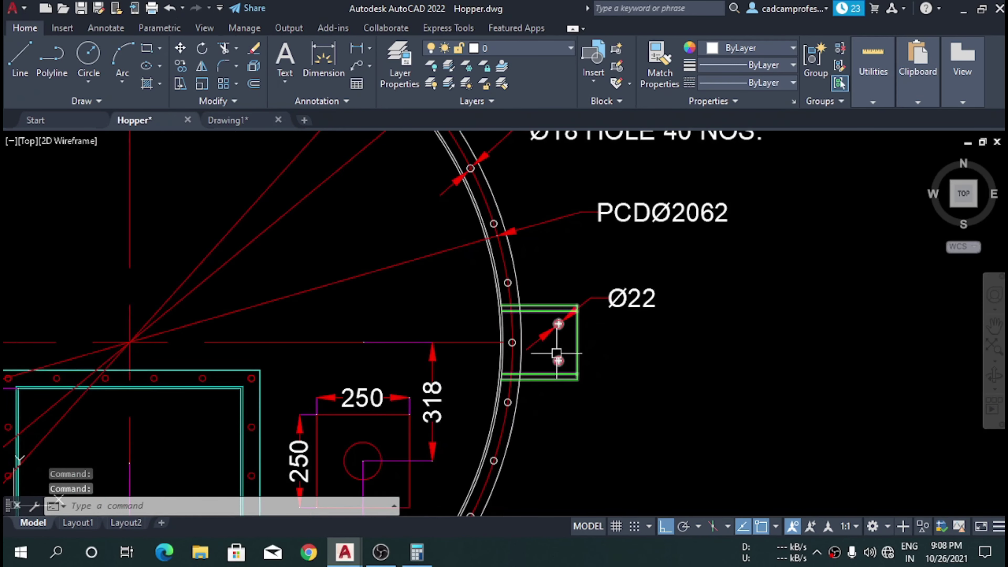
pyautogui.scroll(-6, 404, 310)
pyautogui.scroll(5, 860, 297)
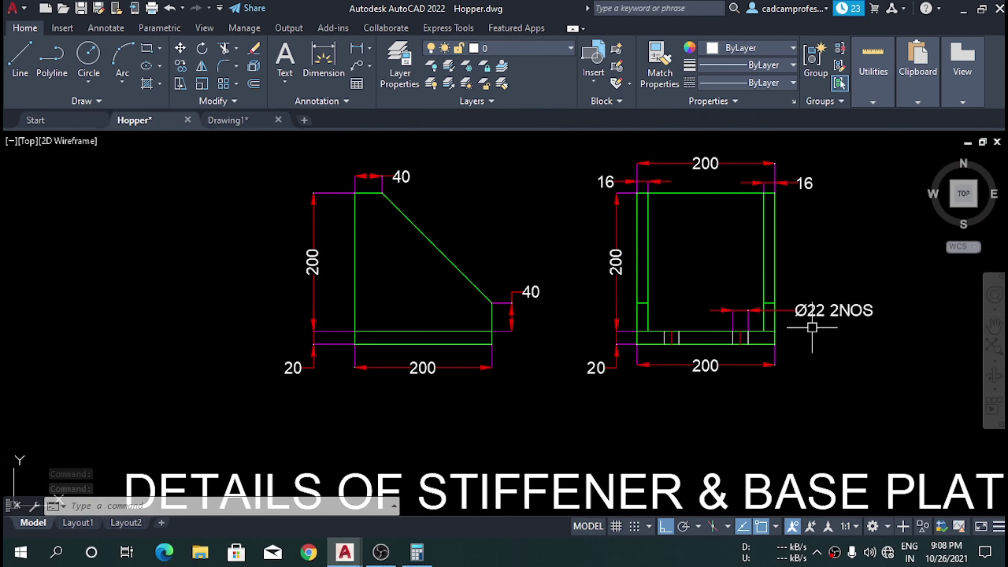
pyautogui.scroll(2, 727, 372)
pyautogui.scroll(-2, 644, 393)
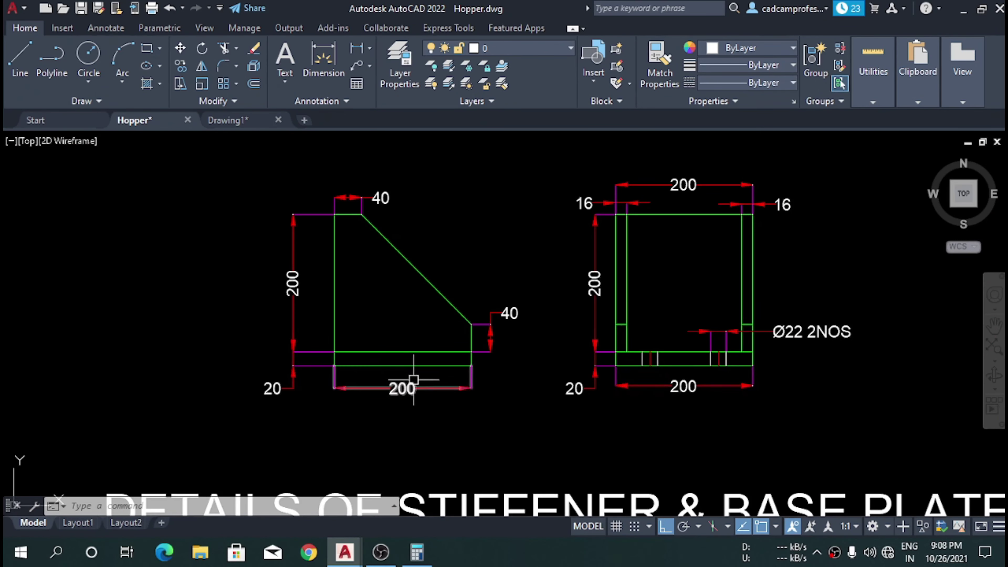
pyautogui.scroll(-6, 698, 342)
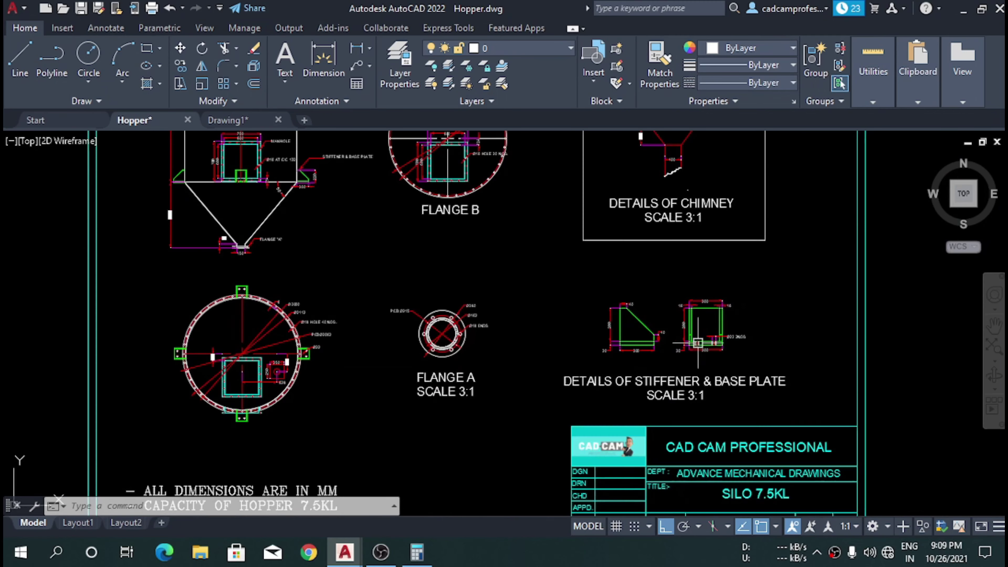
pyautogui.scroll(10, 305, 351)
pyautogui.scroll(2, 482, 314)
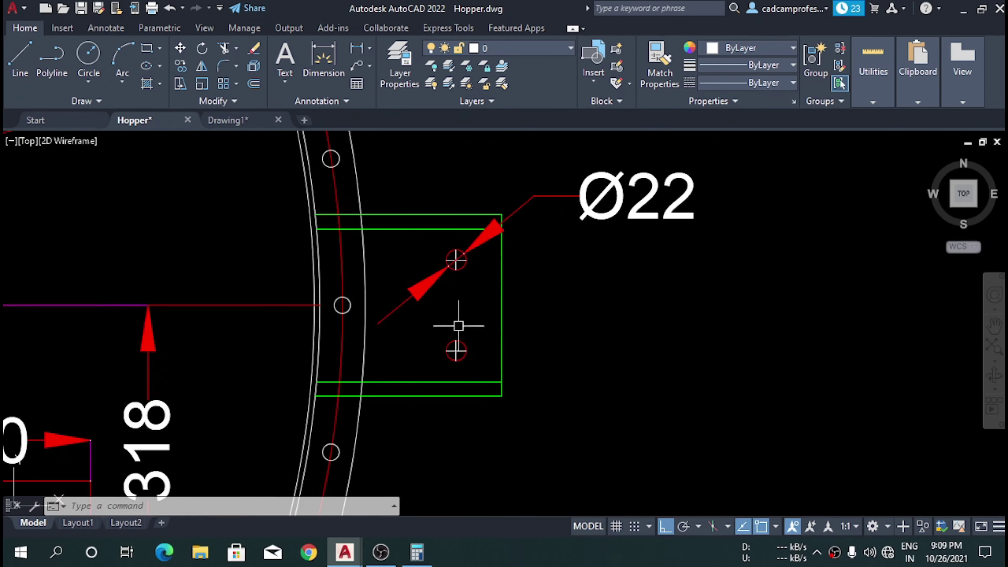
# - Dimension 50 from the bracket edge to the lower Ø22 hole centre
pyautogui.click(358, 56)
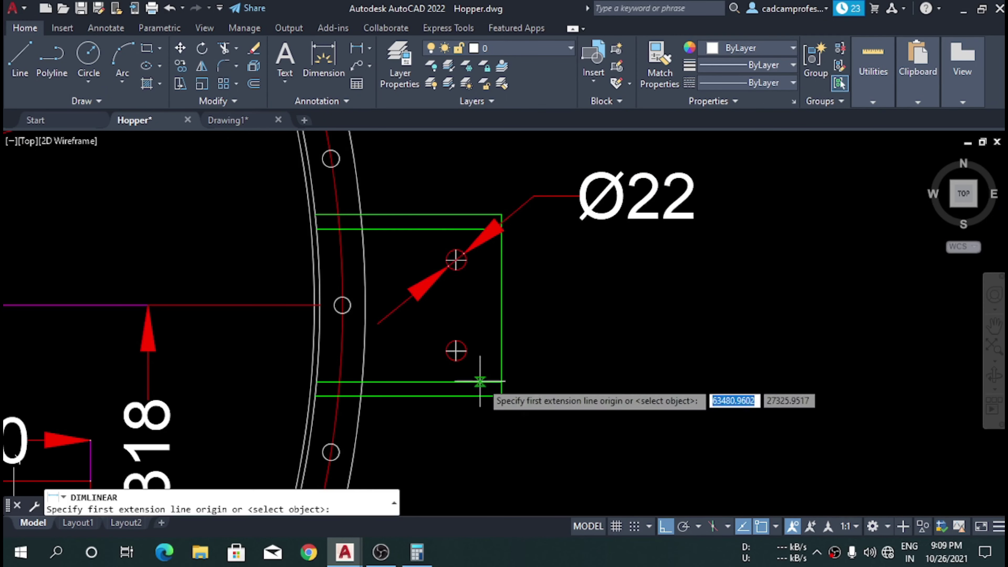
pyautogui.click(502, 367)
pyautogui.scroll(5, 465, 363)
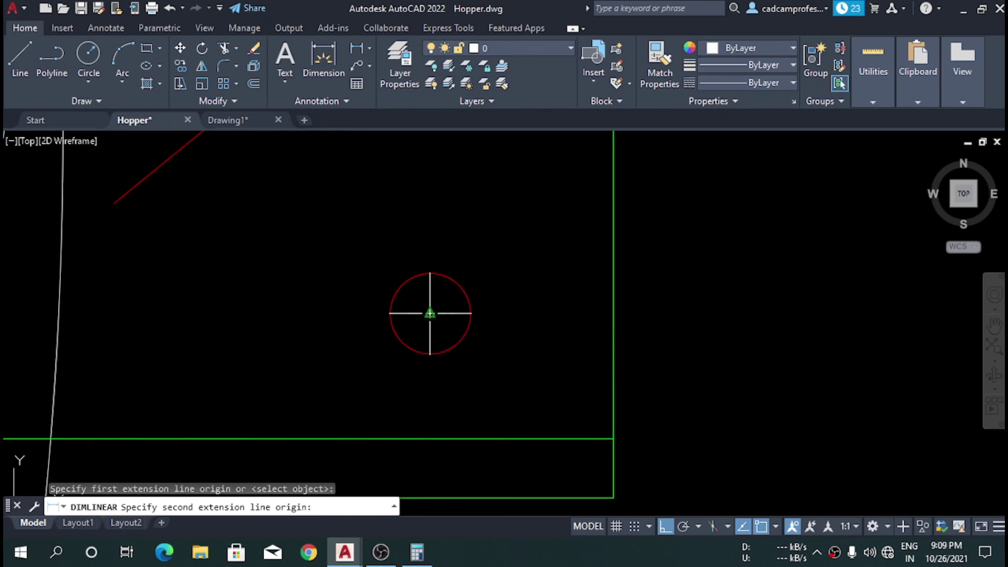
pyautogui.click(430, 313)
pyautogui.scroll(-5, 430, 313)
pyautogui.click(525, 418)
pyautogui.scroll(4, 496, 398)
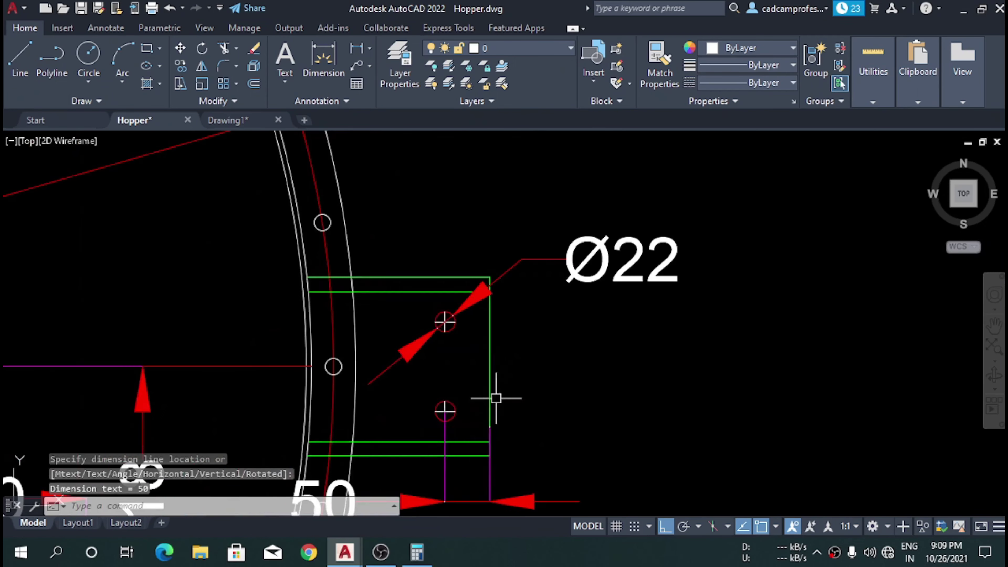
# - Dimension the 100 spacing between the hole centres, then return to Drawing1
pyautogui.press('Return')
pyautogui.scroll(-4, 468, 334)
pyautogui.scroll(5, 440, 411)
pyautogui.click(434, 412)
pyautogui.scroll(-5, 434, 412)
pyautogui.scroll(5, 442, 204)
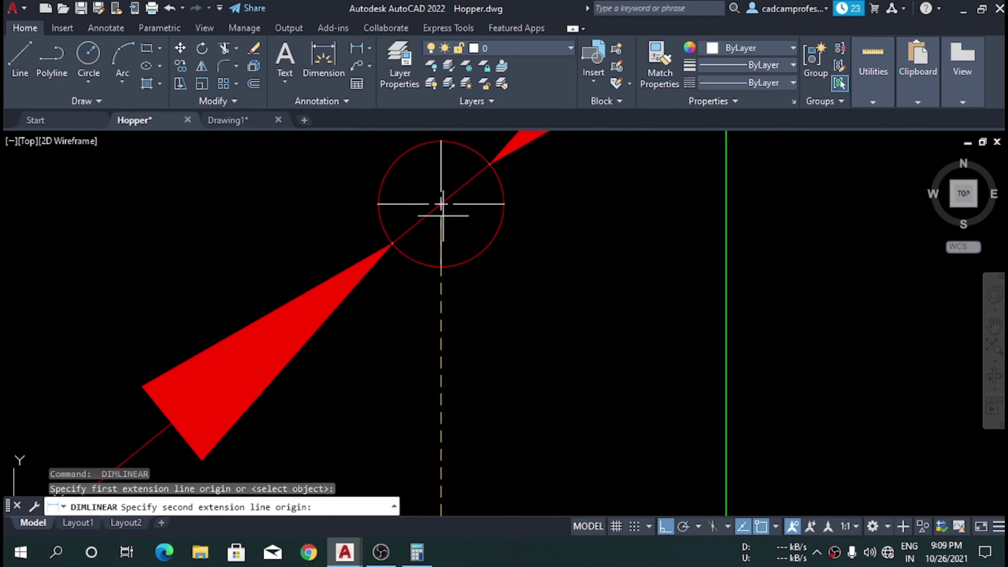
pyautogui.click(442, 204)
pyautogui.scroll(-3, 442, 203)
pyautogui.click(641, 281)
pyautogui.scroll(-3, 675, 302)
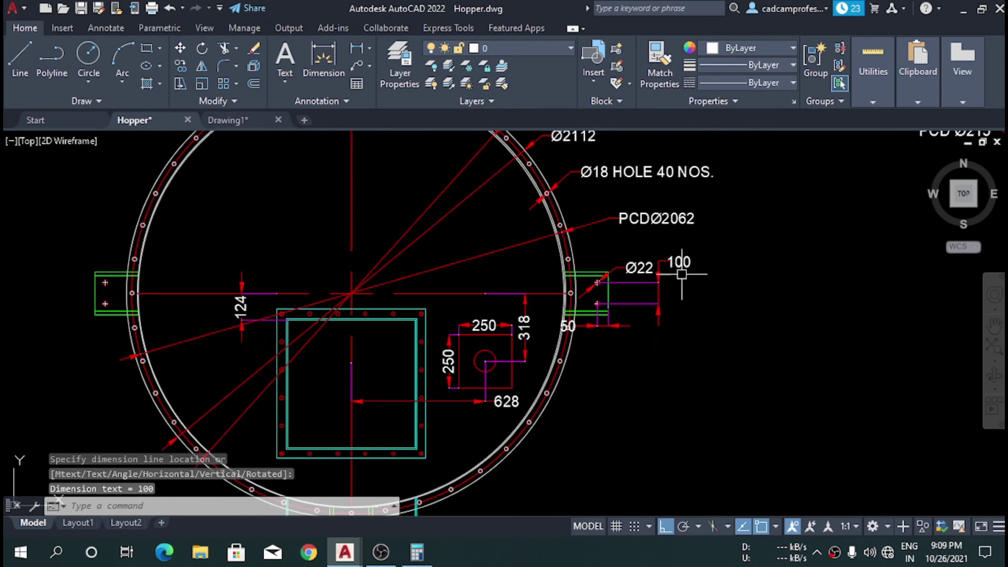
pyautogui.scroll(5, 681, 274)
pyautogui.scroll(-2, 636, 232)
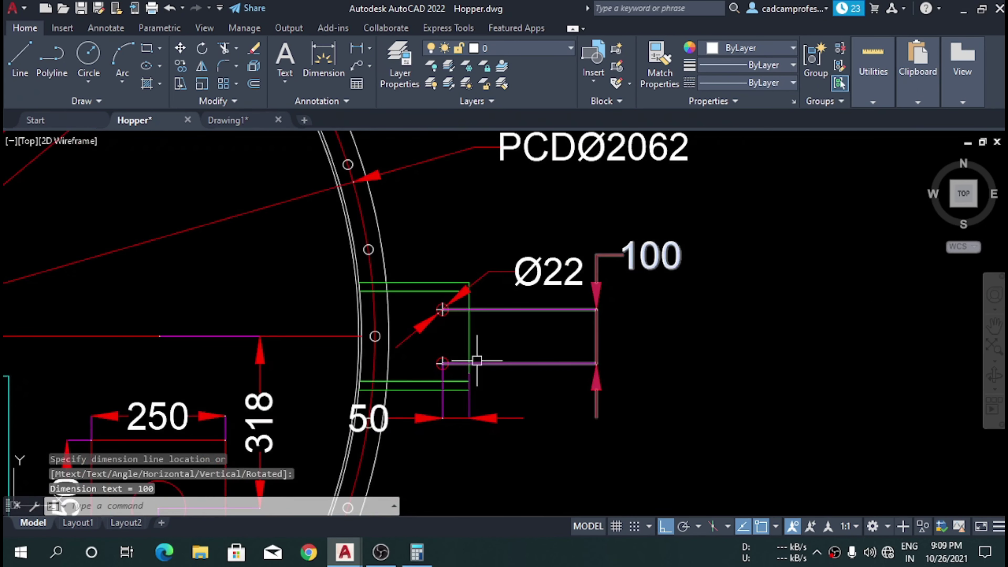
pyautogui.hotkey('ctrl', 'Tab')
# - Draw a 200-long line from where the rim meets the red centre line
pyautogui.scroll(5, 554, 376)
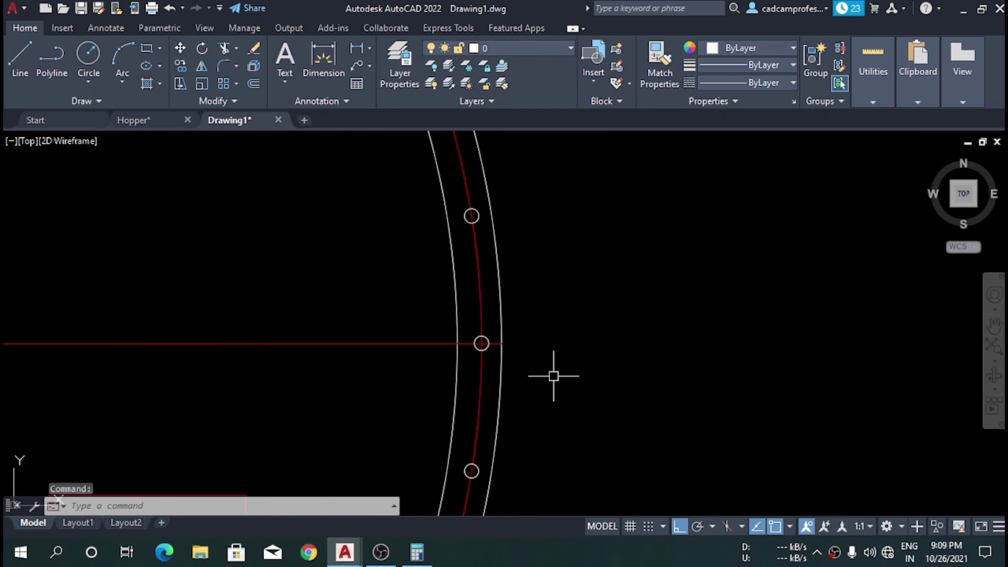
pyautogui.click(636, 412)
pyautogui.click(583, 286)
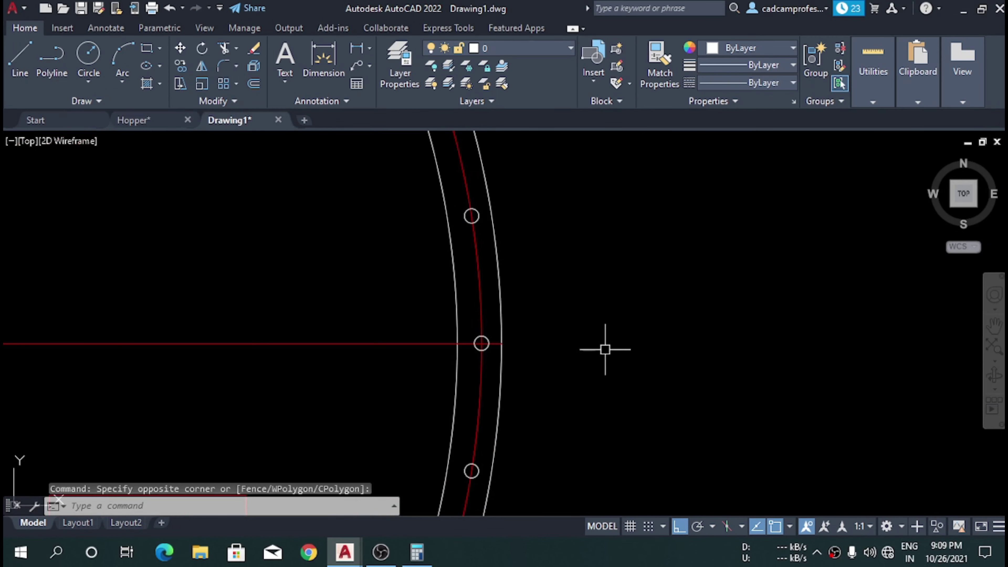
pyautogui.write('l')
pyautogui.press('Return')
pyautogui.click(456, 343)
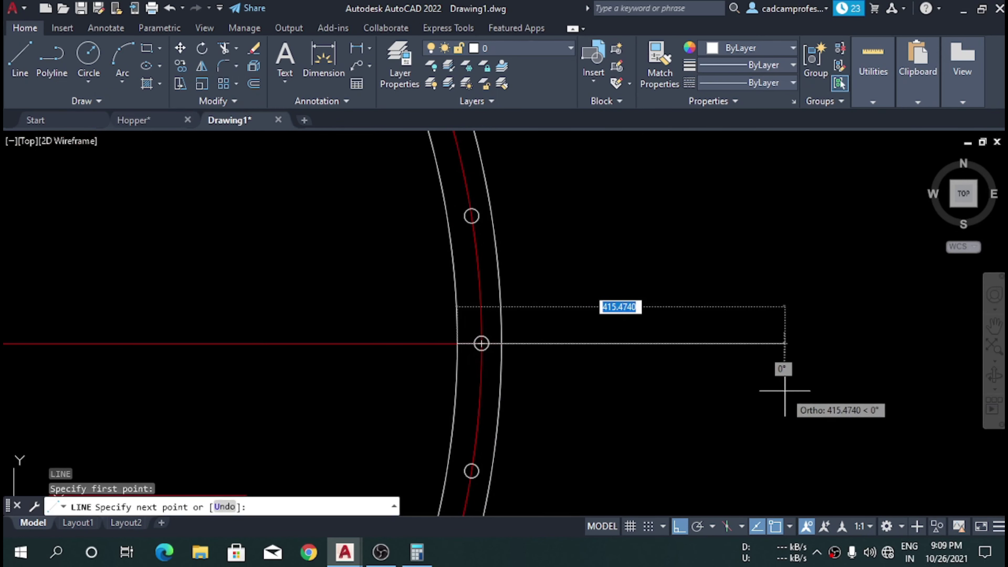
pyautogui.press('Return')
pyautogui.press('Escape')
# - Offset the centre line 100 above and 100 below for the flange edges
pyautogui.click(664, 382)
pyautogui.click(534, 272)
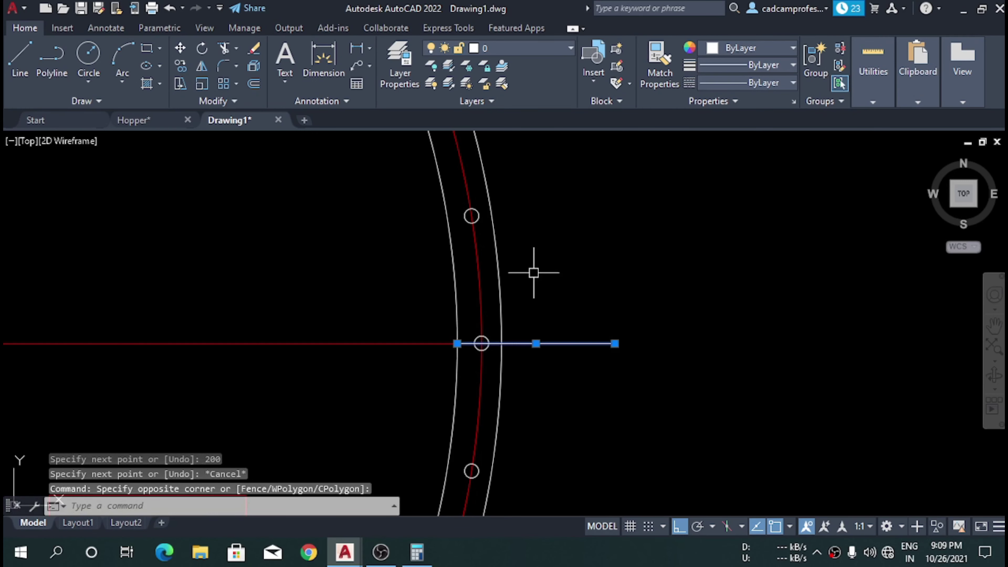
pyautogui.write('o')
pyautogui.press('Return')
pyautogui.write('100')
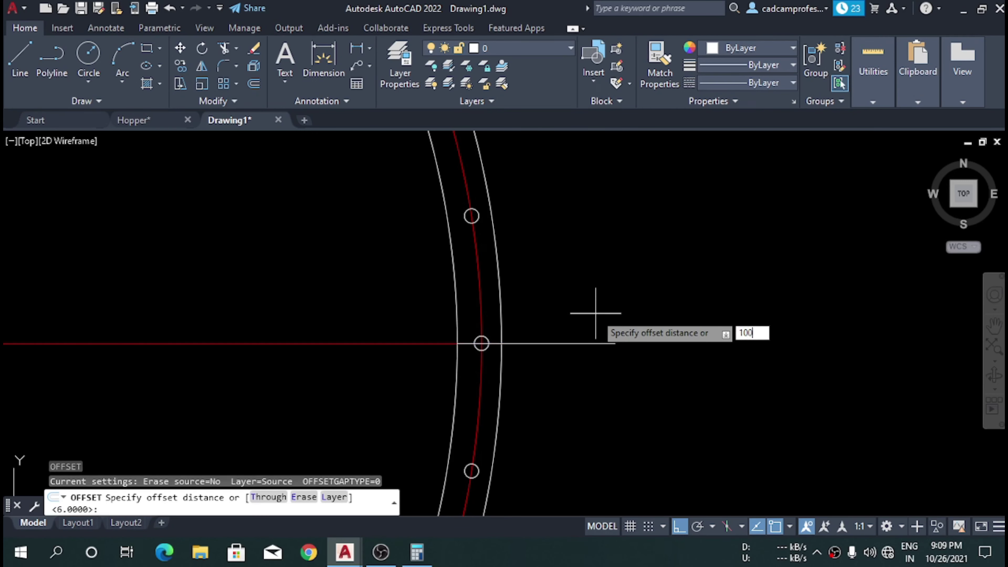
pyautogui.press('Return')
pyautogui.click(596, 343)
pyautogui.click(592, 297)
pyautogui.click(597, 343)
pyautogui.click(494, 450)
pyautogui.press('Escape')
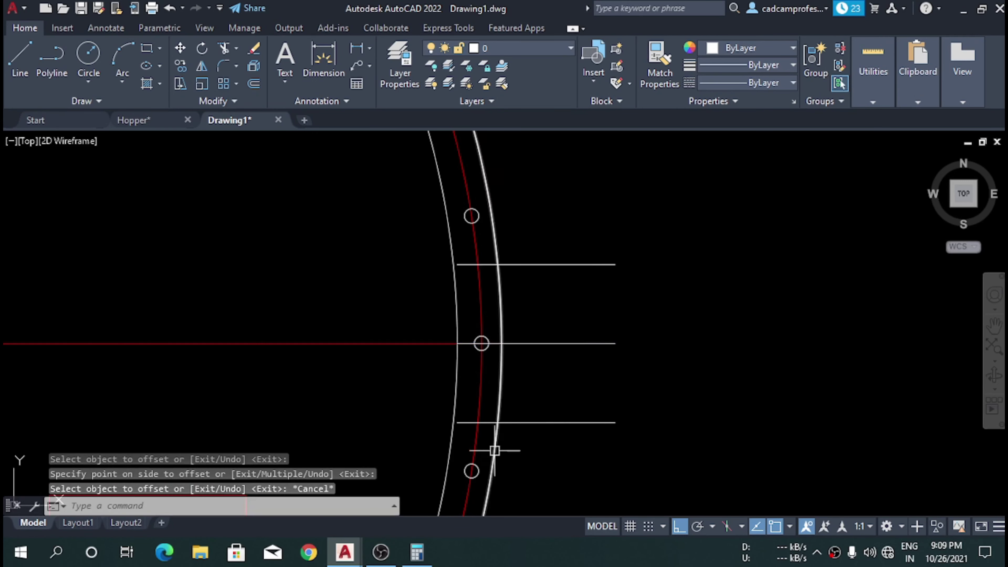
# - Attempt to extend the lines to a boundary, then cancel Extend
pyautogui.scroll(4, 495, 450)
pyautogui.write('x')
pyautogui.press('Return')
pyautogui.click(491, 434)
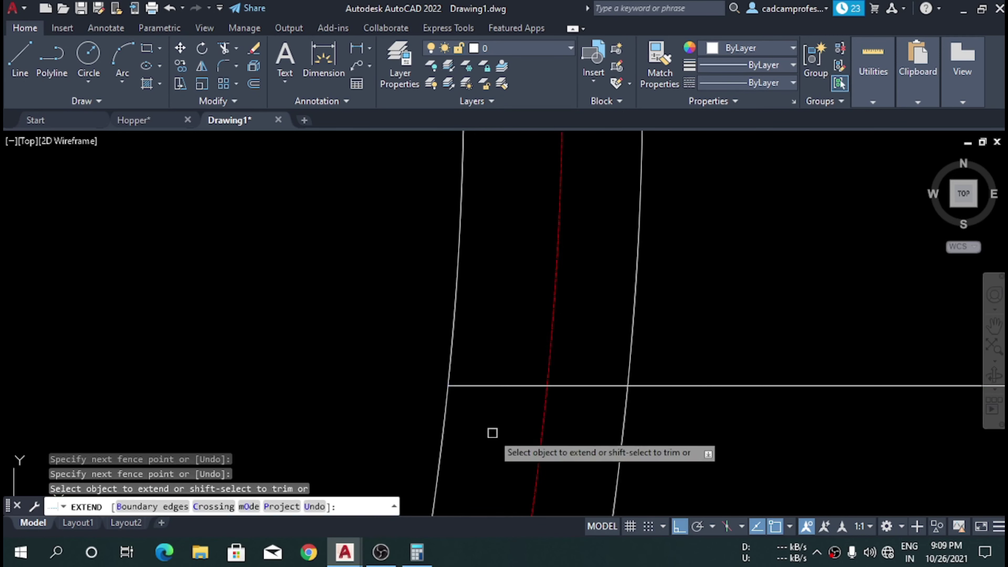
pyautogui.scroll(-3, 489, 357)
pyautogui.scroll(3, 470, 307)
pyautogui.click(470, 308)
pyautogui.press('Escape')
pyautogui.scroll(-3, 542, 422)
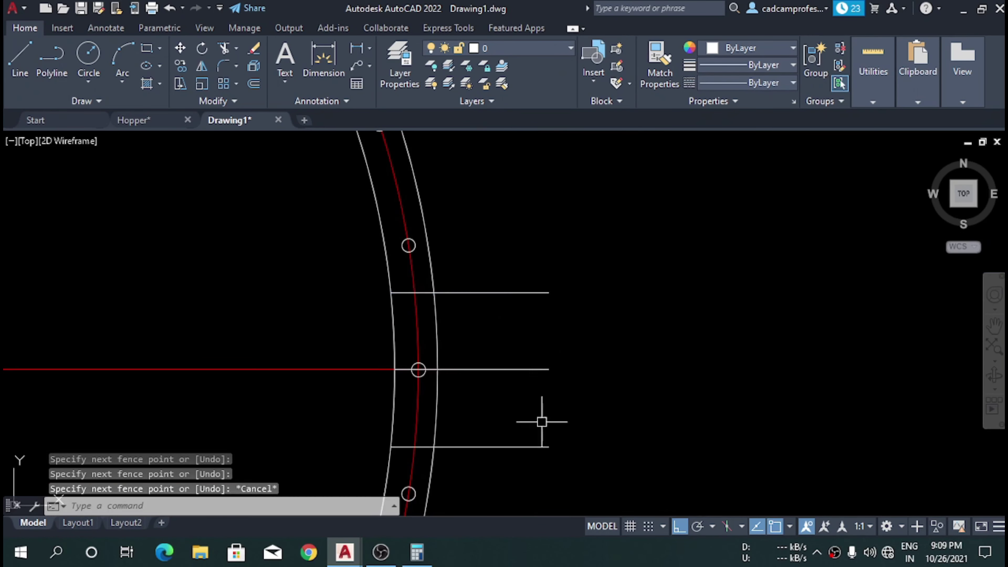
# - Draw the flange's right closing edge between the top and bottom line ends
pyautogui.write('l')
pyautogui.press('Return')
pyautogui.click(549, 292)
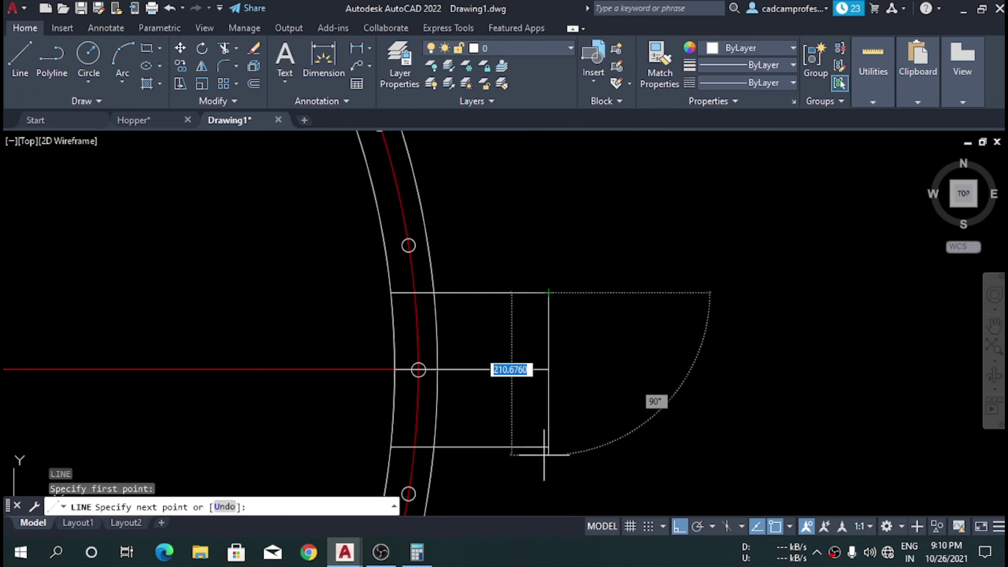
pyautogui.click(548, 445)
pyautogui.press('Escape')
# - Offset the top and bottom edges 16 inward as inner borders
pyautogui.click(528, 465)
pyautogui.click(504, 433)
pyautogui.write('o')
pyautogui.press('Return')
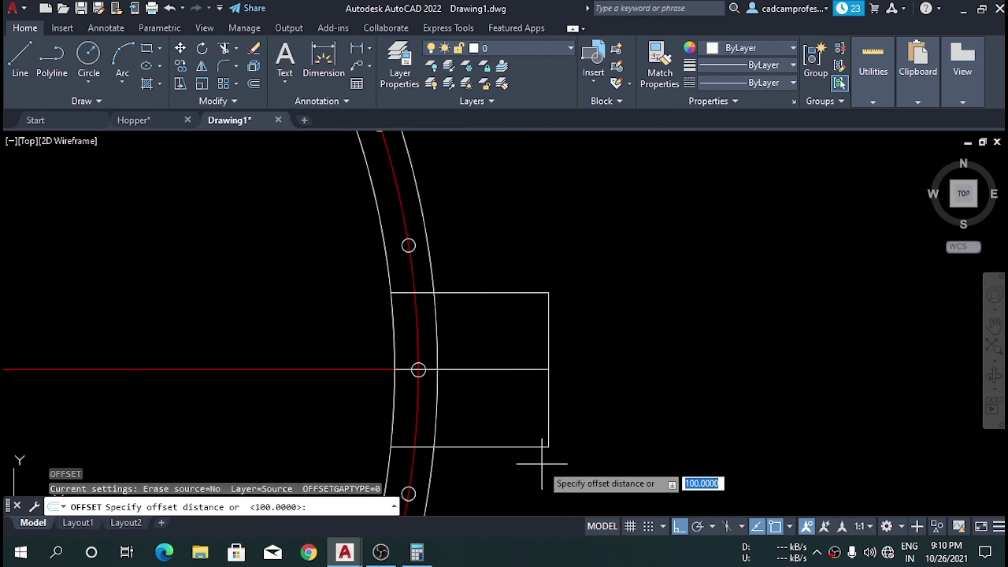
pyautogui.write('16')
pyautogui.press('Return')
pyautogui.click(525, 439)
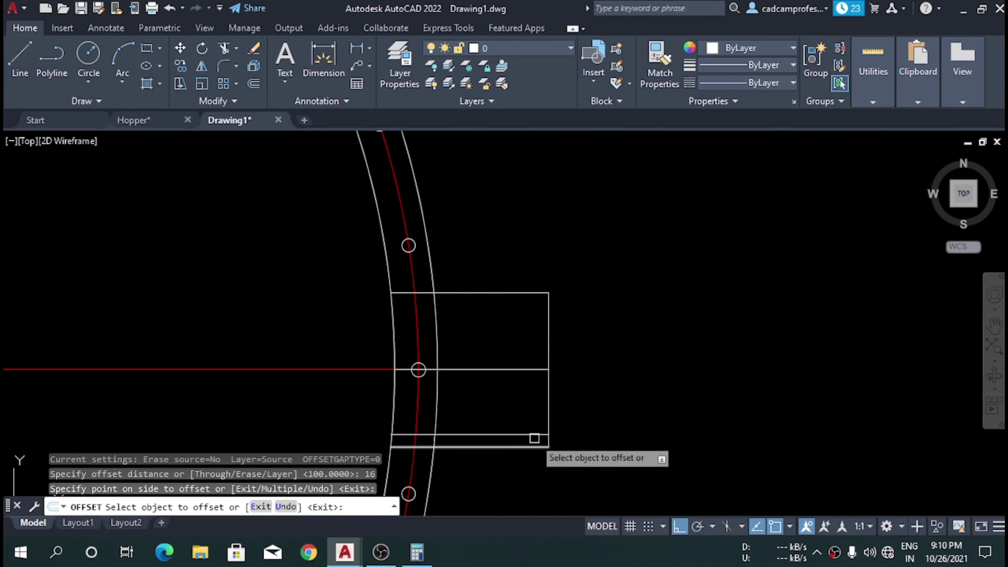
pyautogui.click(517, 295)
pyautogui.click(506, 334)
pyautogui.scroll(-2, 524, 299)
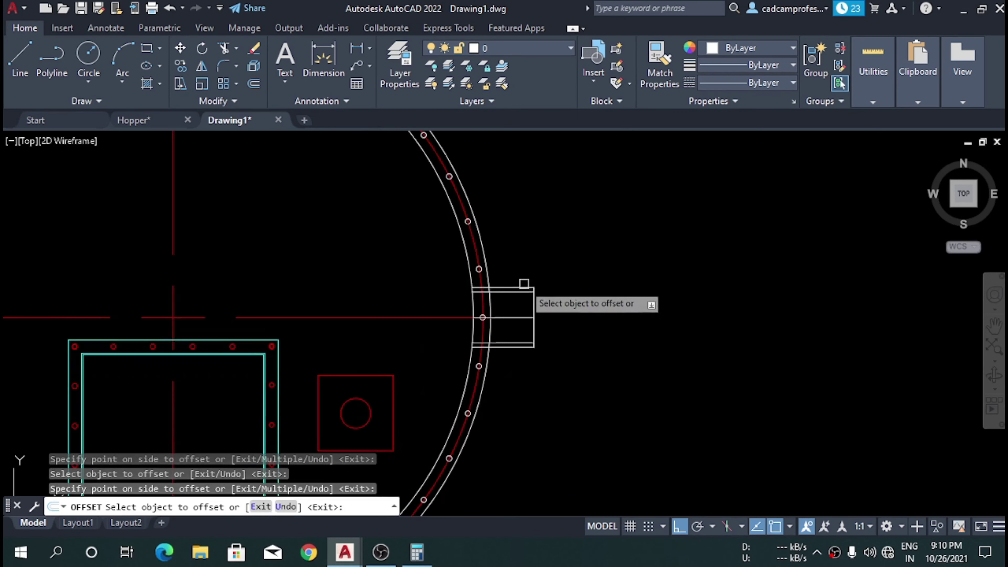
pyautogui.scroll(2, 520, 324)
pyautogui.scroll(1, 577, 460)
pyautogui.scroll(3, 378, 381)
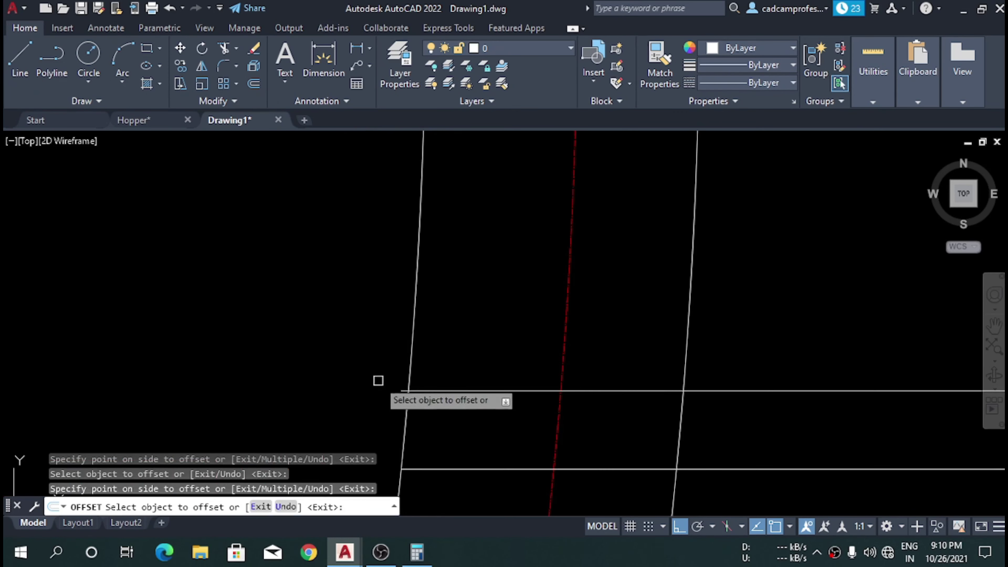
pyautogui.press('Escape')
# - Trim the overhanging line ends with a fence
pyautogui.scroll(1, 426, 413)
pyautogui.press('Return')
pyautogui.click(424, 397)
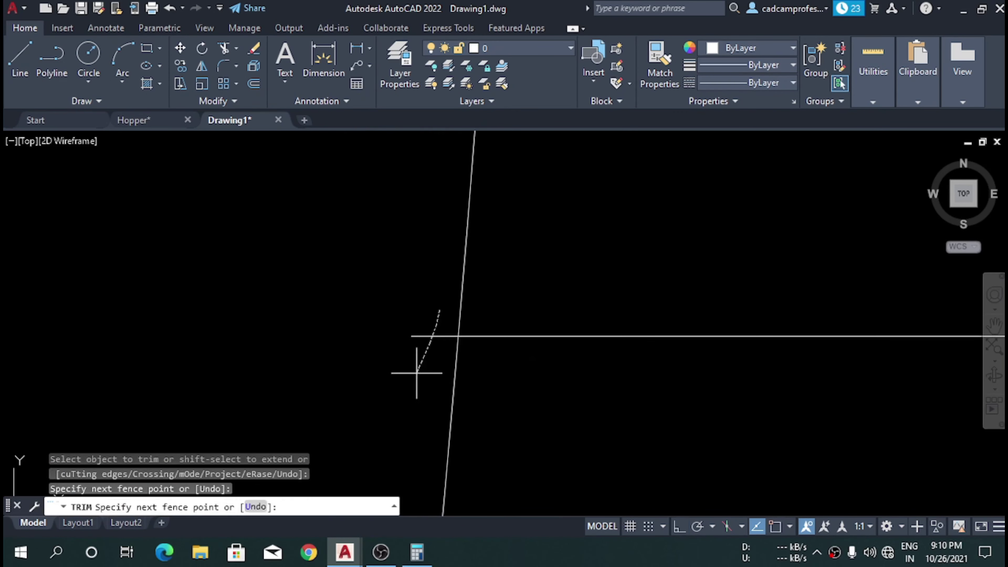
pyautogui.scroll(-2, 423, 398)
pyautogui.scroll(-1, 417, 294)
pyautogui.scroll(3, 459, 351)
pyautogui.scroll(1, 459, 351)
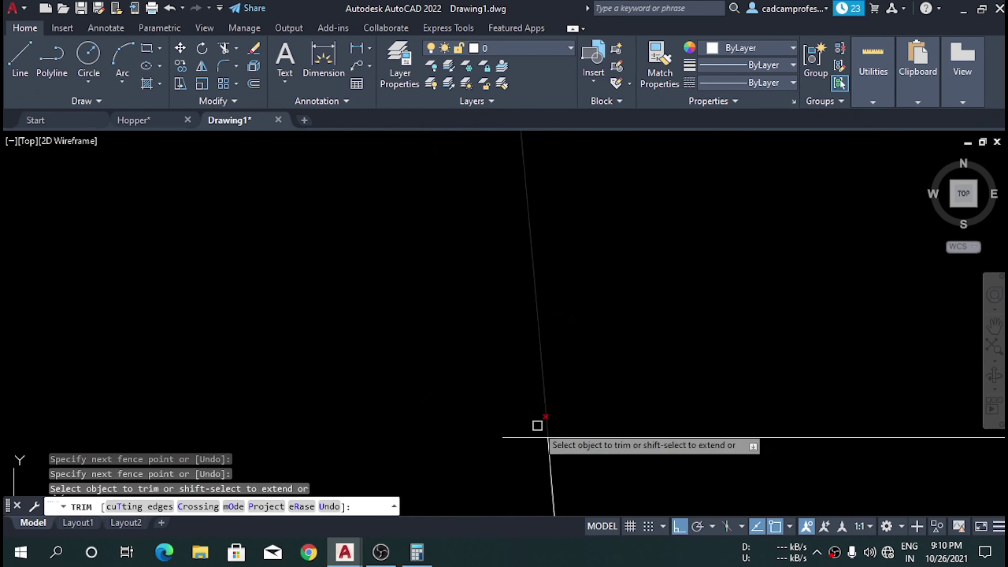
pyautogui.scroll(-3, 430, 355)
pyautogui.scroll(5, 456, 333)
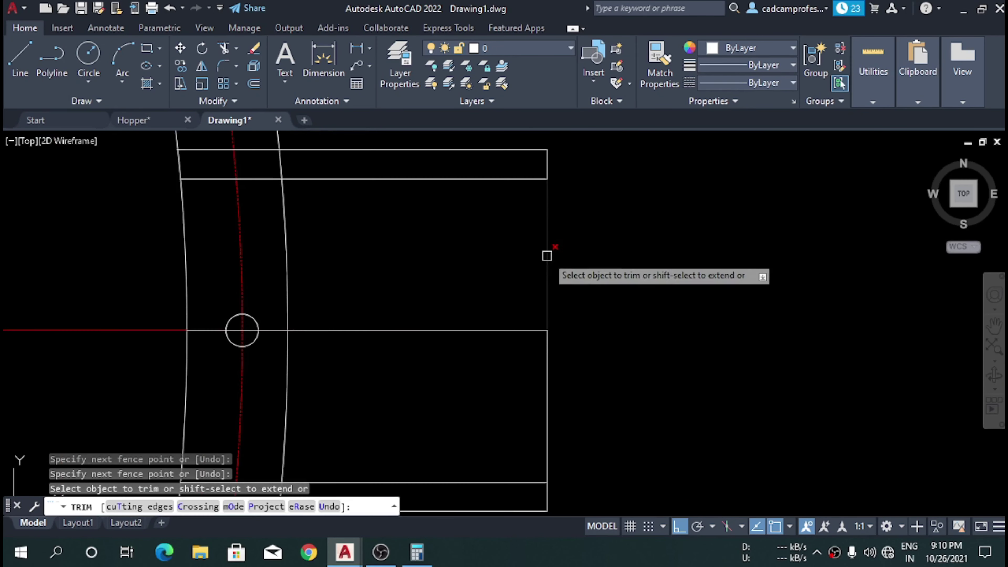
pyautogui.scroll(-2, 551, 262)
pyautogui.press('Escape')
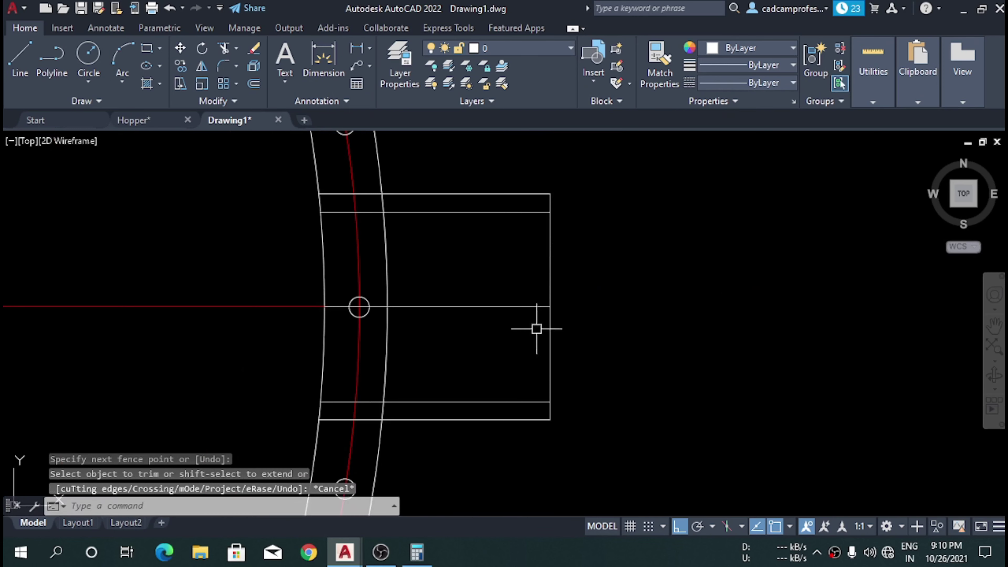
# - Offset the flange's right edge 50 inward as a hole guide line
pyautogui.scroll(2, 508, 266)
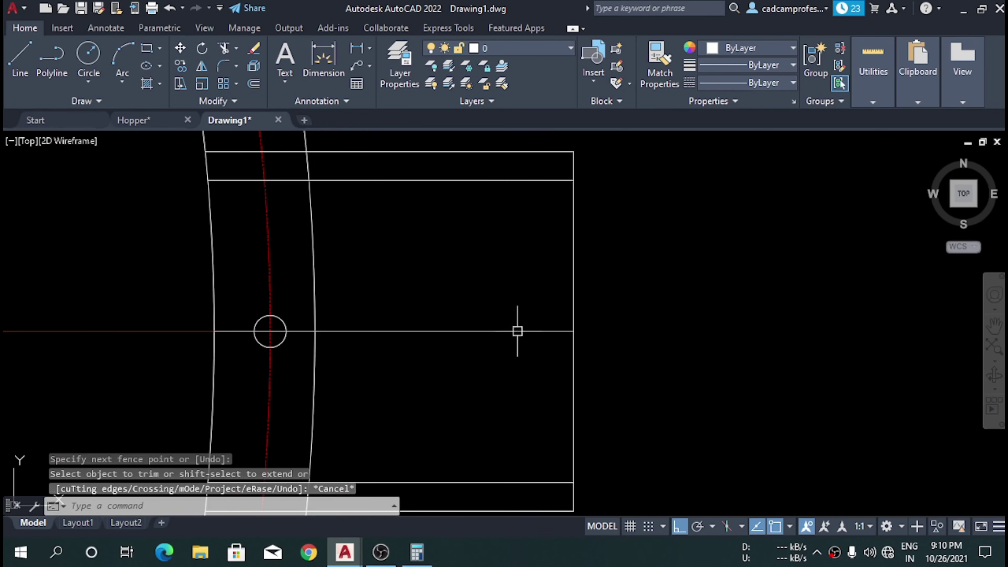
pyautogui.click(589, 394)
pyautogui.click(522, 380)
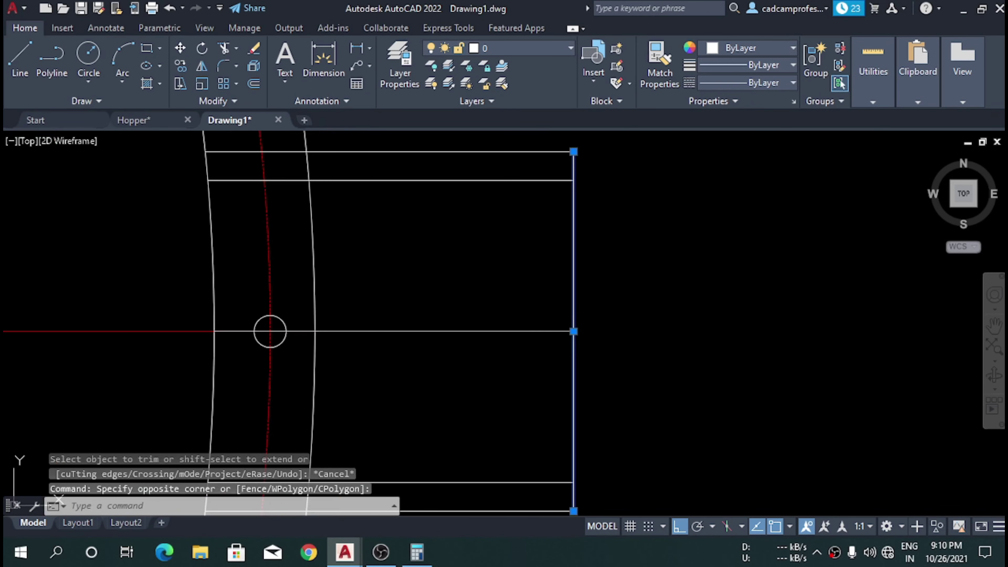
pyautogui.write('o')
pyautogui.press('Return')
pyautogui.write('50')
pyautogui.press('Return')
pyautogui.click(461, 378)
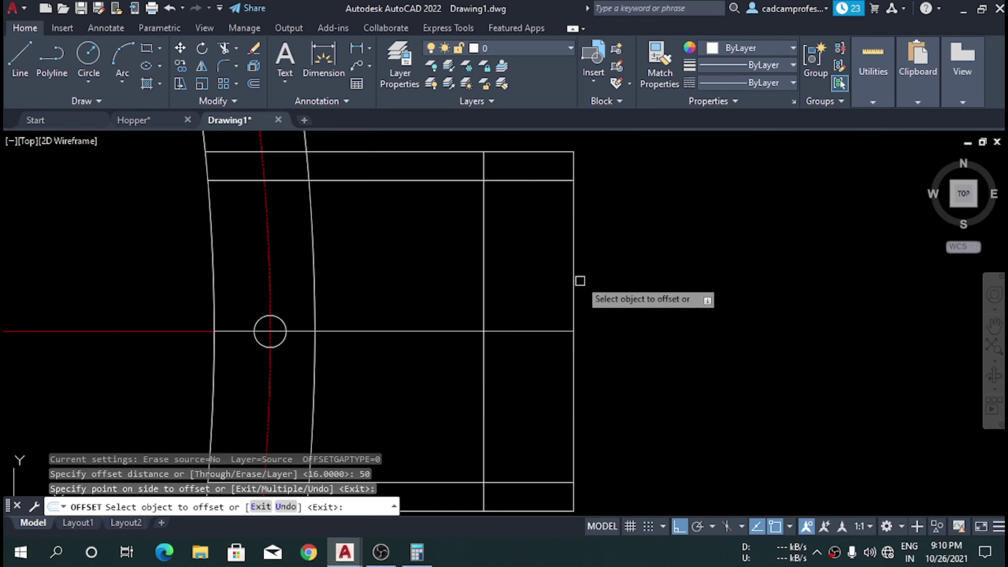
pyautogui.scroll(1, 522, 329)
pyautogui.scroll(-1, 542, 328)
pyautogui.press('Escape')
# - Start an offset of the centre line, then cancel it
pyautogui.click(552, 328)
pyautogui.click(532, 268)
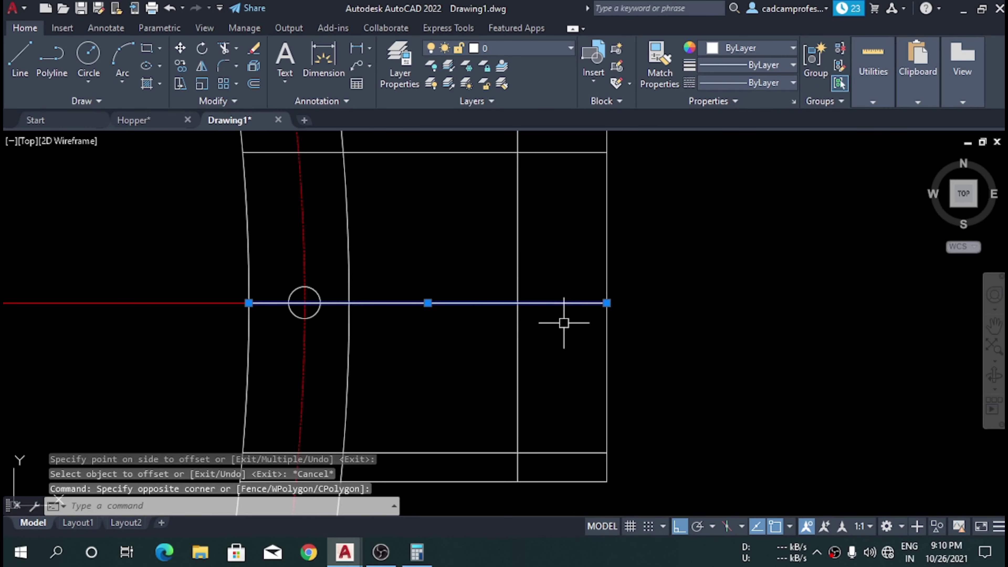
pyautogui.write('O')
pyautogui.press('Return')
pyautogui.write('100')
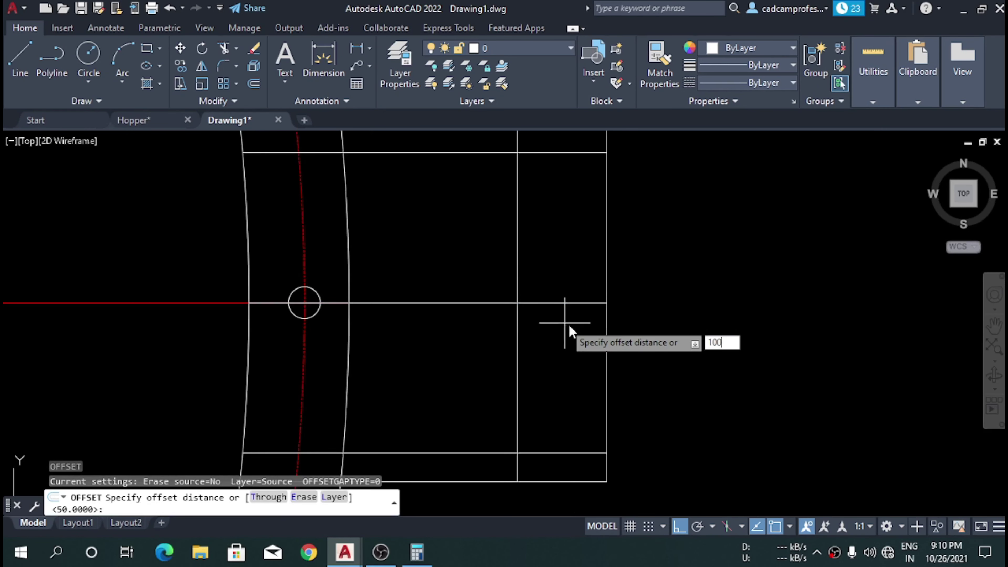
pyautogui.press('Return')
pyautogui.press('Escape')
# - Offset the centre line 50 above and 50 below as hole guide lines
pyautogui.click(570, 329)
pyautogui.click(552, 267)
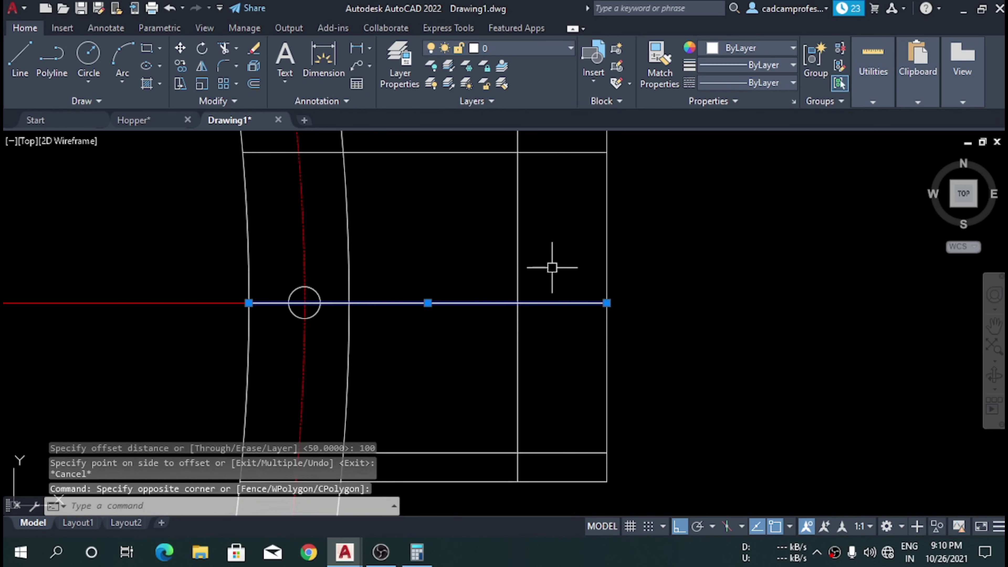
pyautogui.write('o')
pyautogui.press('Return')
pyautogui.write('0')
pyautogui.press('Return')
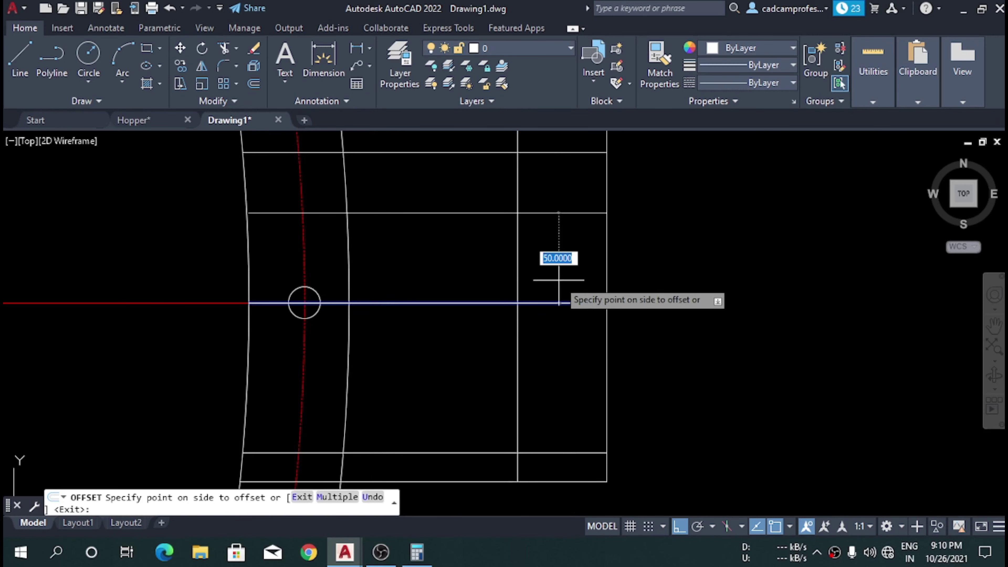
pyautogui.click(556, 290)
pyautogui.click(555, 303)
pyautogui.click(554, 354)
pyautogui.press('Escape')
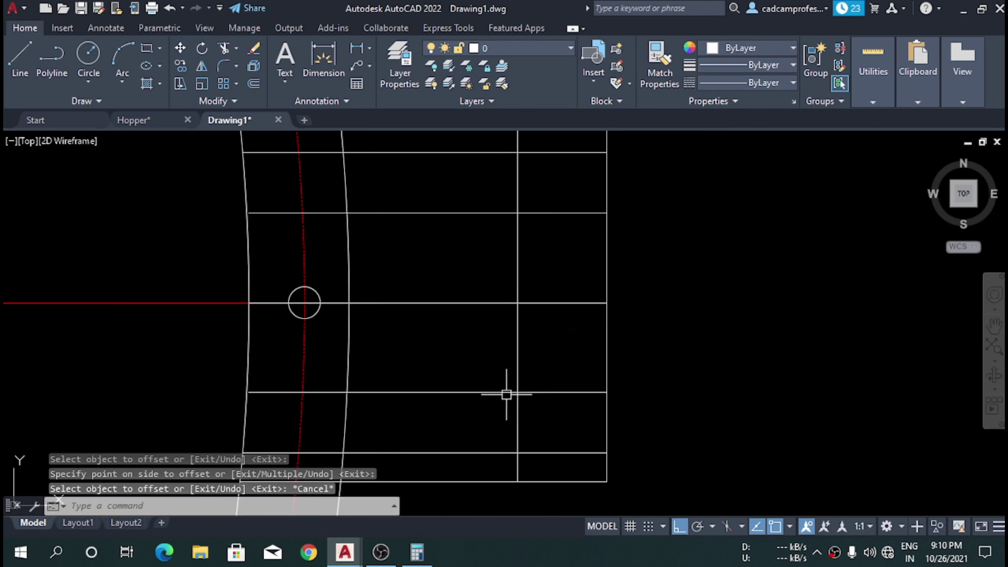
pyautogui.write('c')
pyautogui.press('Return')
# - Draw 22-diameter hole circles at the lower and upper guide-line intersections
pyautogui.click(518, 392)
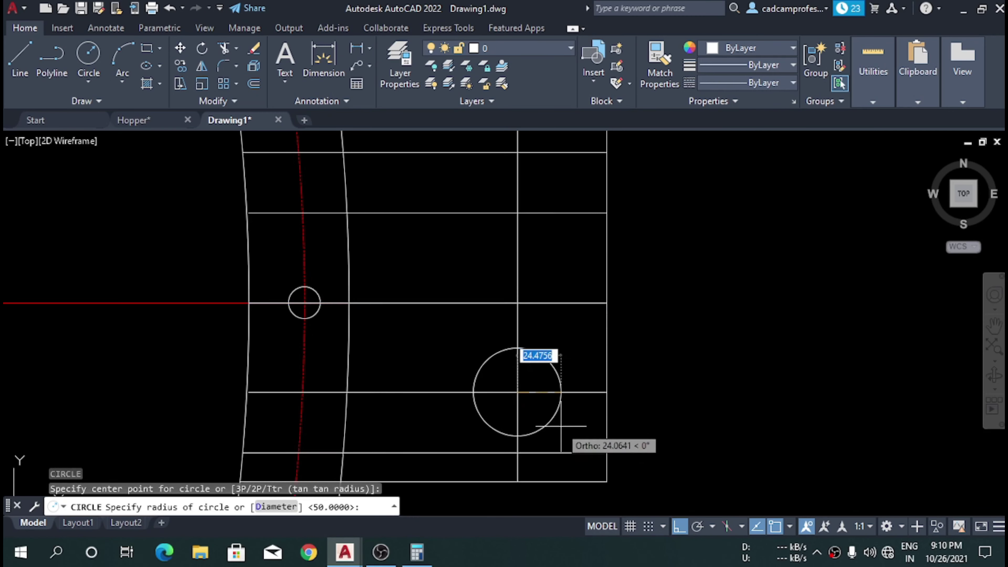
pyautogui.write('d')
pyautogui.press('Return')
pyautogui.write('2')
pyautogui.press('Return')
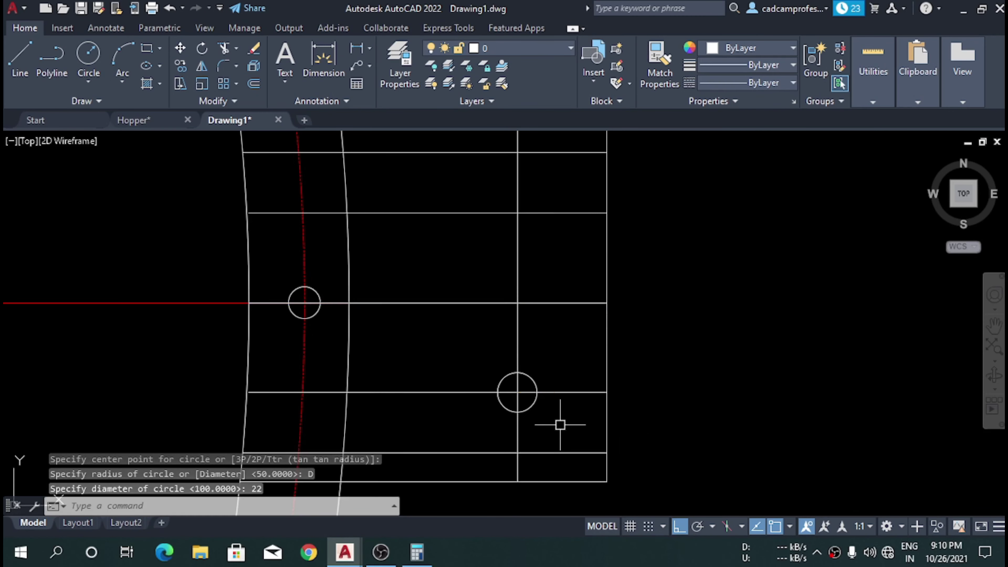
pyautogui.scroll(-2, 556, 417)
pyautogui.scroll(2, 542, 280)
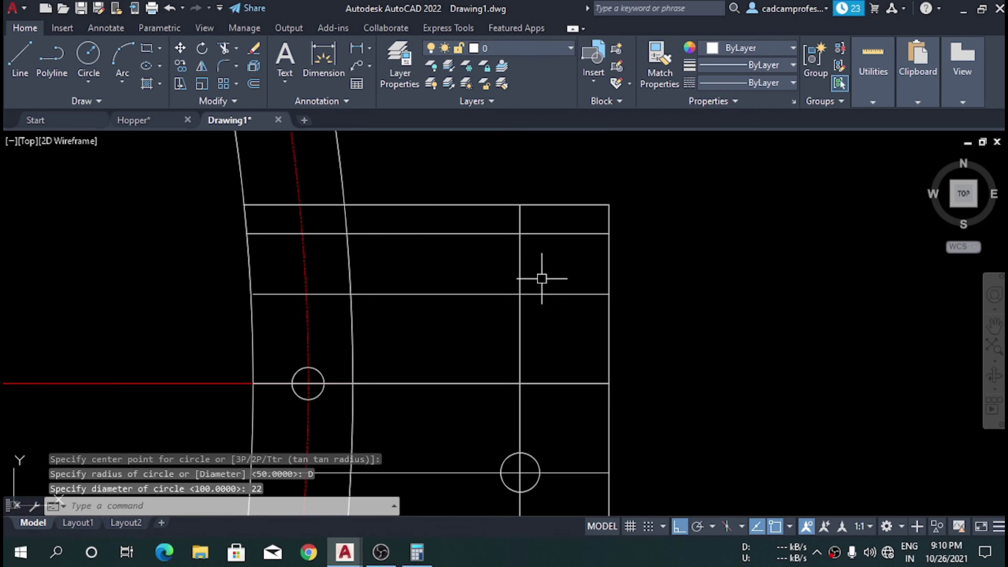
pyautogui.press('Return')
pyautogui.click(520, 295)
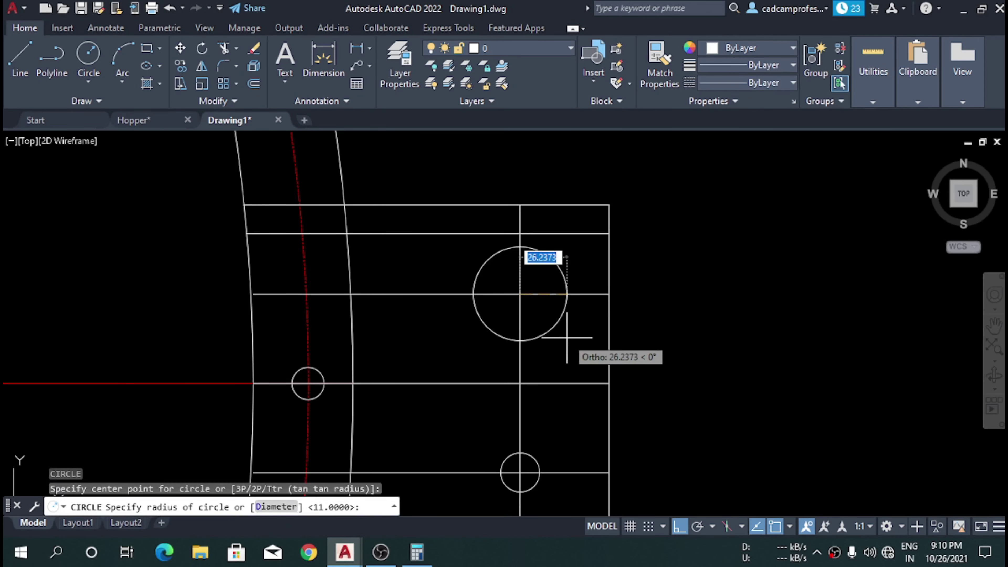
pyautogui.write('d')
pyautogui.press('Return')
pyautogui.press('Return')
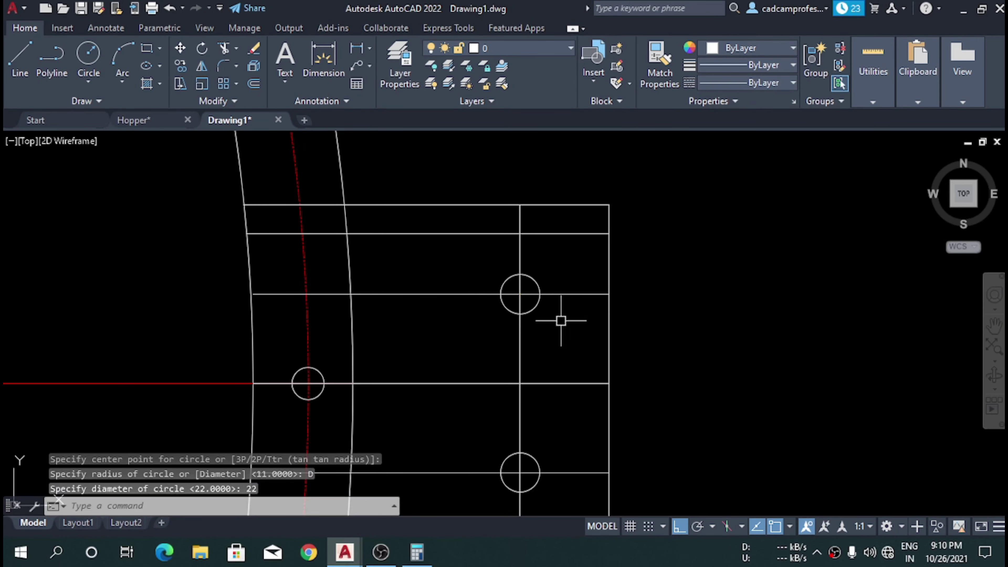
pyautogui.scroll(-2, 560, 321)
pyautogui.scroll(4, 567, 405)
# - Select both hole circles and bring up the colour choices
pyautogui.click(507, 422)
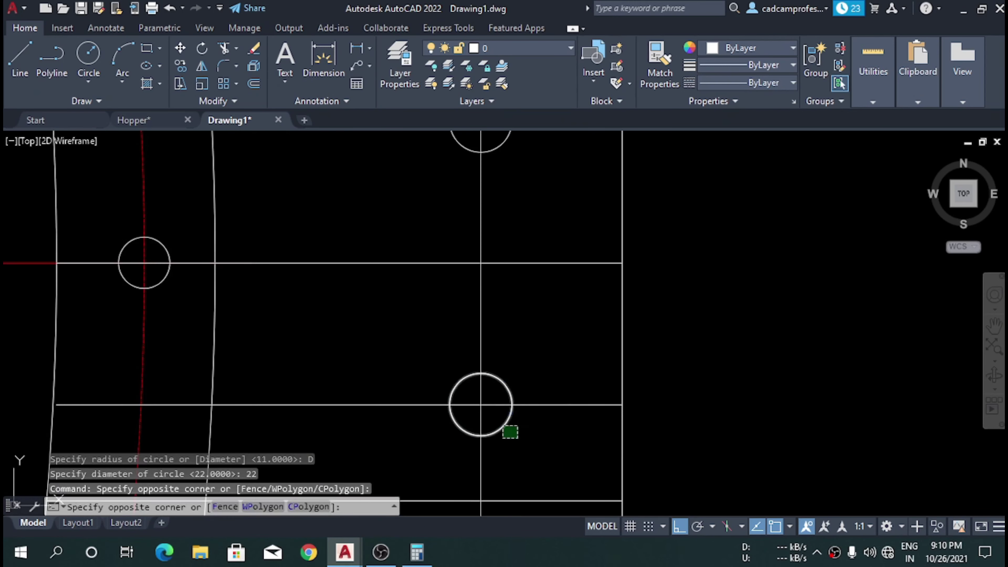
pyautogui.click(510, 432)
pyautogui.scroll(-3, 524, 417)
pyautogui.scroll(5, 529, 324)
pyautogui.moveTo(553, 326); pyautogui.dragTo(496, 238)
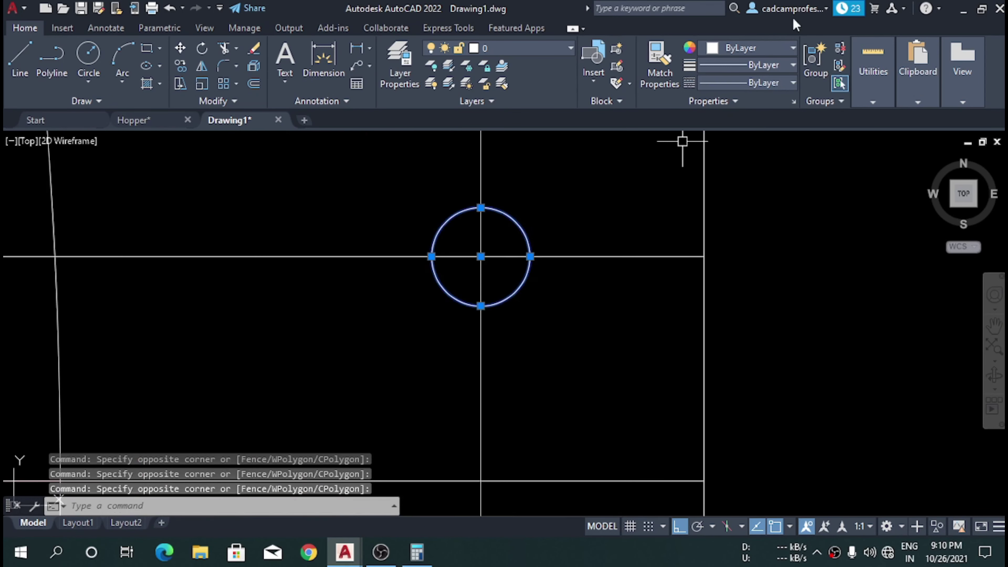
pyautogui.click(740, 48)
# - Make the two holes red and erase the bracket's temporary guide lines
pyautogui.click(708, 198)
pyautogui.scroll(-5, 608, 157)
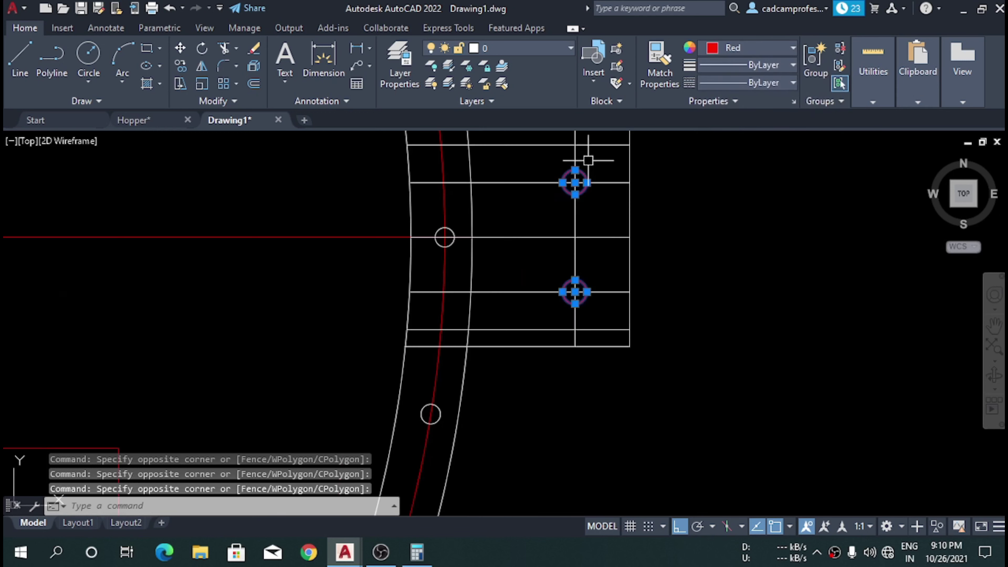
pyautogui.press('Escape')
pyautogui.click(607, 291)
pyautogui.click(601, 263)
pyautogui.click(569, 256)
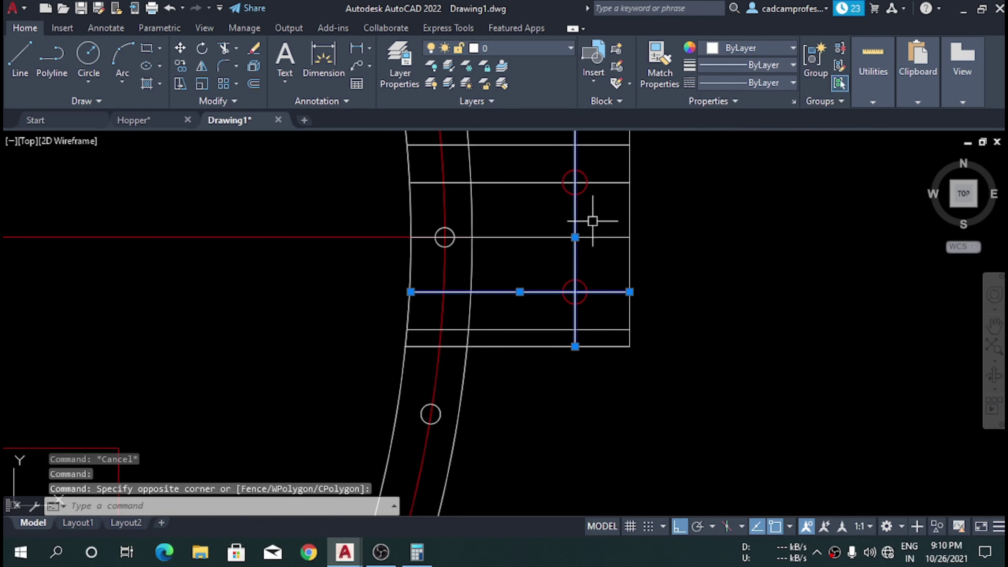
pyautogui.click(606, 183)
pyautogui.press('Delete')
pyautogui.scroll(-3, 603, 237)
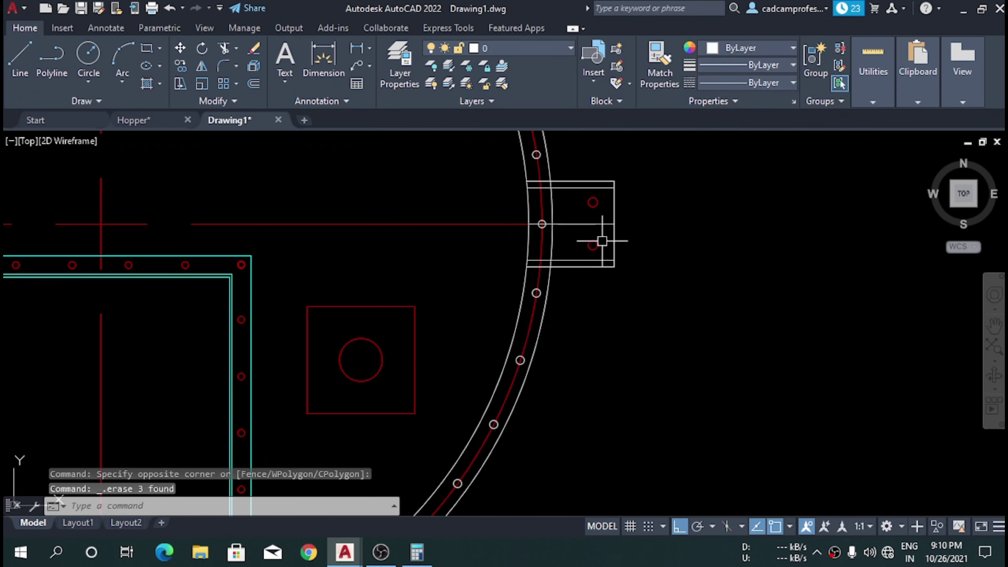
pyautogui.scroll(3, 639, 282)
pyautogui.press('Delete')
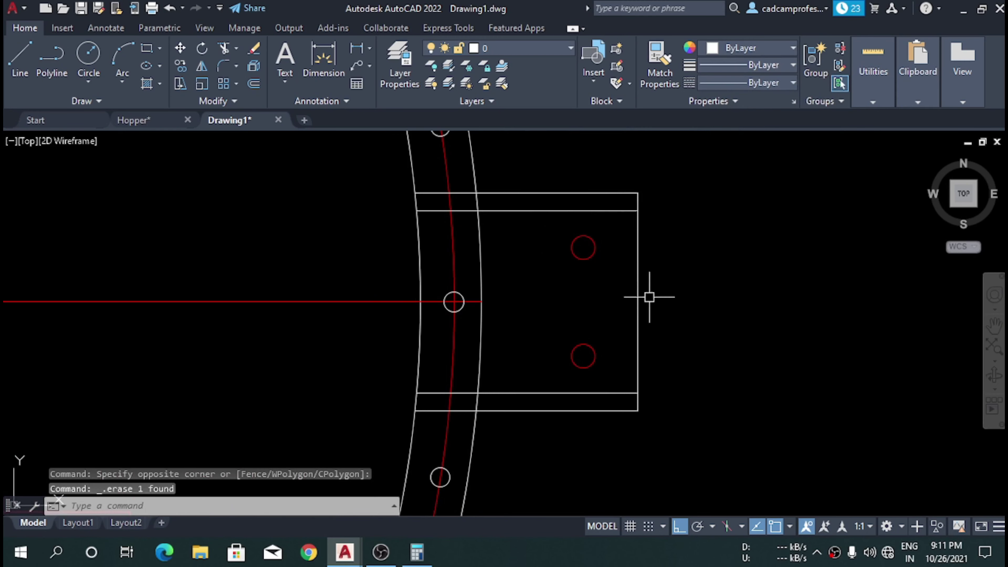
# - Turn the bracket's remaining outline lines green
pyautogui.click(668, 299)
pyautogui.click(614, 186)
pyautogui.click(668, 429)
pyautogui.click(621, 372)
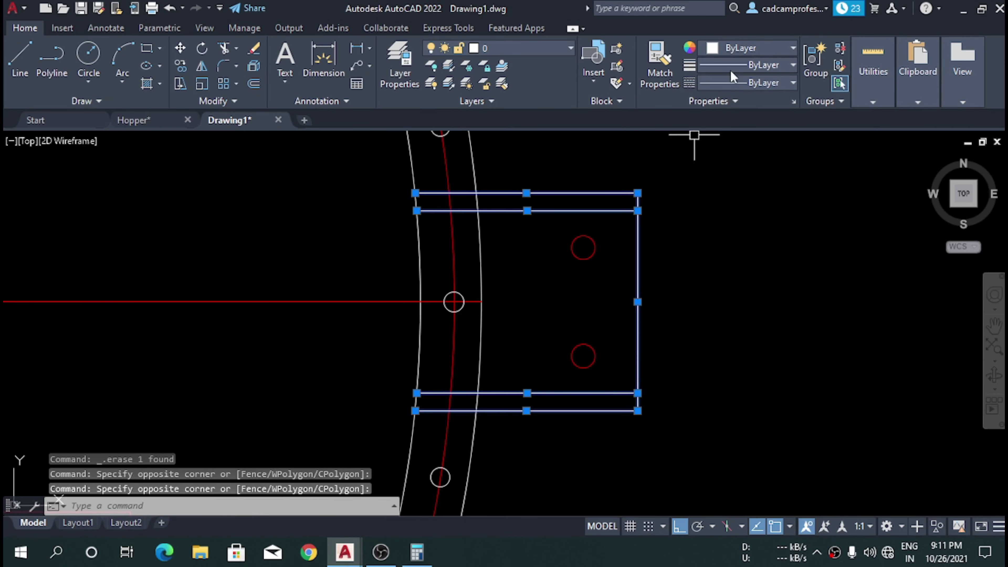
pyautogui.click(746, 48)
pyautogui.click(729, 194)
pyautogui.scroll(-3, 637, 284)
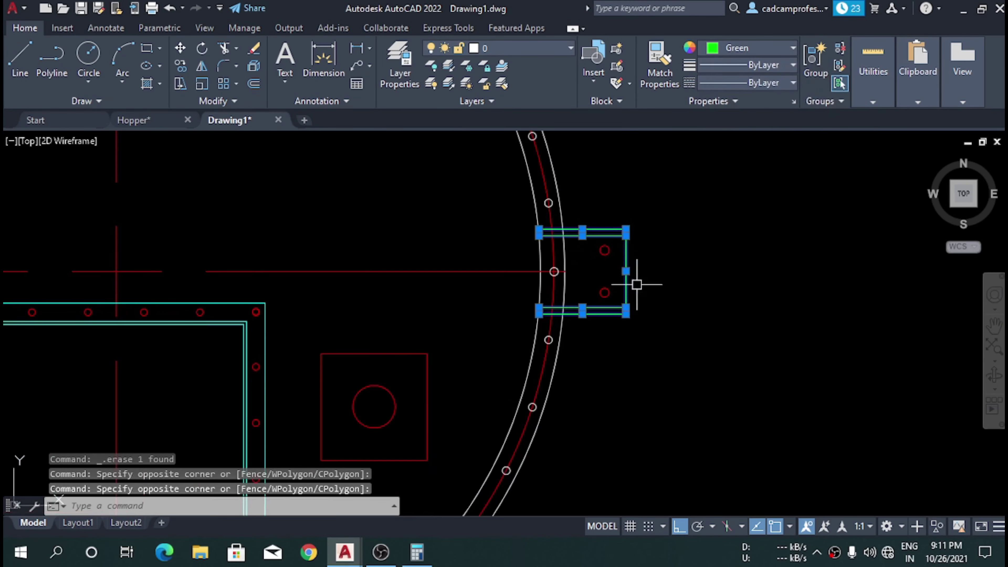
pyautogui.press('Escape')
pyautogui.scroll(-3, 659, 310)
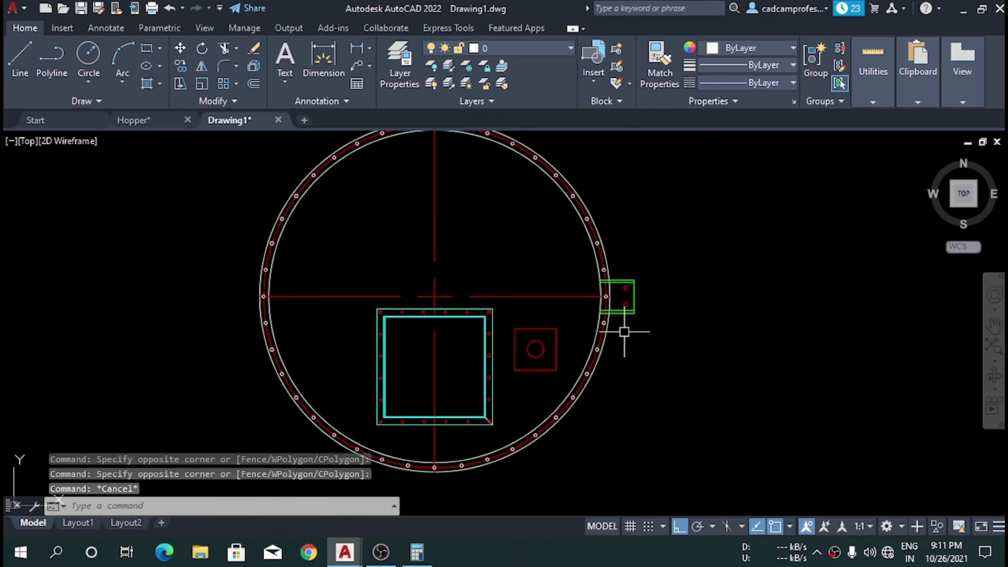
pyautogui.scroll(-2, 574, 297)
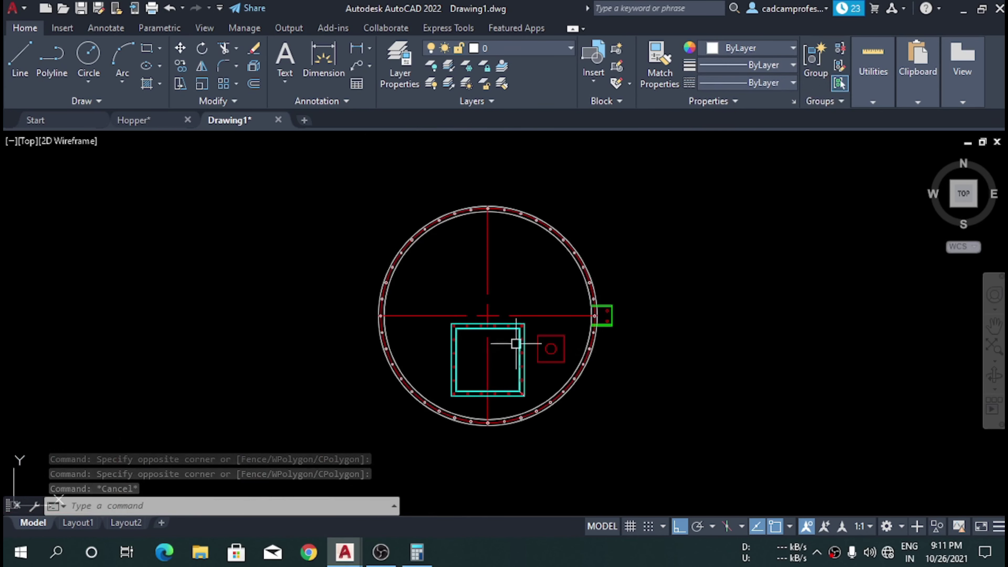
pyautogui.scroll(2, 632, 373)
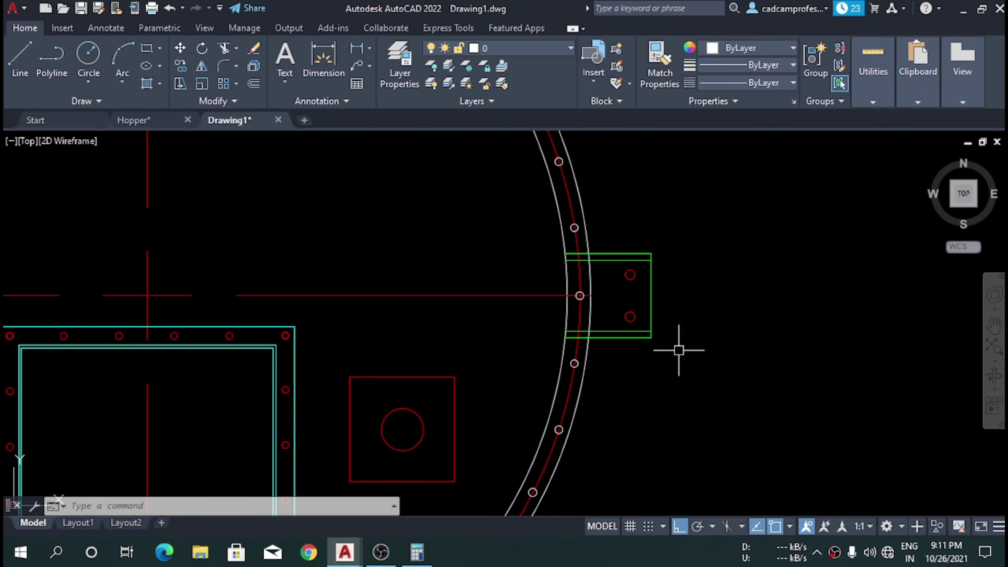
# - Window-select the green bracket with its holes and start a polar array about the flange centre
pyautogui.click(686, 383)
pyautogui.click(614, 226)
pyautogui.write('A')
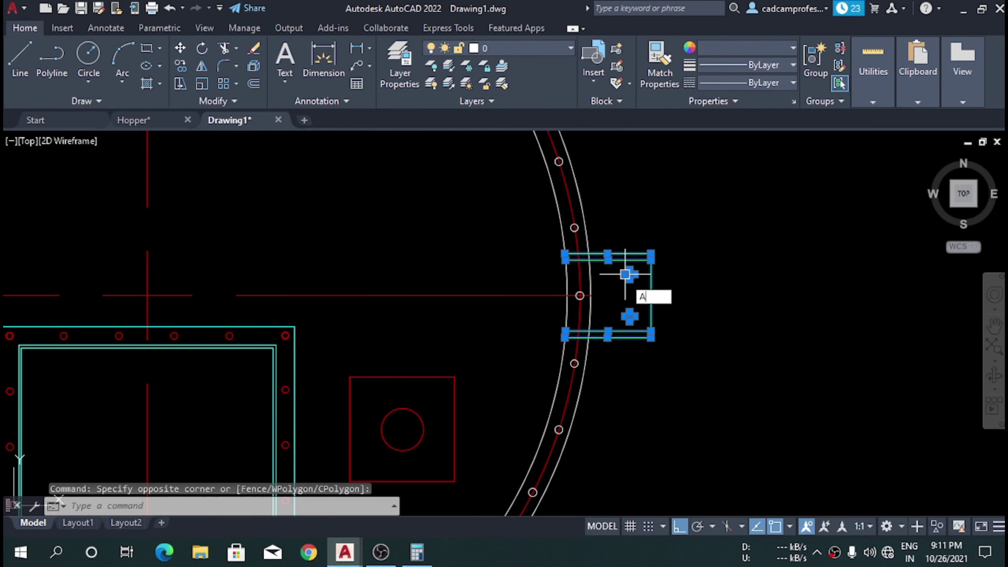
pyautogui.write('r')
pyautogui.press('Return')
pyautogui.click(671, 343)
pyautogui.scroll(-3, 516, 294)
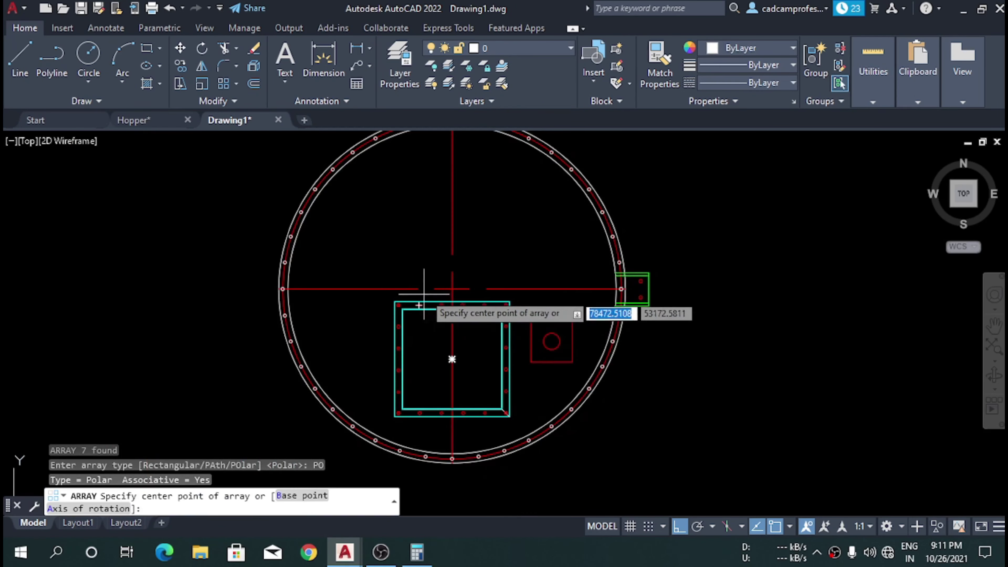
pyautogui.scroll(5, 437, 288)
pyautogui.click(364, 203)
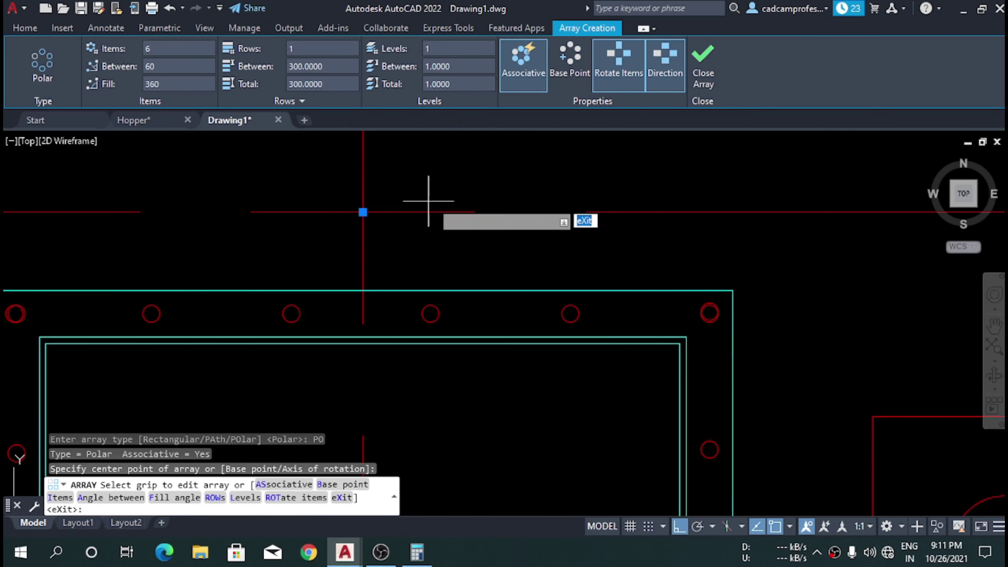
# - Set the polar array to 4 items at 90° spacing and finish it
pyautogui.scroll(-3, 438, 205)
pyautogui.press('Return')
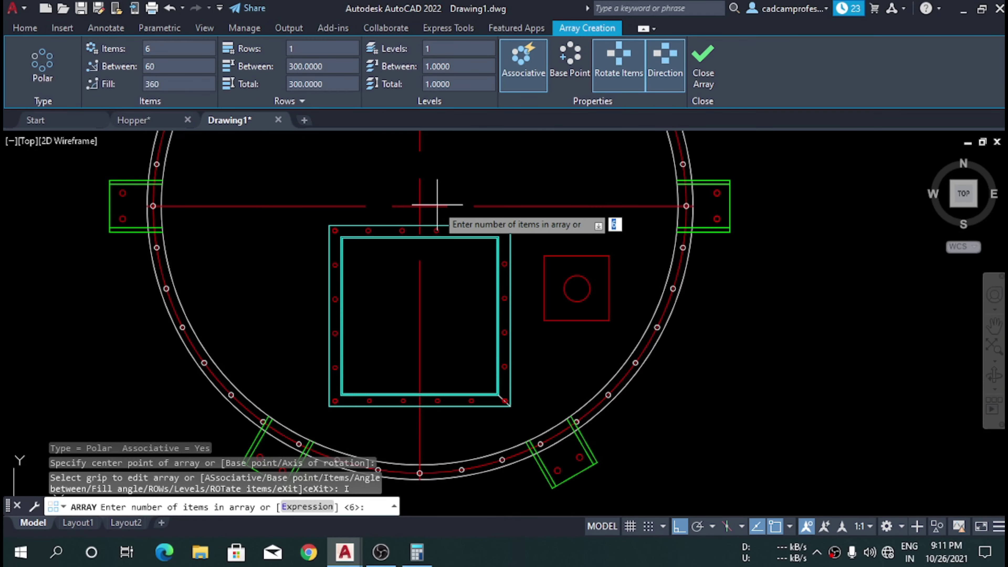
pyautogui.press('Return')
pyautogui.scroll(-5, 454, 311)
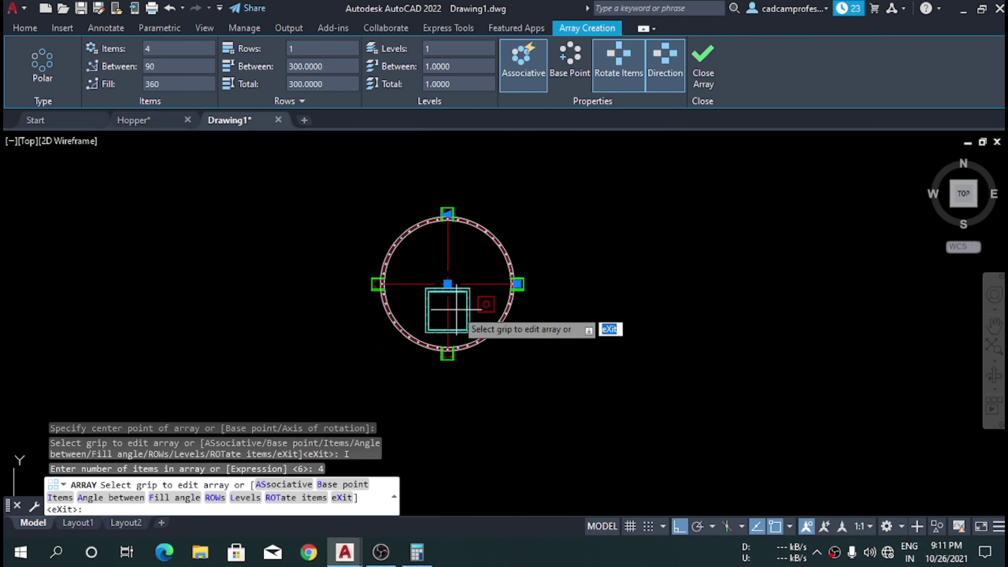
pyautogui.scroll(2, 451, 278)
pyautogui.press('Return')
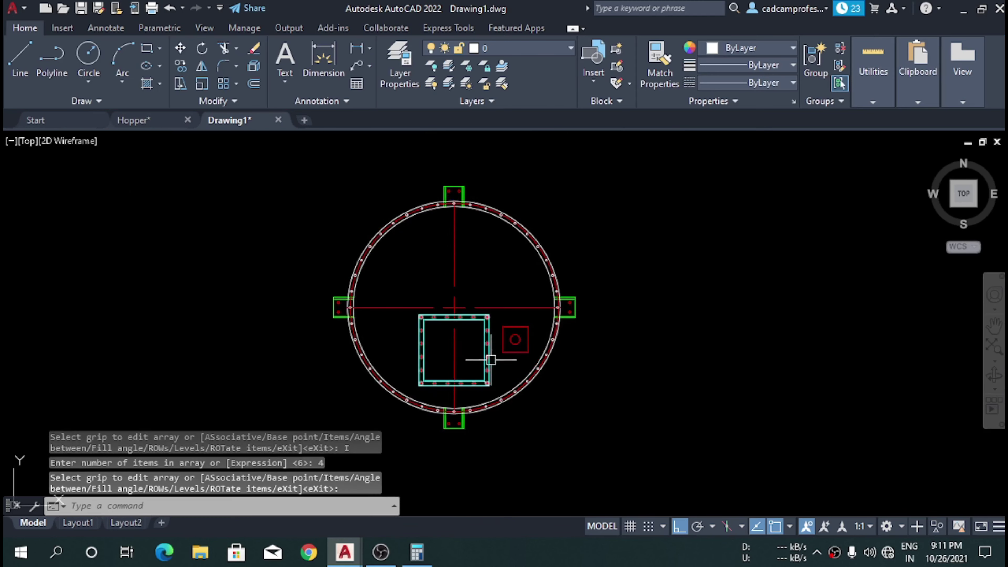
pyautogui.scroll(-2, 452, 339)
pyautogui.scroll(2, 469, 337)
pyautogui.scroll(-3, 397, 310)
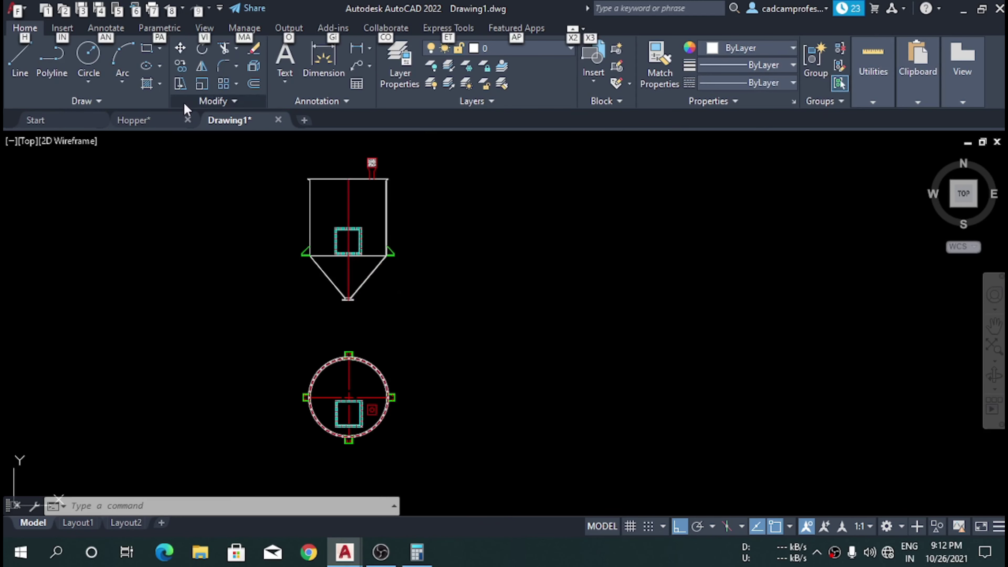
# - Bring up the Hopper drawing and zoom to Flange A's Ø280, Ø162, PCD Ø215, Ø18 6NOS callouts
pyautogui.click(158, 121)
pyautogui.scroll(-2, 403, 224)
pyautogui.scroll(-2, 403, 224)
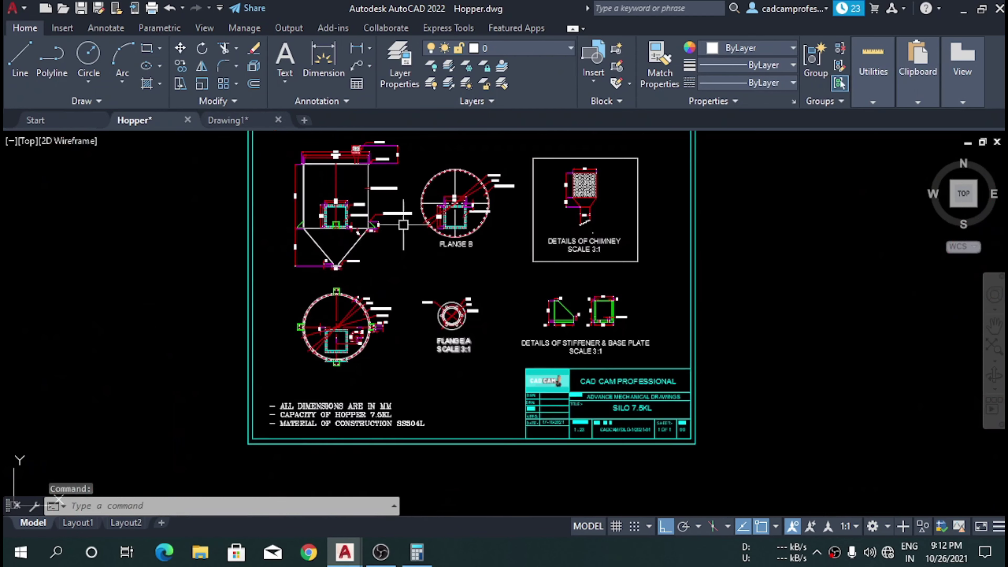
pyautogui.scroll(4, 584, 242)
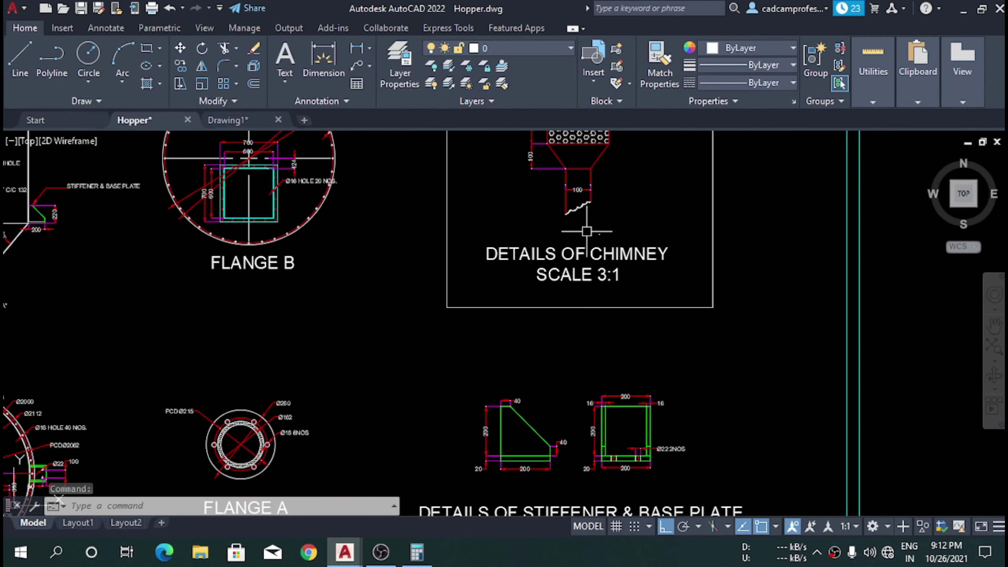
pyautogui.scroll(-3, 581, 259)
pyautogui.scroll(4, 549, 278)
pyautogui.scroll(-2, 603, 270)
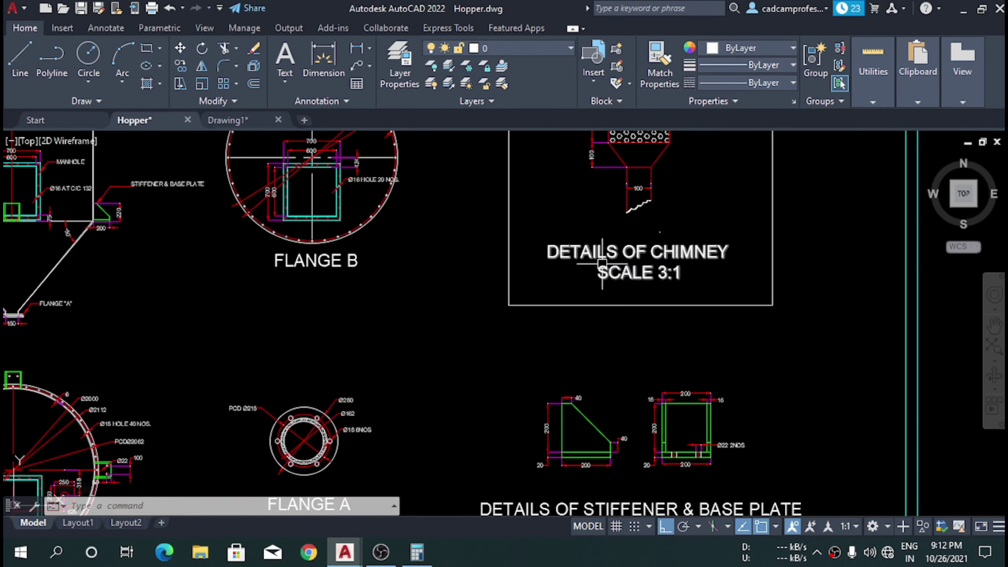
pyautogui.scroll(-2, 569, 257)
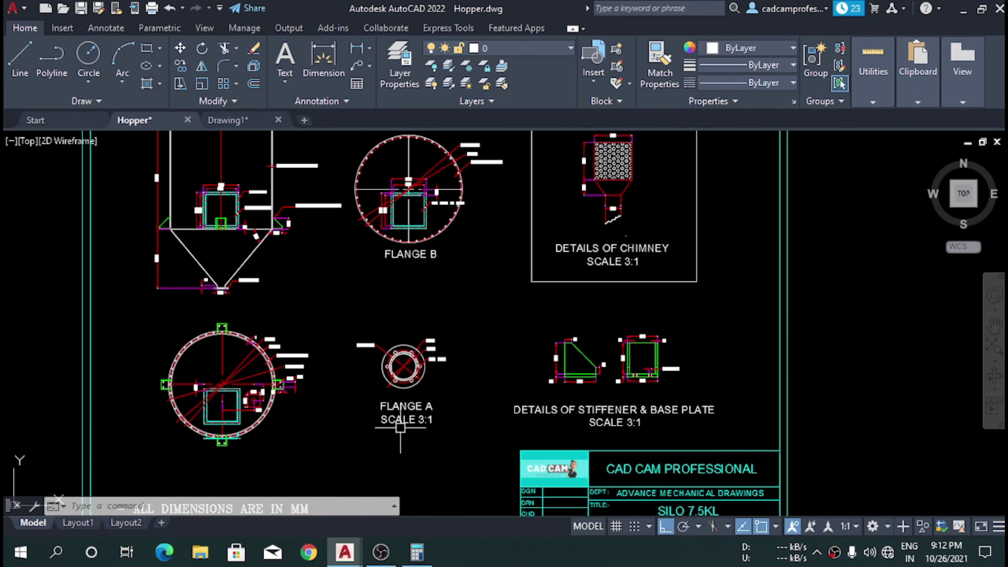
pyautogui.scroll(4, 400, 427)
pyautogui.scroll(-2, 456, 402)
pyautogui.scroll(-2, 431, 415)
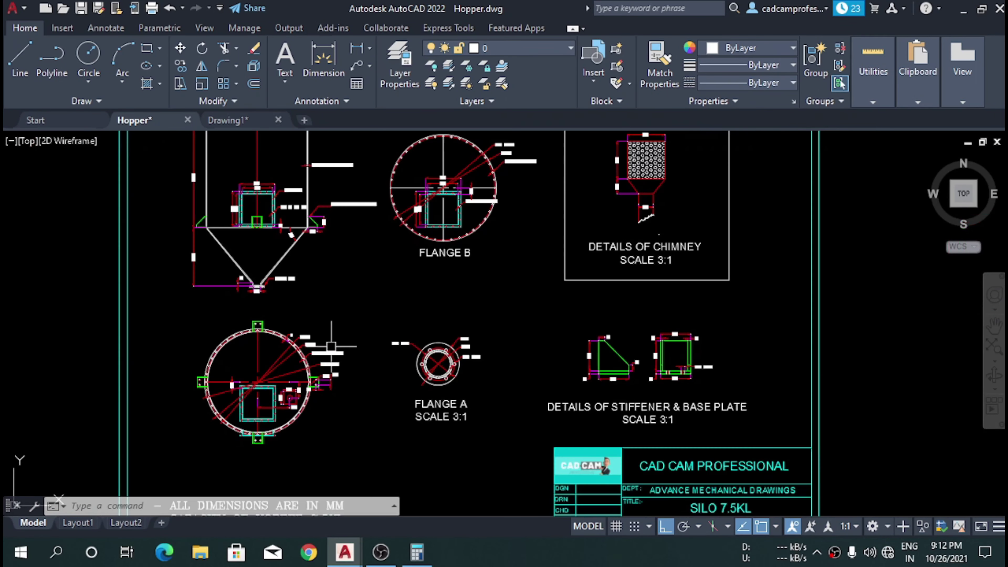
pyautogui.scroll(5, 280, 278)
pyautogui.scroll(-3, 326, 237)
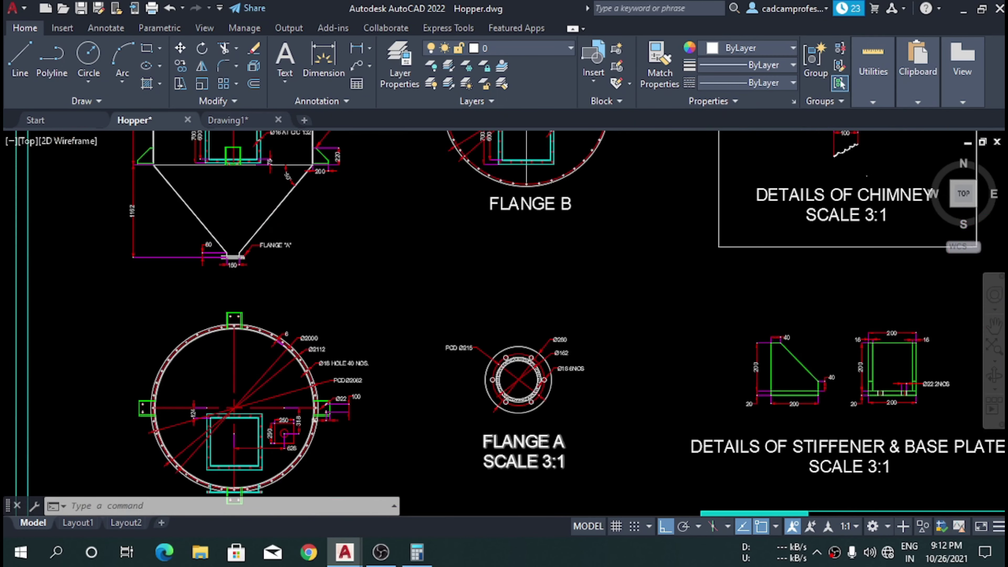
pyautogui.scroll(4, 449, 357)
pyautogui.scroll(-2, 440, 302)
pyautogui.scroll(2, 448, 242)
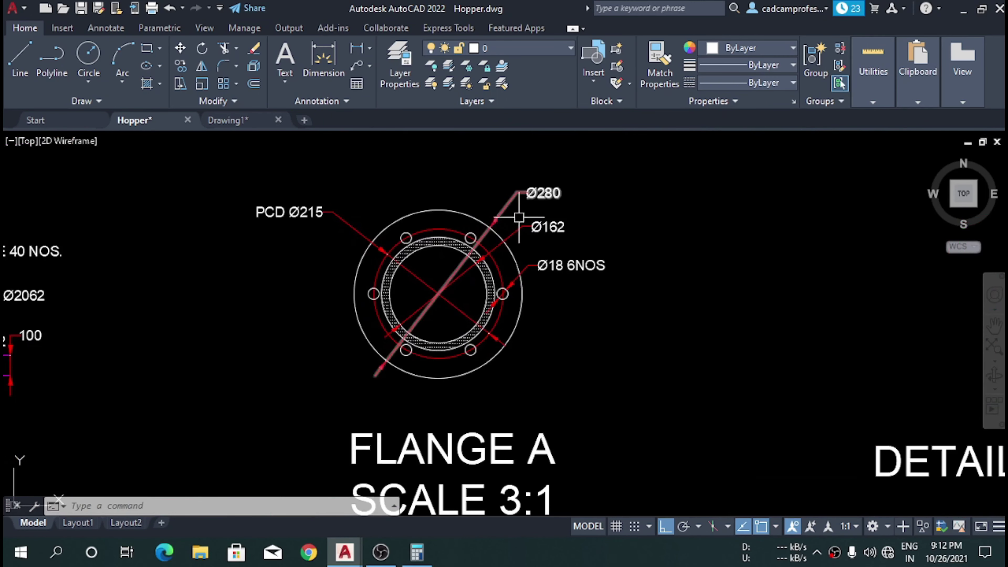
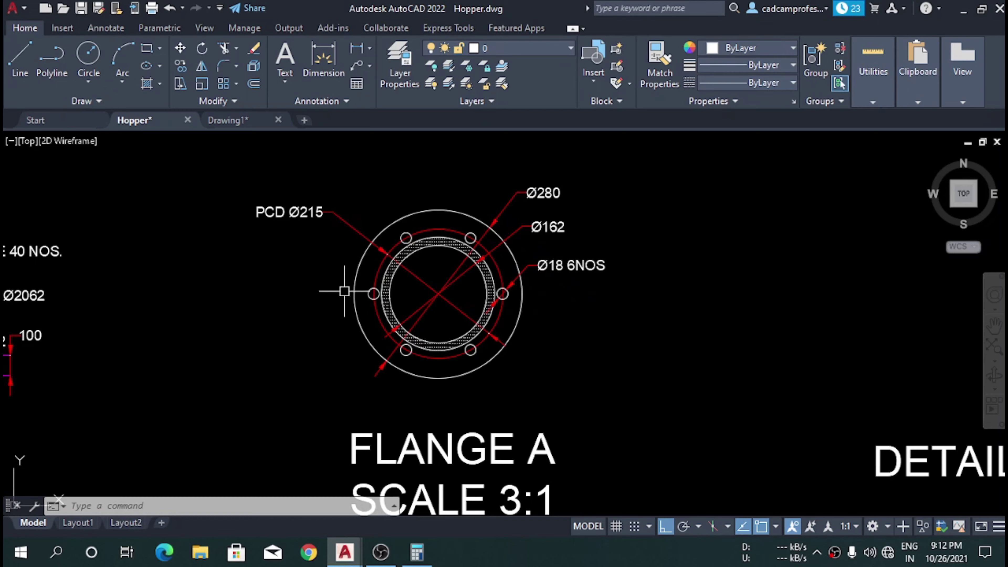
# - In Drawing1, draw a 280-diameter circle in empty space
pyautogui.click(256, 128)
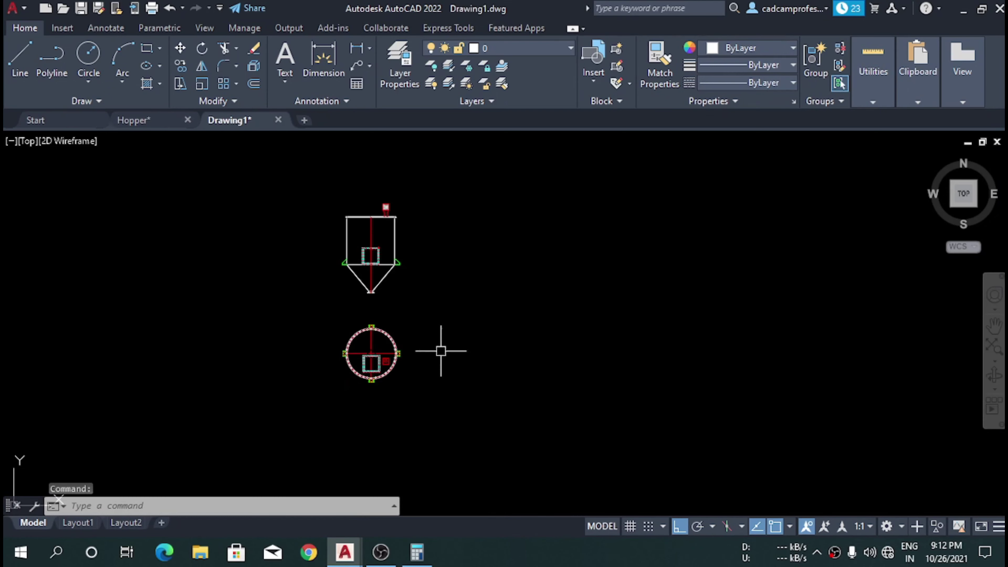
pyautogui.write('c')
pyautogui.press('Return')
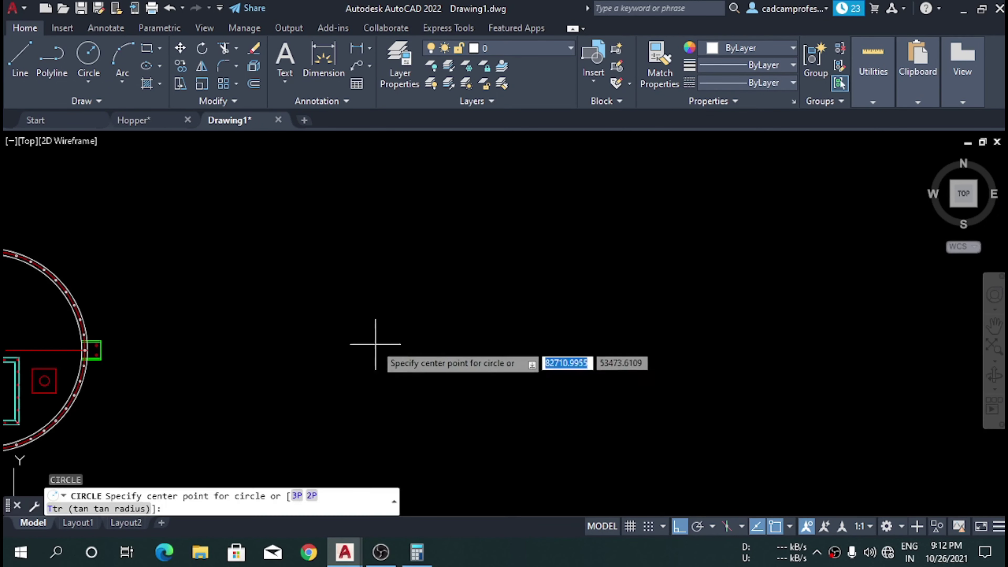
pyautogui.click(416, 302)
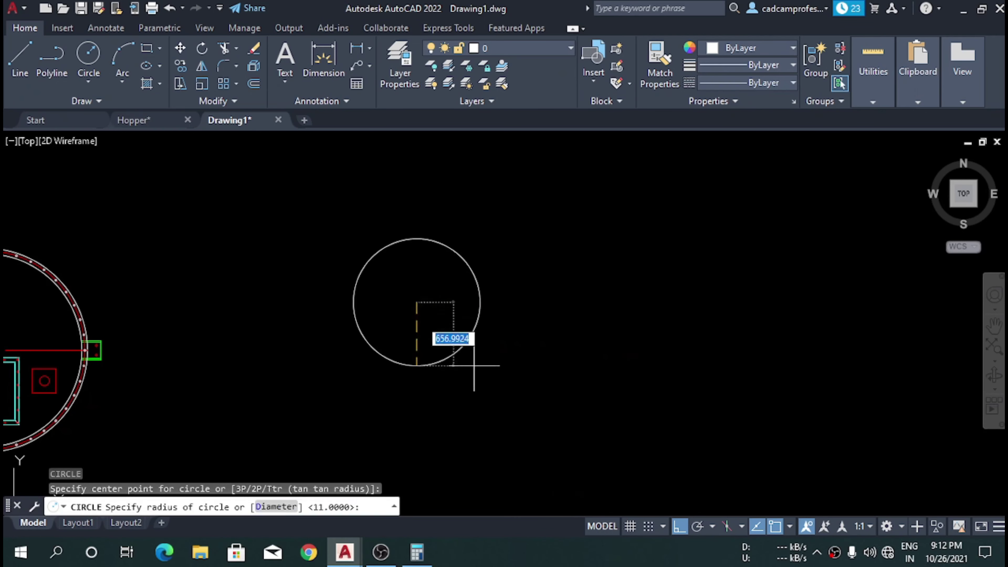
pyautogui.write('d')
pyautogui.press('Return')
pyautogui.write('280')
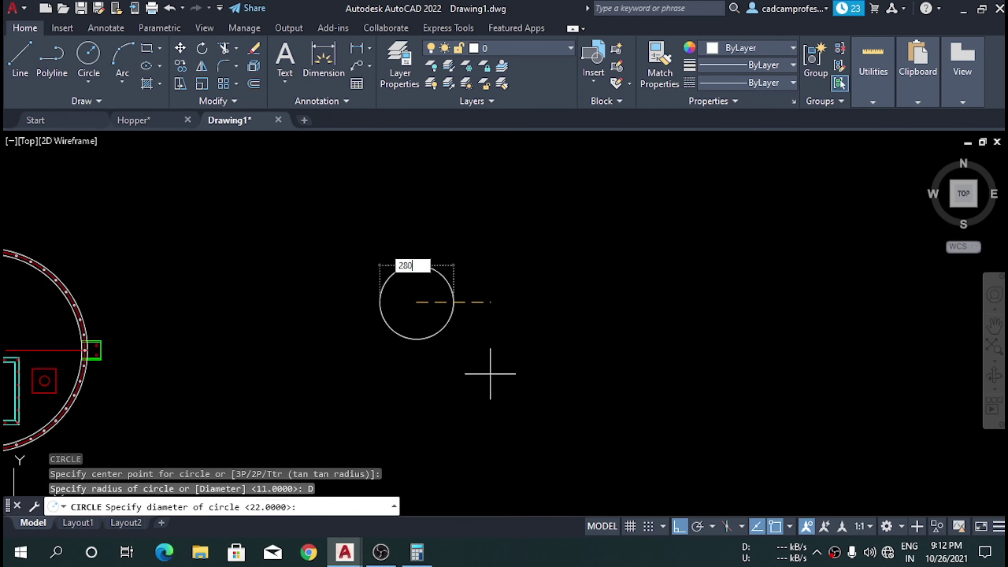
pyautogui.press('Return')
pyautogui.scroll(5, 454, 336)
pyautogui.scroll(4, 524, 344)
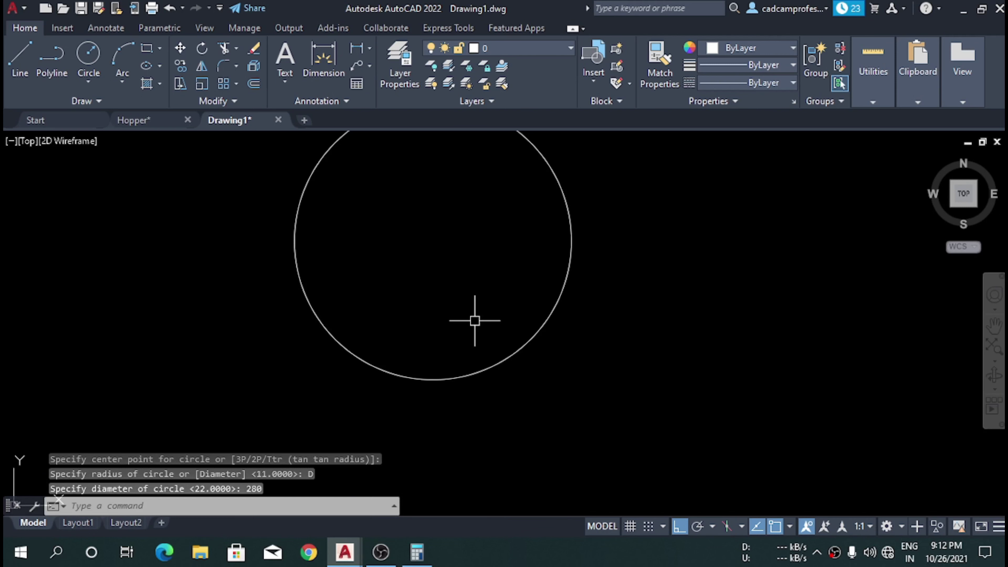
# - Draw a concentric 162-diameter circle on the same centre
pyautogui.press('Return')
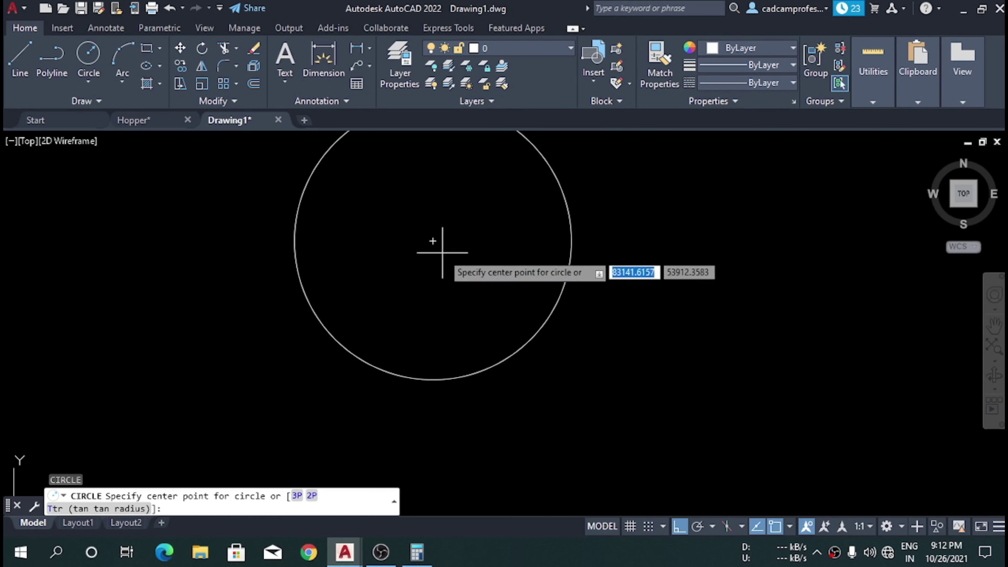
pyautogui.click(433, 241)
pyautogui.write('D')
pyautogui.press('Return')
pyautogui.write('162')
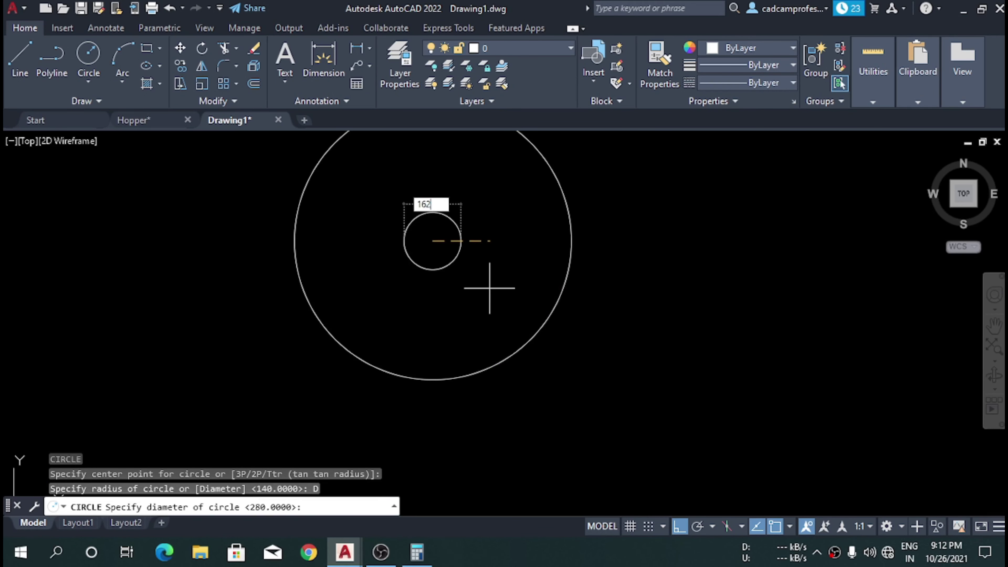
pyautogui.press('Return')
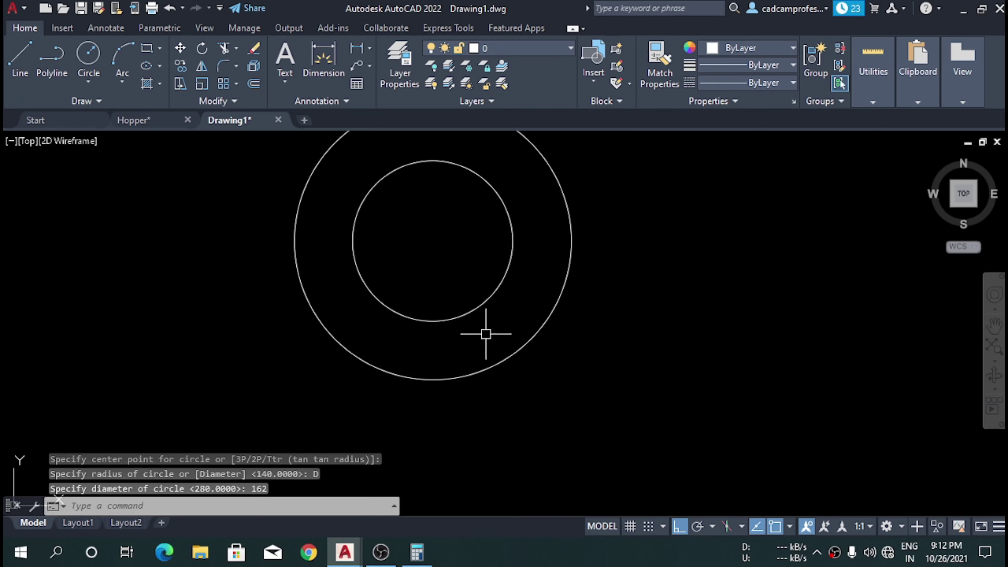
# - Draw a concentric 215-diameter pitch circle and select it for recolouring
pyautogui.press('Return')
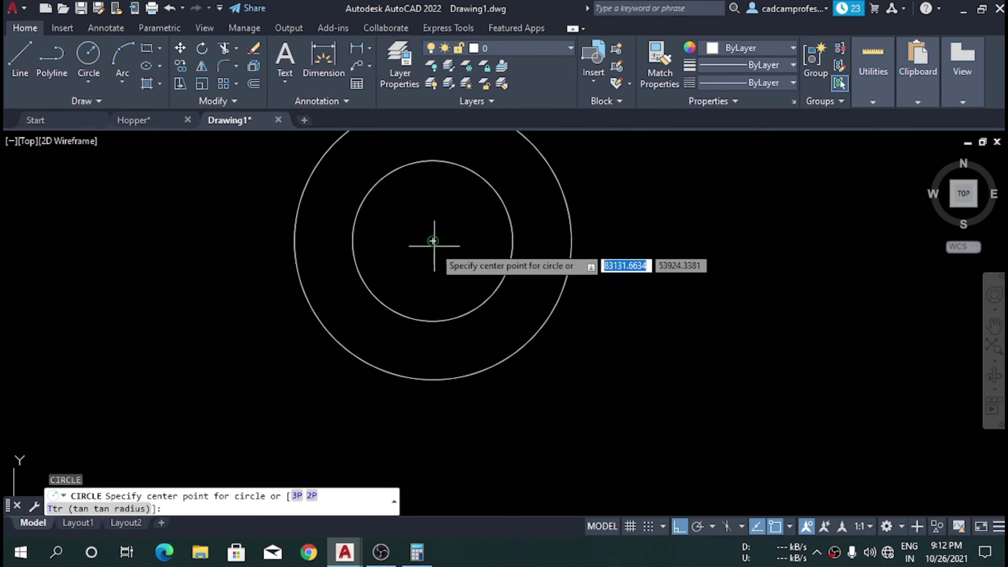
pyautogui.click(433, 240)
pyautogui.write('D')
pyautogui.press('Return')
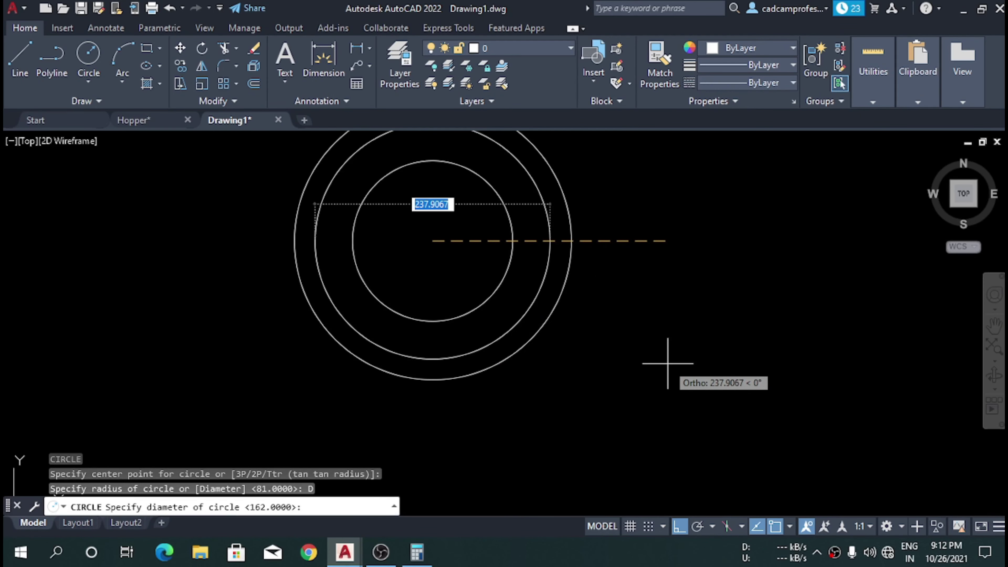
pyautogui.press('Return')
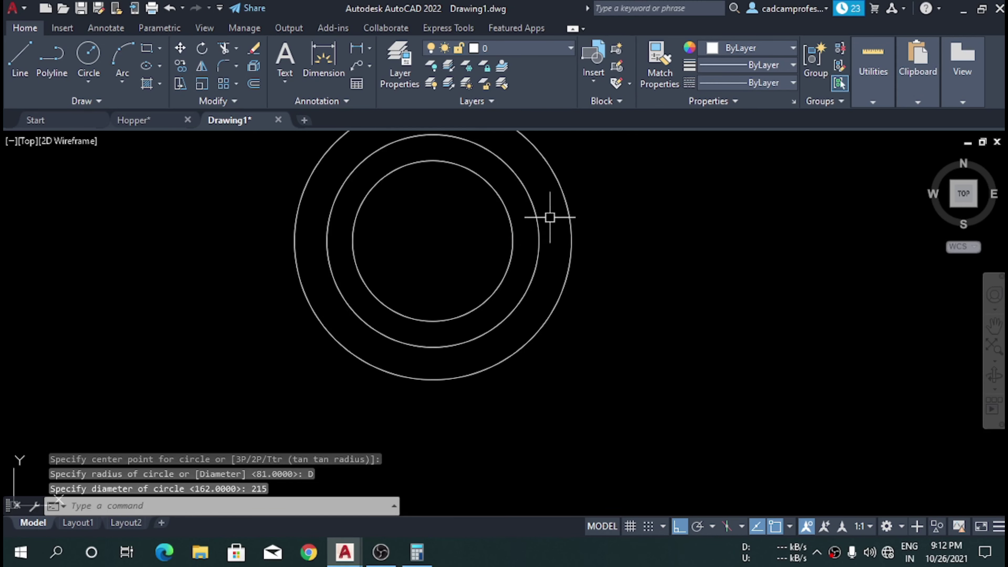
pyautogui.click(537, 218)
pyautogui.click(751, 55)
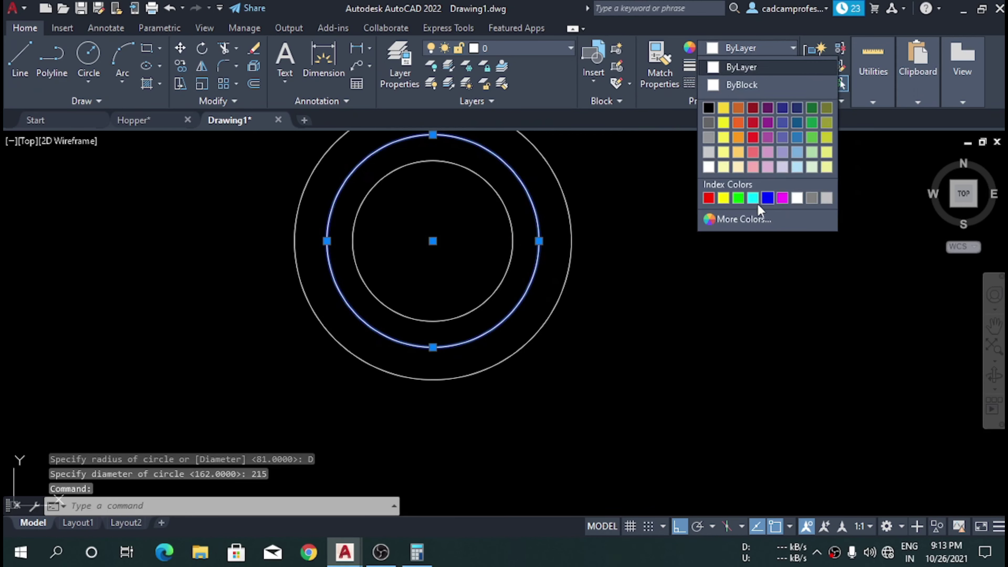
# - Make the 215 circle red and draw an 18-diameter hole on its right quadrant
pyautogui.click(714, 204)
pyautogui.press('Escape')
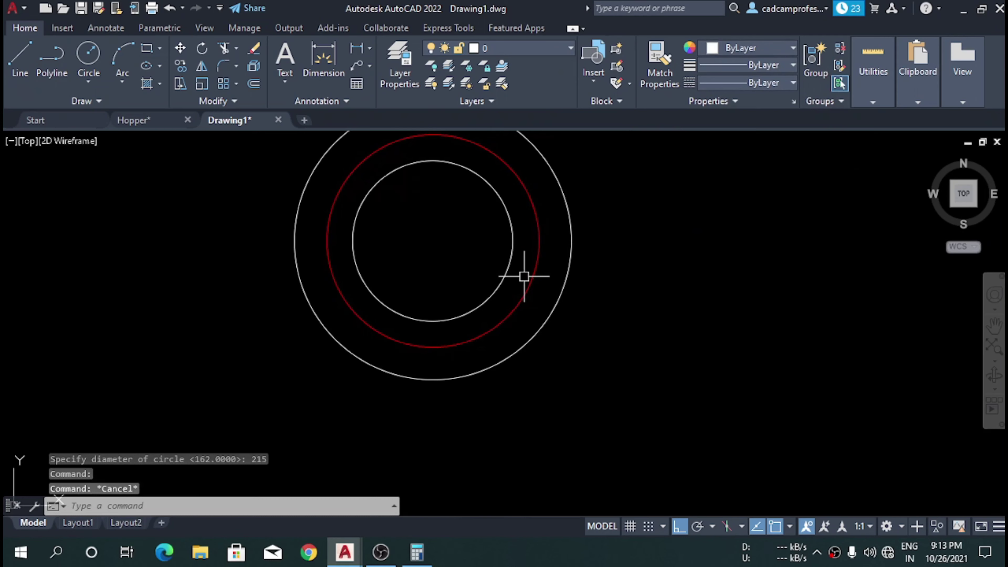
pyautogui.press('space')
pyautogui.click(539, 241)
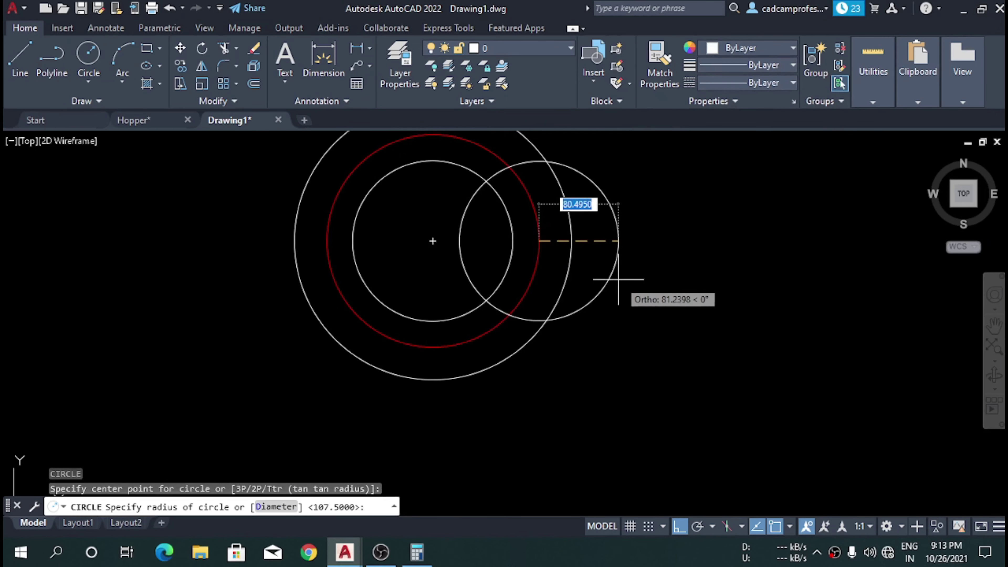
pyautogui.write('D')
pyautogui.press('Return')
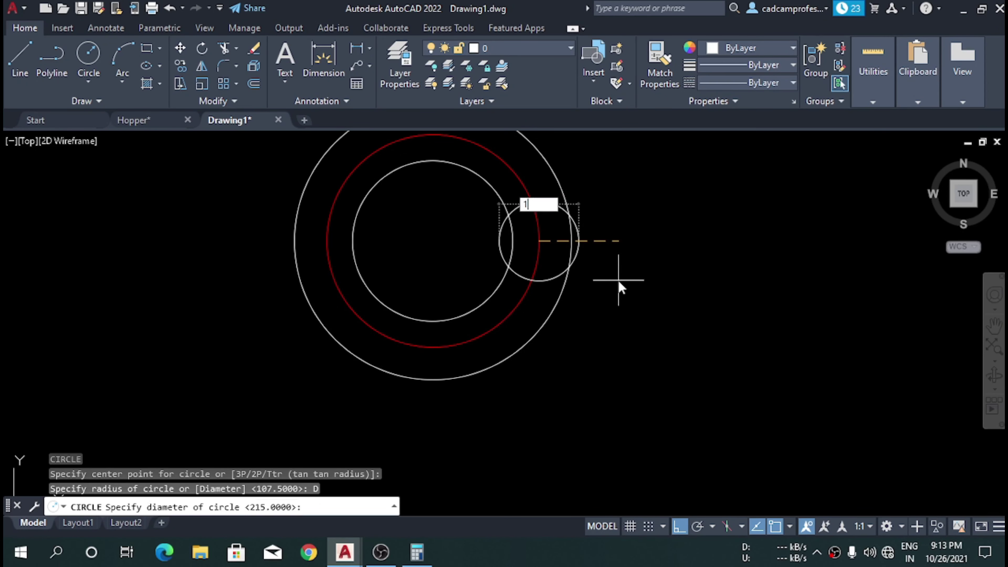
pyautogui.write('8')
pyautogui.press('Return')
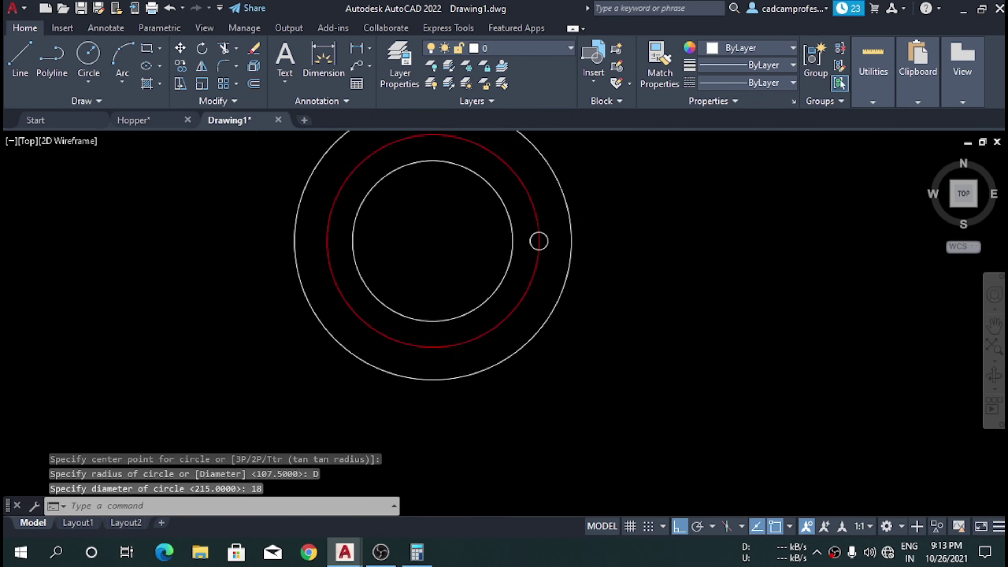
# - Polar-array the bolt hole into six holes around the flange centre
pyautogui.scroll(4, 584, 376)
pyautogui.scroll(4, 616, 285)
pyautogui.moveTo(616, 285); pyautogui.dragTo(561, 266)
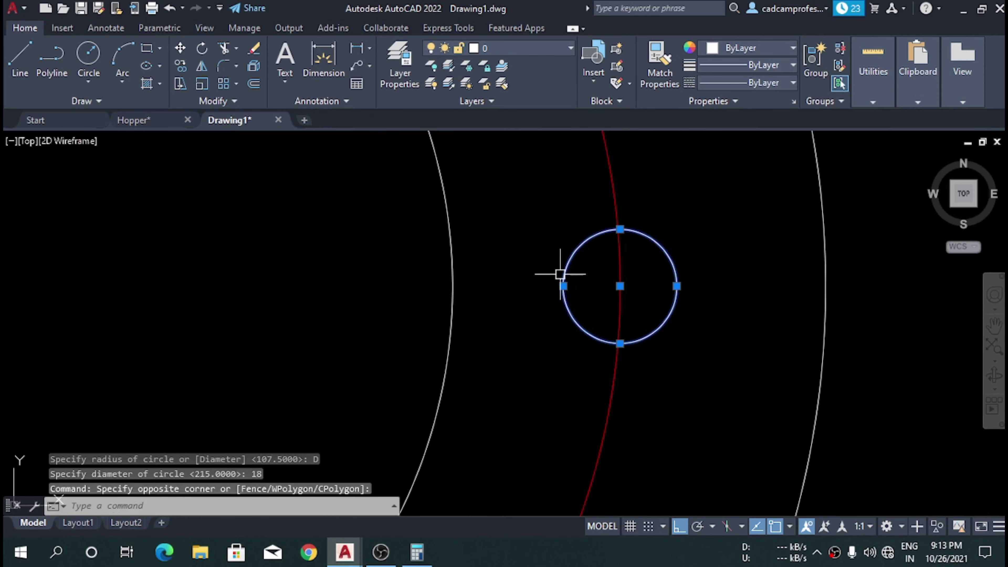
pyautogui.write('AR')
pyautogui.press('Return')
pyautogui.scroll(-4, 685, 371)
pyautogui.click(731, 440)
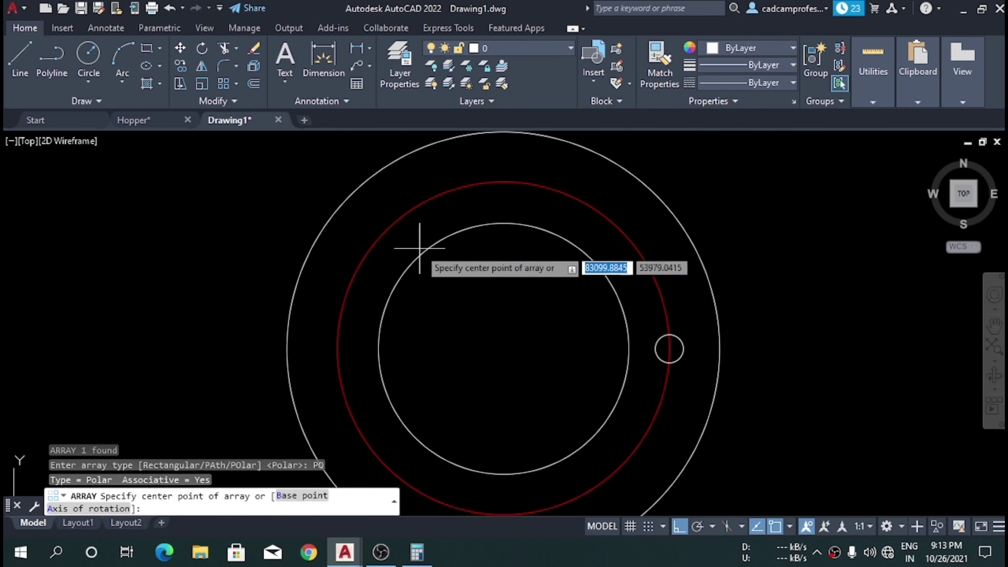
pyautogui.click(503, 349)
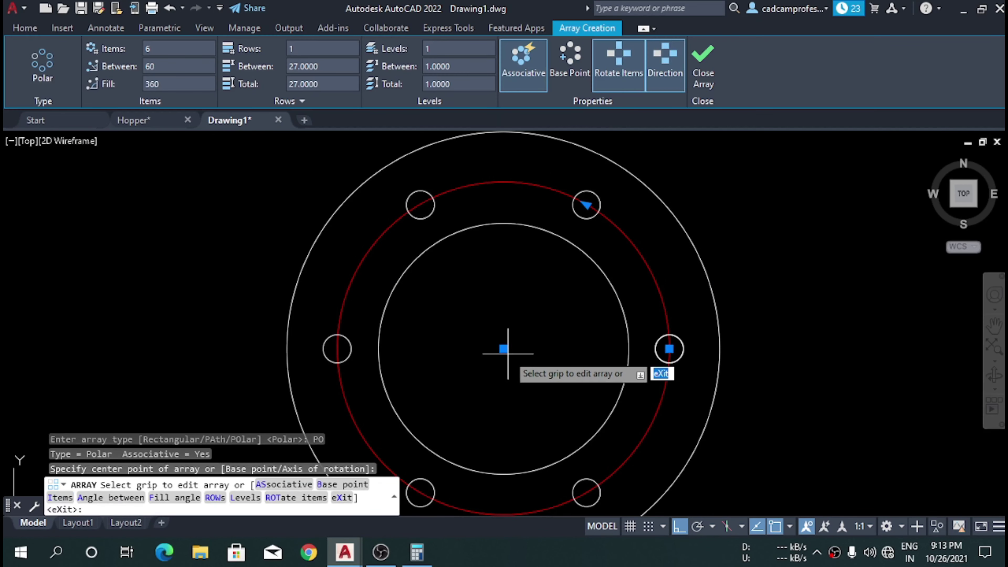
pyautogui.press('Return')
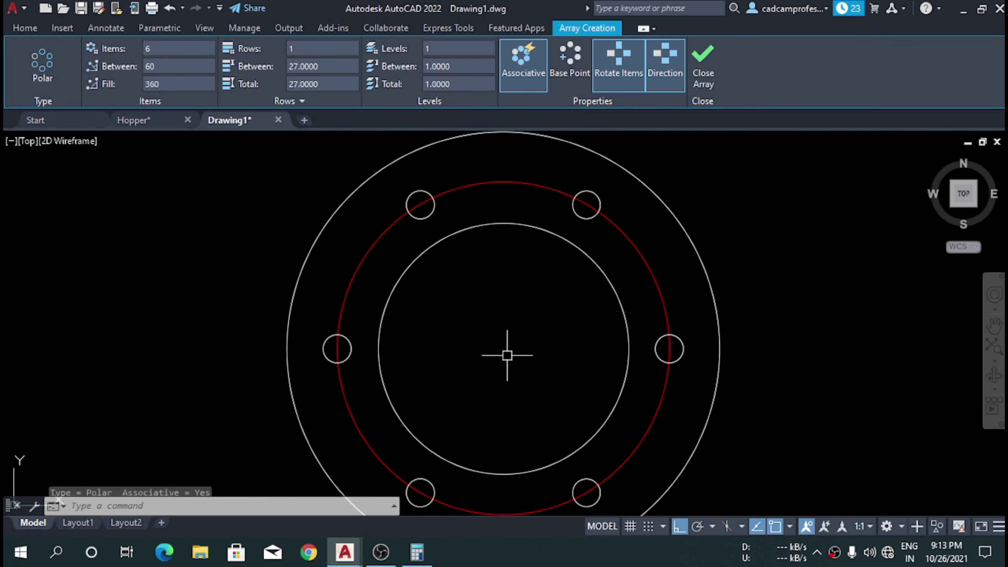
# - Select the inner 162-diameter circle
pyautogui.scroll(-4, 520, 325)
pyautogui.scroll(2, 565, 307)
pyautogui.scroll(2, 565, 307)
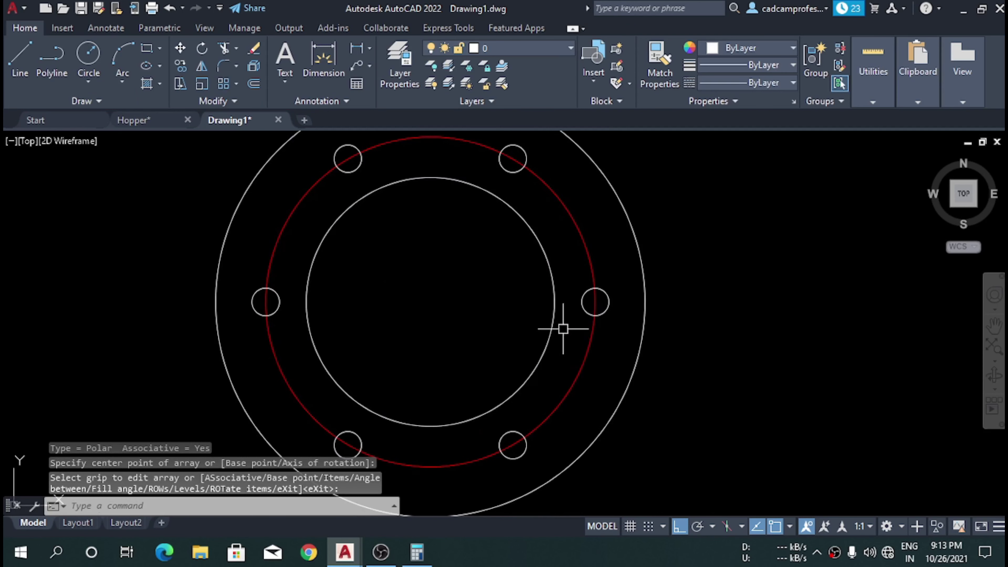
pyautogui.click(563, 320)
pyautogui.click(538, 298)
# - Offset the 162 circle by 15 to form a ring
pyautogui.press('Return')
pyautogui.write('20')
pyautogui.press('Return')
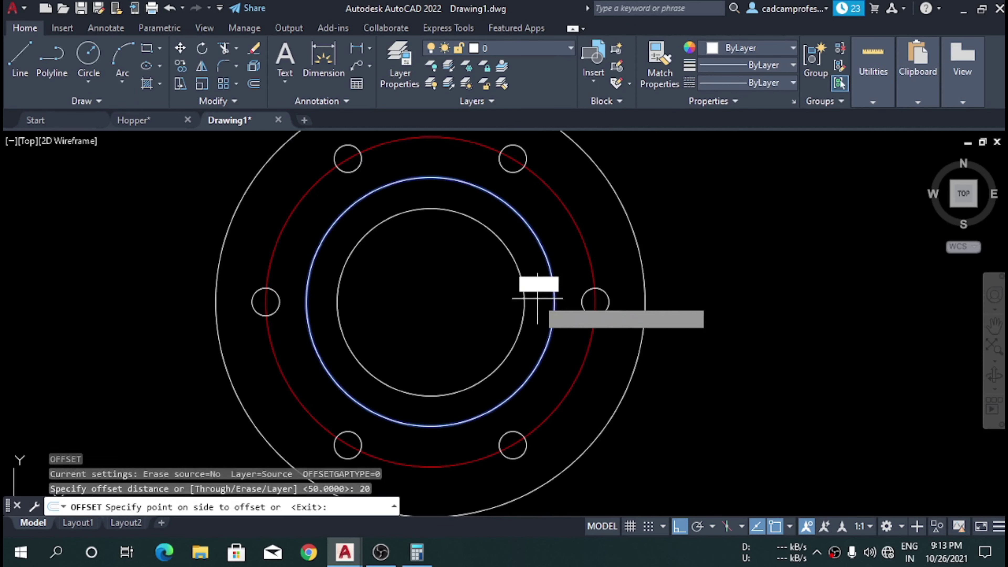
pyautogui.press('Escape')
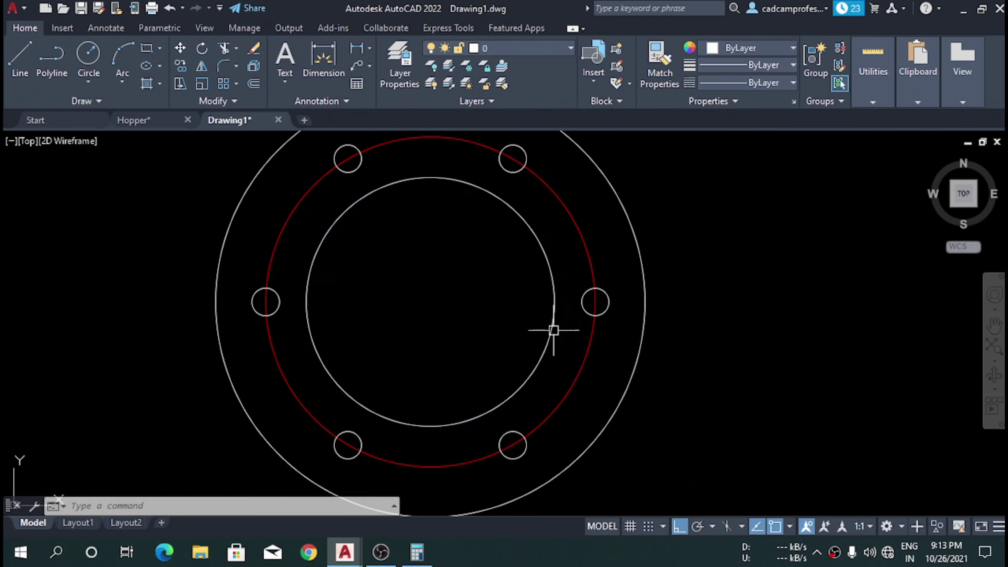
pyautogui.click(557, 349)
pyautogui.click(529, 313)
pyautogui.press('Return')
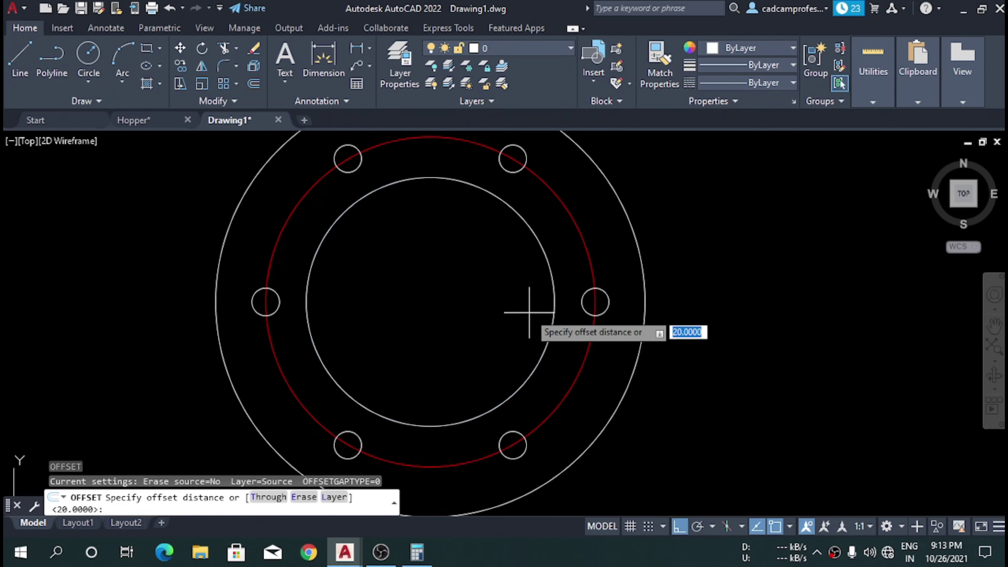
pyautogui.press('Return')
pyautogui.click(554, 304)
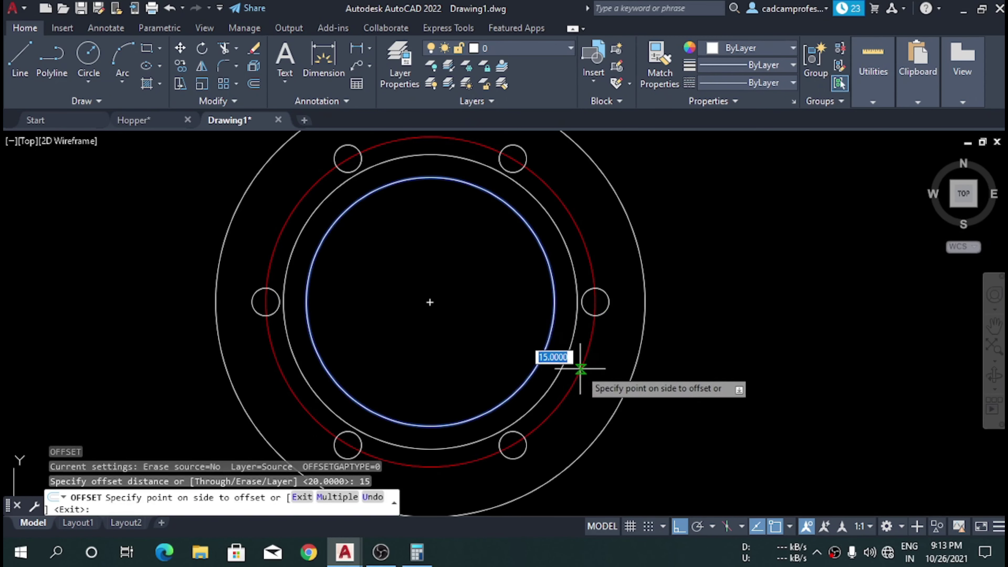
pyautogui.click(579, 357)
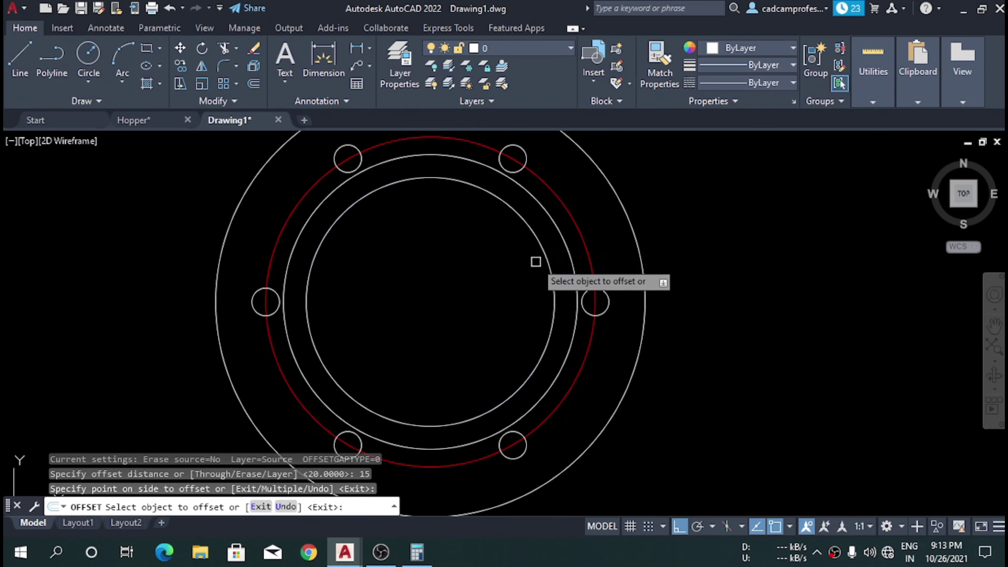
pyautogui.press('Escape')
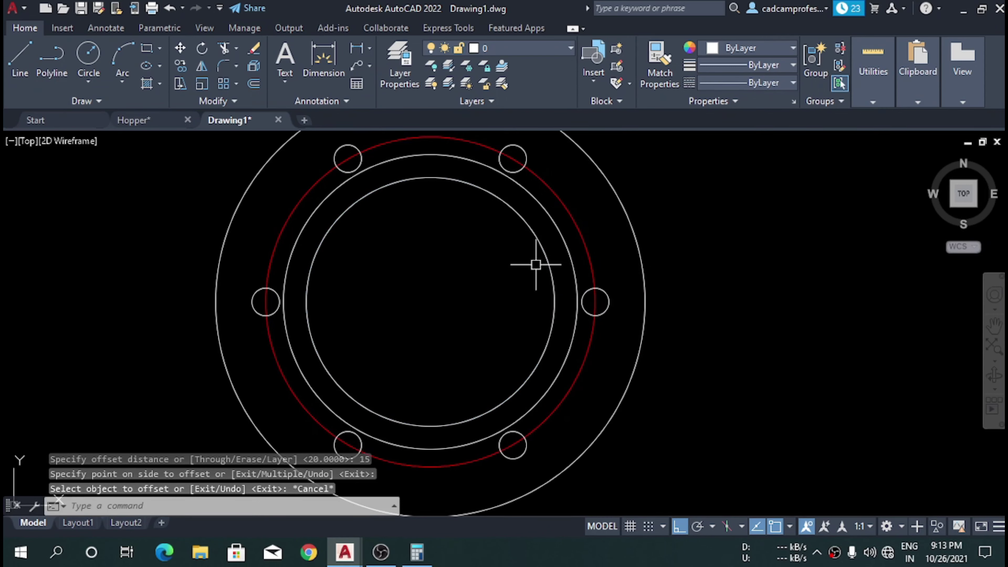
# - Fill the ring with a hatch
pyautogui.press('Return')
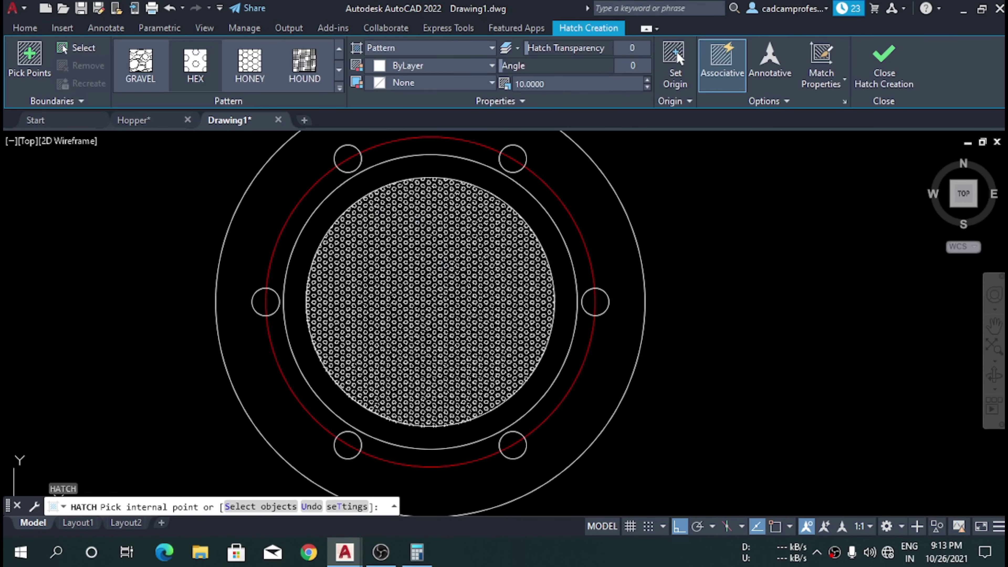
pyautogui.press('Escape')
pyautogui.press('Return')
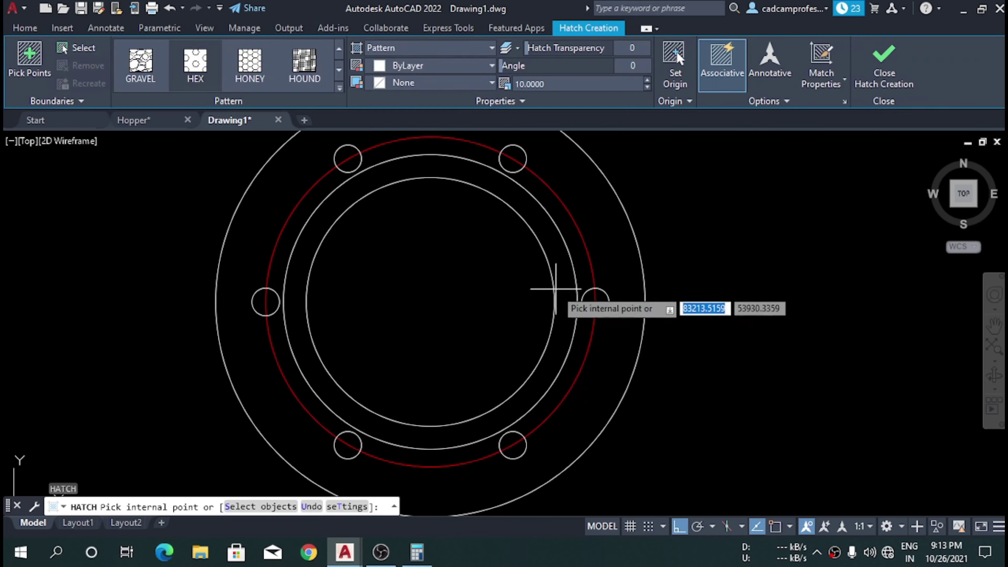
pyautogui.press('Return')
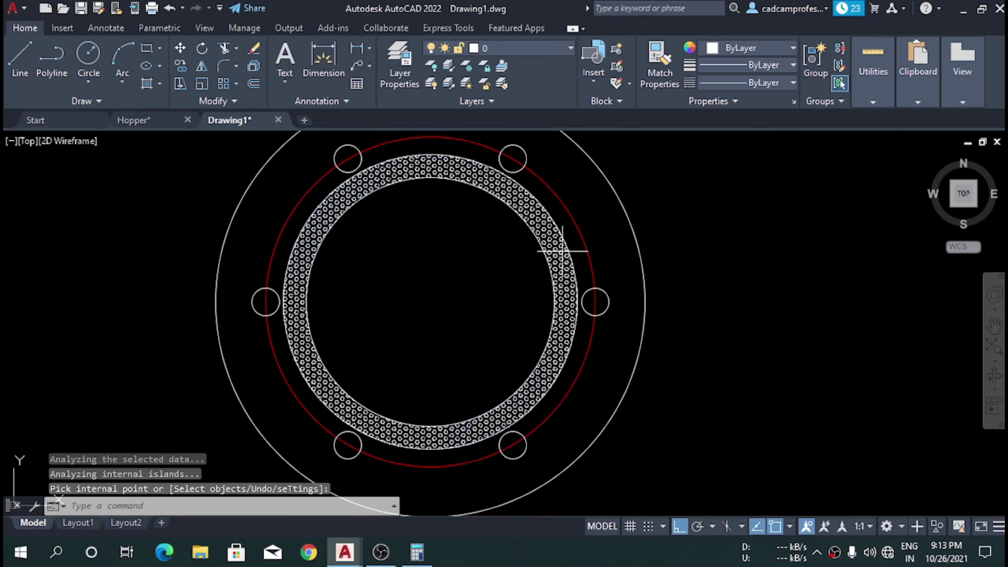
# - Change the ring's hatch pattern to SWAMP from the Other Predefined patterns
pyautogui.click(559, 282)
pyautogui.rightClick(562, 281)
pyautogui.click(625, 123)
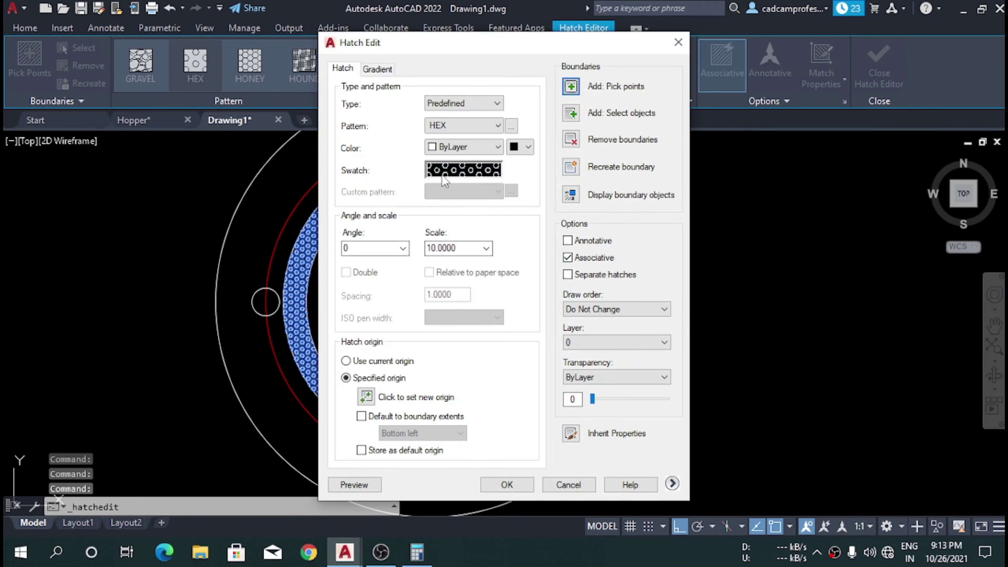
pyautogui.click(447, 177)
pyautogui.click(417, 143)
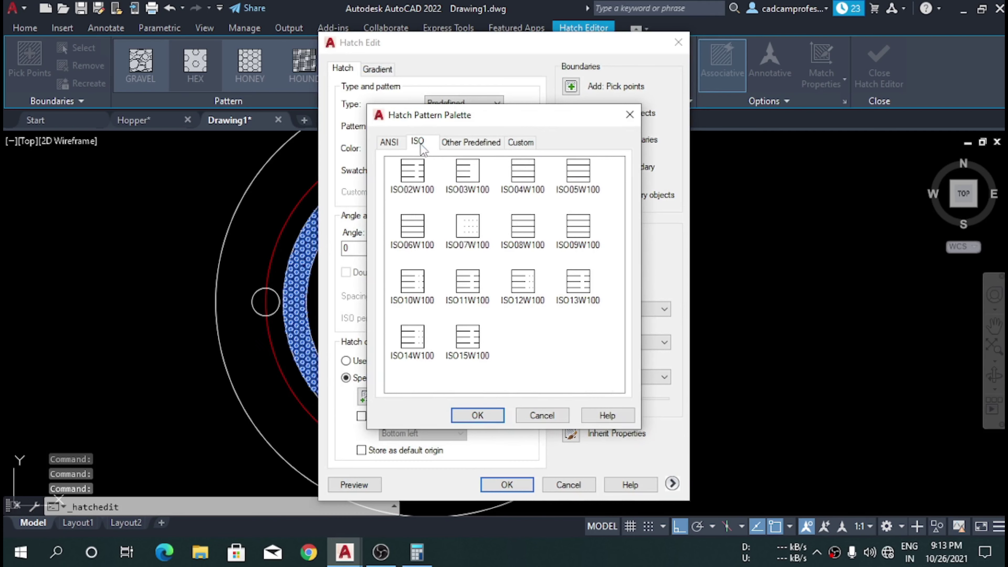
pyautogui.click(461, 143)
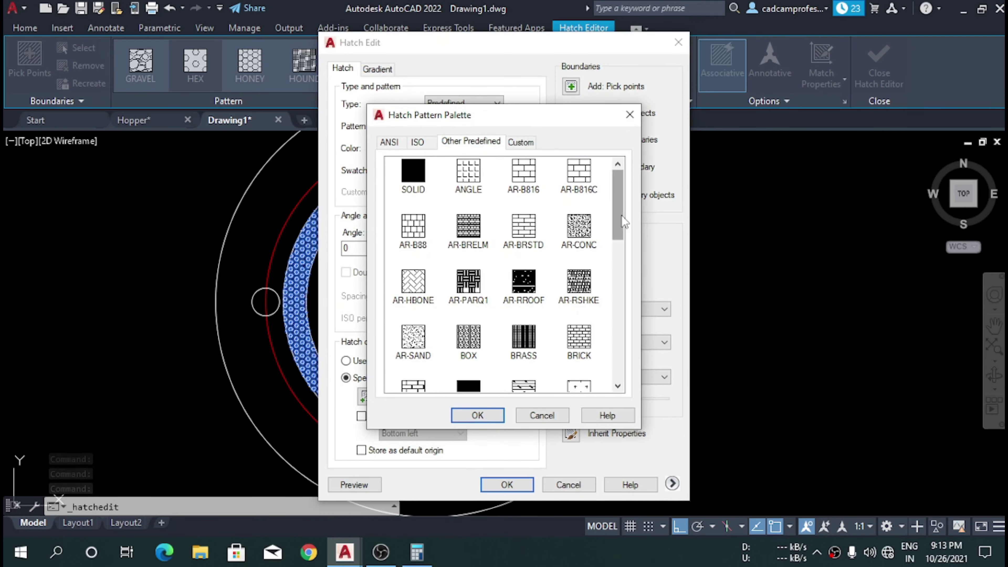
pyautogui.moveTo(621, 216); pyautogui.dragTo(633, 357)
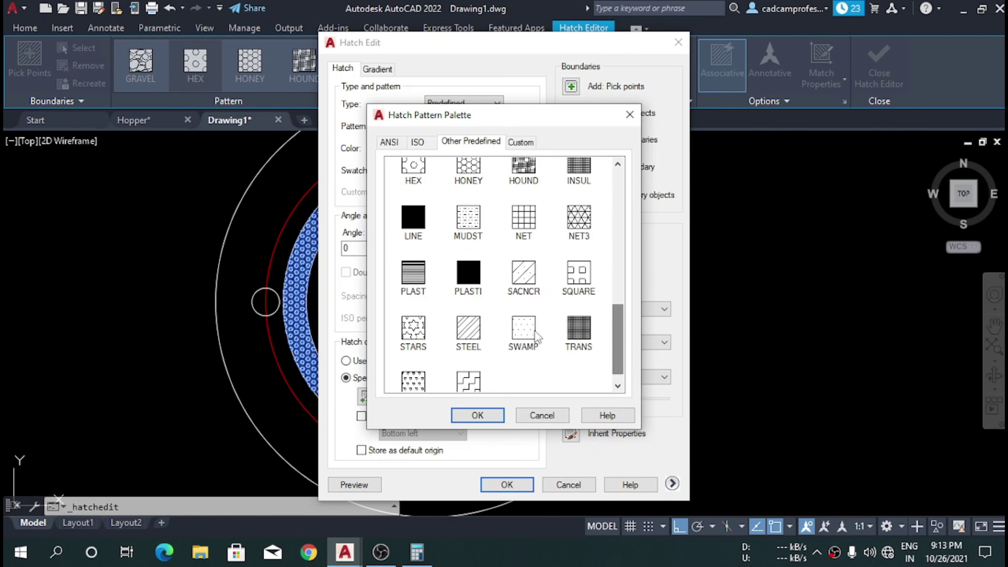
pyautogui.click(476, 416)
pyautogui.click(512, 485)
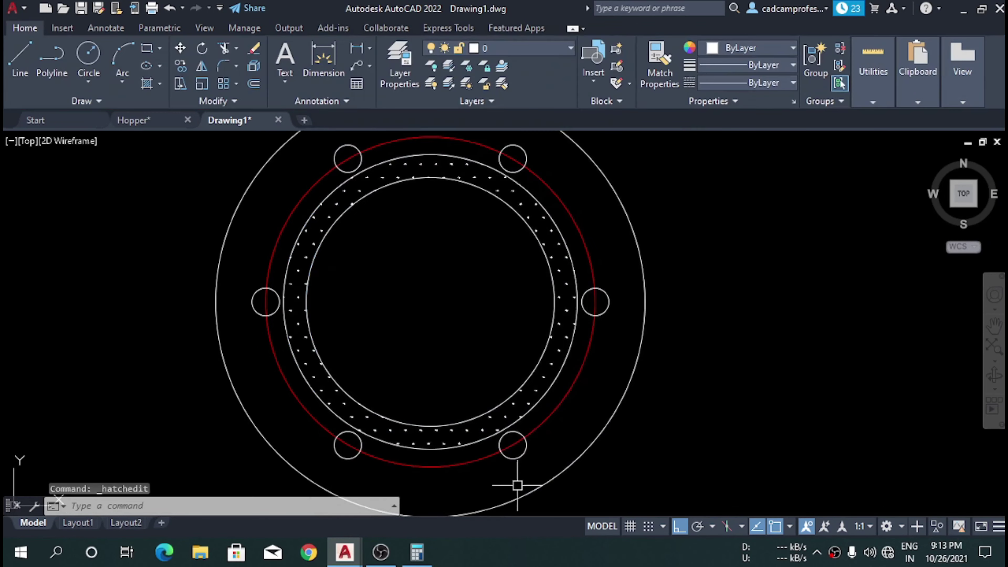
pyautogui.press('Escape')
pyautogui.scroll(-2, 517, 315)
pyautogui.scroll(-3, 460, 318)
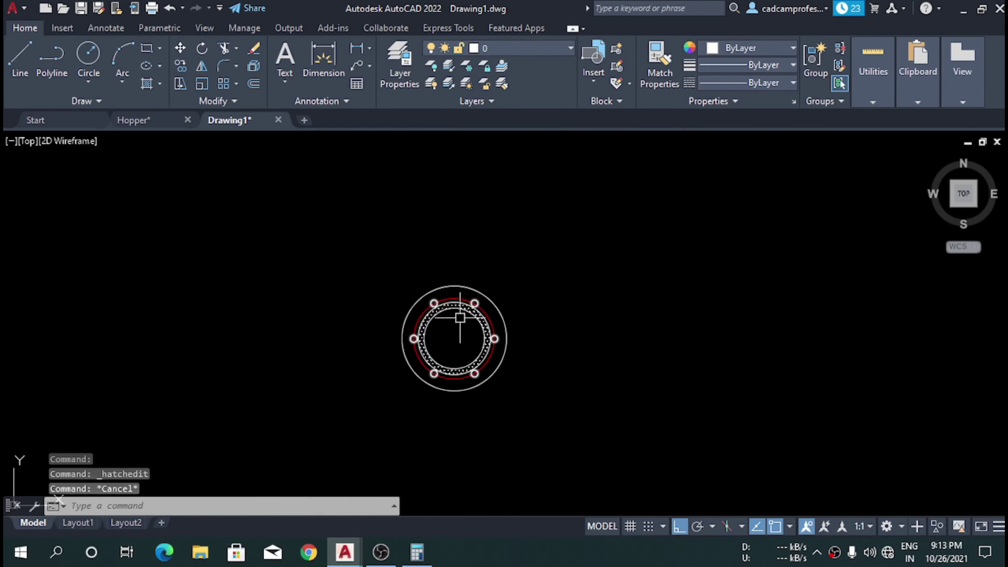
pyautogui.scroll(-2, 458, 380)
pyautogui.scroll(-3, 464, 366)
pyautogui.scroll(3, 464, 356)
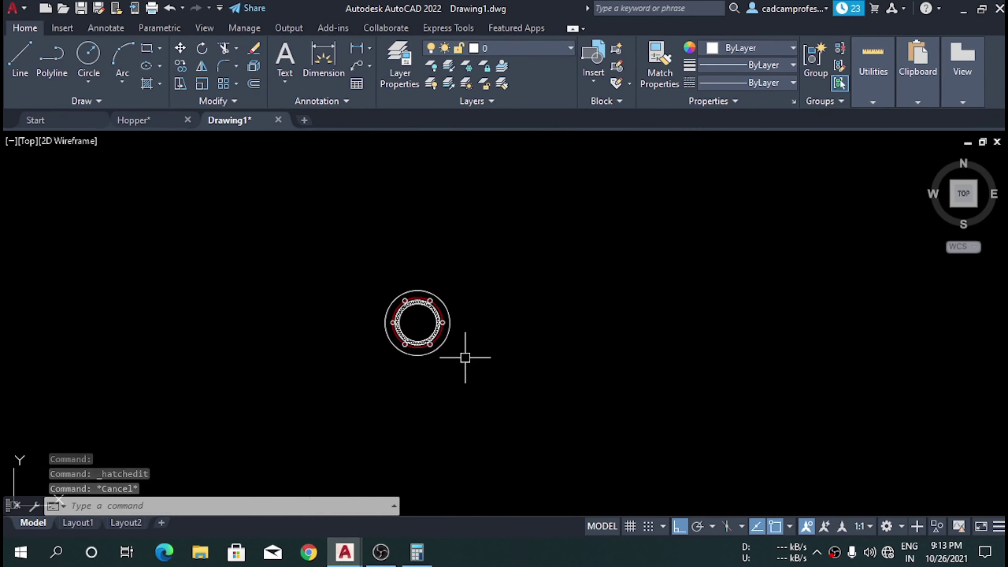
pyautogui.scroll(-1, 416, 302)
pyautogui.scroll(-3, 461, 354)
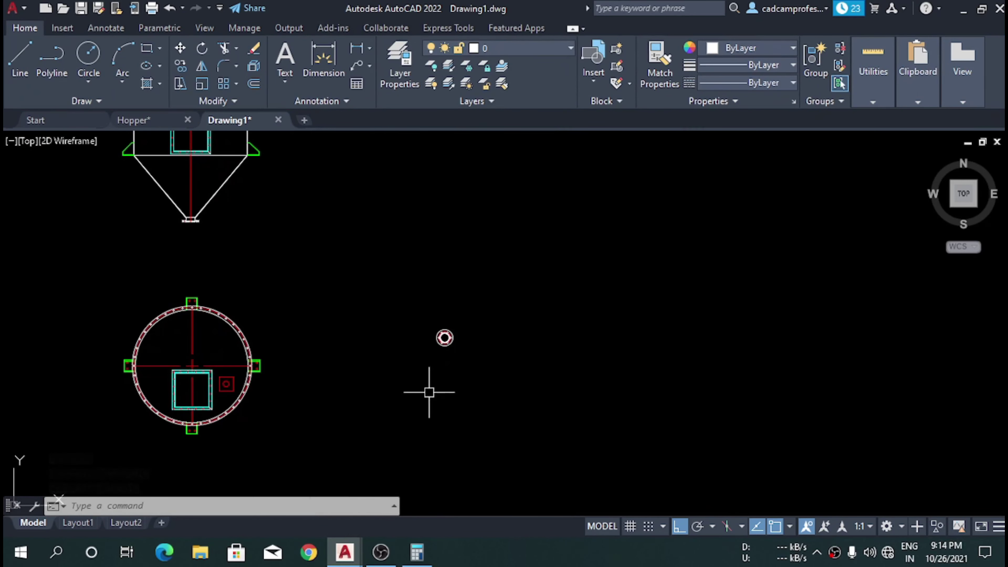
pyautogui.hotkey('ctrl', 'Tab')
pyautogui.scroll(-3, 232, 263)
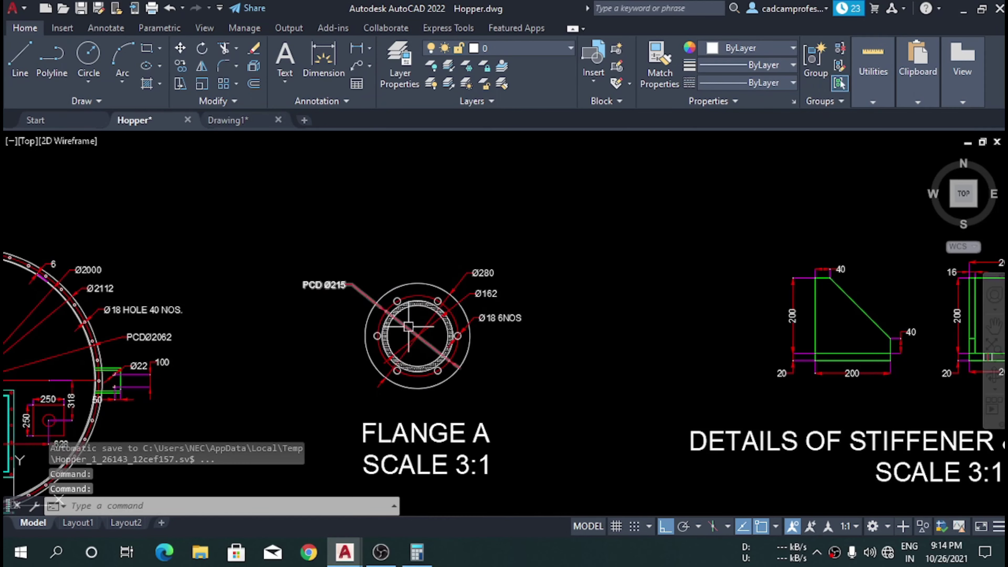
pyautogui.scroll(-3, 232, 263)
pyautogui.scroll(6, 457, 317)
pyautogui.scroll(-4, 440, 298)
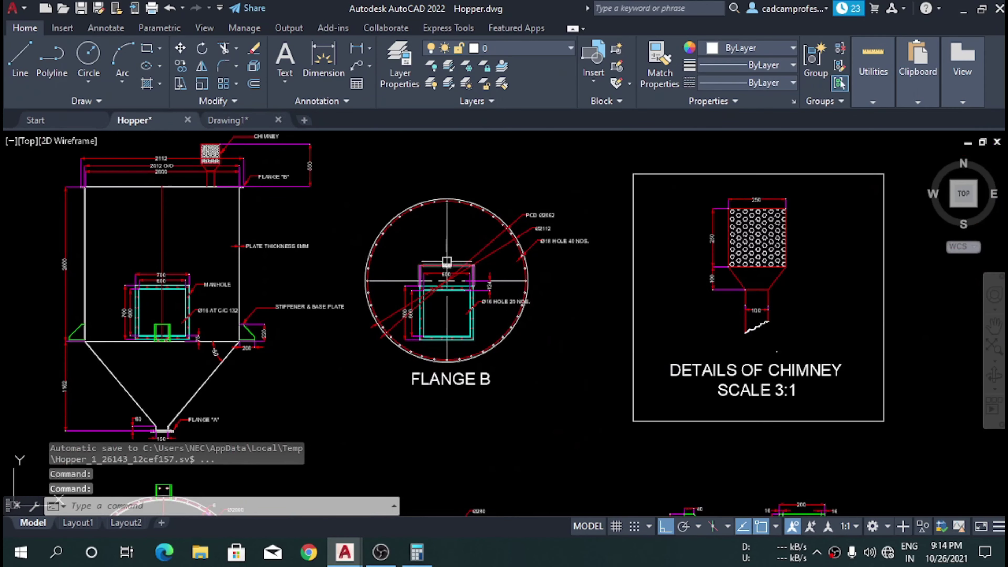
pyautogui.scroll(-3, 447, 262)
pyautogui.scroll(2, 306, 437)
pyautogui.scroll(-3, 342, 371)
pyautogui.scroll(8, 382, 411)
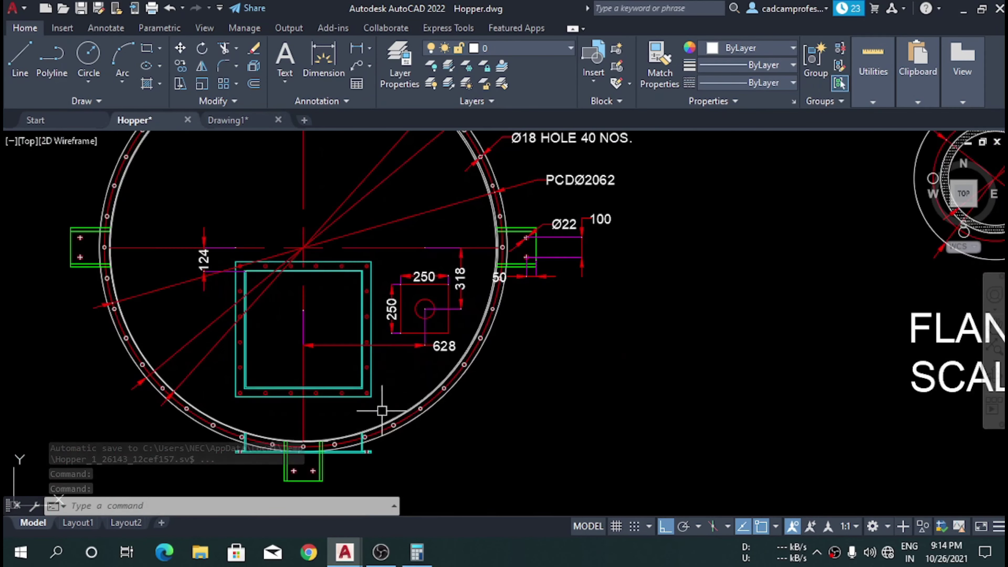
pyautogui.scroll(-2, 353, 425)
pyautogui.scroll(-4, 345, 421)
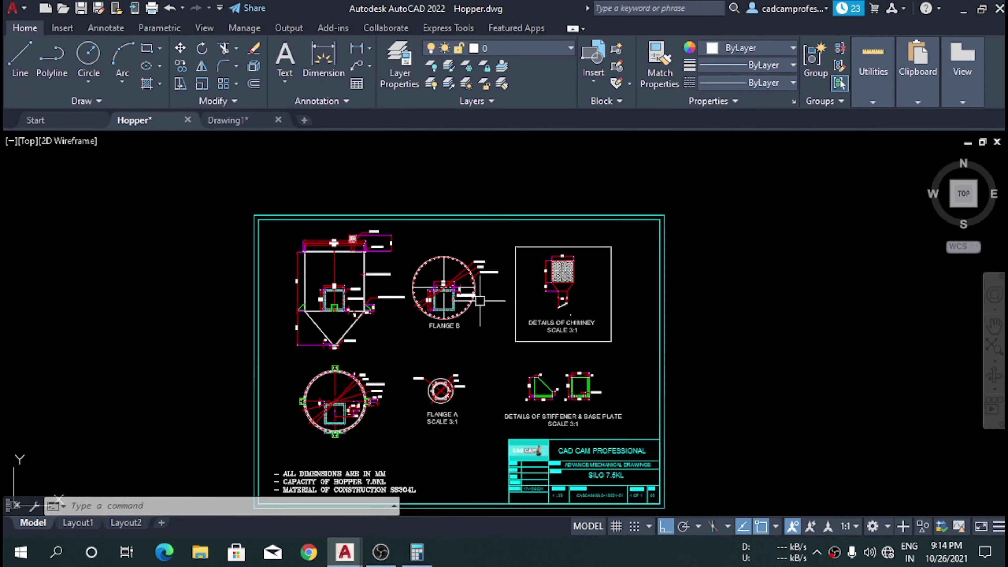
pyautogui.scroll(5, 393, 426)
pyautogui.scroll(-1, 398, 430)
pyautogui.scroll(-4, 398, 430)
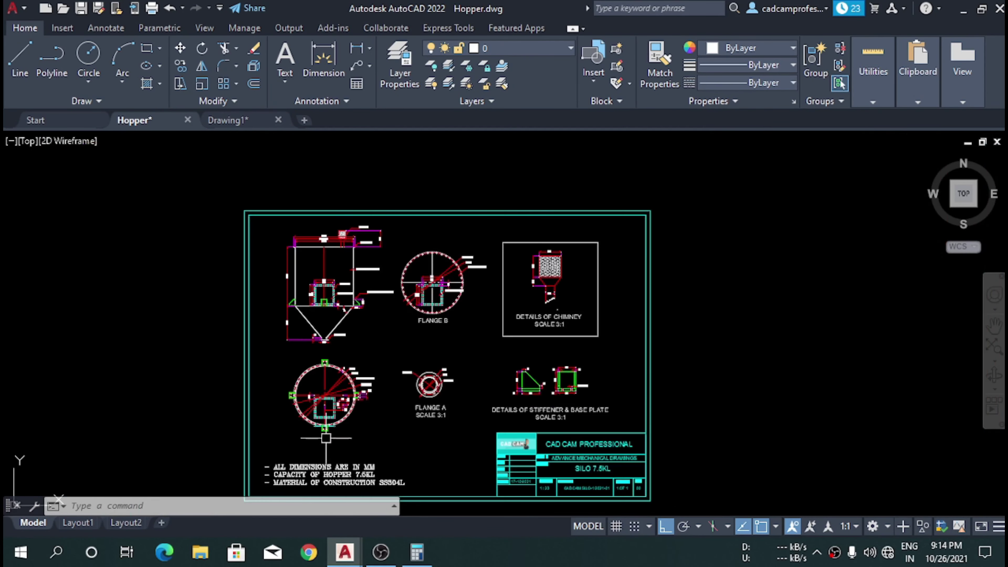
pyautogui.scroll(5, 341, 389)
pyautogui.scroll(-3, 323, 378)
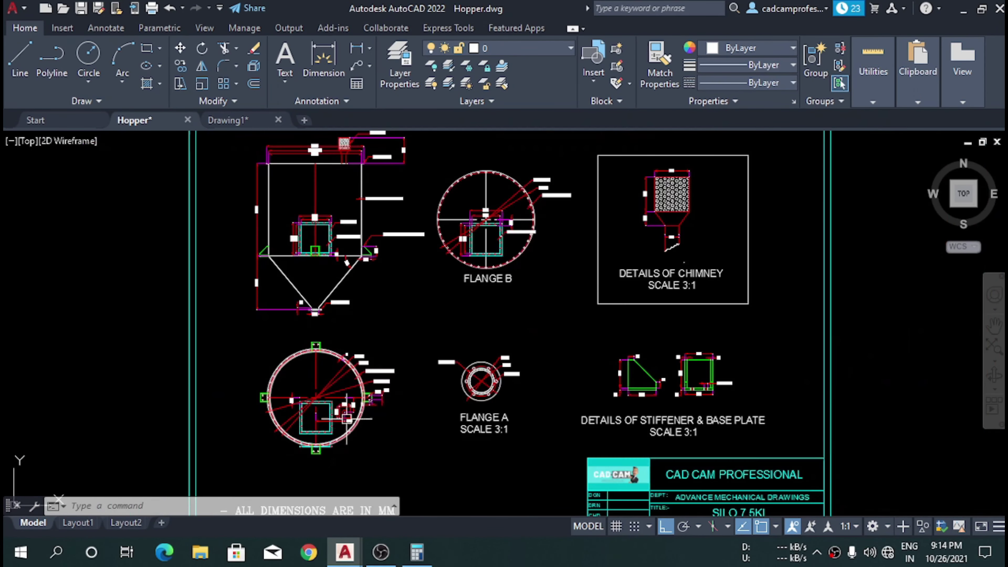
pyautogui.click(230, 125)
pyautogui.scroll(5, 444, 338)
pyautogui.scroll(2, 539, 266)
# - Copy the flange drawing and its square frame beside the hopper view
pyautogui.scroll(-2, 560, 274)
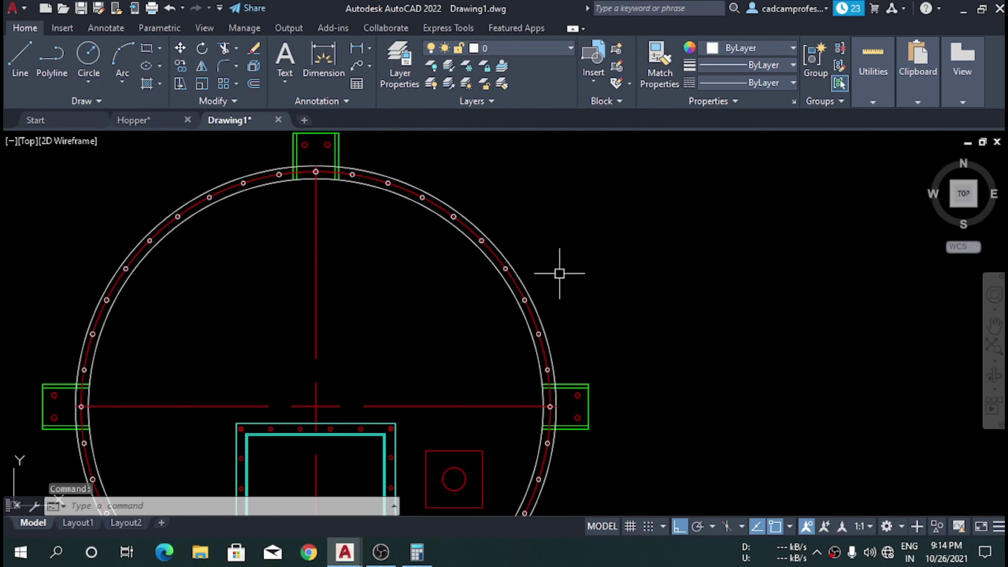
pyautogui.click(560, 274)
pyautogui.click(477, 292)
pyautogui.scroll(-4, 480, 318)
pyautogui.scroll(4, 488, 377)
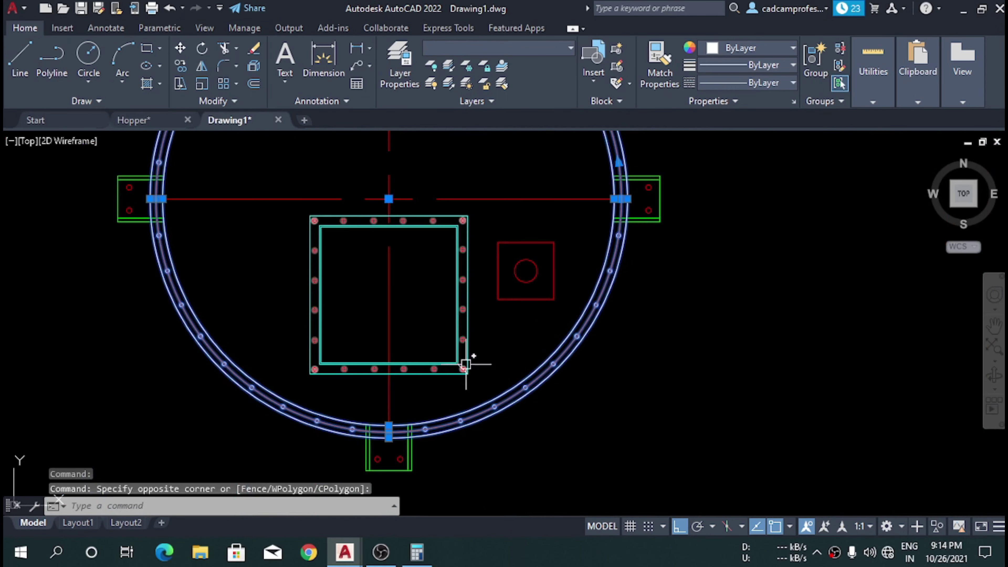
pyautogui.click(295, 215)
pyautogui.click(482, 375)
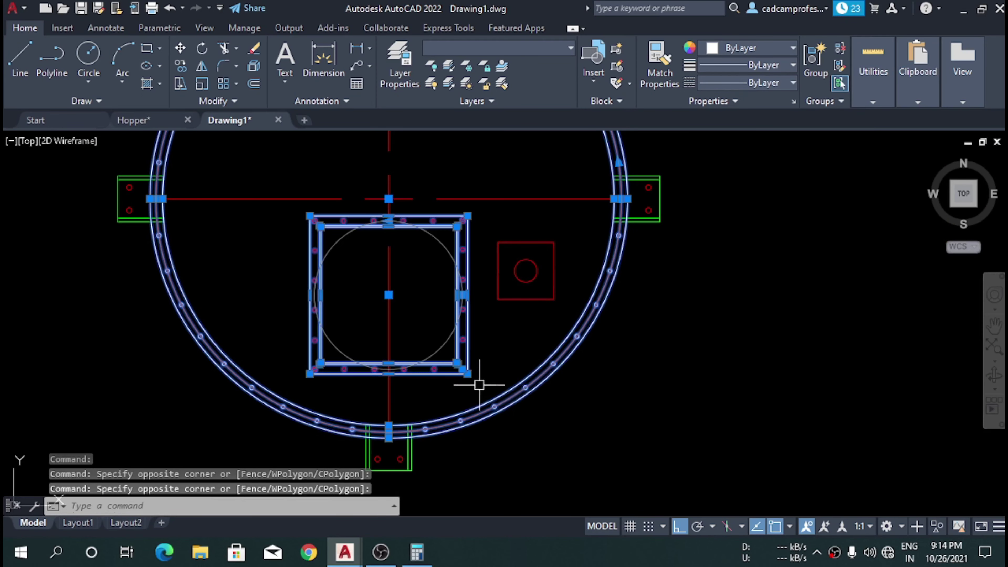
pyautogui.scroll(-3, 452, 417)
pyautogui.write('co')
pyautogui.press('Return')
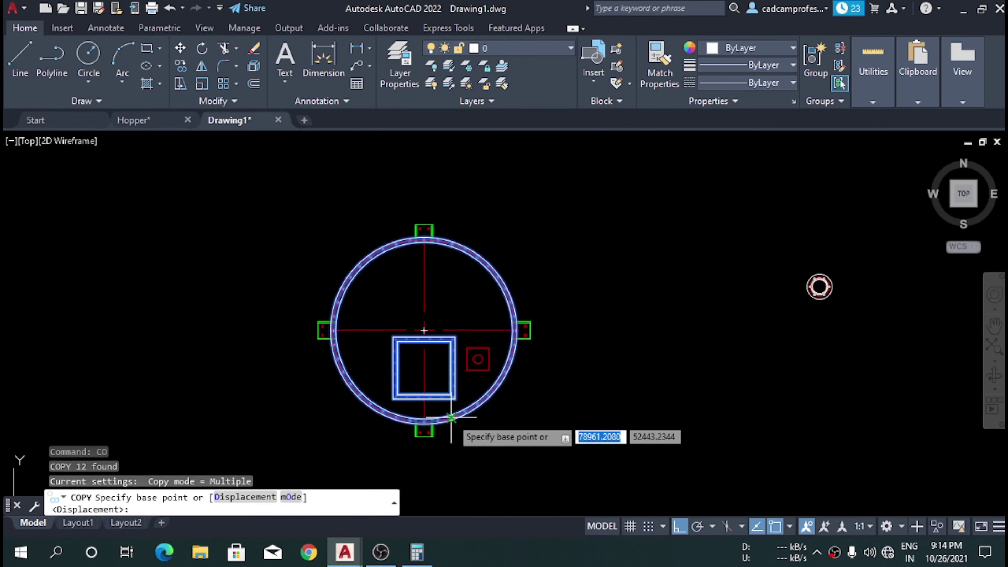
pyautogui.scroll(8, 406, 343)
pyautogui.click(538, 381)
pyautogui.scroll(-3, 436, 358)
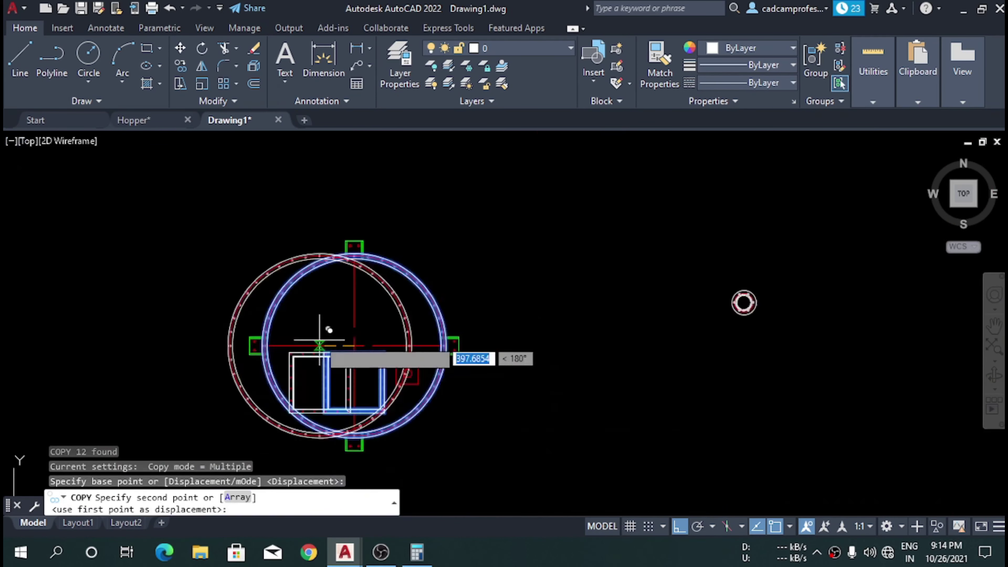
pyautogui.scroll(-3, 326, 333)
pyautogui.press('F8')
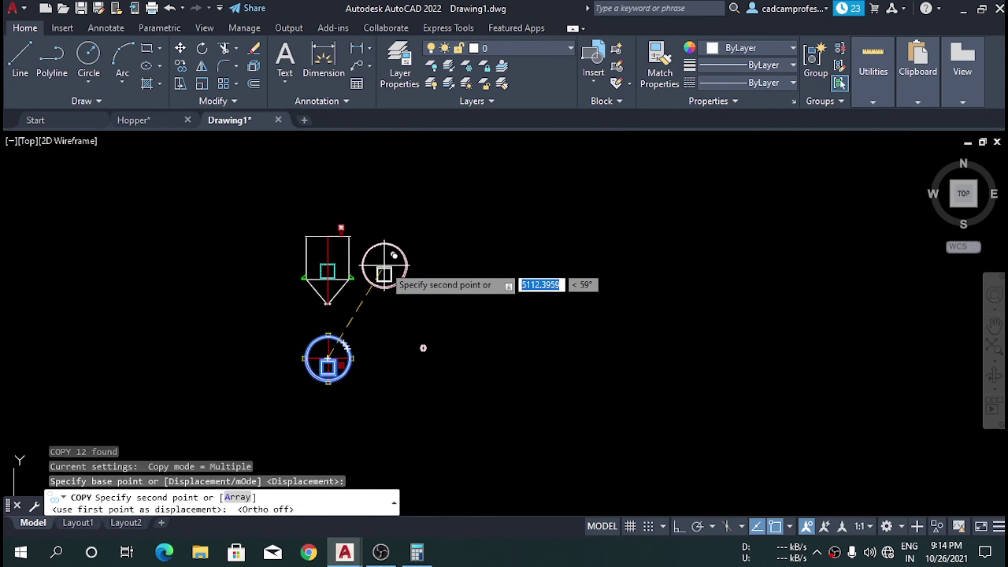
pyautogui.scroll(2, 383, 274)
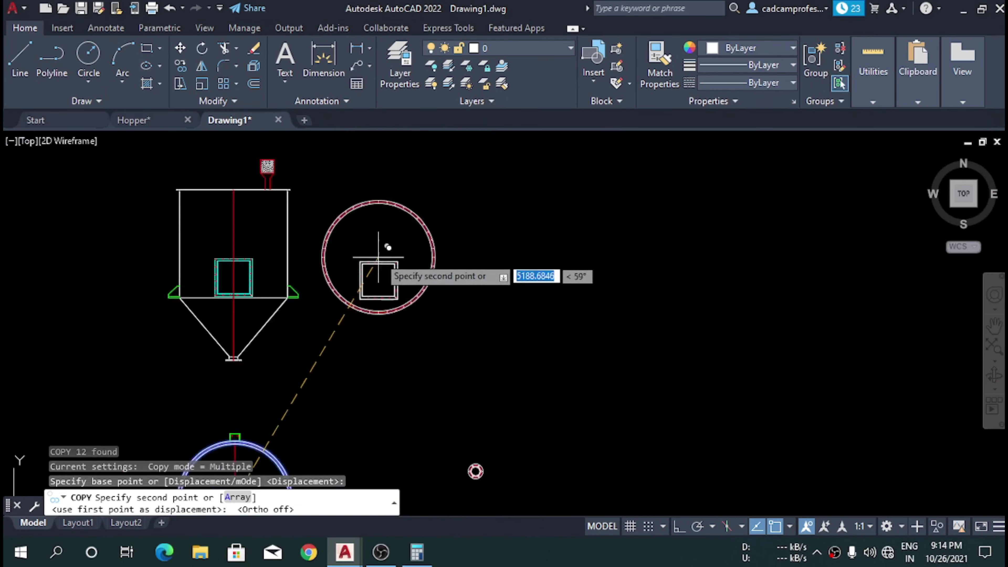
pyautogui.click(430, 246)
pyautogui.scroll(4, 472, 286)
pyautogui.press('Escape')
pyautogui.scroll(5, 524, 254)
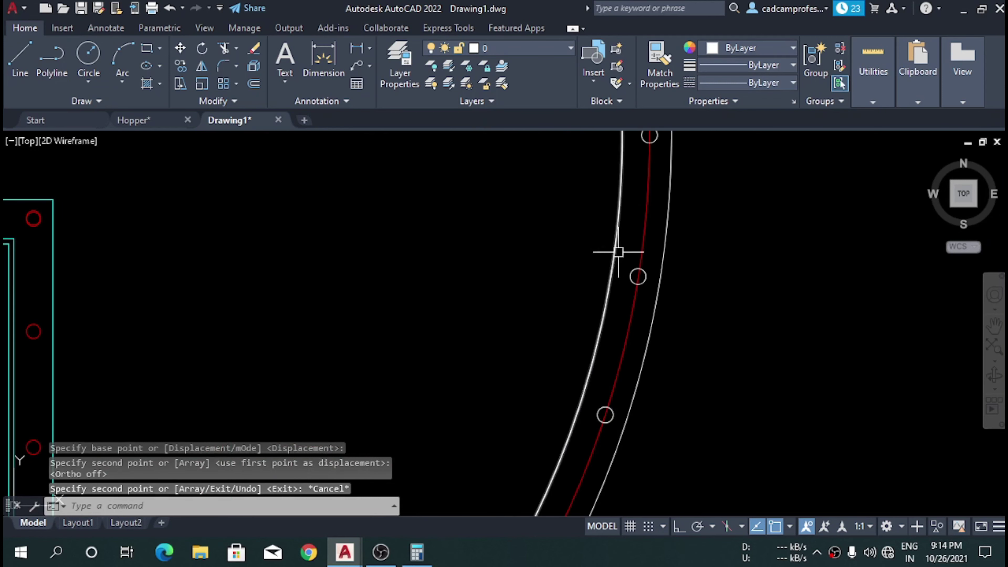
# - Delete the extra outer circle from the copied flange
pyautogui.moveTo(618, 252); pyautogui.dragTo(599, 214)
pyautogui.press('Delete')
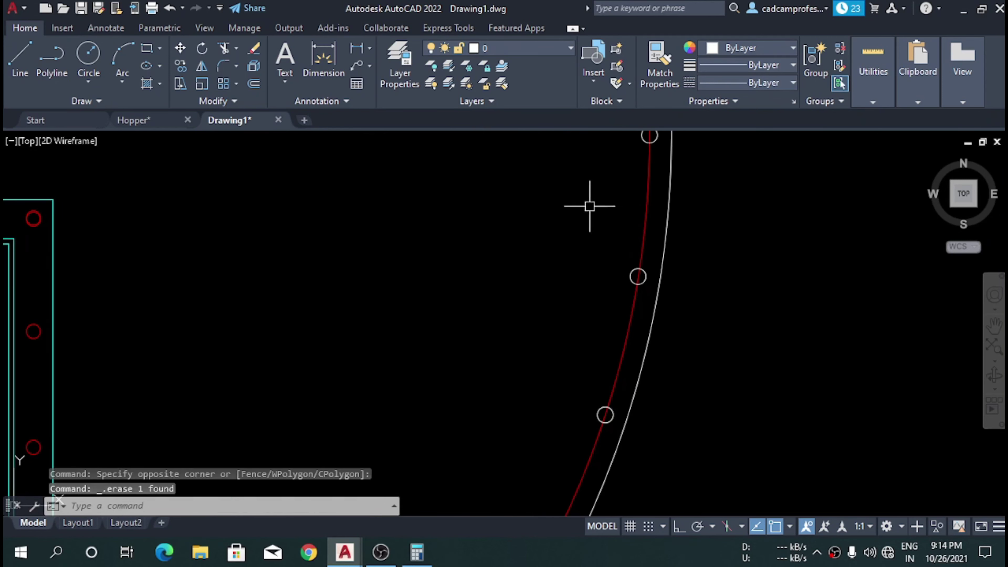
pyautogui.scroll(-3, 608, 293)
pyautogui.scroll(-4, 582, 373)
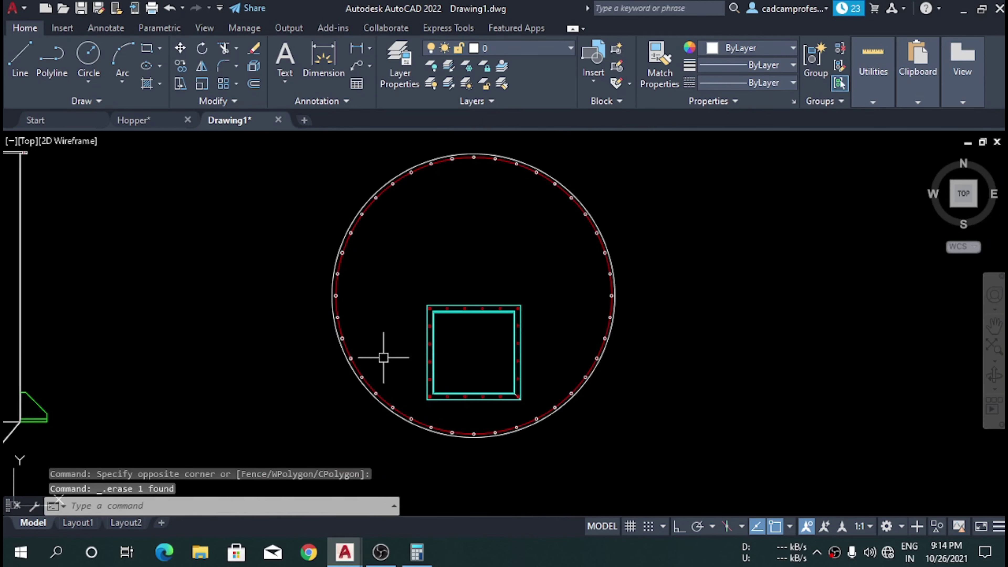
pyautogui.scroll(-2, 393, 353)
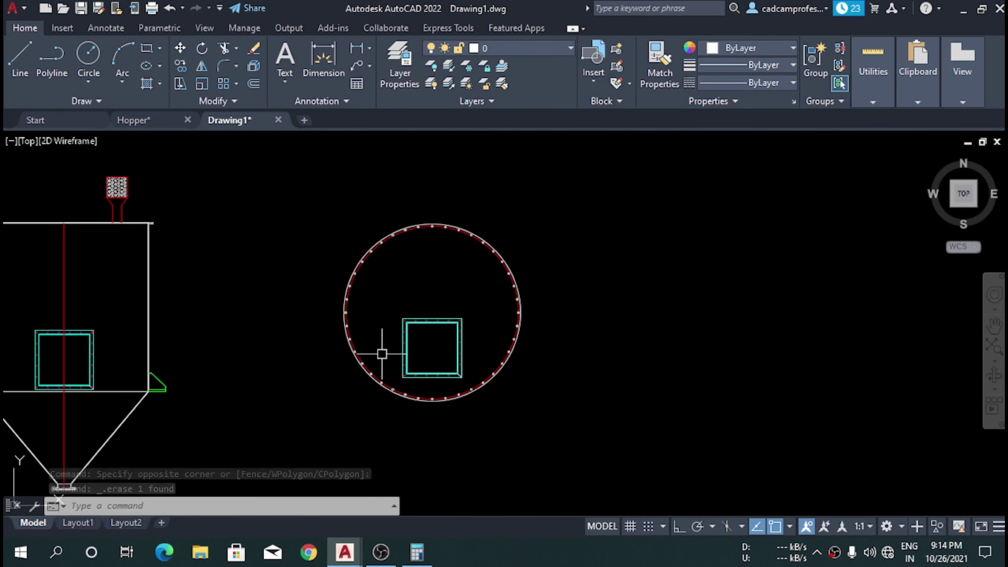
pyautogui.scroll(2, 450, 316)
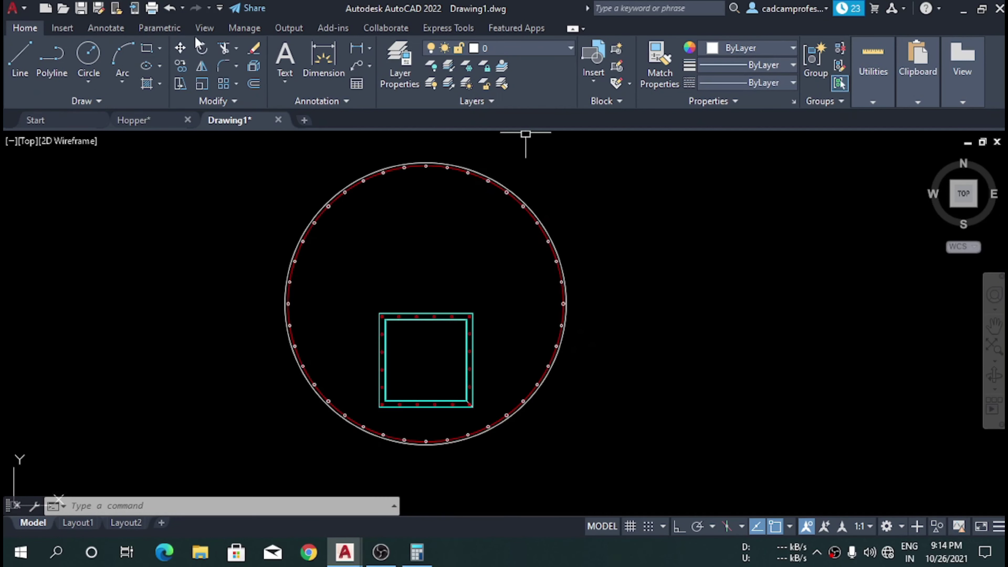
# - Add a centre mark to the flange circle
pyautogui.click(111, 28)
pyautogui.click(493, 59)
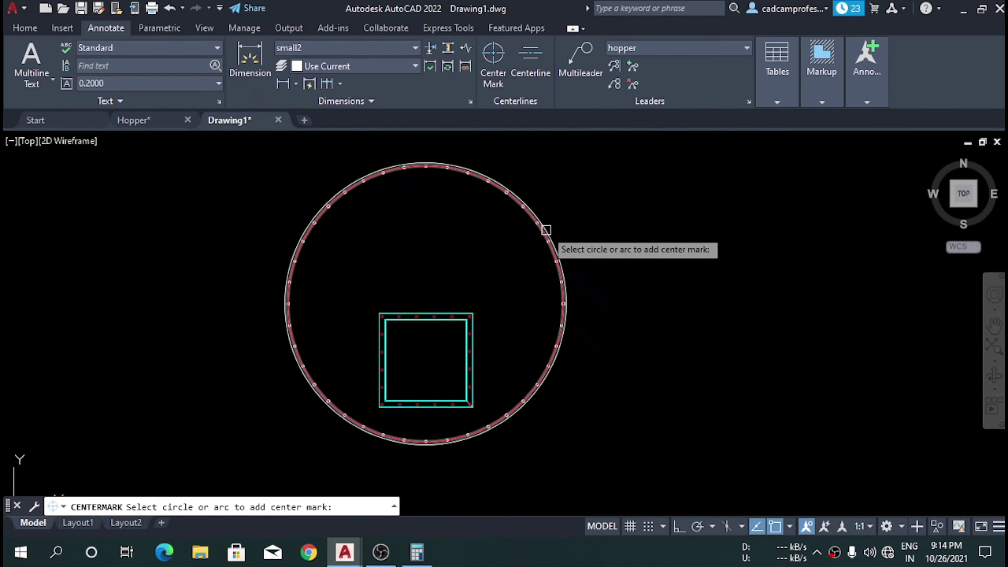
pyautogui.click(548, 258)
pyautogui.scroll(5, 479, 302)
pyautogui.scroll(-3, 456, 327)
pyautogui.press('Escape')
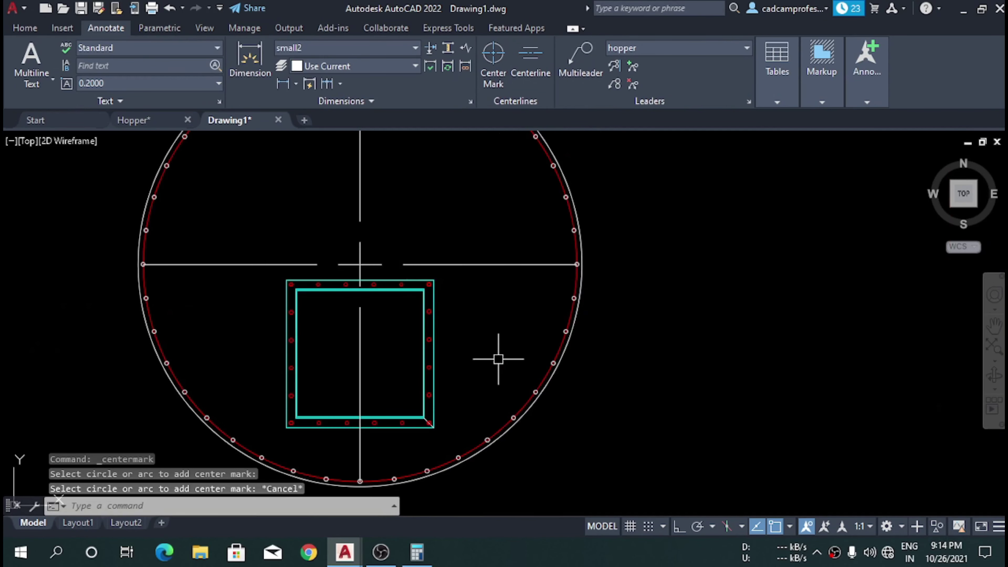
pyautogui.scroll(-8, 476, 330)
pyautogui.scroll(4, 453, 344)
pyautogui.scroll(-2, 460, 269)
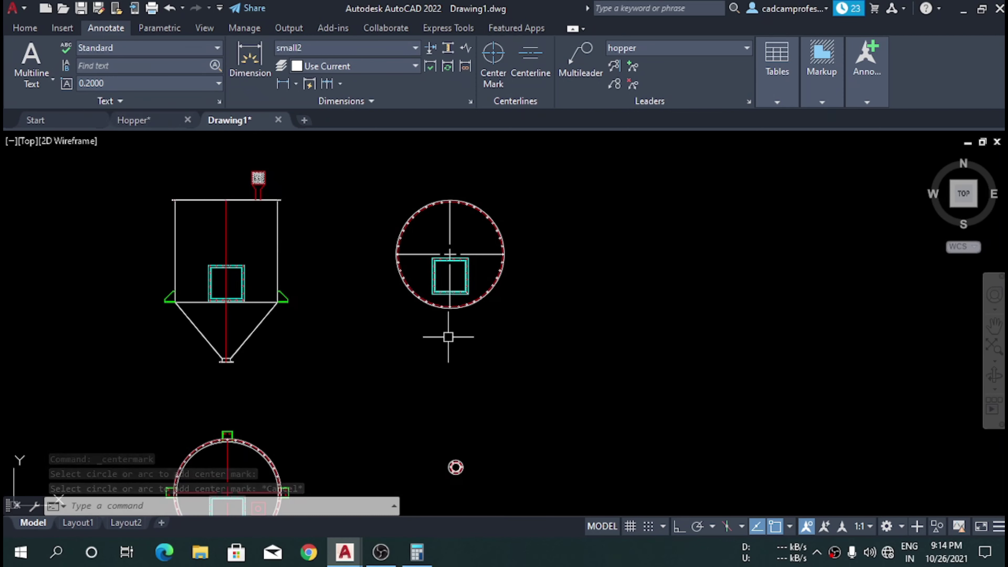
# - Draw a multiline text box below the flange
pyautogui.write('mt')
pyautogui.press('Return')
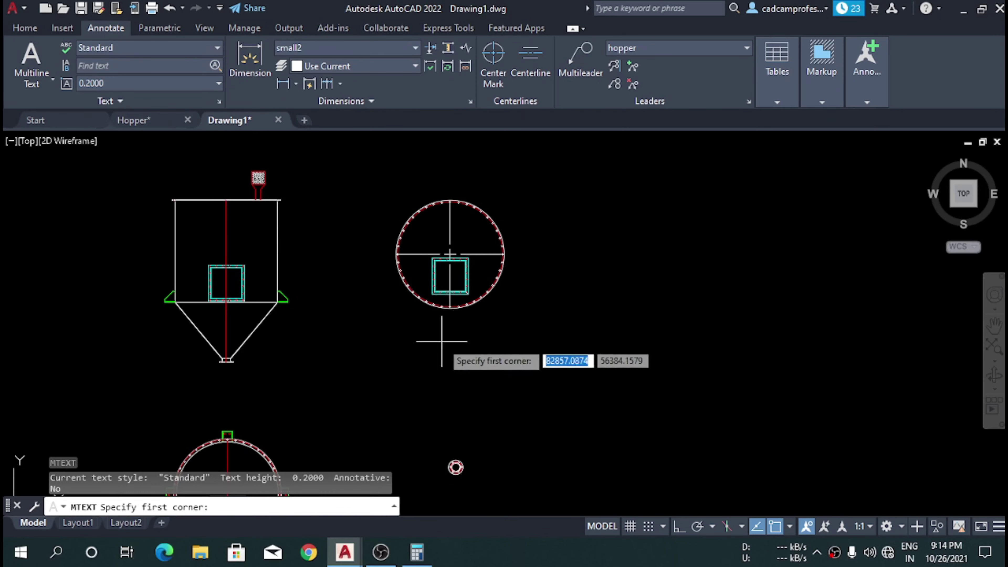
pyautogui.click(441, 341)
pyautogui.click(554, 397)
pyautogui.press('Escape')
pyautogui.hotkey('ctrl', 'z')
pyautogui.hotkey('ctrl', 'z')
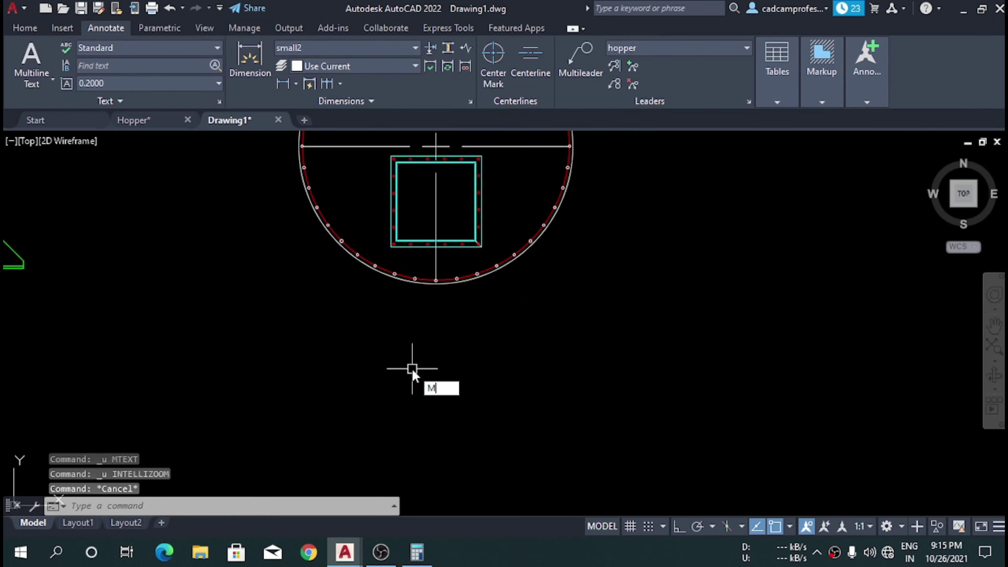
pyautogui.write('t')
pyautogui.press('Return')
pyautogui.click(417, 342)
pyautogui.click(544, 420)
pyautogui.write('FLANGE')
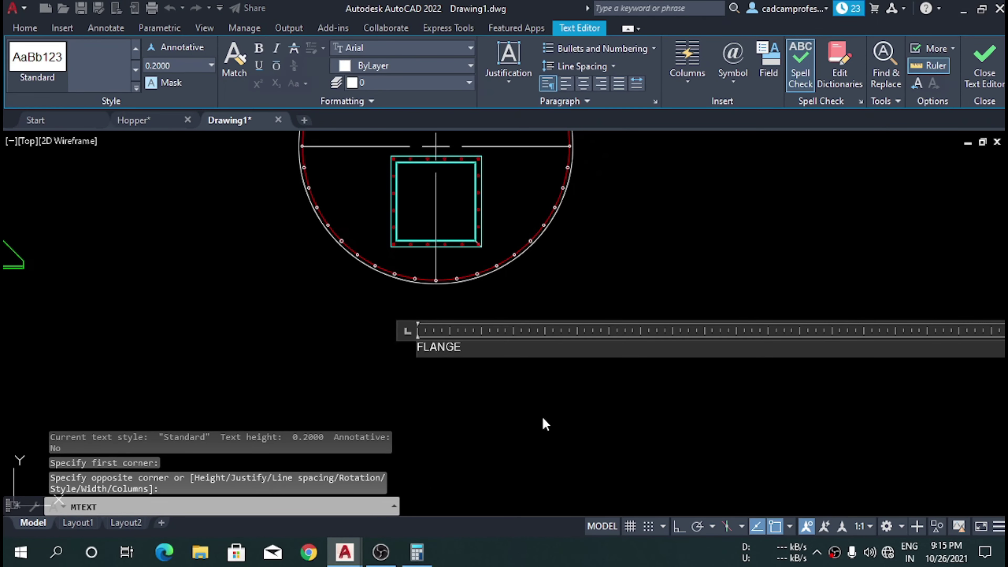
# - Enter the label FLANGE B with text height 25
pyautogui.write(' B')
pyautogui.hotkey('ctrl', 'a')
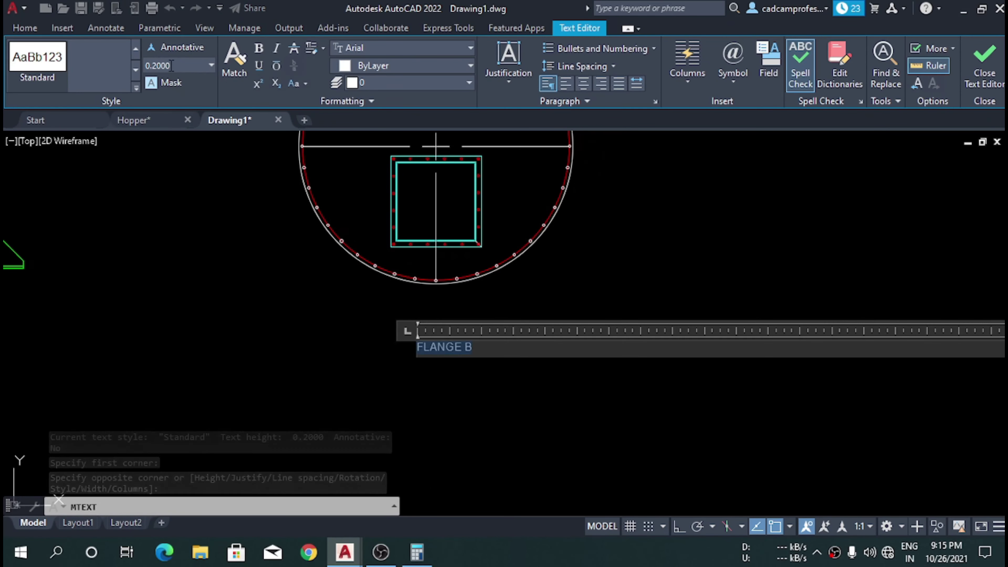
pyautogui.click(171, 65)
pyautogui.write('25.0000')
pyautogui.press('Return')
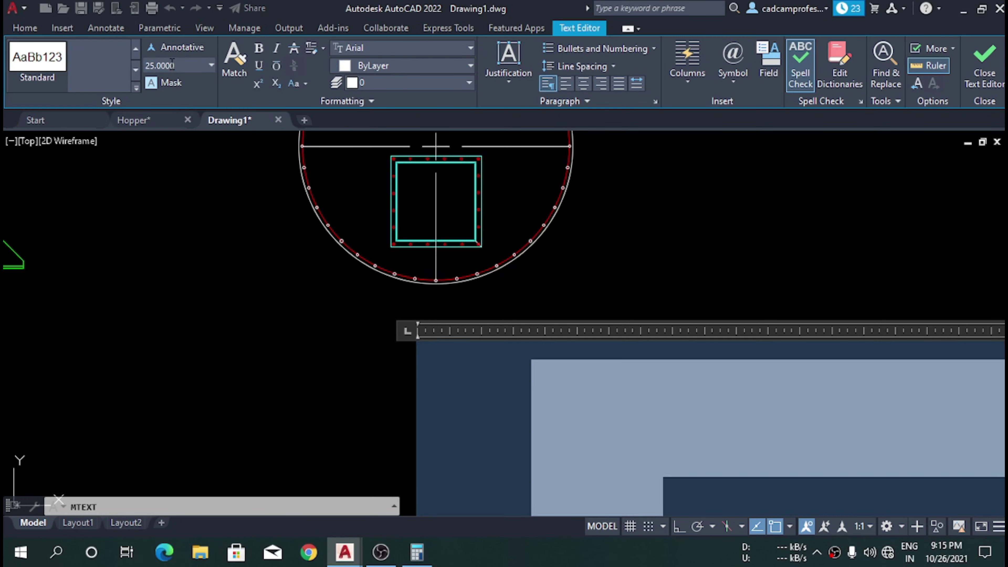
pyautogui.click(258, 256)
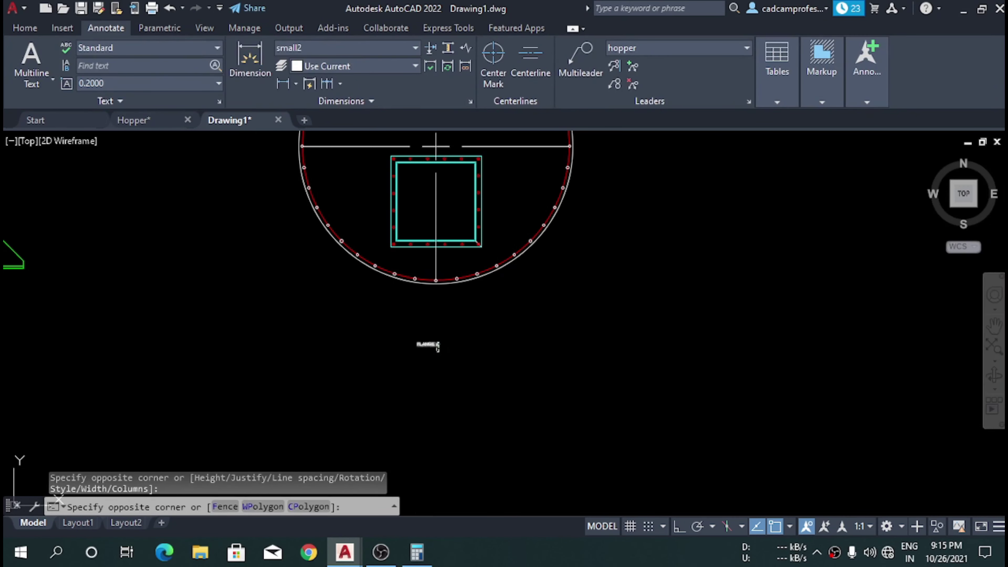
# - Enlarge the FLANGE B label to text height 200
pyautogui.doubleClick(427, 343)
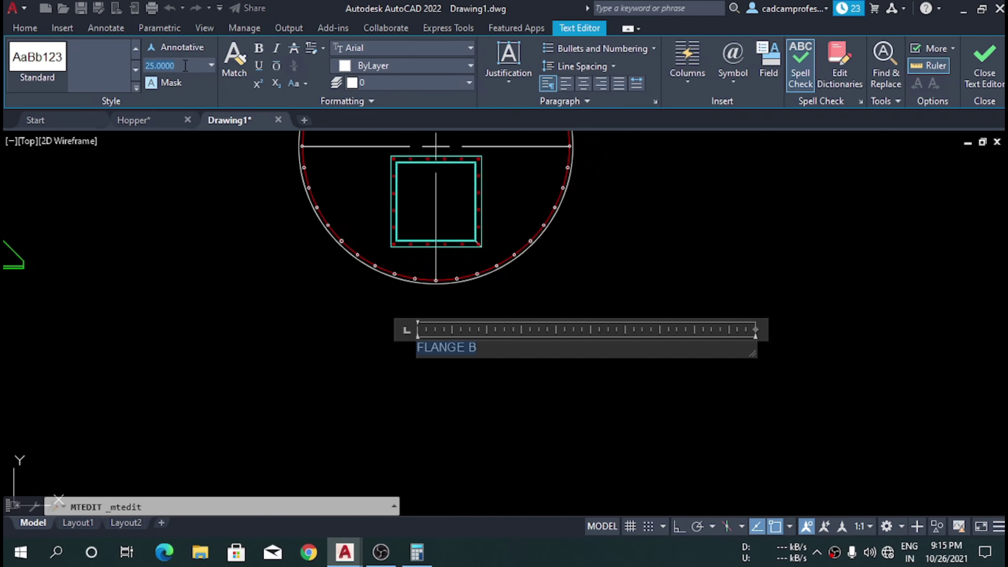
pyautogui.write('0')
pyautogui.press('Return')
pyautogui.click(206, 225)
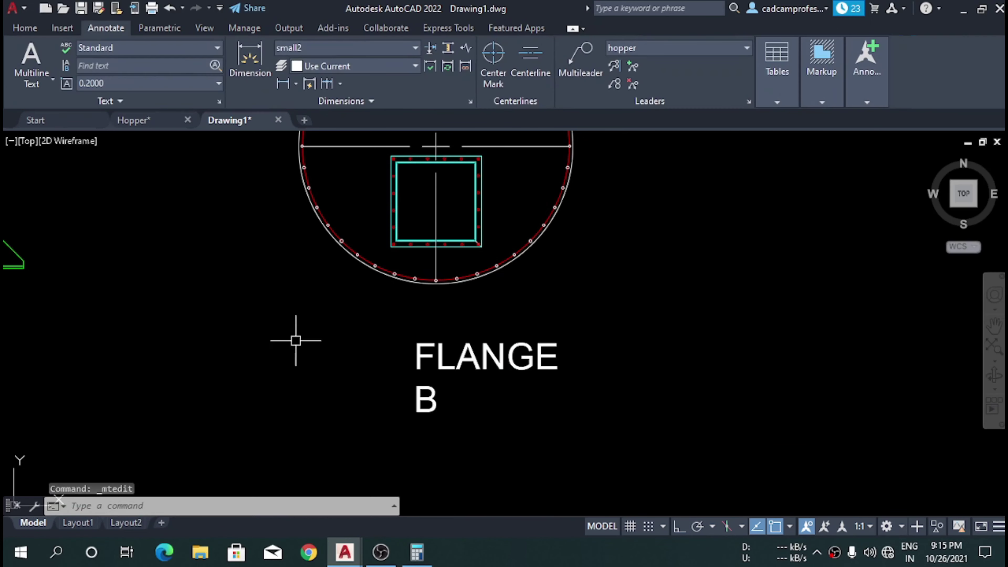
# - Widen the label box so FLANGE B fits one line, then cut and paste it
pyautogui.moveTo(521, 377); pyautogui.dragTo(476, 340)
pyautogui.doubleClick(556, 391)
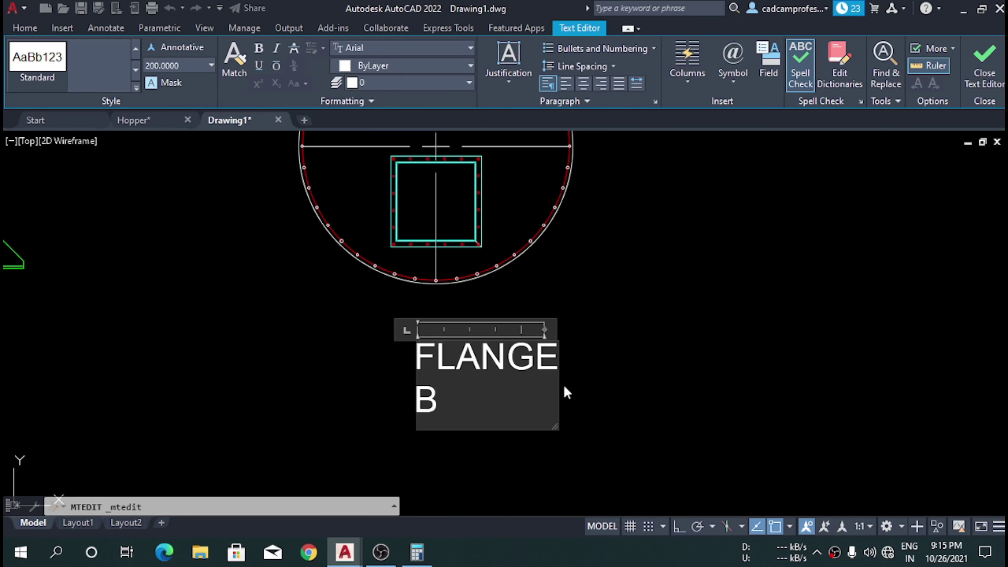
pyautogui.moveTo(557, 430)
pyautogui.mouseDown()
pyautogui.moveTo(634, 411)
pyautogui.moveTo(532, 341)
pyautogui.mouseUp()
pyautogui.click(581, 405)
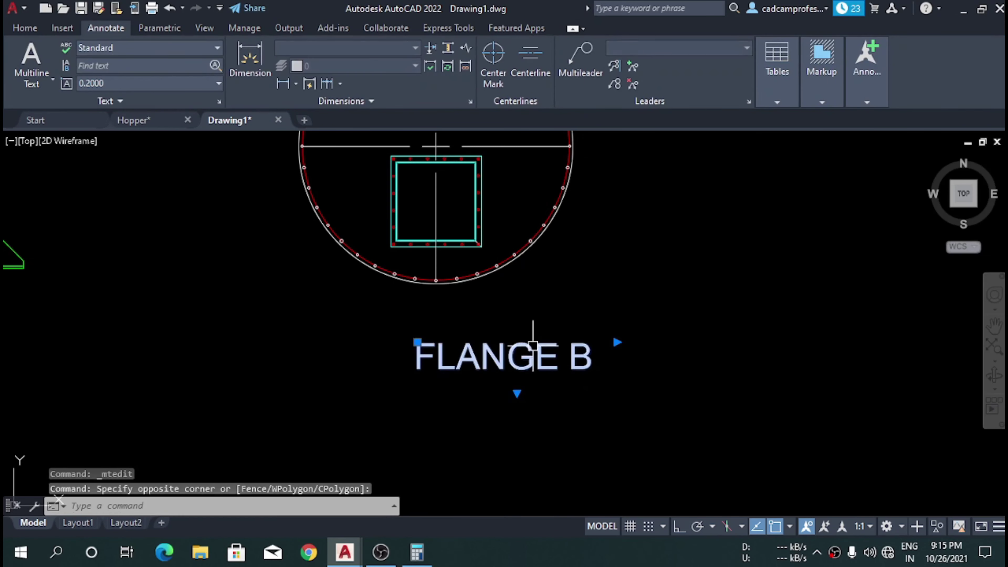
pyautogui.hotkey('ctrl', 'x')
pyautogui.hotkey('ctrl', 'v')
# - Paste another copy of the label beneath the small ring flange
pyautogui.click(356, 364)
pyautogui.click(524, 376)
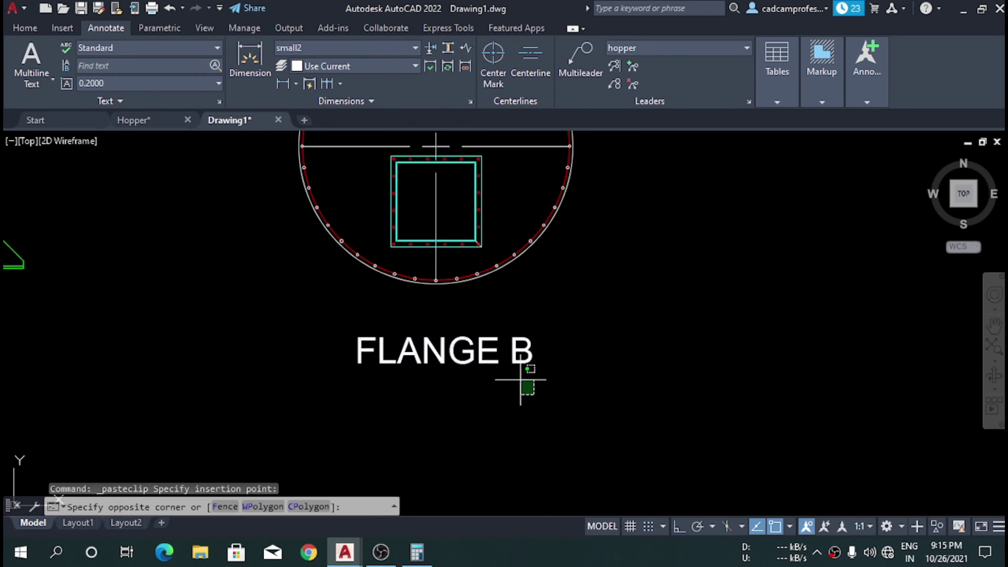
pyautogui.click(468, 352)
pyautogui.hotkey('ctrl', 'v')
pyautogui.scroll(-5, 401, 304)
pyautogui.scroll(2, 412, 355)
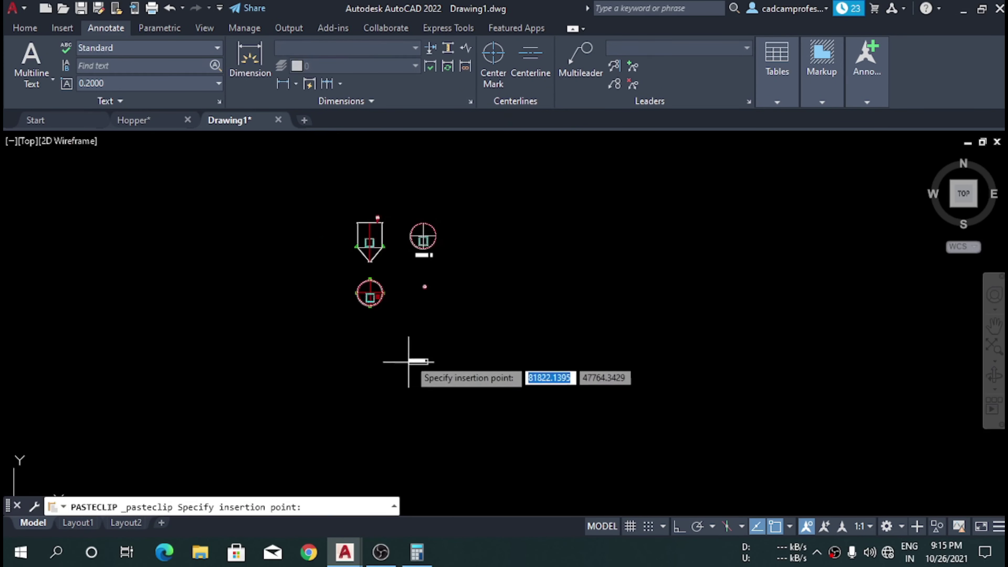
pyautogui.scroll(3, 419, 293)
pyautogui.click(430, 284)
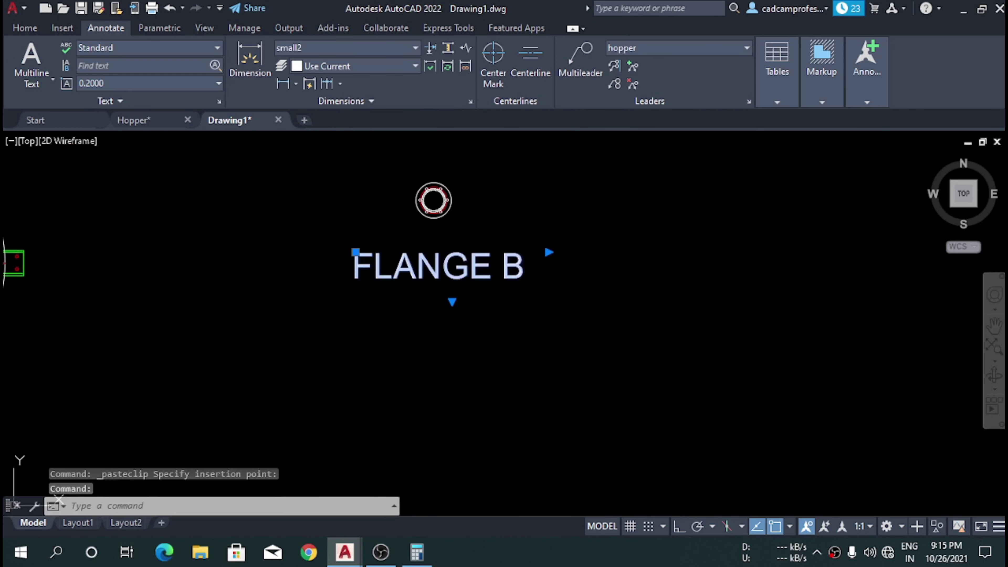
# - Edit the copied label to read FLANGE A over SCALE 3:1 and resize its text box
pyautogui.doubleClick(520, 270)
pyautogui.moveTo(529, 271); pyautogui.dragTo(504, 269)
pyautogui.write('A')
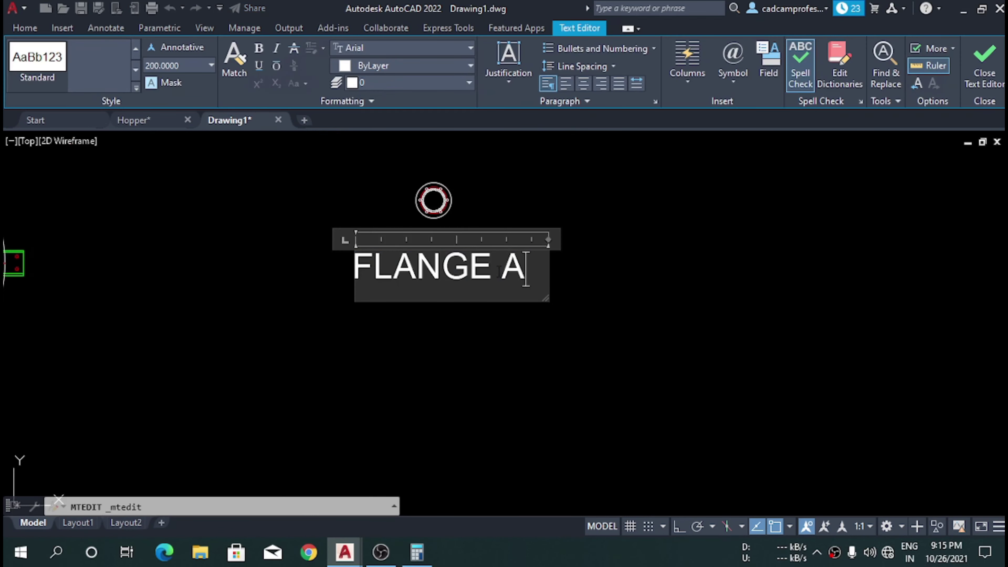
pyautogui.write('  SCALE 3:1')
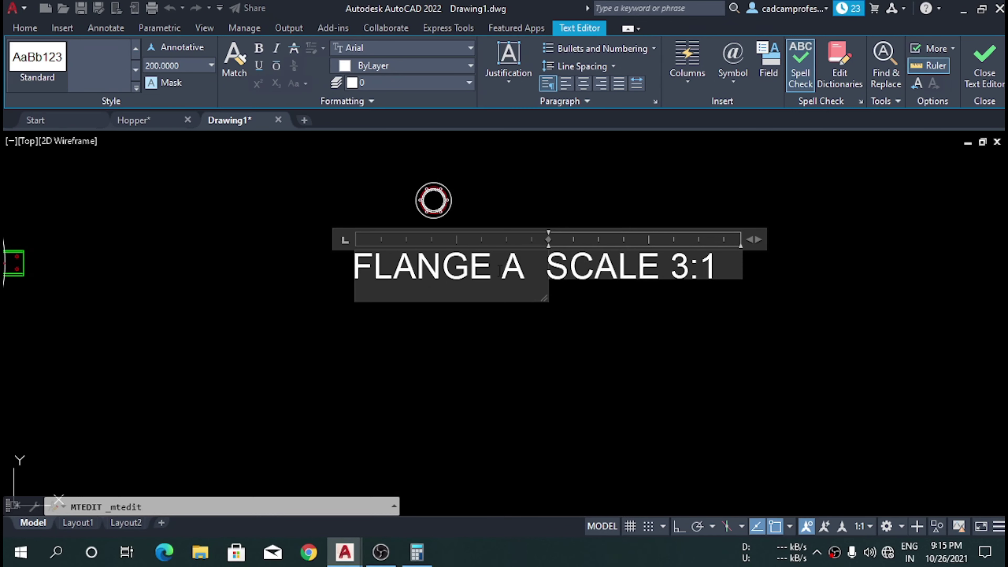
pyautogui.press('Return')
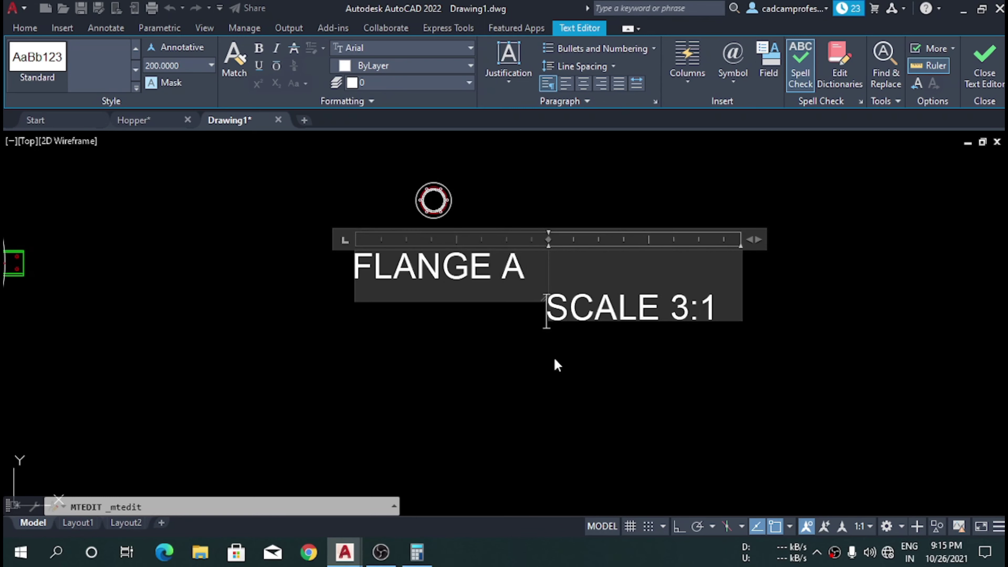
pyautogui.moveTo(538, 297); pyautogui.dragTo(550, 348)
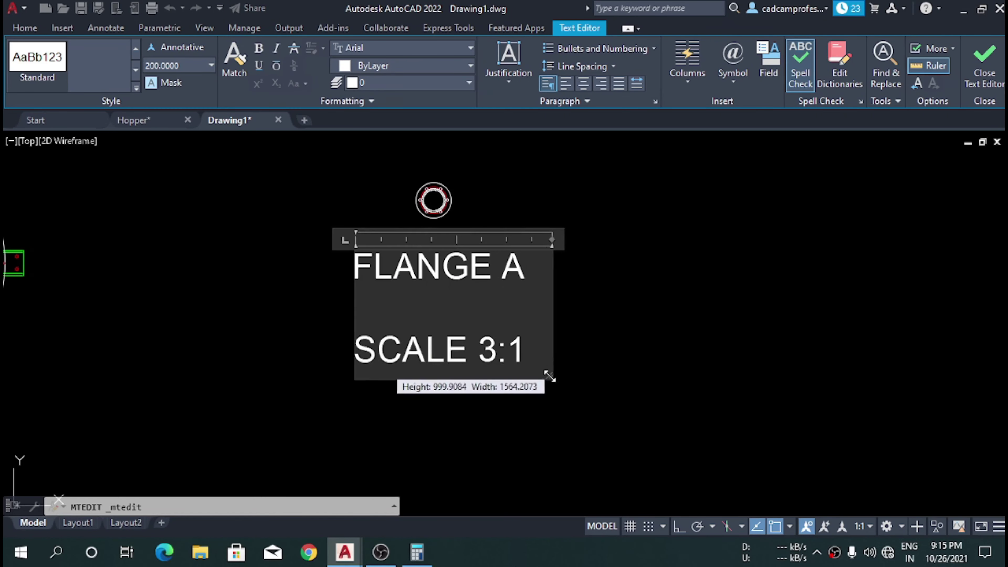
pyautogui.moveTo(551, 373); pyautogui.dragTo(553, 382)
pyautogui.press('BackSpace')
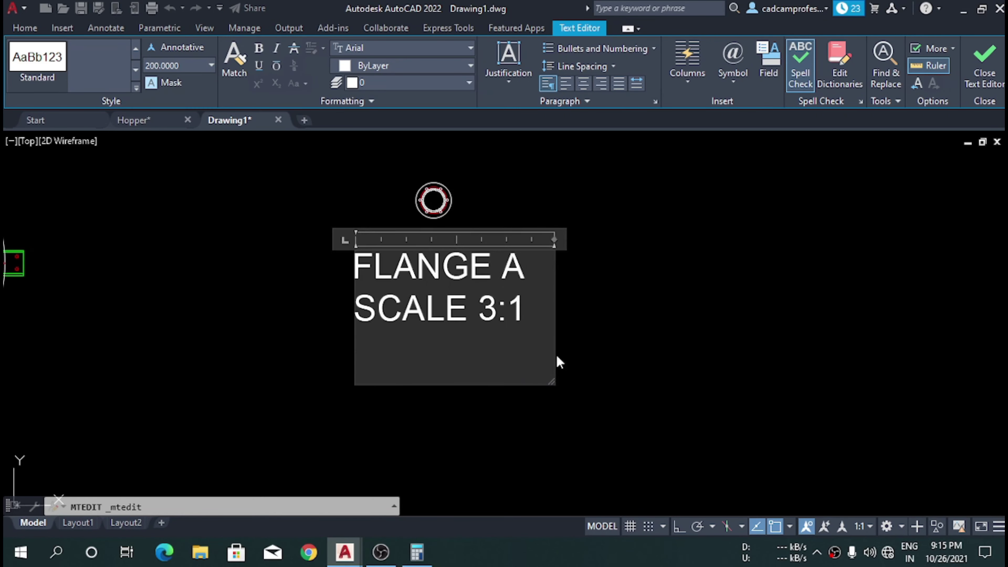
pyautogui.click(560, 362)
pyautogui.scroll(3, 429, 274)
pyautogui.click(343, 216)
# - Scale the small ring flange up by a factor of 3
pyautogui.click(492, 288)
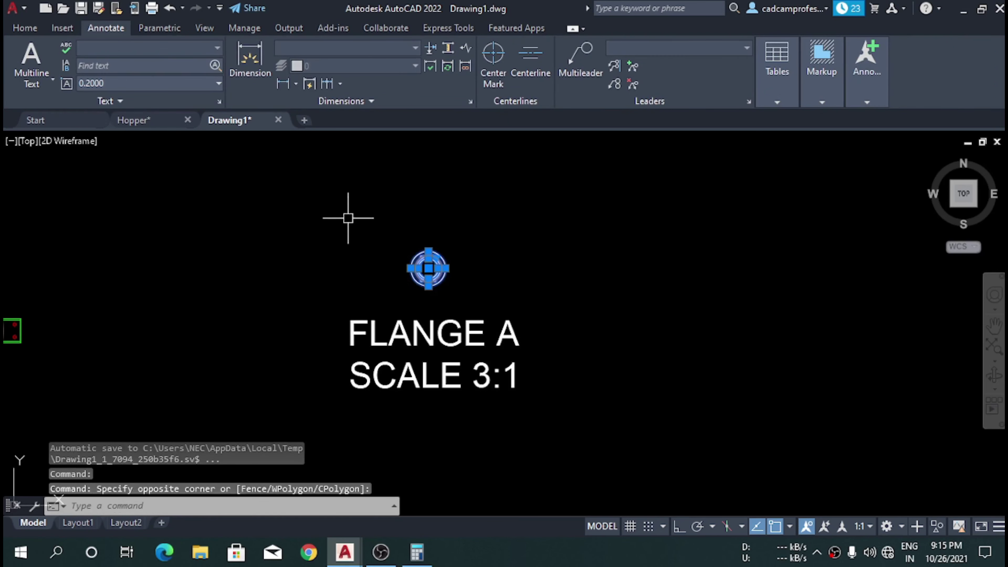
pyautogui.click(349, 218)
pyautogui.click(484, 287)
pyautogui.write('S')
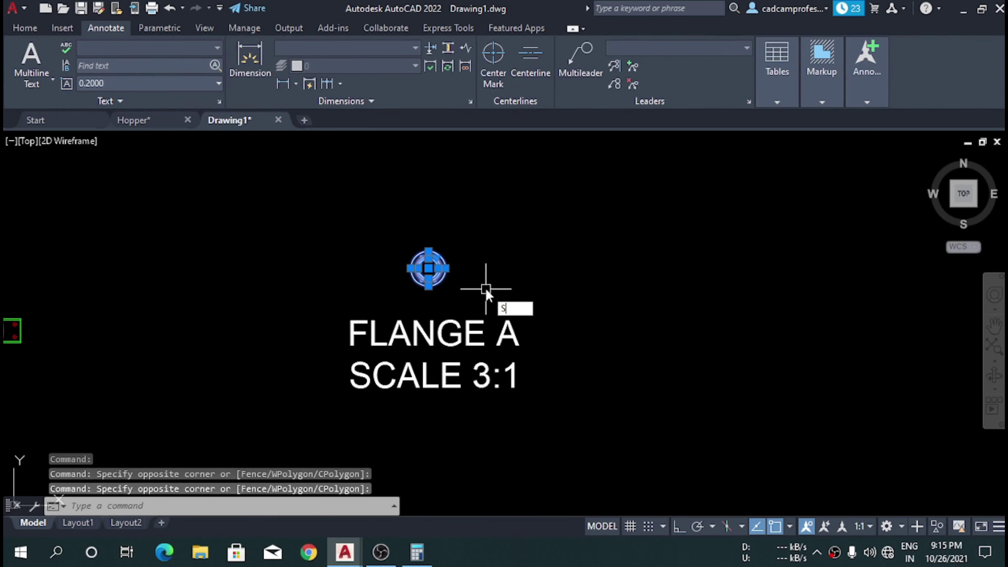
pyautogui.write('c')
pyautogui.press('Return')
pyautogui.scroll(5, 436, 297)
pyautogui.scroll(-2, 434, 338)
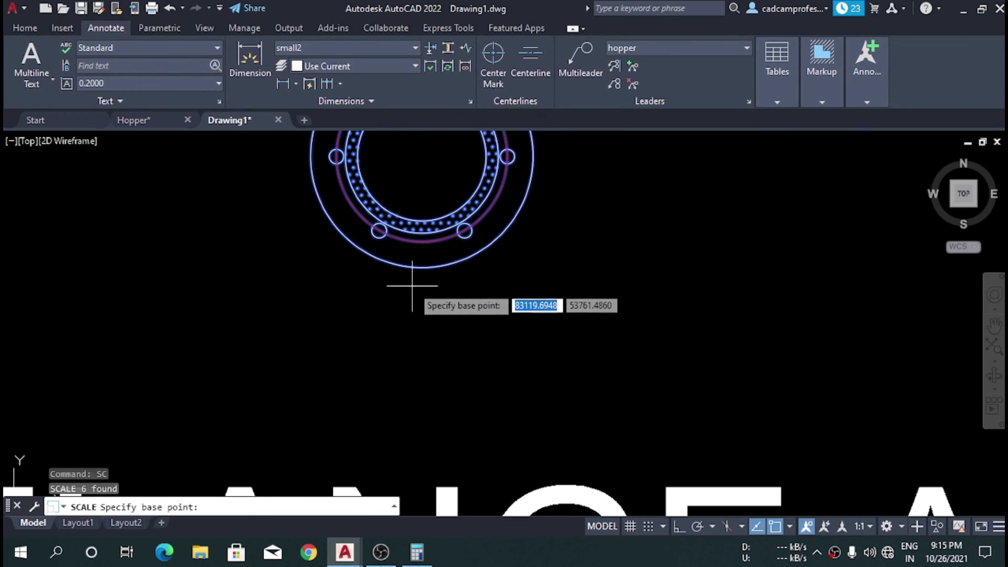
pyautogui.click(422, 267)
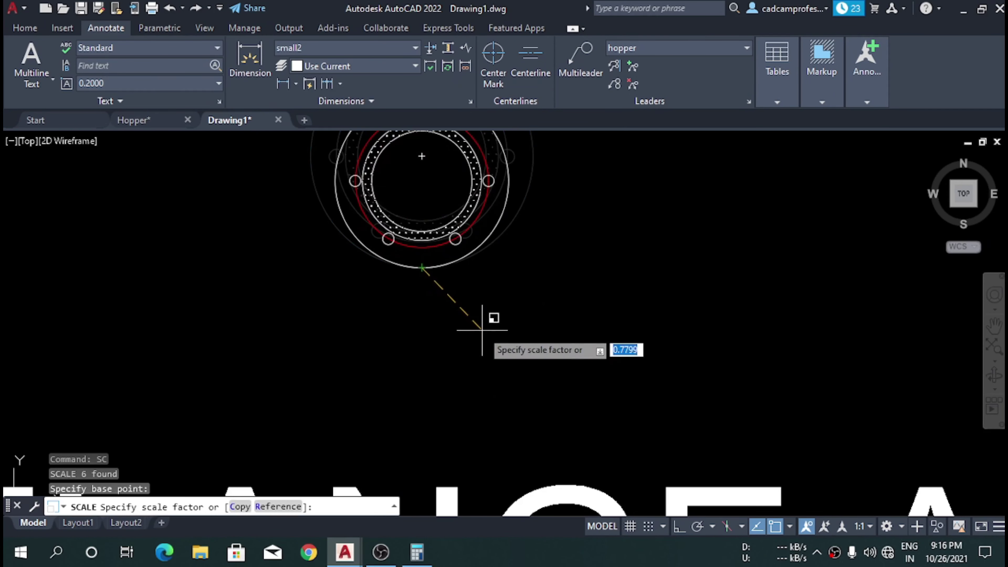
pyautogui.press('Return')
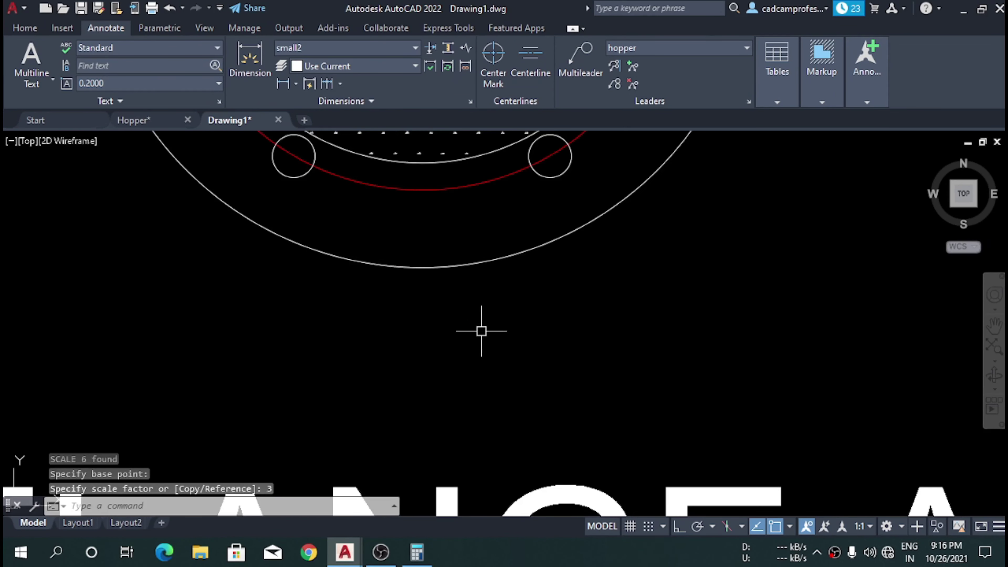
pyautogui.scroll(-2, 479, 331)
pyautogui.scroll(-4, 480, 331)
pyautogui.scroll(5, 484, 282)
pyautogui.scroll(-5, 439, 234)
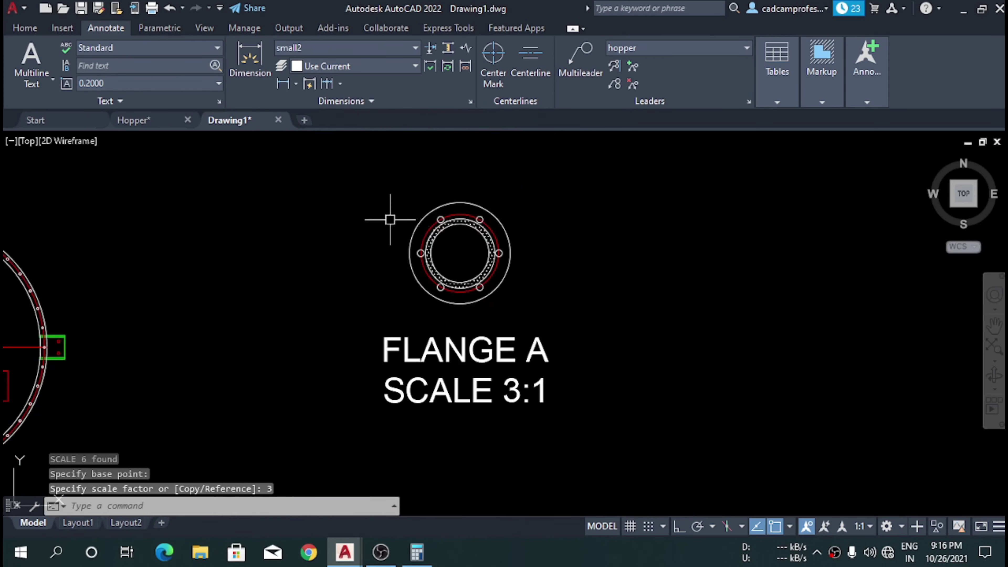
# - Move the FLANGE A label so it sits centred under the enlarged flange
pyautogui.click(367, 196)
pyautogui.click(519, 294)
pyautogui.scroll(-3, 516, 377)
pyautogui.scroll(6, 500, 375)
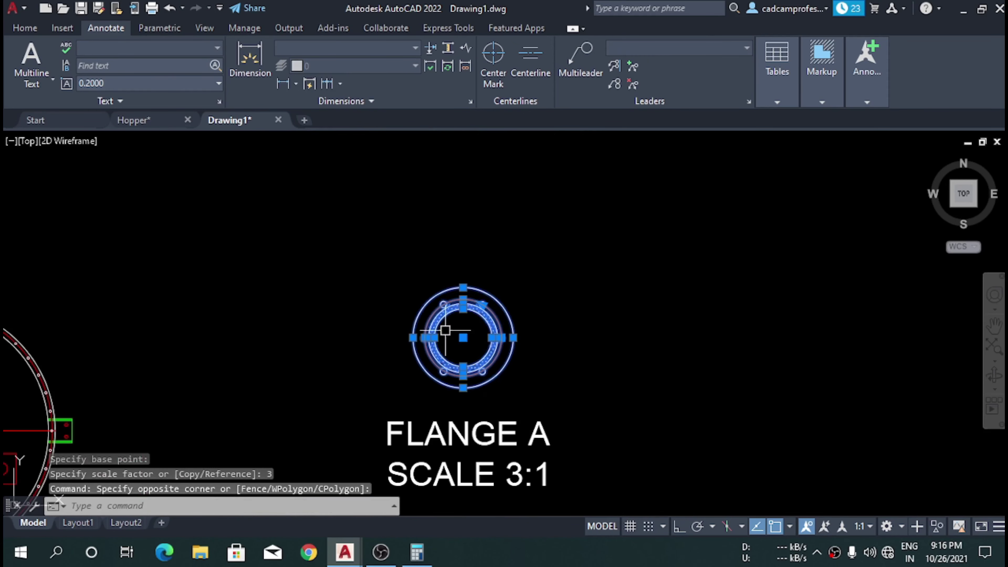
pyautogui.write('m')
pyautogui.press('Return')
pyautogui.scroll(-3, 389, 229)
pyautogui.press('Escape')
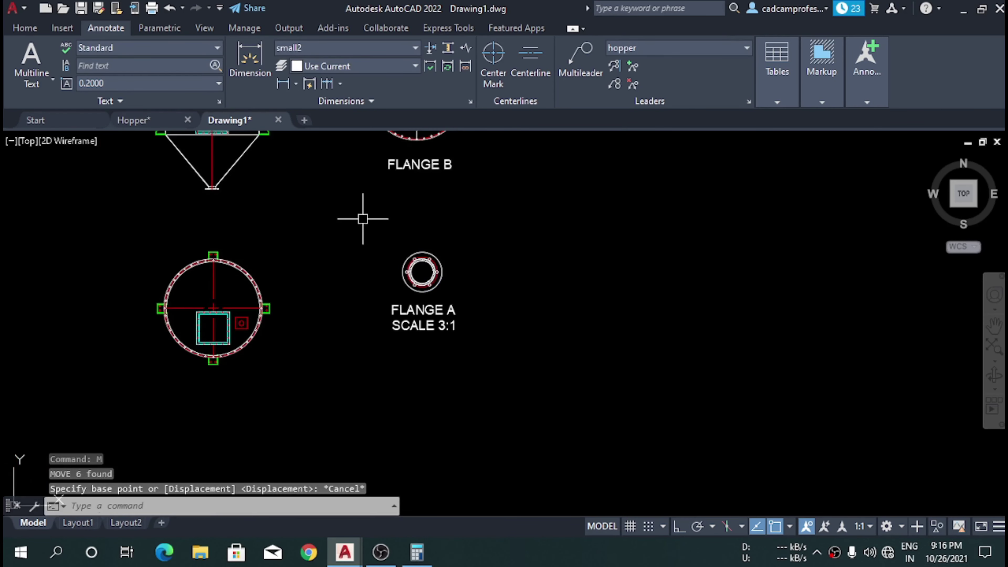
pyautogui.press('Return')
pyautogui.click(540, 344)
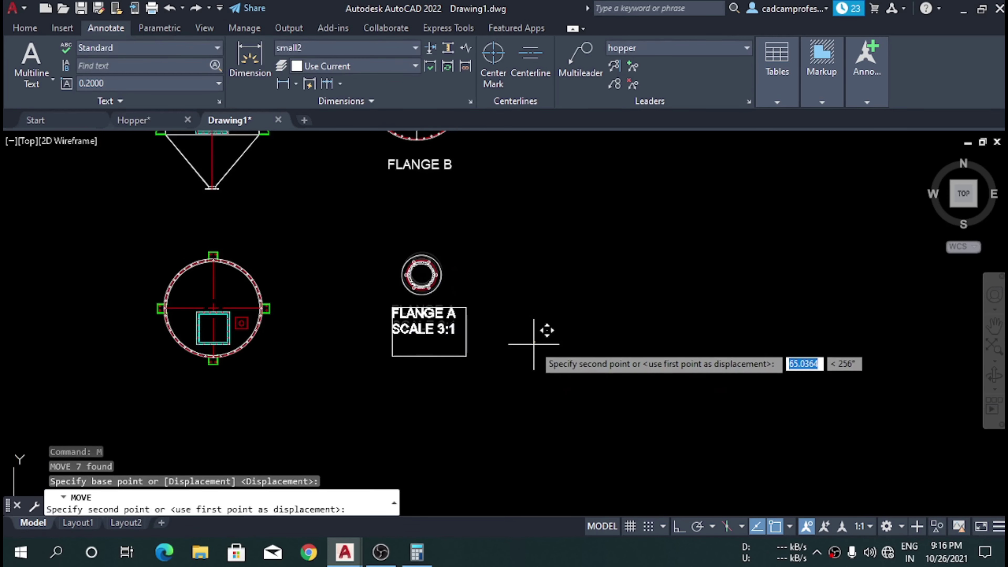
pyautogui.click(533, 343)
pyautogui.scroll(-3, 491, 368)
pyautogui.scroll(2, 419, 229)
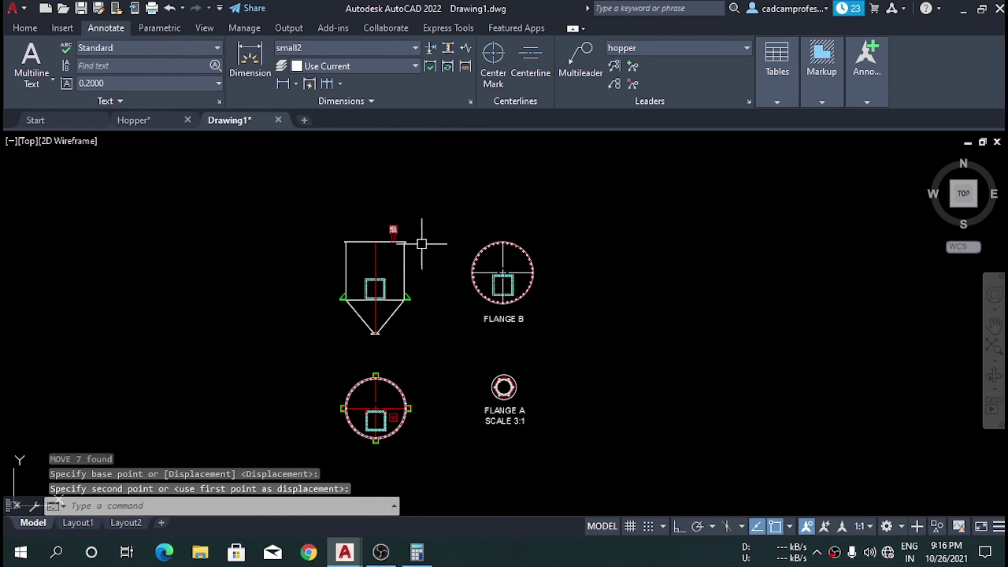
# - Switch to the Hopper drawing, then back to Drawing1
pyautogui.click(153, 126)
pyautogui.scroll(5, 516, 377)
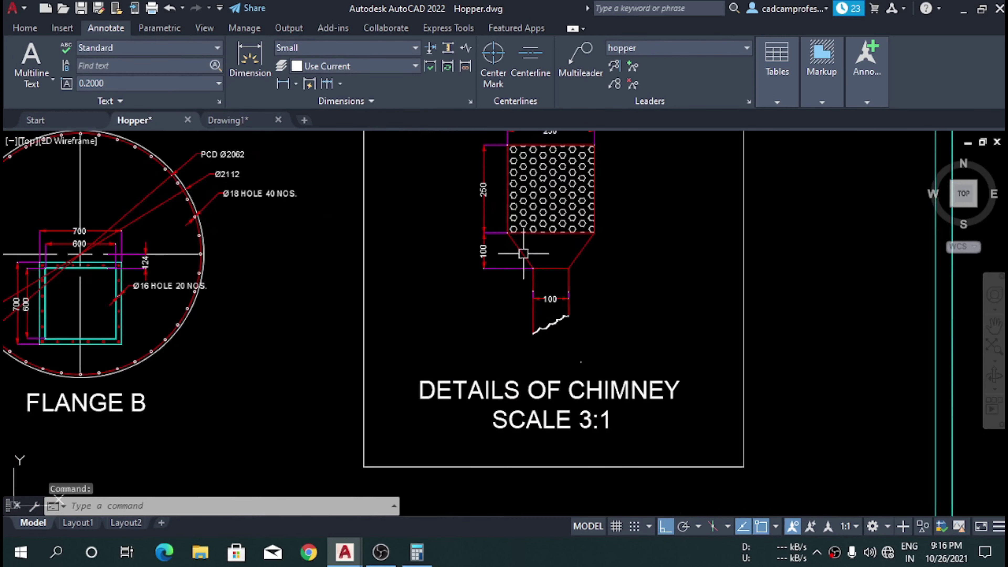
pyautogui.scroll(-1, 563, 391)
pyautogui.scroll(3, 528, 415)
pyautogui.scroll(-2, 556, 413)
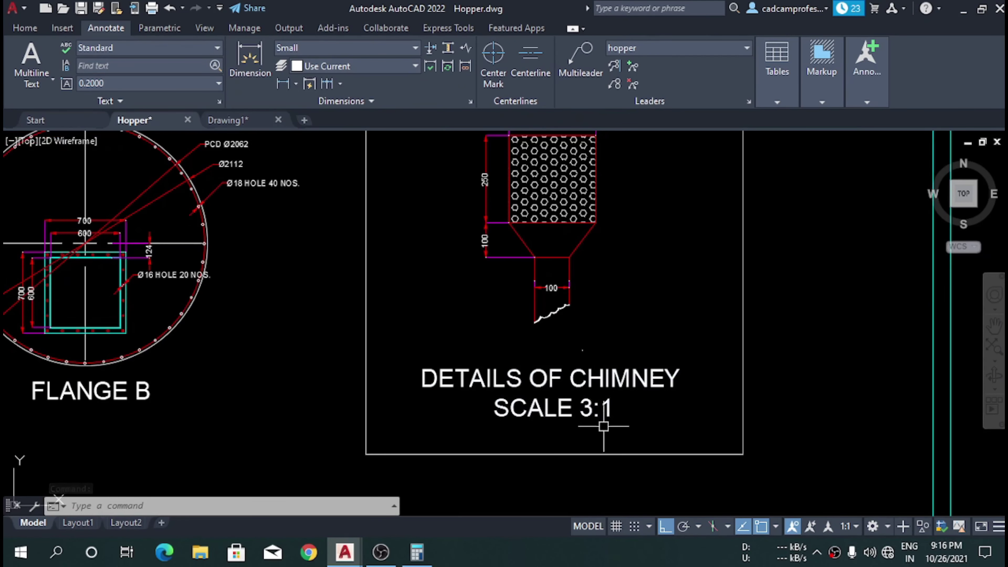
pyautogui.click(240, 126)
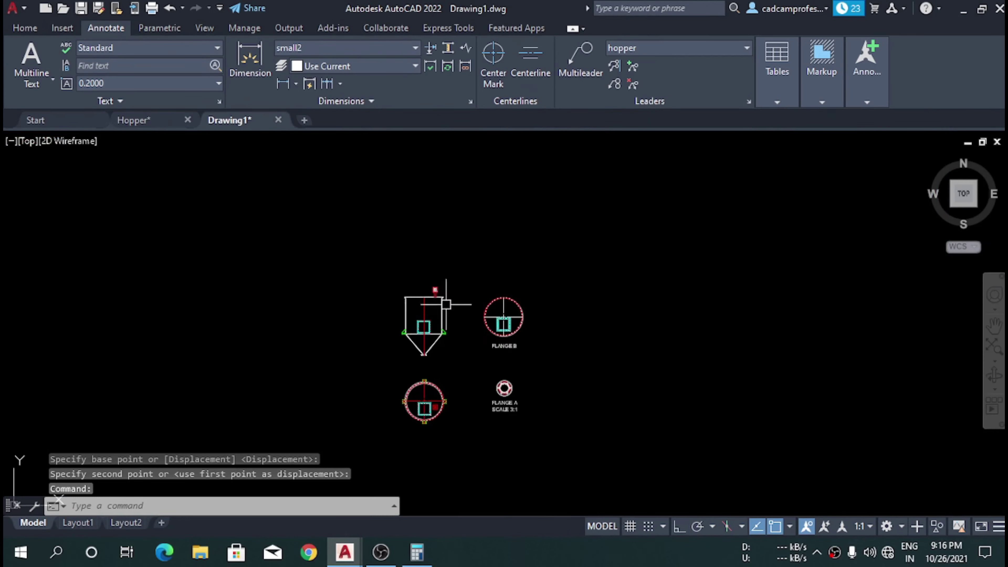
# - Copy the chimney detail and paste it to the right of FLANGE B
pyautogui.scroll(3, 439, 286)
pyautogui.scroll(3, 350, 249)
pyautogui.scroll(-2, 350, 249)
pyautogui.click(303, 225)
pyautogui.click(484, 331)
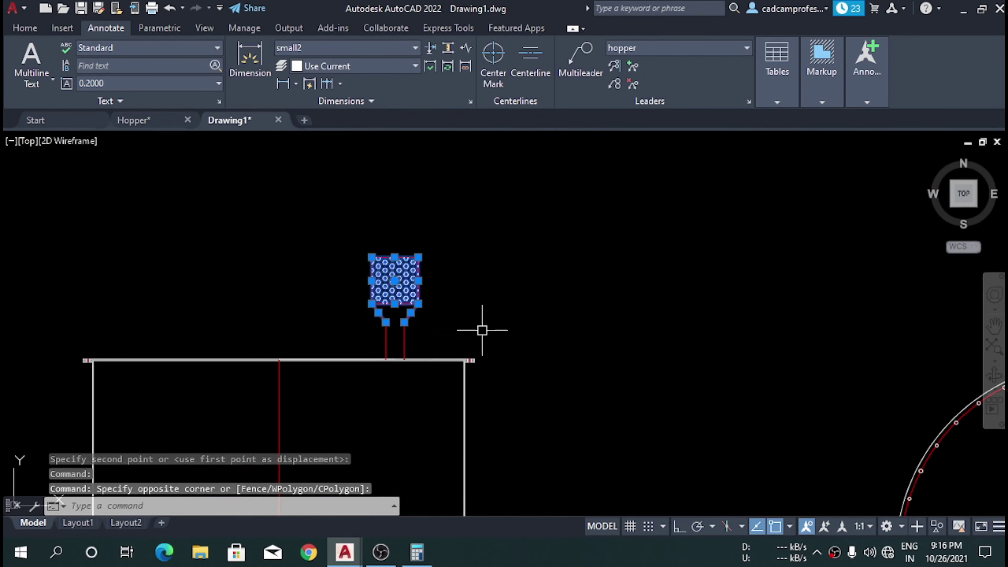
pyautogui.click(352, 244)
pyautogui.hotkey('ctrl', 'c')
pyautogui.scroll(-5, 239, 278)
pyautogui.hotkey('ctrl', 'v')
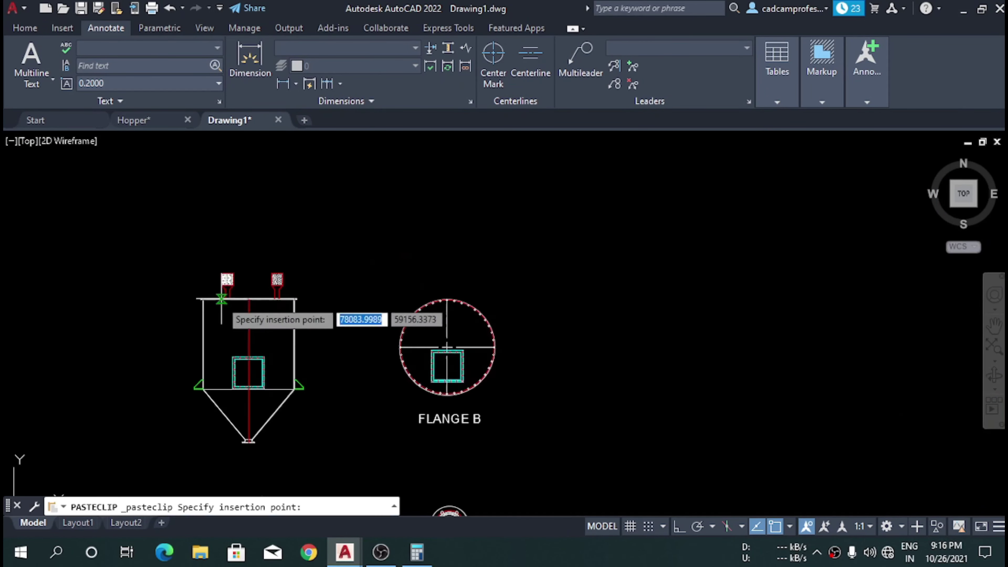
pyautogui.click(619, 305)
# - Scale the pasted chimney by 3 about its bottom point
pyautogui.click(723, 388)
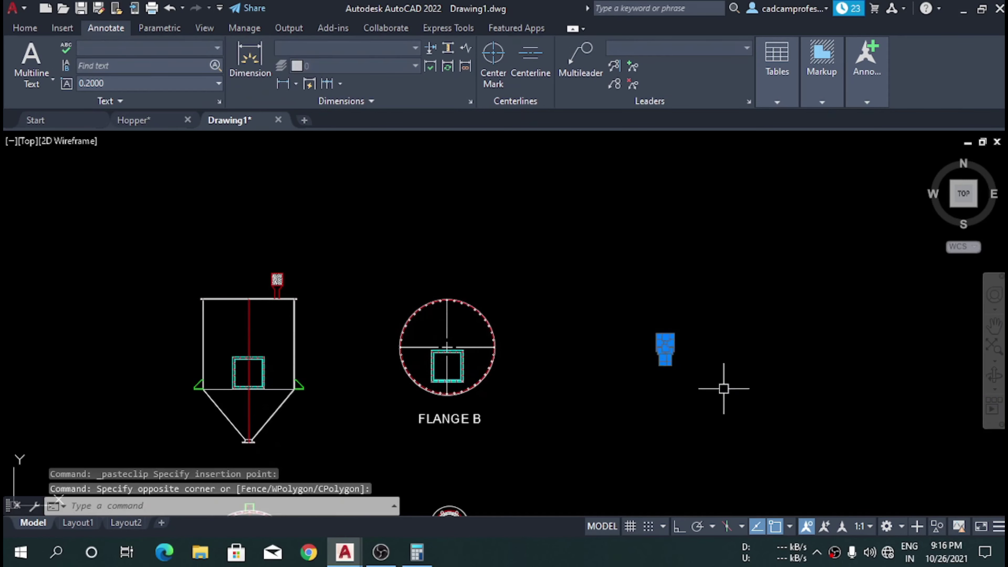
pyautogui.write('Sc')
pyautogui.press('Return')
pyautogui.scroll(4, 674, 375)
pyautogui.click(647, 343)
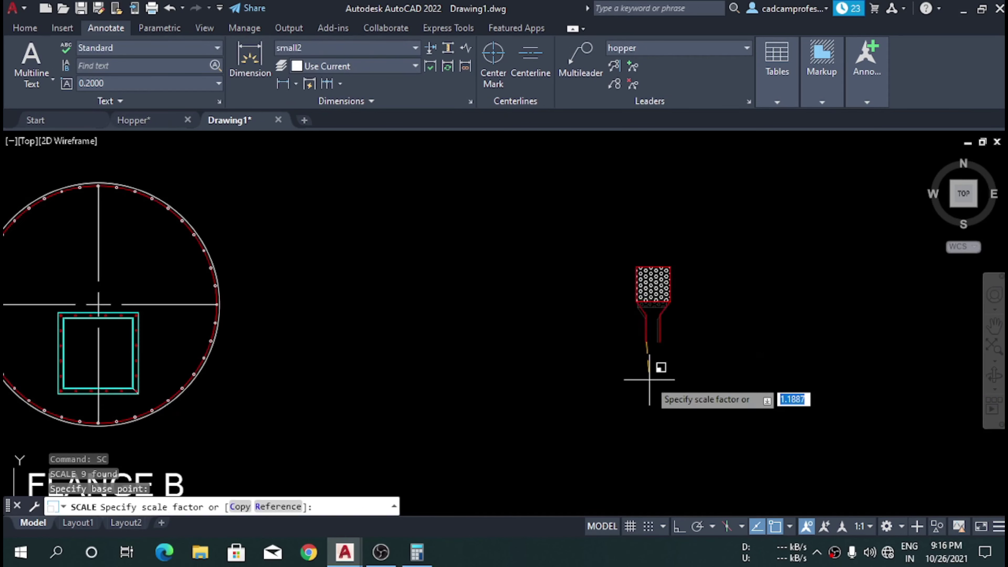
pyautogui.write('3')
pyautogui.press('Return')
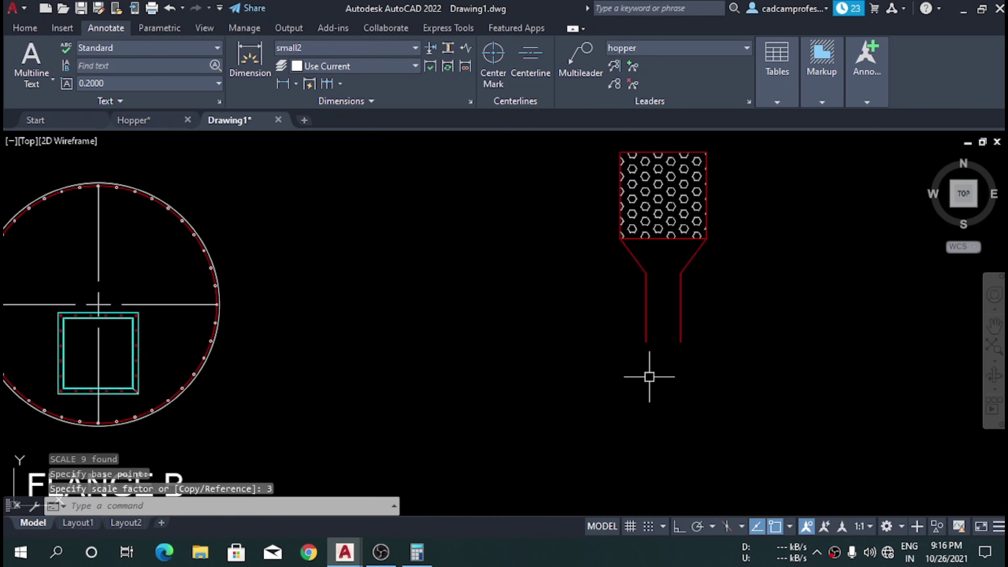
pyautogui.scroll(-3, 563, 215)
# - Move the enlarged chimney into position, checking the Hopper drawing for reference
pyautogui.click(579, 243)
pyautogui.click(734, 399)
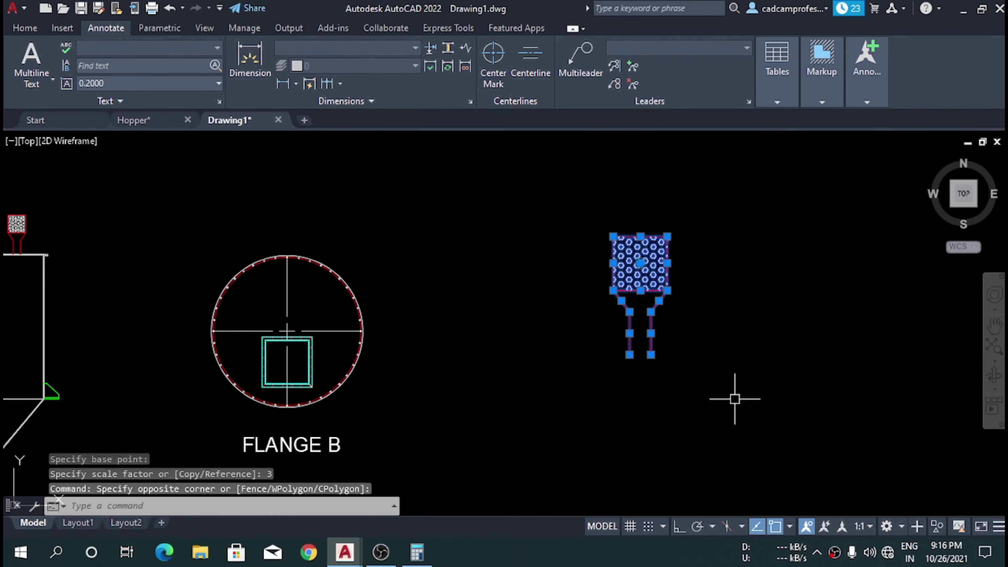
pyautogui.write('m')
pyautogui.press('Return')
pyautogui.click(718, 336)
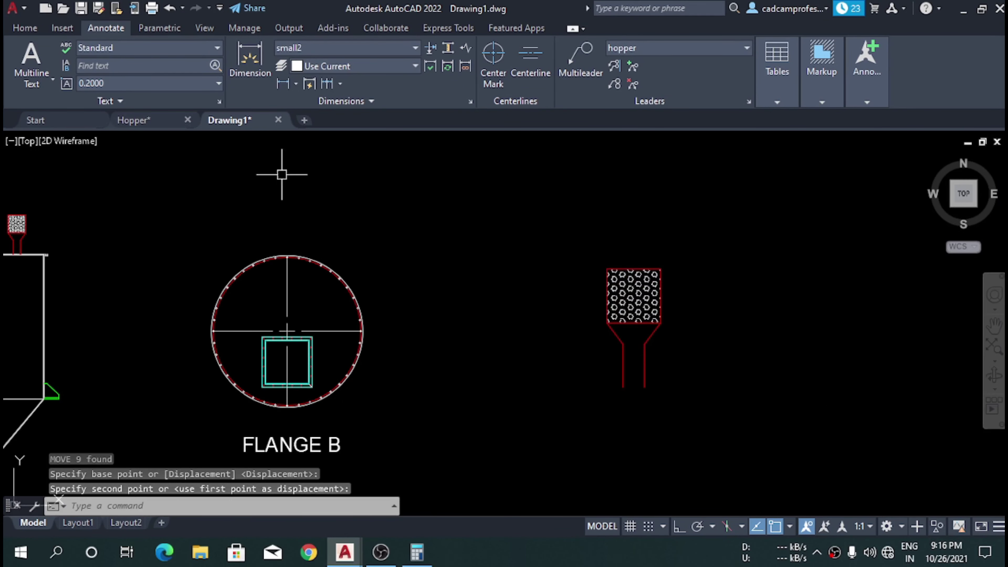
pyautogui.click(144, 126)
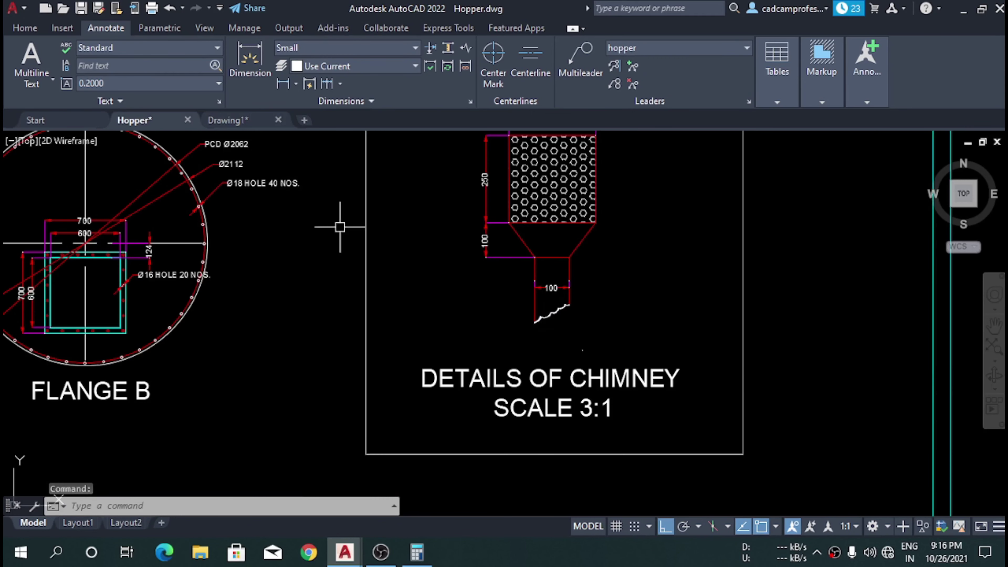
pyautogui.click(228, 120)
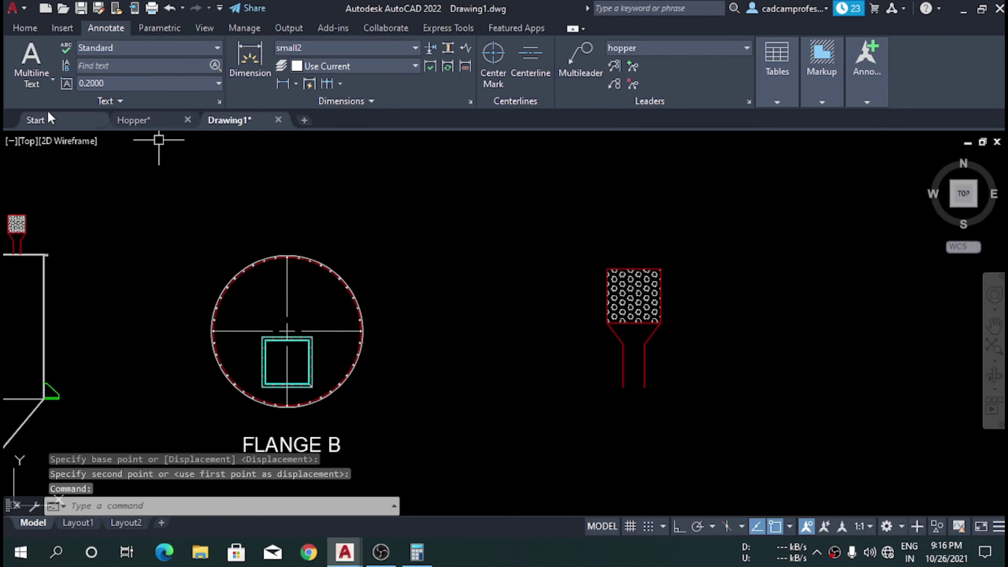
pyautogui.click(25, 28)
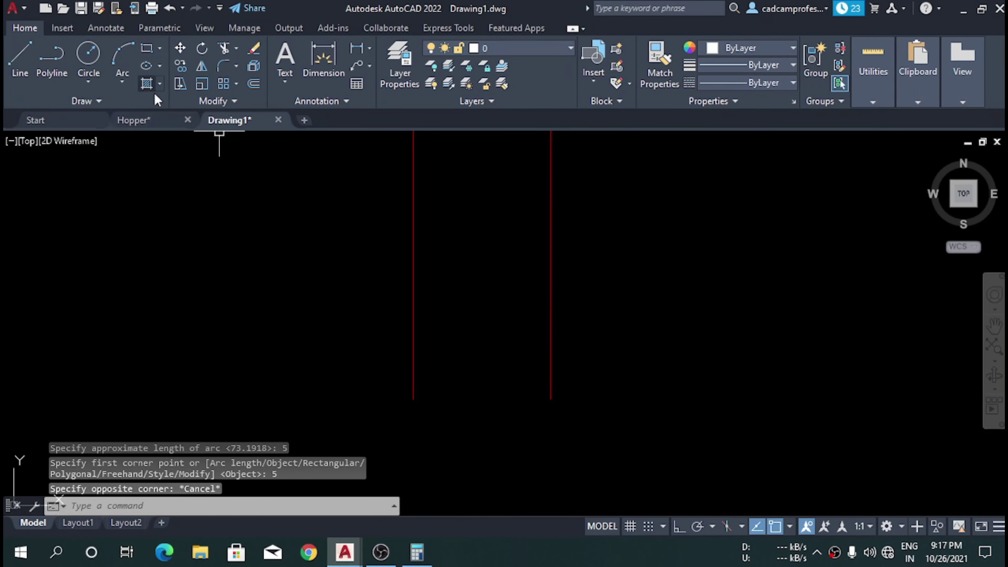
# - Draw a freehand revision-cloud break curve across the chimney stem's bottom
pyautogui.click(111, 101)
pyautogui.click(119, 137)
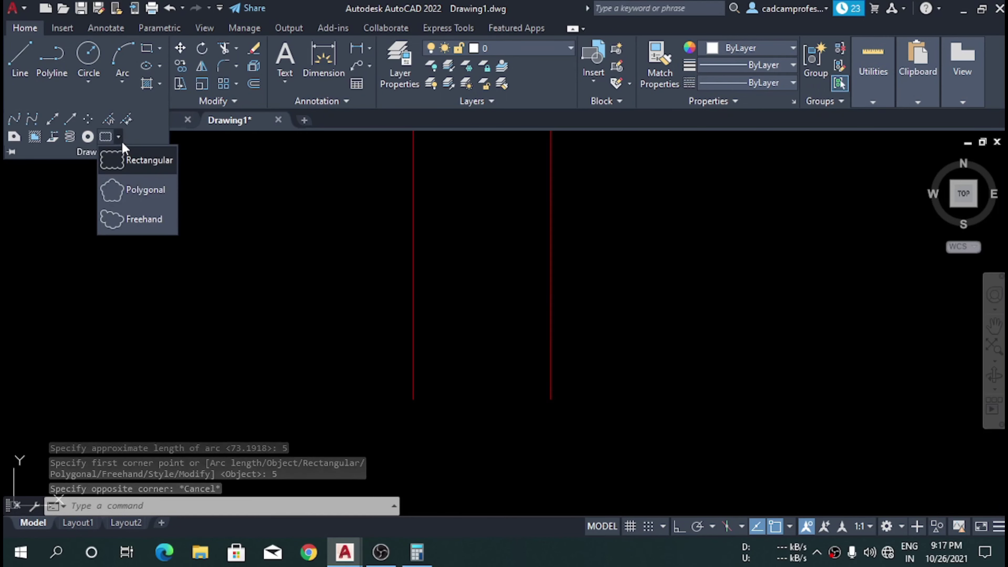
pyautogui.click(135, 219)
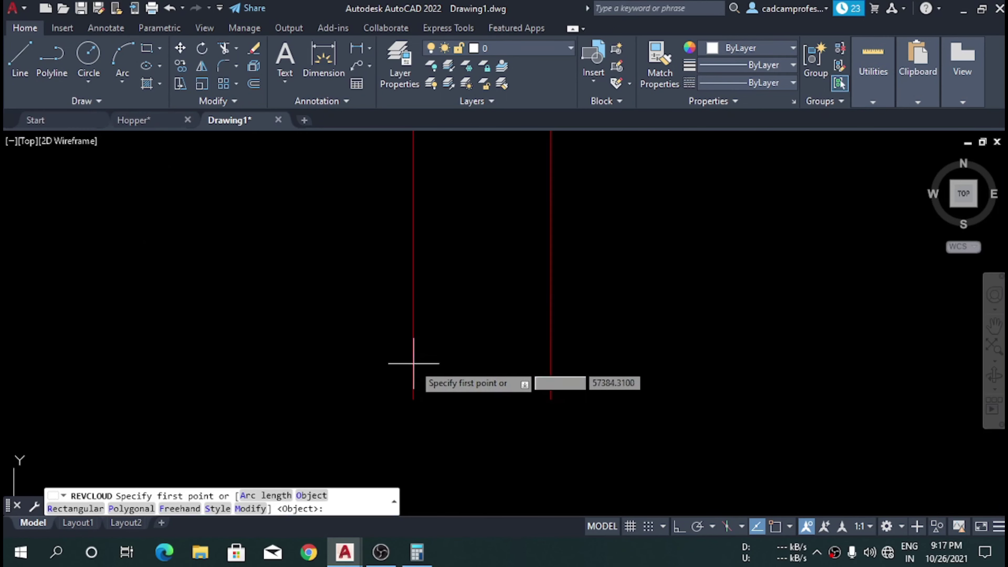
pyautogui.scroll(5, 423, 405)
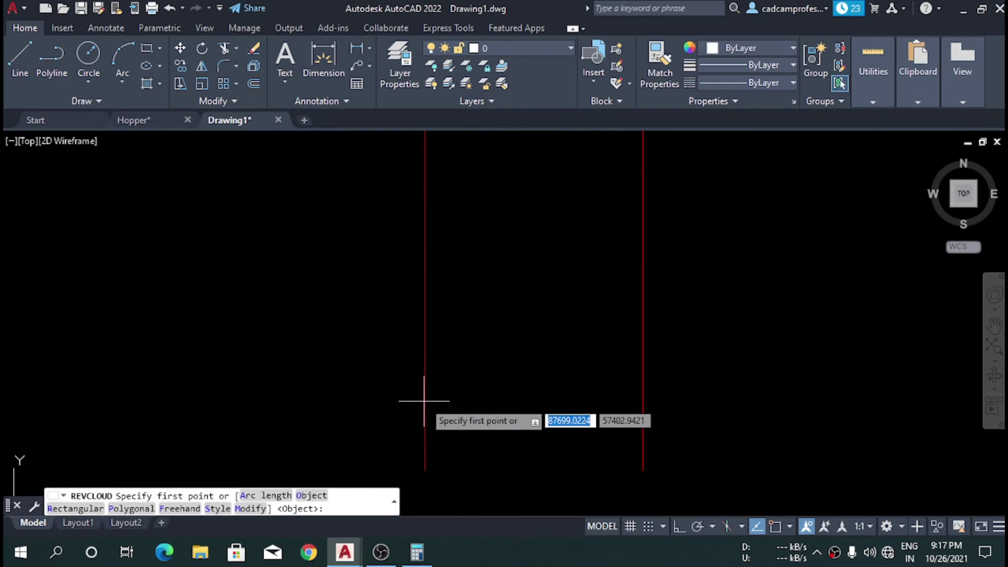
pyautogui.click(417, 405)
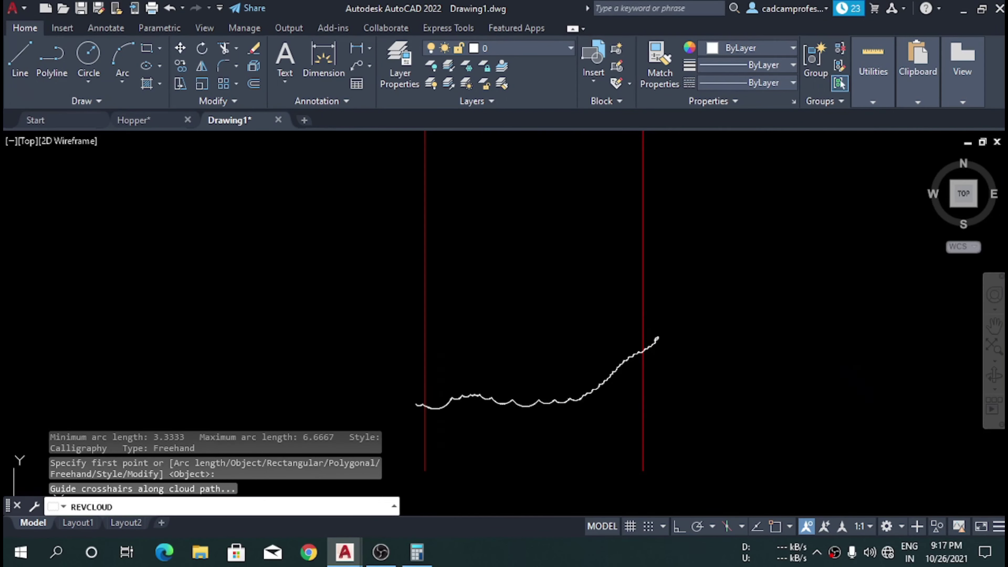
pyautogui.press('Escape')
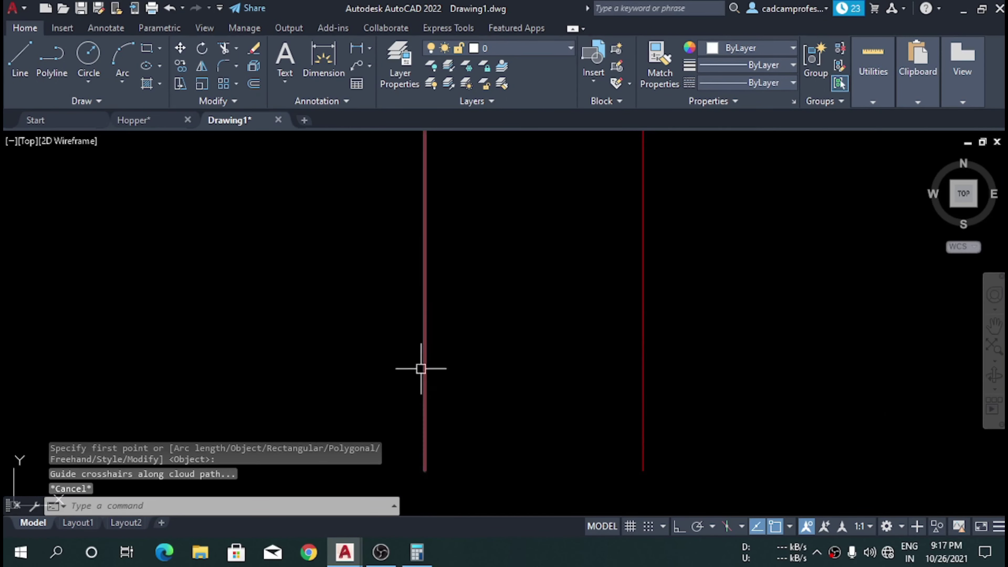
pyautogui.press('Return')
pyautogui.click(405, 398)
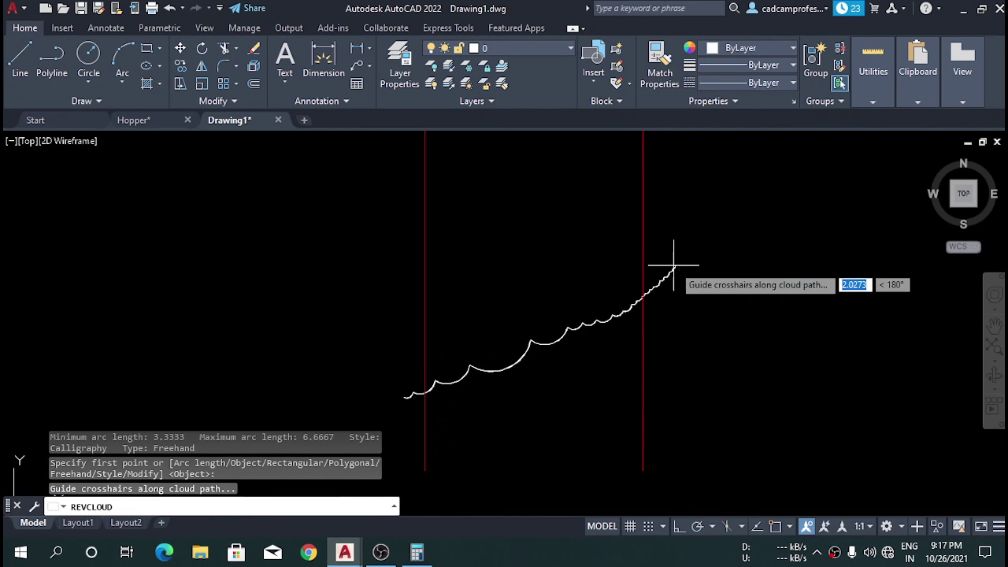
pyautogui.press('Return')
# - Fence-trim the stem side lines below the break curve and the curve's overhanging end
pyautogui.press('Return')
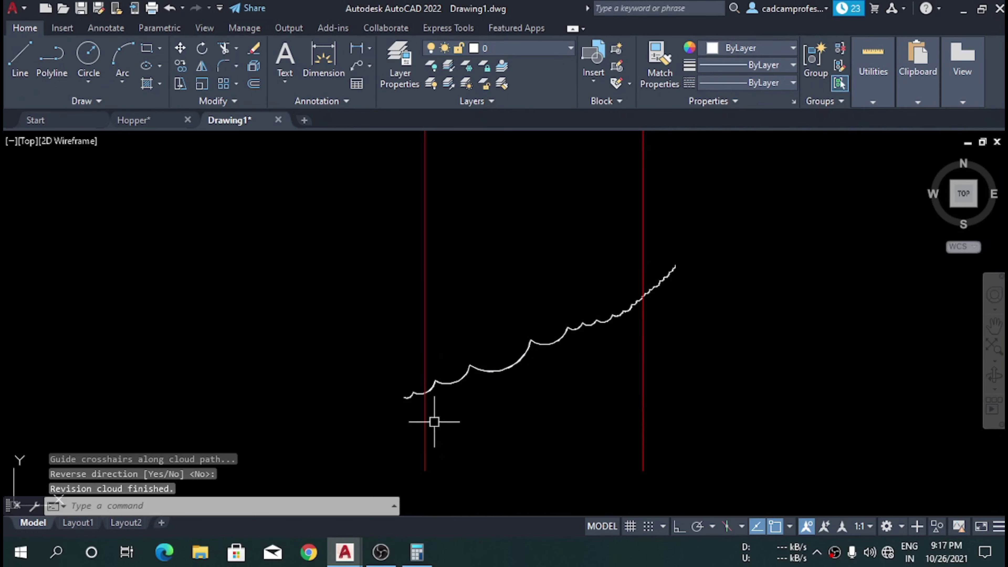
pyautogui.write('tr')
pyautogui.press('Return')
pyautogui.click(698, 379)
pyautogui.click(411, 409)
pyautogui.press('Return')
pyautogui.scroll(4, 678, 292)
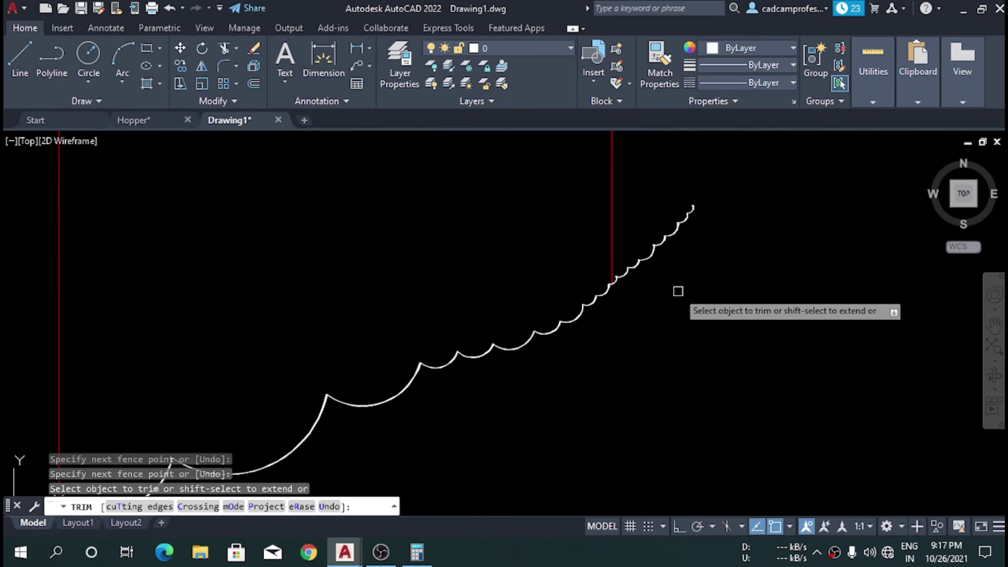
pyautogui.scroll(-2, 678, 291)
pyautogui.scroll(3, 705, 205)
pyautogui.click(691, 188)
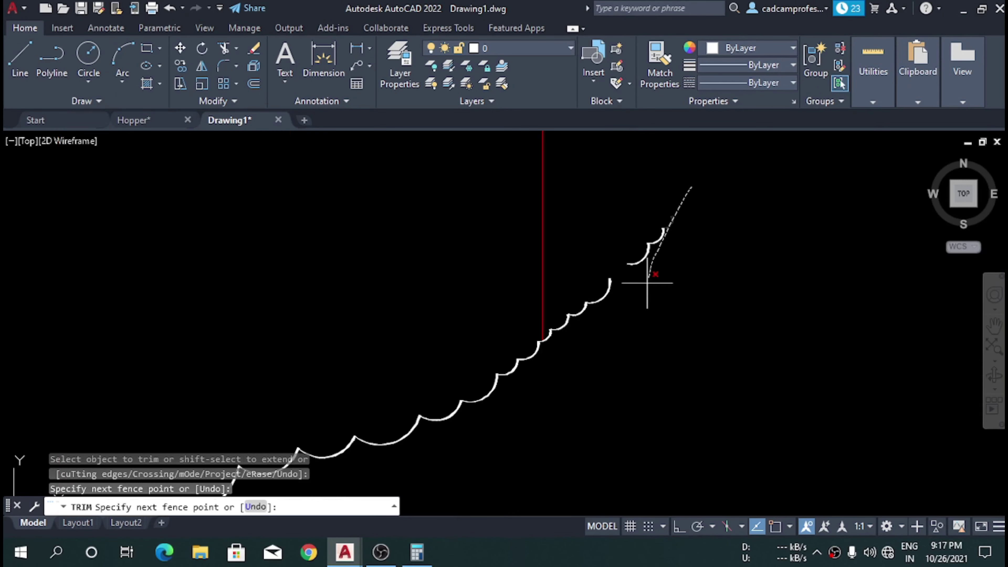
pyautogui.click(646, 283)
pyautogui.press('Return')
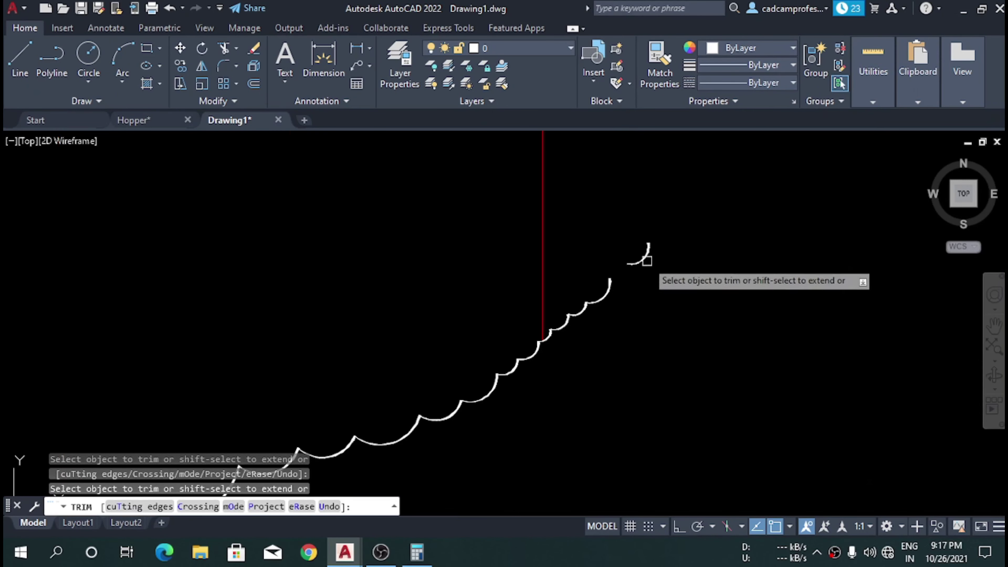
pyautogui.press('Return')
# - Trim the break curve beyond the stem's right side line
pyautogui.press('Return')
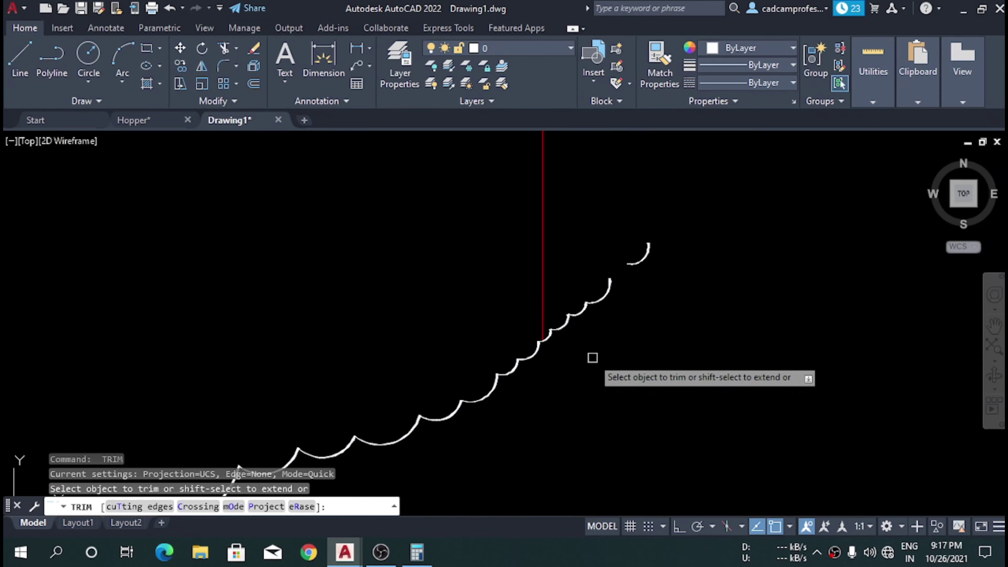
pyautogui.write('T')
pyautogui.press('Return')
pyautogui.click(542, 286)
pyautogui.press('Return')
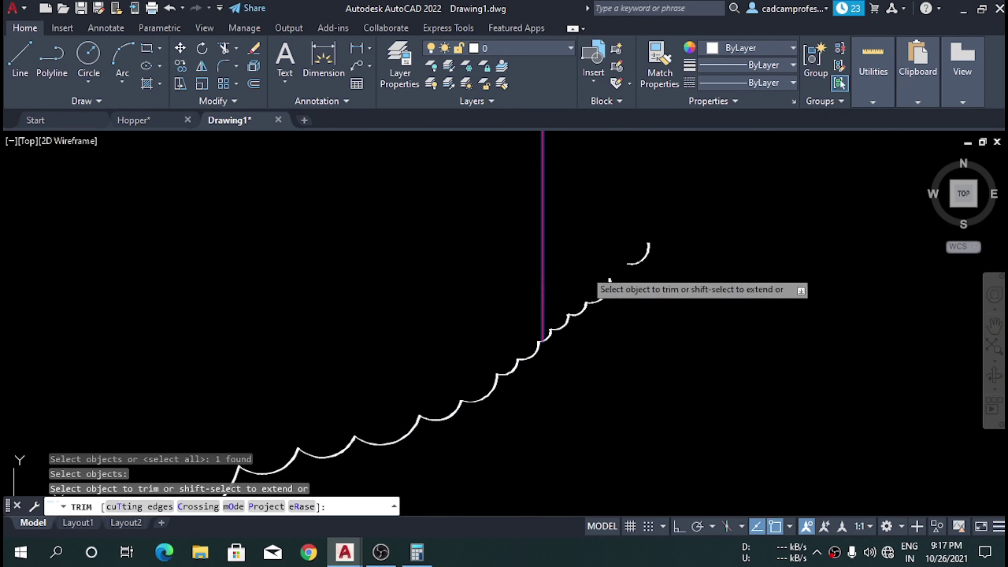
pyautogui.moveTo(570, 347); pyautogui.dragTo(617, 336)
pyautogui.press('Return')
pyautogui.scroll(-2, 619, 266)
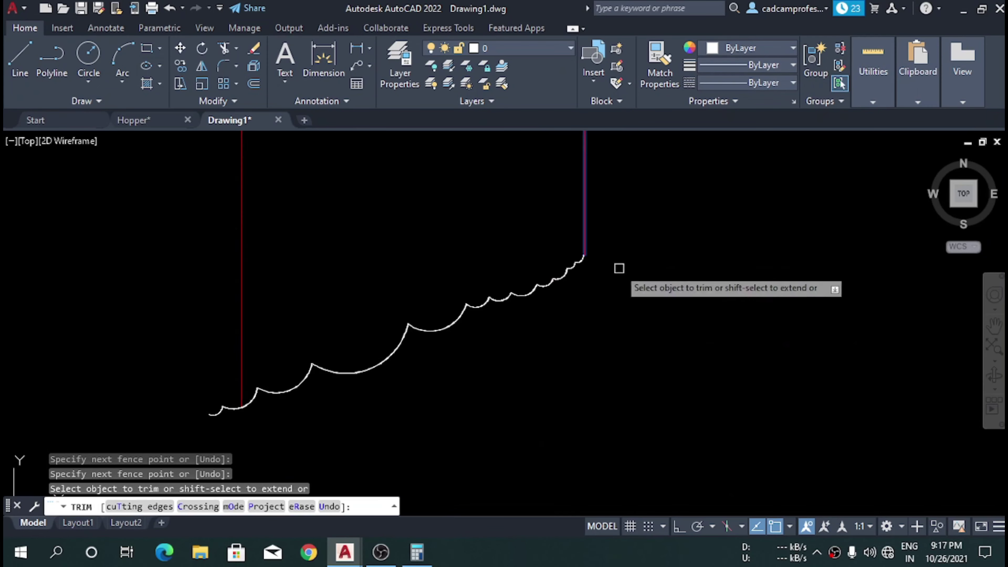
pyautogui.scroll(-2, 503, 367)
pyautogui.scroll(4, 503, 367)
# - Trim the break curve beyond the stem's left side line
pyautogui.press('Return')
pyautogui.press('Return')
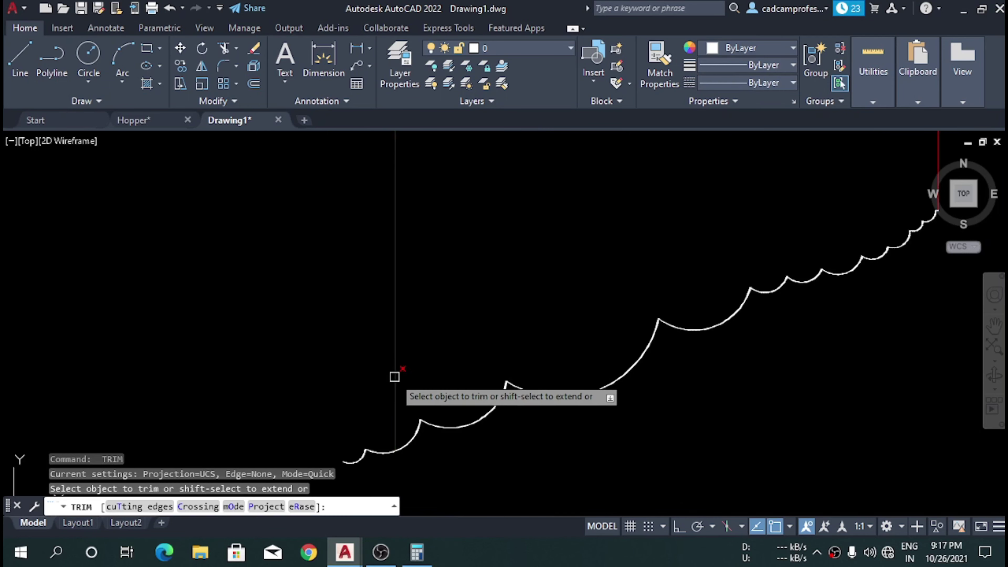
pyautogui.write('T')
pyautogui.press('Return')
pyautogui.click(392, 369)
pyautogui.press('Return')
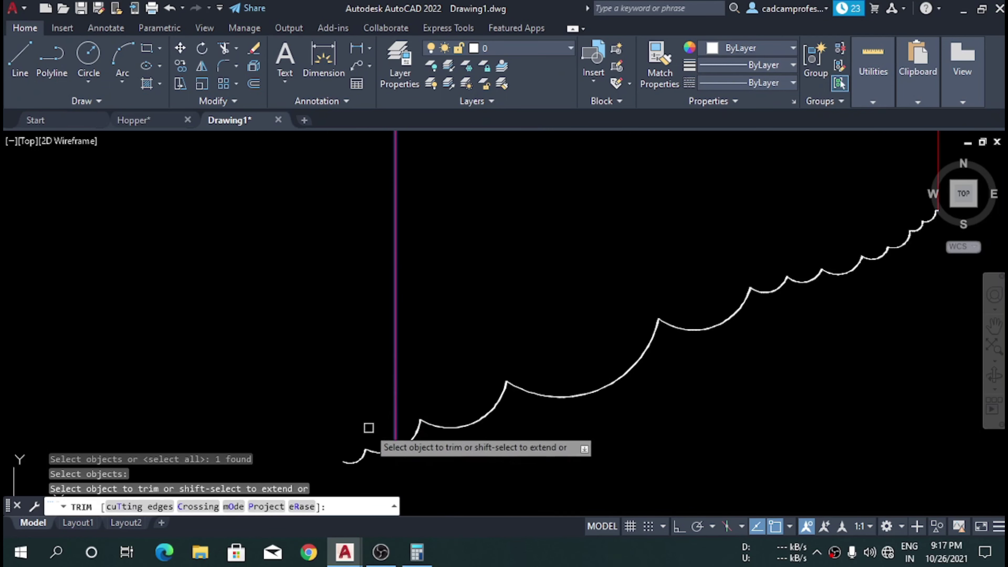
pyautogui.moveTo(366, 425); pyautogui.dragTo(348, 468)
pyautogui.scroll(-3, 369, 325)
pyautogui.scroll(-4, 369, 324)
# - End the trim and switch to the Drawing1 drawing
pyautogui.press('Escape')
pyautogui.scroll(-2, 492, 284)
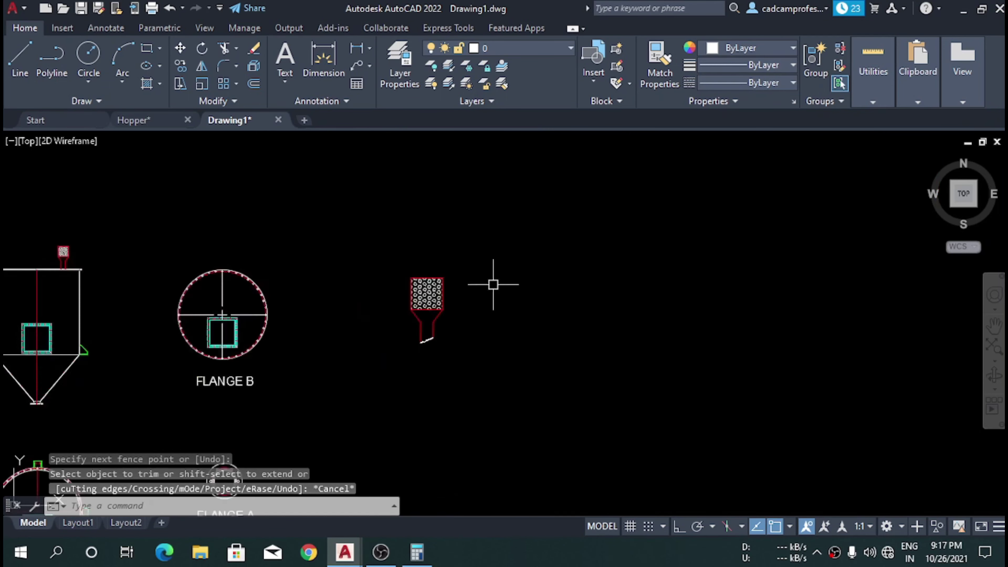
pyautogui.scroll(2, 466, 285)
pyautogui.scroll(-2, 484, 246)
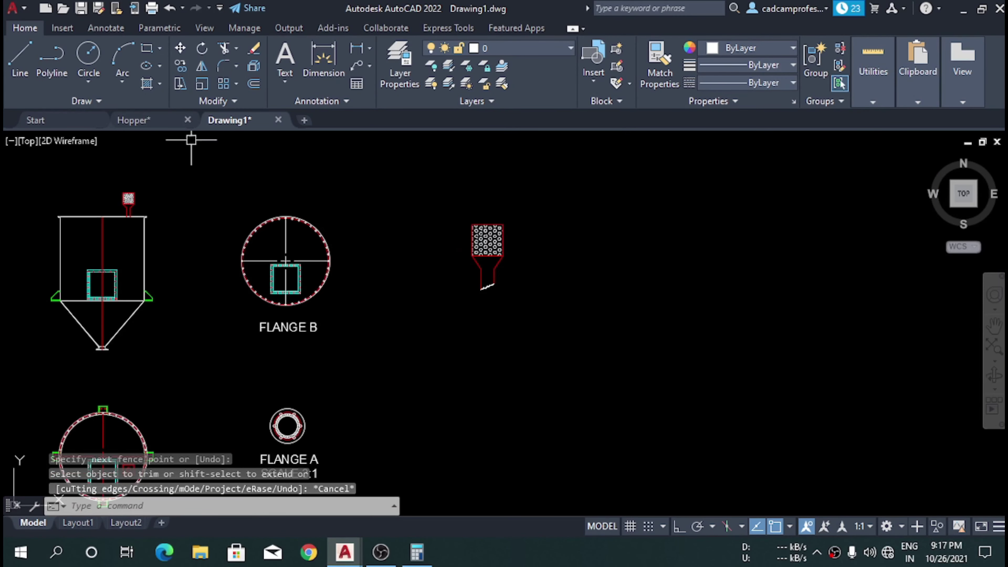
pyautogui.scroll(-5, 540, 337)
pyautogui.scroll(5, 539, 337)
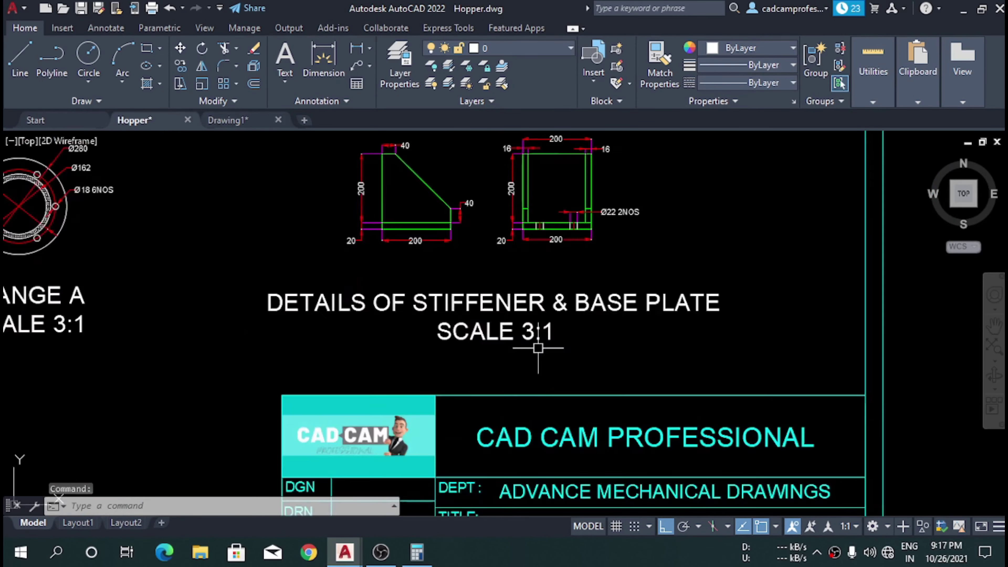
pyautogui.scroll(2, 473, 320)
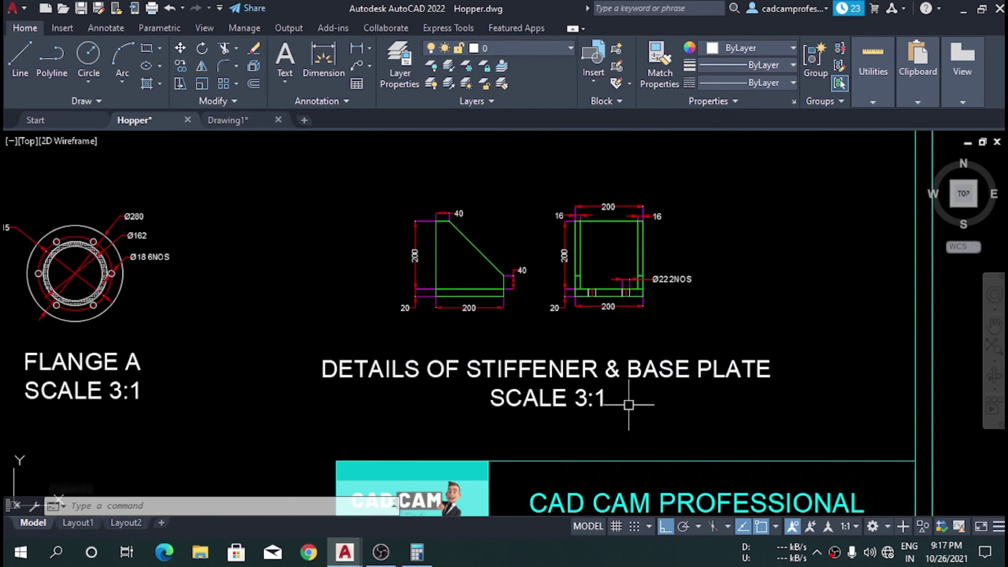
pyautogui.scroll(-2, 629, 405)
pyautogui.click(234, 121)
pyautogui.scroll(-2, 432, 327)
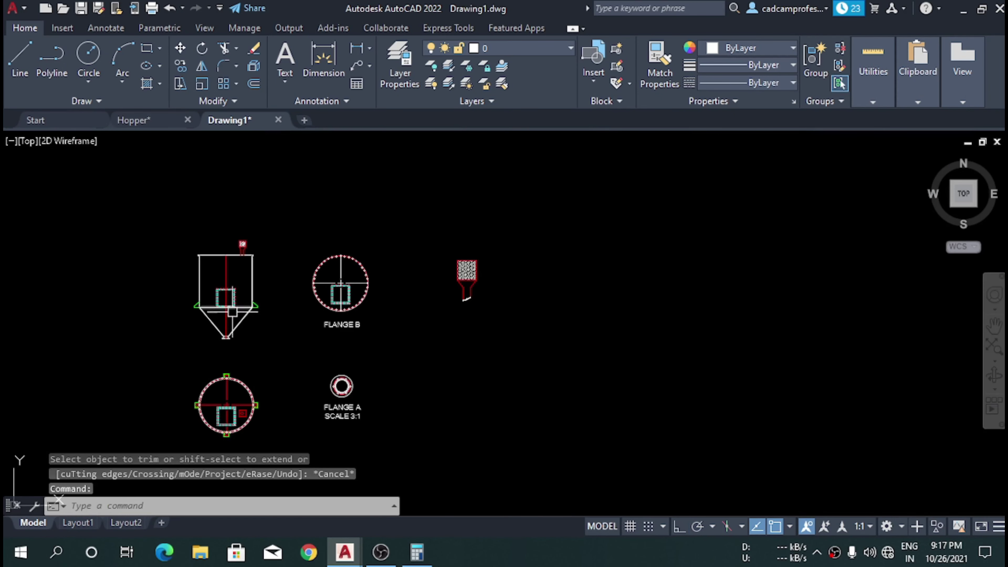
pyautogui.scroll(5, 466, 270)
pyautogui.scroll(2, 237, 288)
pyautogui.scroll(-2, 321, 268)
# - Copy the green stiffener outline and paste it into empty space
pyautogui.click(323, 191)
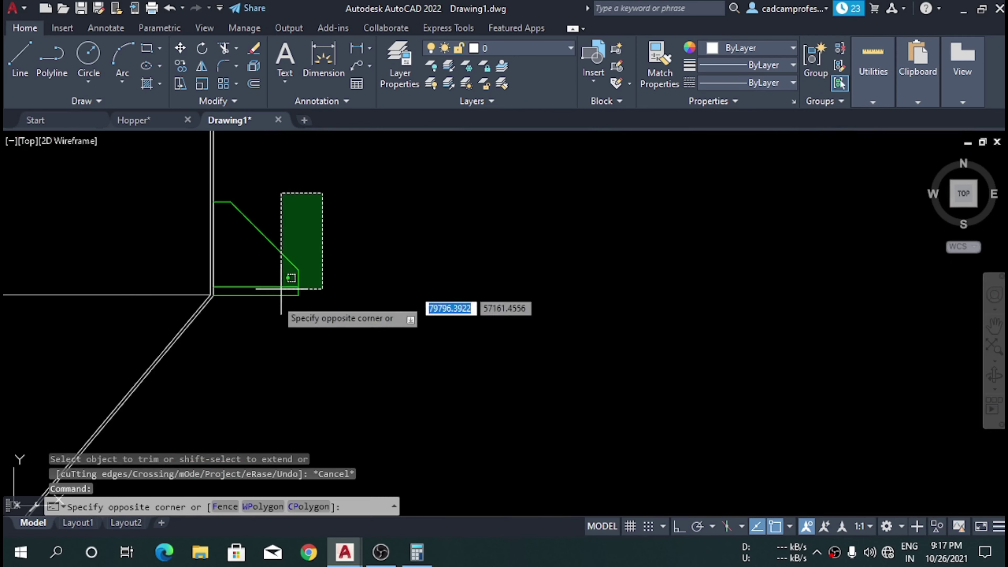
pyautogui.click(229, 335)
pyautogui.hotkey('ctrl', 'c')
pyautogui.hotkey('ctrl', 'v')
pyautogui.scroll(-5, 225, 333)
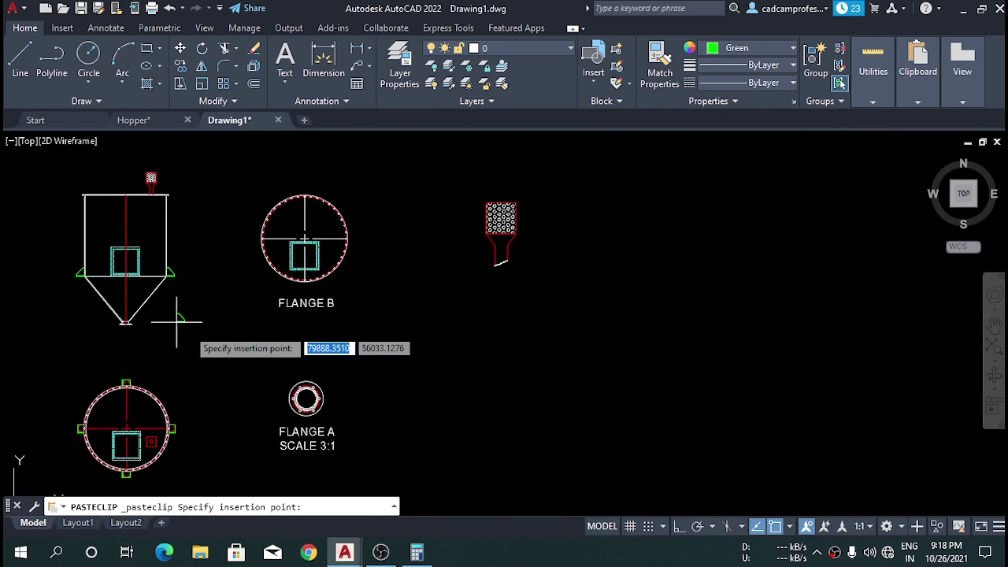
pyautogui.scroll(2, 461, 417)
pyautogui.scroll(2, 508, 384)
pyautogui.click(508, 385)
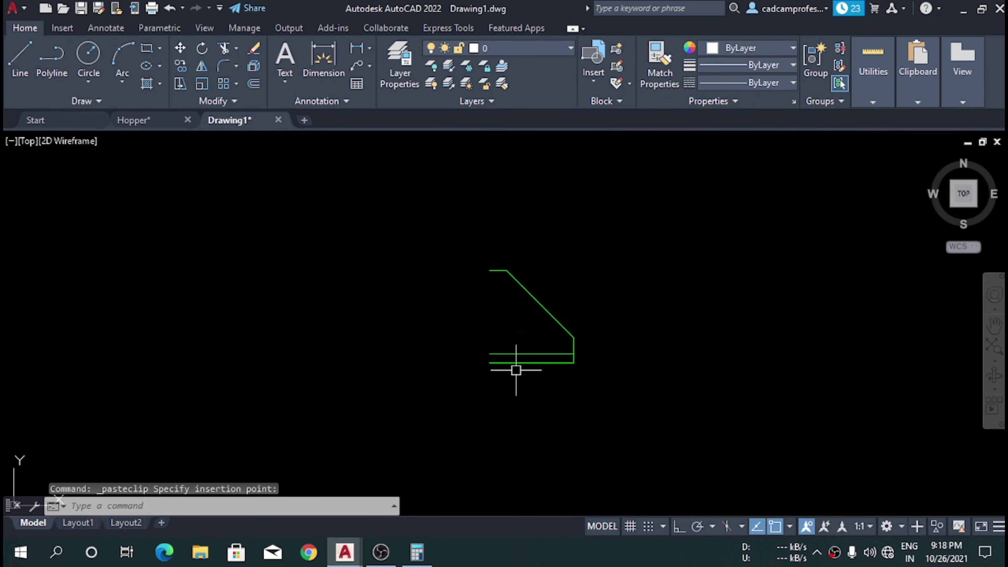
# - Draw a vertical line closing the copied stiffener's open left side
pyautogui.write('l')
pyautogui.press('Return')
pyautogui.click(490, 363)
pyautogui.click(489, 271)
pyautogui.press('Escape')
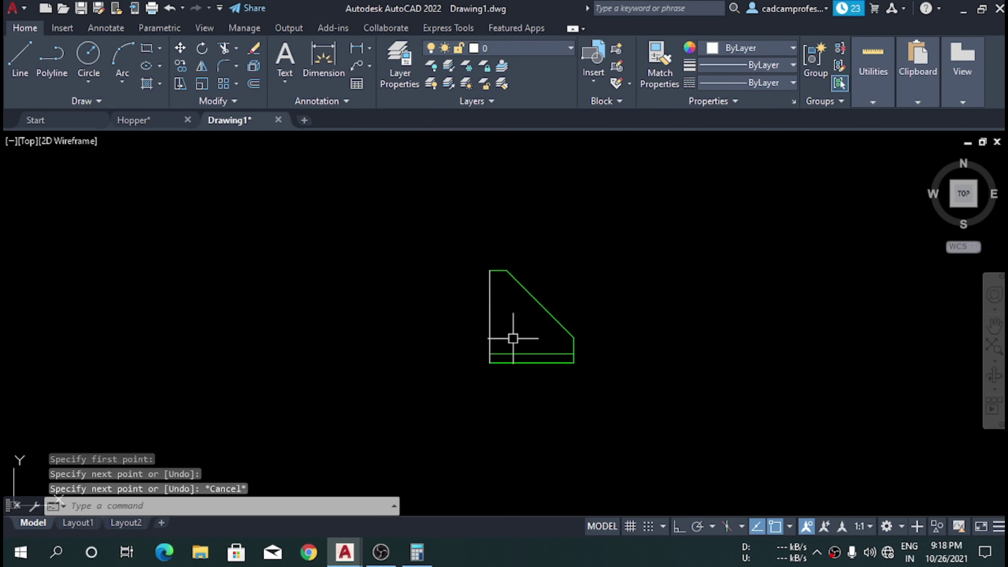
# - Match the new closing line to the stiffener's green properties
pyautogui.press('Return')
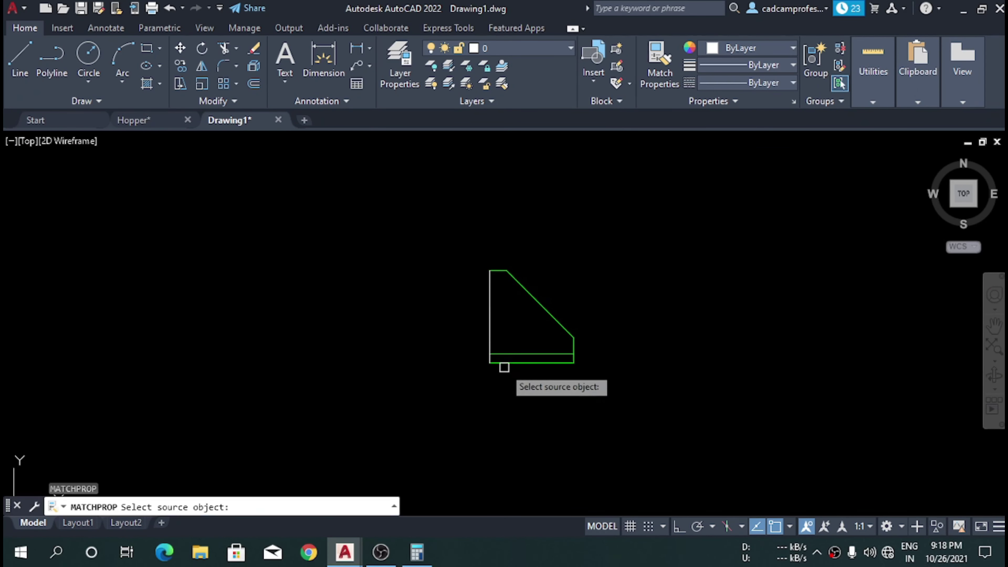
pyautogui.click(504, 367)
pyautogui.click(509, 357)
pyautogui.click(434, 315)
pyautogui.press('Escape')
pyautogui.scroll(-4, 381, 280)
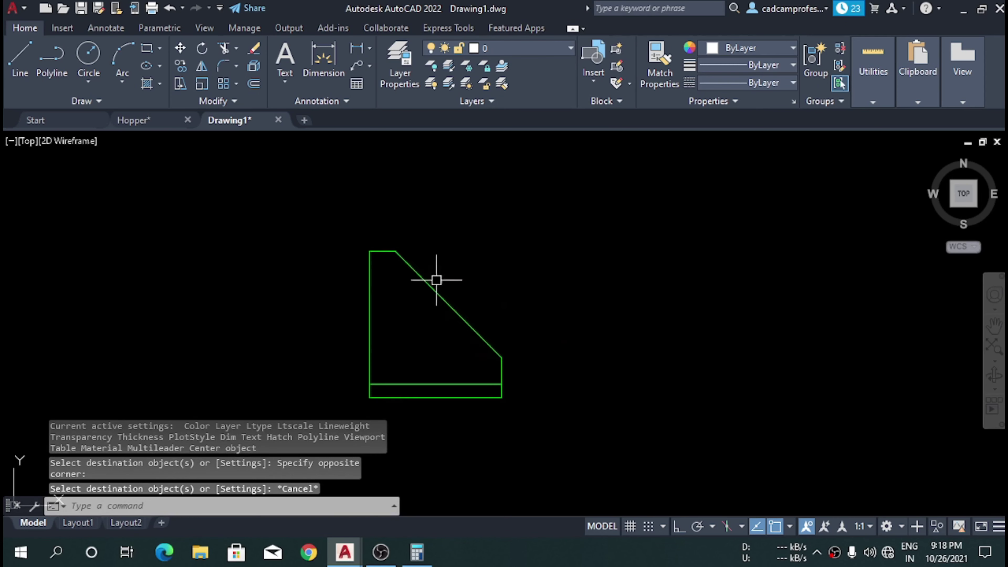
pyautogui.scroll(-2, 419, 336)
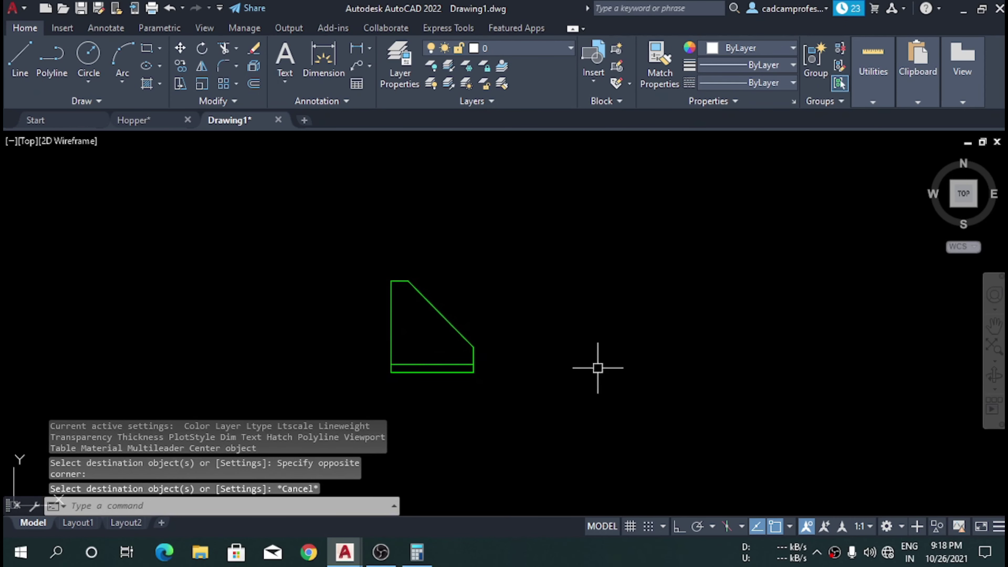
pyautogui.write('l')
pyautogui.press('Return')
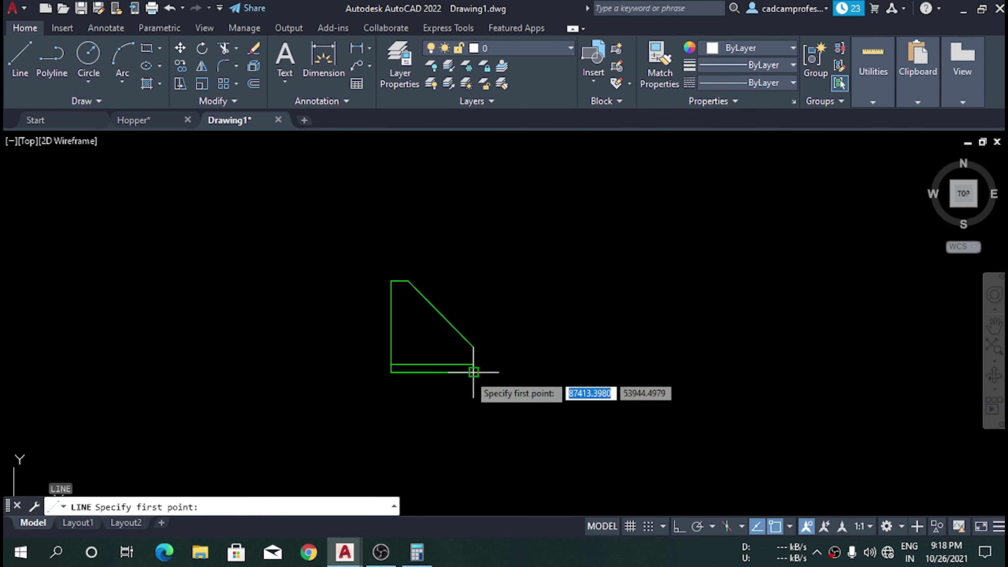
# - With Ortho on, draw a 200-long bottom edge and 220-tall side for the plate
pyautogui.click(558, 372)
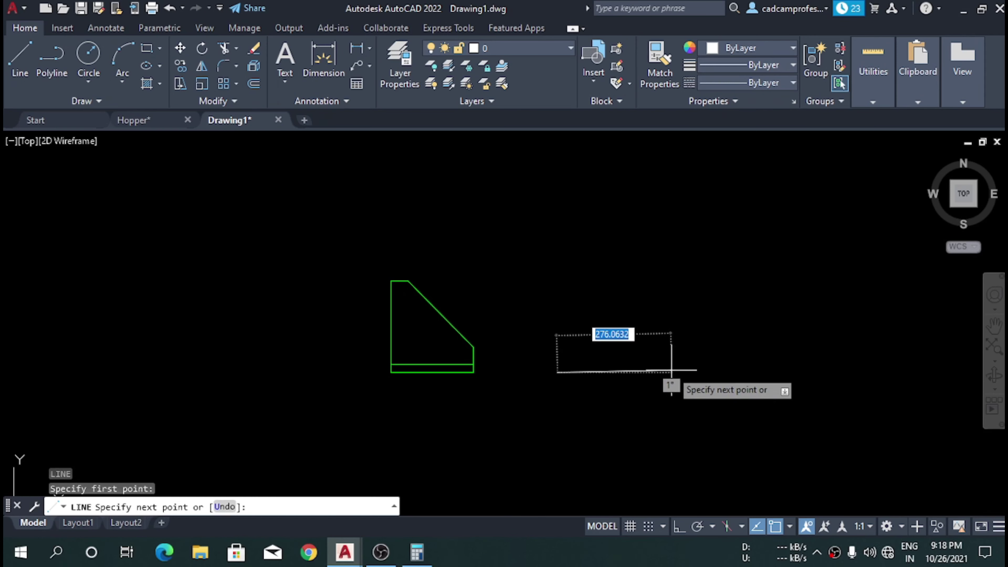
pyautogui.press('F8')
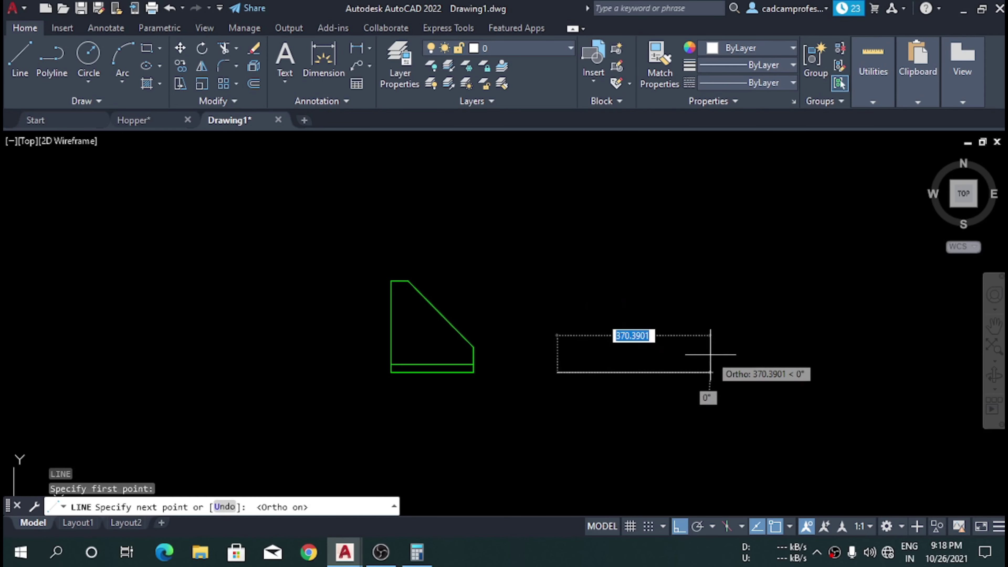
pyautogui.press('Return')
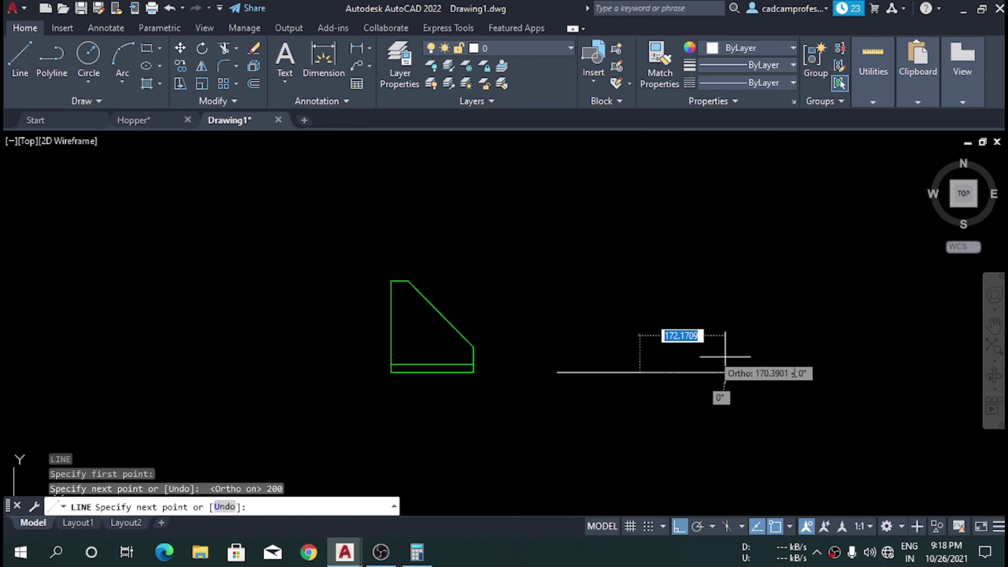
pyautogui.write('20')
pyautogui.press('Return')
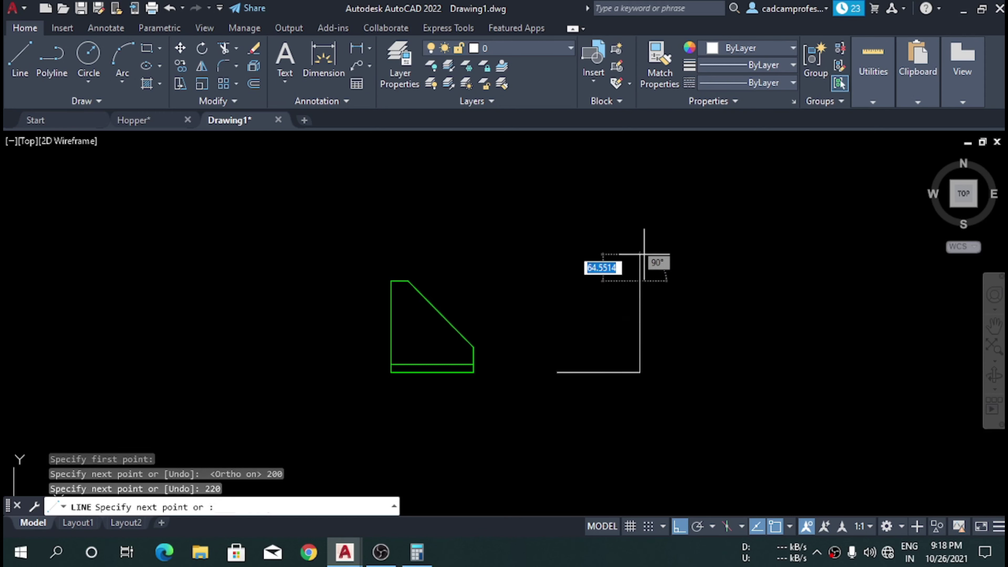
pyautogui.press('Escape')
# - Offset the plate's vertical side 200 to form the opposite side
pyautogui.click(645, 288)
pyautogui.click(590, 272)
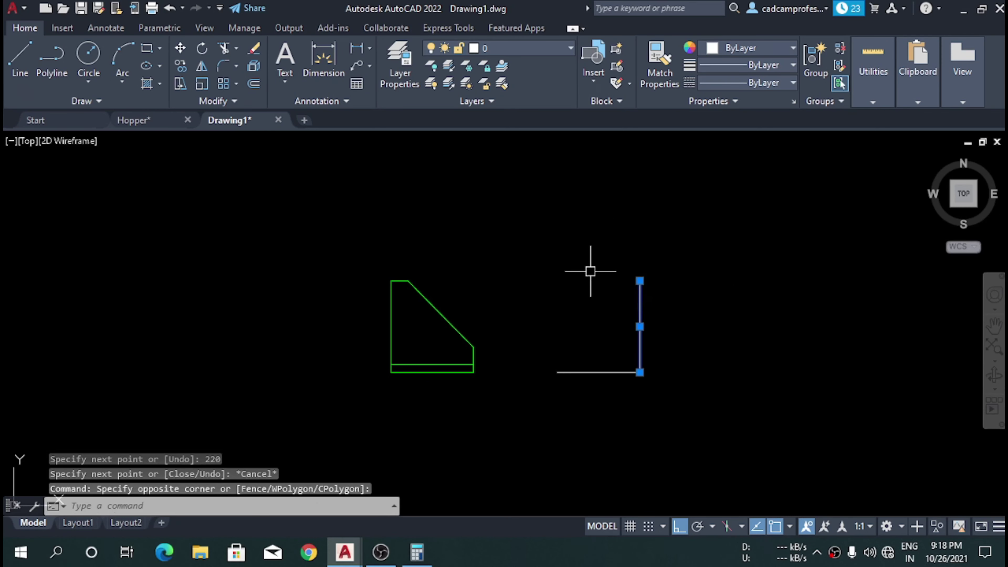
pyautogui.write('o')
pyautogui.press('Return')
pyautogui.press('Return')
pyautogui.click(639, 290)
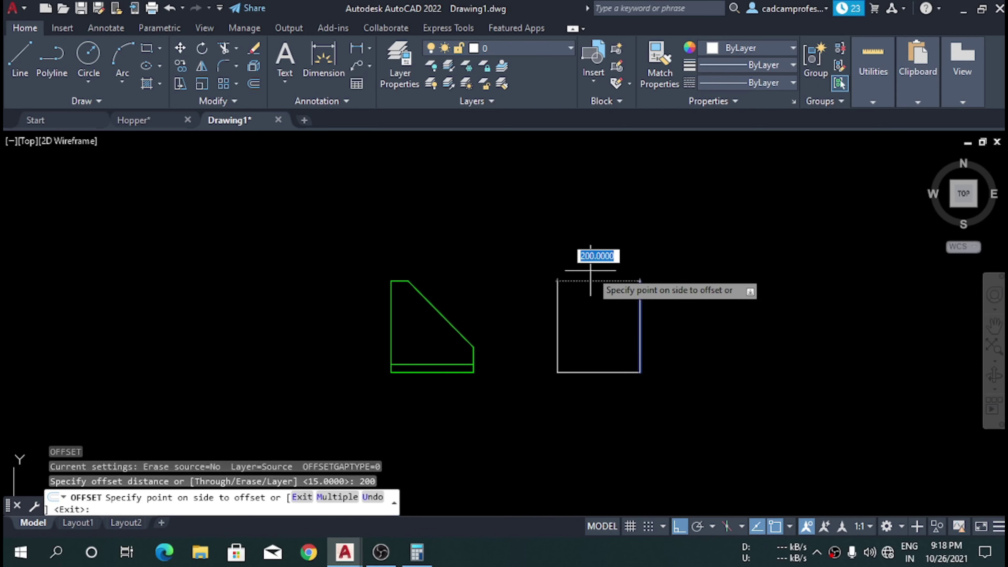
pyautogui.click(610, 331)
pyautogui.press('Escape')
pyautogui.scroll(4, 604, 376)
# - Offset the bottom edge 20 upward to create the base strip
pyautogui.click(603, 376)
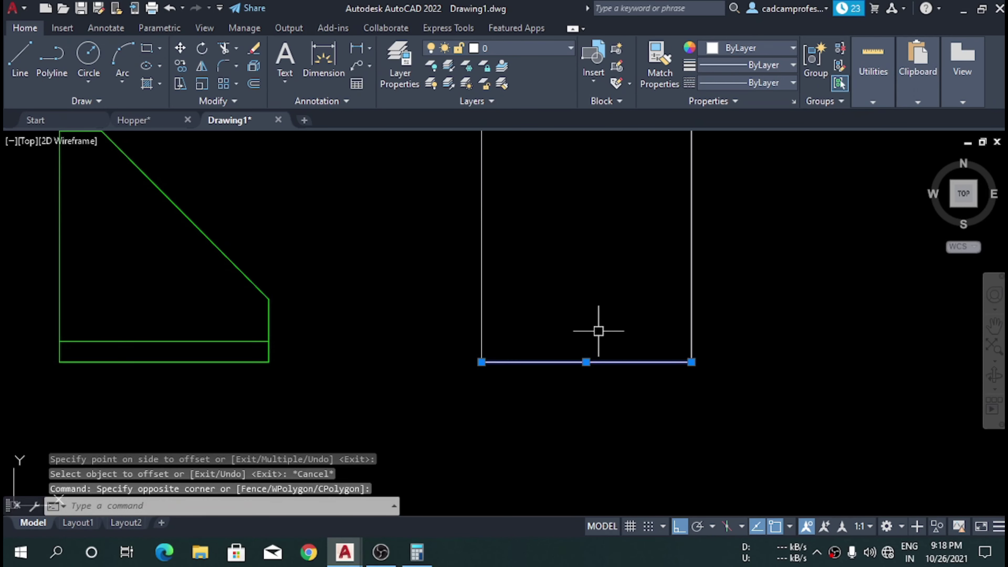
pyautogui.write('o')
pyautogui.press('Return')
pyautogui.press('Return')
pyautogui.click(599, 361)
pyautogui.click(597, 334)
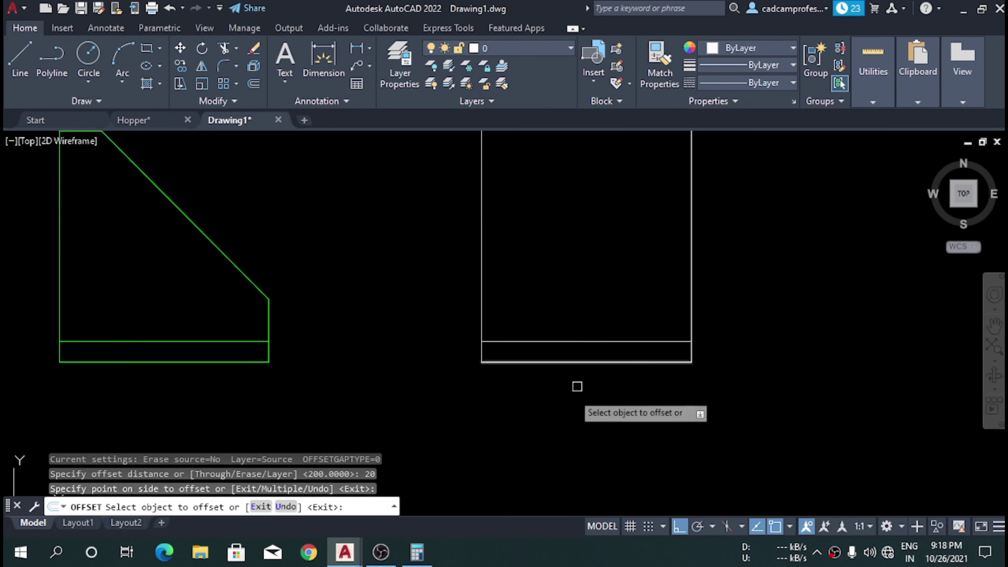
pyautogui.scroll(-2, 579, 383)
pyautogui.press('Escape')
pyautogui.write('l')
pyautogui.press('Return')
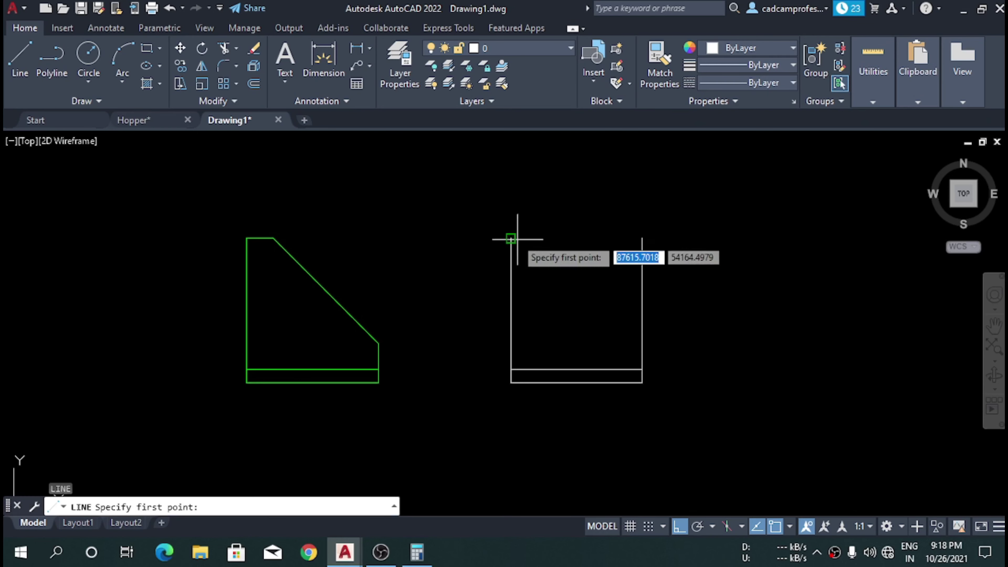
# - Draw a vertical centre divider through the bottom strip
pyautogui.click(511, 238)
pyautogui.press('Escape')
pyautogui.scroll(4, 594, 376)
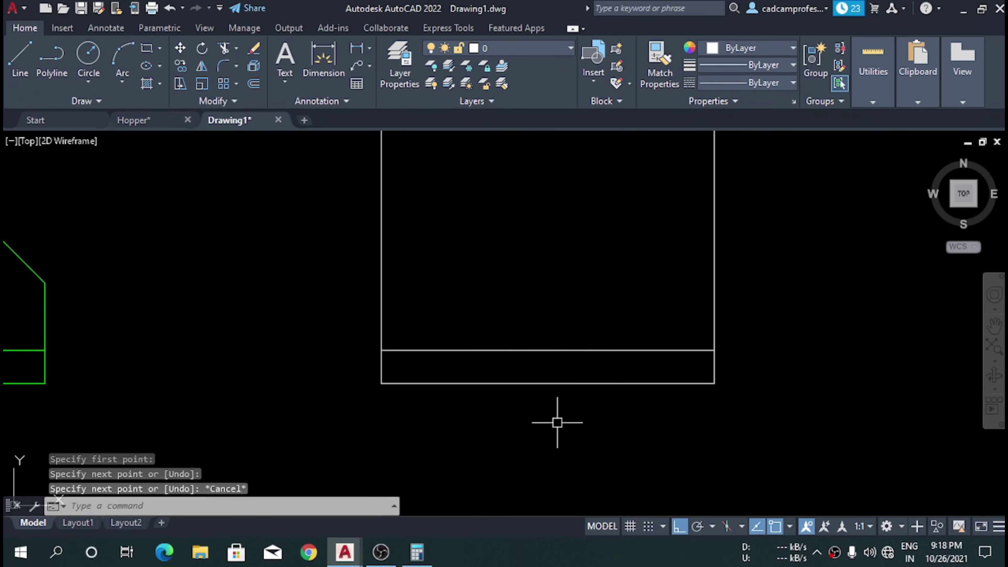
pyautogui.press('Return')
pyautogui.click(548, 351)
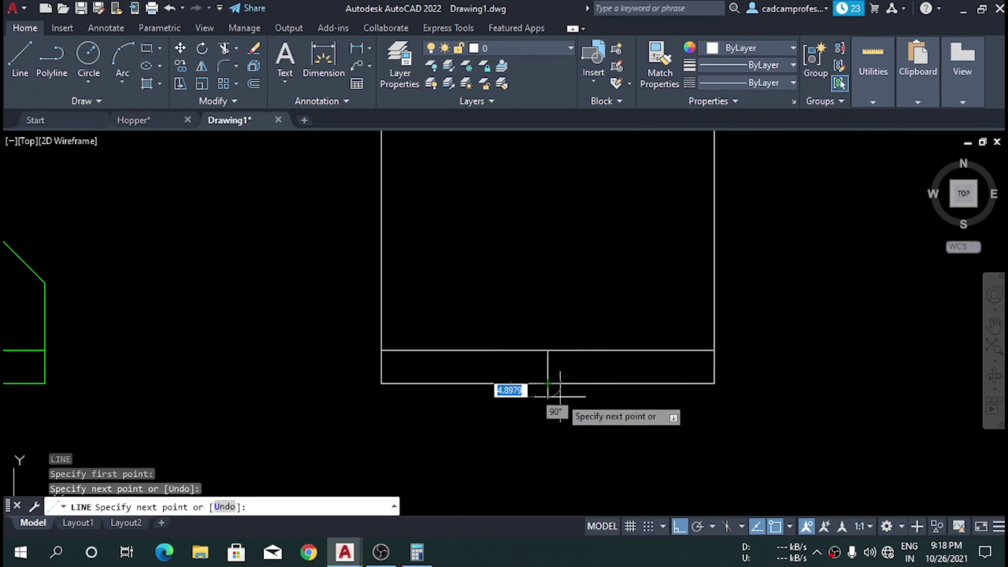
pyautogui.press('Escape')
pyautogui.click(534, 337)
# - Offset the centre divider 50 to the left
pyautogui.click(584, 401)
pyautogui.write('O')
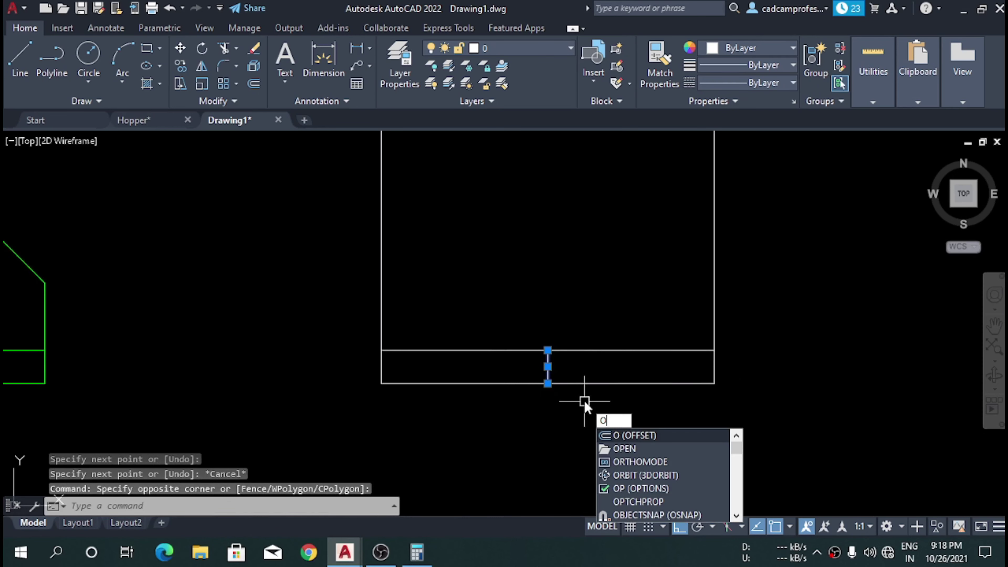
pyautogui.press('Return')
pyautogui.write('50')
pyautogui.press('Return')
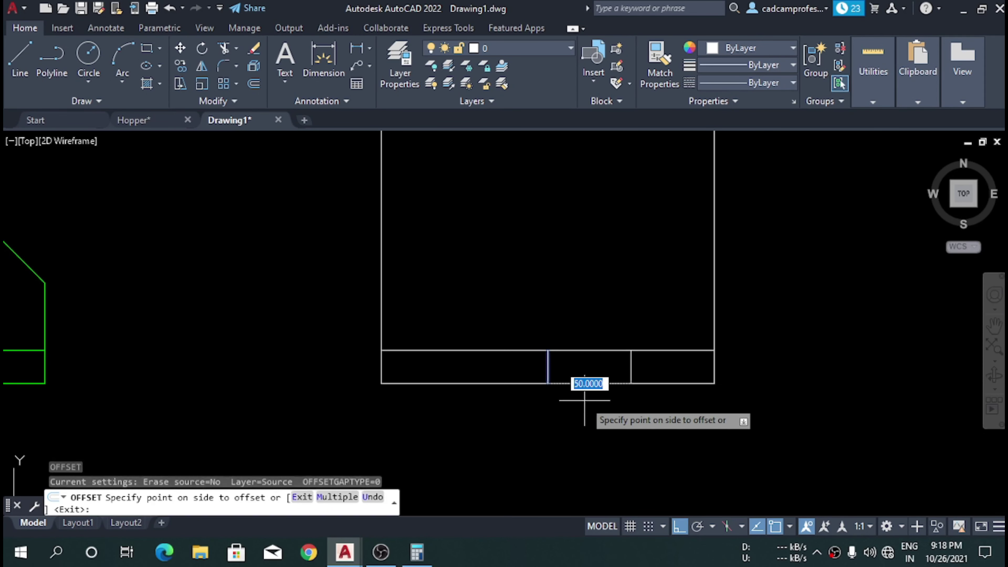
pyautogui.click(540, 367)
pyautogui.press('Escape')
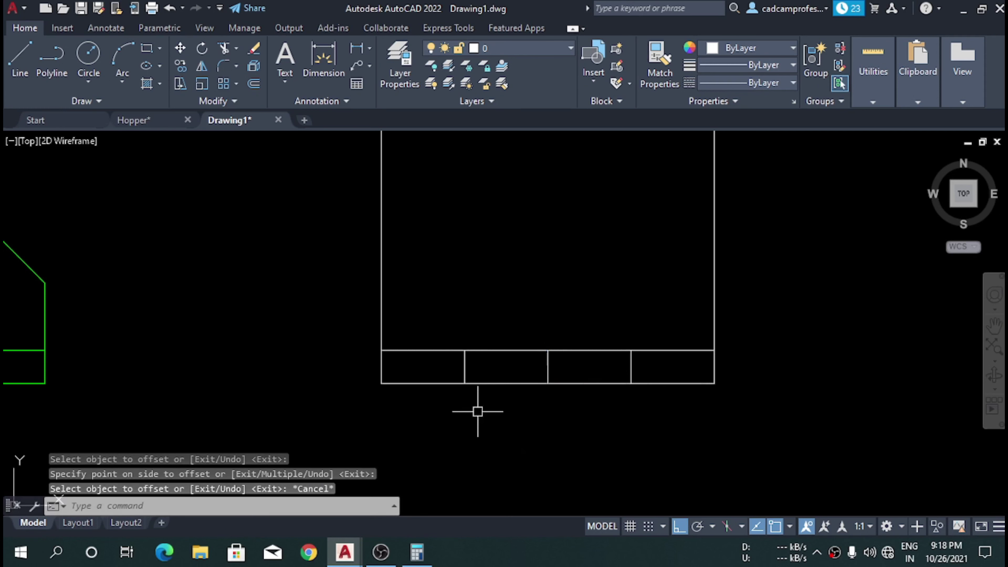
pyautogui.scroll(4, 460, 372)
# - Offset lines 11 on both sides of the dividers to form the slots
pyautogui.press('Return')
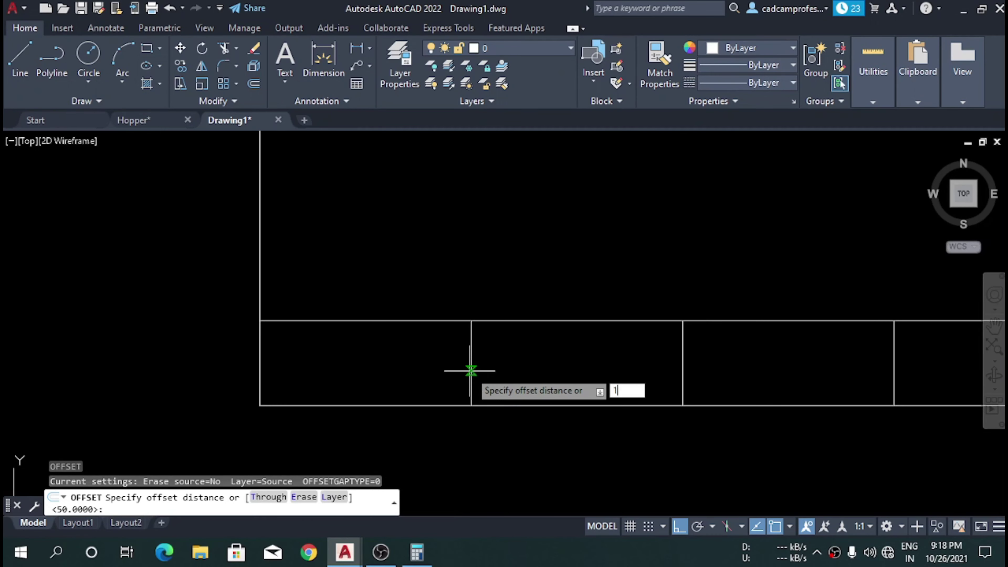
pyautogui.write('1')
pyautogui.press('Return')
pyautogui.click(470, 370)
pyautogui.click(519, 367)
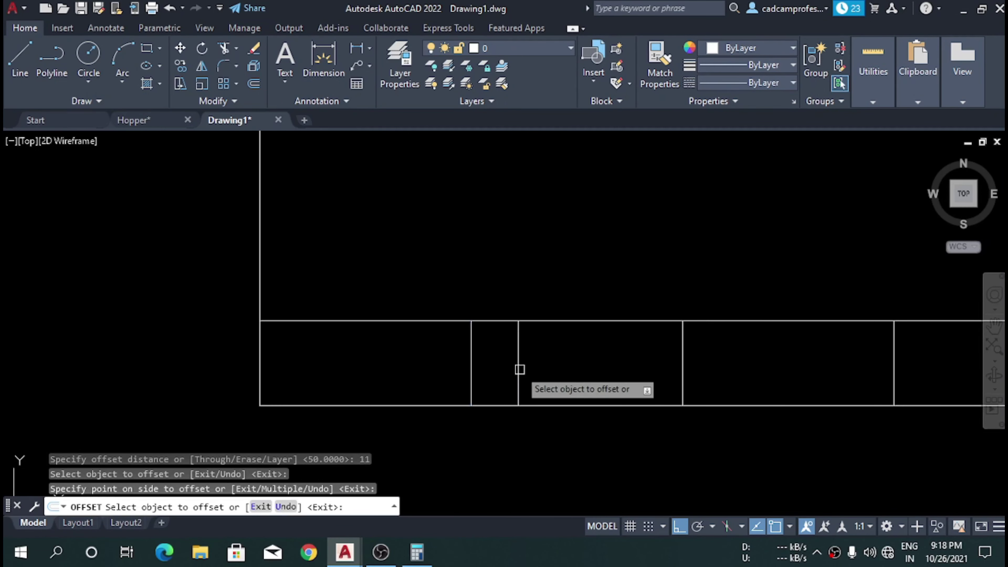
pyautogui.click(470, 363)
pyautogui.click(387, 370)
pyautogui.scroll(-4, 387, 369)
pyautogui.scroll(4, 576, 382)
pyautogui.click(550, 385)
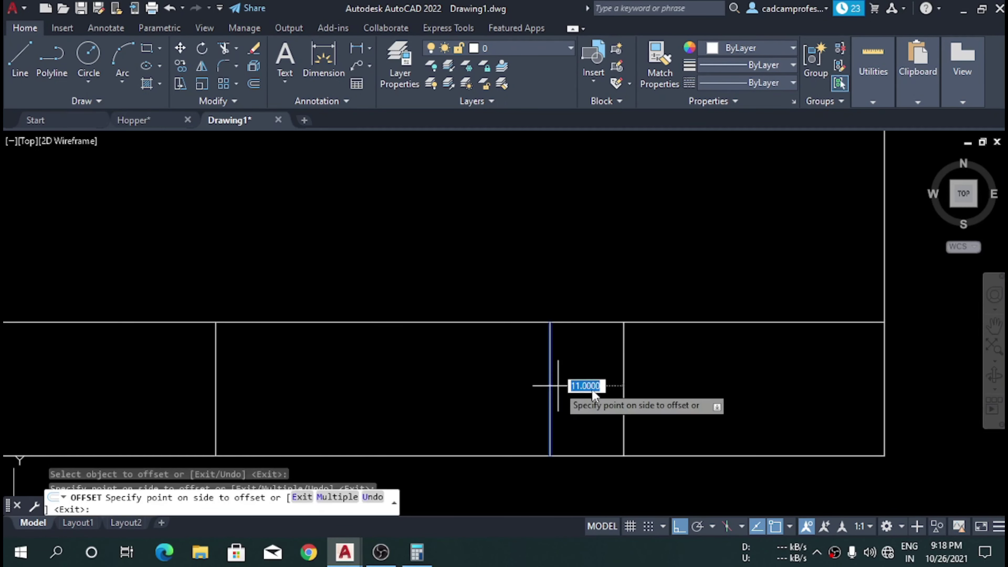
pyautogui.scroll(-4, 471, 379)
pyautogui.press('Escape')
# - Erase the unneeded divider lines from the strip
pyautogui.moveTo(504, 375); pyautogui.dragTo(557, 440)
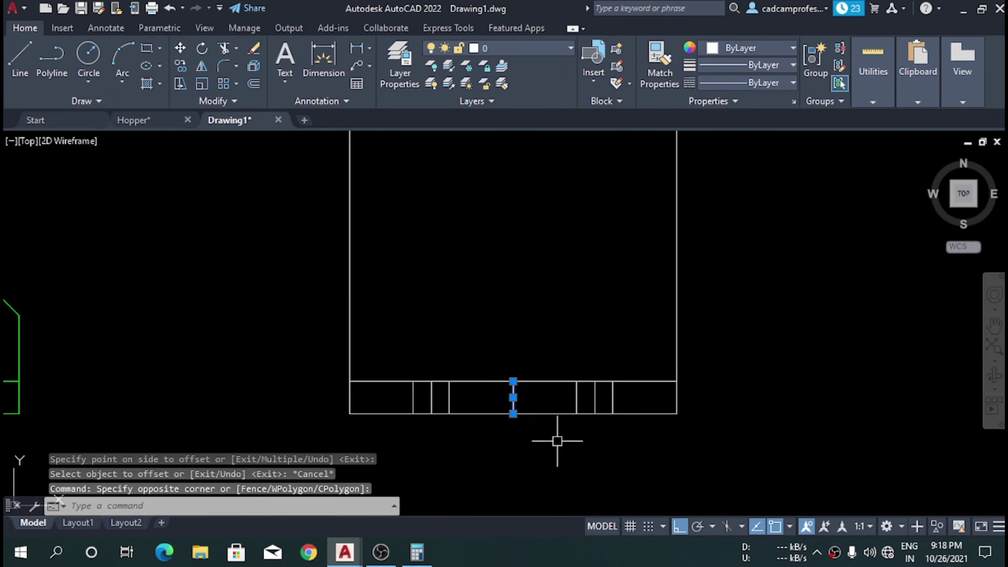
pyautogui.press('Delete')
pyautogui.scroll(4, 579, 408)
pyautogui.click(632, 408)
pyautogui.scroll(-4, 632, 408)
pyautogui.click(590, 398)
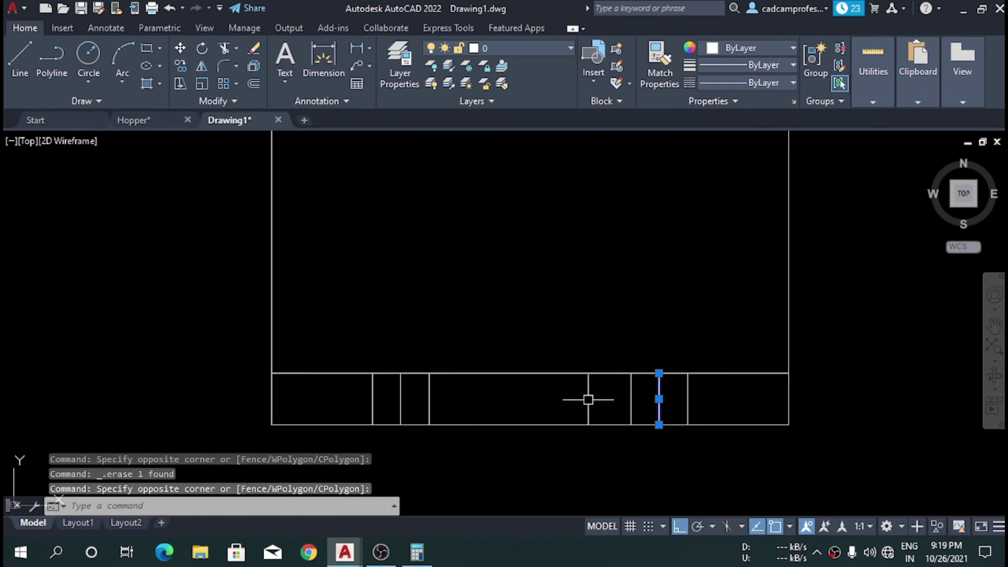
pyautogui.scroll(4, 590, 398)
pyautogui.moveTo(416, 402); pyautogui.dragTo(373, 349)
# - Move the red centre lines onto the CENTER layer
pyautogui.click(709, 49)
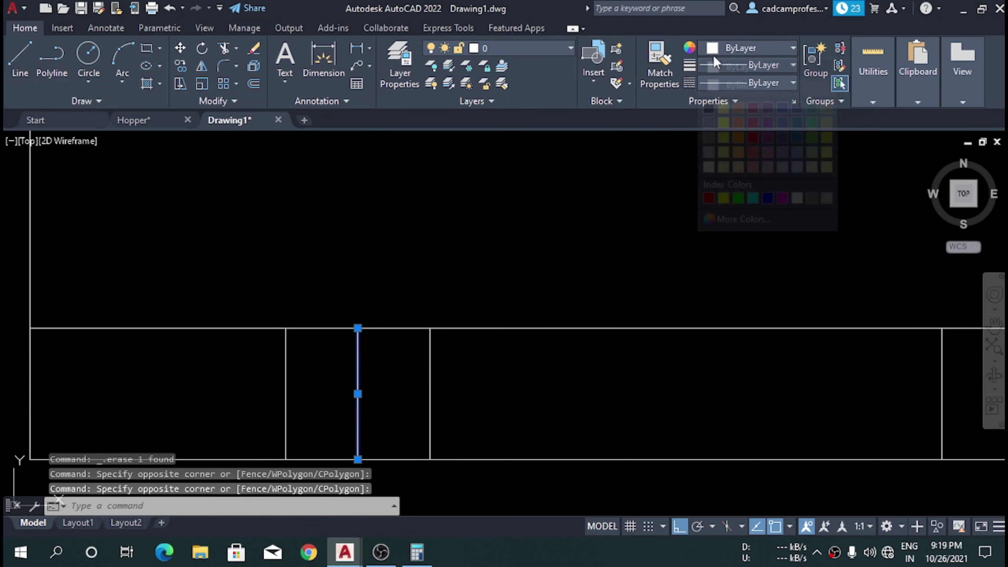
pyautogui.click(547, 65)
pyautogui.click(516, 48)
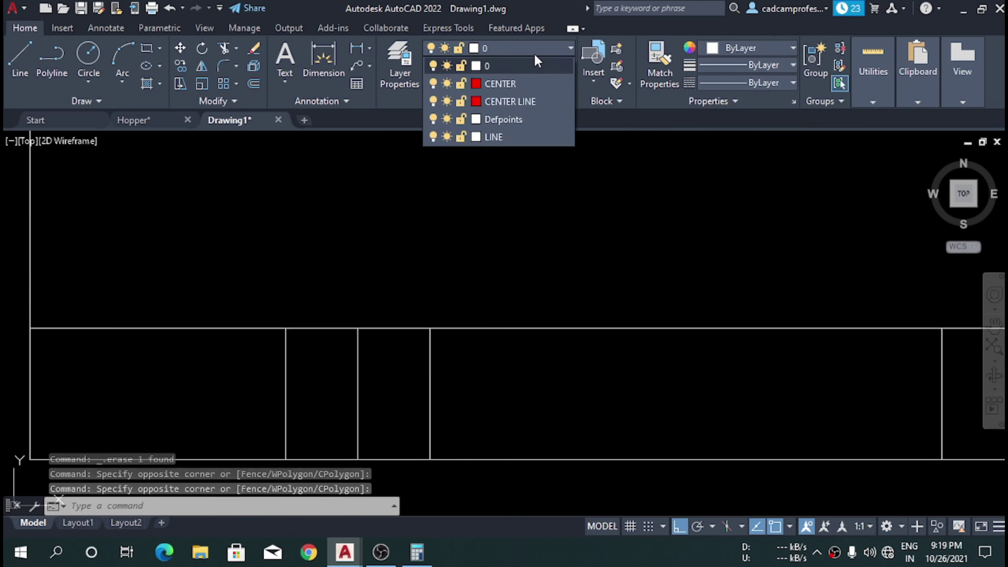
pyautogui.click(491, 83)
pyautogui.scroll(2, 595, 293)
pyautogui.press('Escape')
pyautogui.scroll(-2, 500, 387)
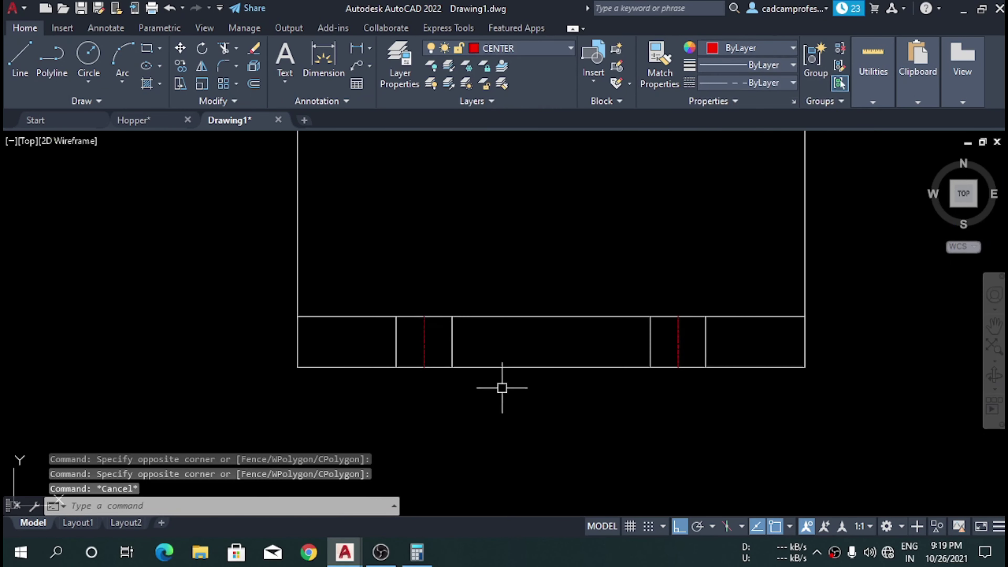
# - Colour the base plate outline lines green to match the stiffener
pyautogui.moveTo(581, 421); pyautogui.dragTo(538, 306)
pyautogui.moveTo(367, 300); pyautogui.dragTo(441, 389)
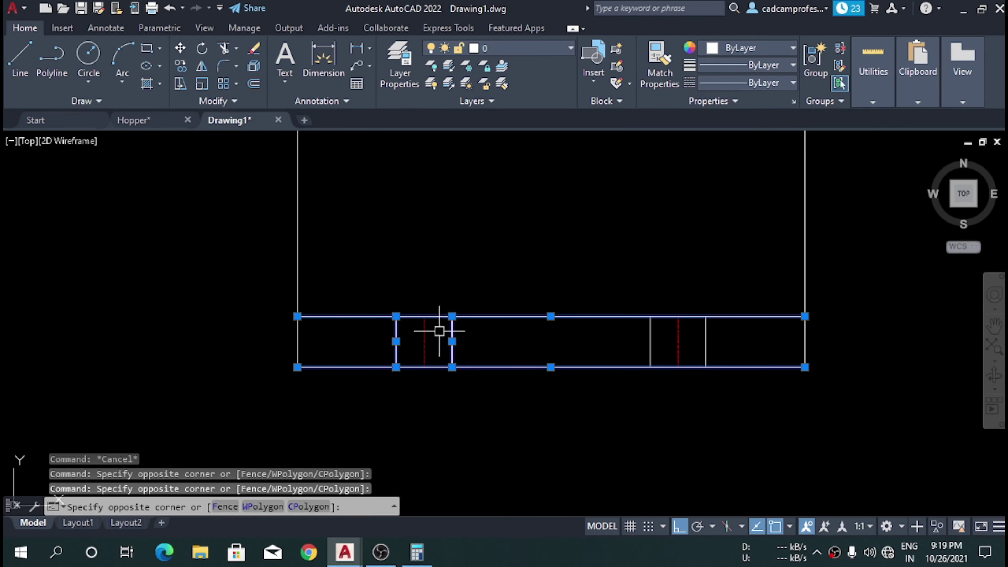
pyautogui.moveTo(470, 352); pyautogui.dragTo(441, 329)
pyautogui.moveTo(621, 292); pyautogui.dragTo(654, 391)
pyautogui.click(654, 391)
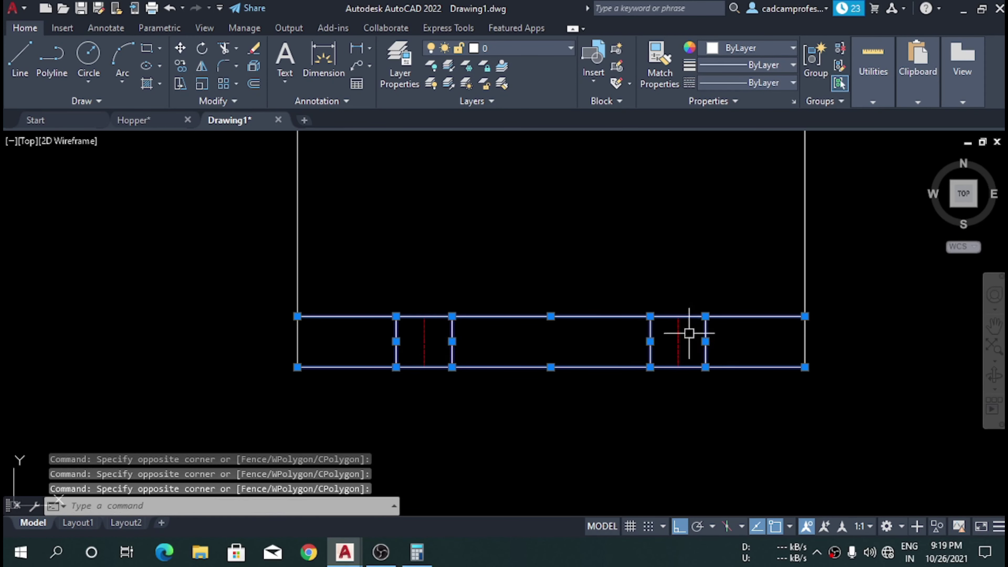
pyautogui.scroll(-4, 686, 349)
pyautogui.click(796, 309)
pyautogui.click(514, 164)
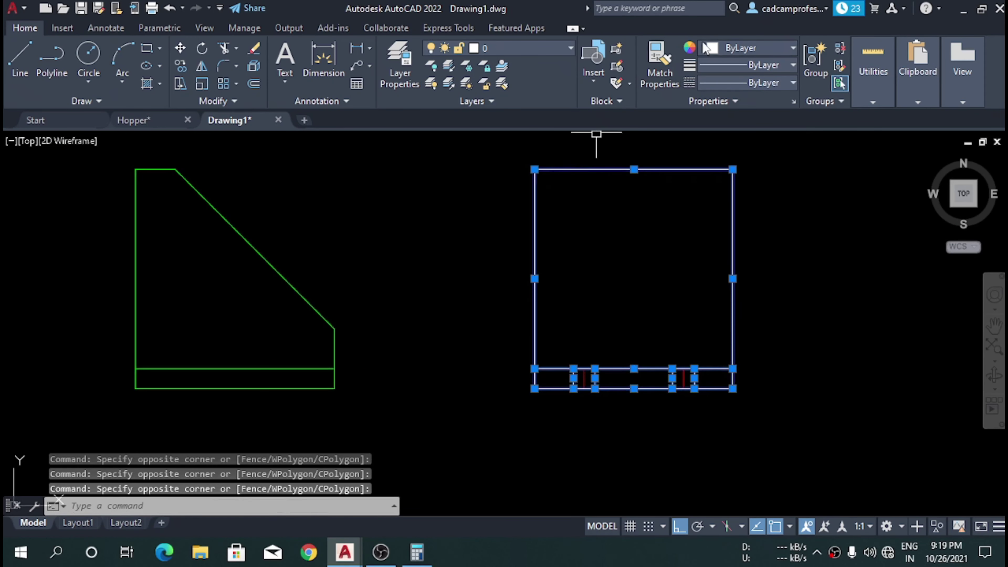
pyautogui.click(750, 54)
pyautogui.click(724, 198)
pyautogui.scroll(-8, 513, 277)
pyautogui.press('Escape')
pyautogui.scroll(5, 470, 284)
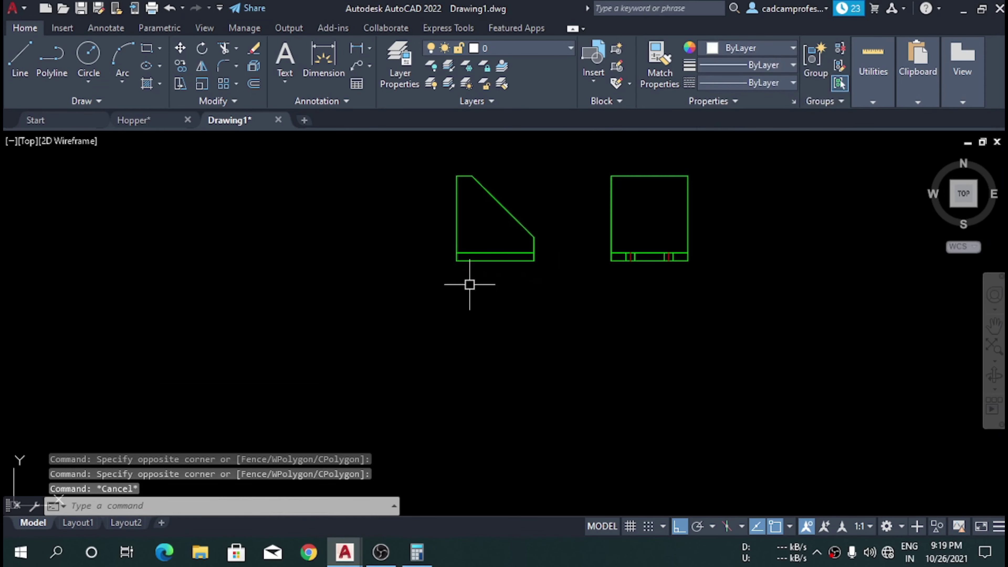
pyautogui.scroll(-5, 470, 284)
pyautogui.click(424, 216)
# - Scale both green views by a factor of 3 about the stiffener's corner
pyautogui.click(547, 316)
pyautogui.write('c')
pyautogui.press('Return')
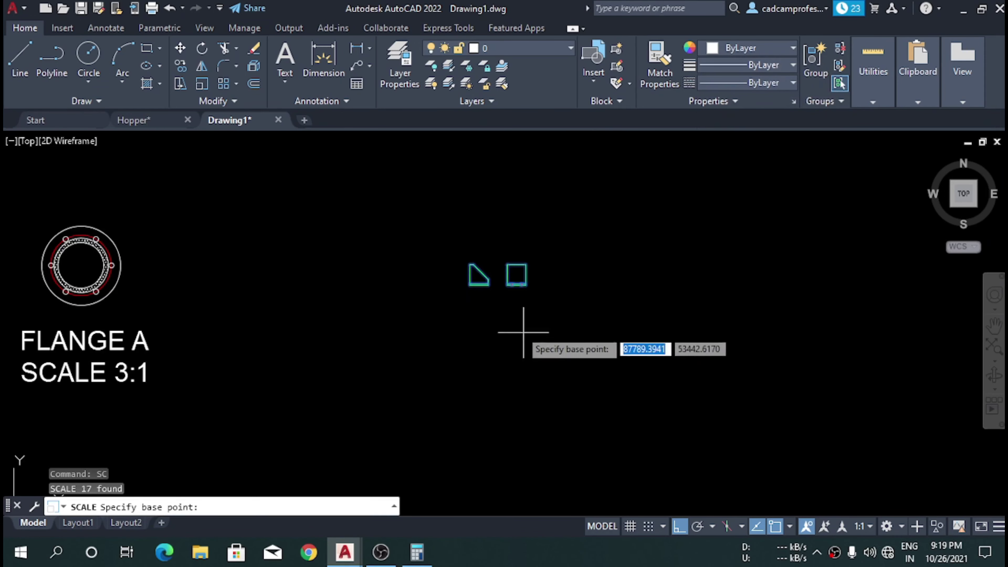
pyautogui.scroll(3, 517, 333)
pyautogui.click(414, 247)
pyautogui.write('3')
pyautogui.press('Return')
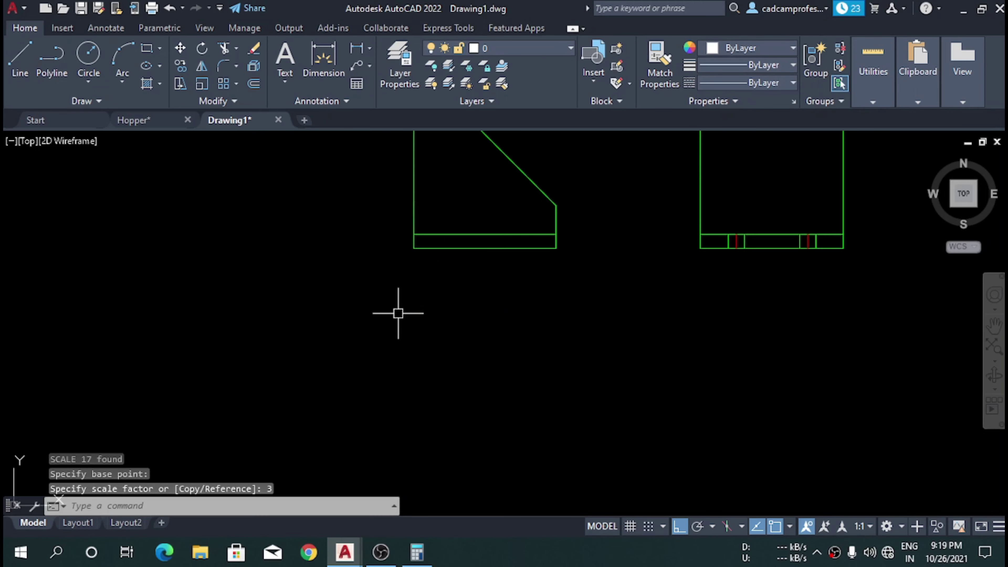
pyautogui.scroll(-5, 398, 313)
# - Move the enlarged views to the right of Flange A, below the chimney detail
pyautogui.click(348, 288)
pyautogui.click(479, 378)
pyautogui.write('M')
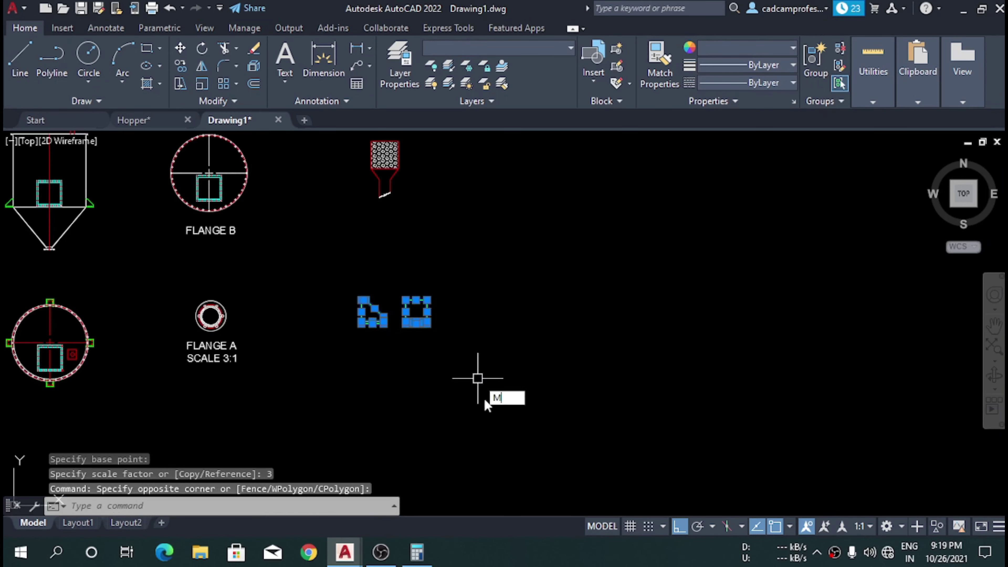
pyautogui.press('Return')
pyautogui.click(507, 347)
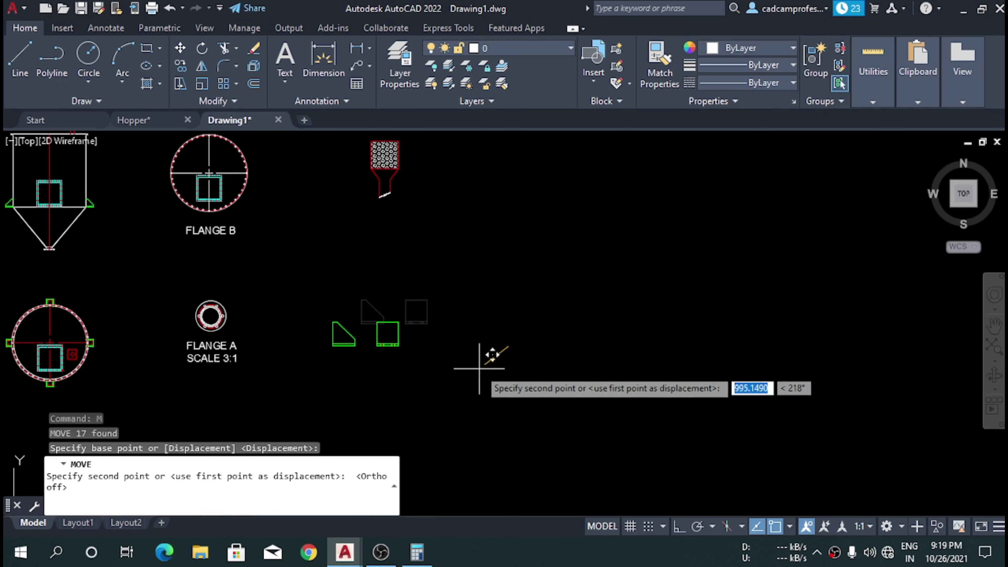
pyautogui.click(479, 368)
pyautogui.scroll(5, 236, 243)
pyautogui.scroll(-5, 236, 244)
pyautogui.scroll(4, 351, 312)
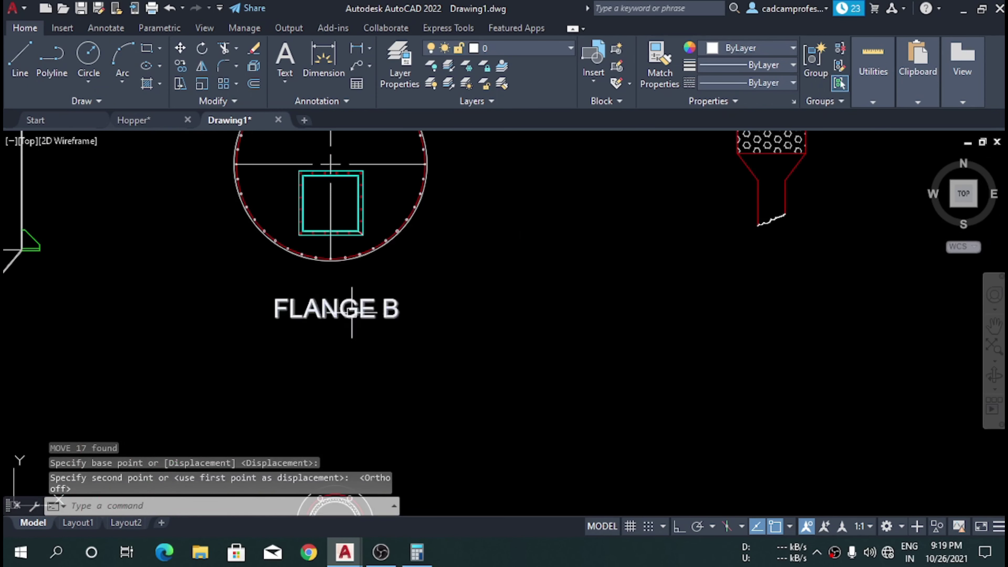
pyautogui.click(351, 313)
# - Copy the FLANGE B label below the chimney, reword it CHIMNEY DETAILS, and wrap it onto two lines
pyautogui.hotkey('ctrl', 'c')
pyautogui.hotkey('ctrl', 'v')
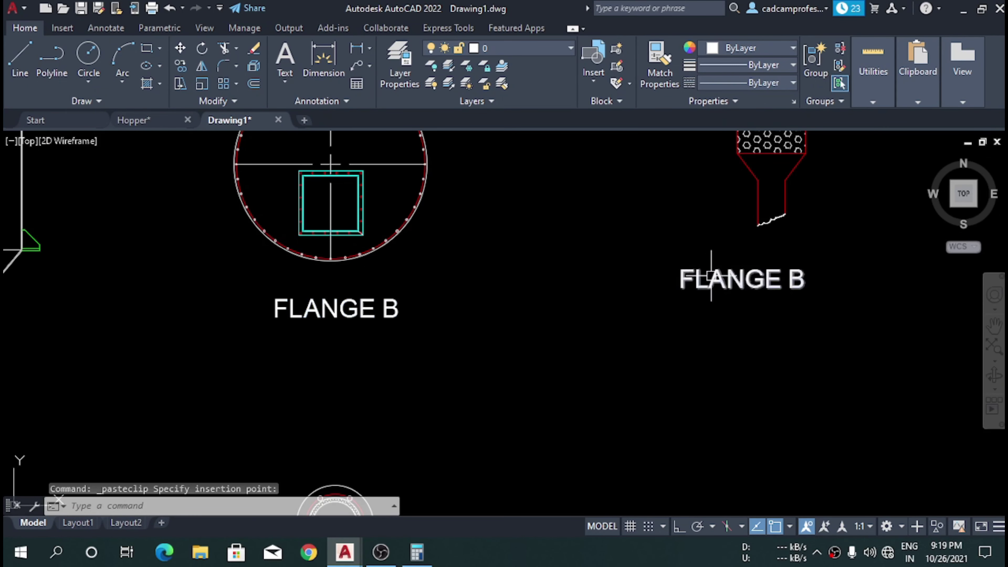
pyautogui.click(711, 276)
pyautogui.doubleClick(711, 276)
pyautogui.write('CH')
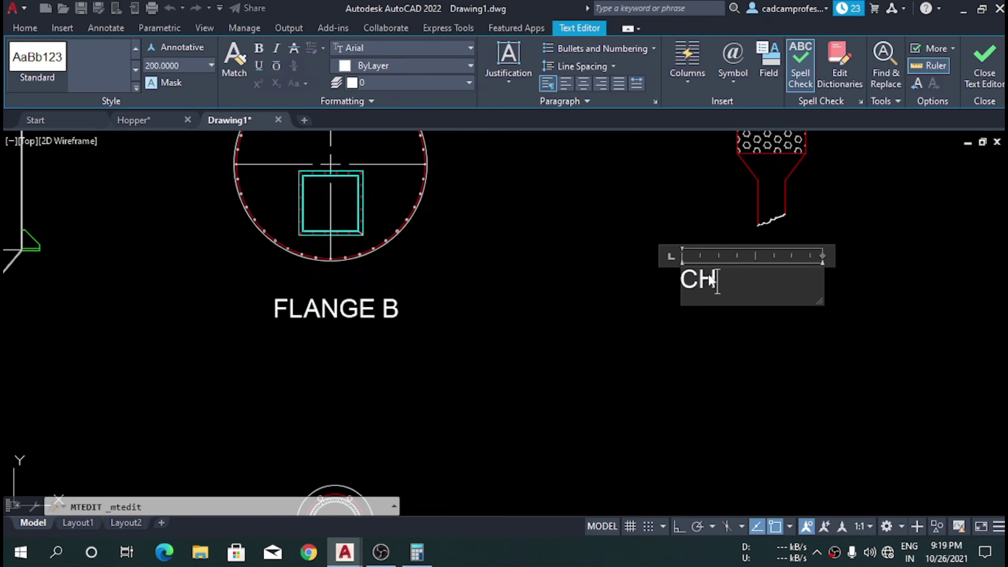
pyautogui.write('IMNEY   DETAILS')
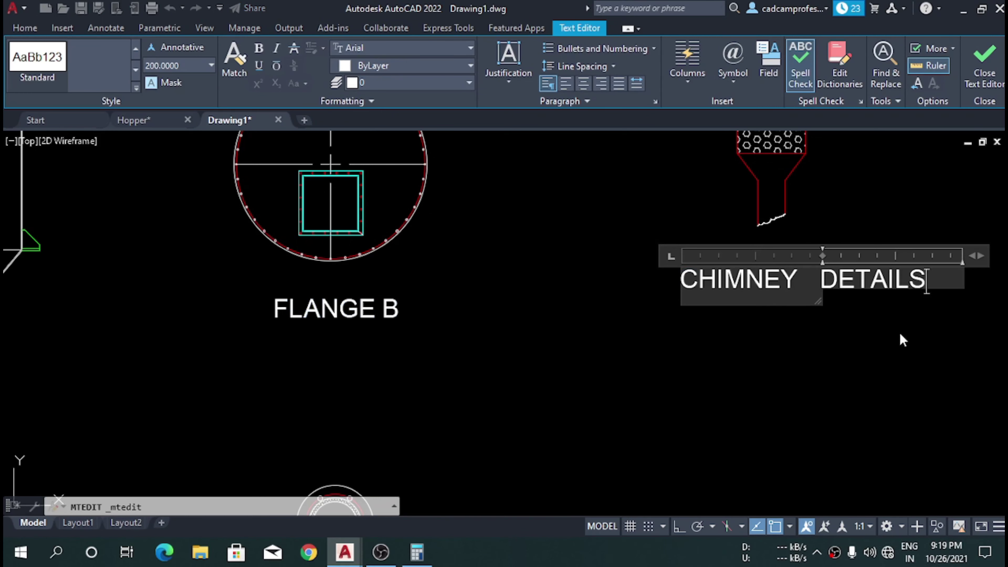
pyautogui.moveTo(818, 301); pyautogui.dragTo(814, 338)
pyautogui.click(814, 337)
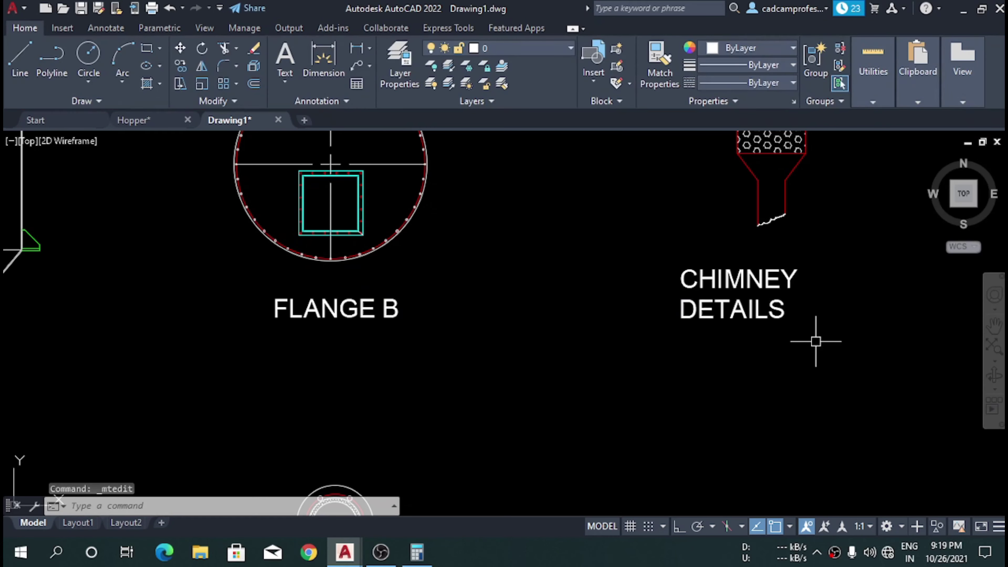
# - Copy and paste the CHIMNEY DETAILS label to reuse it for another view
pyautogui.hotkey('ctrl', 'c')
pyautogui.hotkey('ctrl', 'v')
pyautogui.scroll(-5, 705, 216)
# - Place the copied label under the stiffener and base plate views and retype it as the two-line stiffener and base plate title
pyautogui.scroll(5, 693, 406)
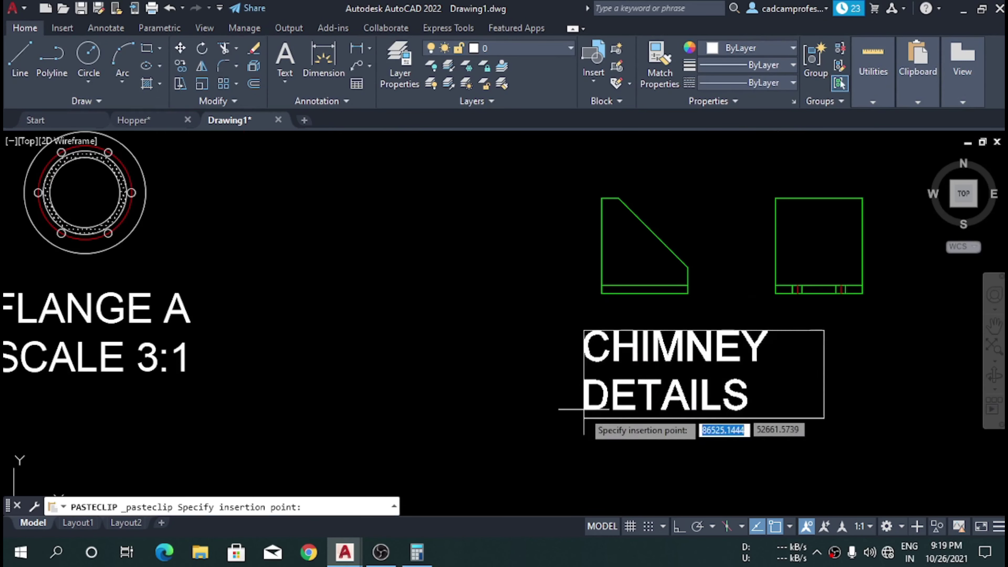
pyautogui.click(617, 438)
pyautogui.doubleClick(697, 393)
pyautogui.write('STIFFNER')
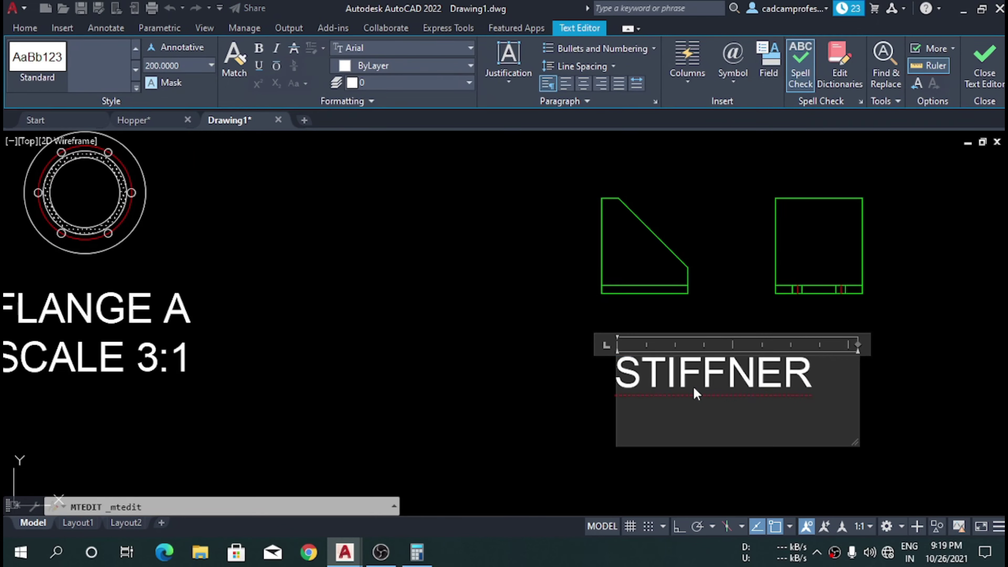
pyautogui.press('Return')
pyautogui.write('AND BASE')
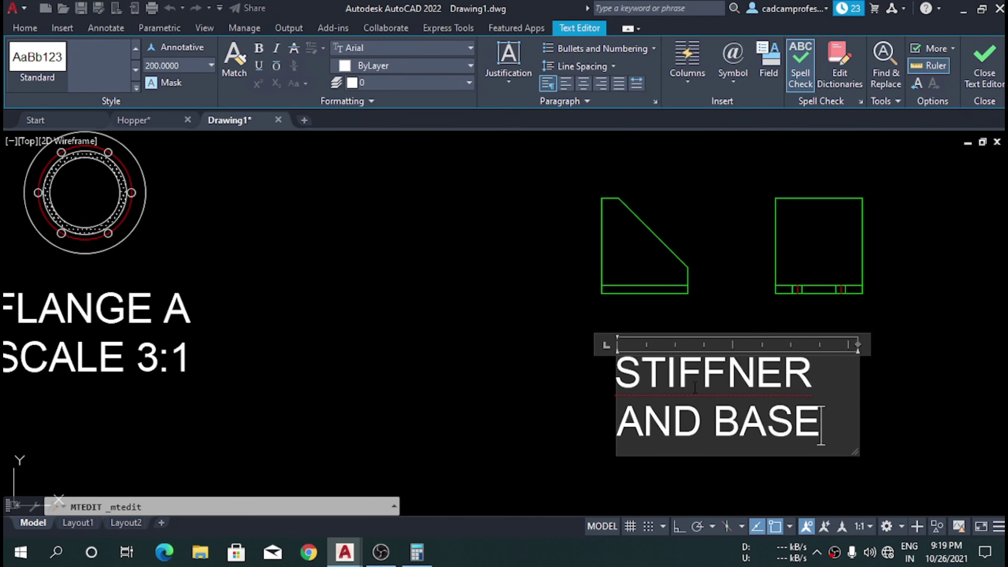
pyautogui.click(814, 373)
pyautogui.write('PLATE')
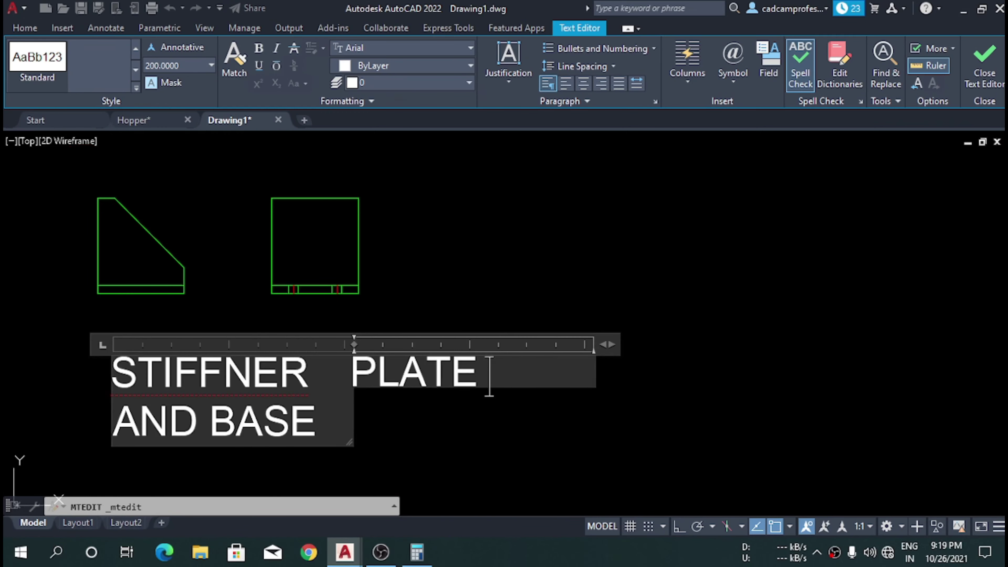
pyautogui.write('STAILS')
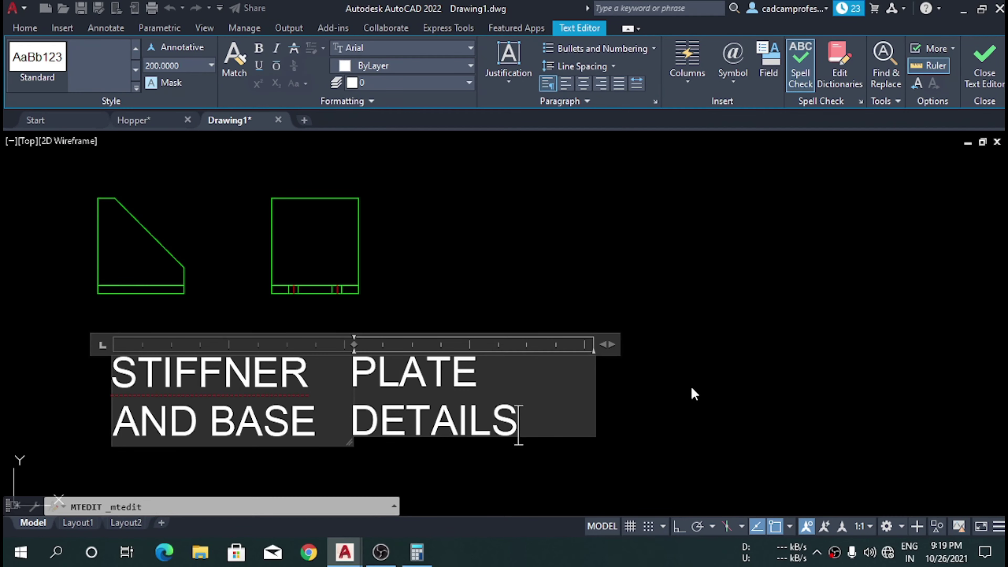
pyautogui.click(692, 393)
pyautogui.scroll(-2, 572, 303)
# - Correct the misspelled STIFFNER to STIFFER using the spelling suggestions
pyautogui.doubleClick(386, 366)
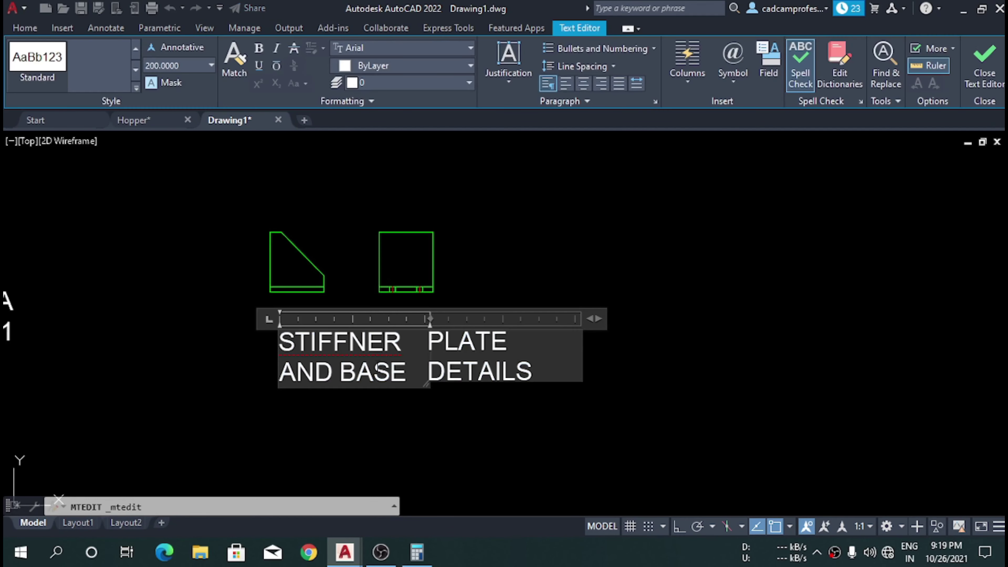
pyautogui.rightClick(368, 344)
pyautogui.press('Escape')
pyautogui.rightClick(334, 342)
pyautogui.click(373, 25)
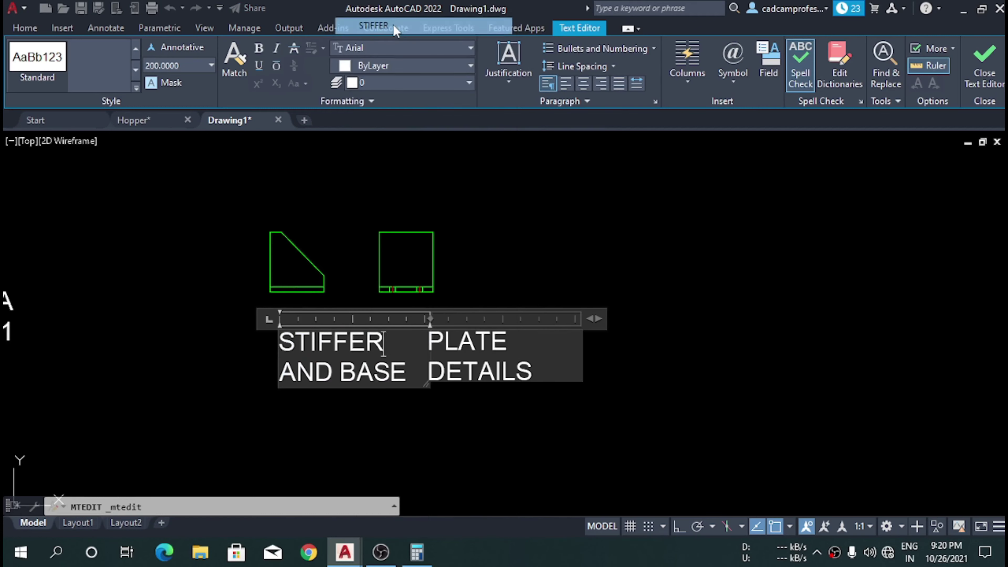
pyautogui.click(470, 433)
# - Widen the label's text box so it reflows, then move it beneath the stiffener and plate views
pyautogui.doubleClick(495, 313)
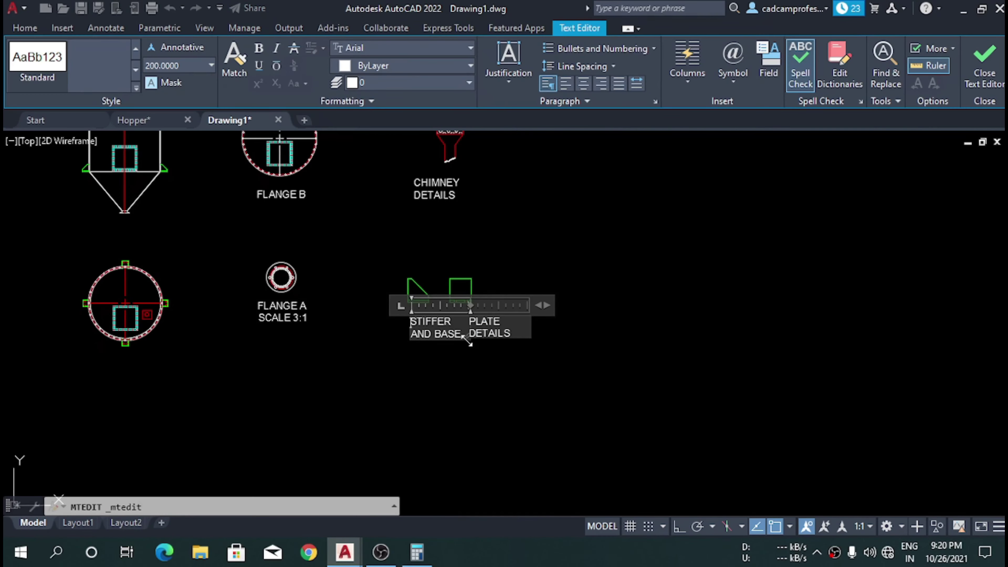
pyautogui.moveTo(468, 341); pyautogui.dragTo(522, 355)
pyautogui.click(524, 377)
pyautogui.scroll(3, 476, 338)
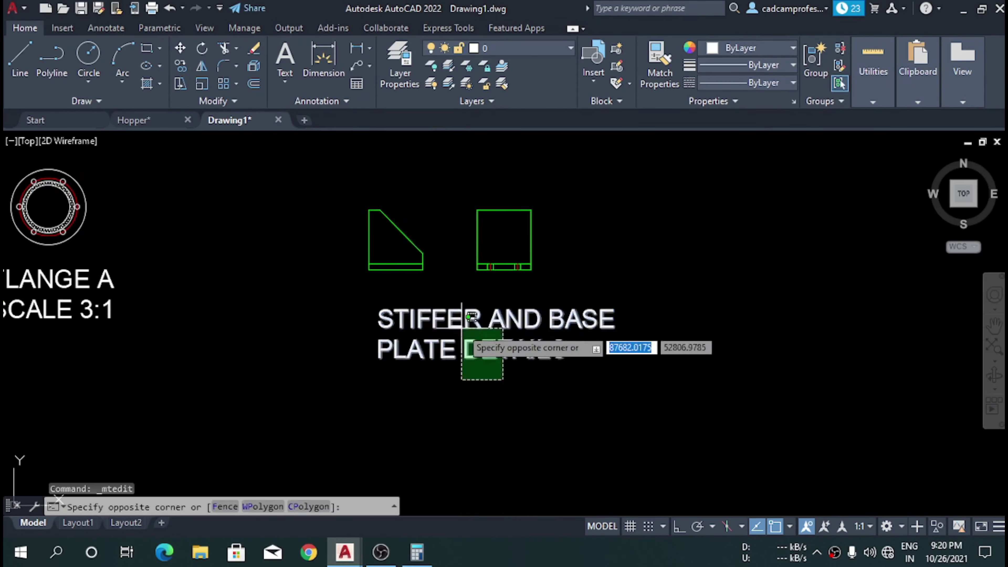
pyautogui.click(472, 317)
pyautogui.hotkey('ctrl', 'x')
pyautogui.hotkey('ctrl', 'v')
pyautogui.scroll(-5, 456, 369)
pyautogui.click(455, 368)
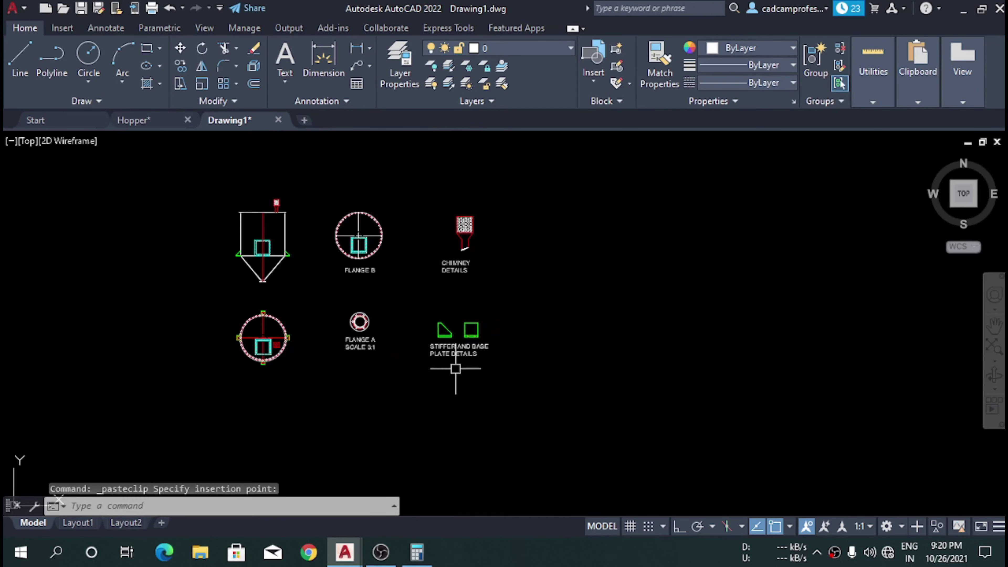
pyautogui.scroll(3, 315, 318)
pyautogui.scroll(-3, 440, 377)
pyautogui.write('REC')
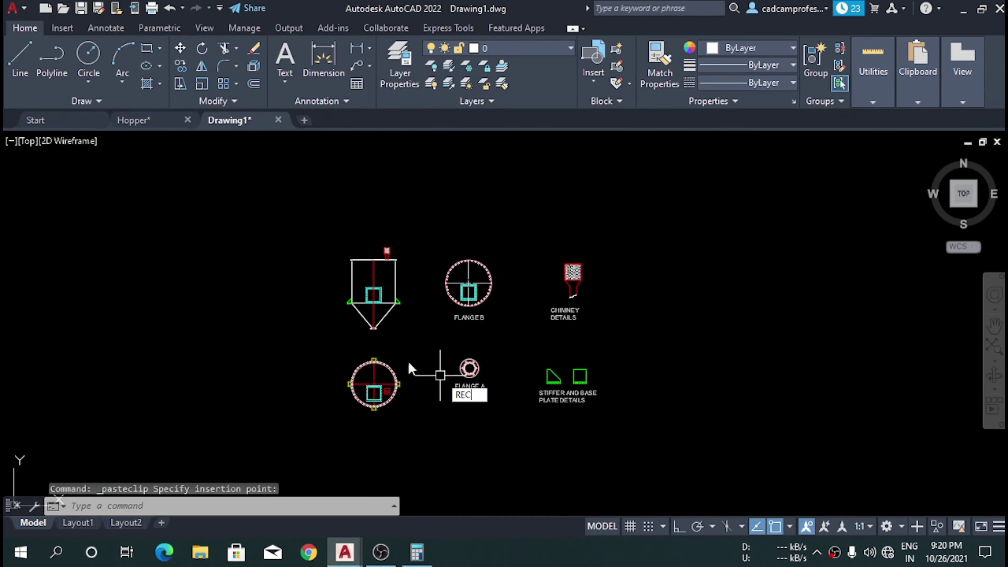
# - Draw a rectangle from the upper-left of the hopper to the opposite corner, enclosing all six views
pyautogui.press('Return')
pyautogui.click(314, 227)
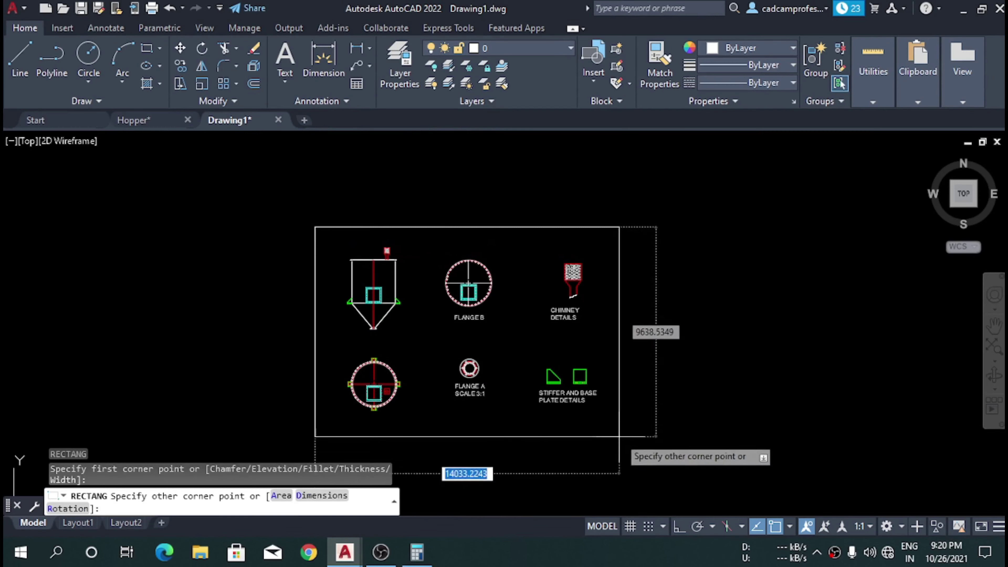
pyautogui.click(615, 429)
pyautogui.scroll(4, 512, 397)
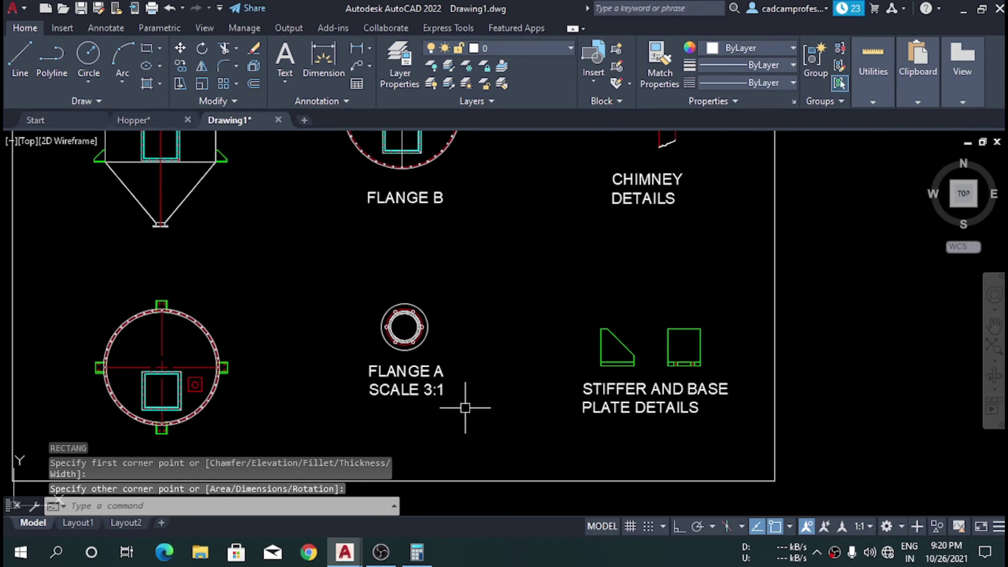
pyautogui.scroll(-1, 417, 357)
pyautogui.scroll(-1, 367, 322)
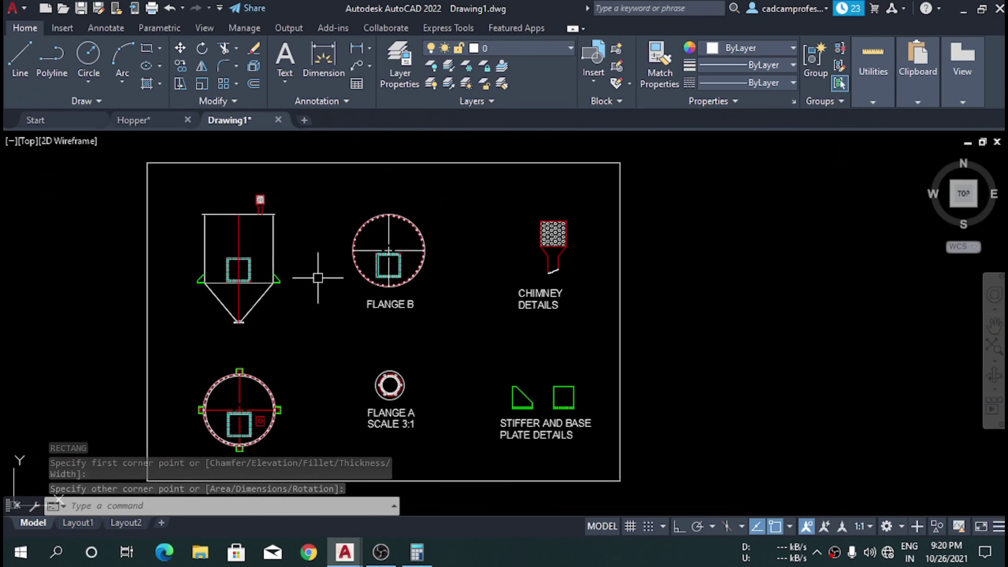
pyautogui.scroll(-2, 533, 333)
pyautogui.scroll(2, 395, 316)
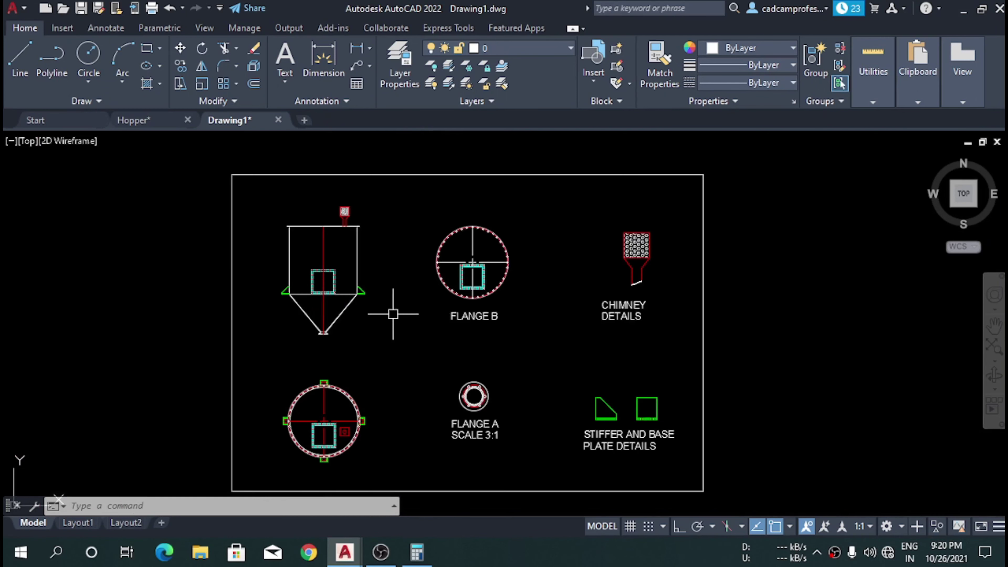